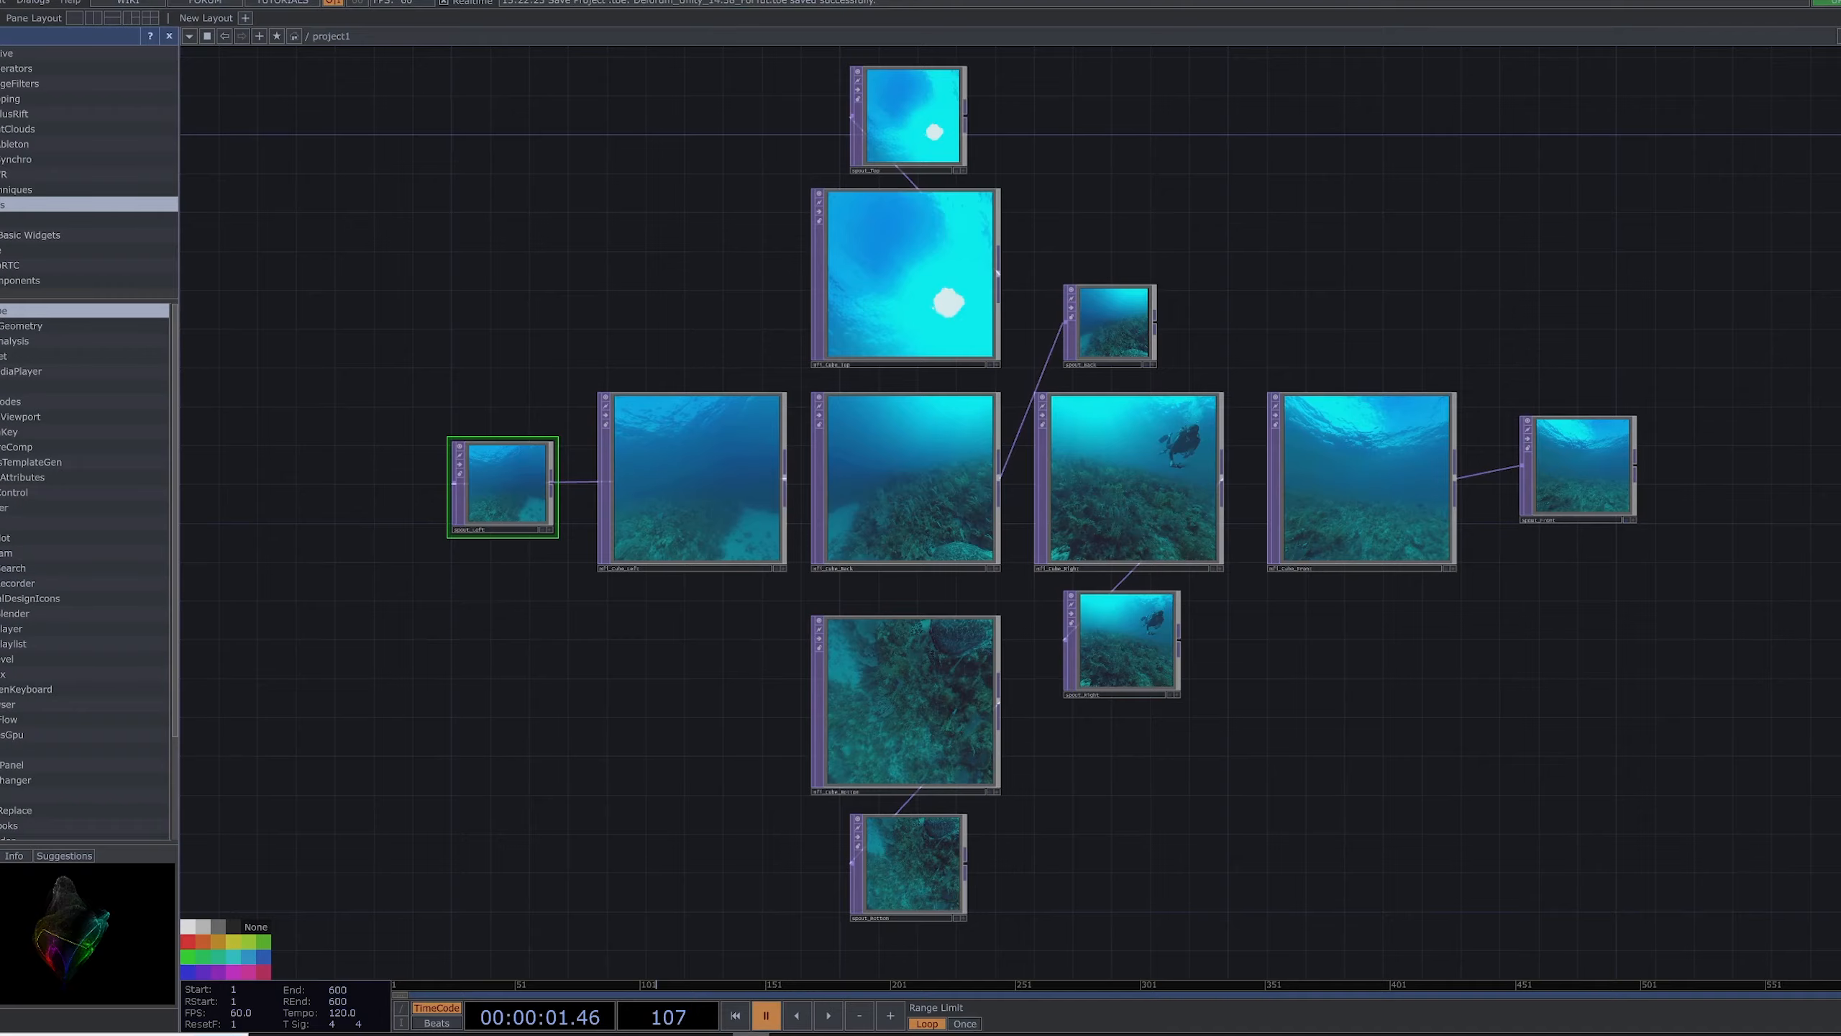
Step: Switch to Unity and frame the Skybox object to view the textured cube from outside
click(714, 1034)
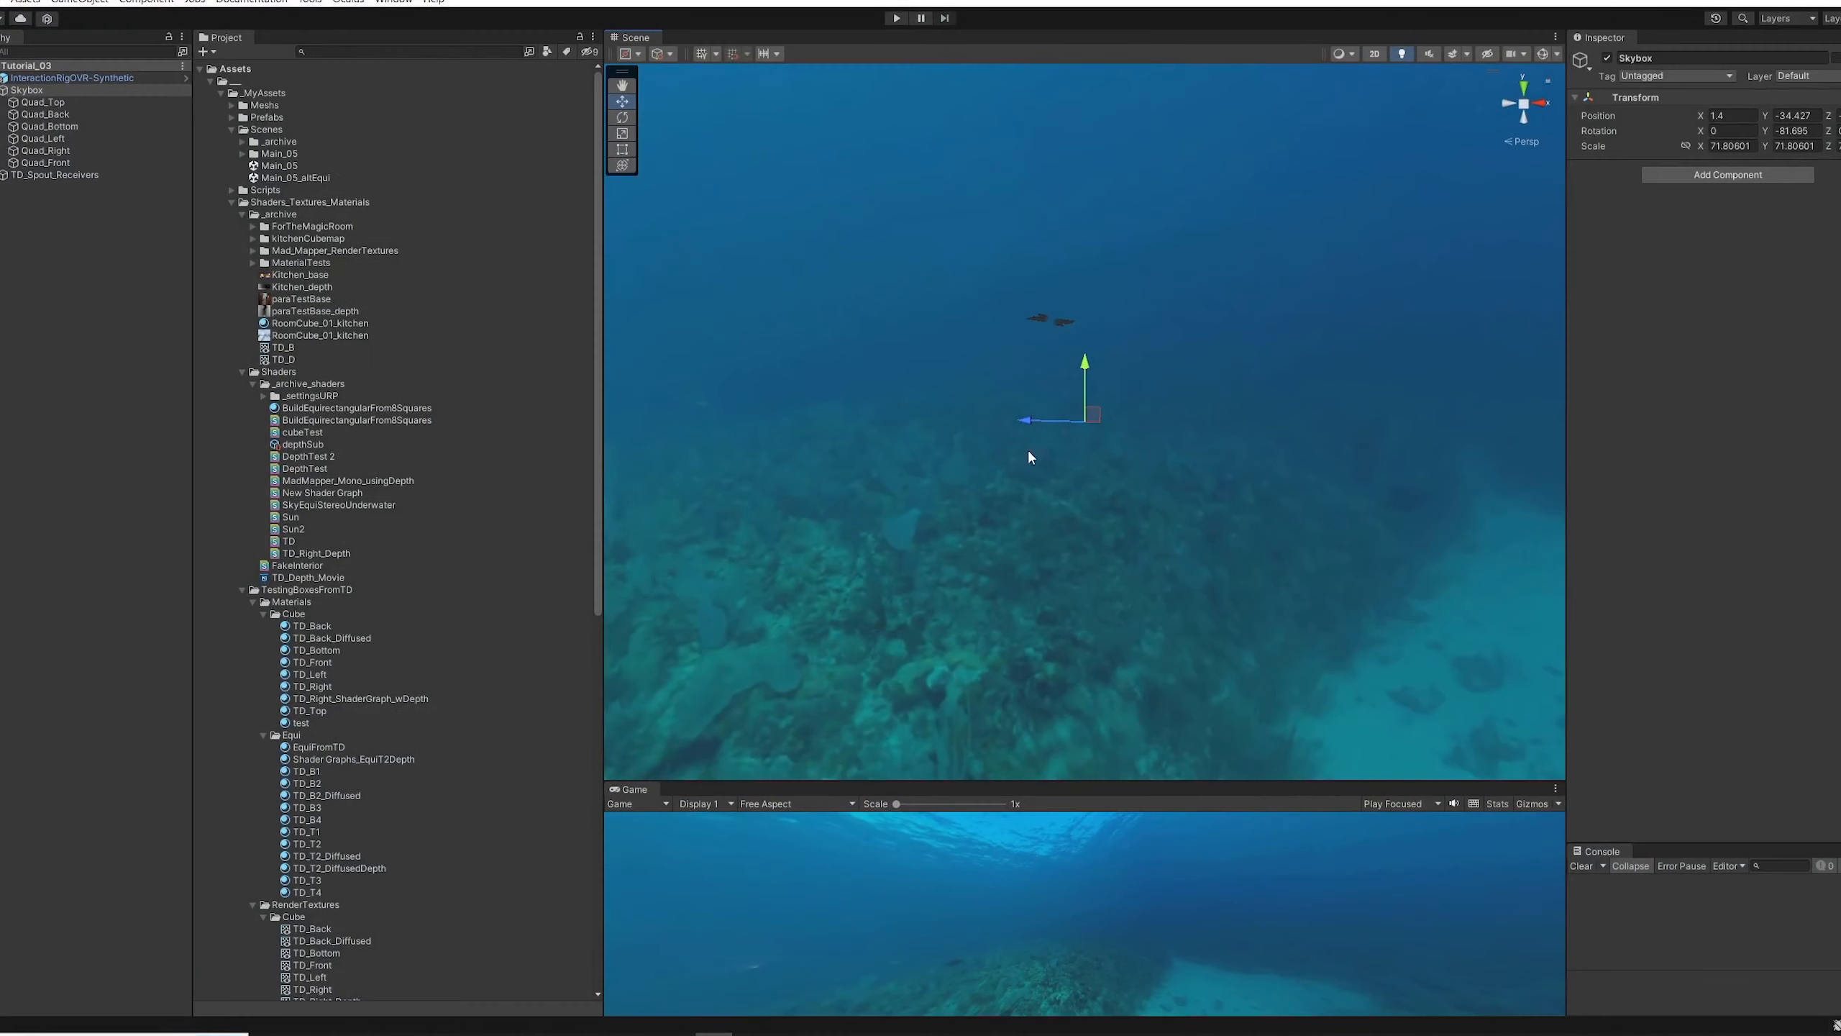
alt+drag(966, 437, 1015, 363)
double_click(94, 91)
alt+drag(880, 358, 1232, 254)
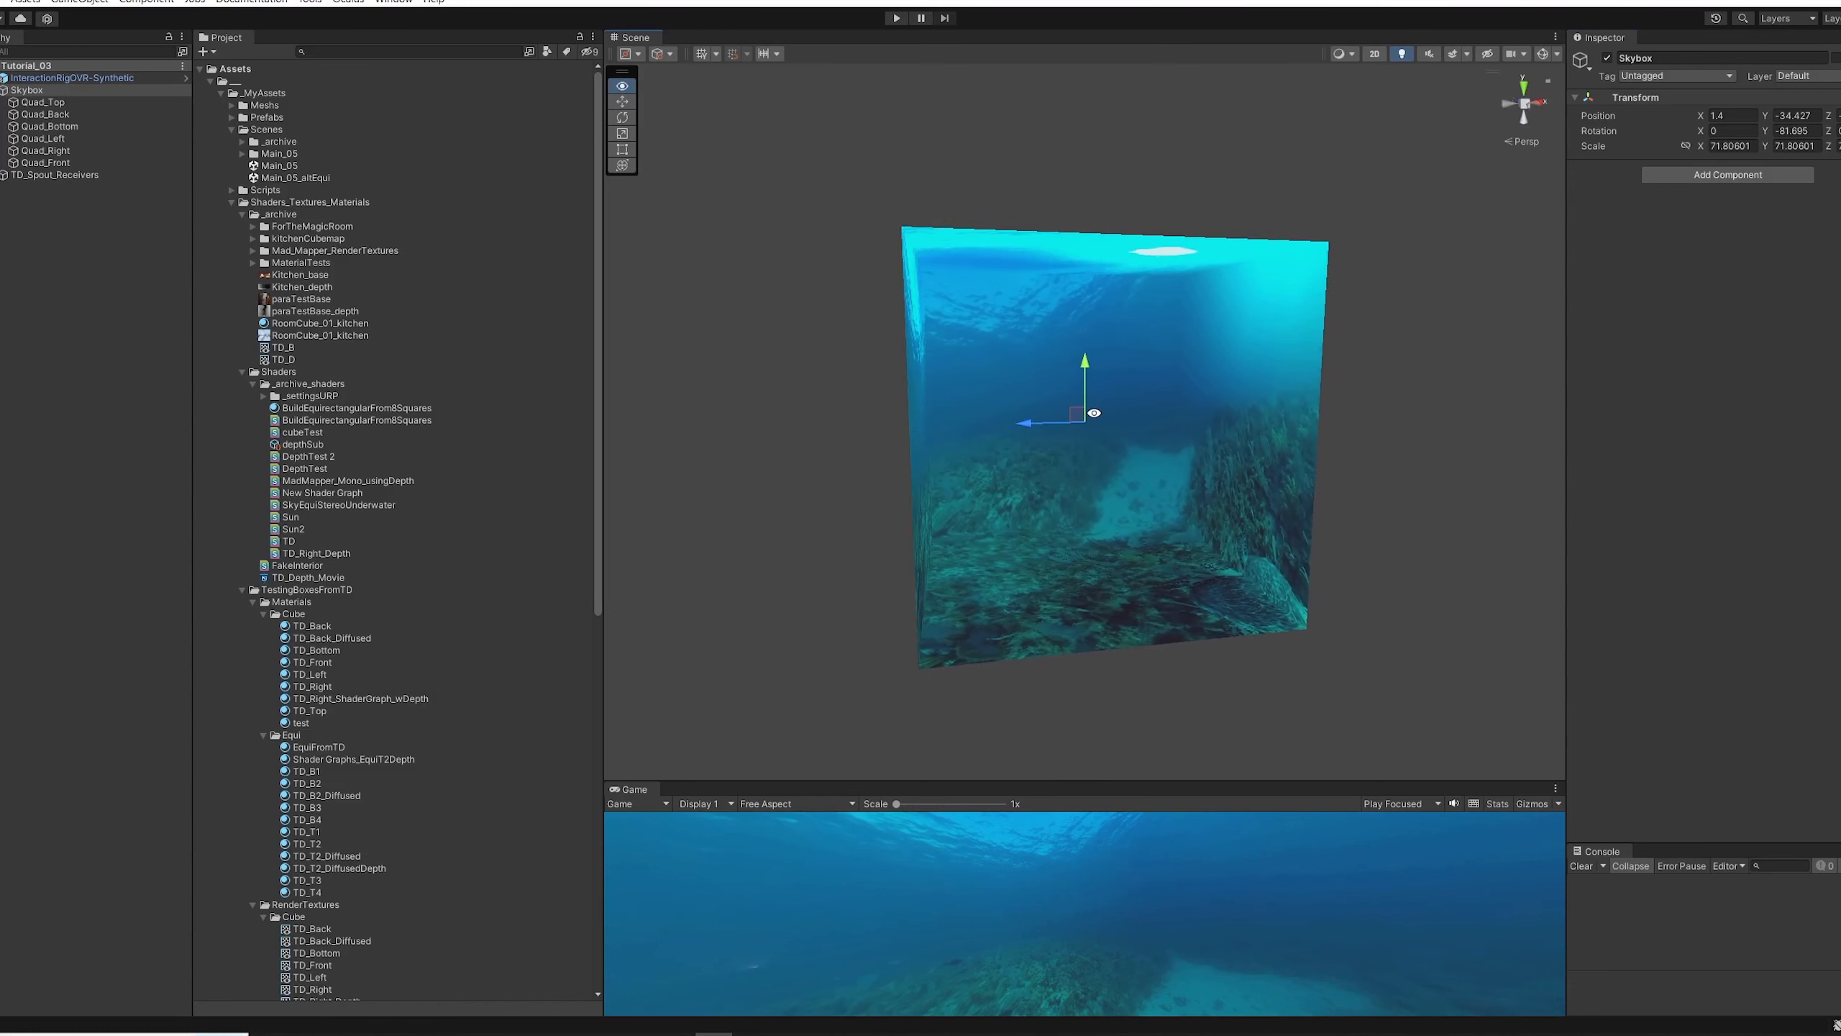
Step: Examine the Spout Receiver components of TD_Spout_Receivers and locate their target render textures in the project
click(58, 174)
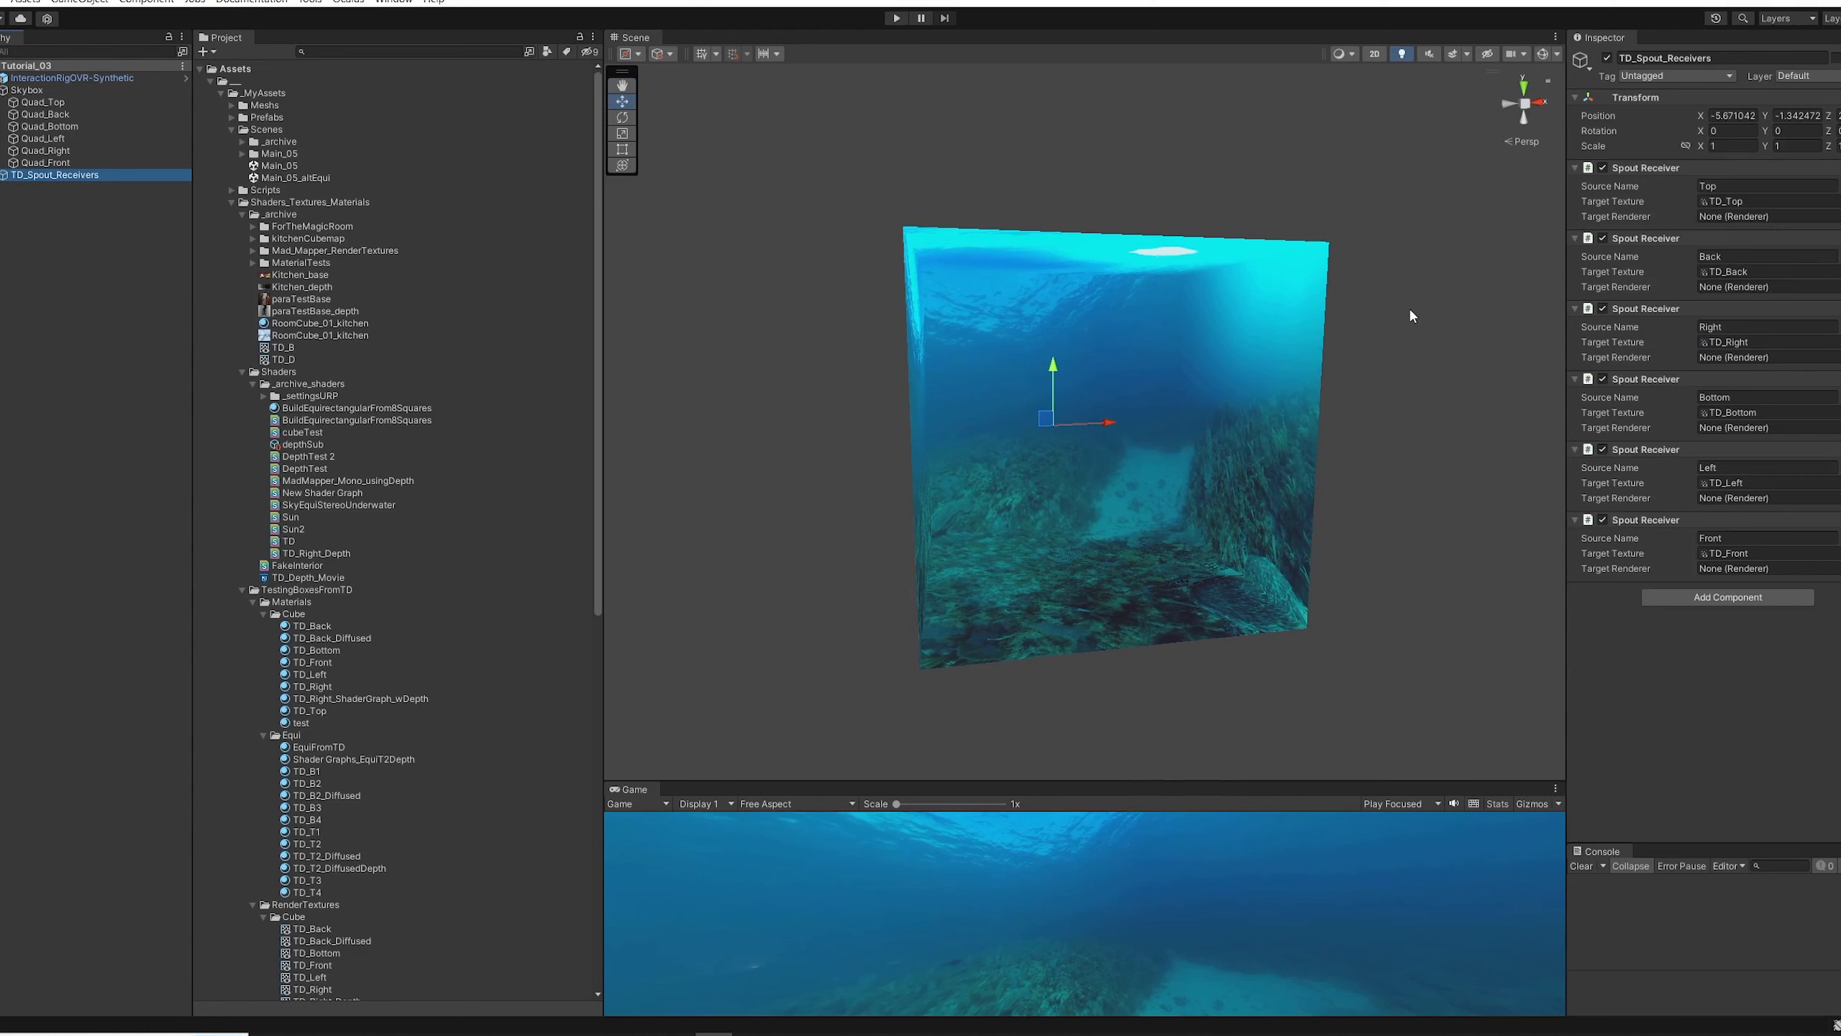
click(1715, 203)
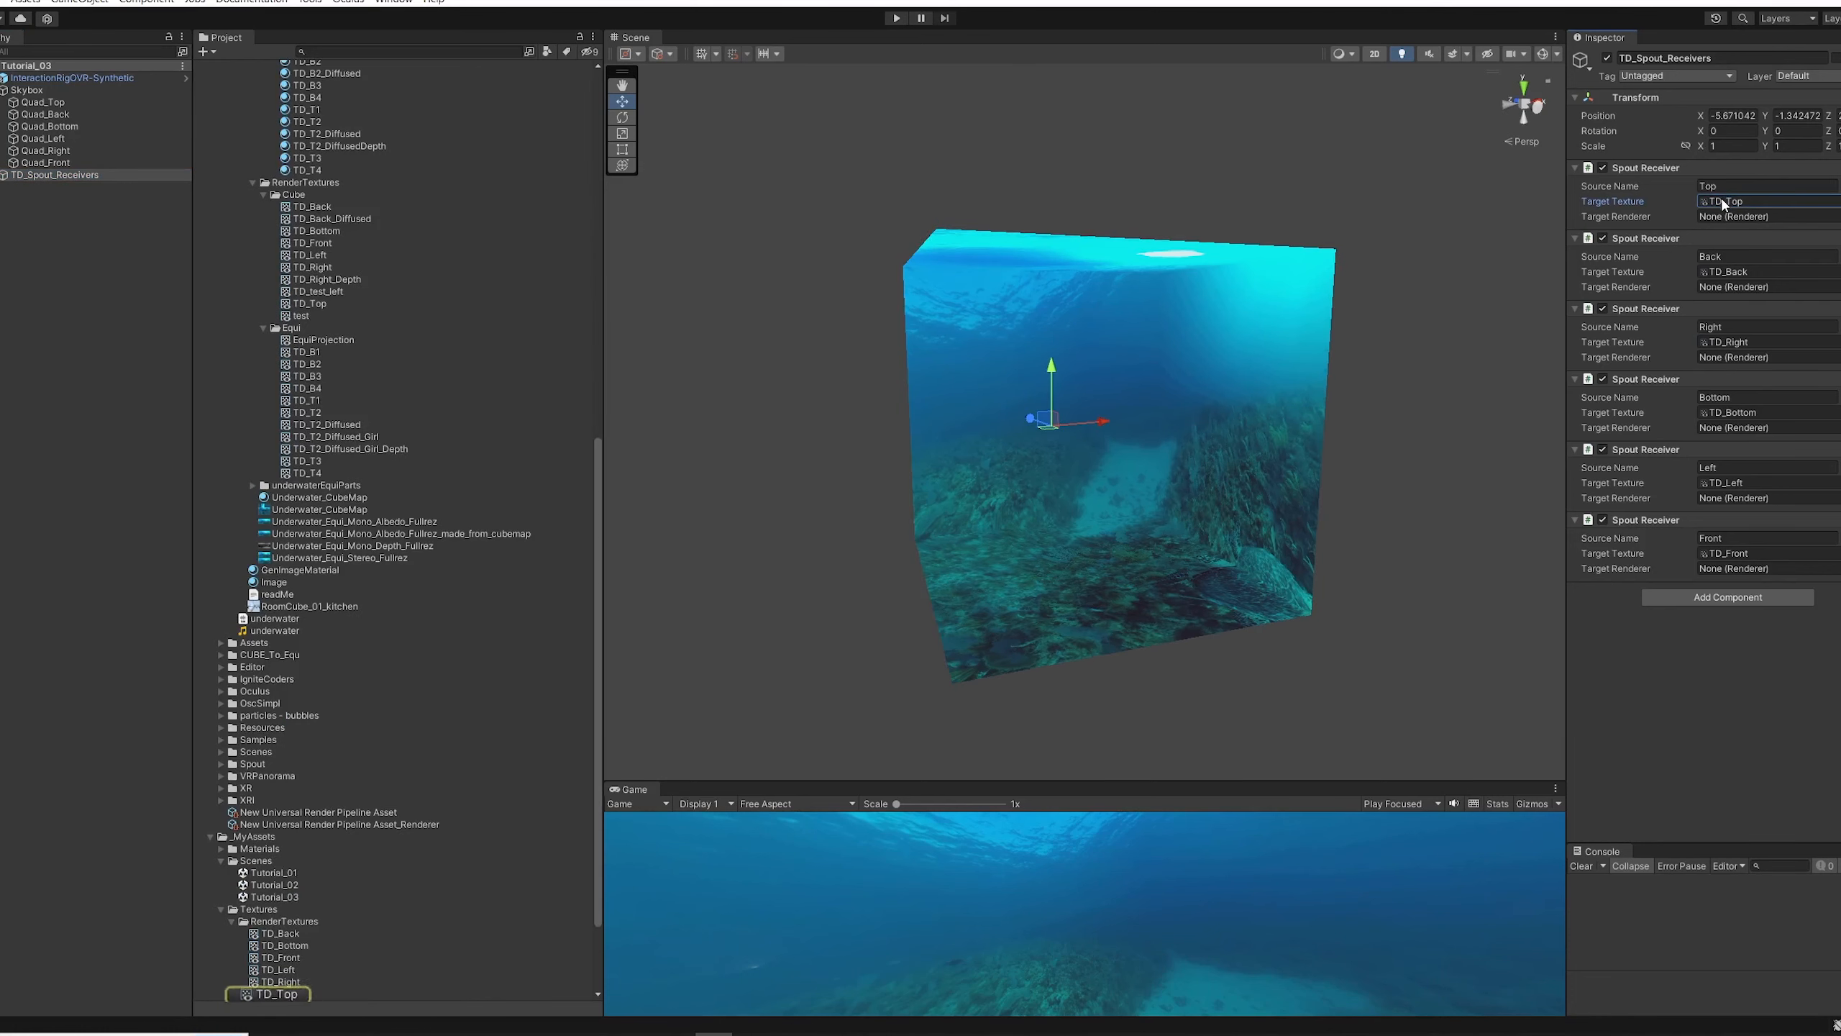
click(1722, 271)
click(1725, 341)
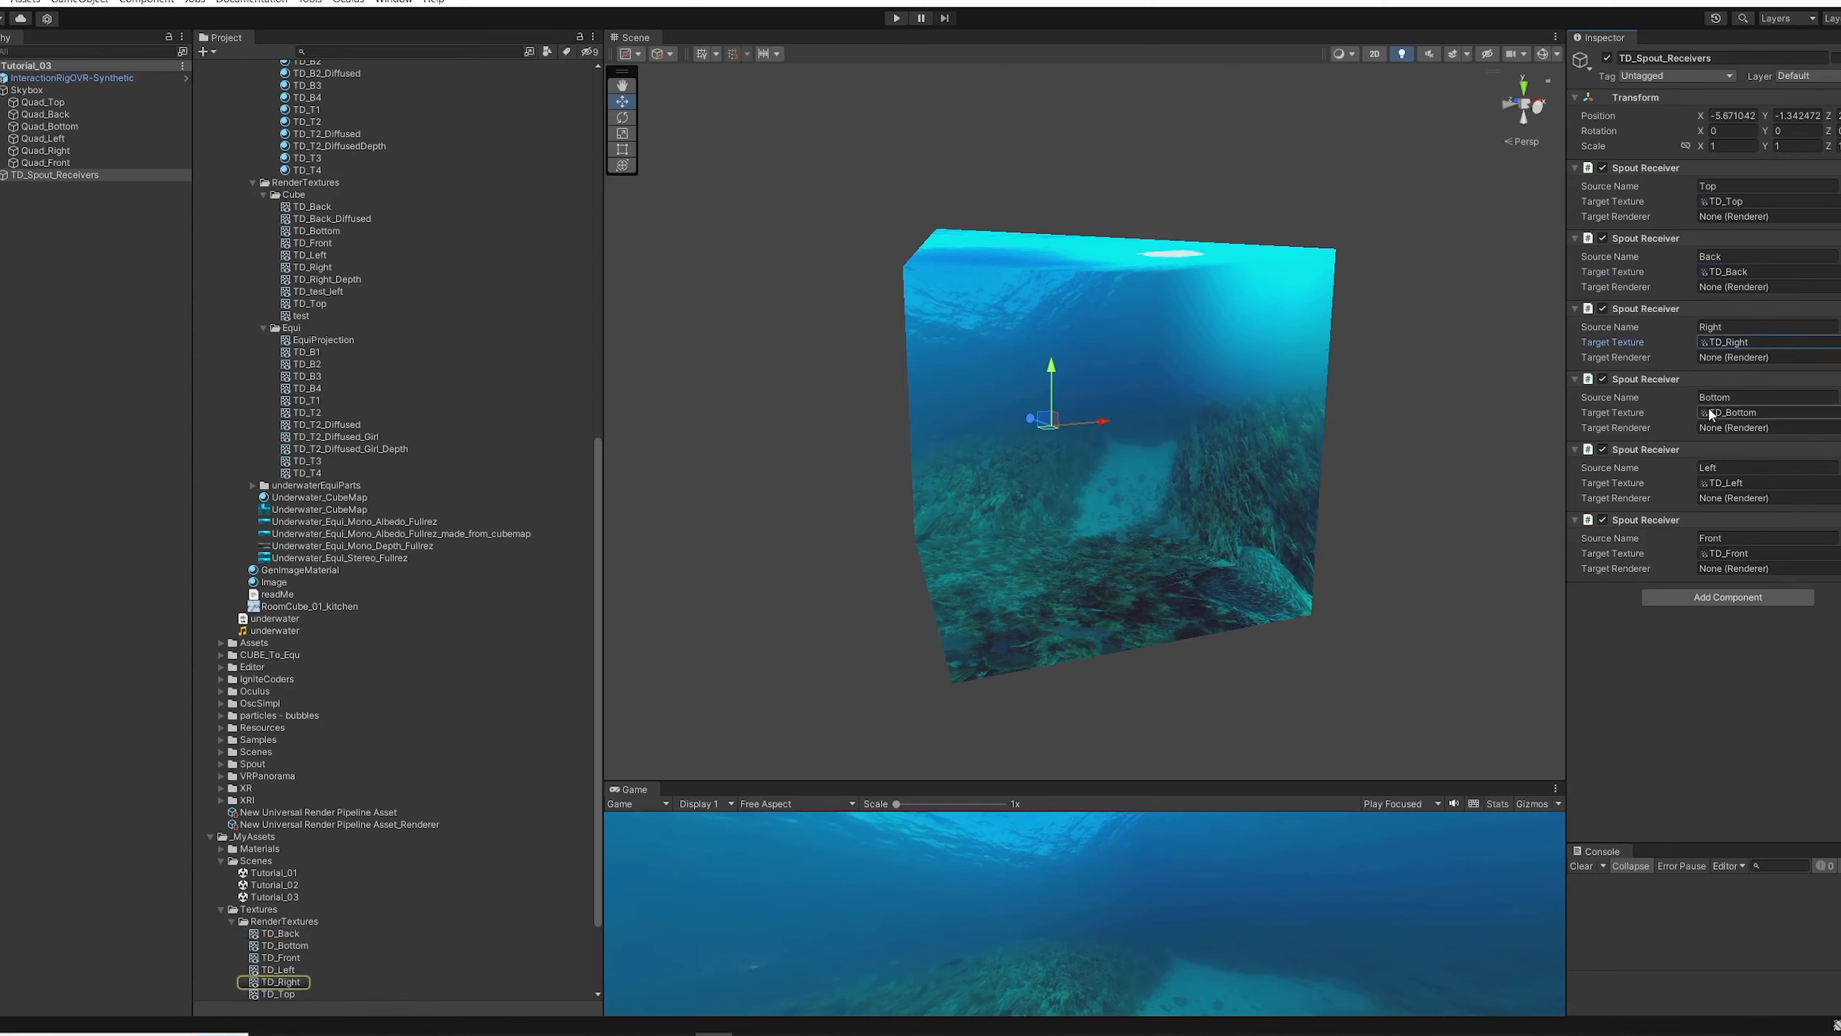
click(1725, 483)
alt+drag(1266, 412, 1085, 349)
click(1085, 349)
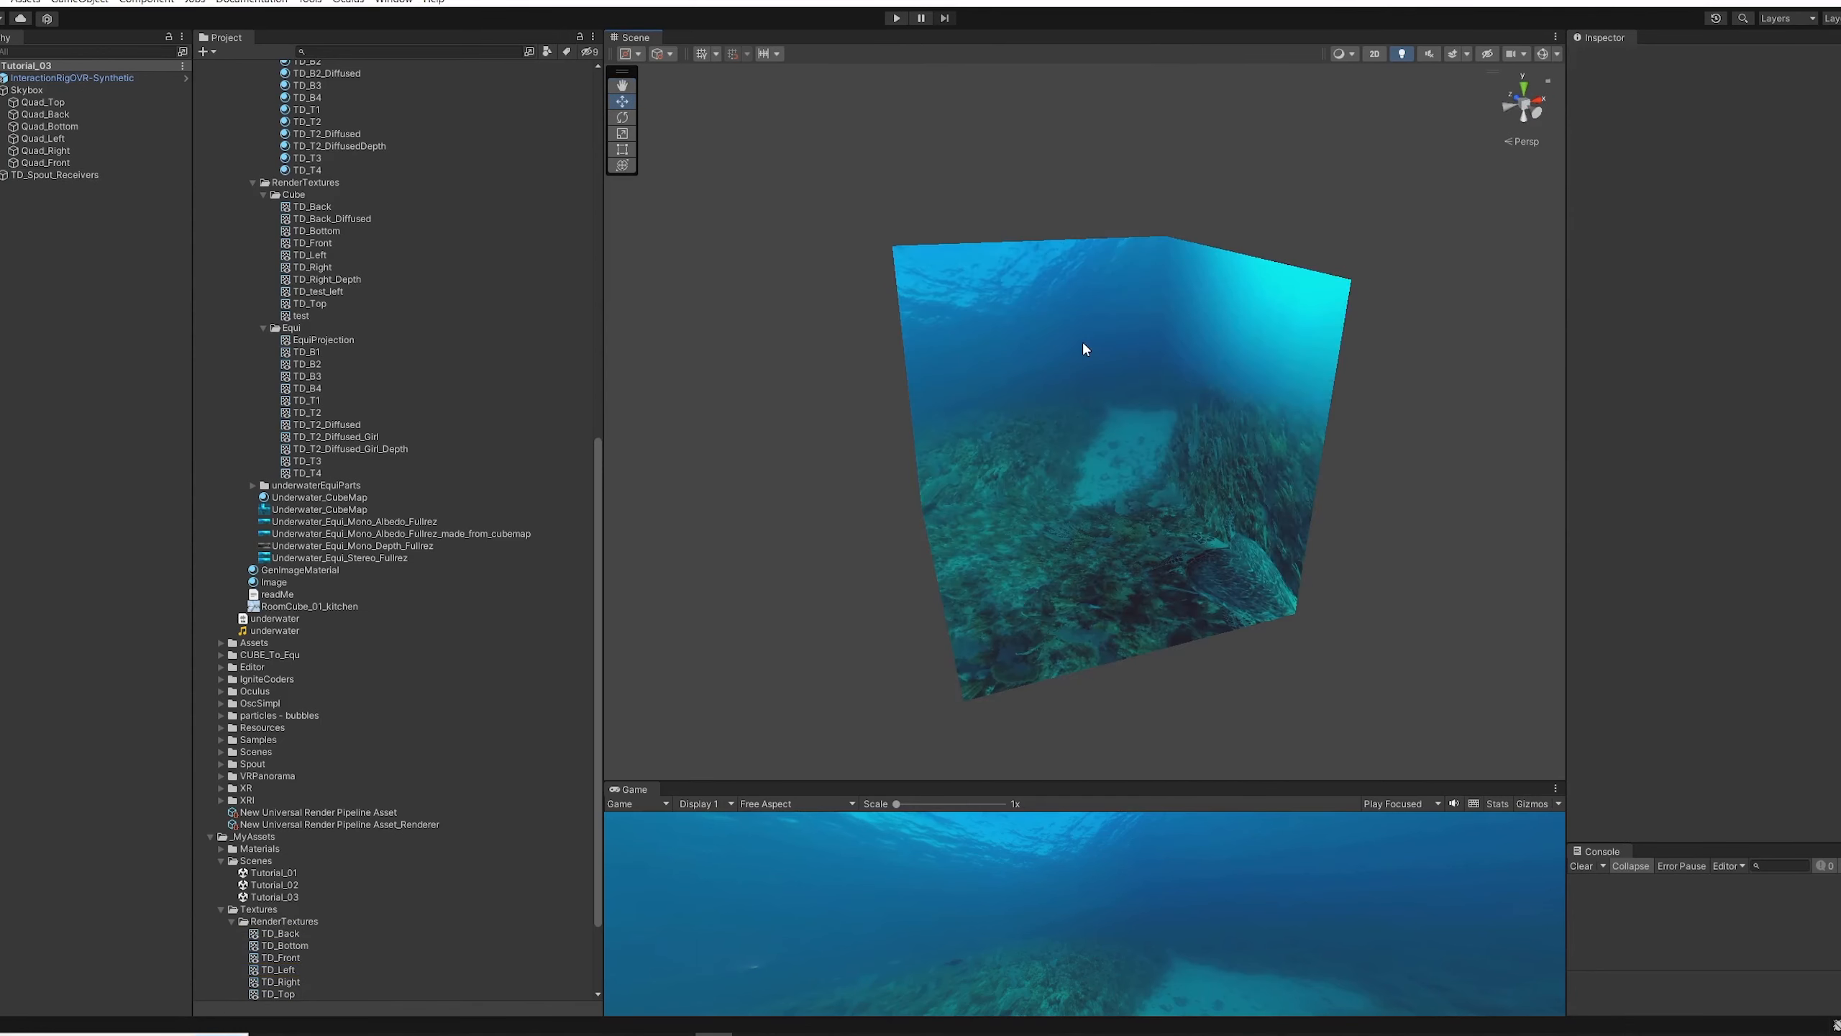
Step: Inspect the Skybox's face quads and their materials, and view the cube from several angles
click(66, 103)
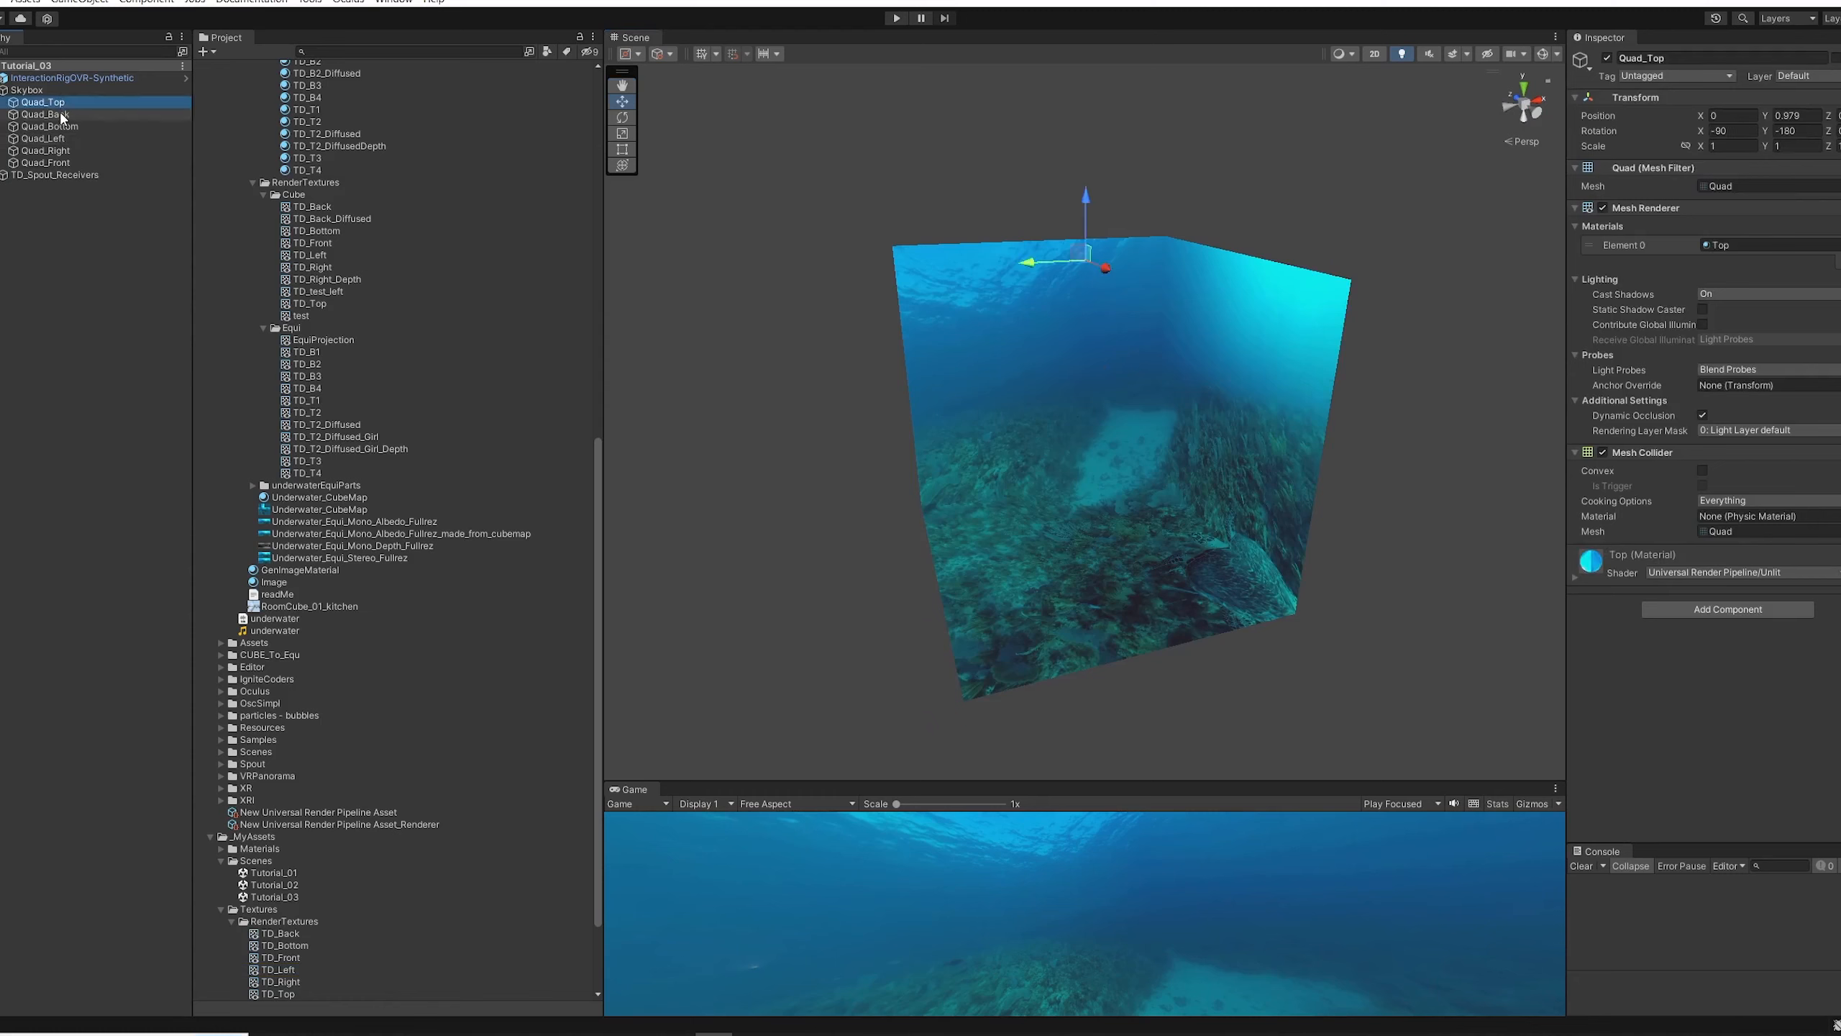
click(62, 115)
click(60, 126)
click(60, 139)
click(61, 153)
alt+drag(1073, 435, 1107, 472)
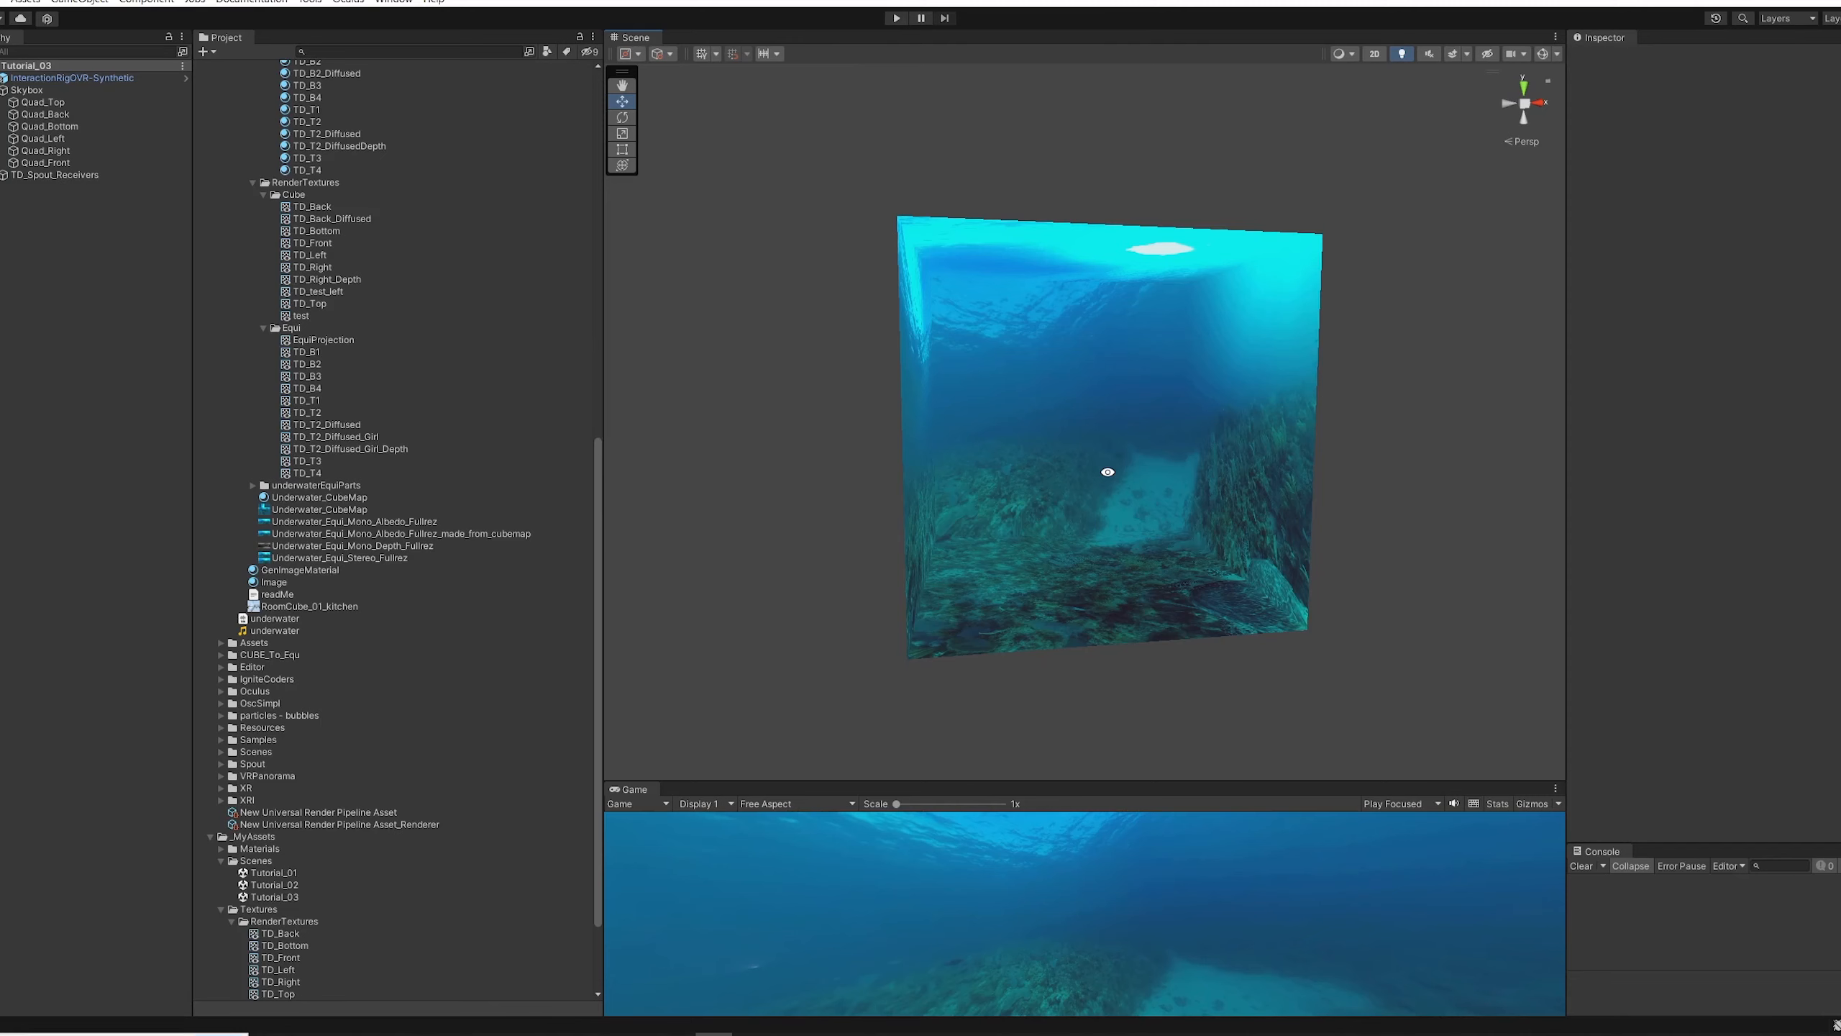
alt+drag(1094, 479, 1254, 426)
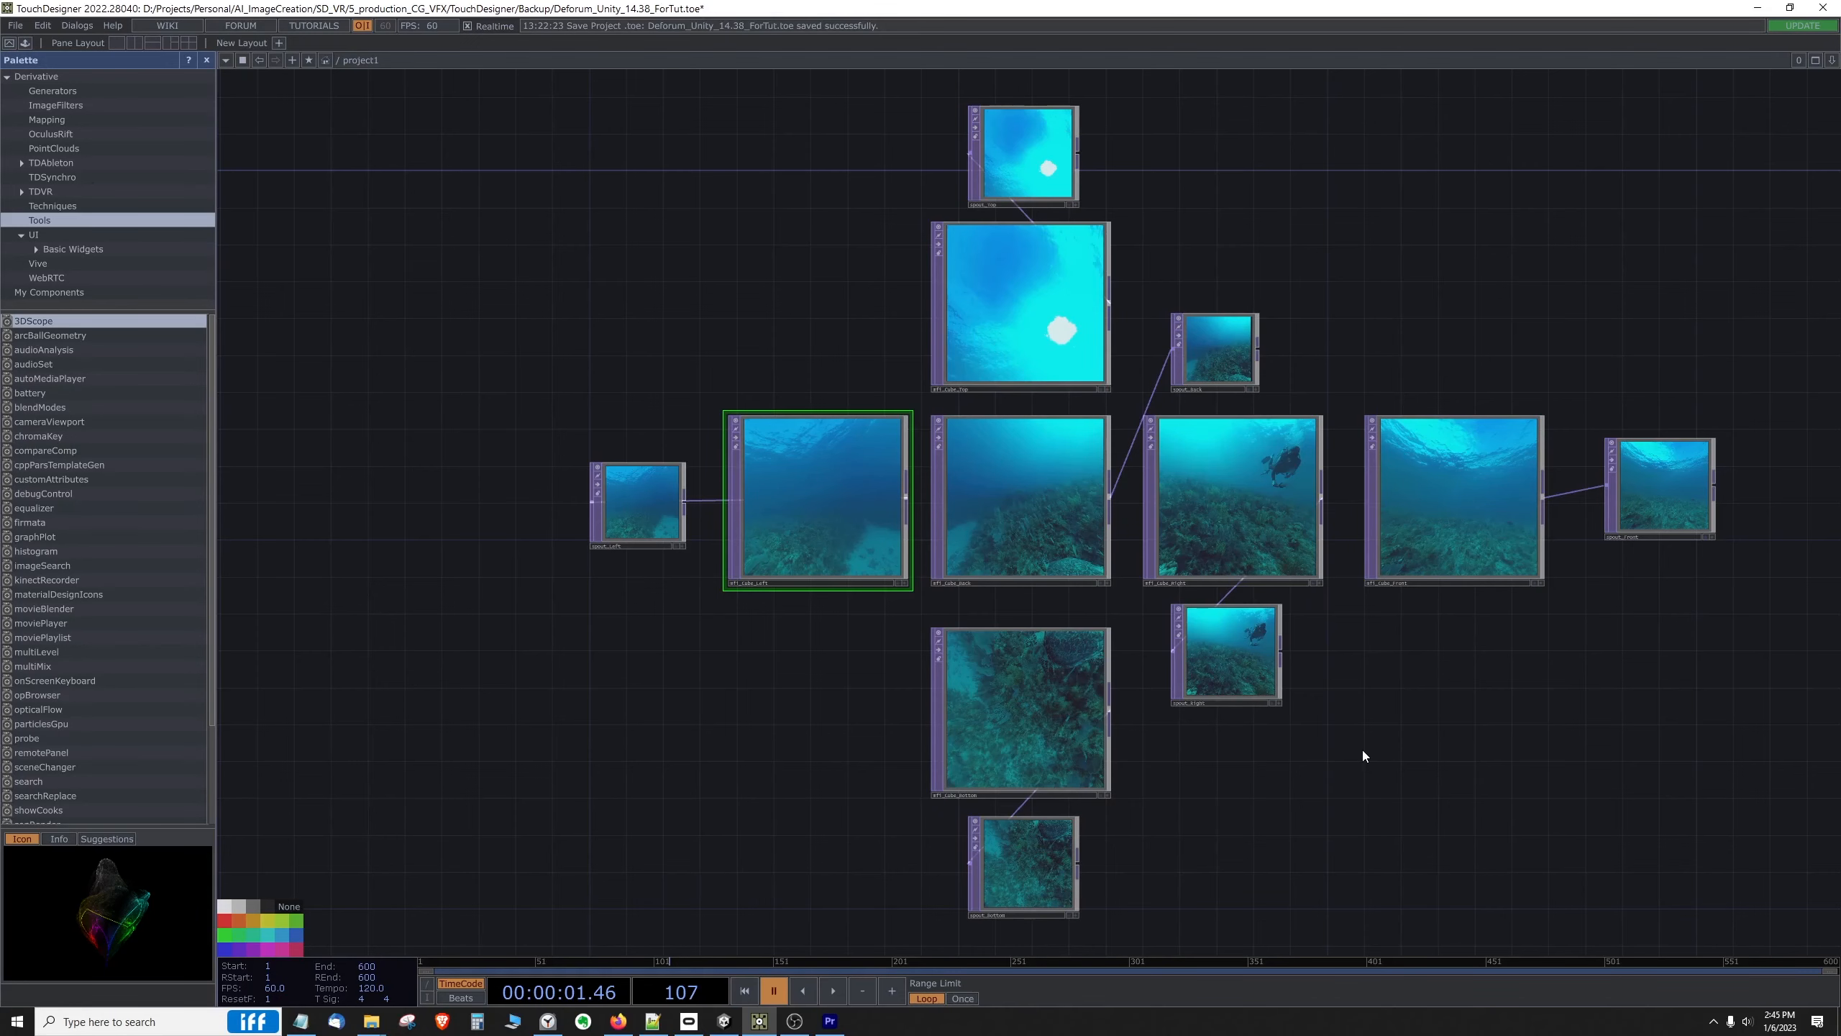
Step: Compare the back and right cube face images in TouchDesigner with the skybox view in Unity
click(1044, 491)
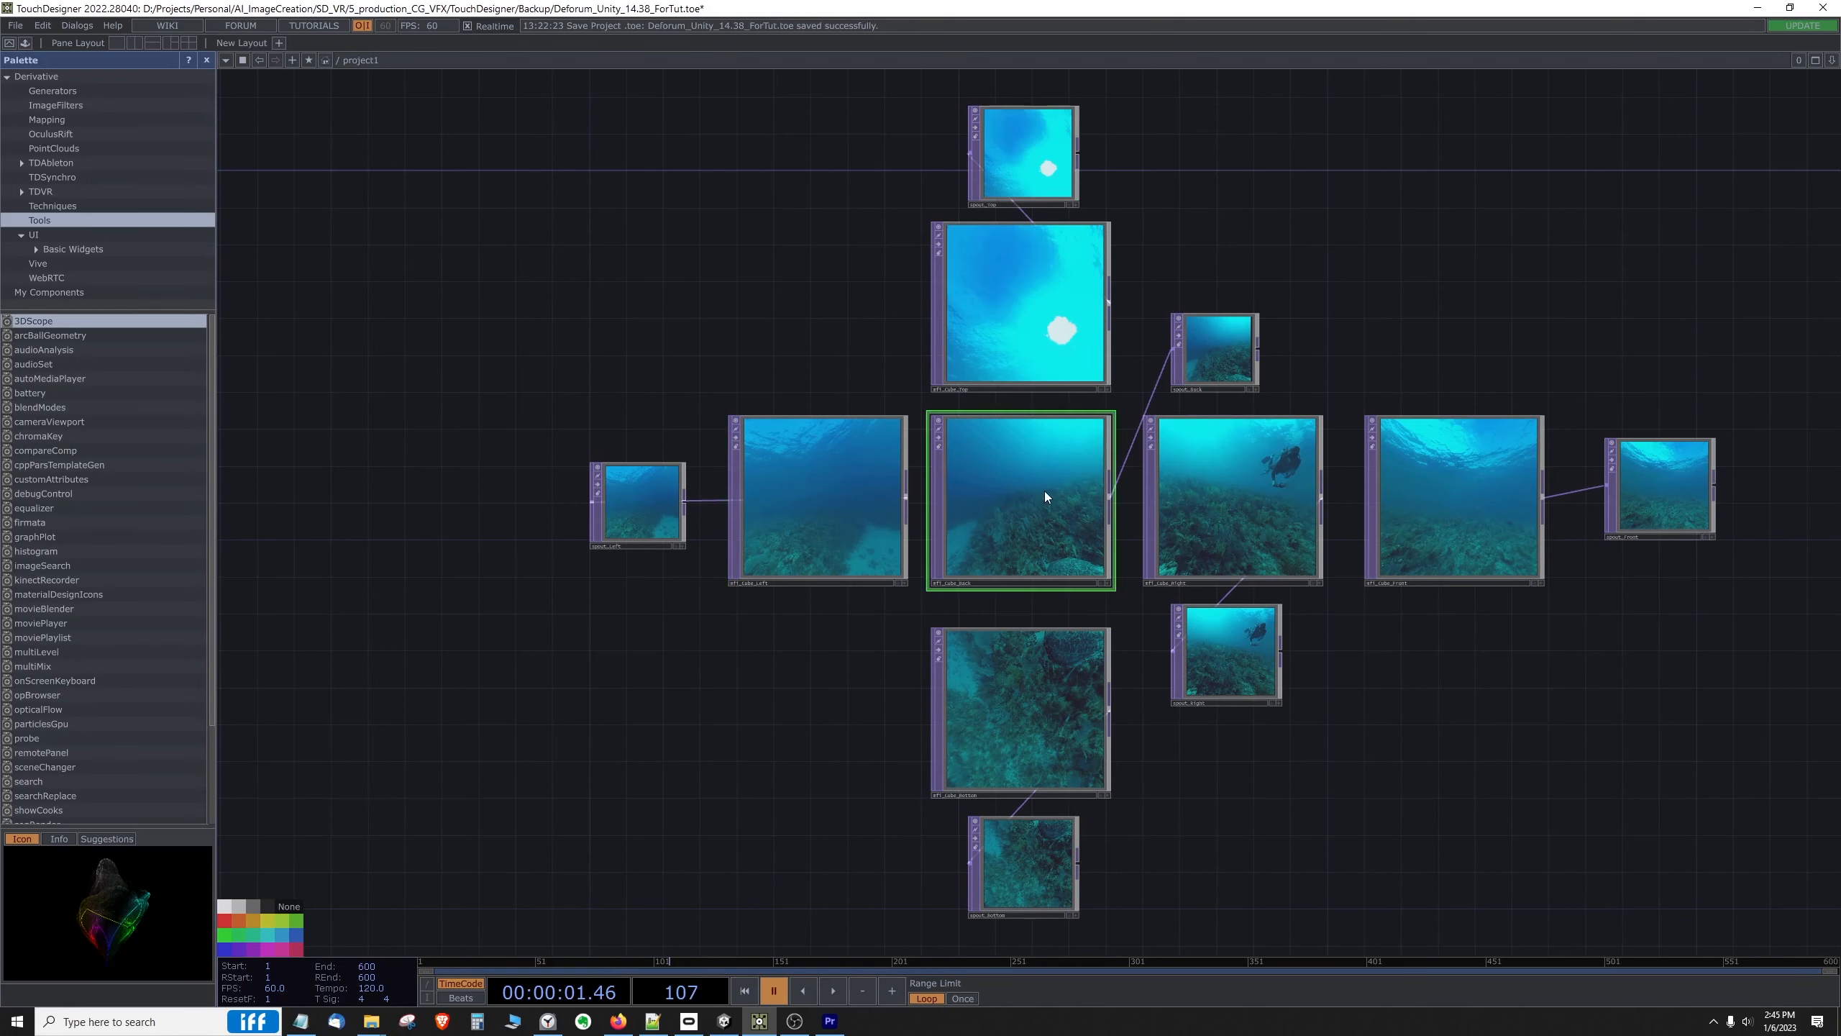
click(1179, 491)
key(alt+Tab)
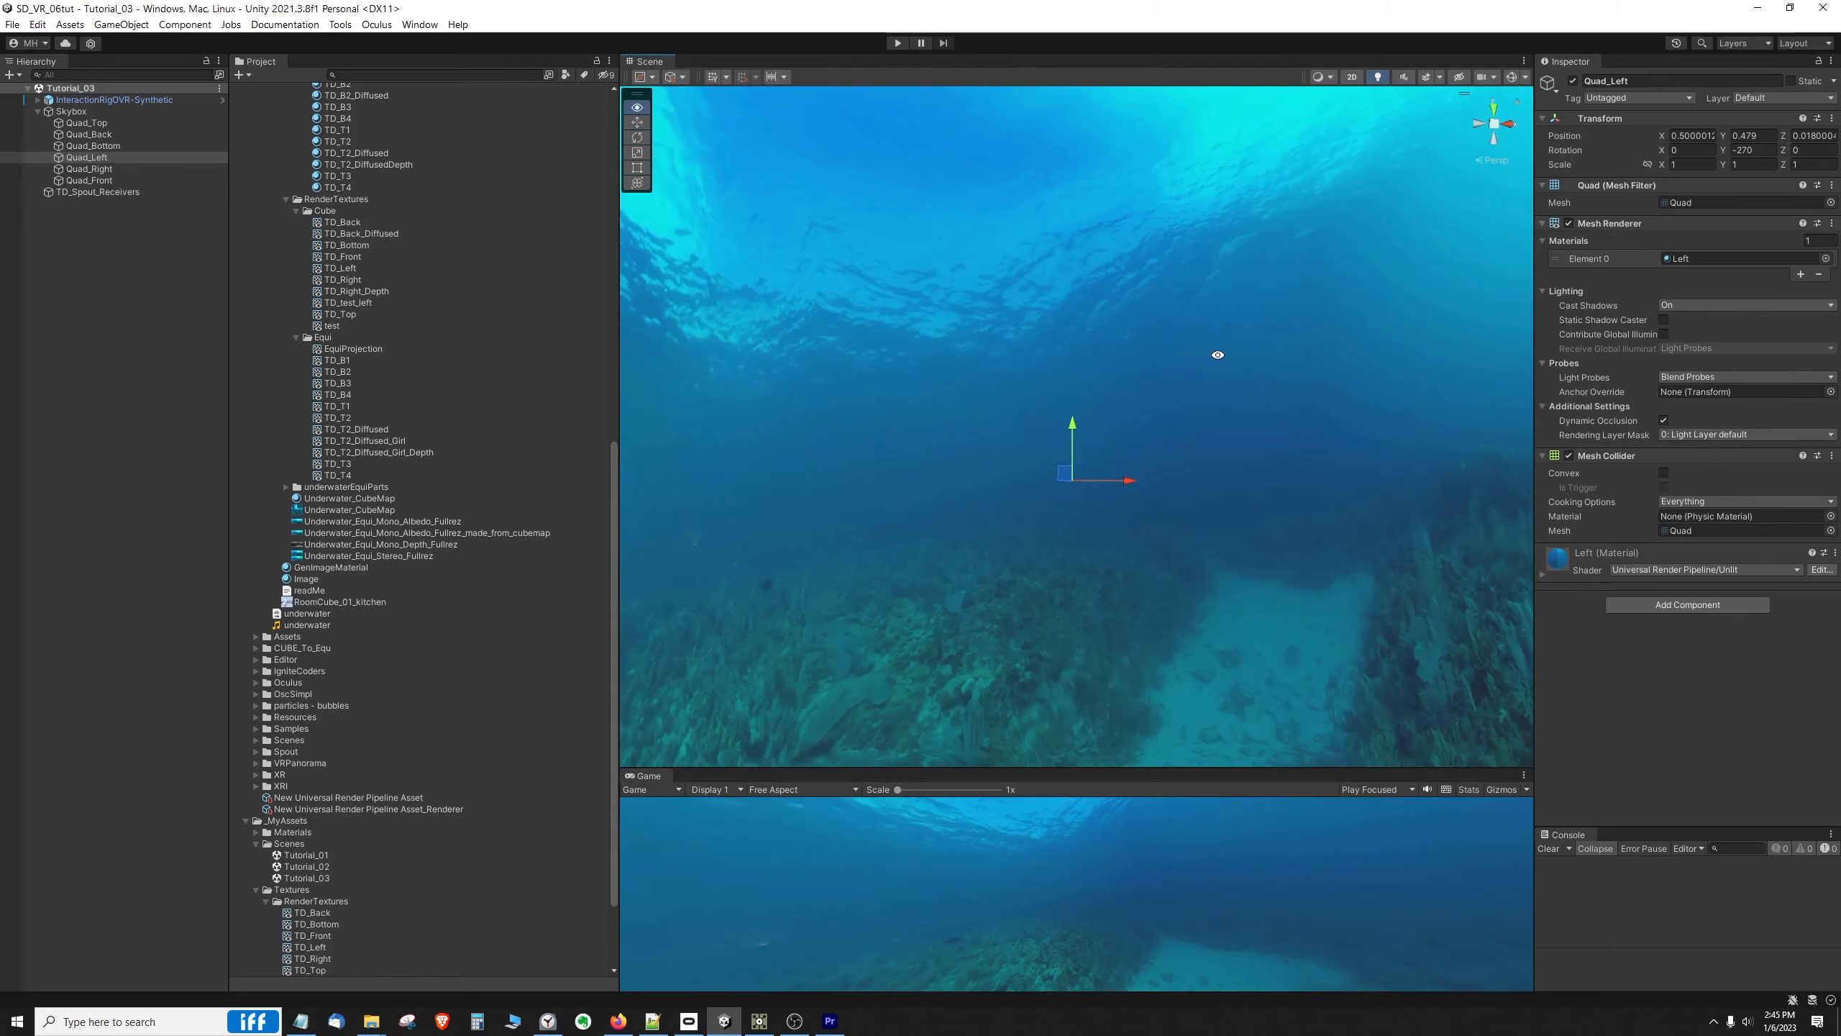
alt+right_drag(1218, 354, 1182, 397)
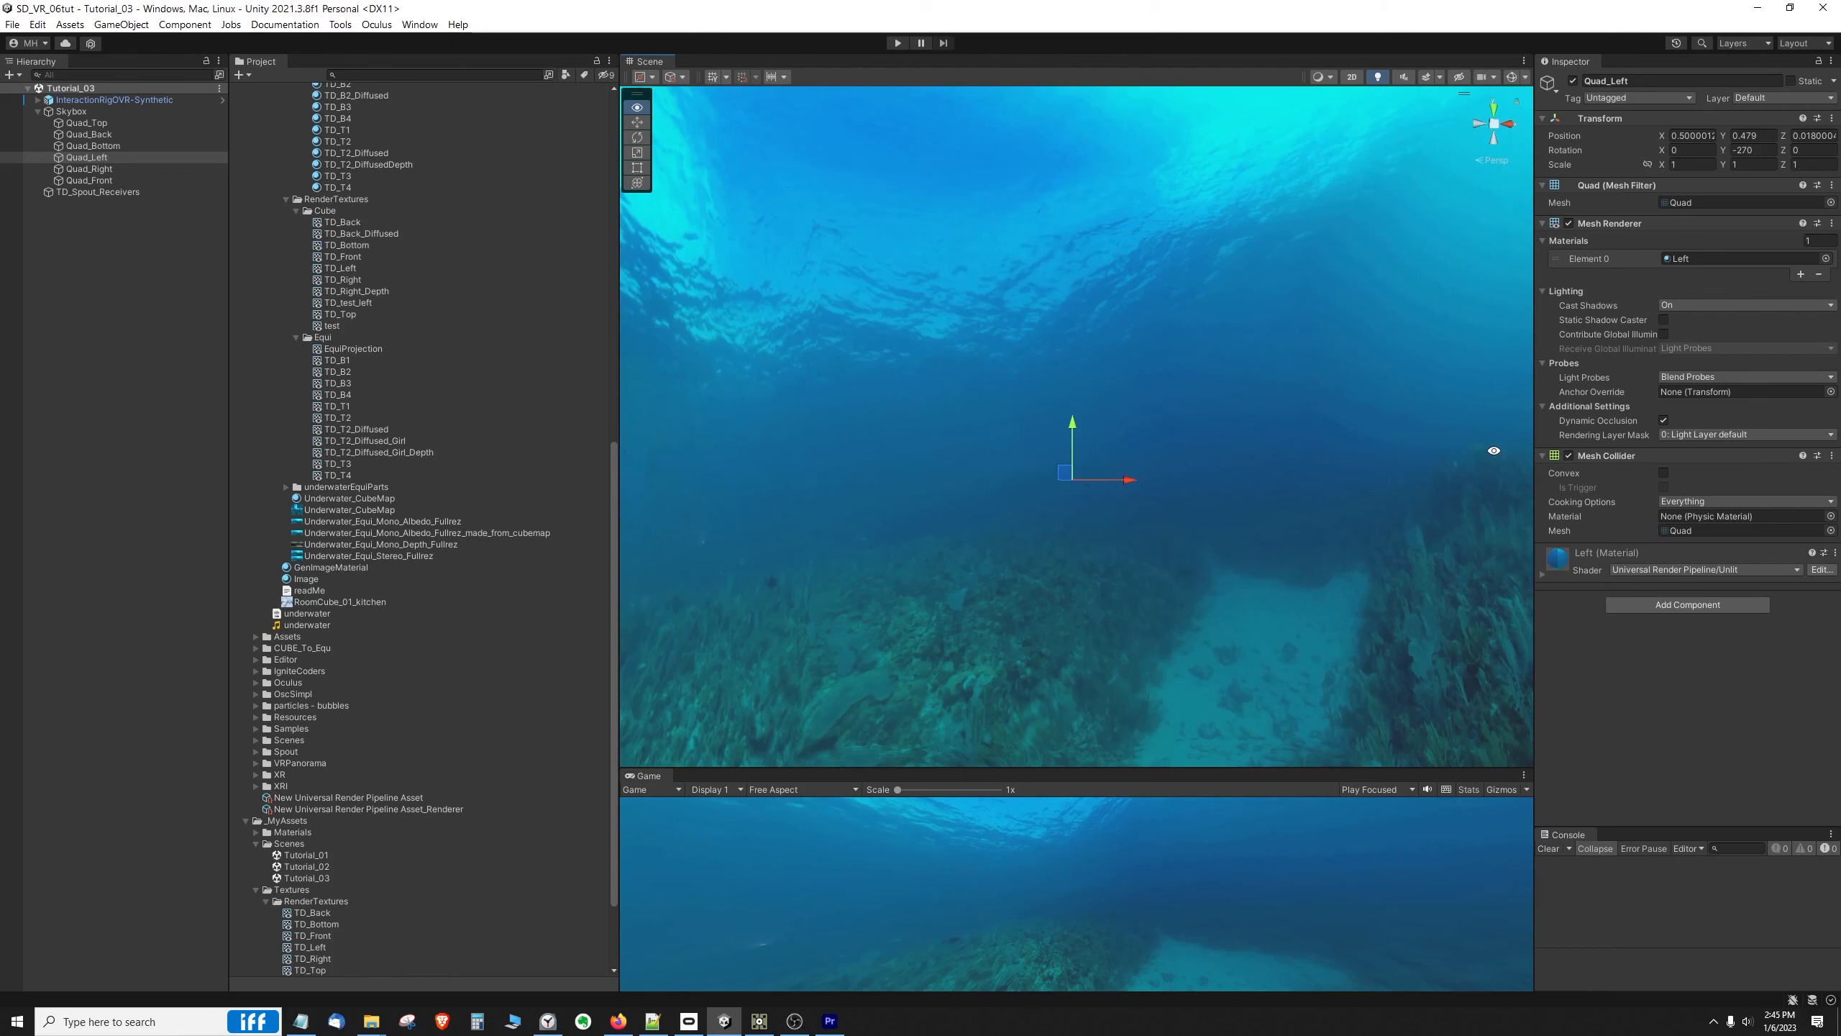
alt+drag(832, 363, 873, 382)
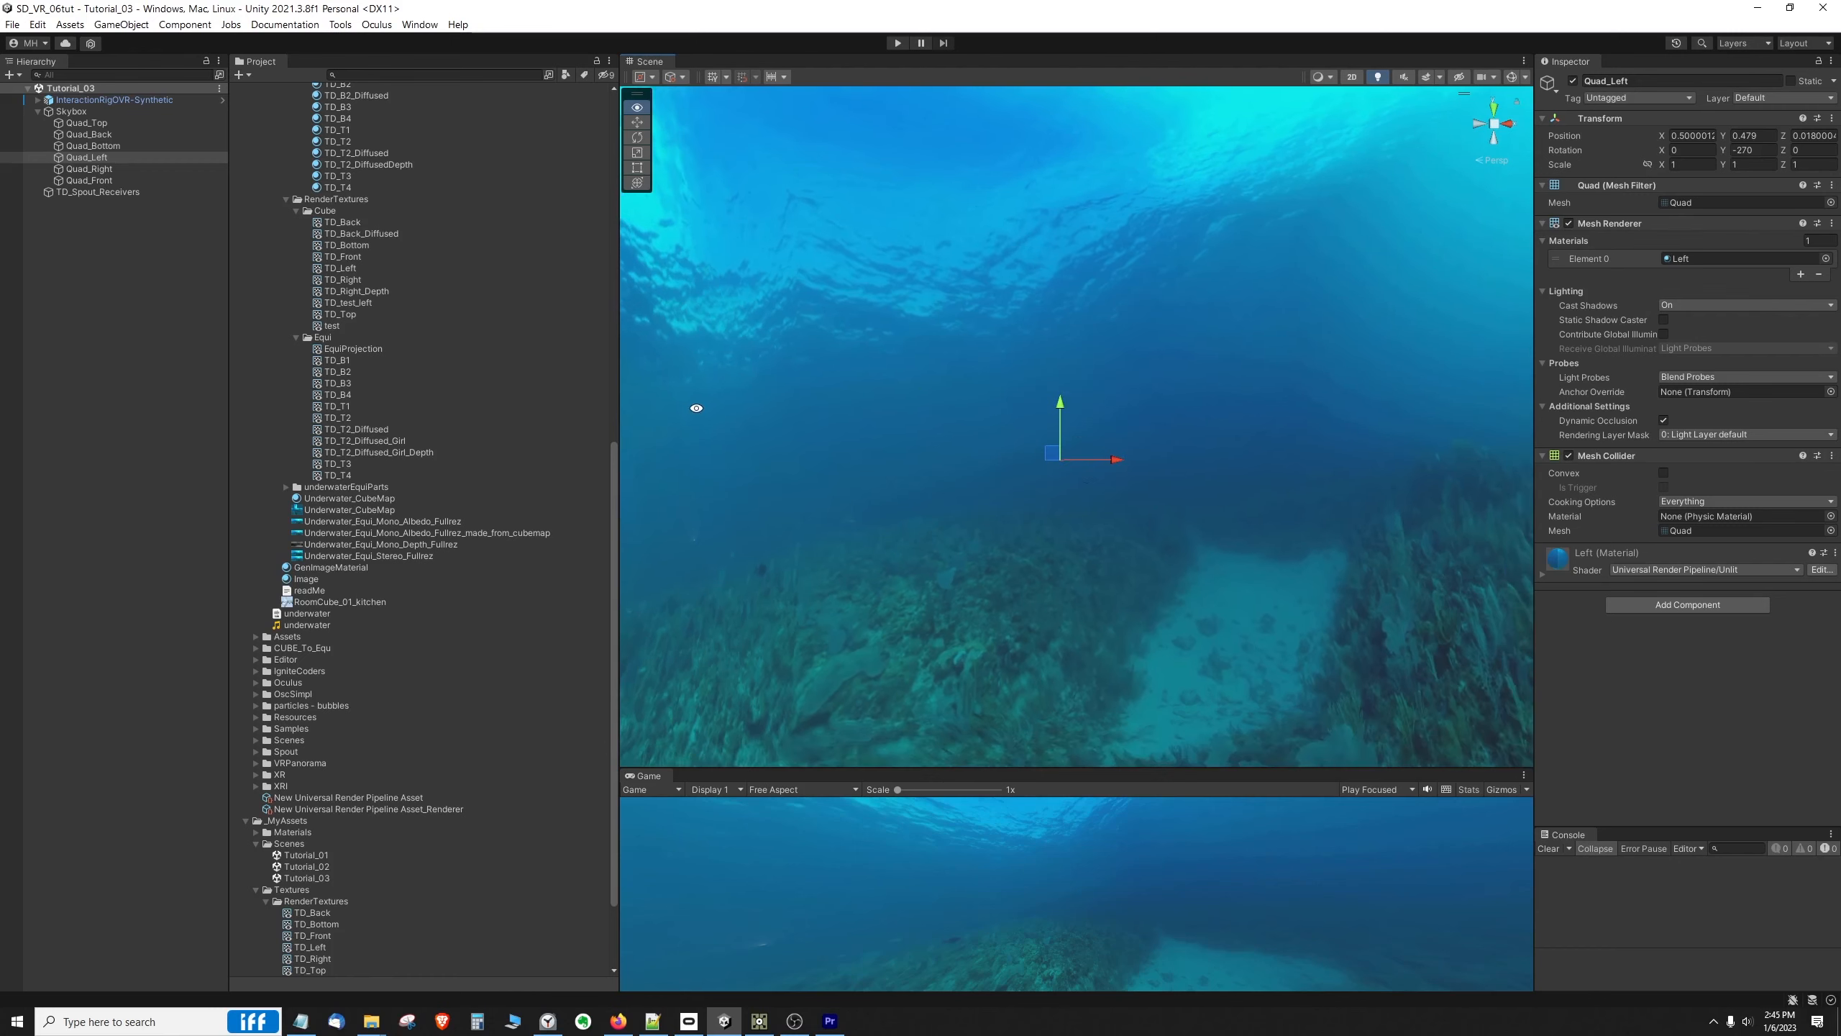
alt+drag(1253, 411, 1178, 401)
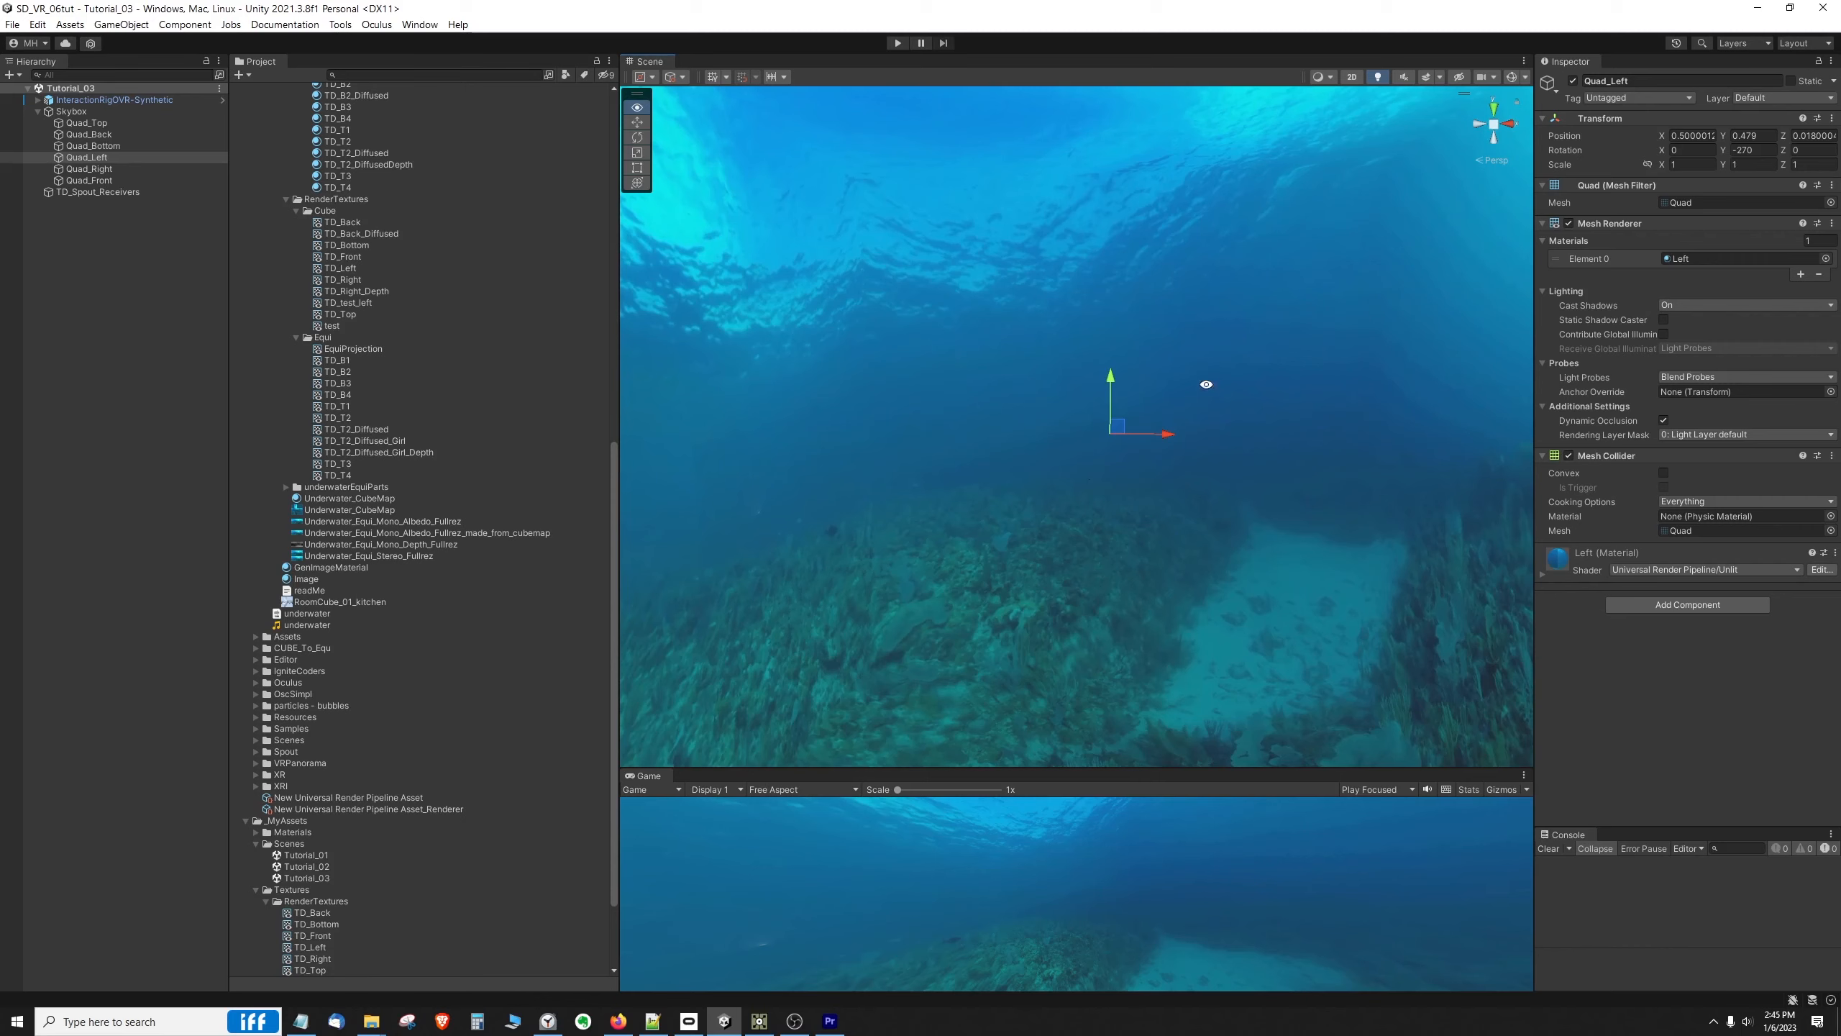
Step: Switch to TouchDesigner and examine the mfi_Cube_Left node, its Spout output and the neighbouring cube face nodes
key(alt+Tab)
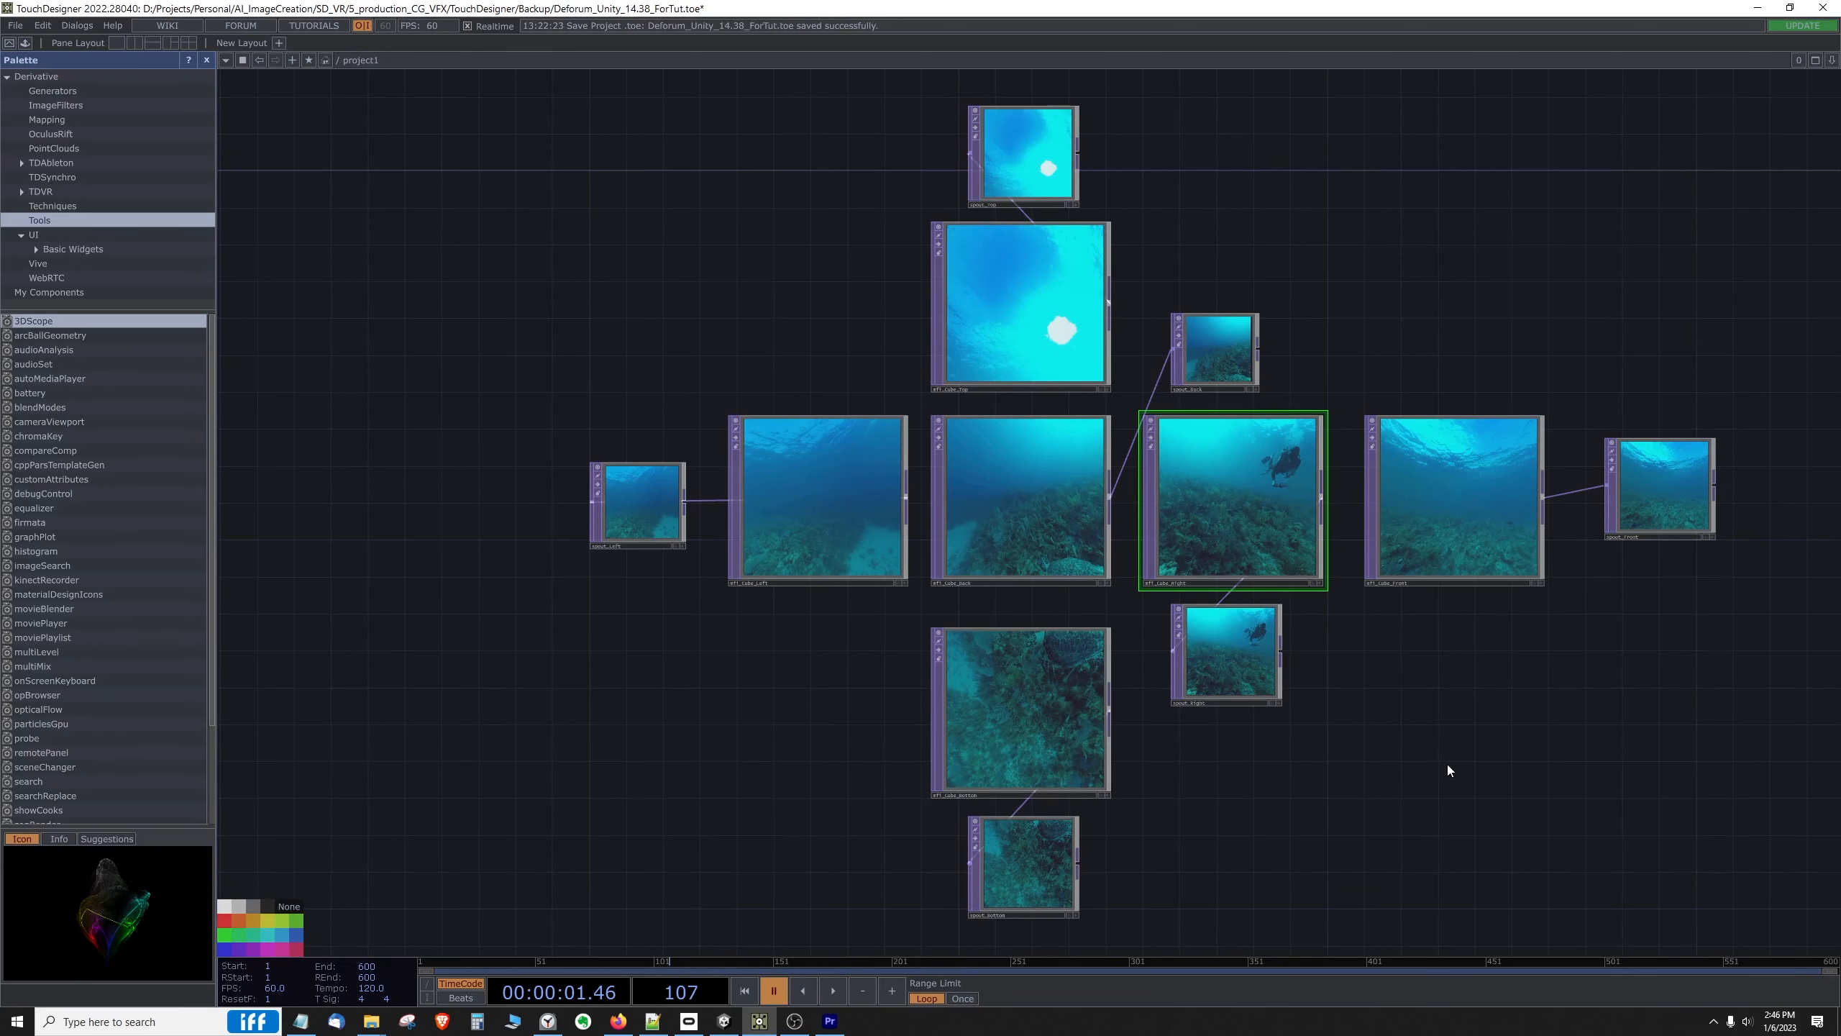
click(780, 494)
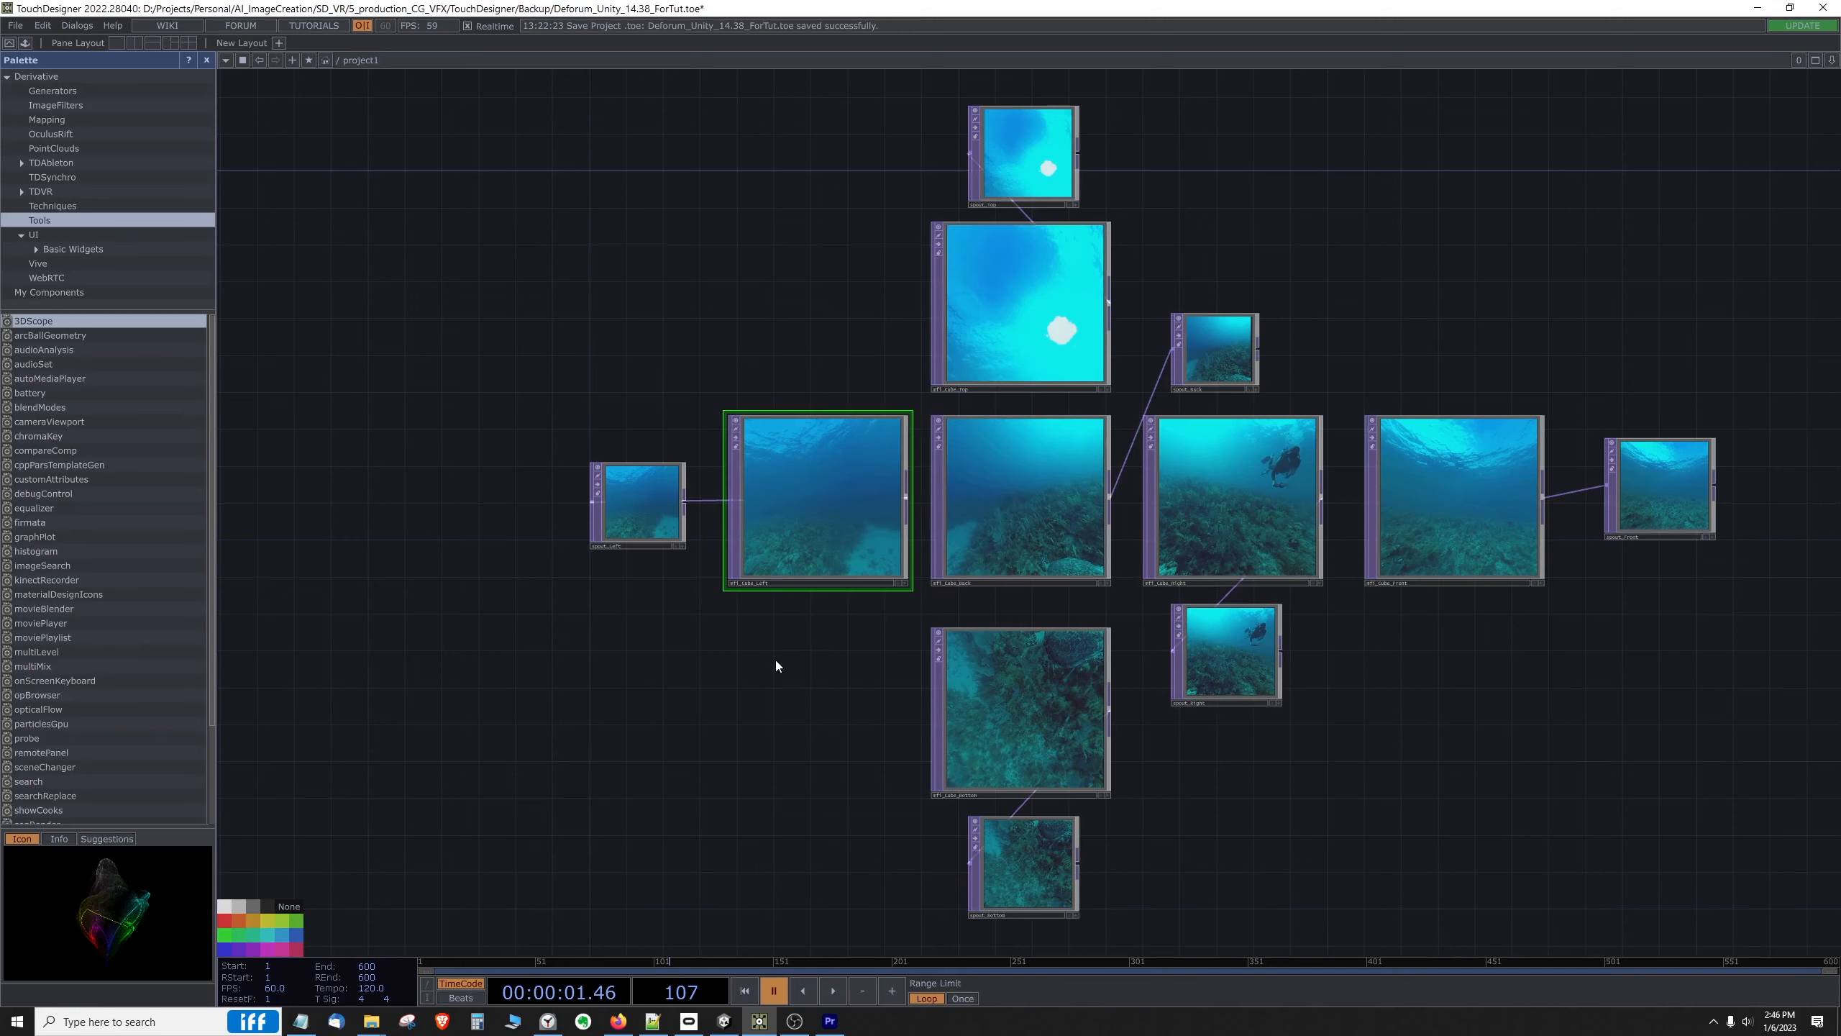
scroll(774, 661, up, 4)
scroll(1010, 472, down, 2)
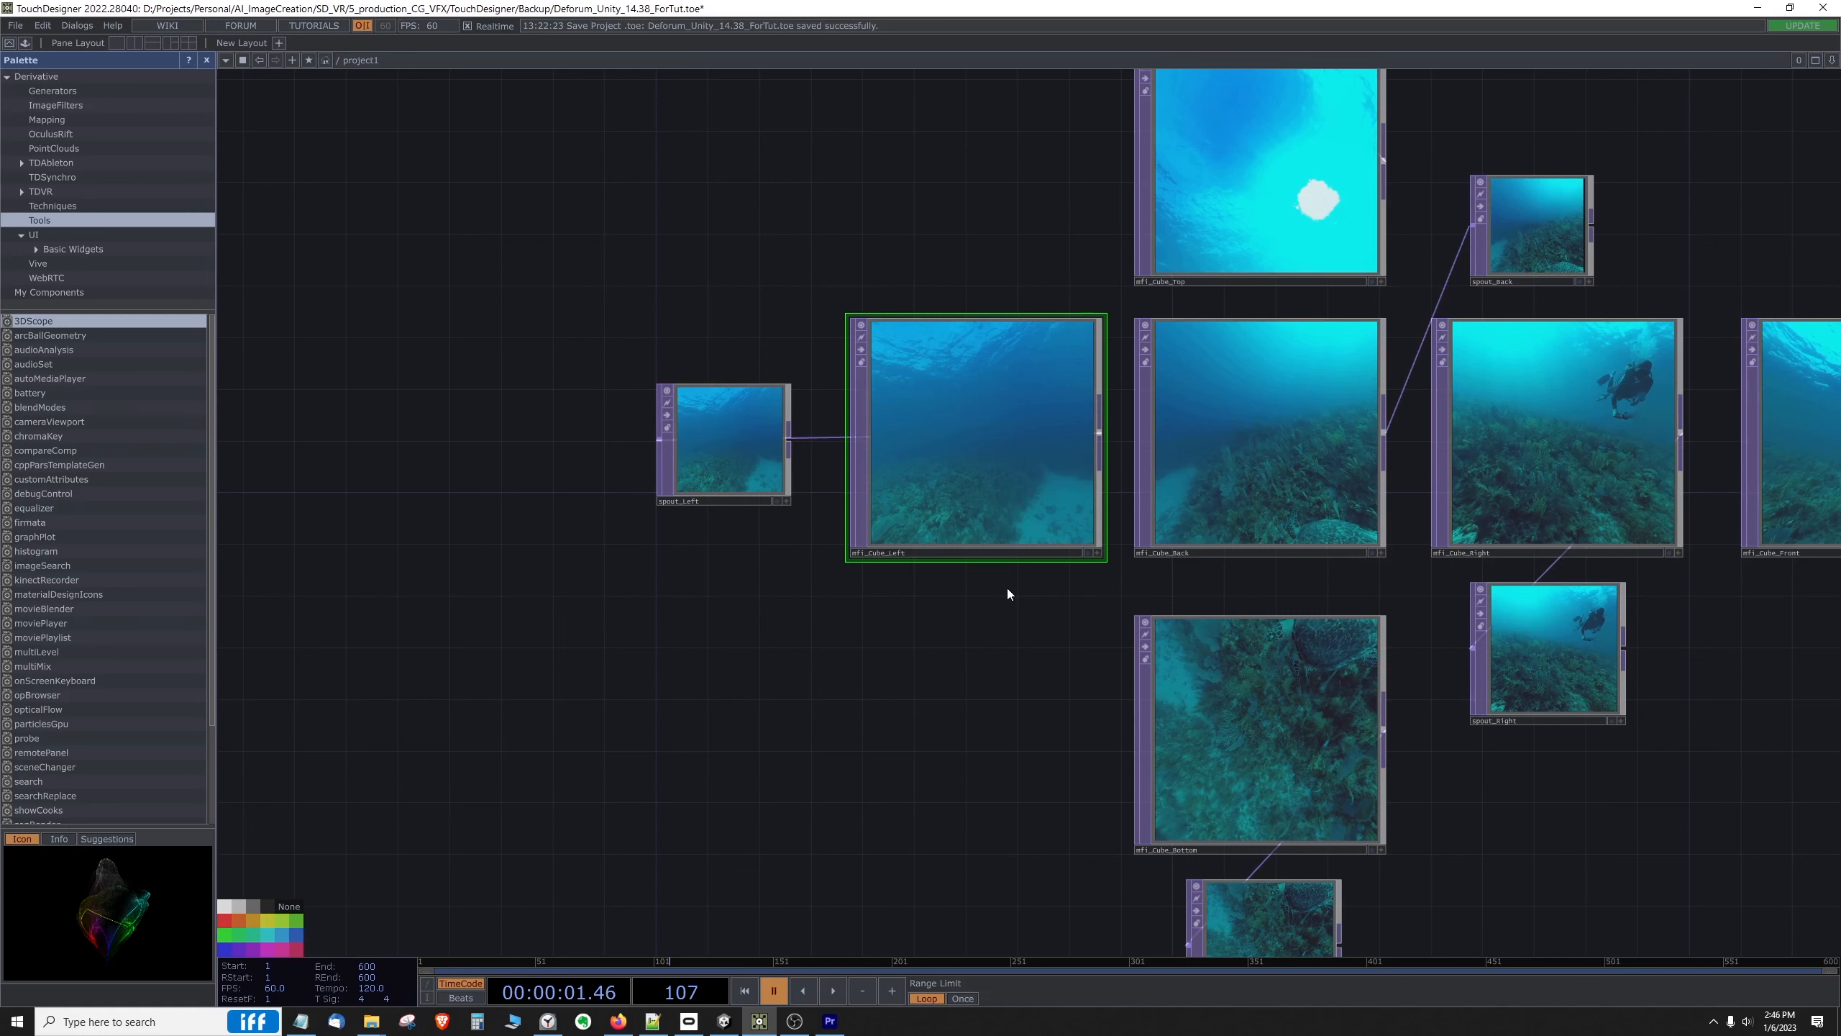
drag(1007, 593, 995, 627)
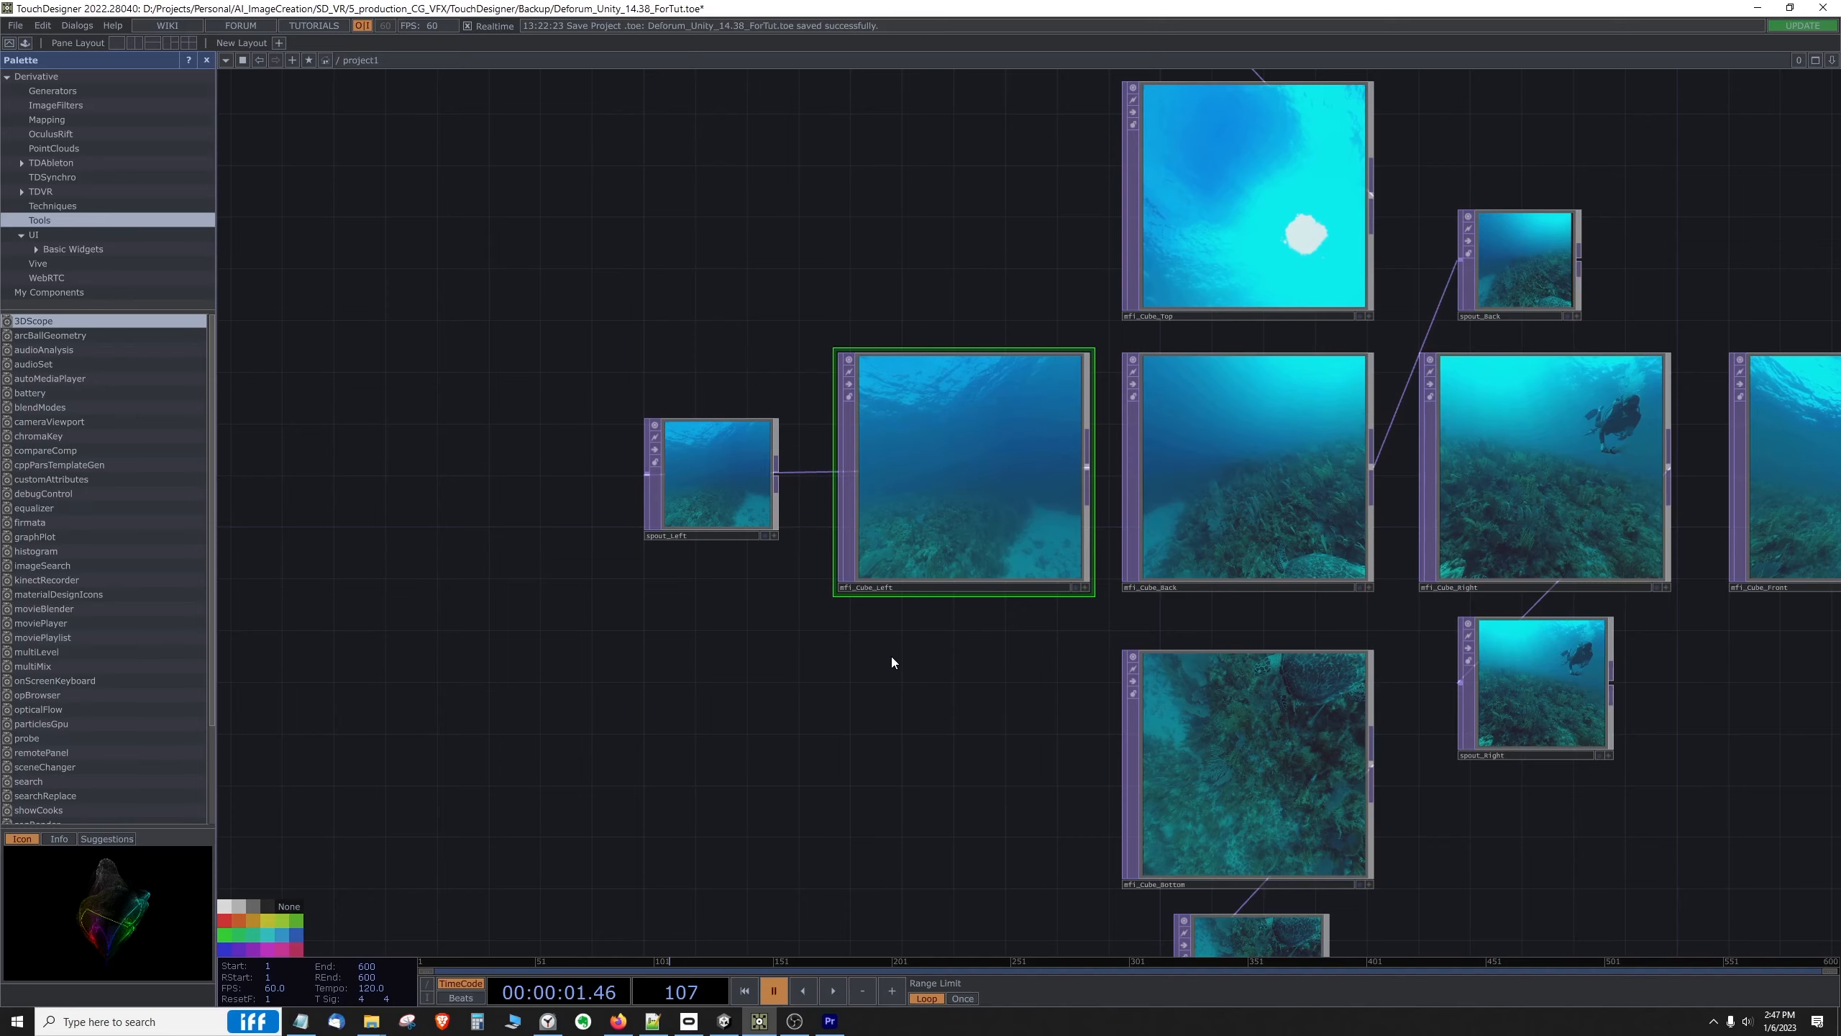
scroll(898, 671, down, 3)
drag(1332, 304, 1110, 341)
drag(1232, 364, 1203, 383)
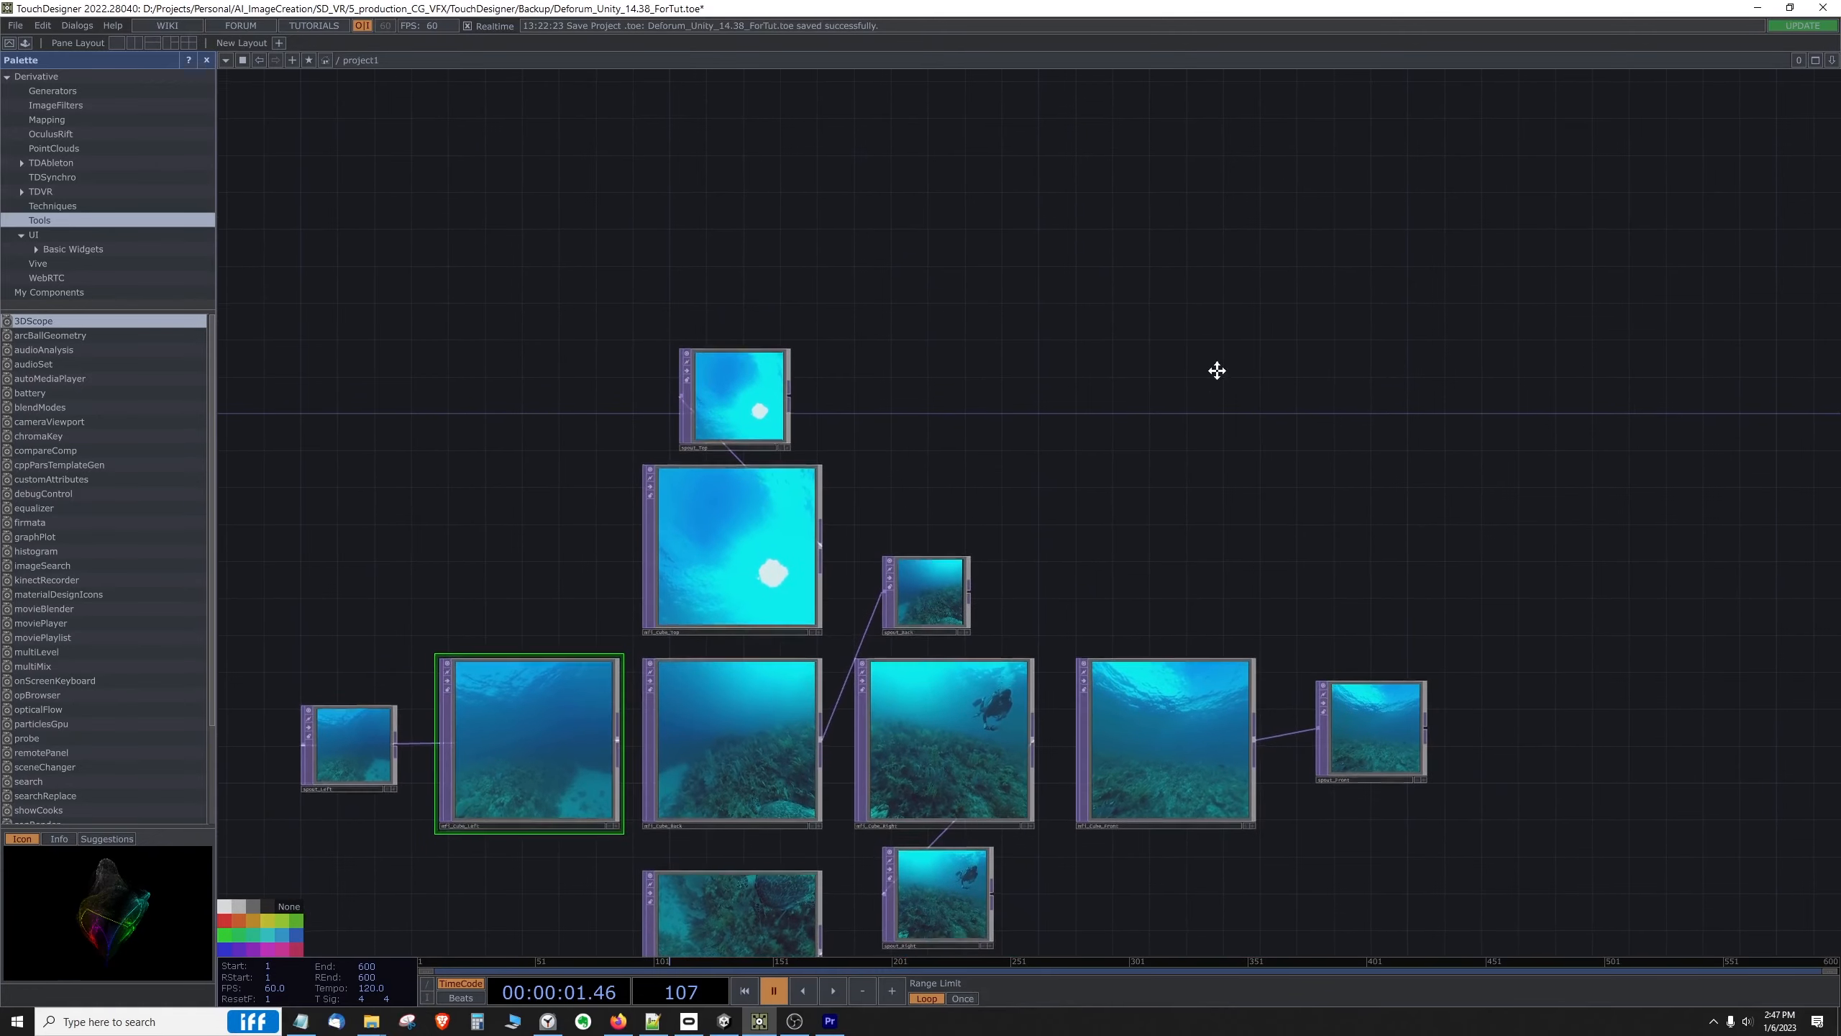
drag(1027, 350, 1487, 227)
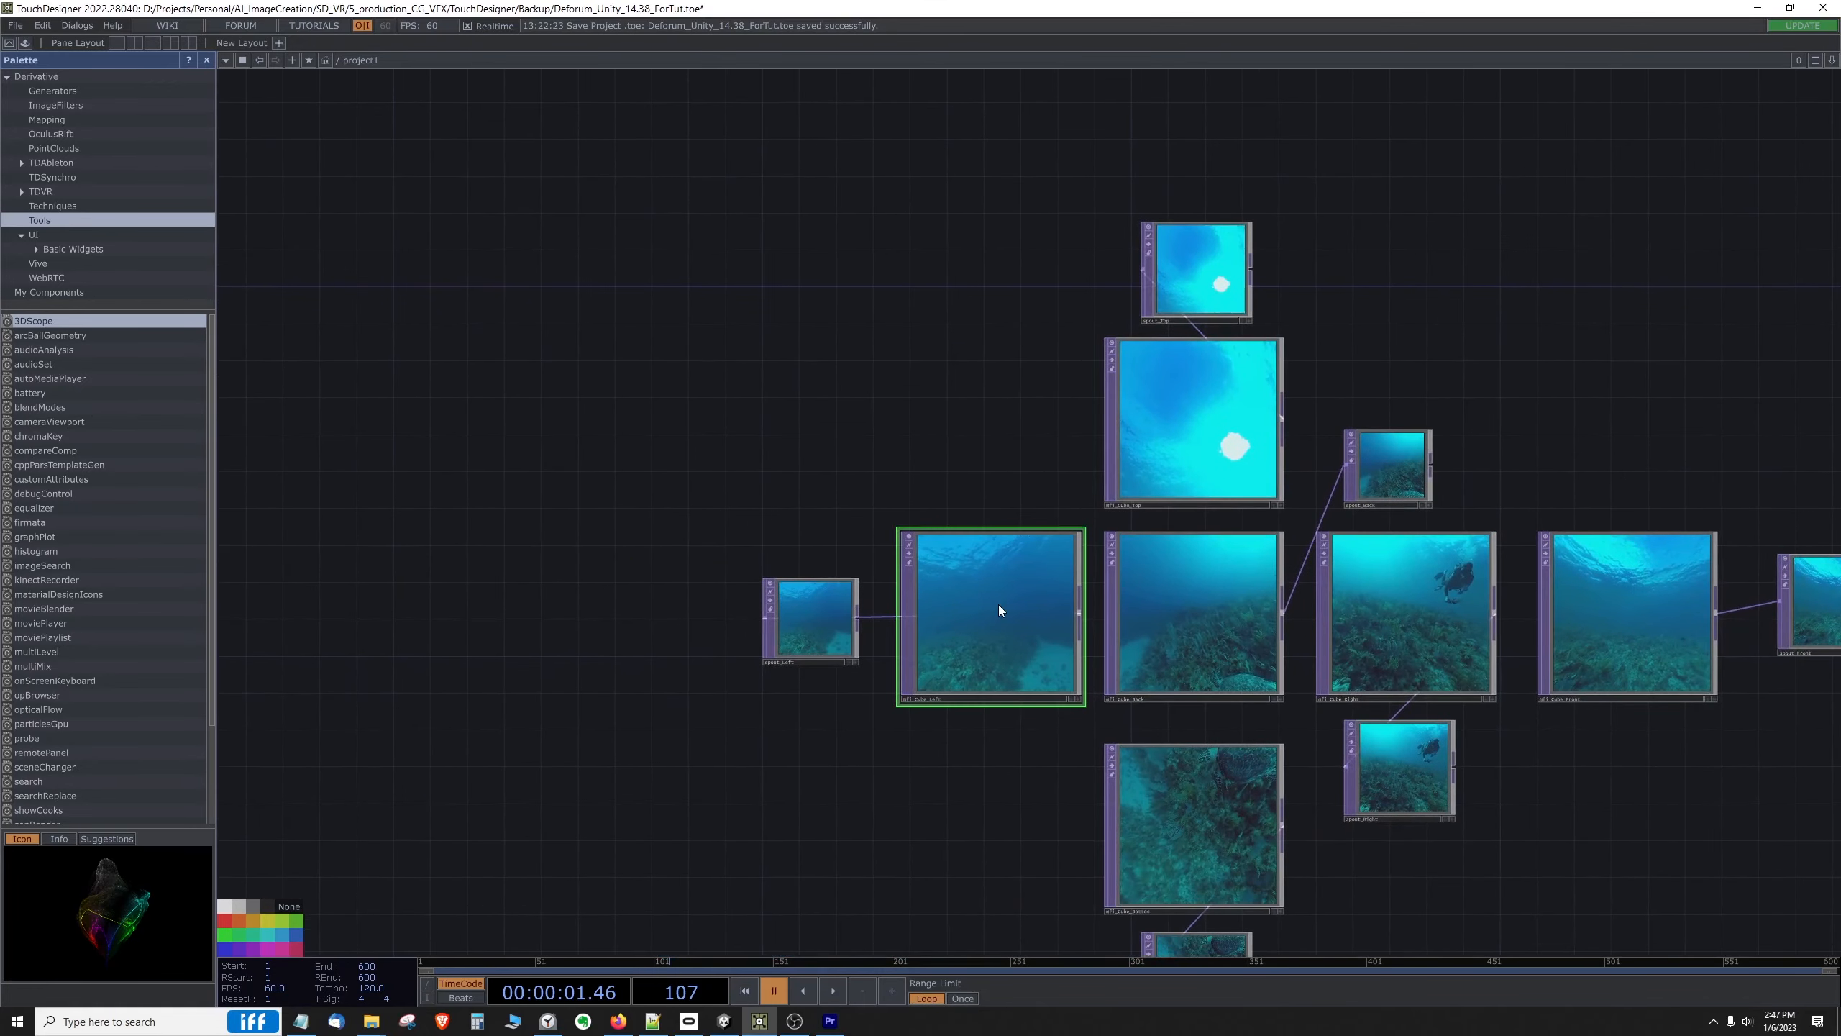
scroll(912, 761, up, 5)
scroll(1037, 697, down, 5)
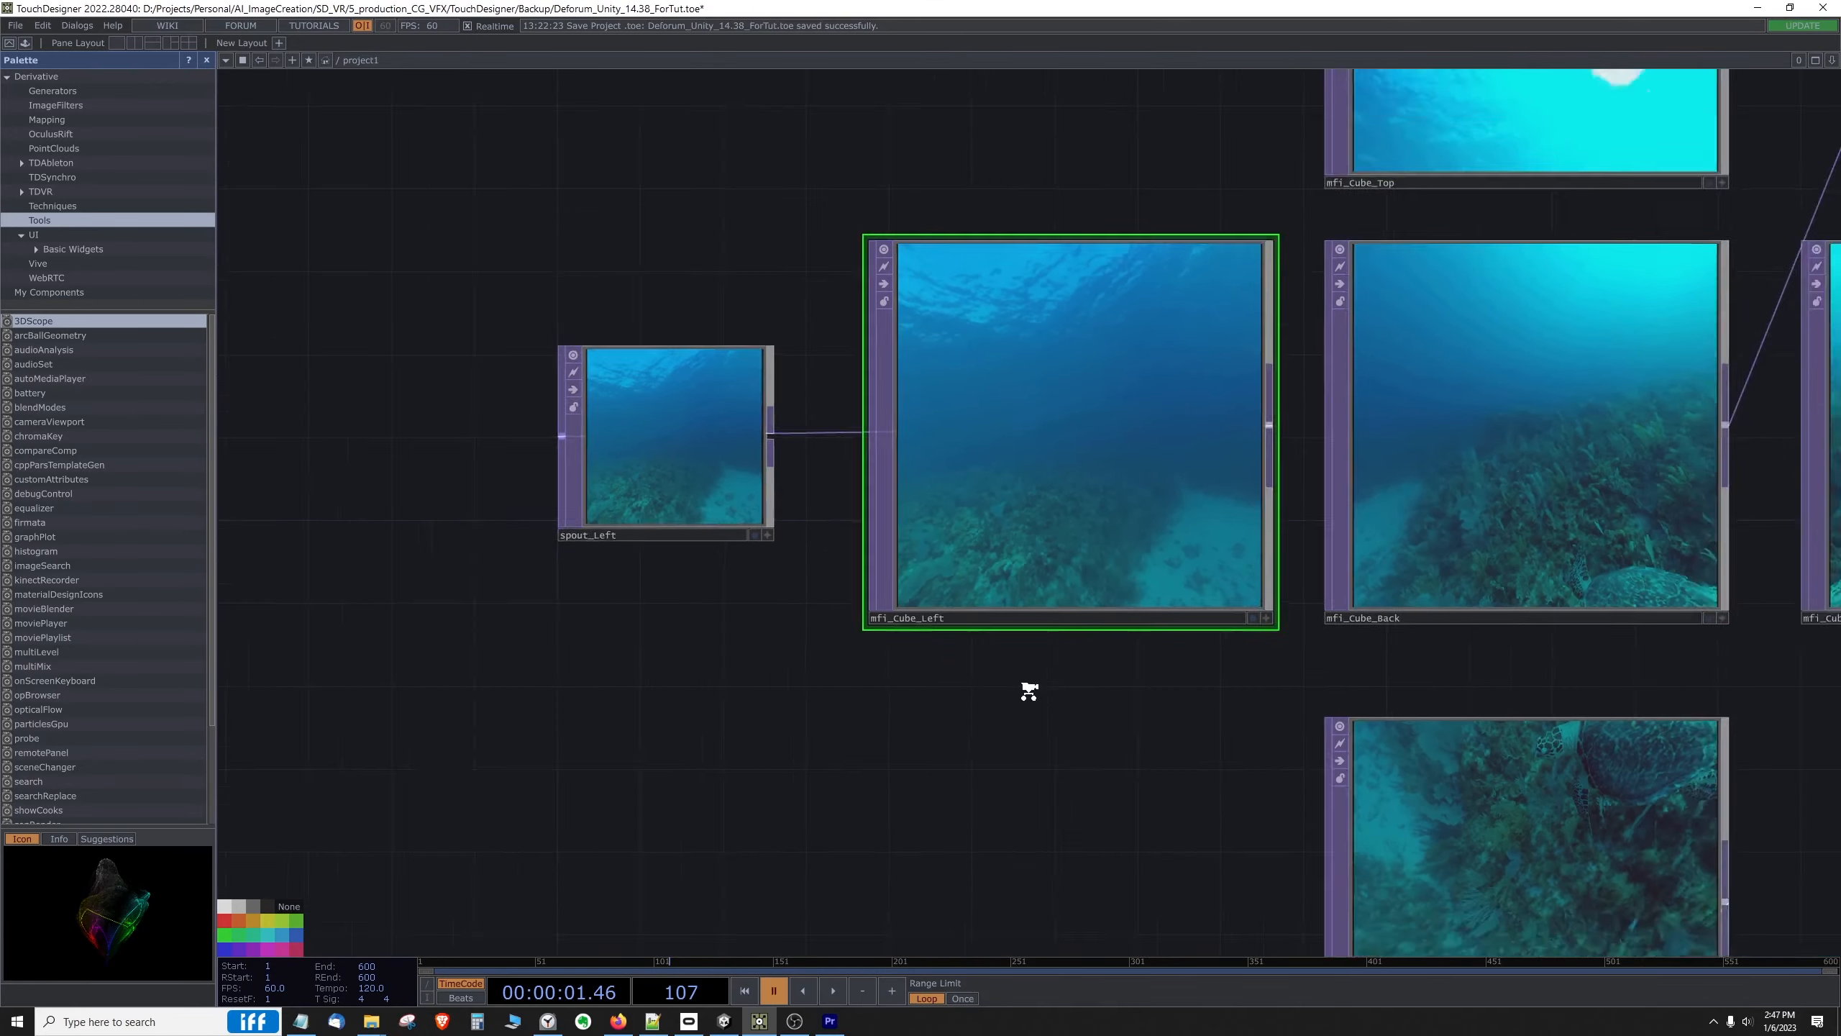
drag(1043, 761, 663, 772)
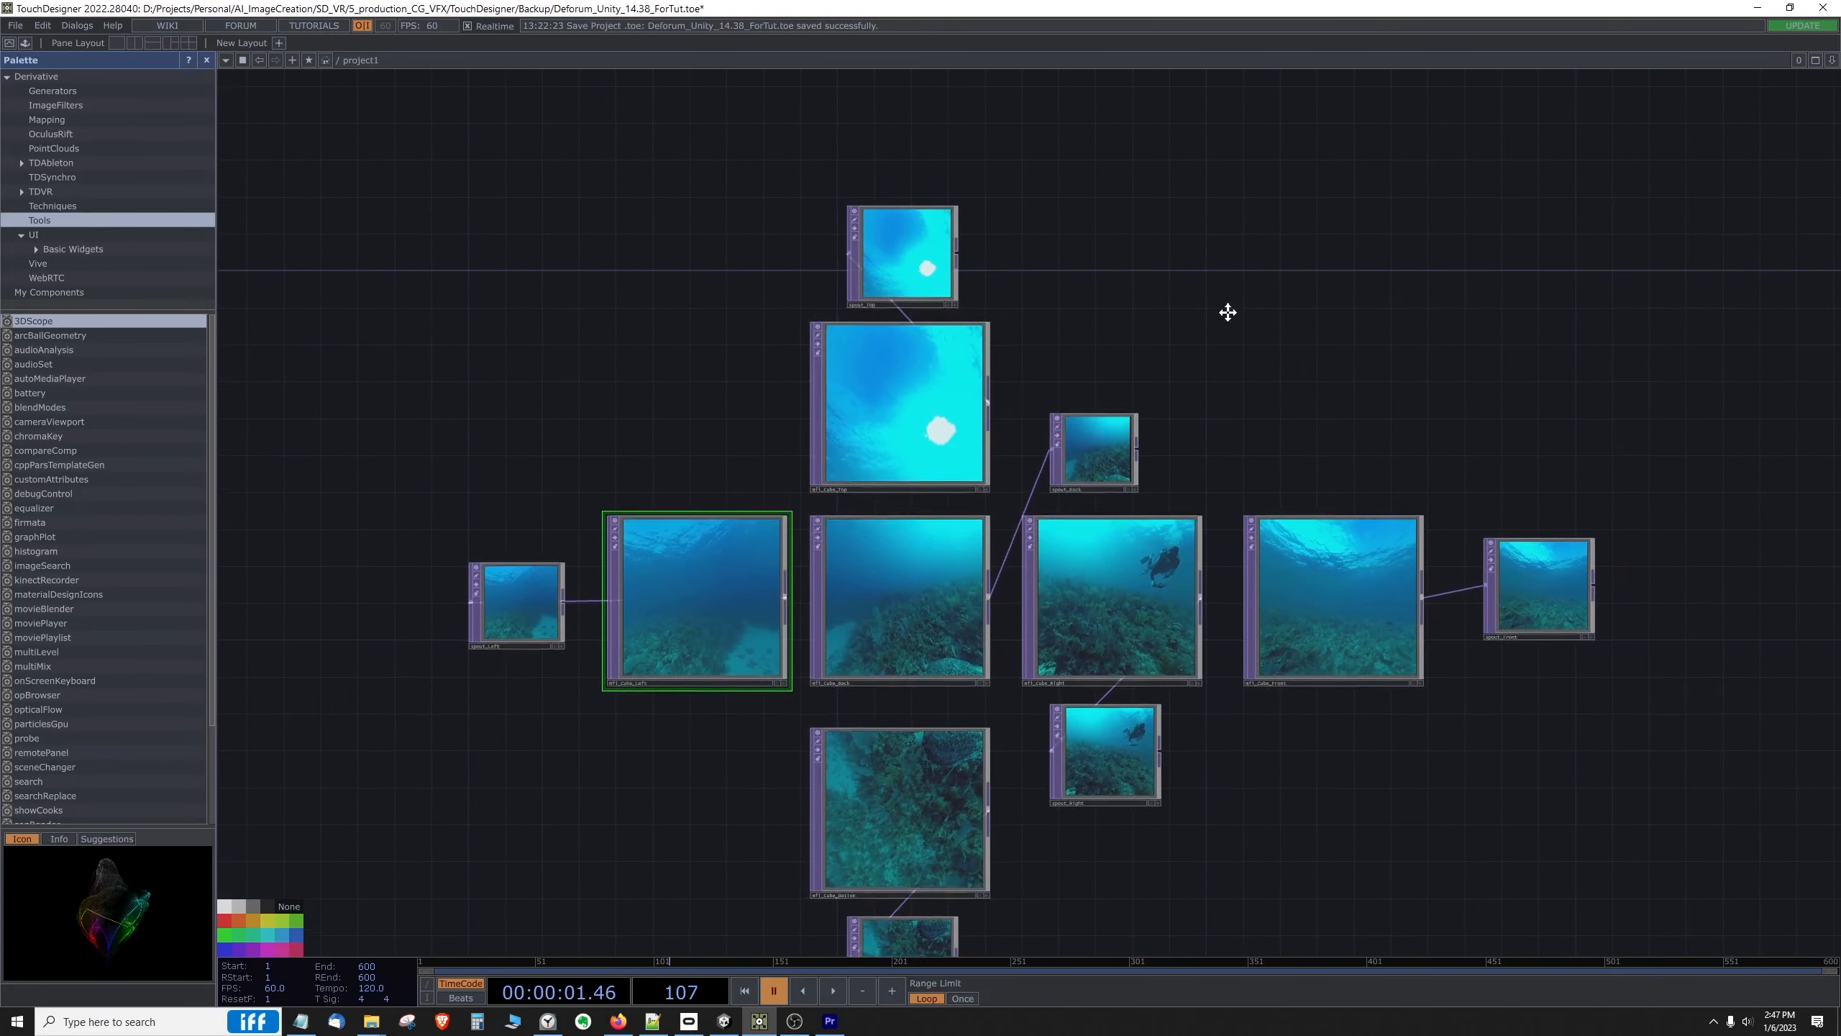
Step: Add a Null TOP in the empty area above the cube face nodes and enlarge it to about their size
drag(1224, 308, 1117, 305)
right_click(1122, 299)
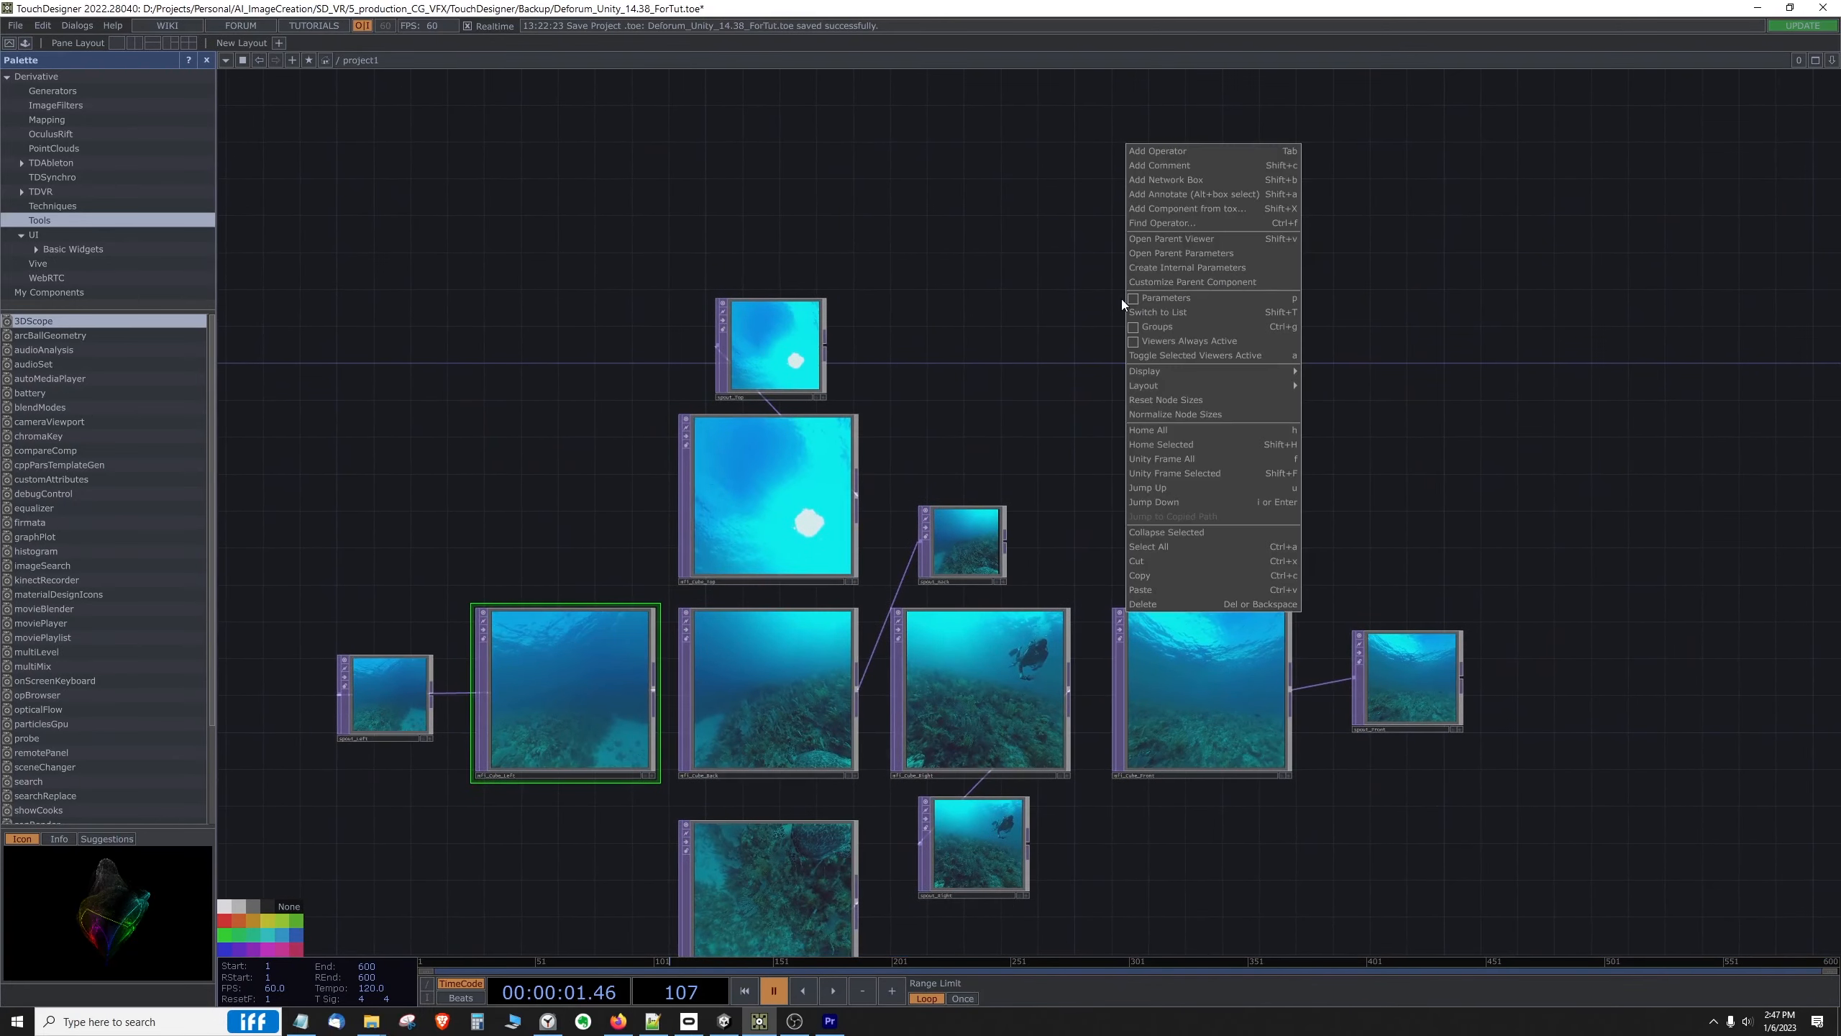
click(1174, 153)
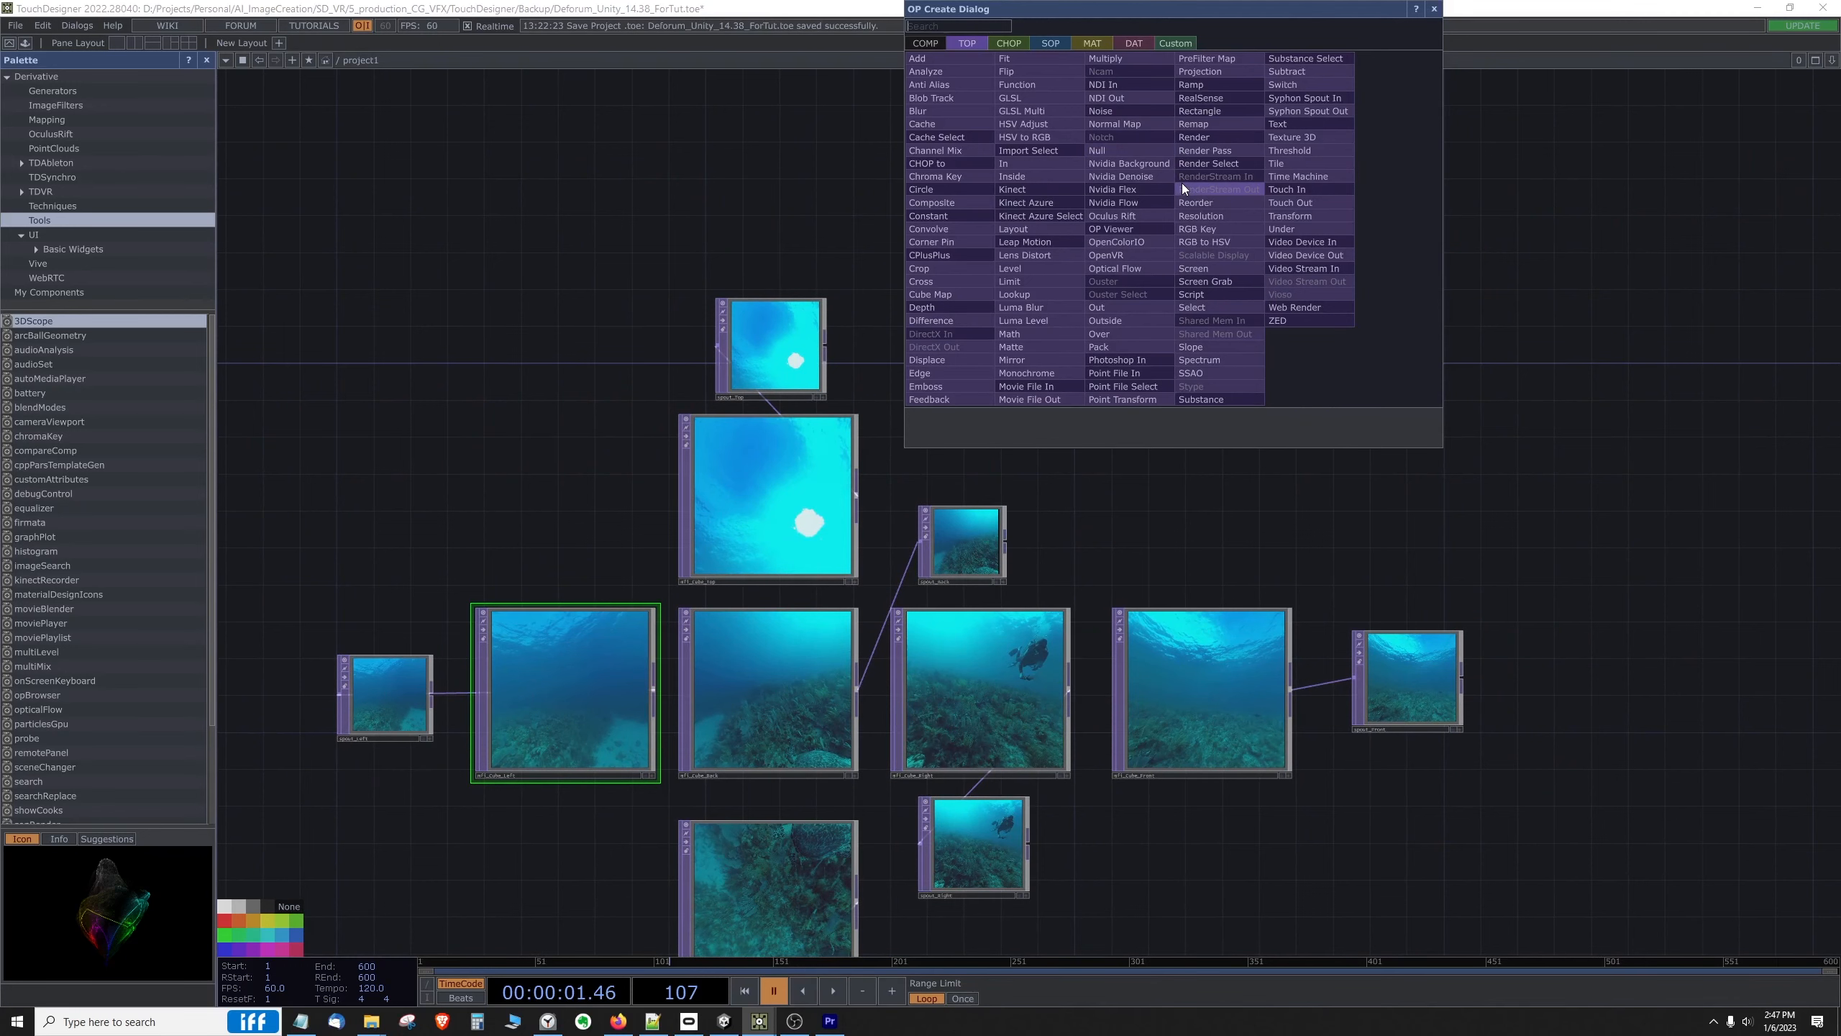
text(null)
click(1127, 150)
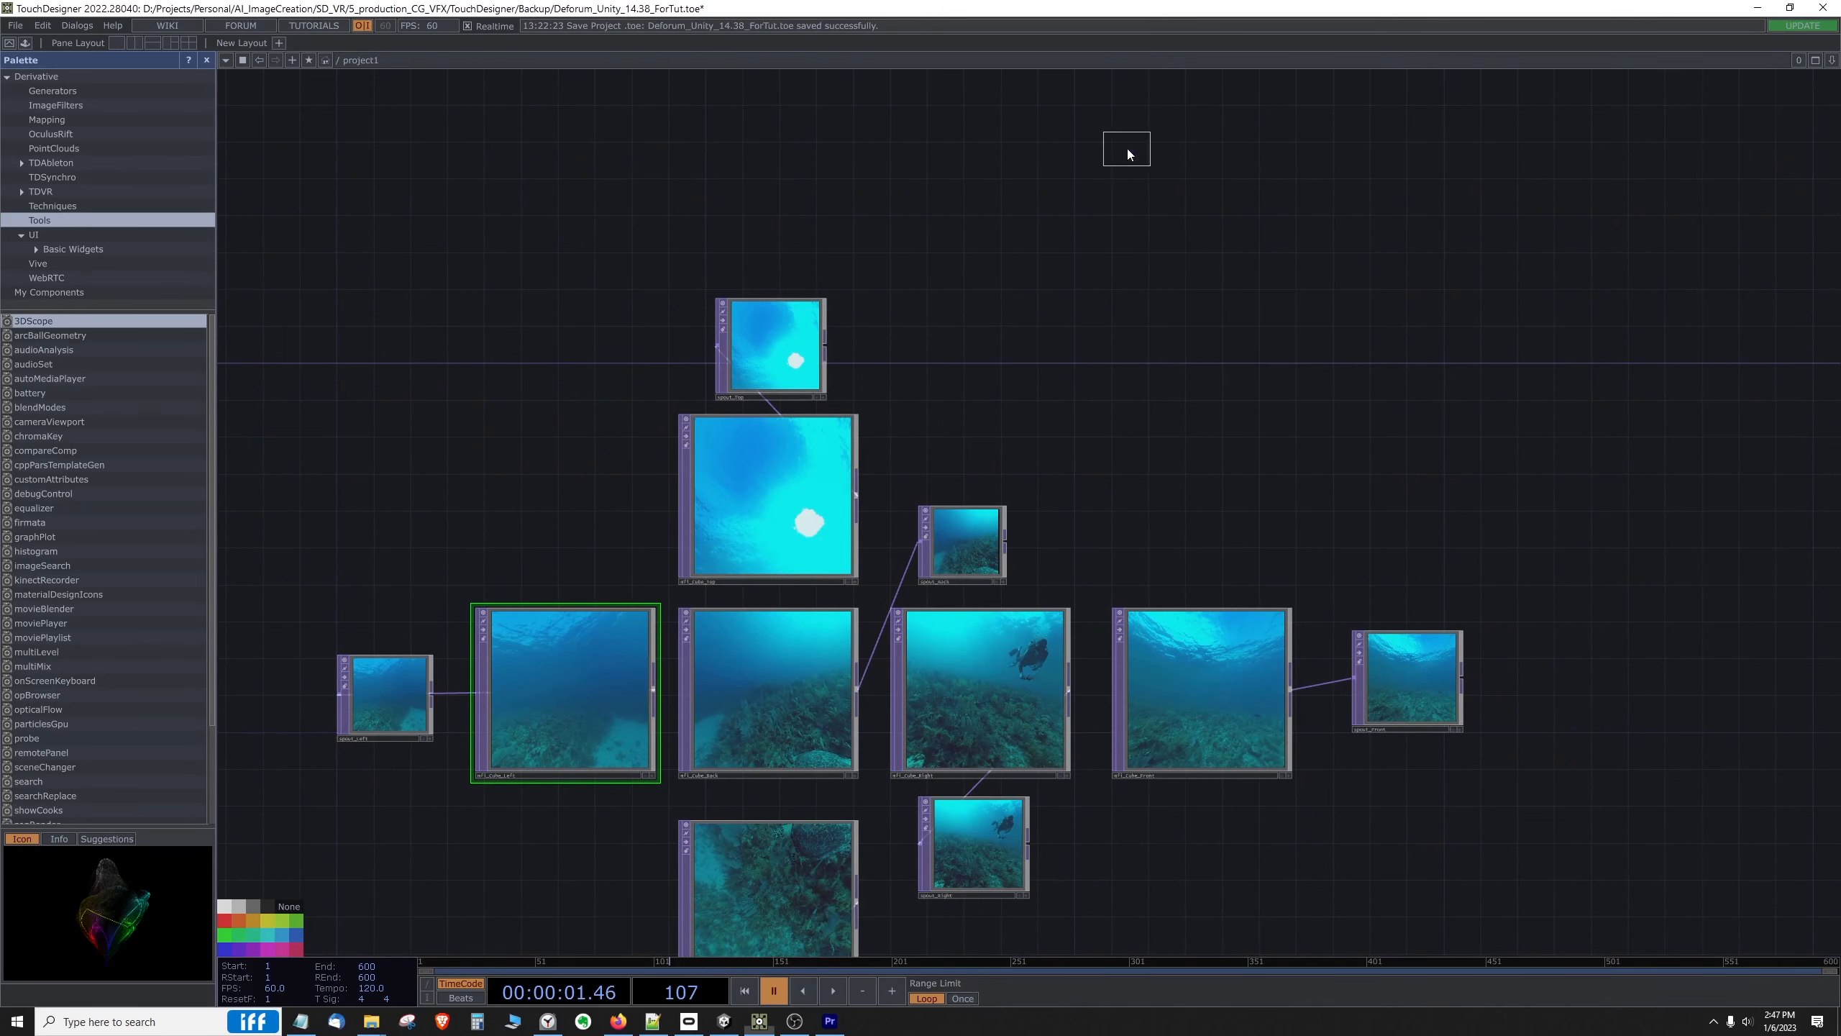
click(1154, 242)
drag(1164, 247, 1289, 372)
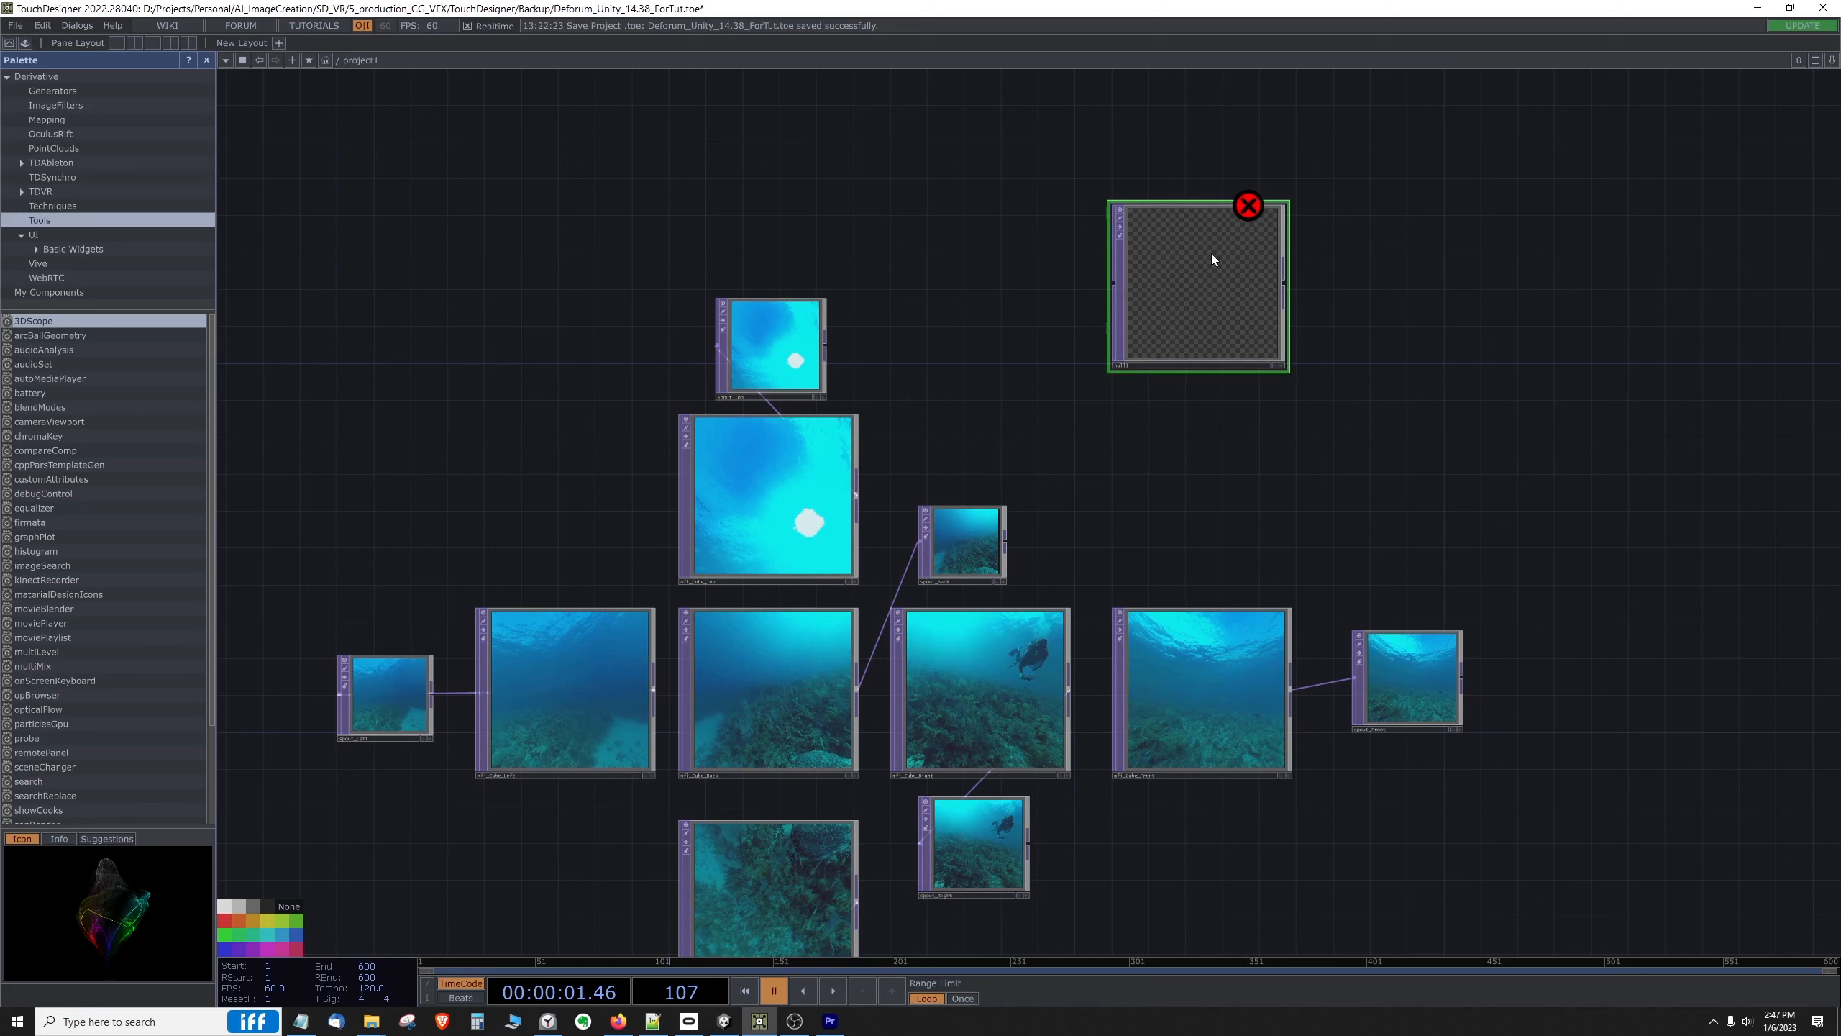
Step: Connect mfi_Cube_Left's output to the new Null TOP and rename the Null as null_mfi_left1
click(656, 689)
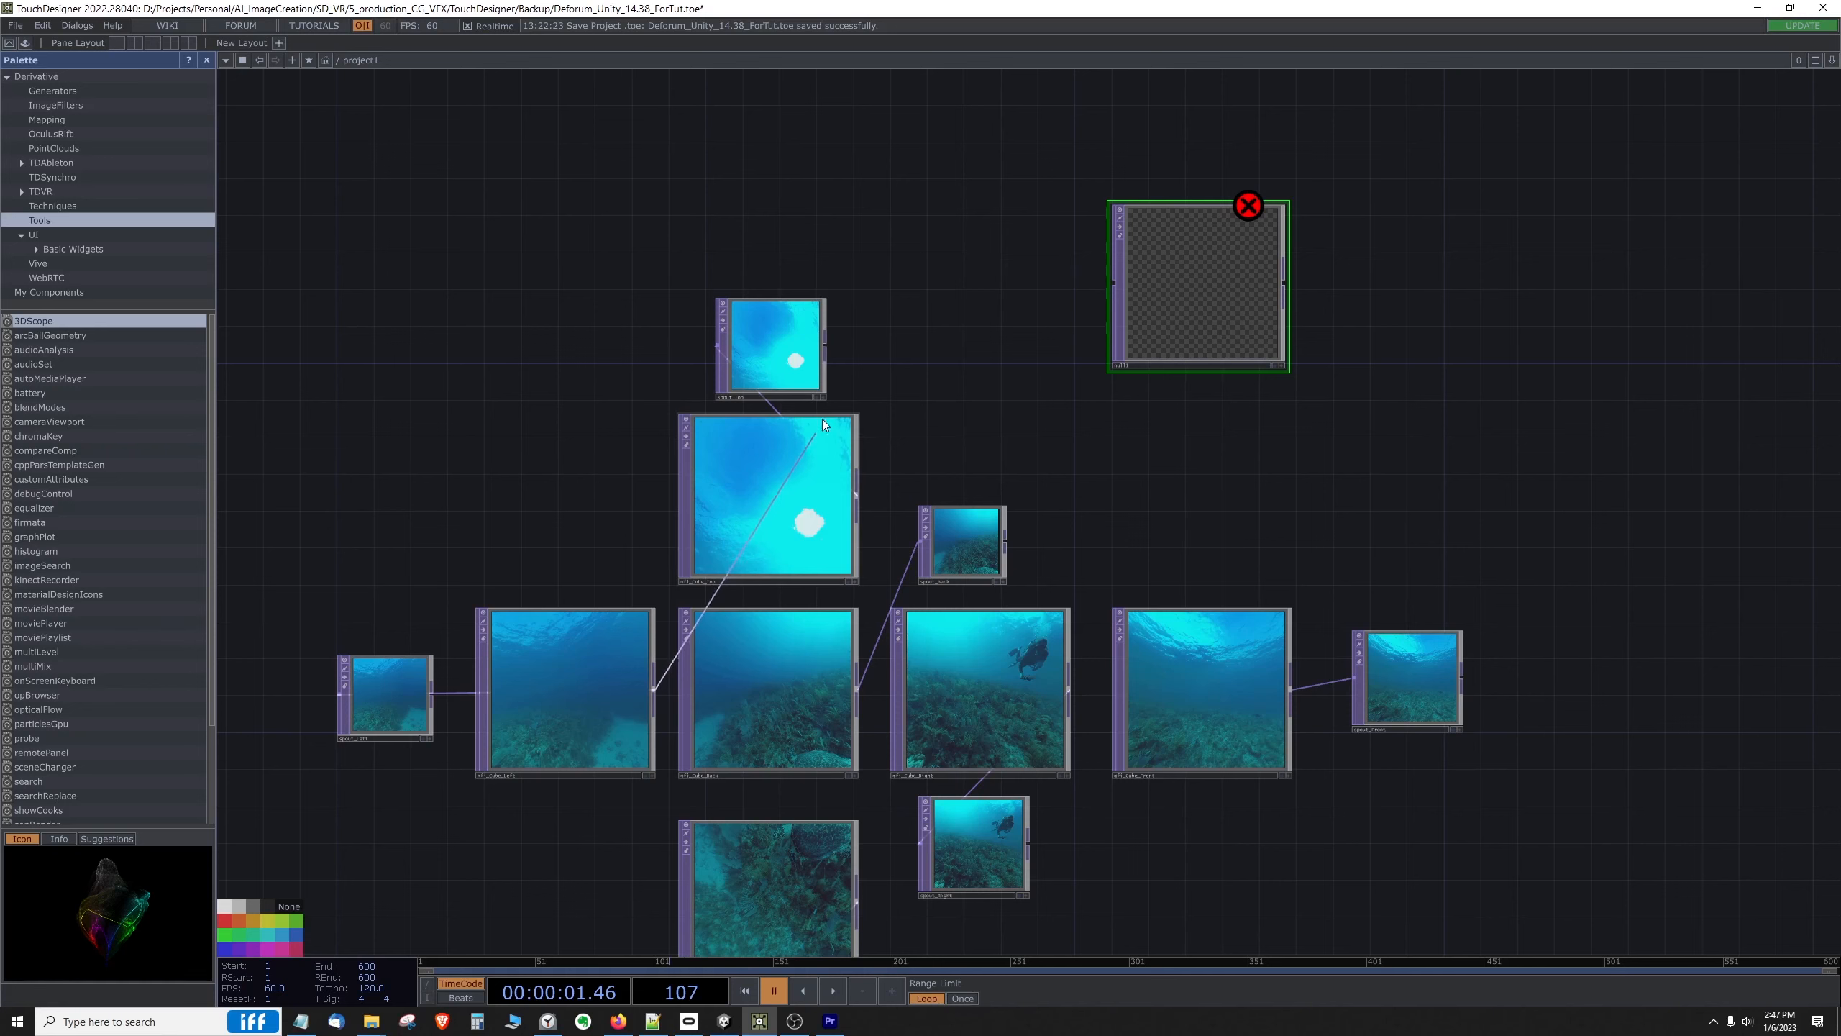
click(1113, 294)
scroll(1144, 364, up, 3)
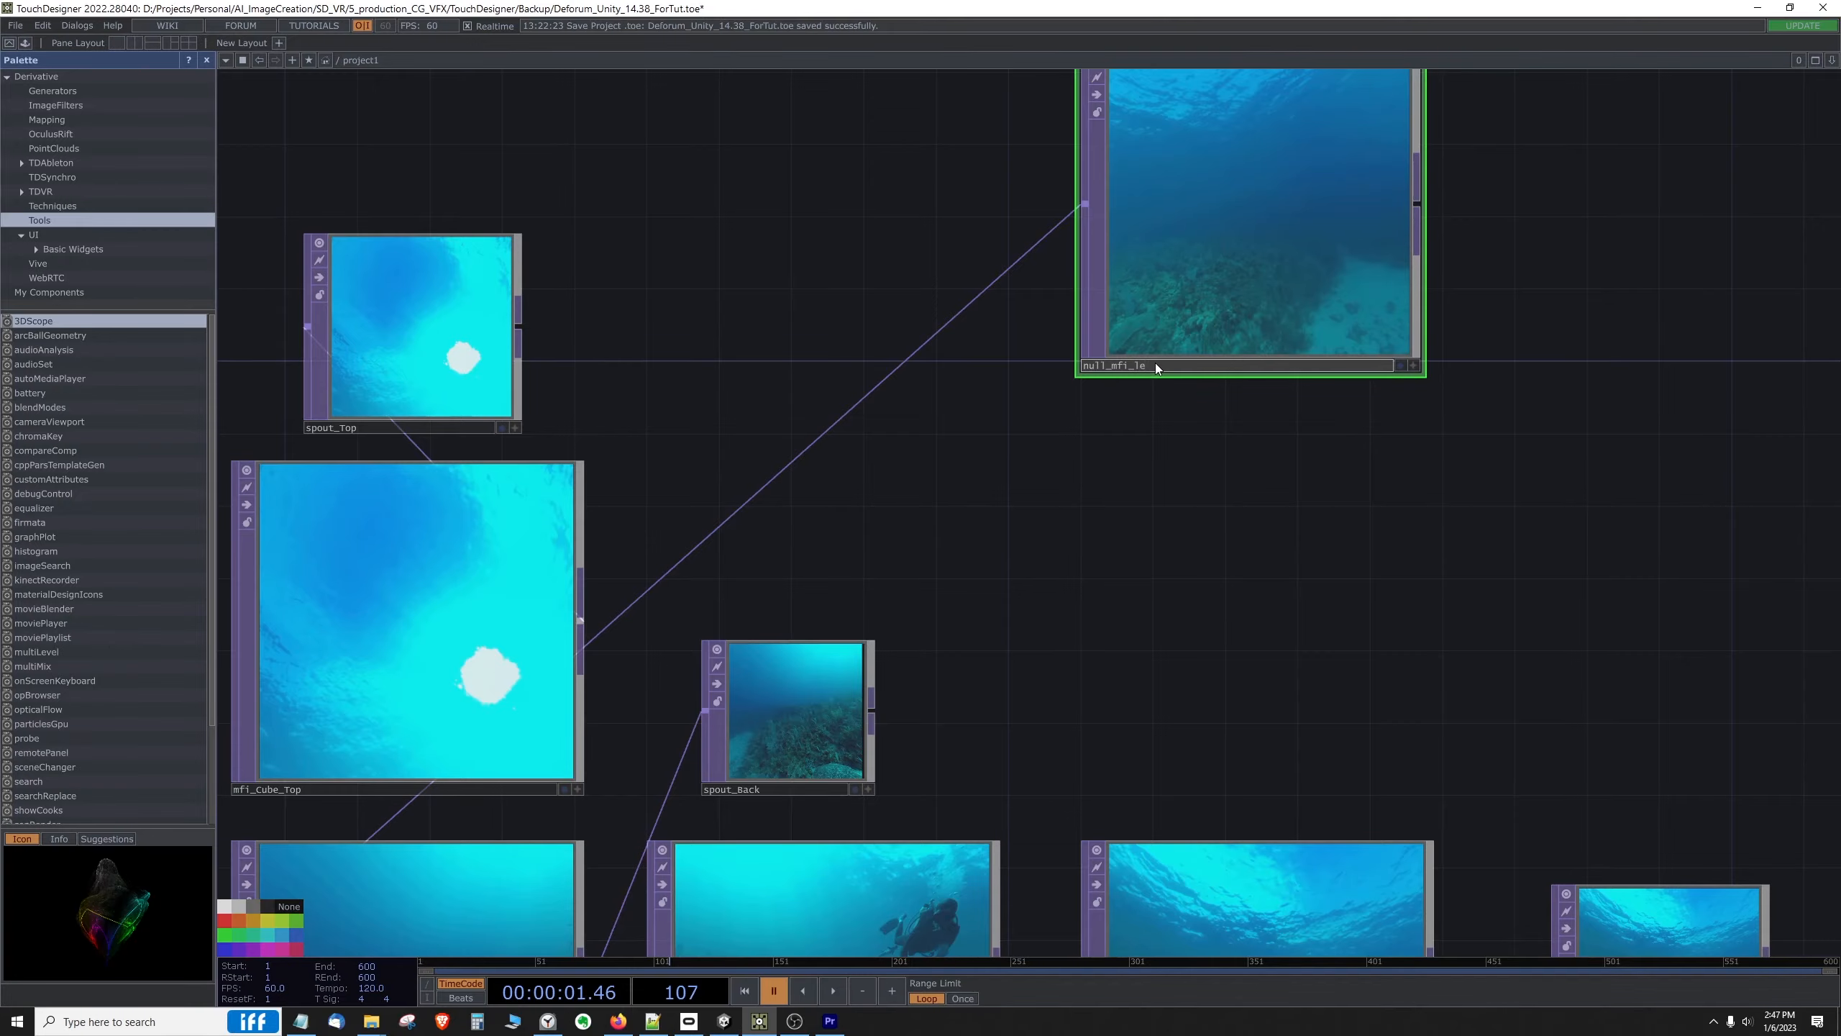
scroll(1047, 422, down, 5)
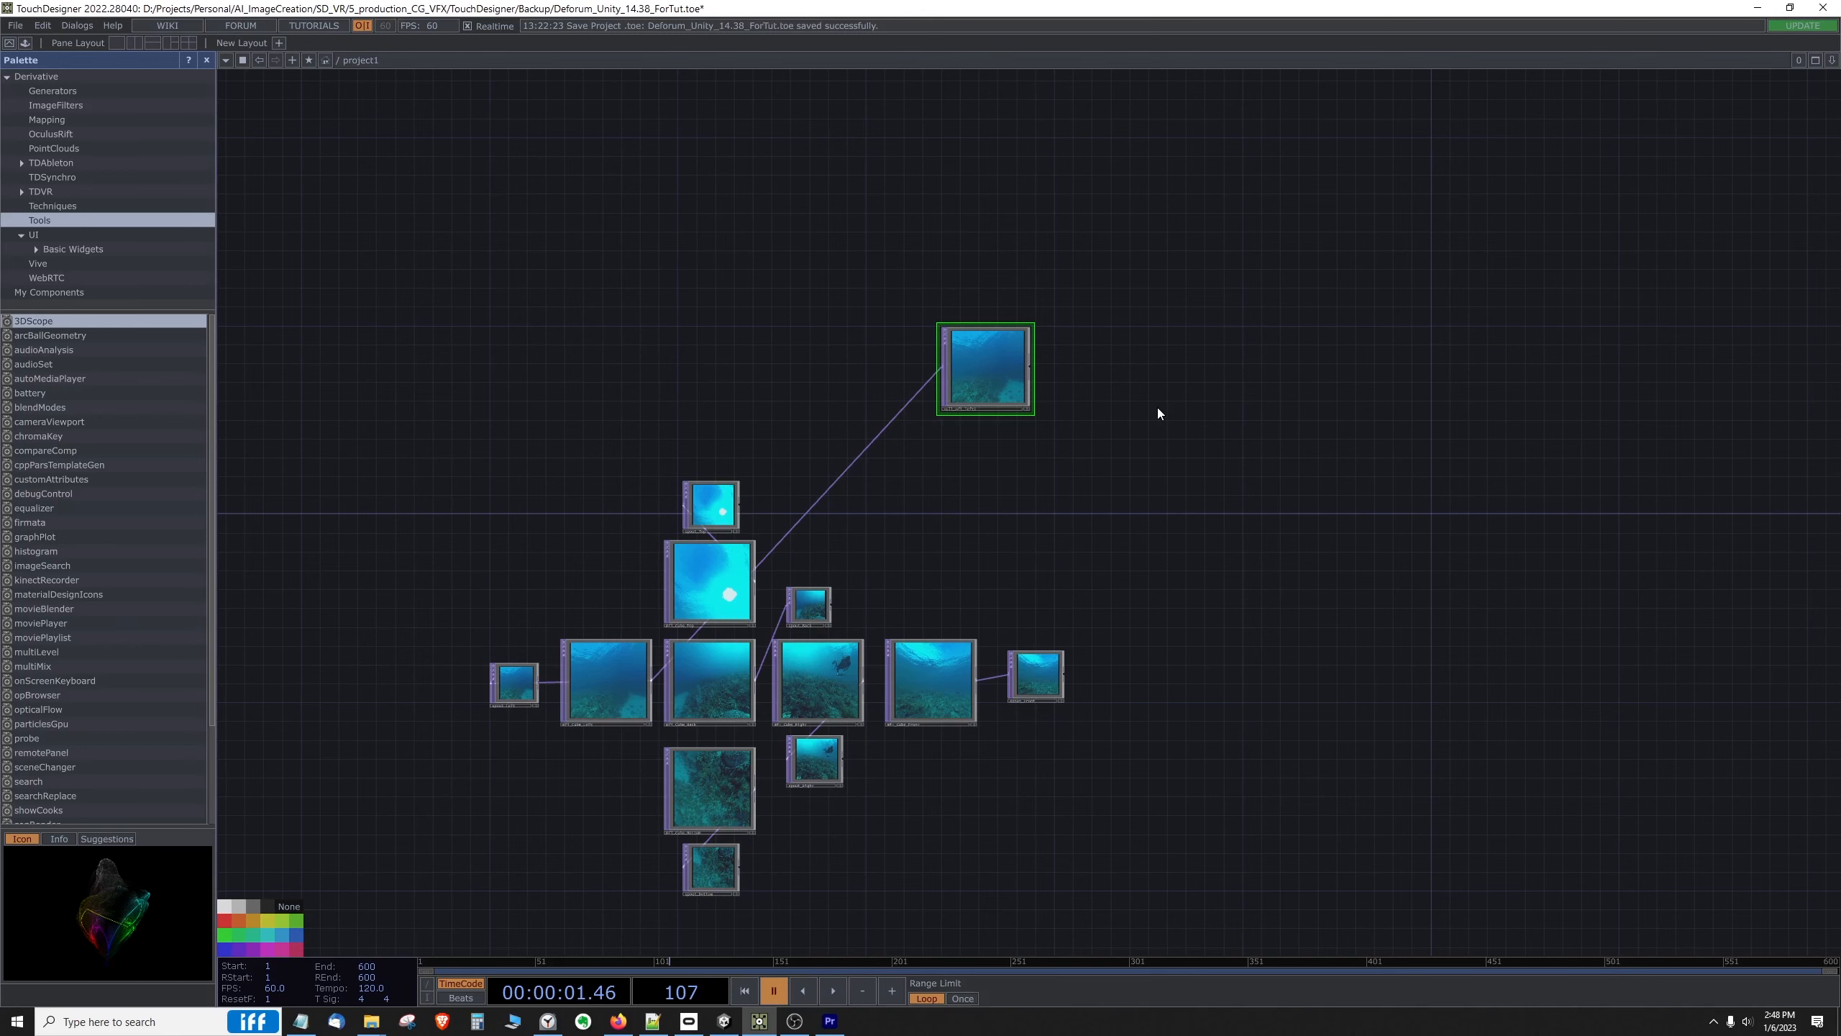
Step: Examine the existing mask and compositing node chain elsewhere in the network, and compare its location with the cube face nodes
scroll(1158, 409, down, 5)
drag(1158, 409, 444, 427)
drag(1355, 379, 653, 401)
drag(1422, 487, 1126, 661)
scroll(1126, 659, up, 3)
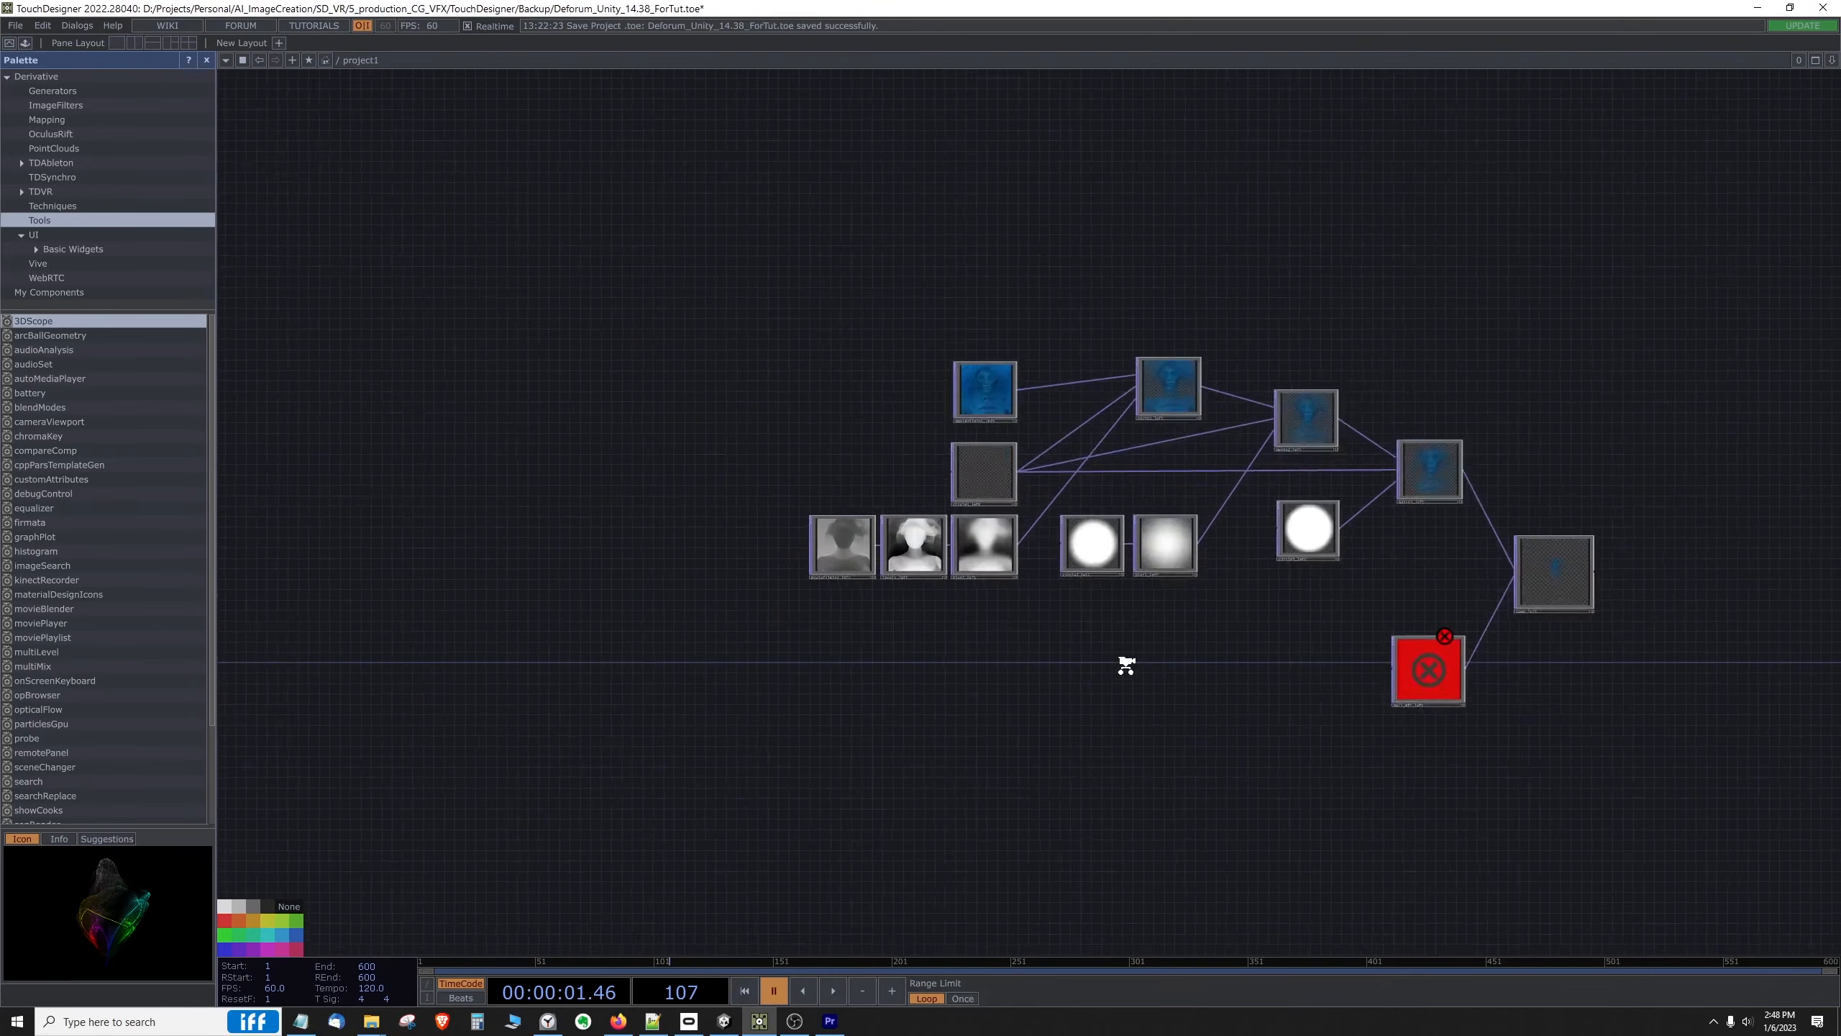
scroll(1047, 645, down, 4)
drag(660, 571, 928, 550)
drag(510, 543, 1073, 515)
drag(866, 490, 1253, 439)
scroll(929, 522, up, 4)
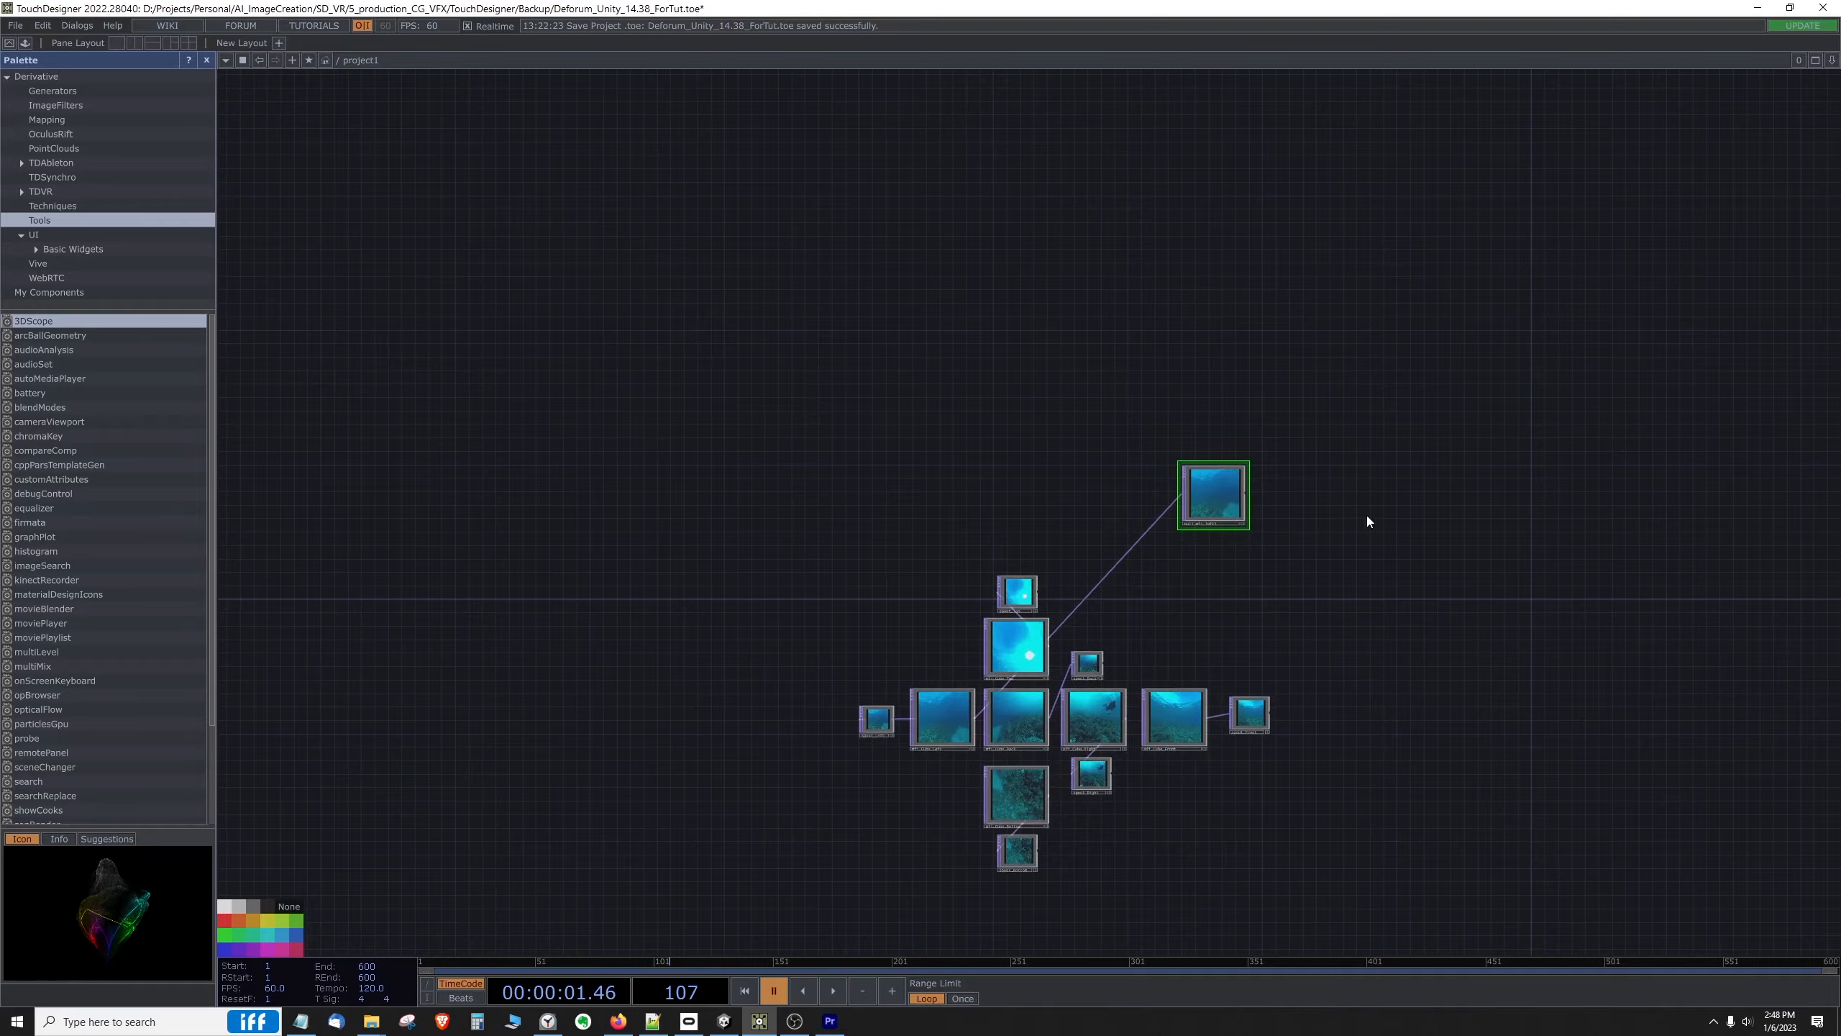
drag(1529, 509, 1270, 493)
drag(1673, 424, 835, 522)
drag(1435, 500, 704, 513)
drag(1162, 501, 550, 522)
scroll(1118, 499, down, 5)
drag(1202, 592, 1189, 592)
scroll(1185, 588, up, 3)
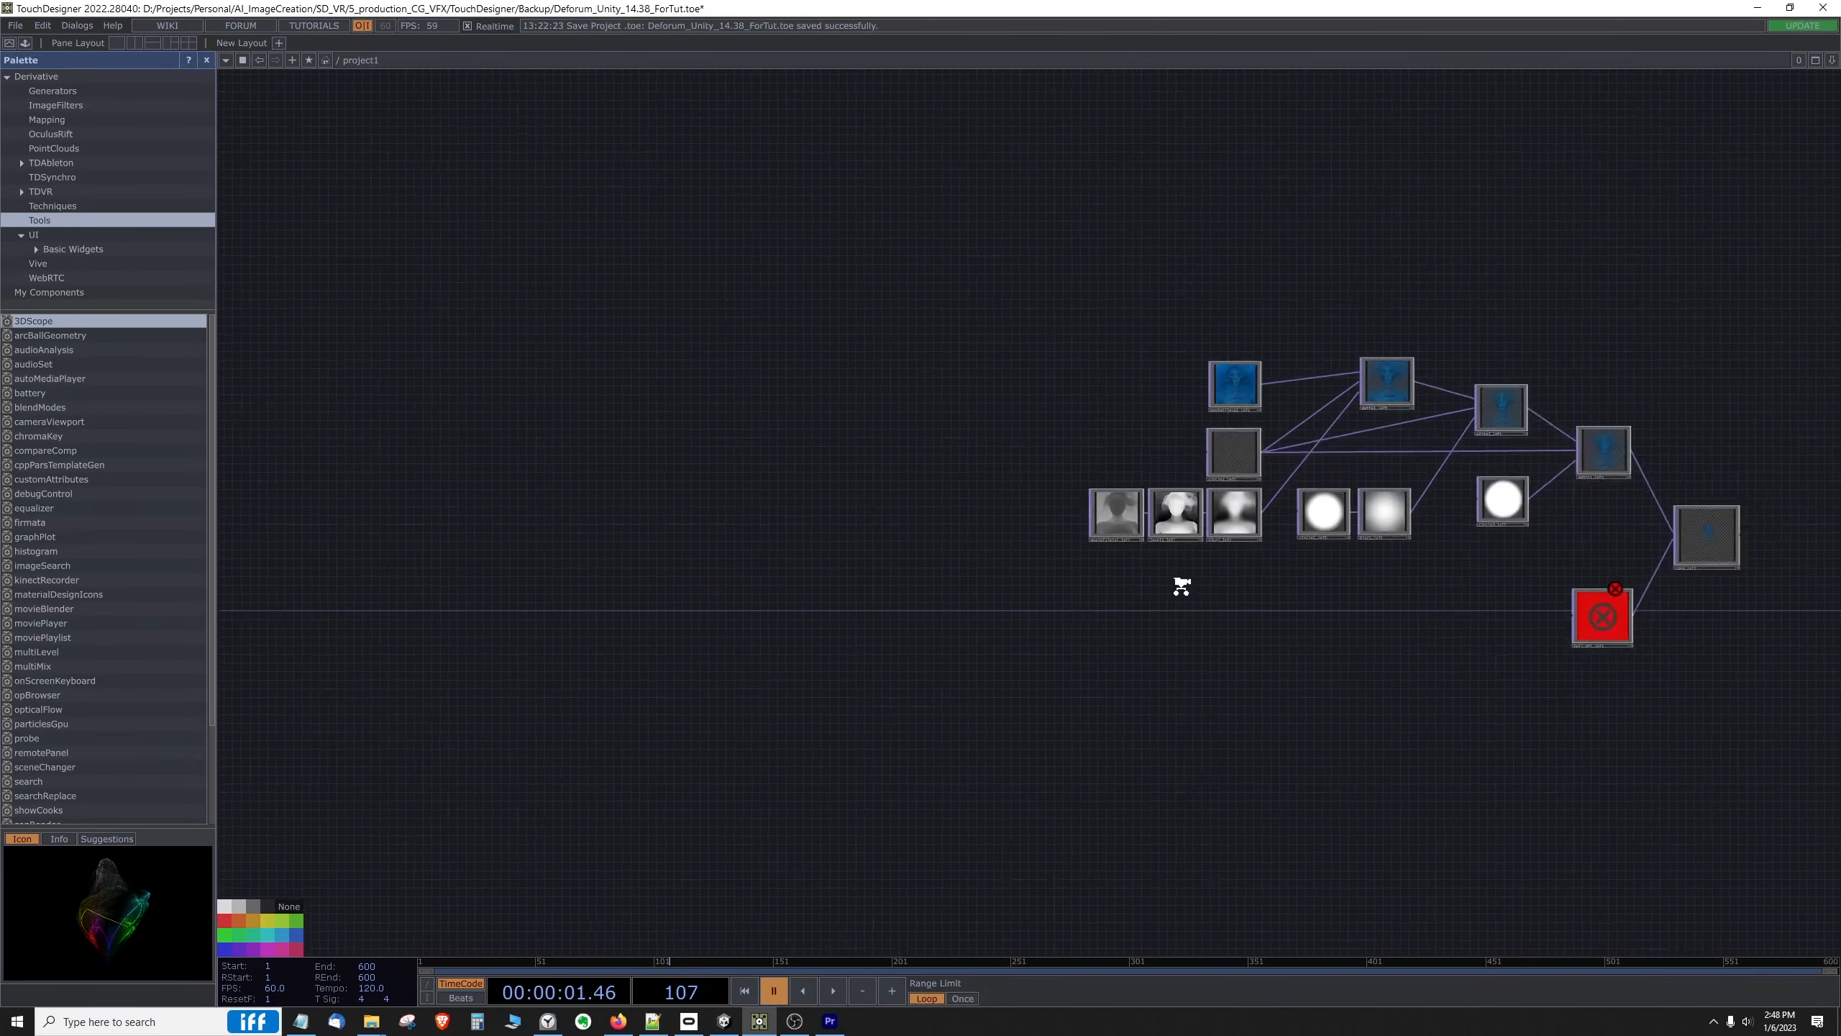
drag(391, 358, 933, 362)
drag(435, 396, 1043, 415)
drag(326, 455, 839, 314)
scroll(1048, 386, up, 4)
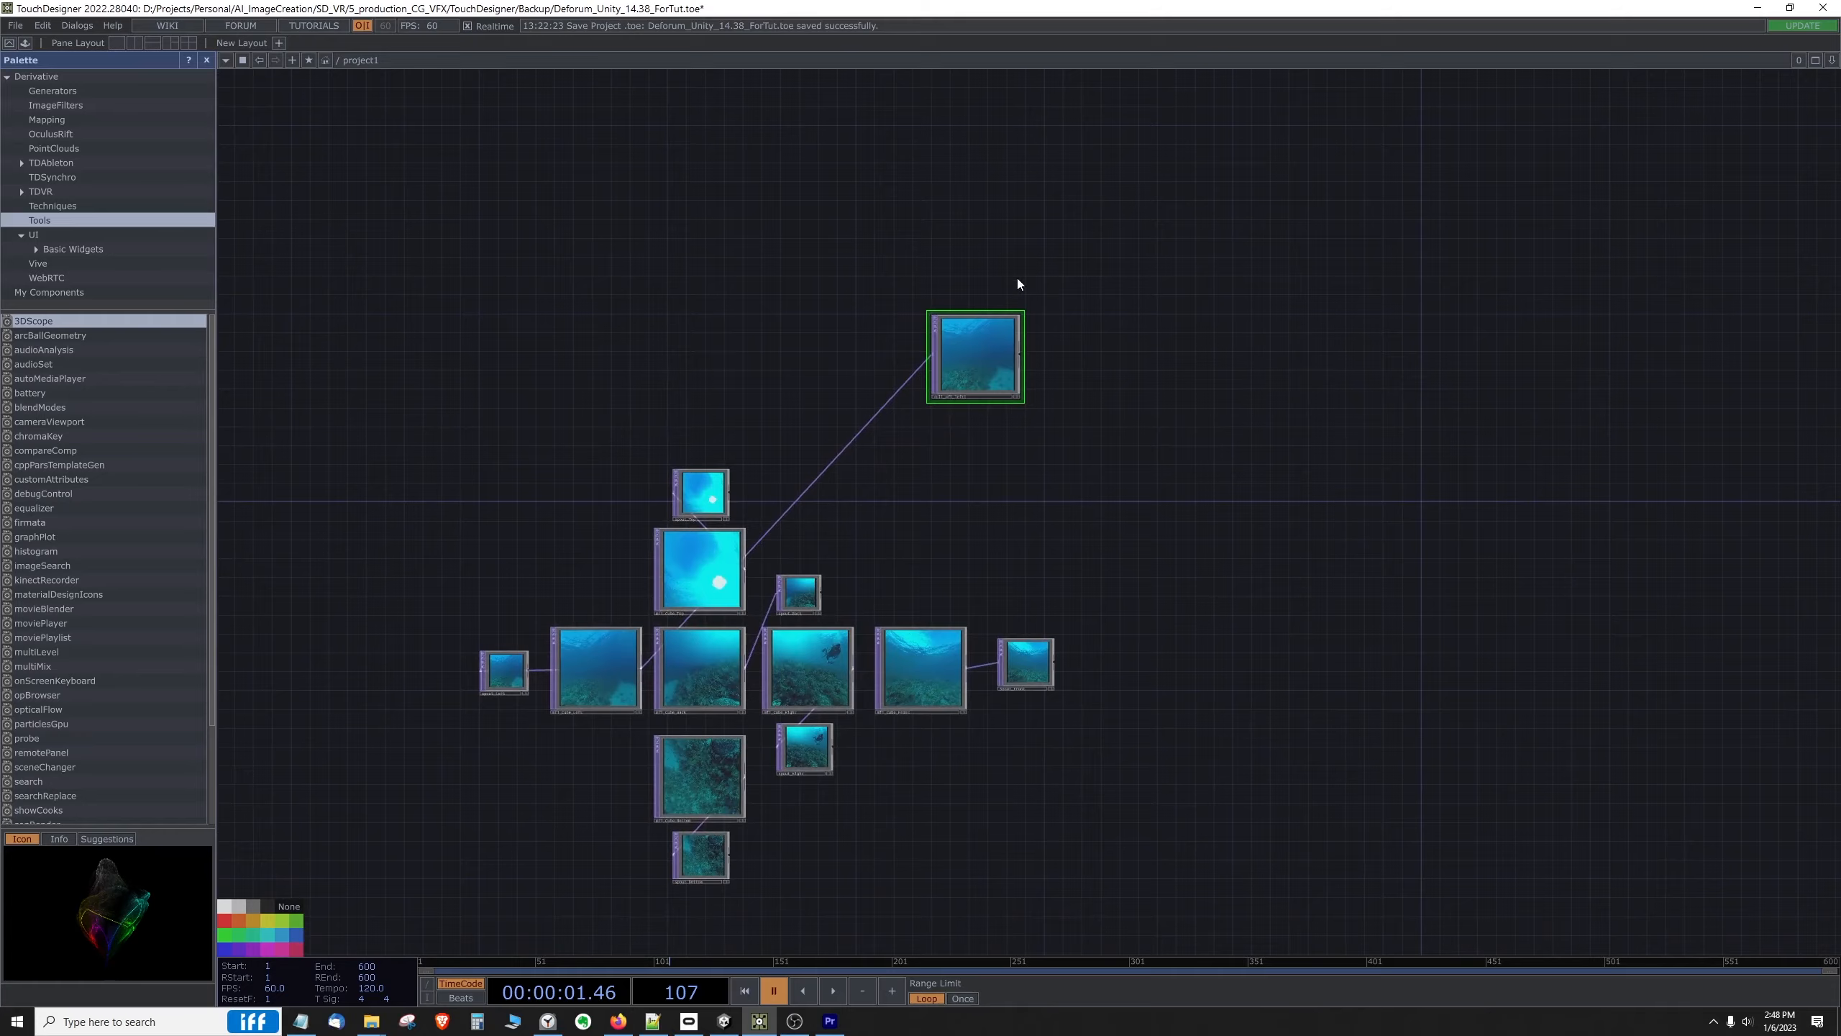
scroll(1050, 406, up, 4)
drag(1225, 407, 1348, 399)
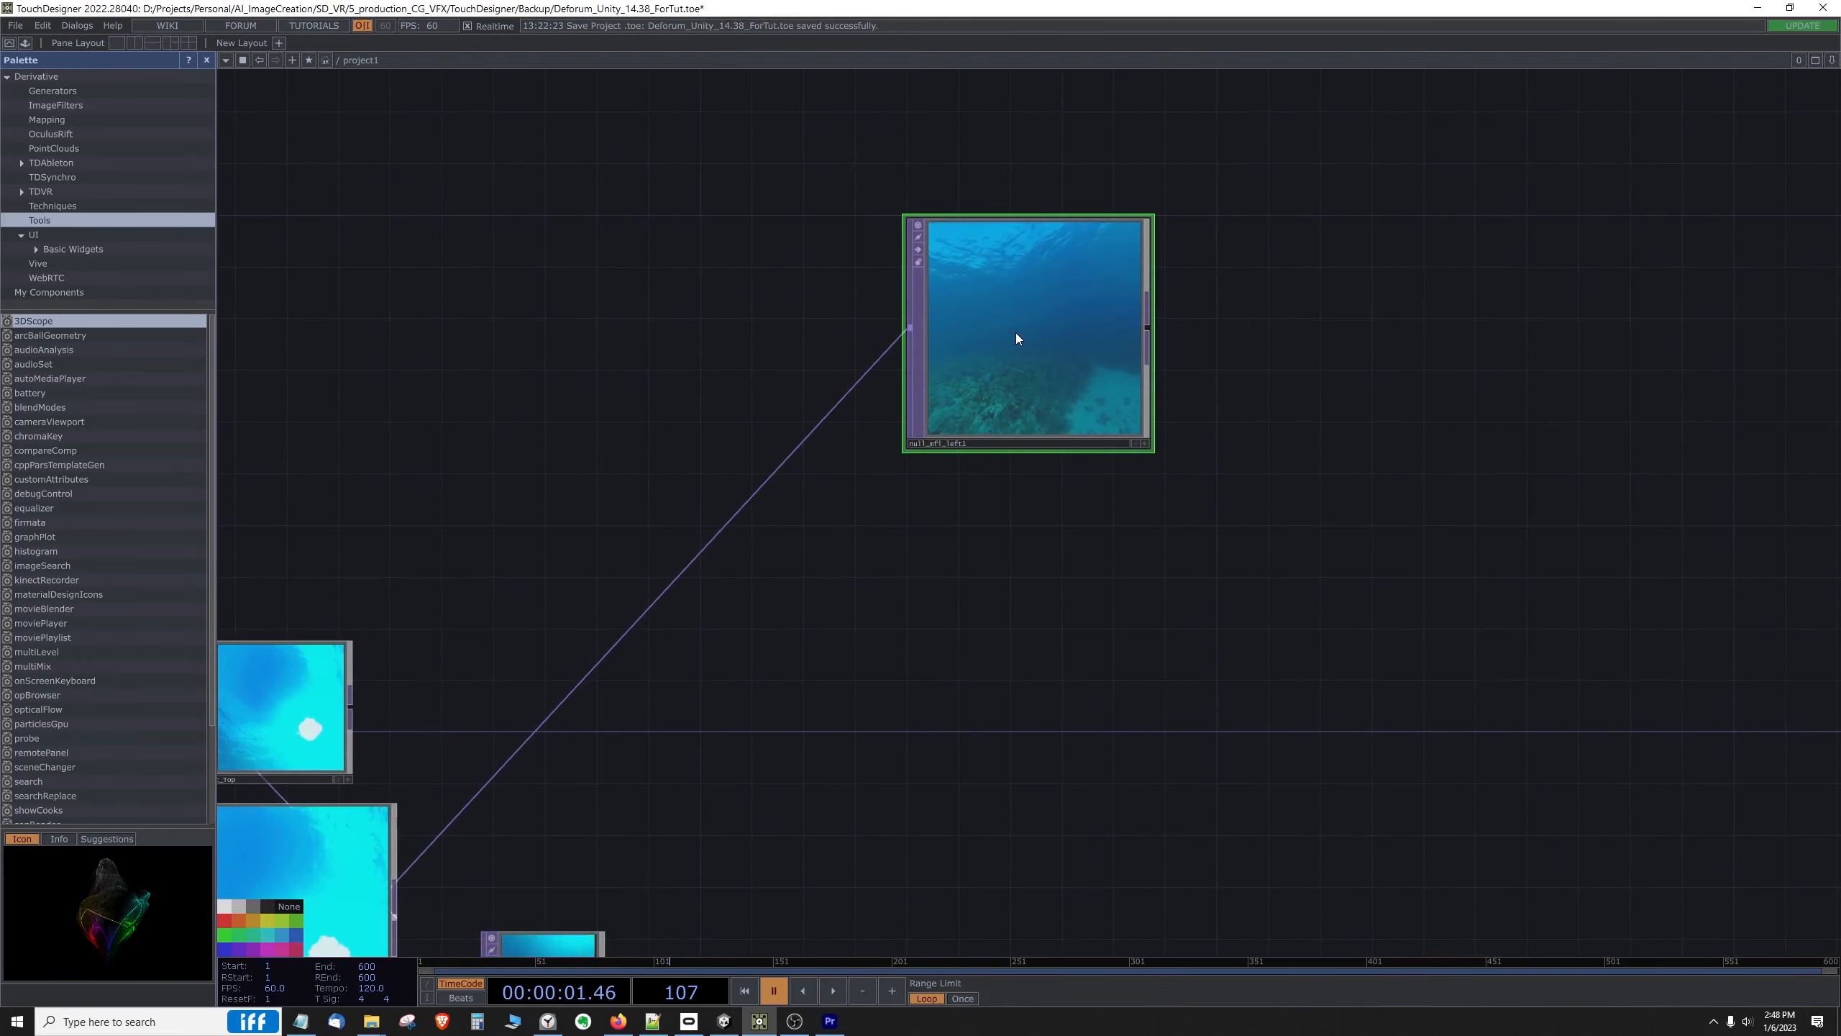
scroll(938, 571, down, 4)
drag(913, 642, 1191, 441)
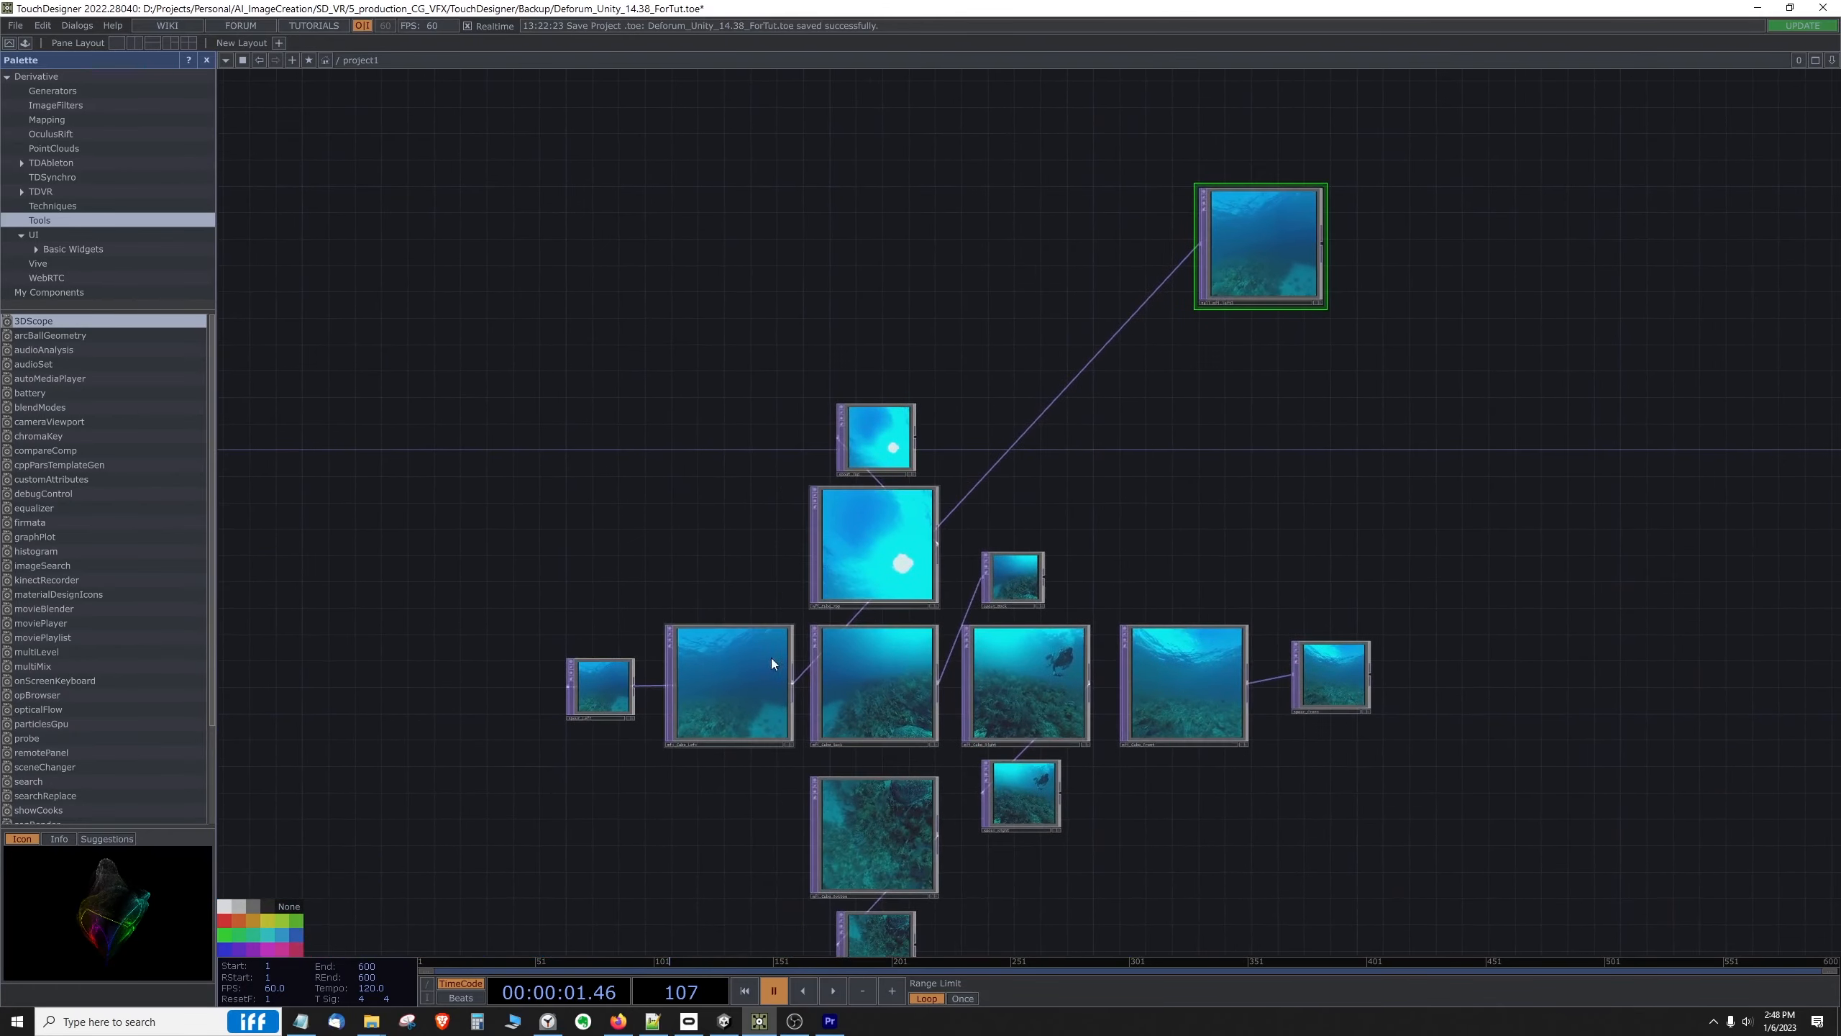
Step: Examine the mfi_Cube_Left node and its link to the Null placed above the cube face nodes
click(711, 677)
scroll(711, 677, up, 4)
scroll(707, 678, down, 4)
scroll(970, 580, down, 1)
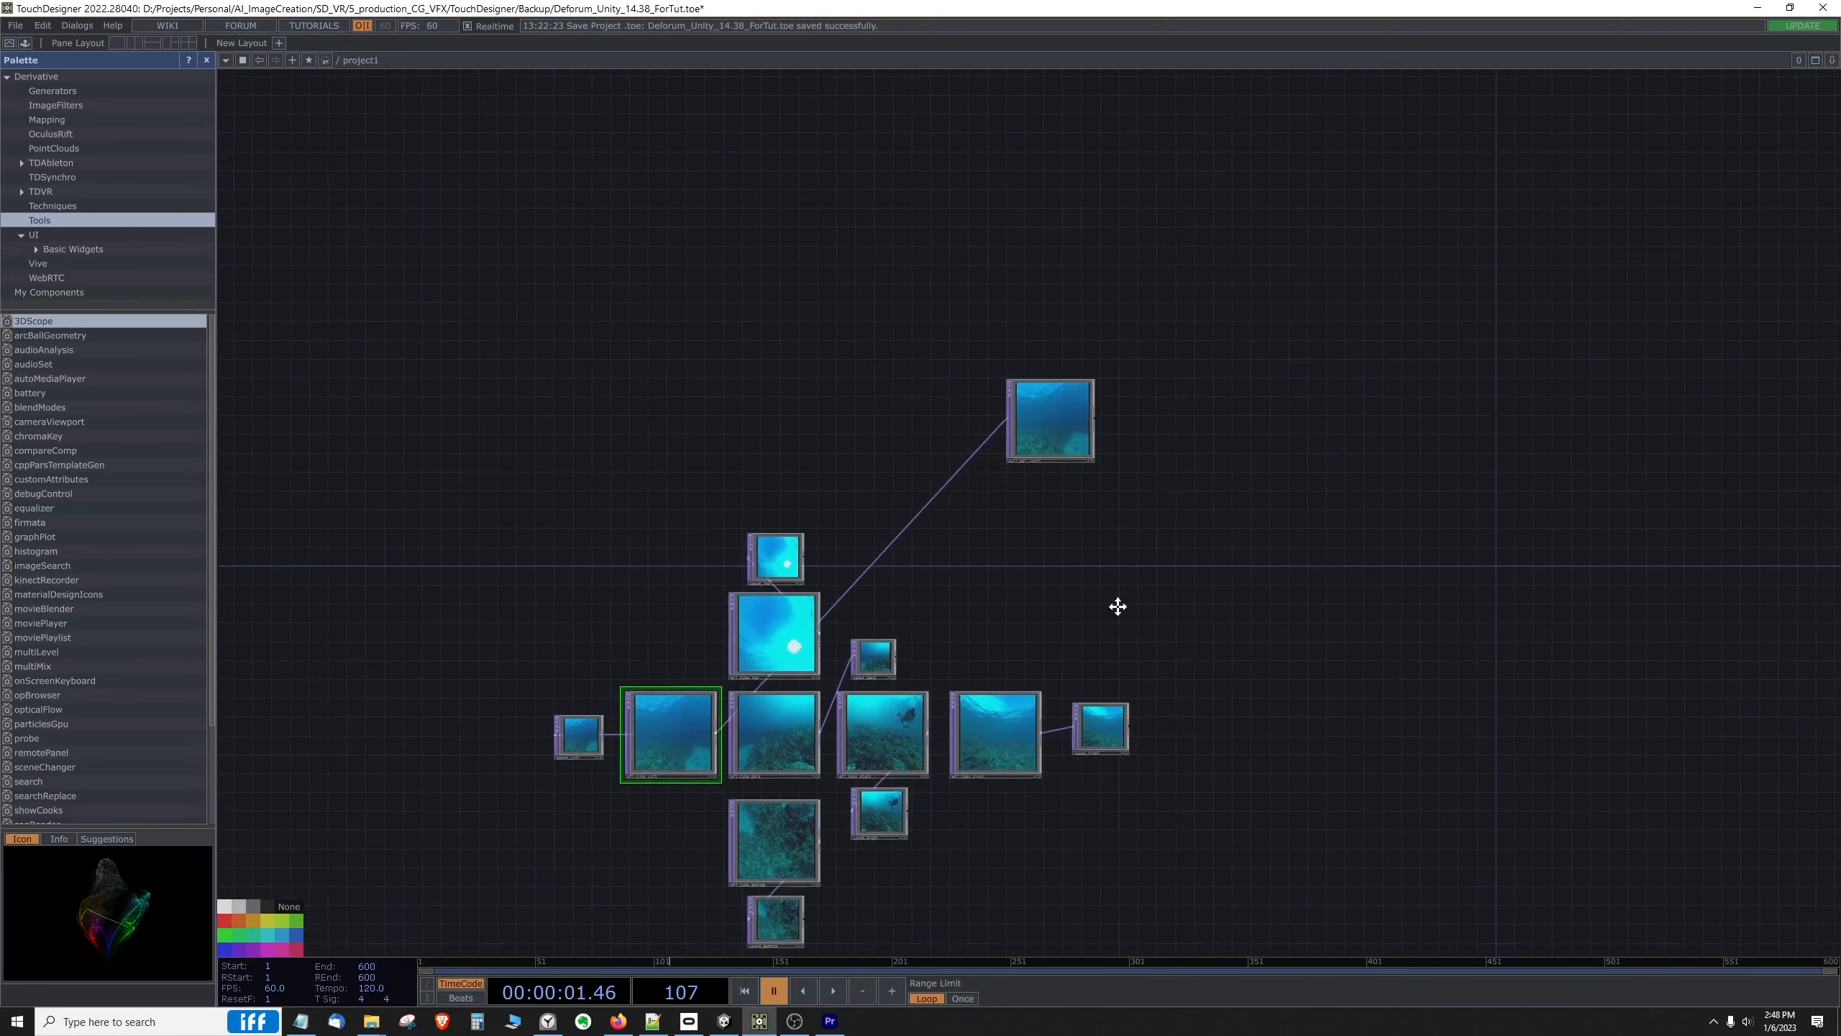
drag(1118, 607, 1029, 680)
scroll(1081, 501, up, 4)
drag(1113, 419, 1332, 230)
scroll(1241, 371, down, 2)
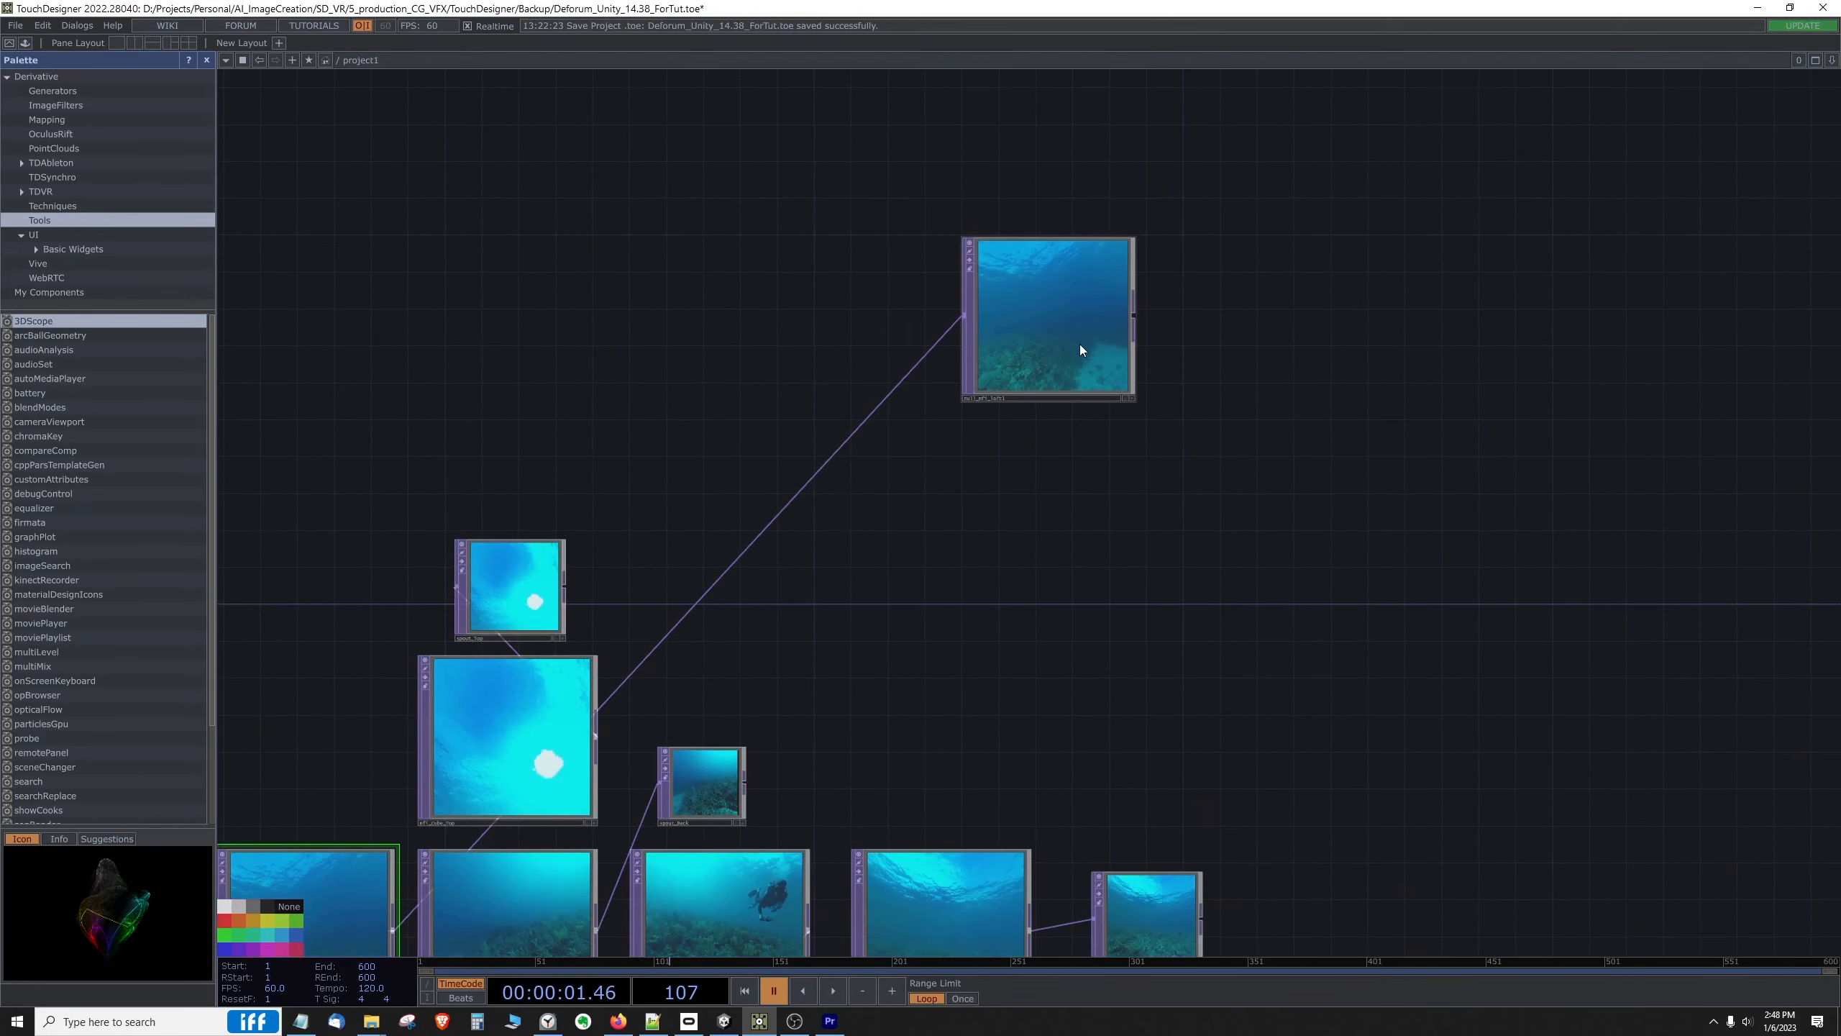
scroll(1015, 502, down, 3)
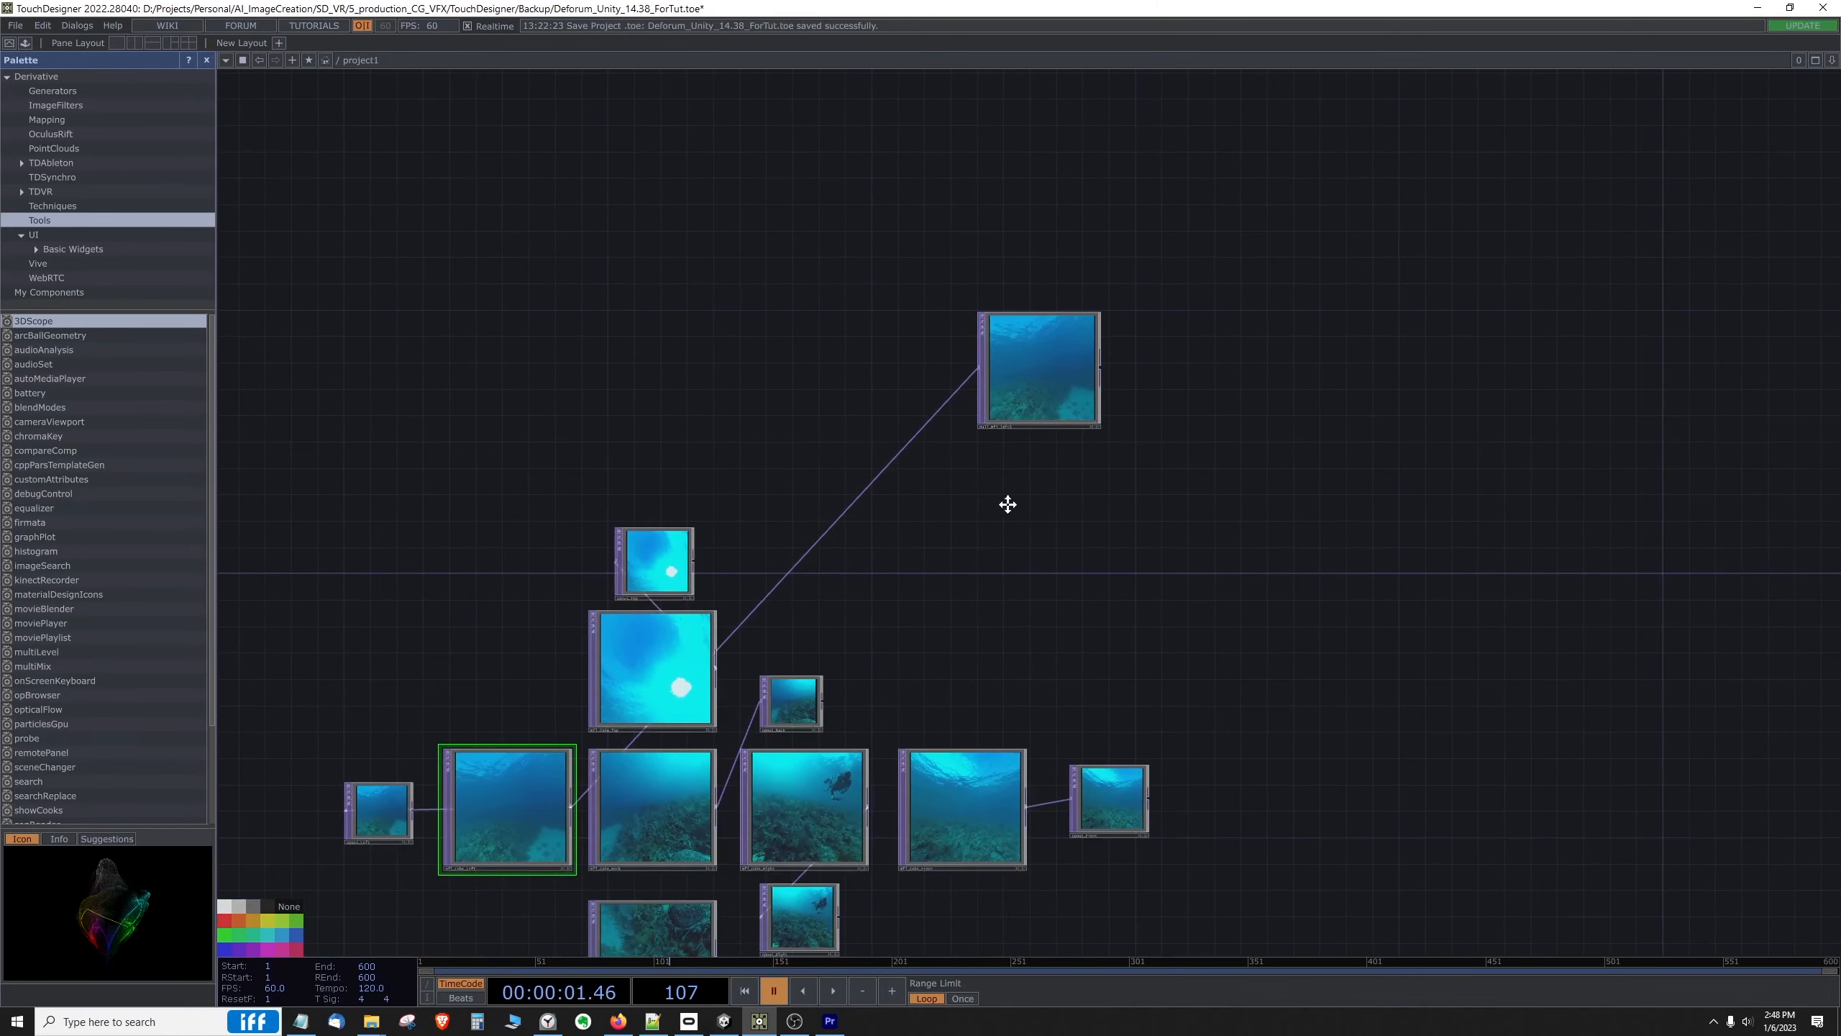
drag(1007, 502, 1020, 448)
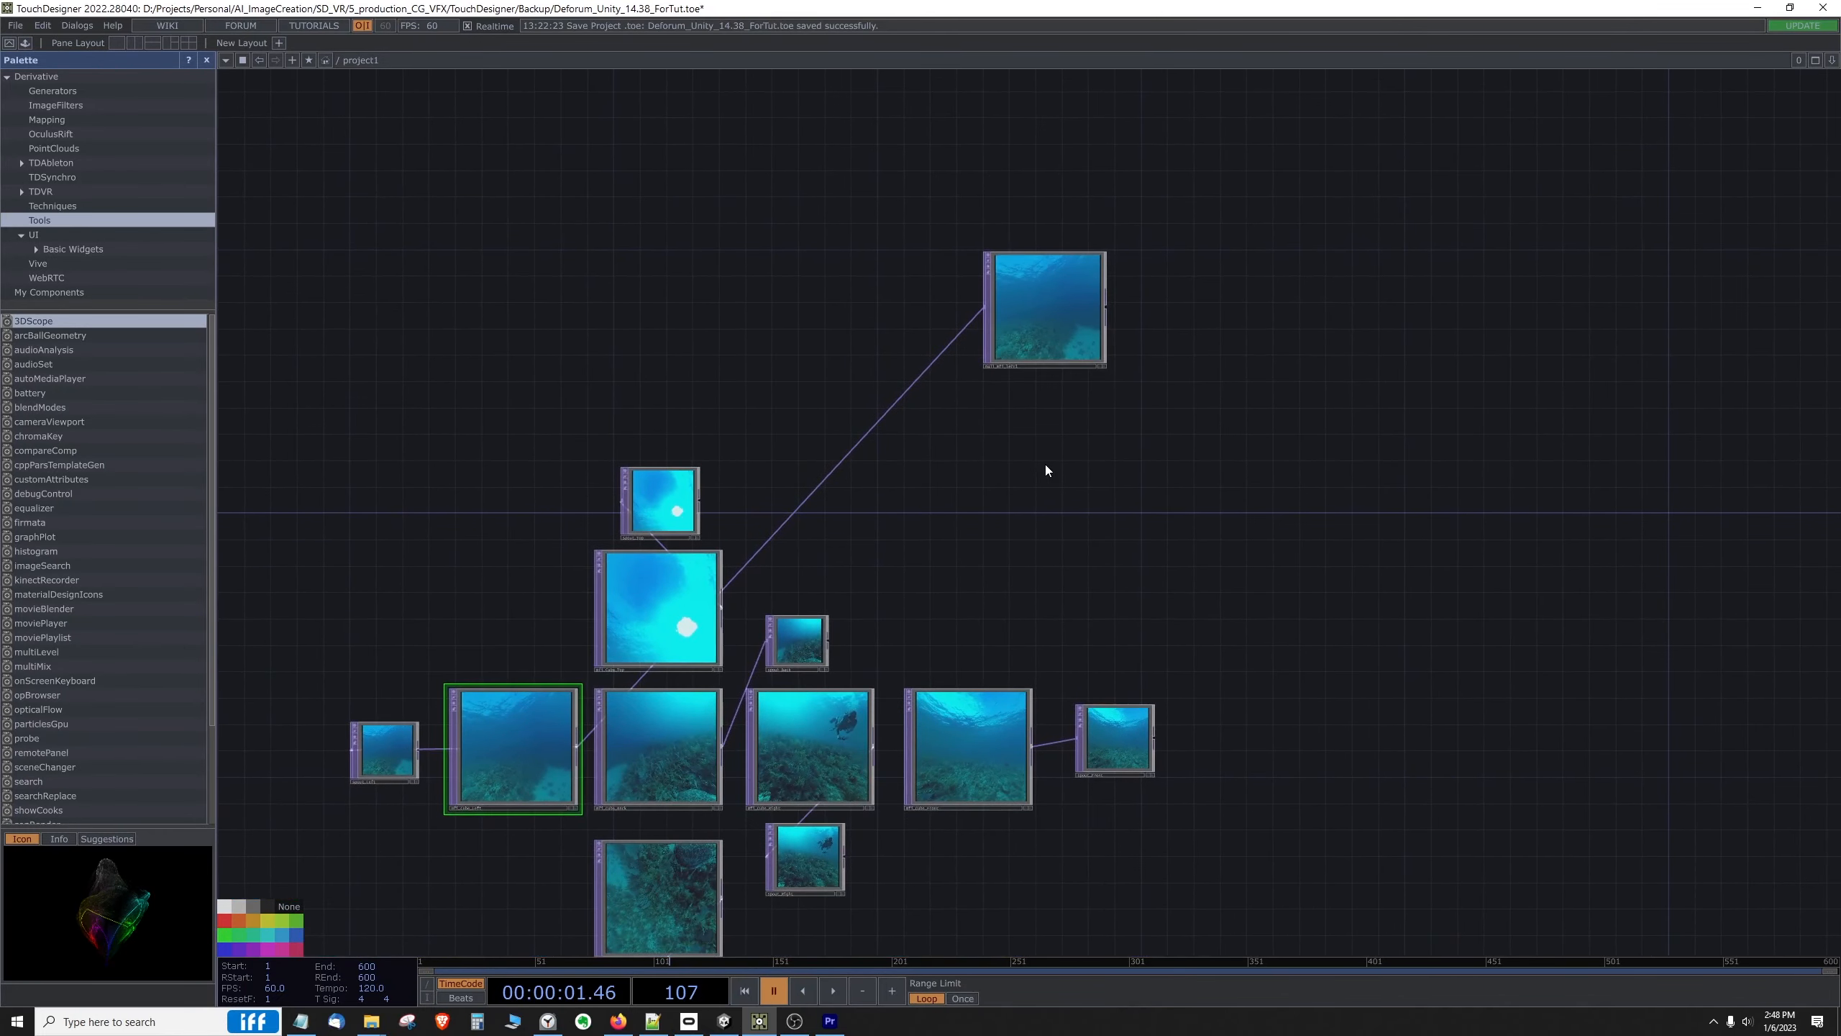
Step: Add a Movie File In TOP below null_mfi_left1 and load the image sequence from the deforum/output/b folder into it
right_click(1061, 481)
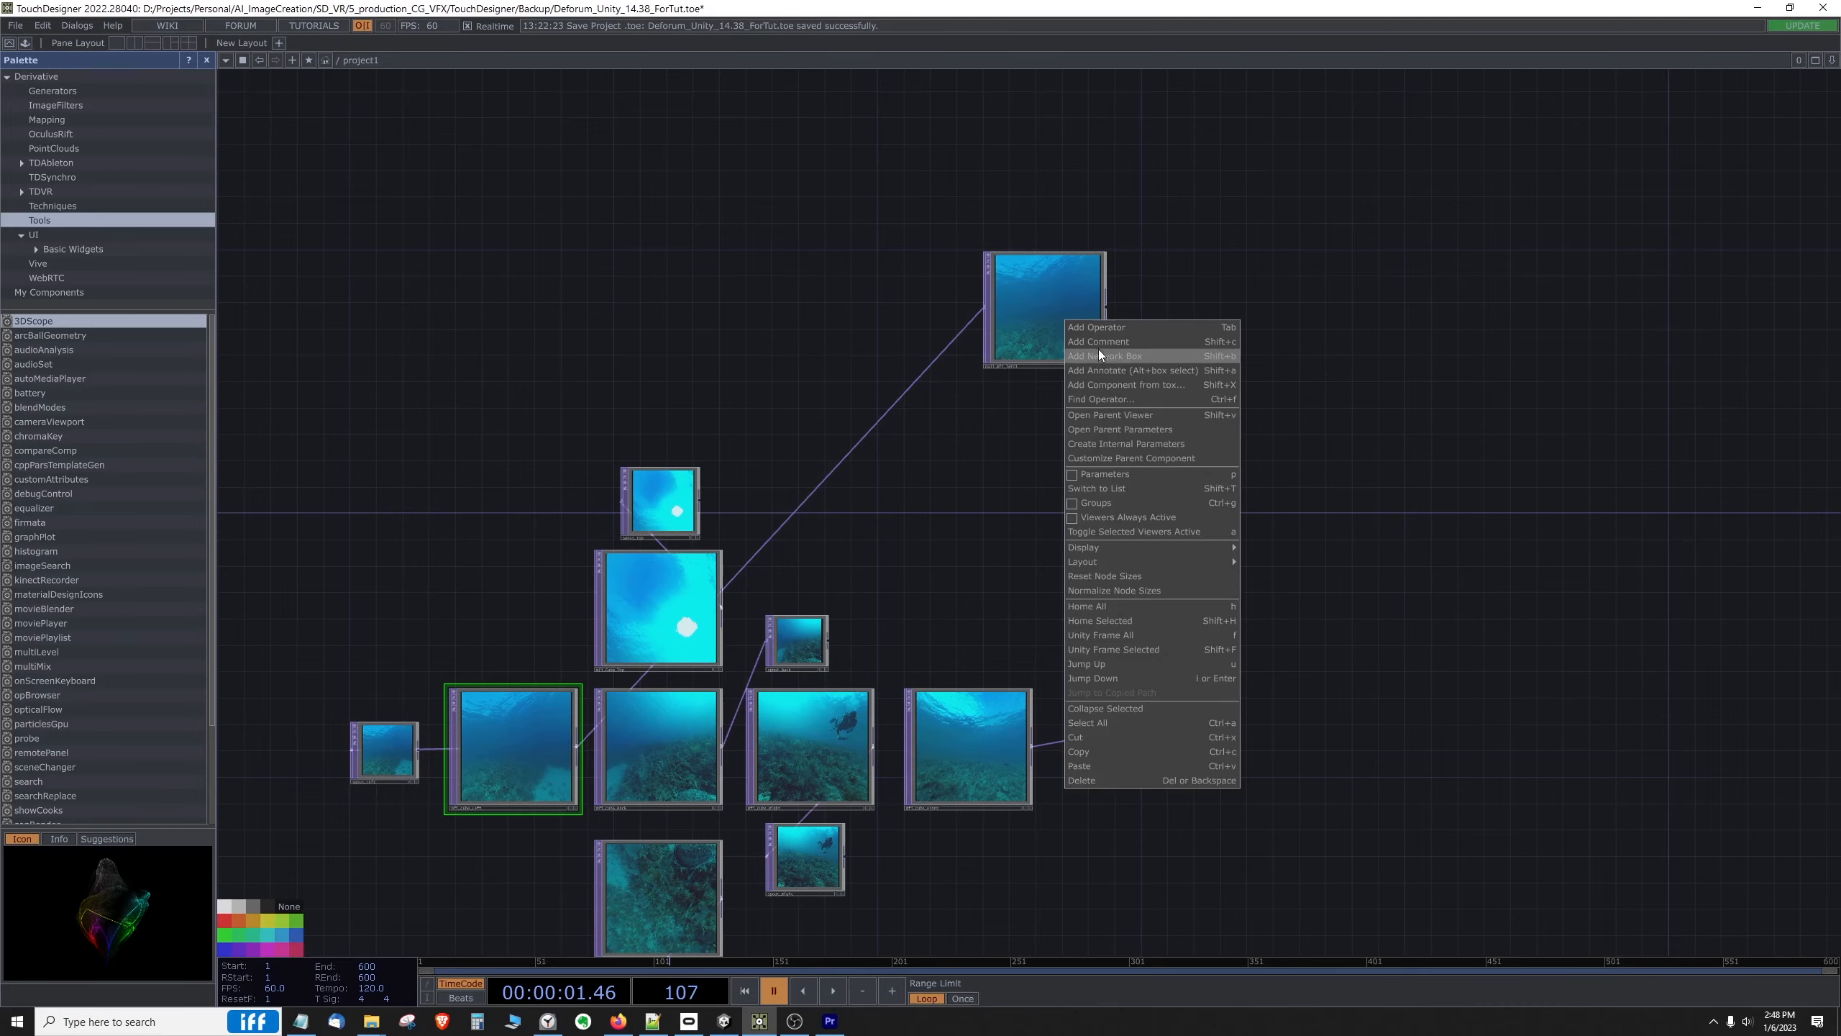
click(1107, 328)
right_click(1076, 480)
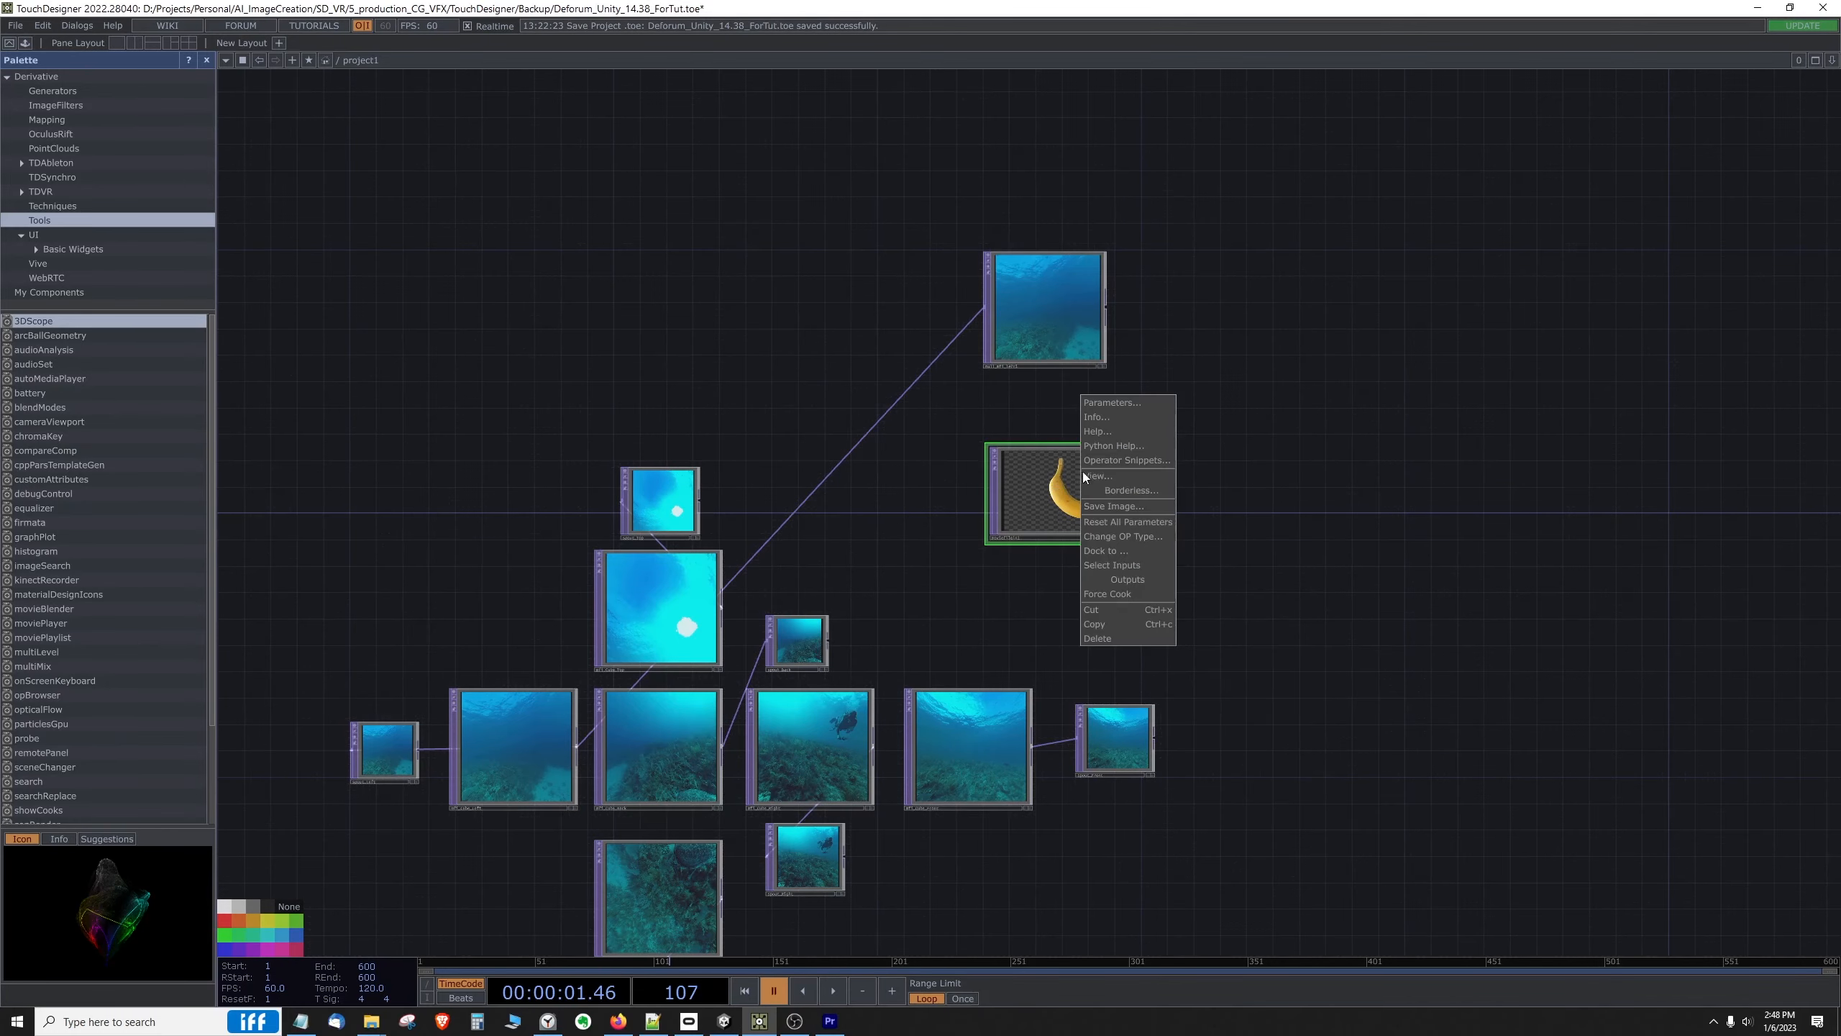
click(1109, 405)
click(1251, 349)
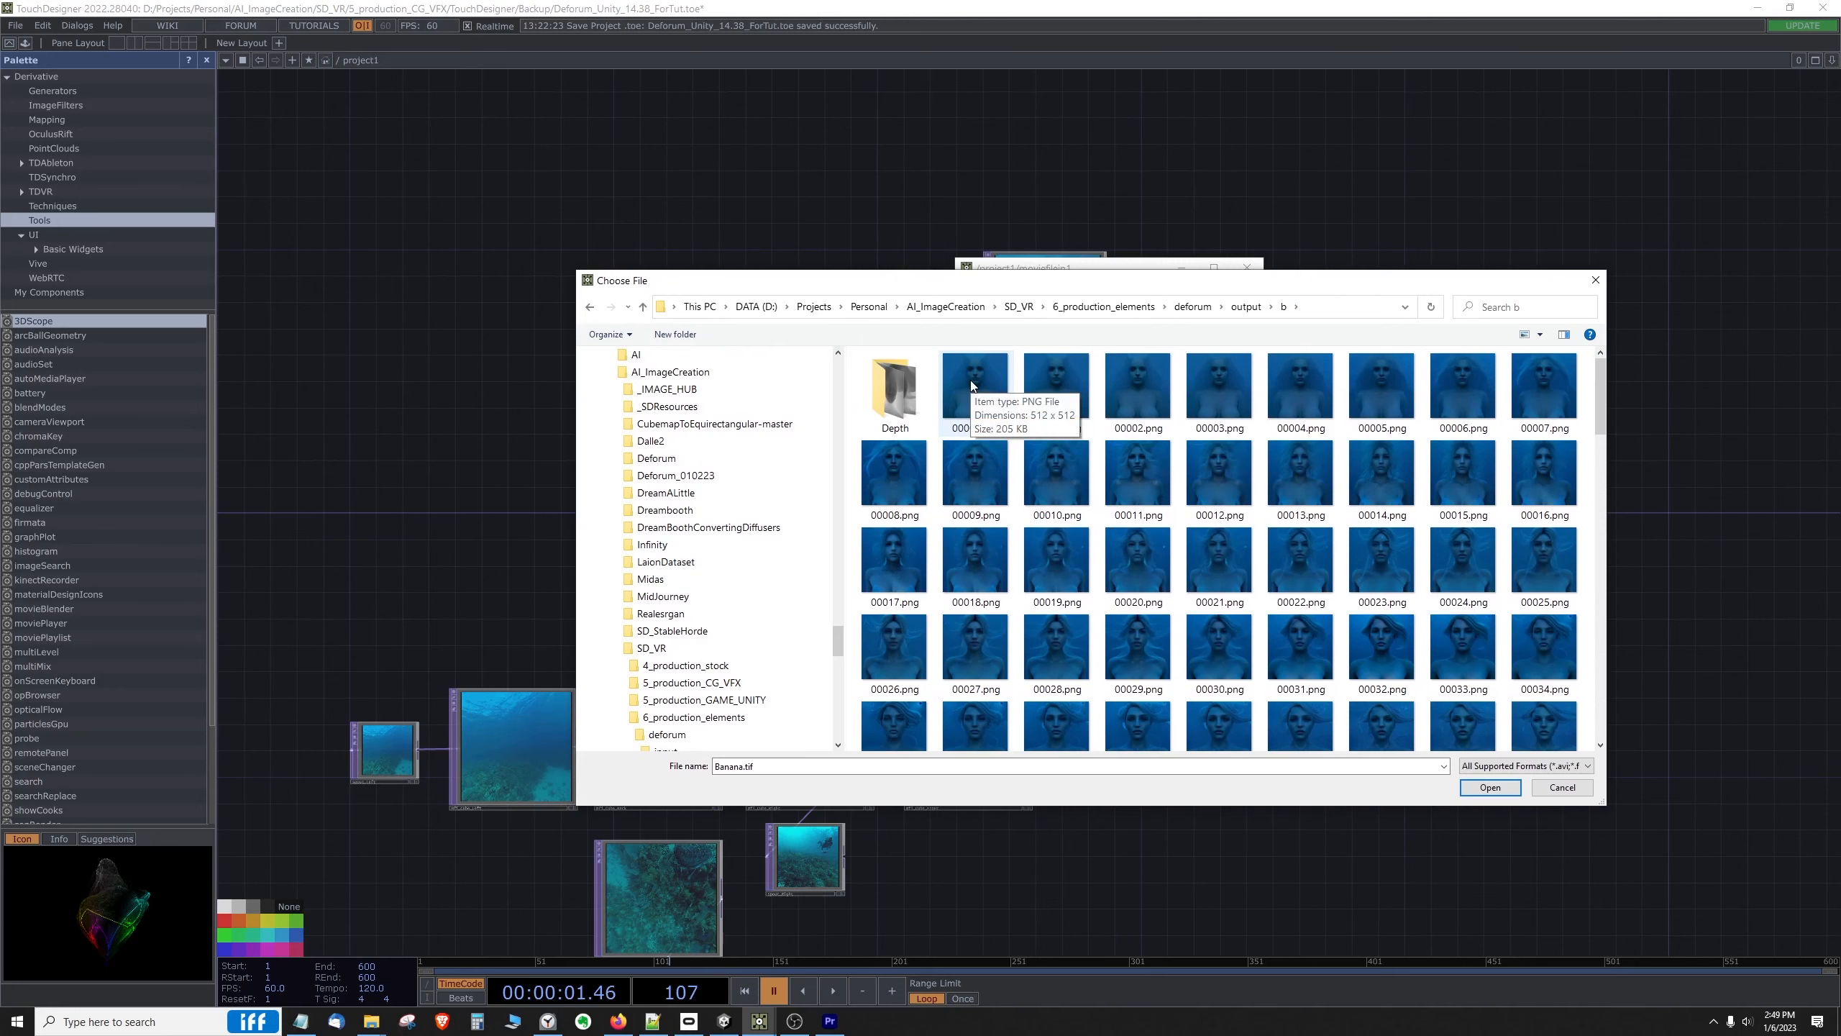
double_click(972, 384)
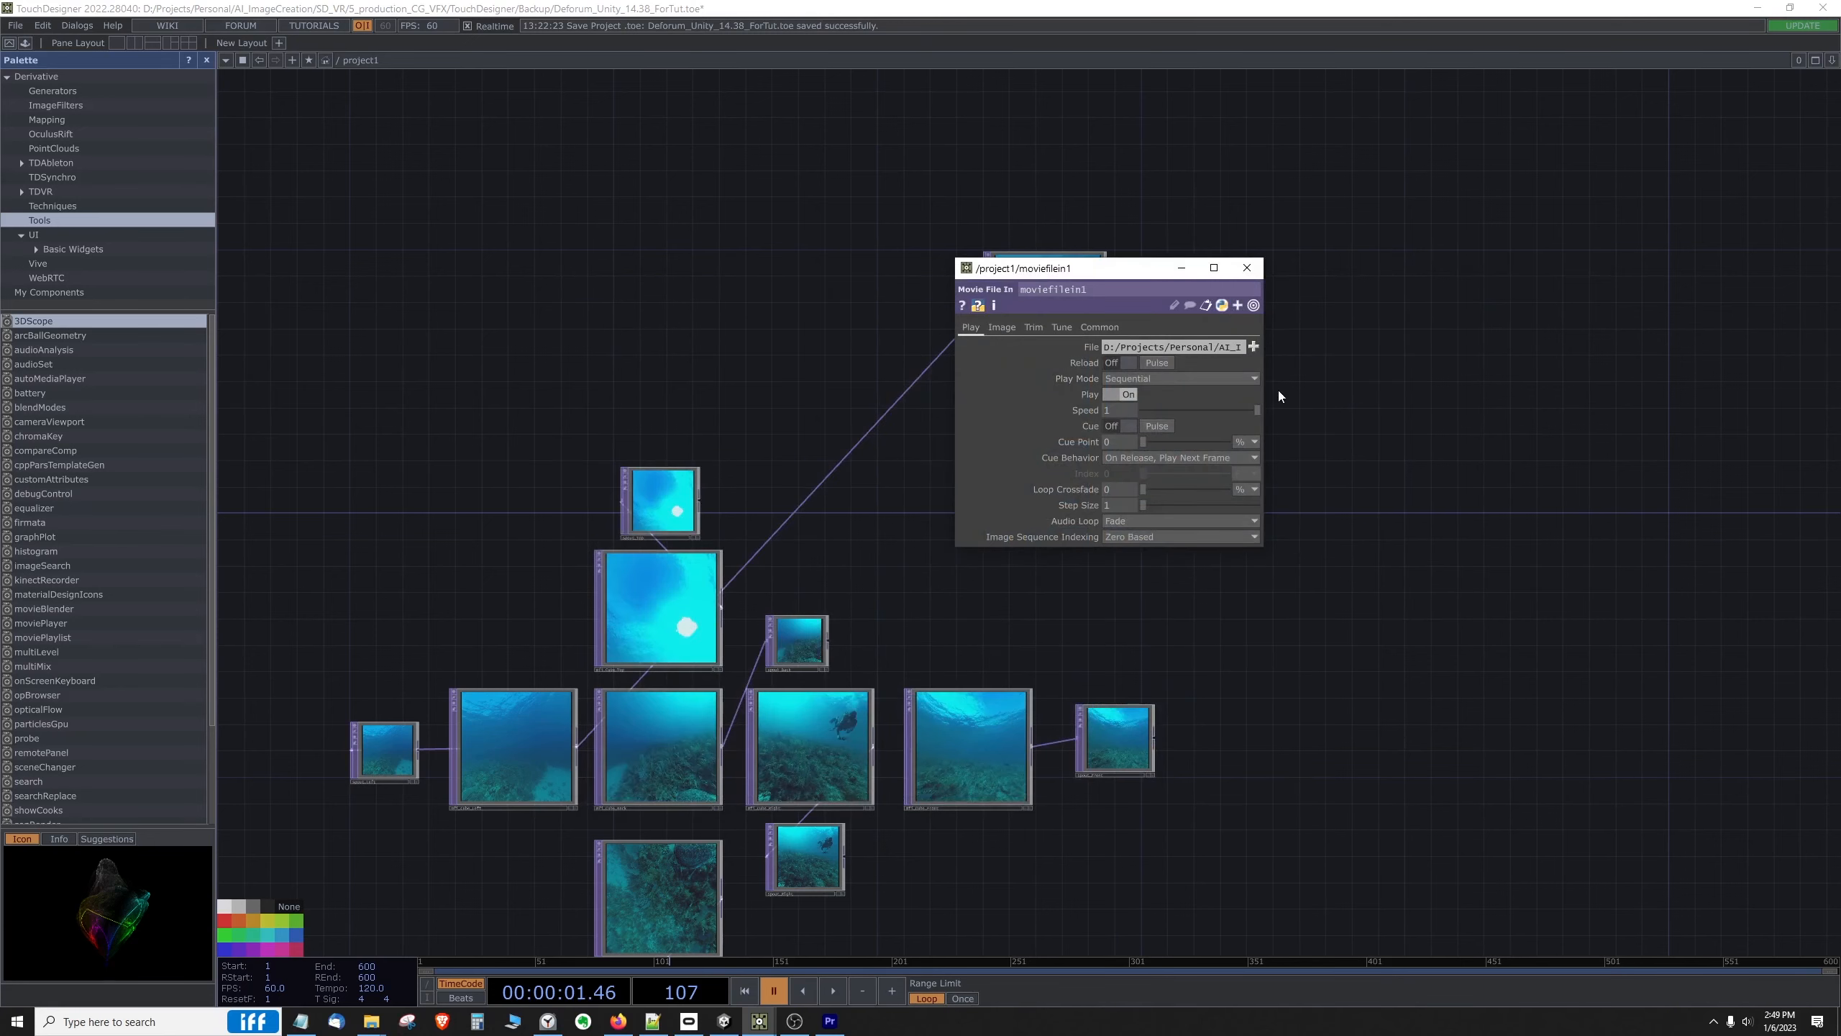
drag(1268, 379, 1727, 379)
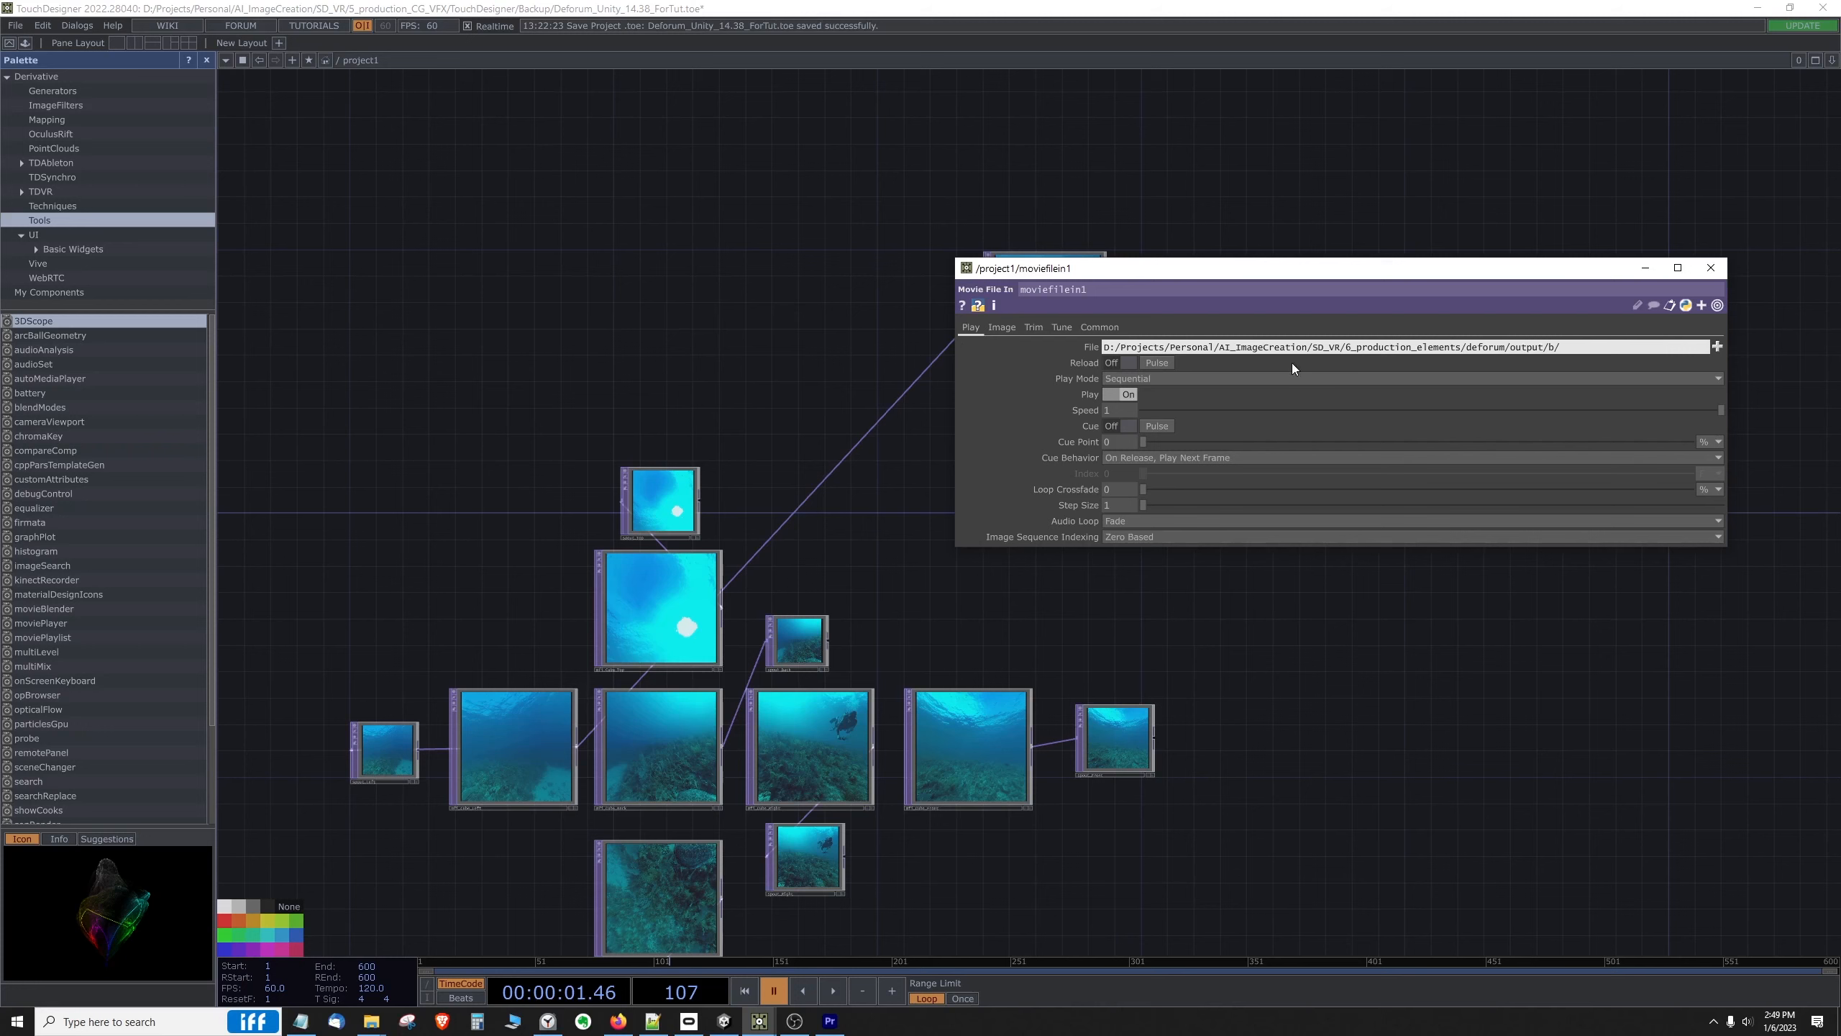
click(1711, 267)
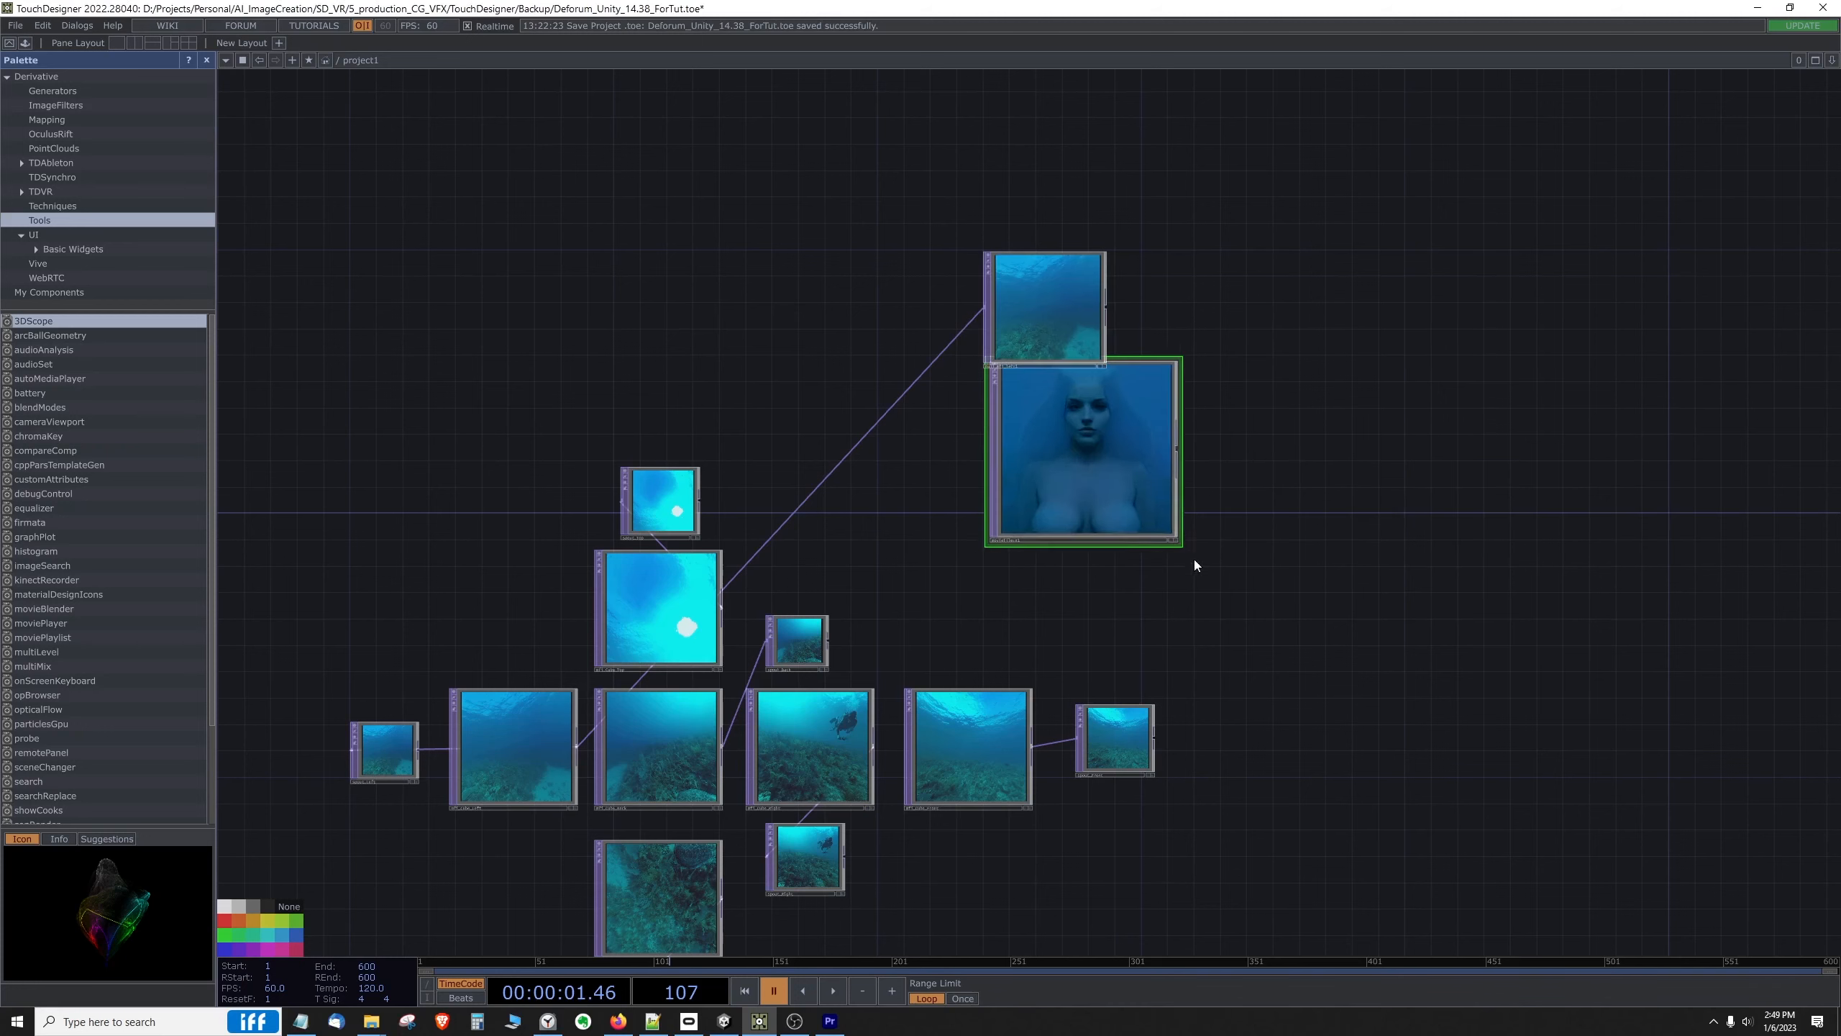
Step: Shrink the new moviefilein1 node to about the size of null_mfi_left1 and align it directly below that Null
drag(1136, 472, 1262, 497)
drag(1139, 412, 1183, 453)
drag(1213, 499, 1182, 426)
drag(1138, 365, 1084, 466)
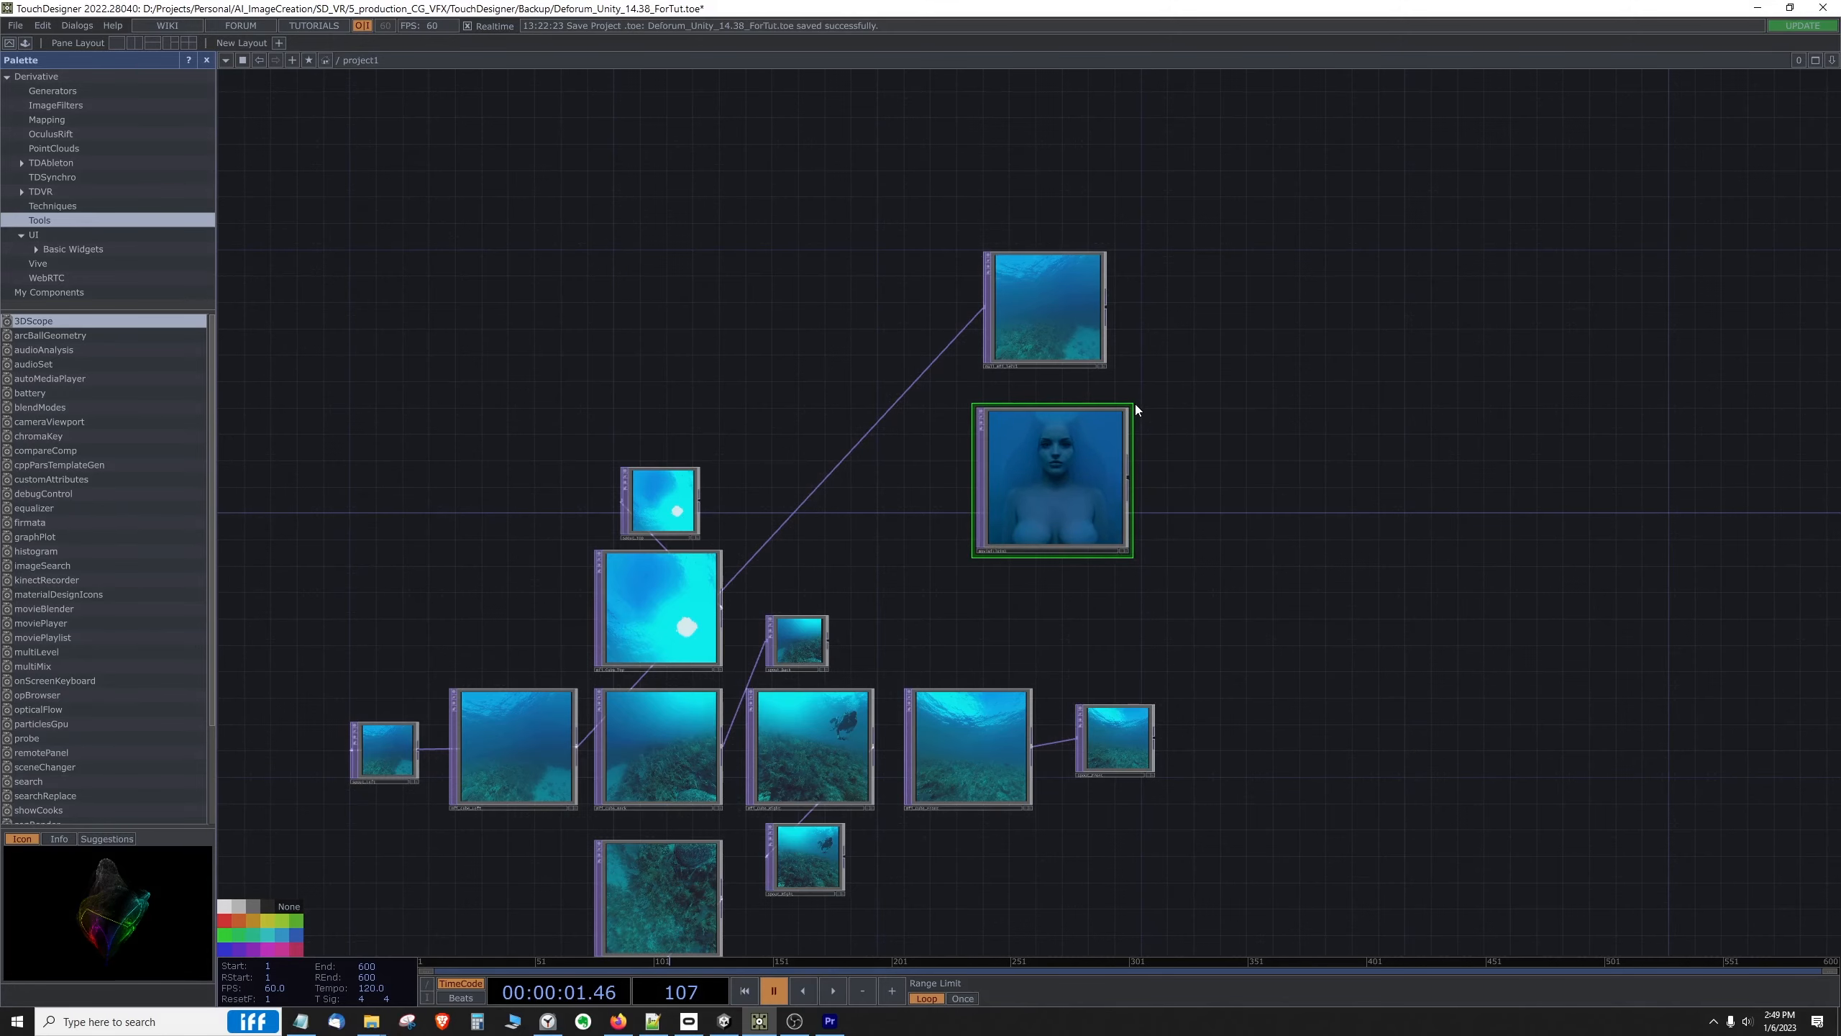
drag(1134, 404, 1106, 530)
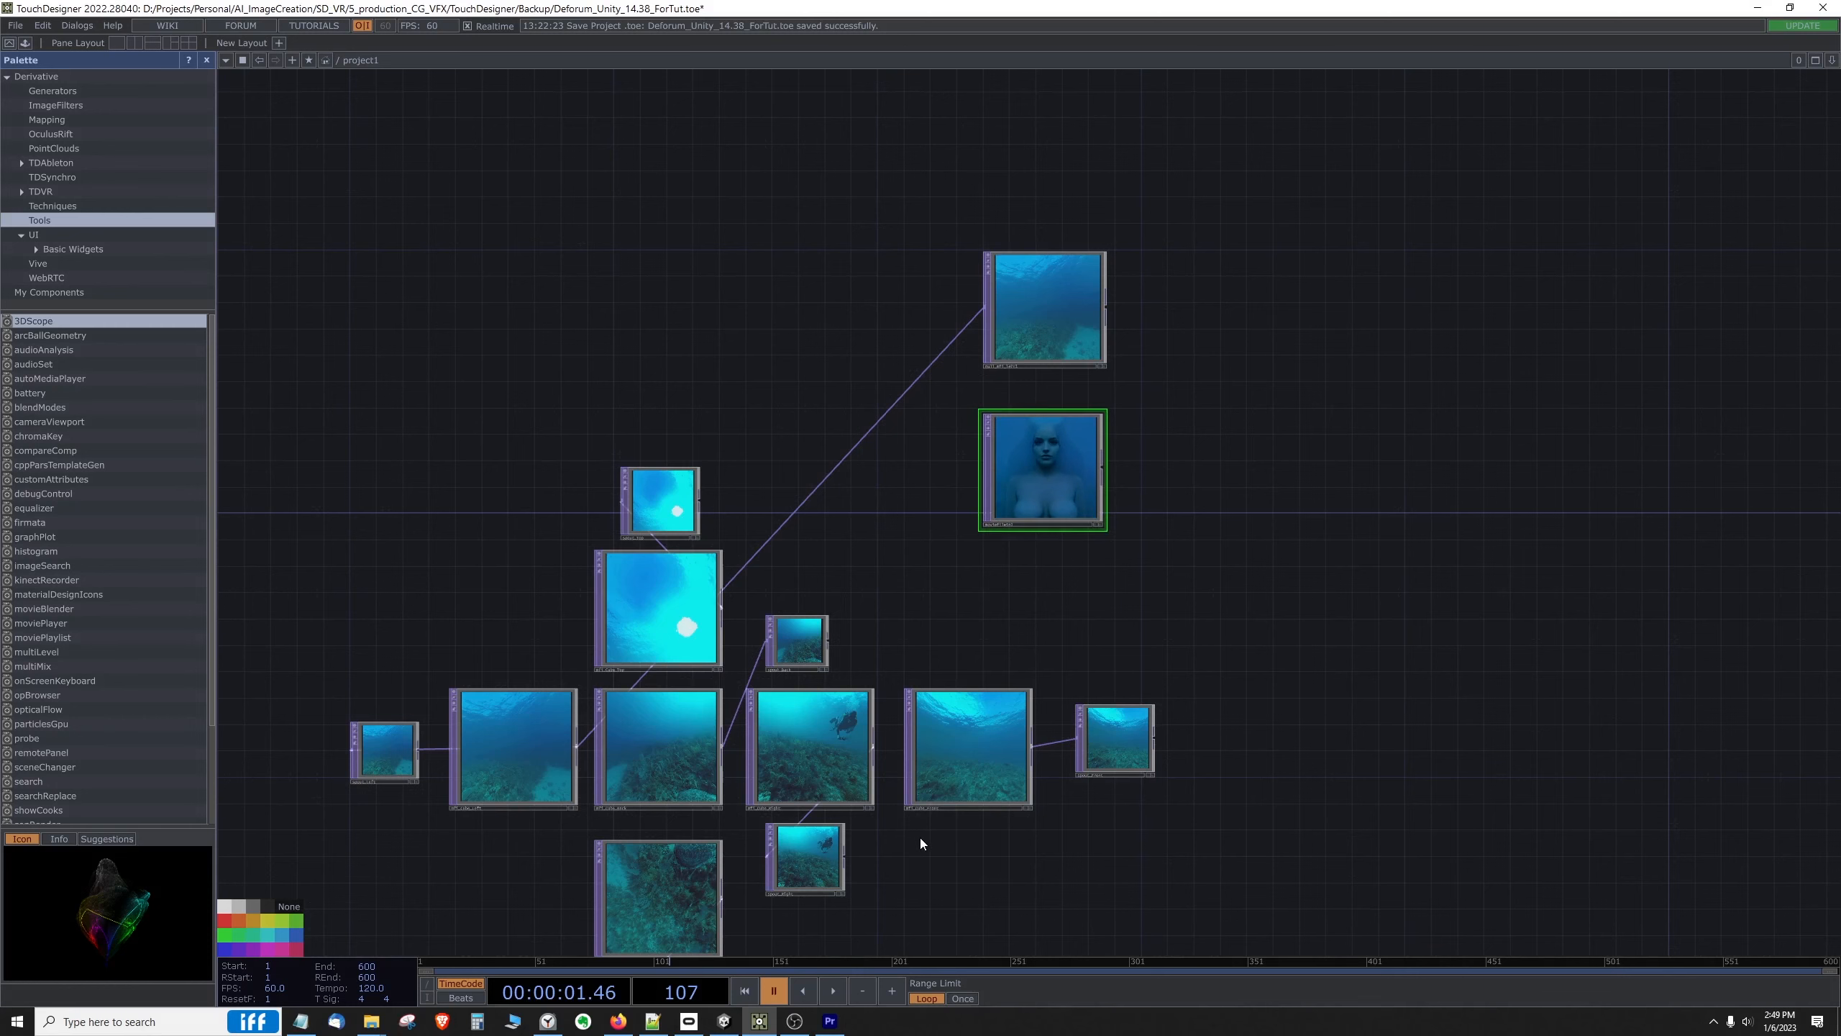
Step: Play the timeline to preview the image sequence in moviefilein1, and pause the playback
click(833, 989)
scroll(1083, 475, up, 5)
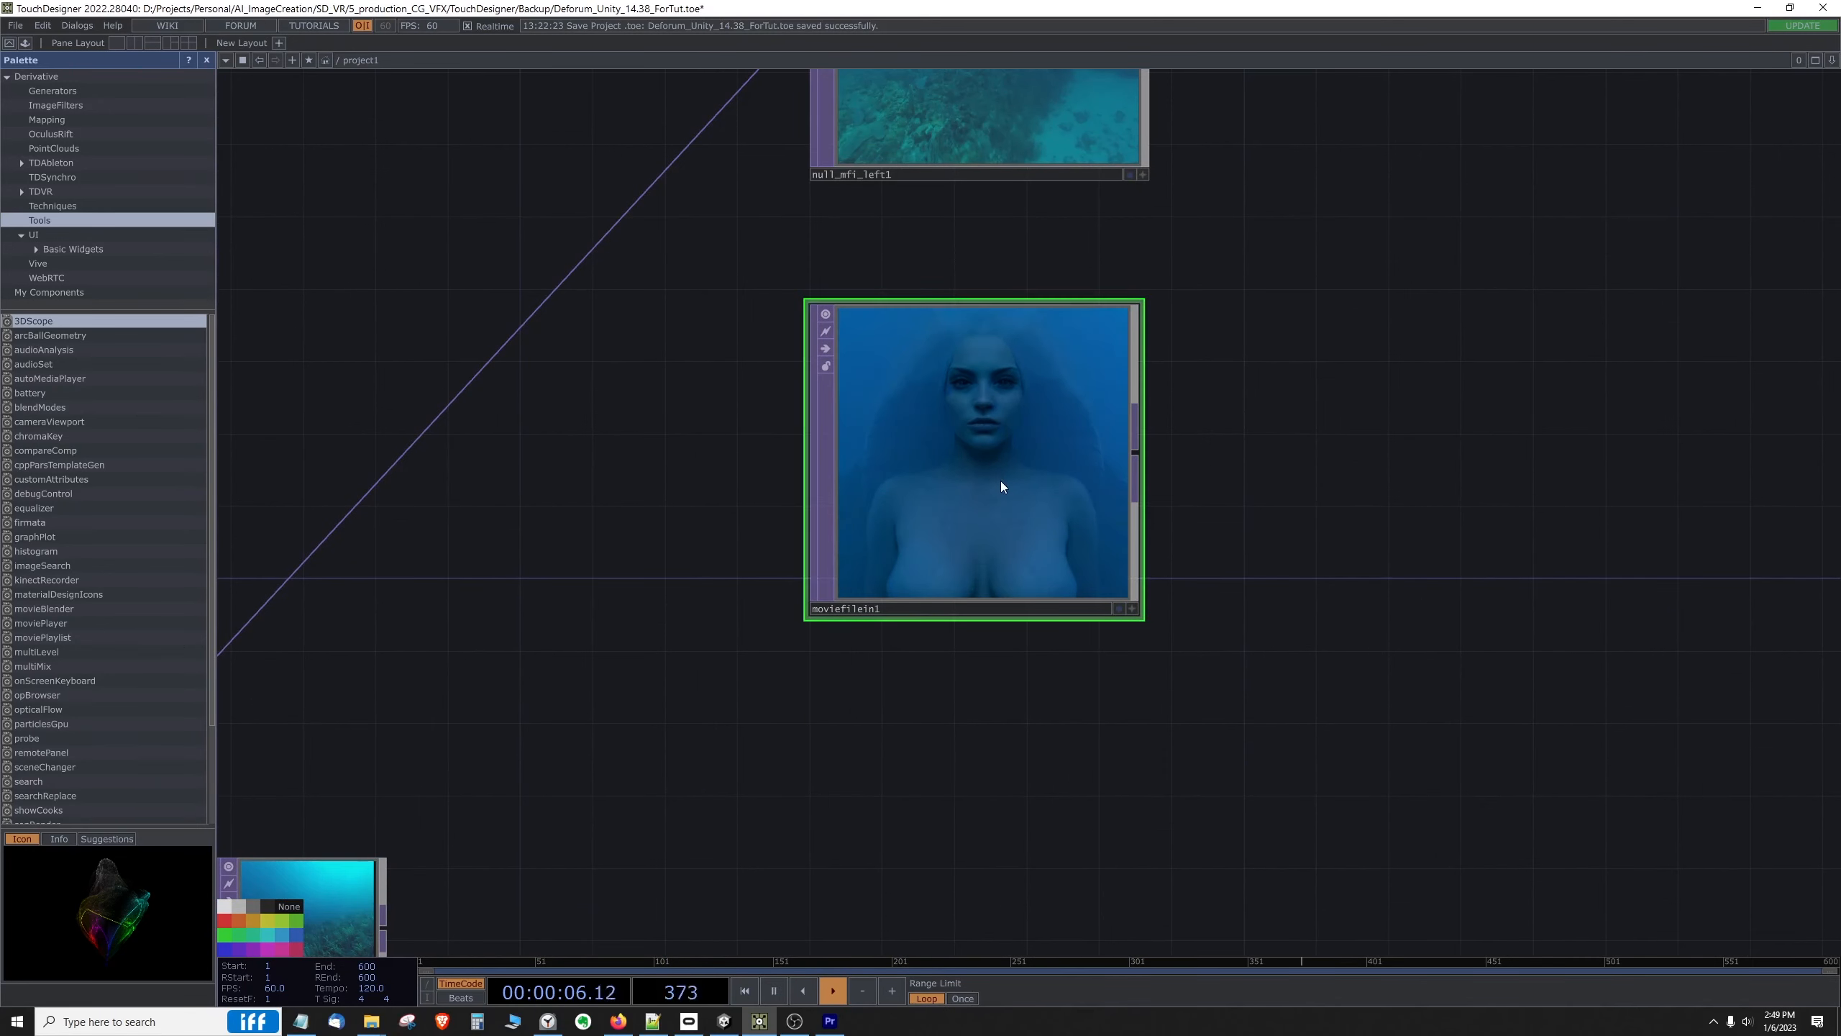
scroll(1022, 470, down, 8)
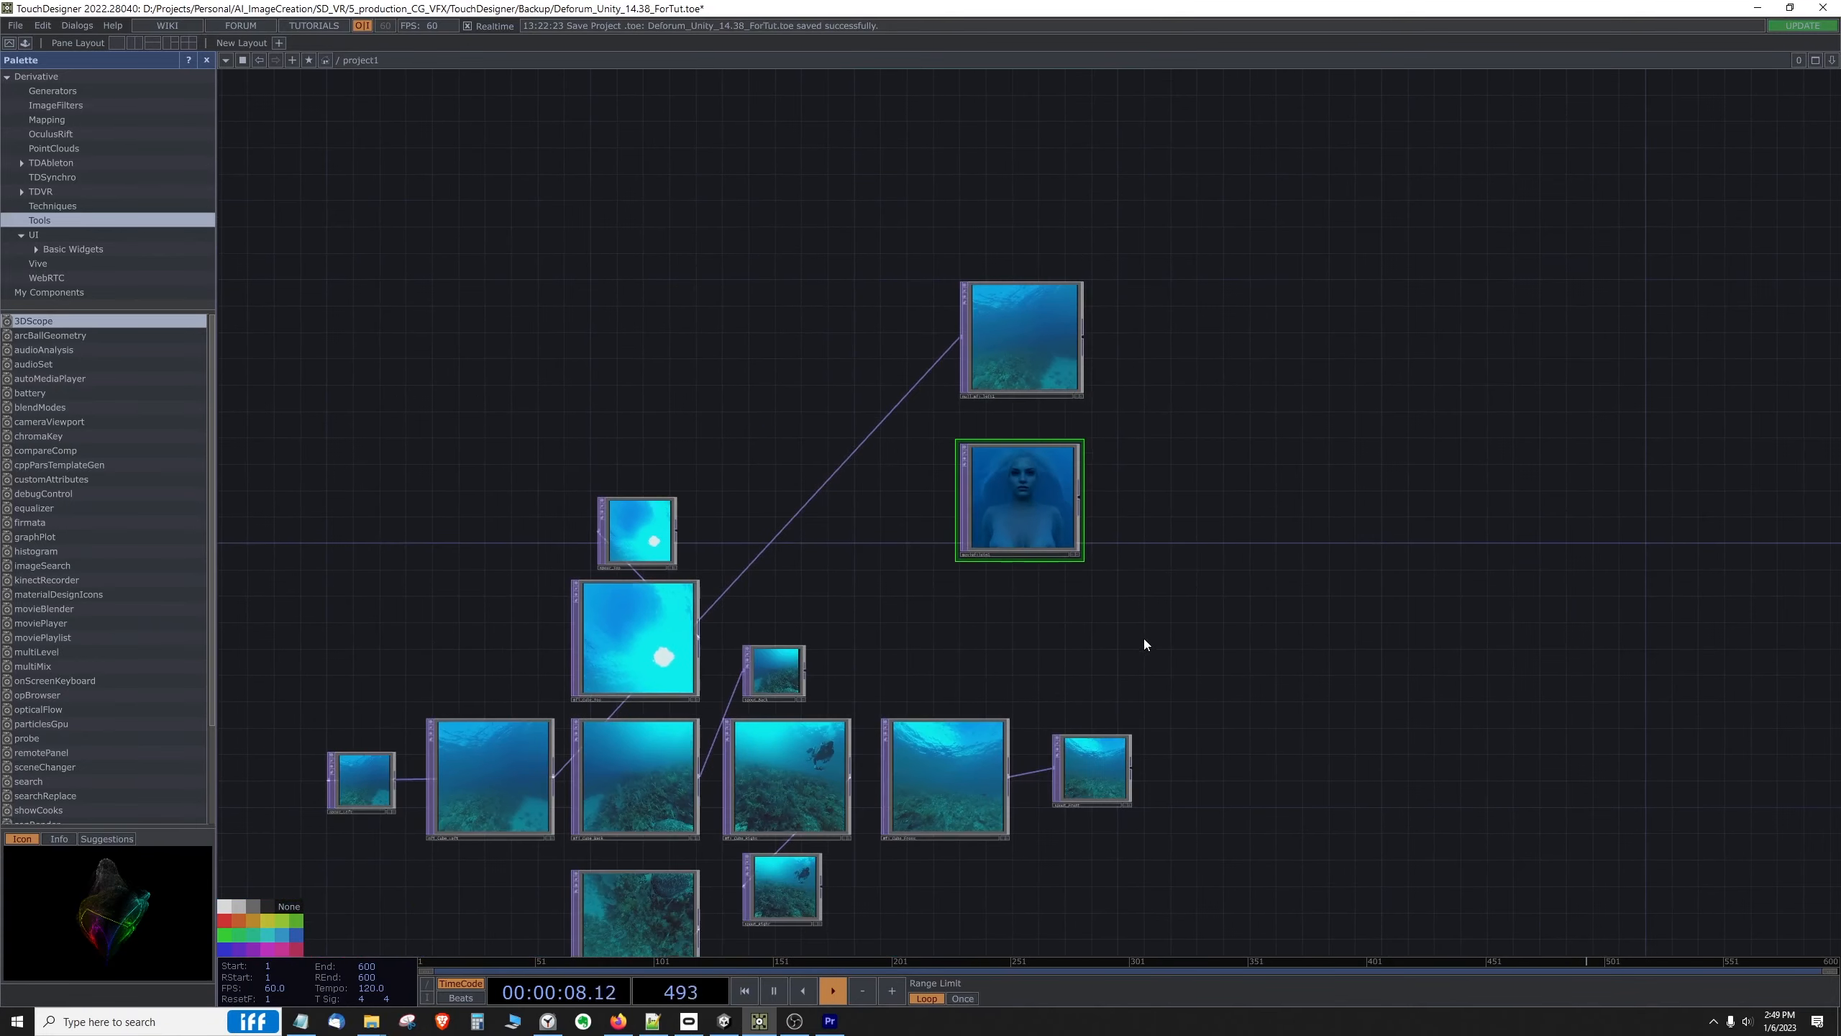
scroll(1048, 526, up, 3)
scroll(1040, 493, down, 3)
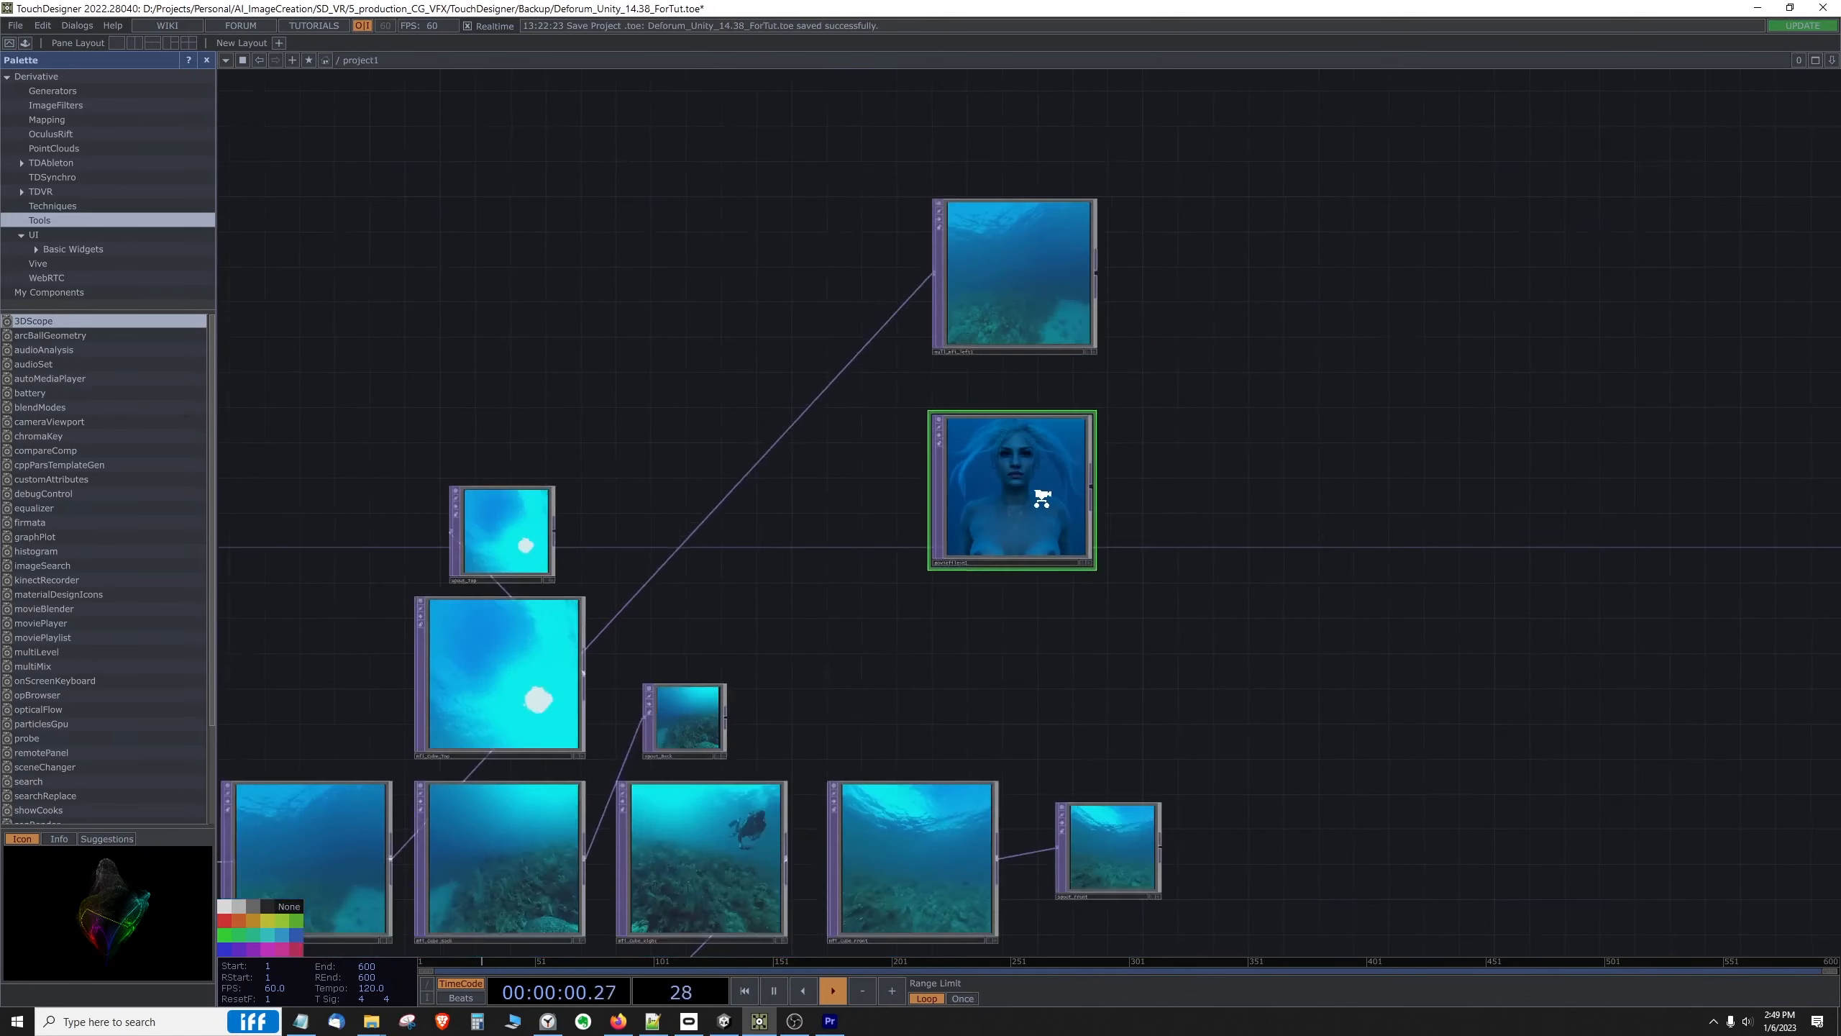
drag(1064, 573, 1069, 545)
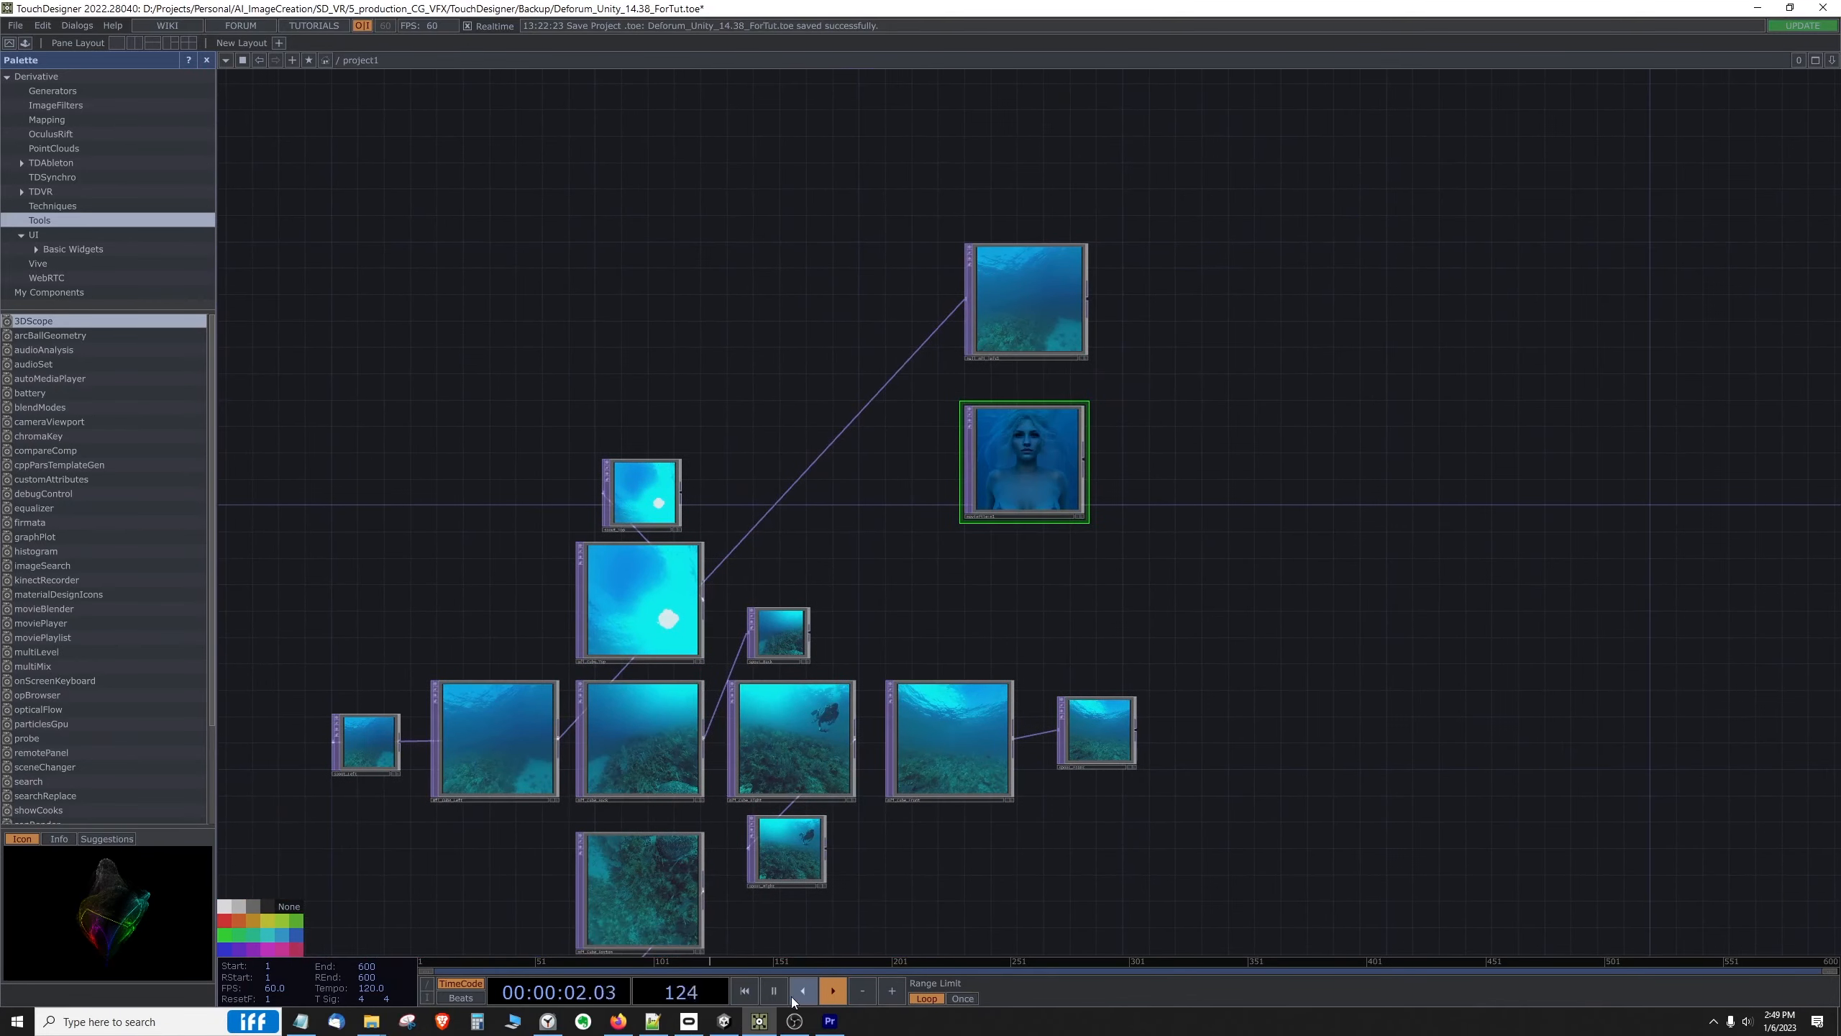
click(775, 991)
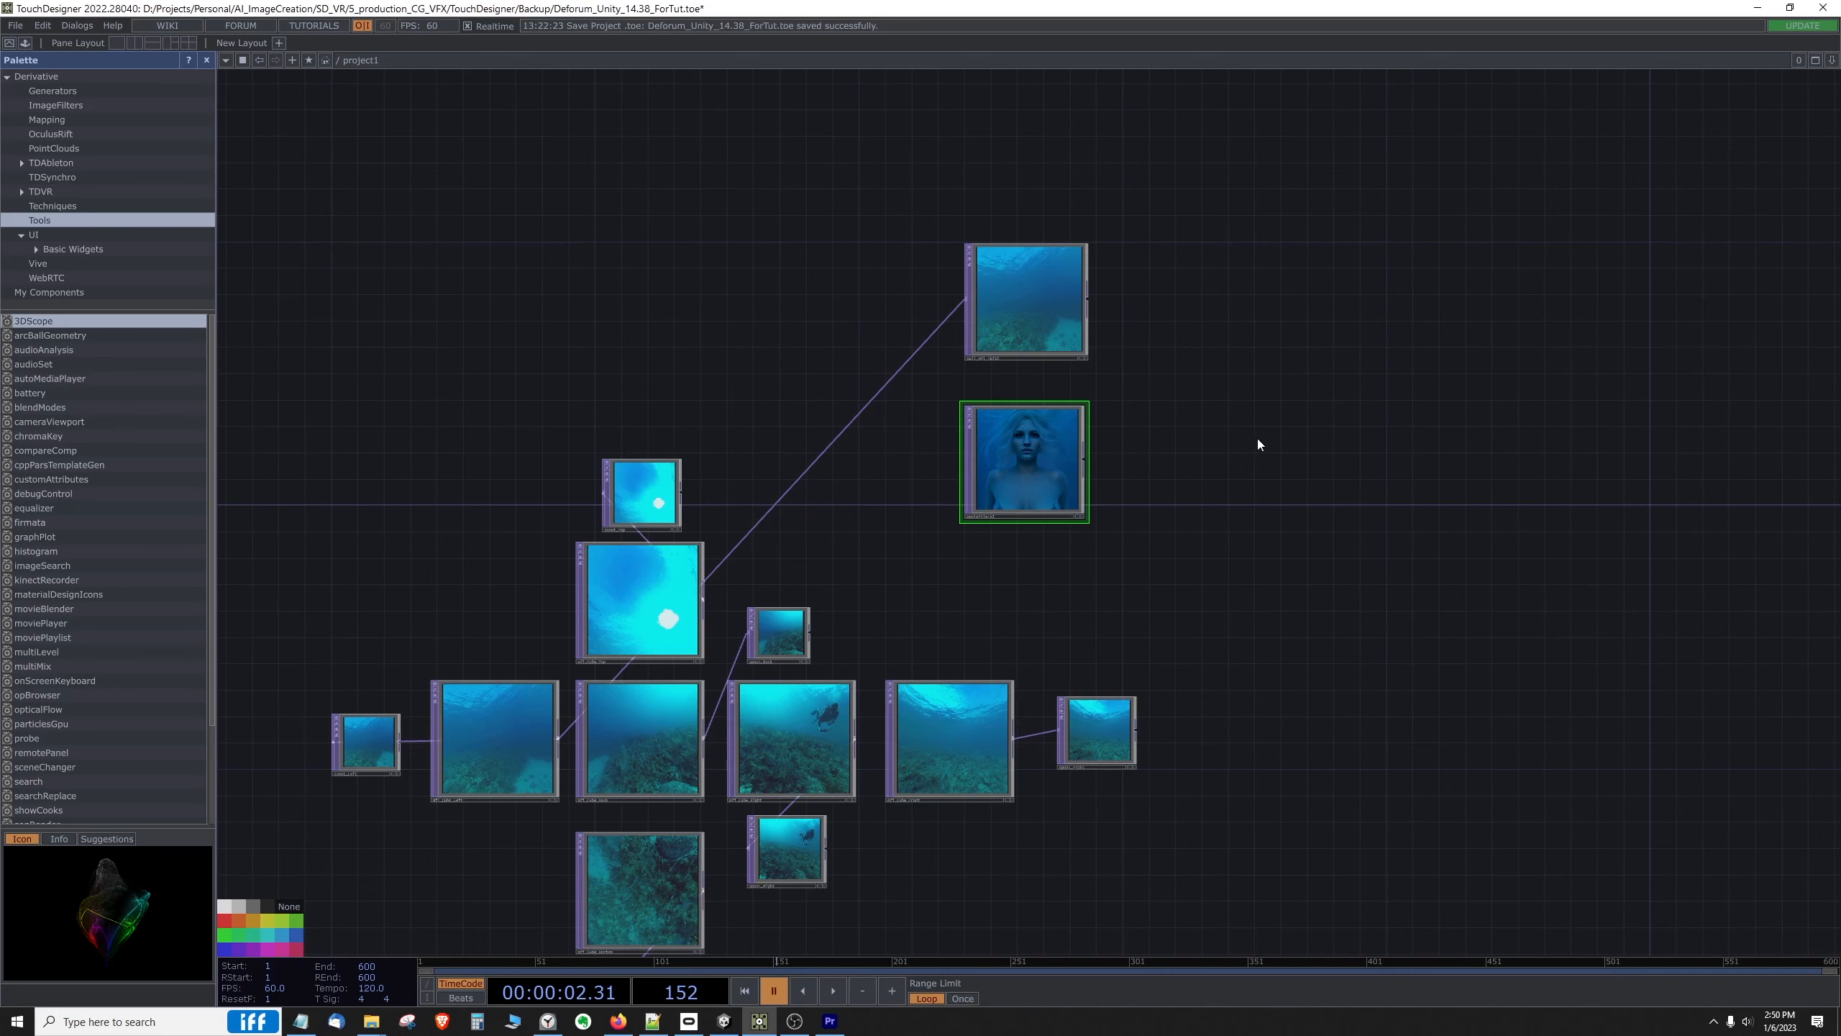
Step: Copy the Movie File In node showing the blue face at the start of the existing mask and compositing chain
scroll(1177, 463, up, 3)
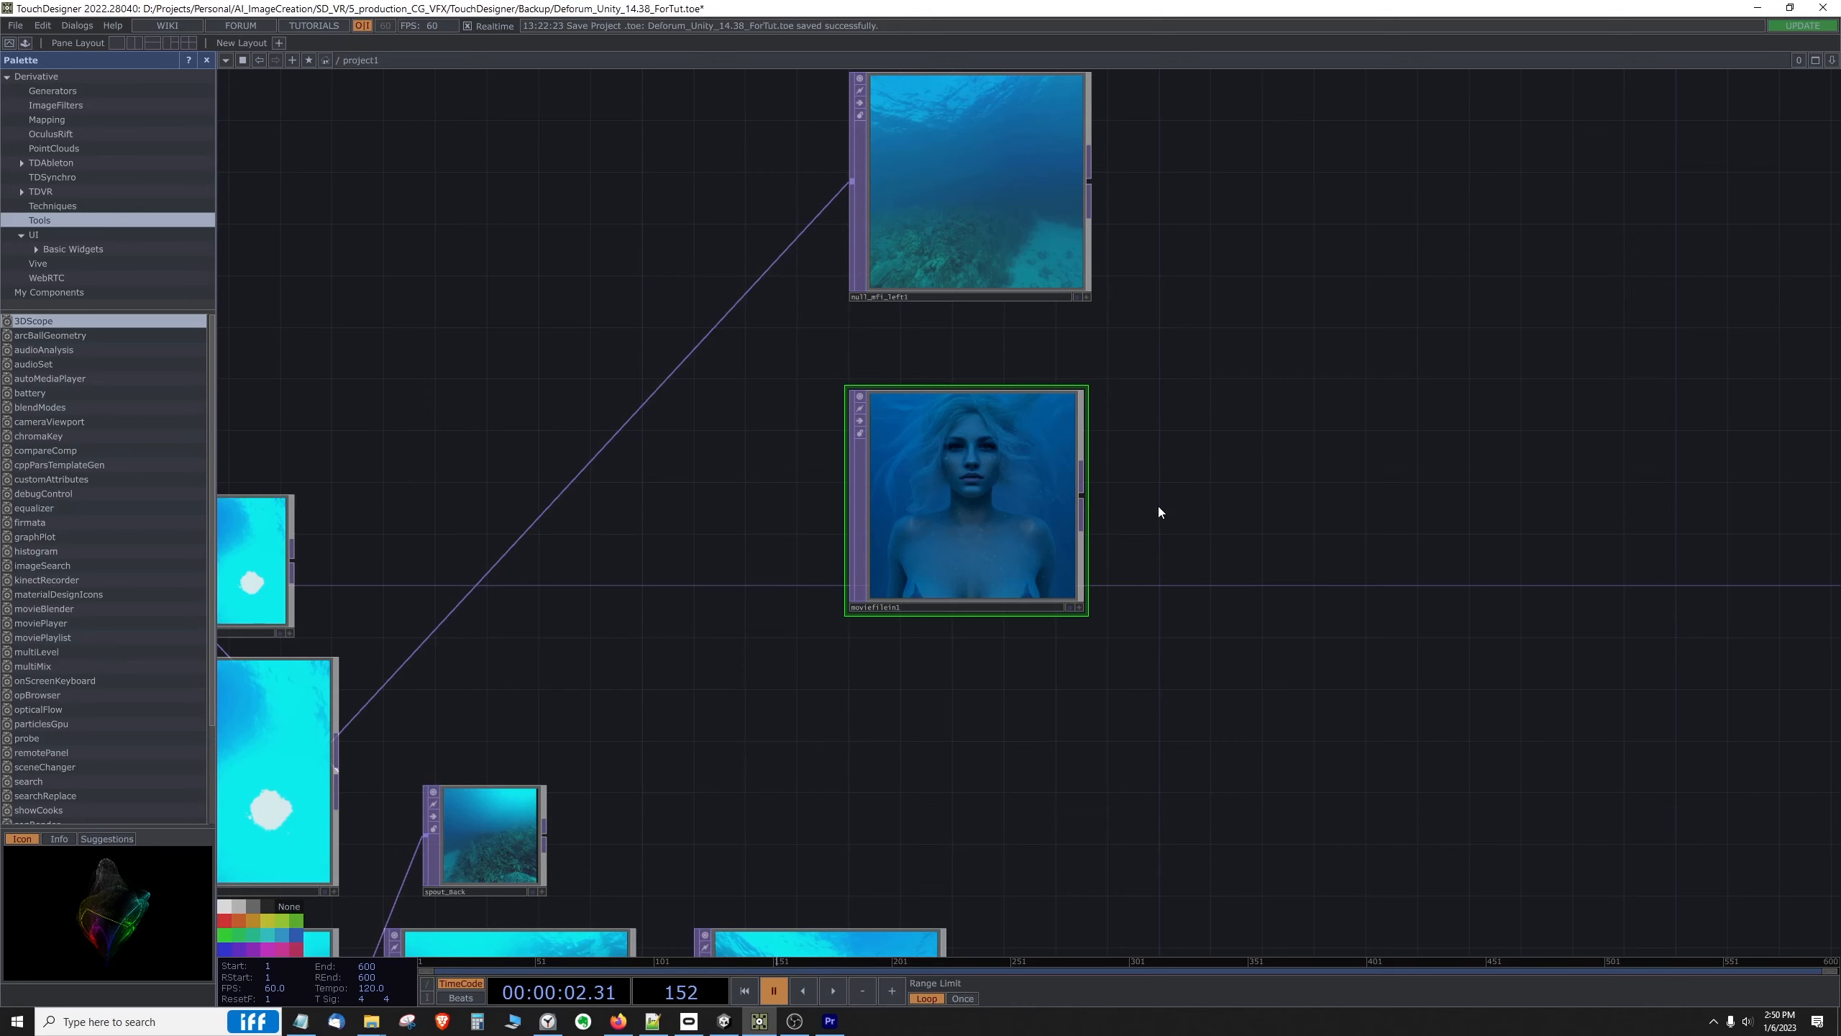
scroll(1159, 508, down, 2)
scroll(1187, 473, up, 1)
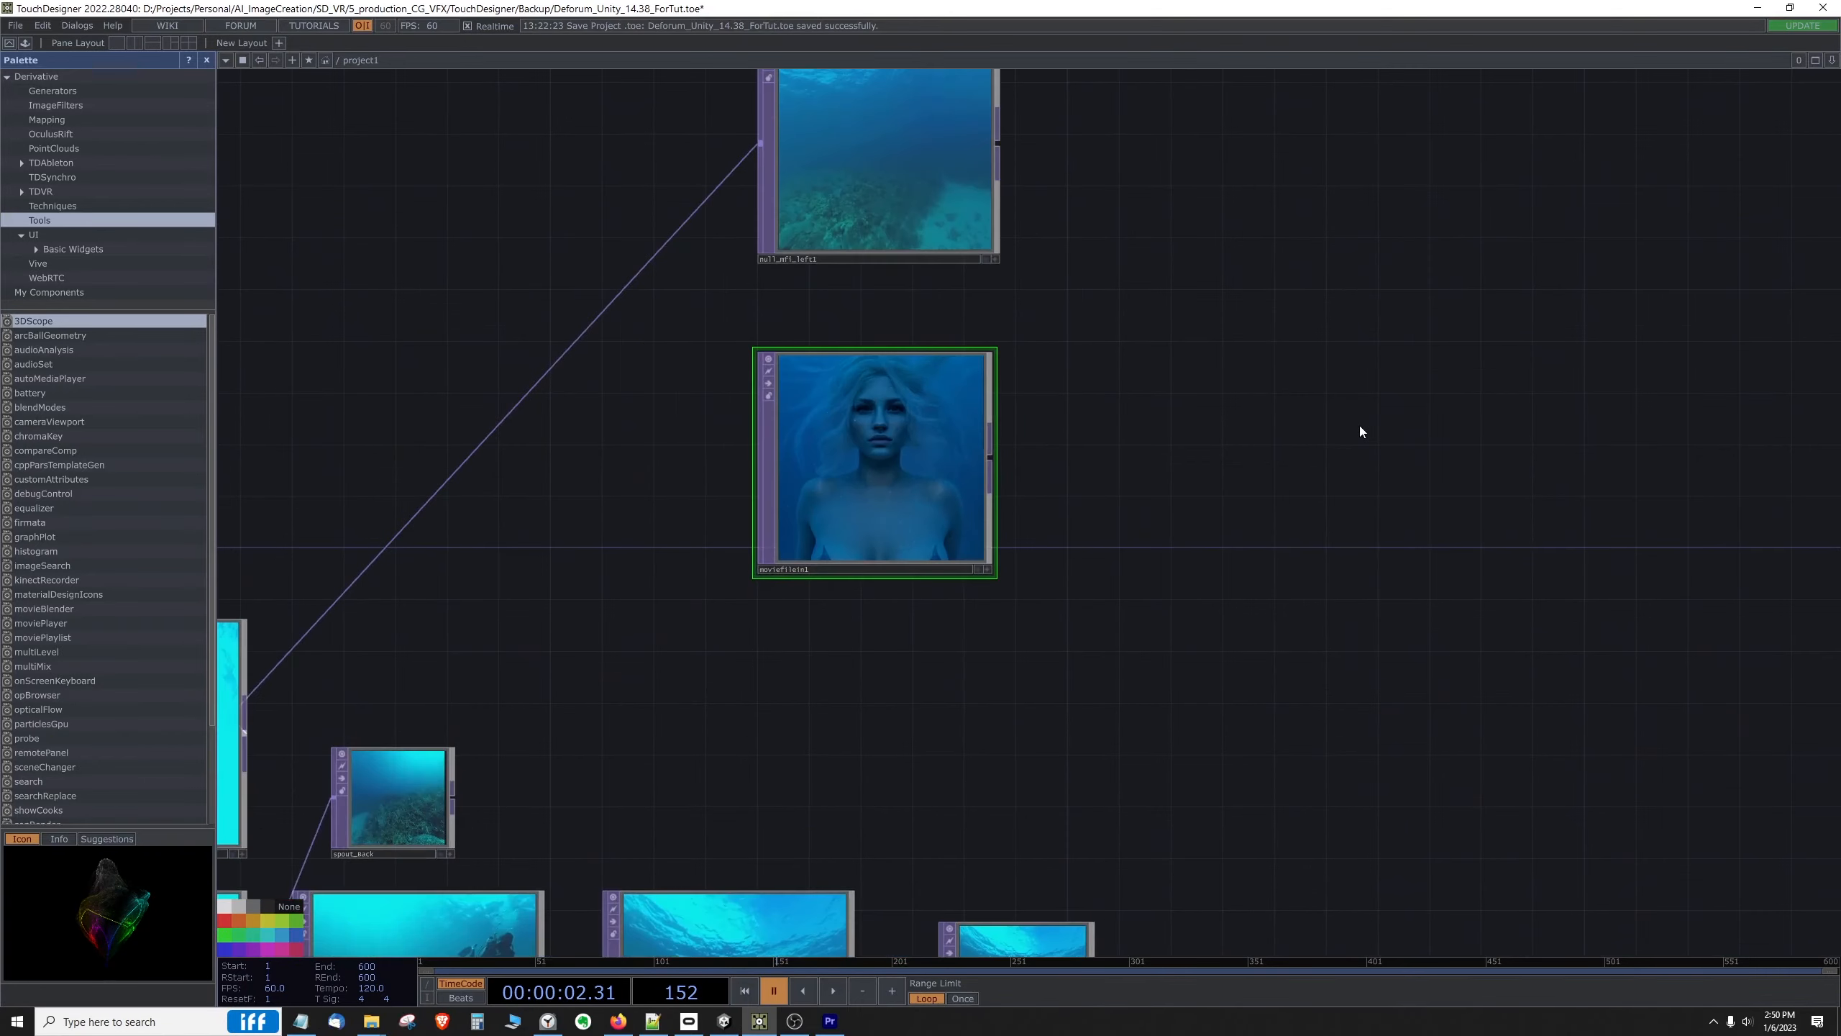
scroll(1361, 428, down, 5)
drag(766, 501, 400, 516)
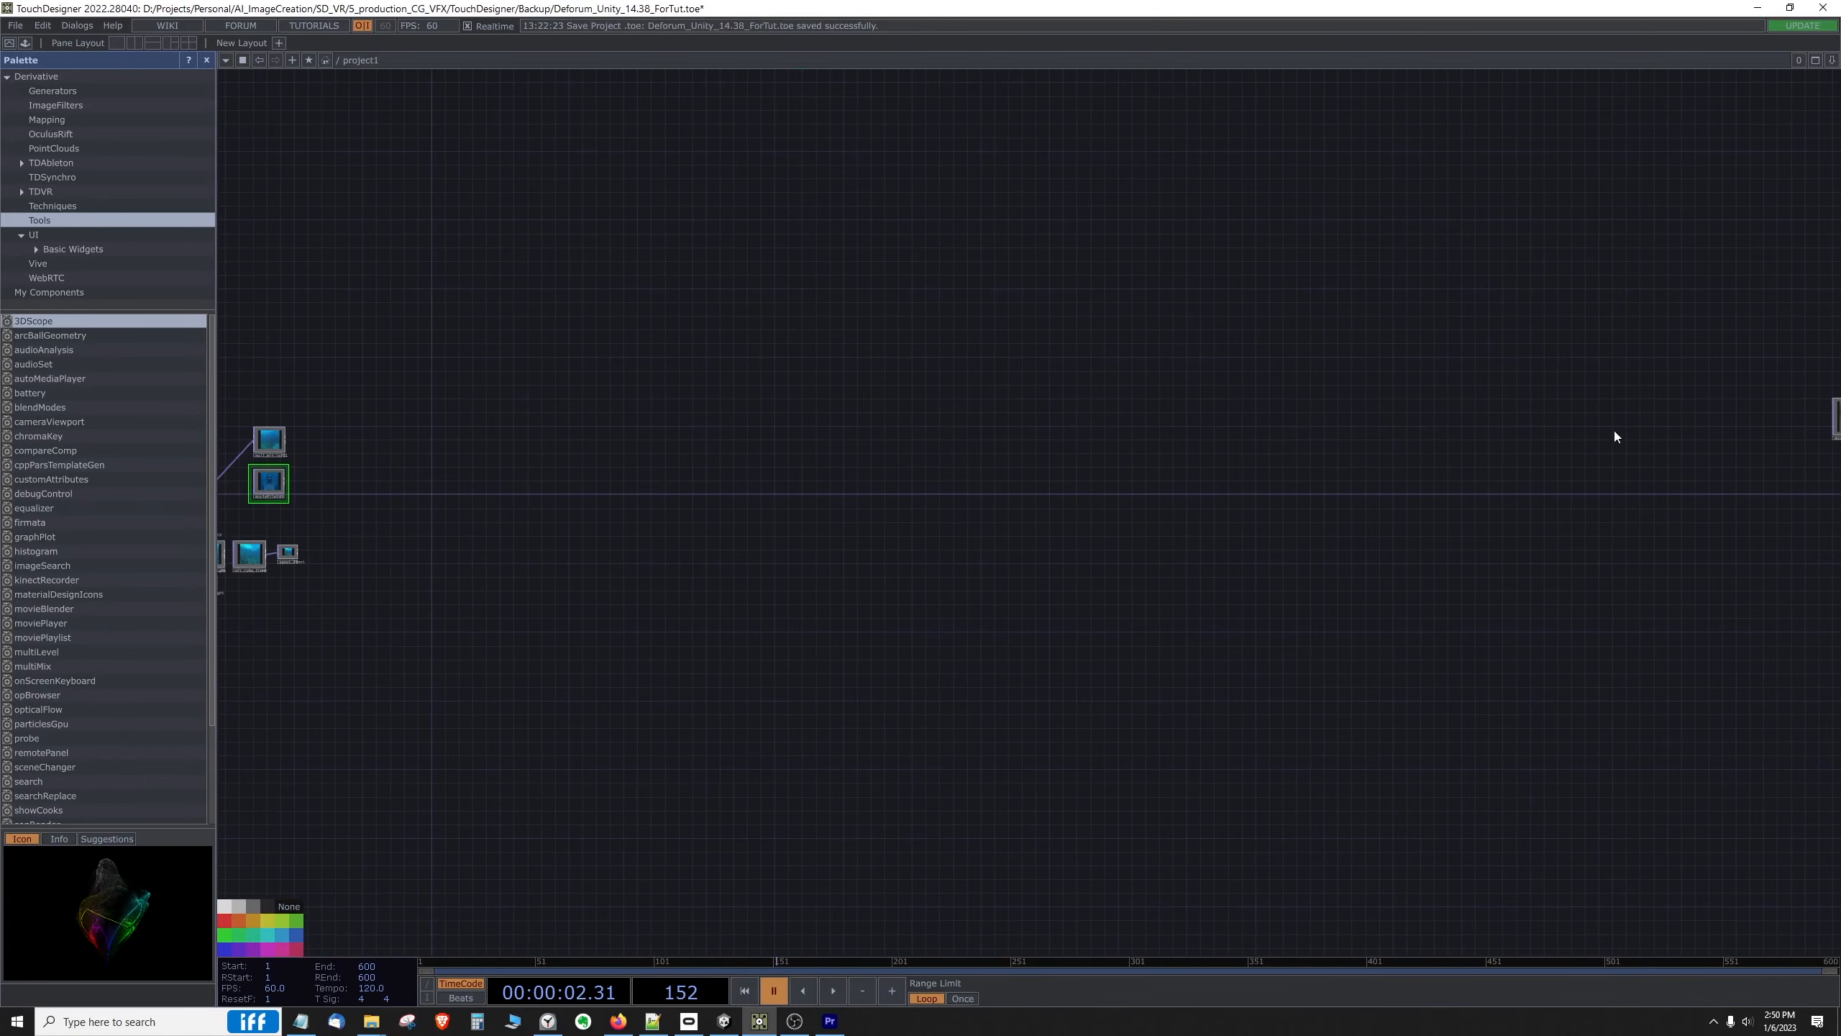
drag(1615, 434, 854, 498)
scroll(854, 497, up, 3)
drag(1505, 336, 1036, 640)
click(1047, 560)
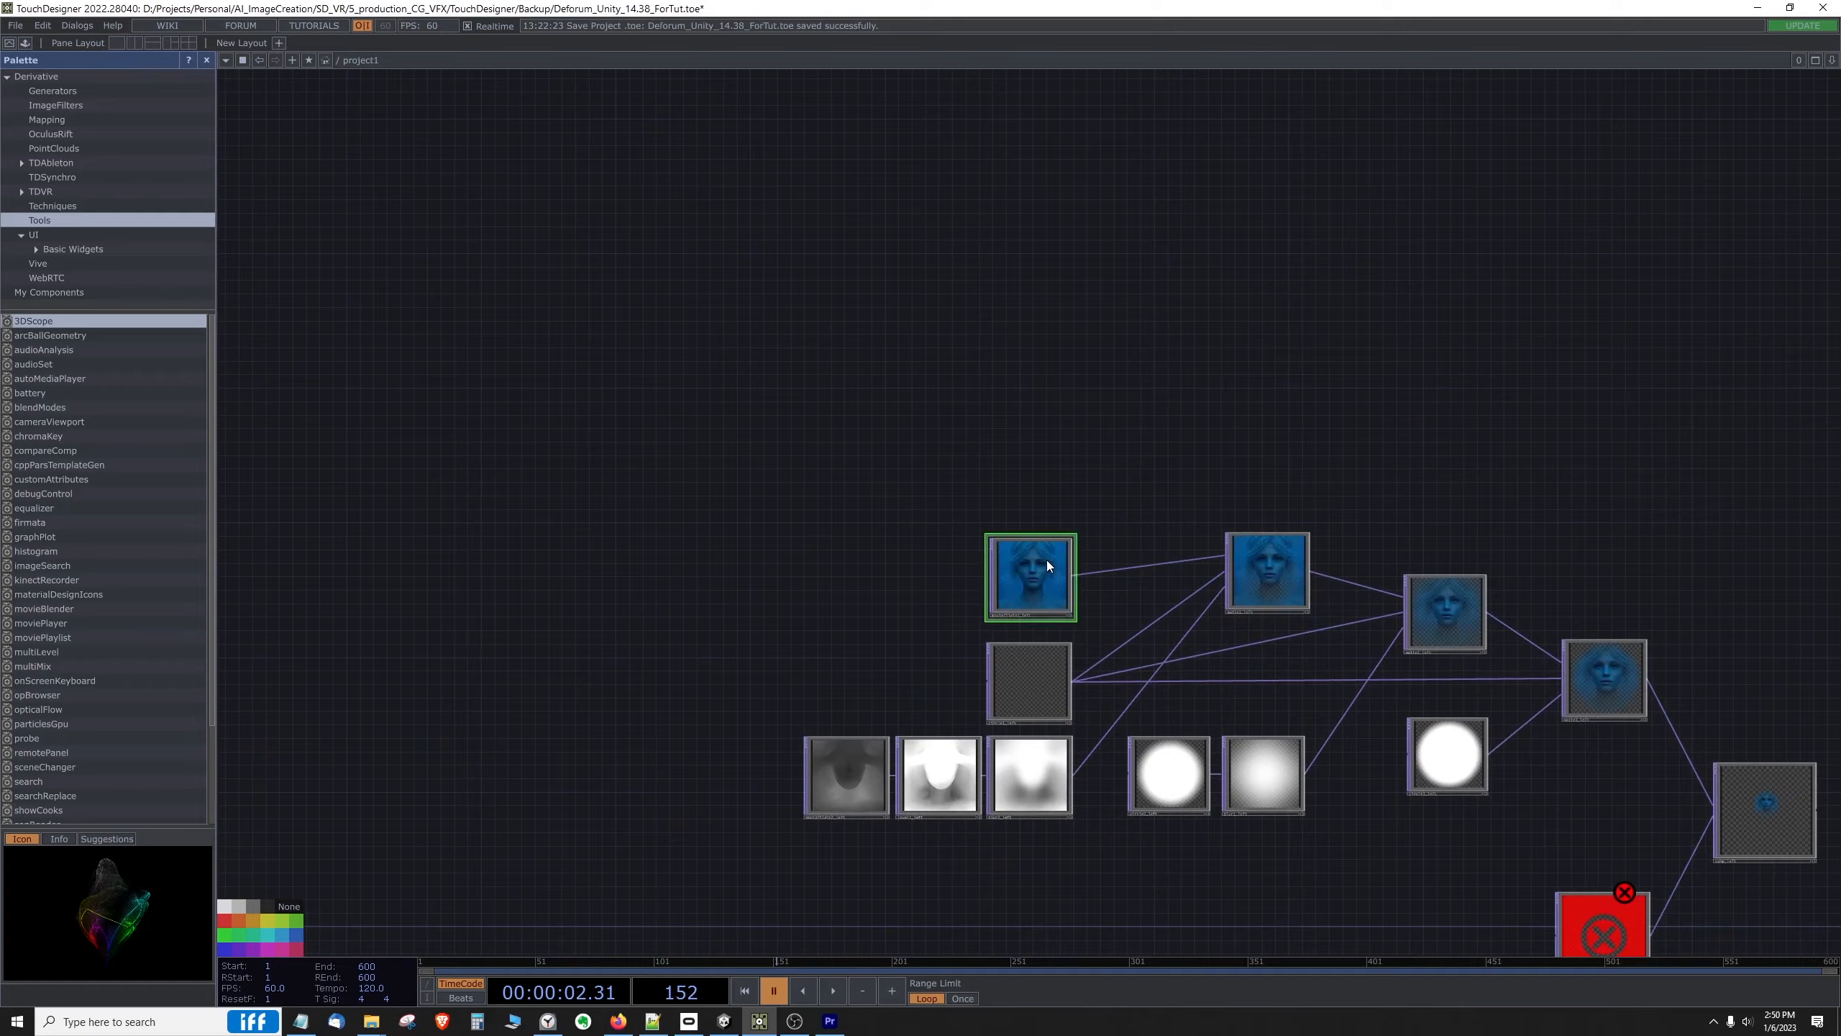
key(ctrl+c)
Step: Paste the copied Movie File In node beside moviefilein1, near the cube face nodes
drag(991, 494, 1834, 399)
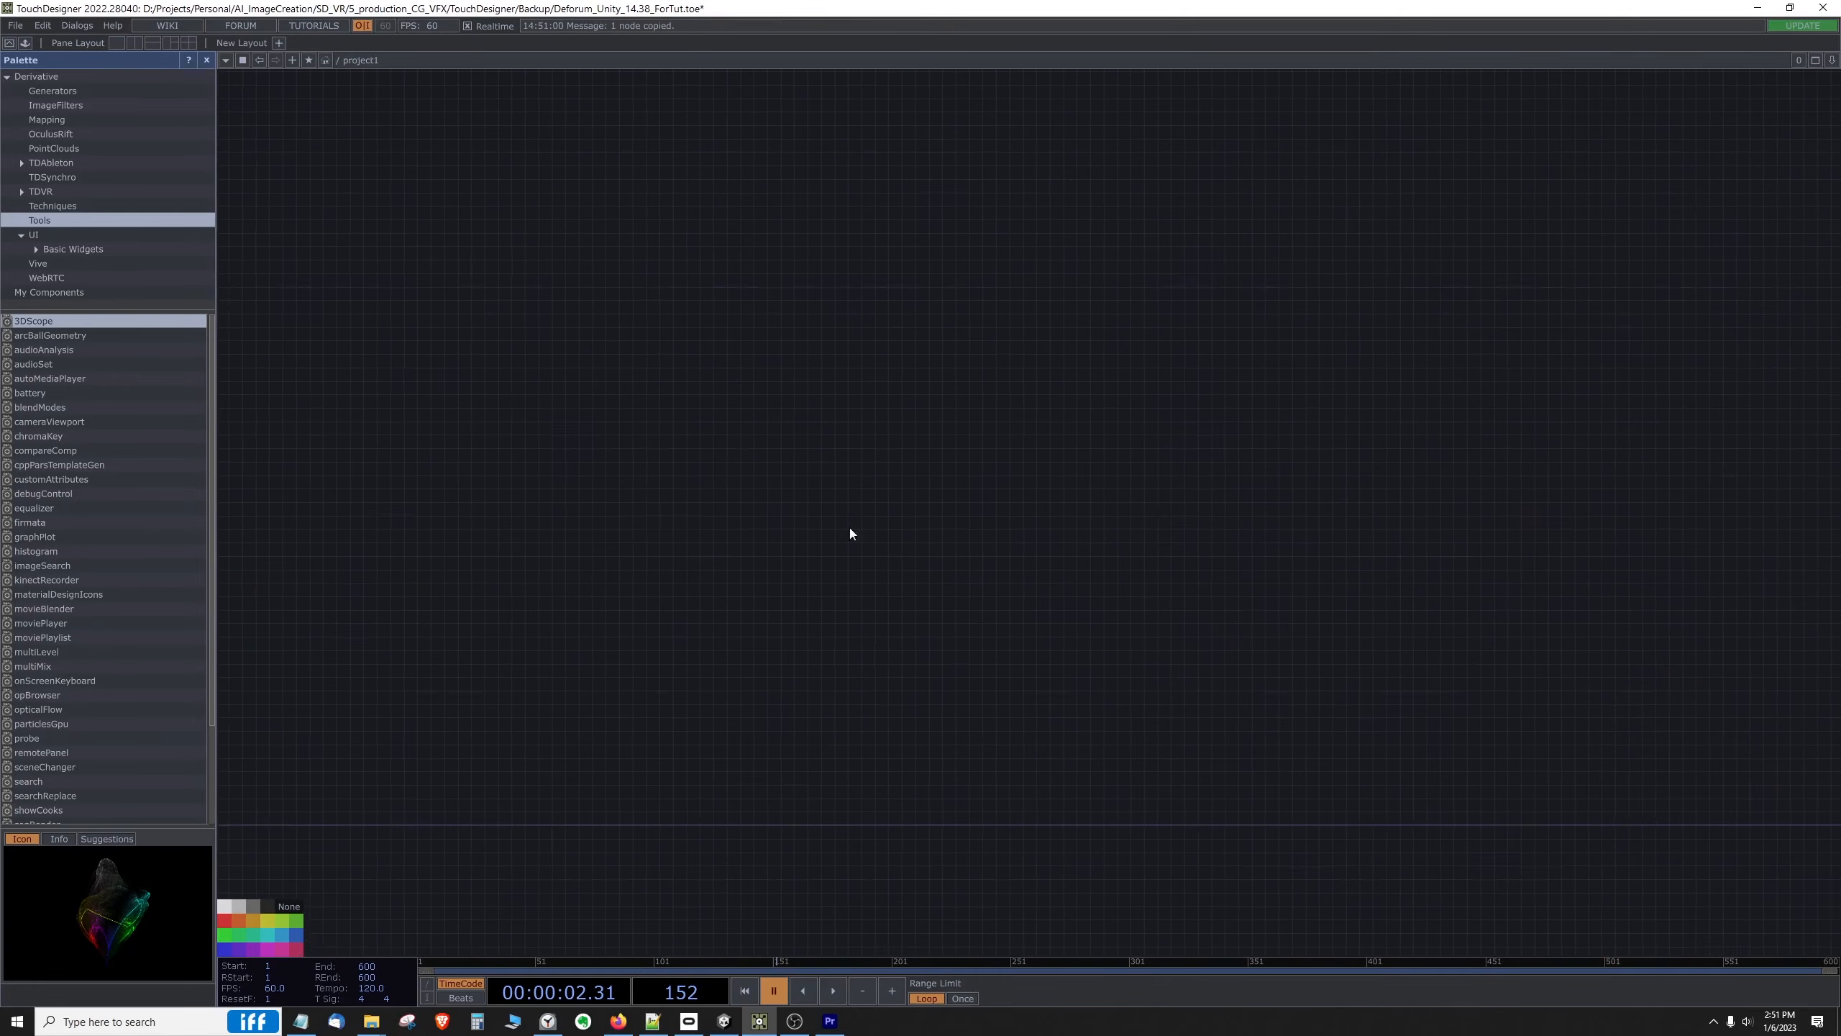
drag(850, 531, 1559, 427)
drag(805, 559, 1638, 388)
scroll(1038, 524, up, 3)
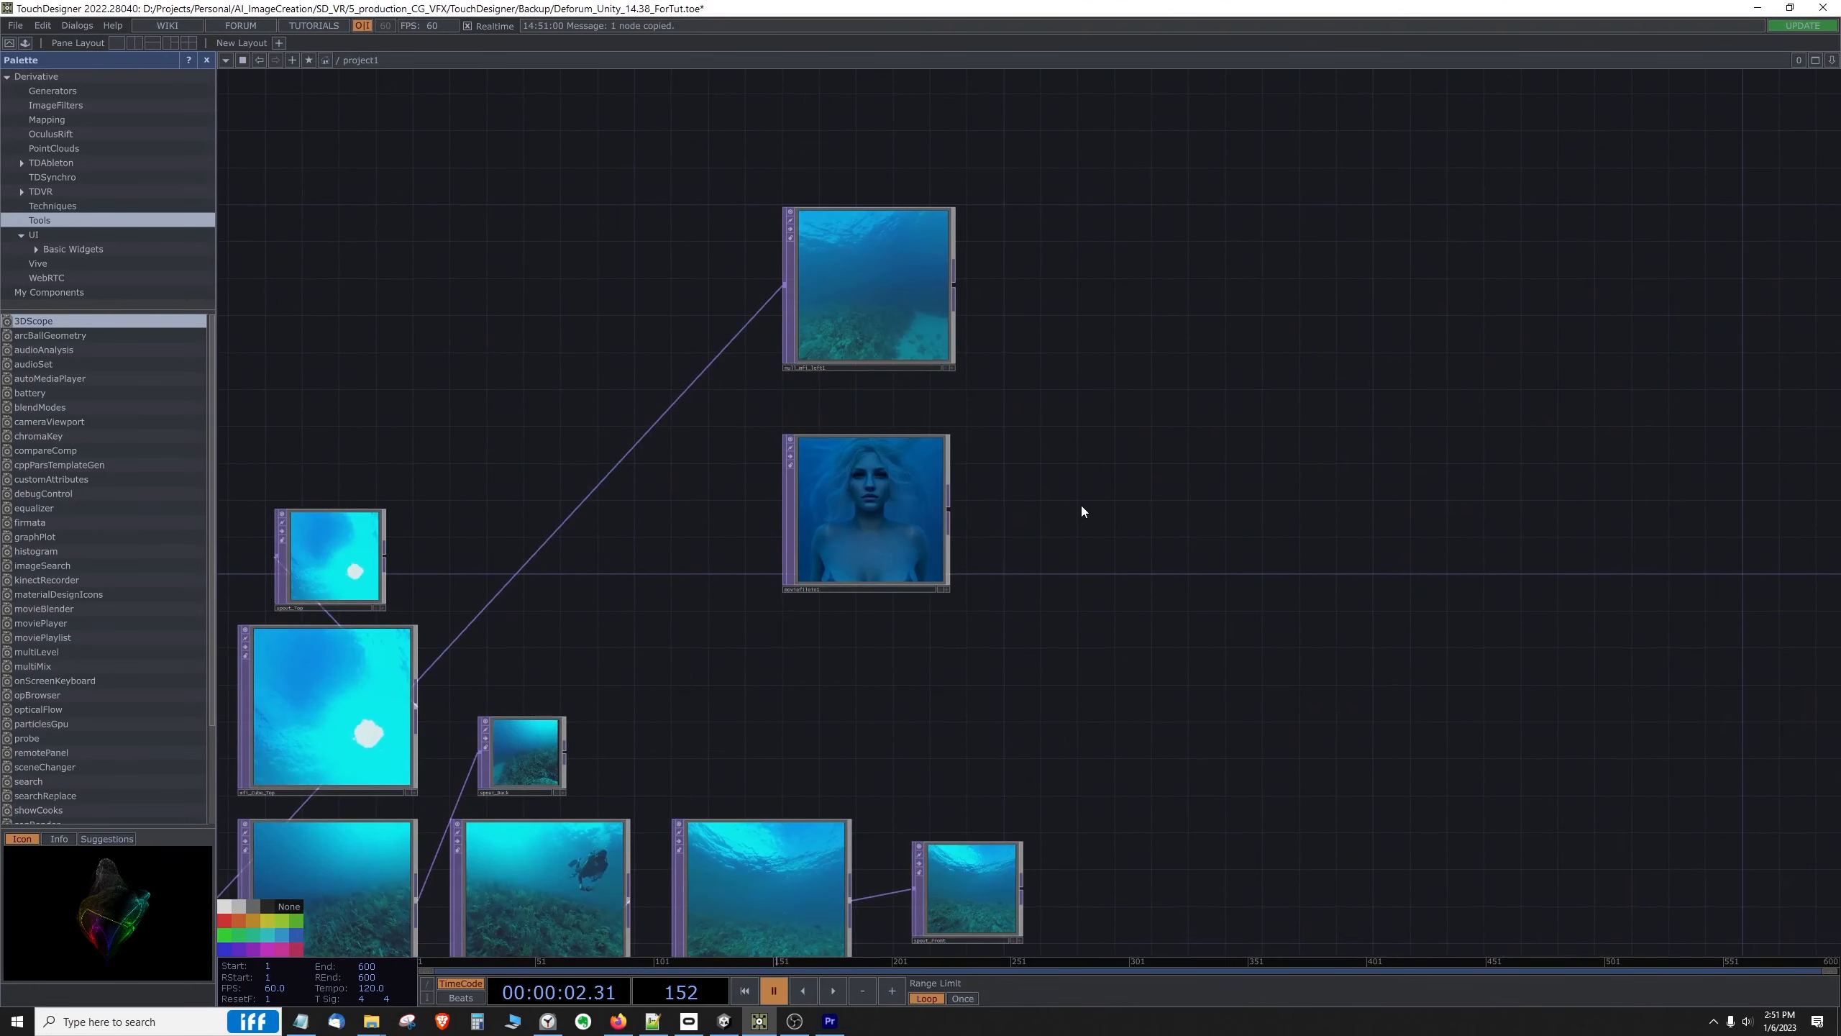
key(ctrl+v)
Step: Open the parameters of moviefilein1_left1 and moviefilein1 in separate windows and arrange them side by side for comparison
right_click(1165, 426)
click(1188, 374)
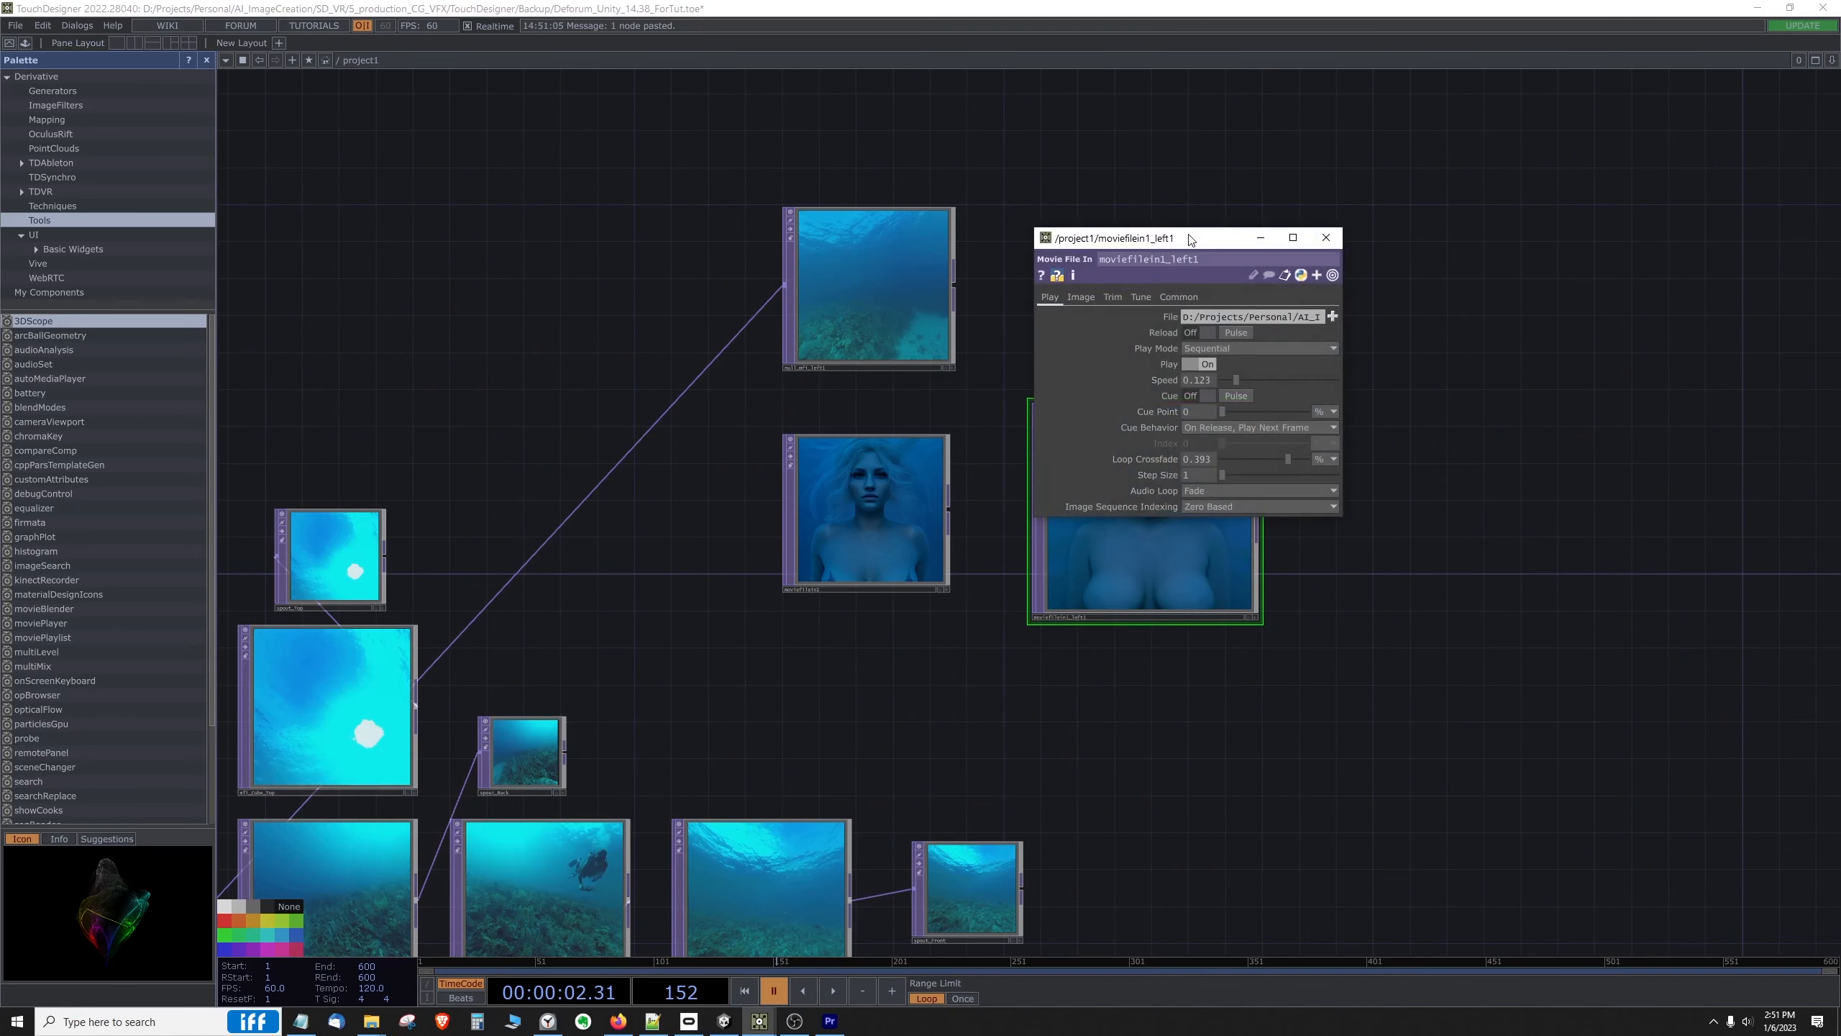
drag(1192, 239, 1271, 242)
right_click(857, 454)
click(881, 399)
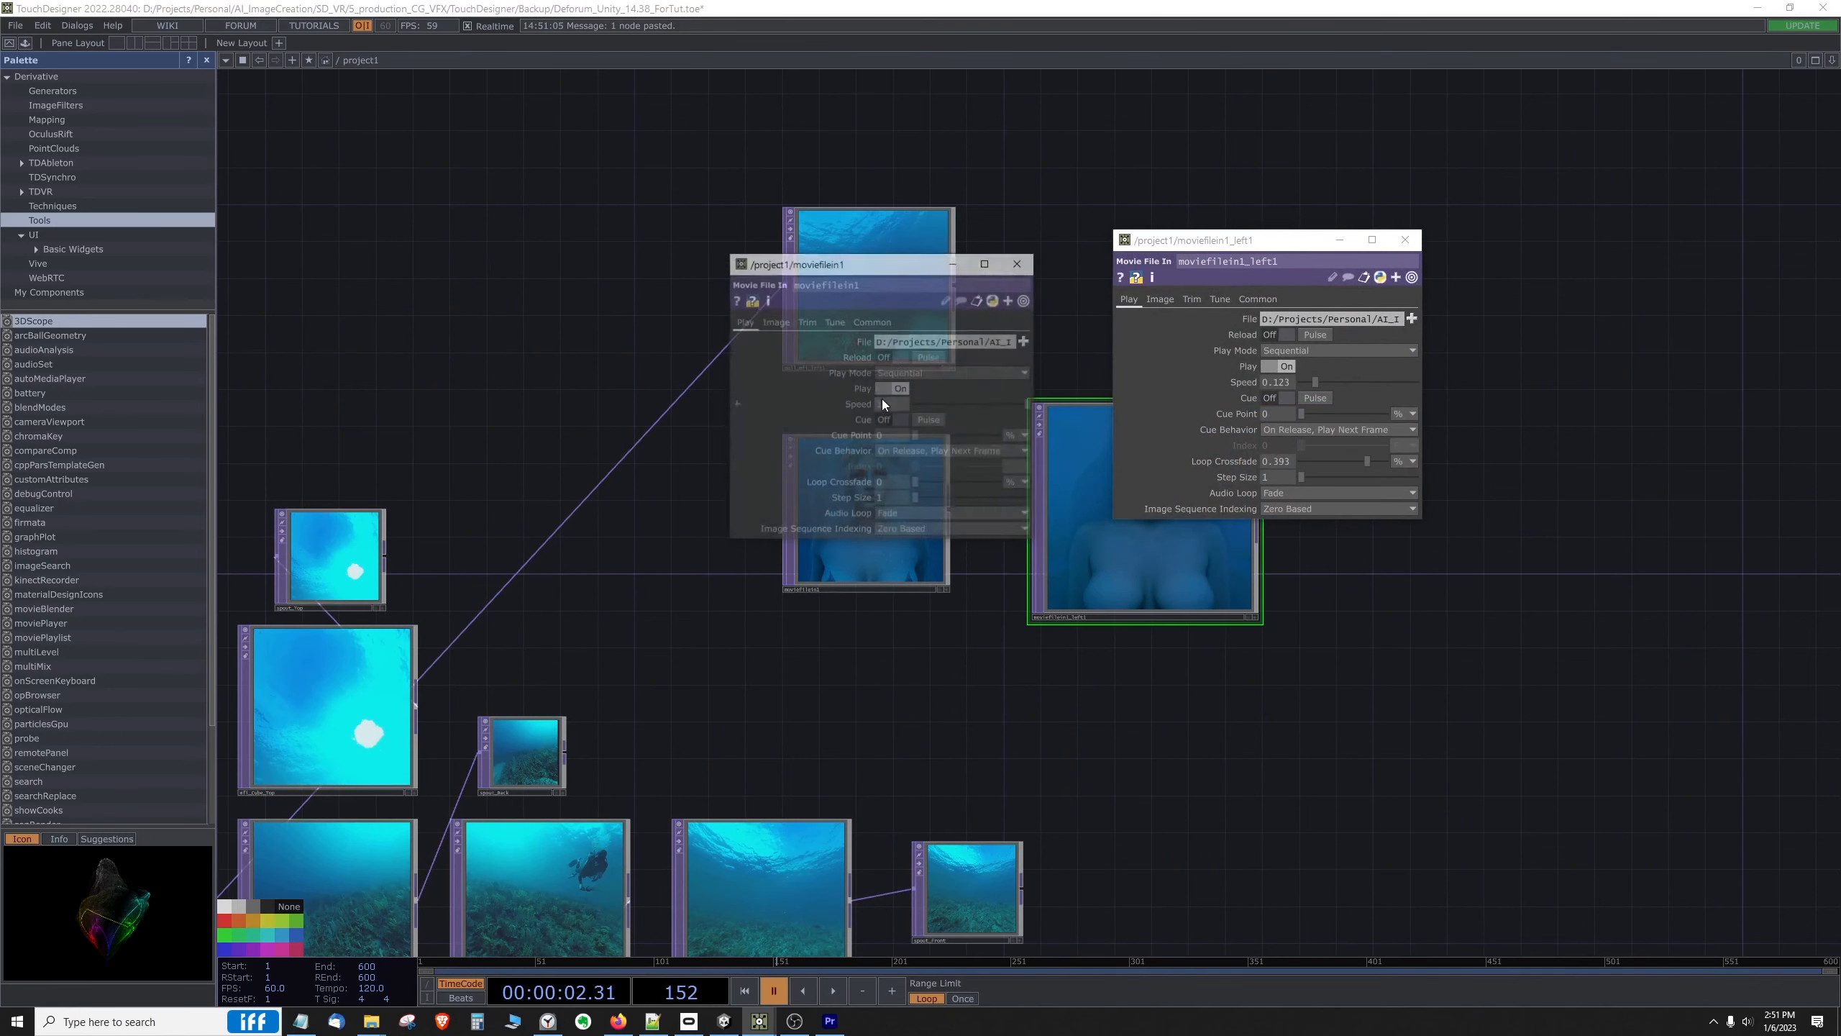
drag(934, 272, 814, 274)
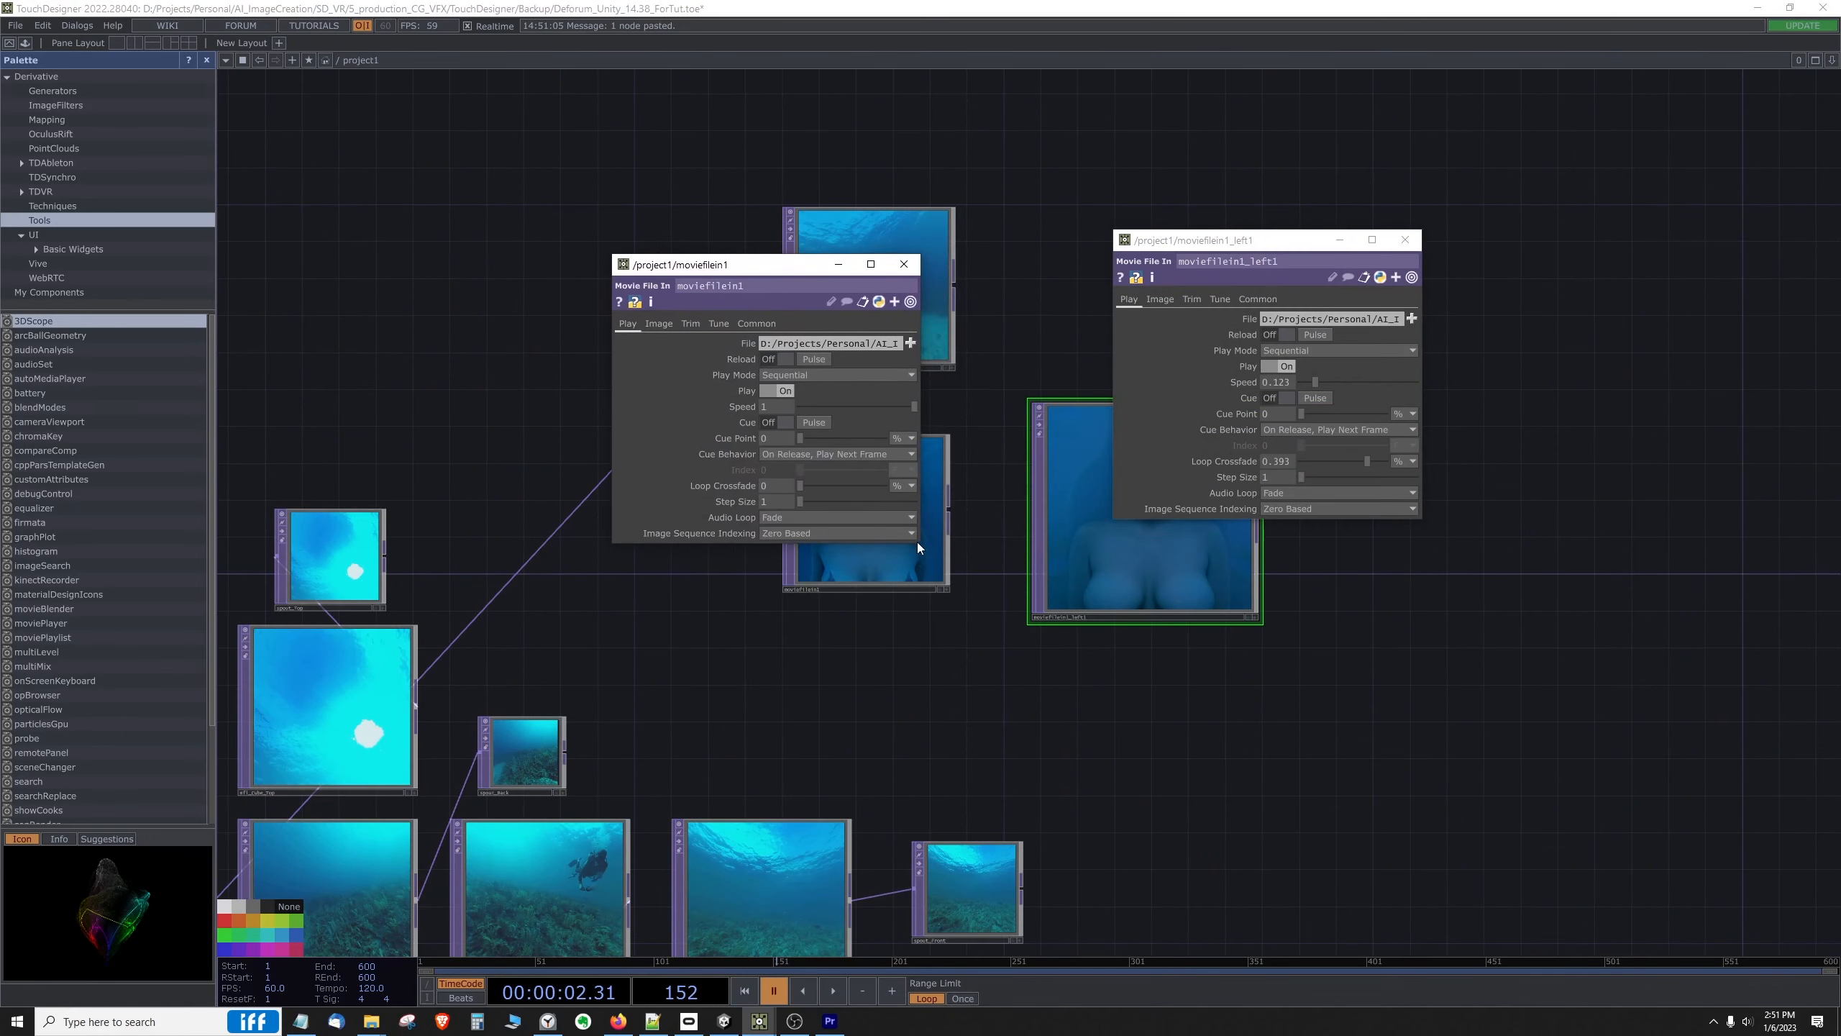
drag(920, 542, 899, 621)
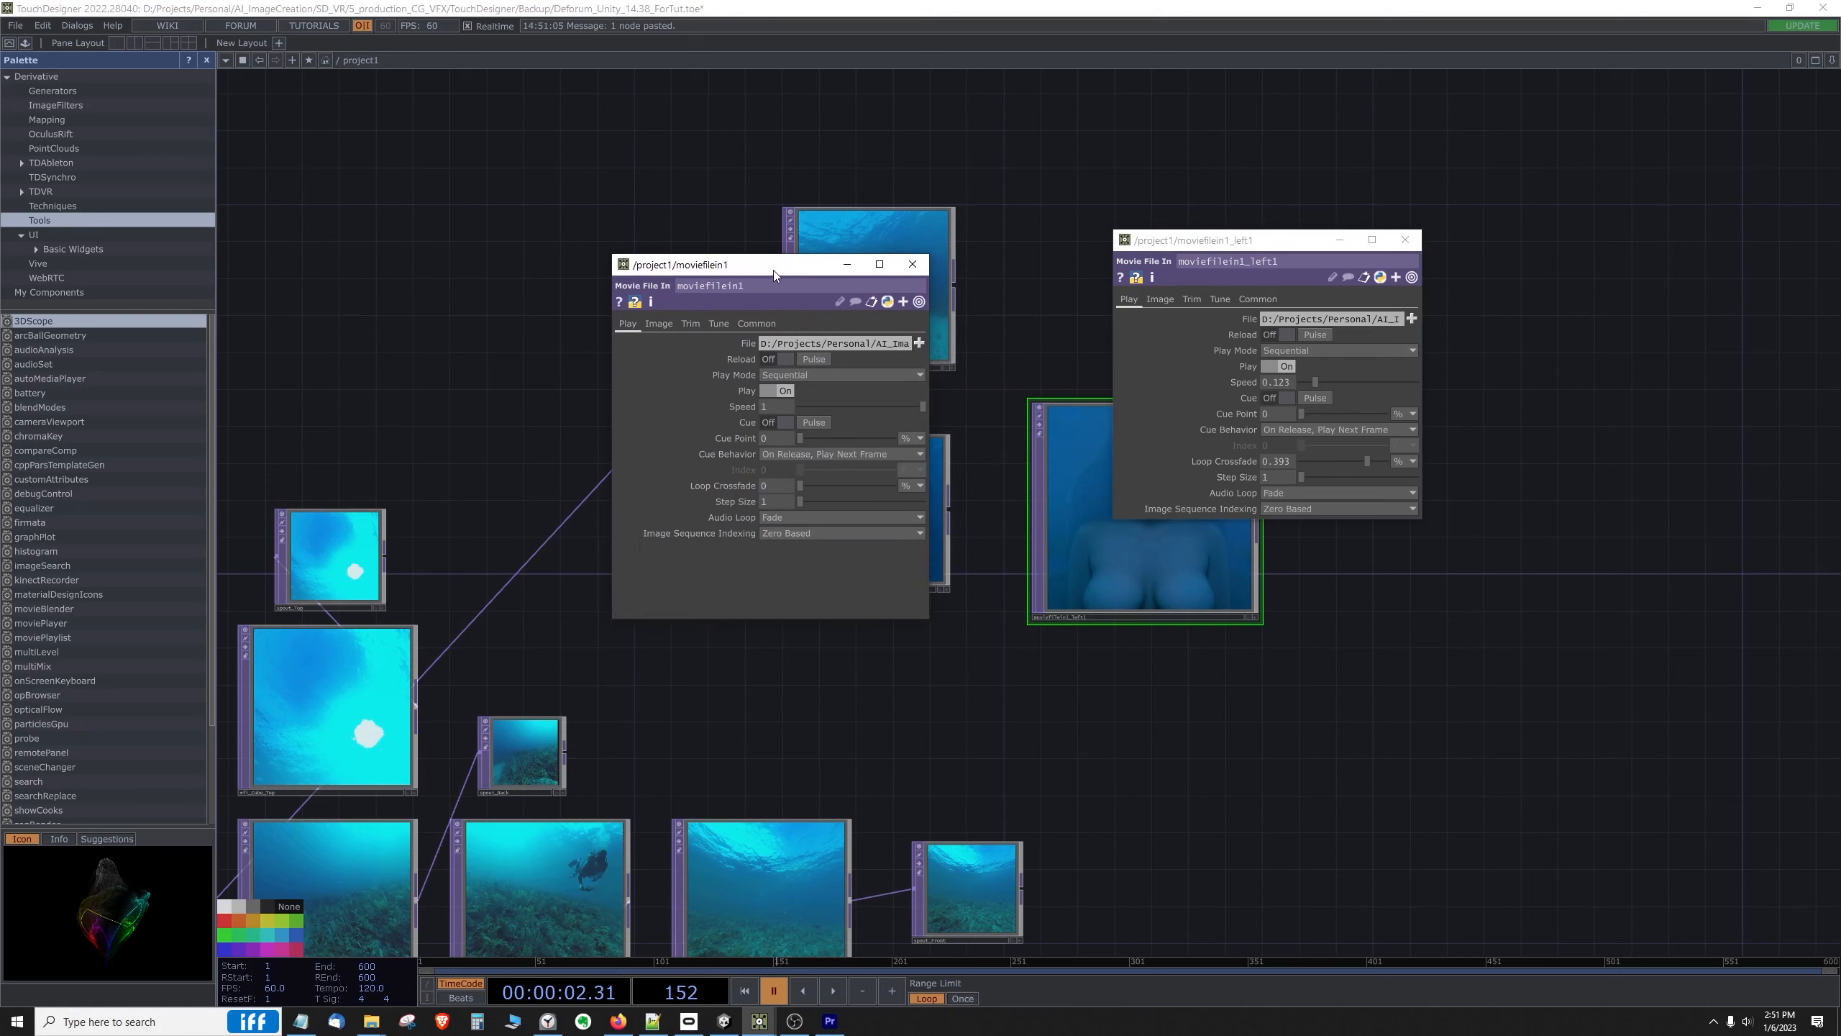
drag(774, 270, 818, 250)
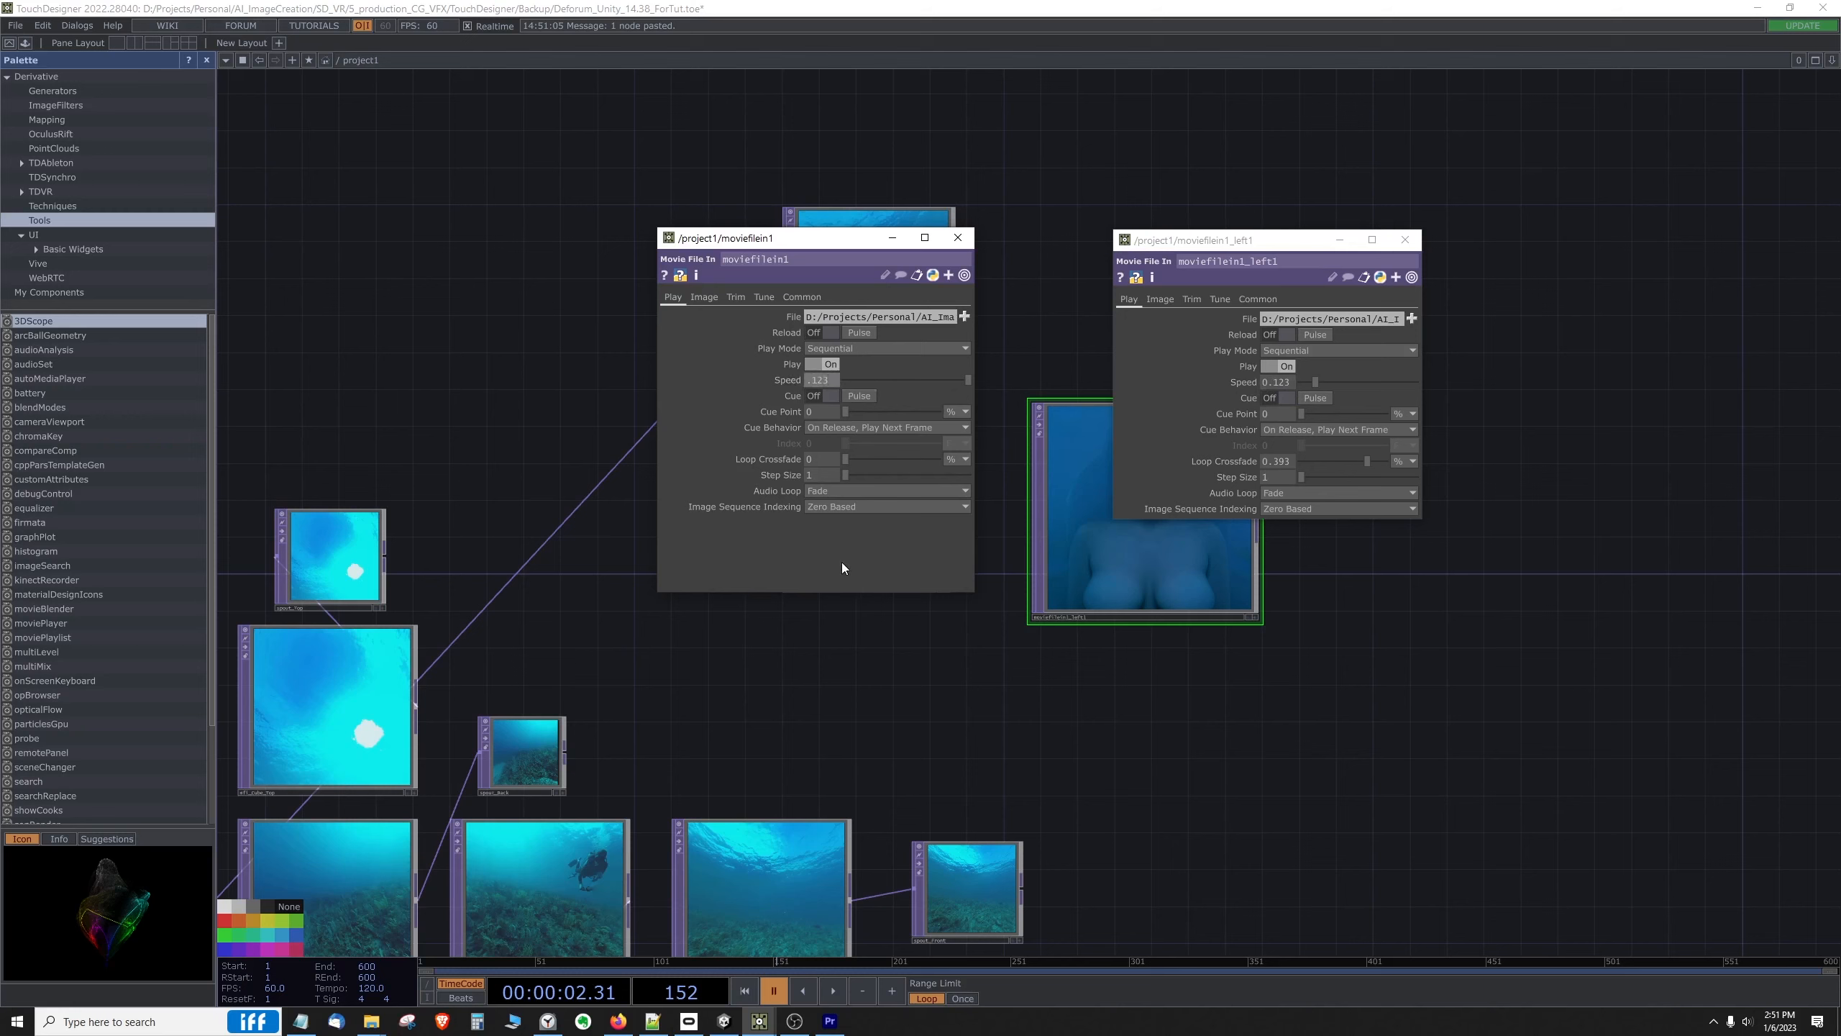
Step: Set moviefilein1's Speed to .123 and match its Loop Crossfade to that of moviefilein1_left1
key(Return)
text(.)
text(393)
click(832, 554)
Step: Turn on Interpolate Frames and Override Sample Rate for moviefilein1, matching the settings of moviefilein1_left1
click(704, 297)
click(1160, 298)
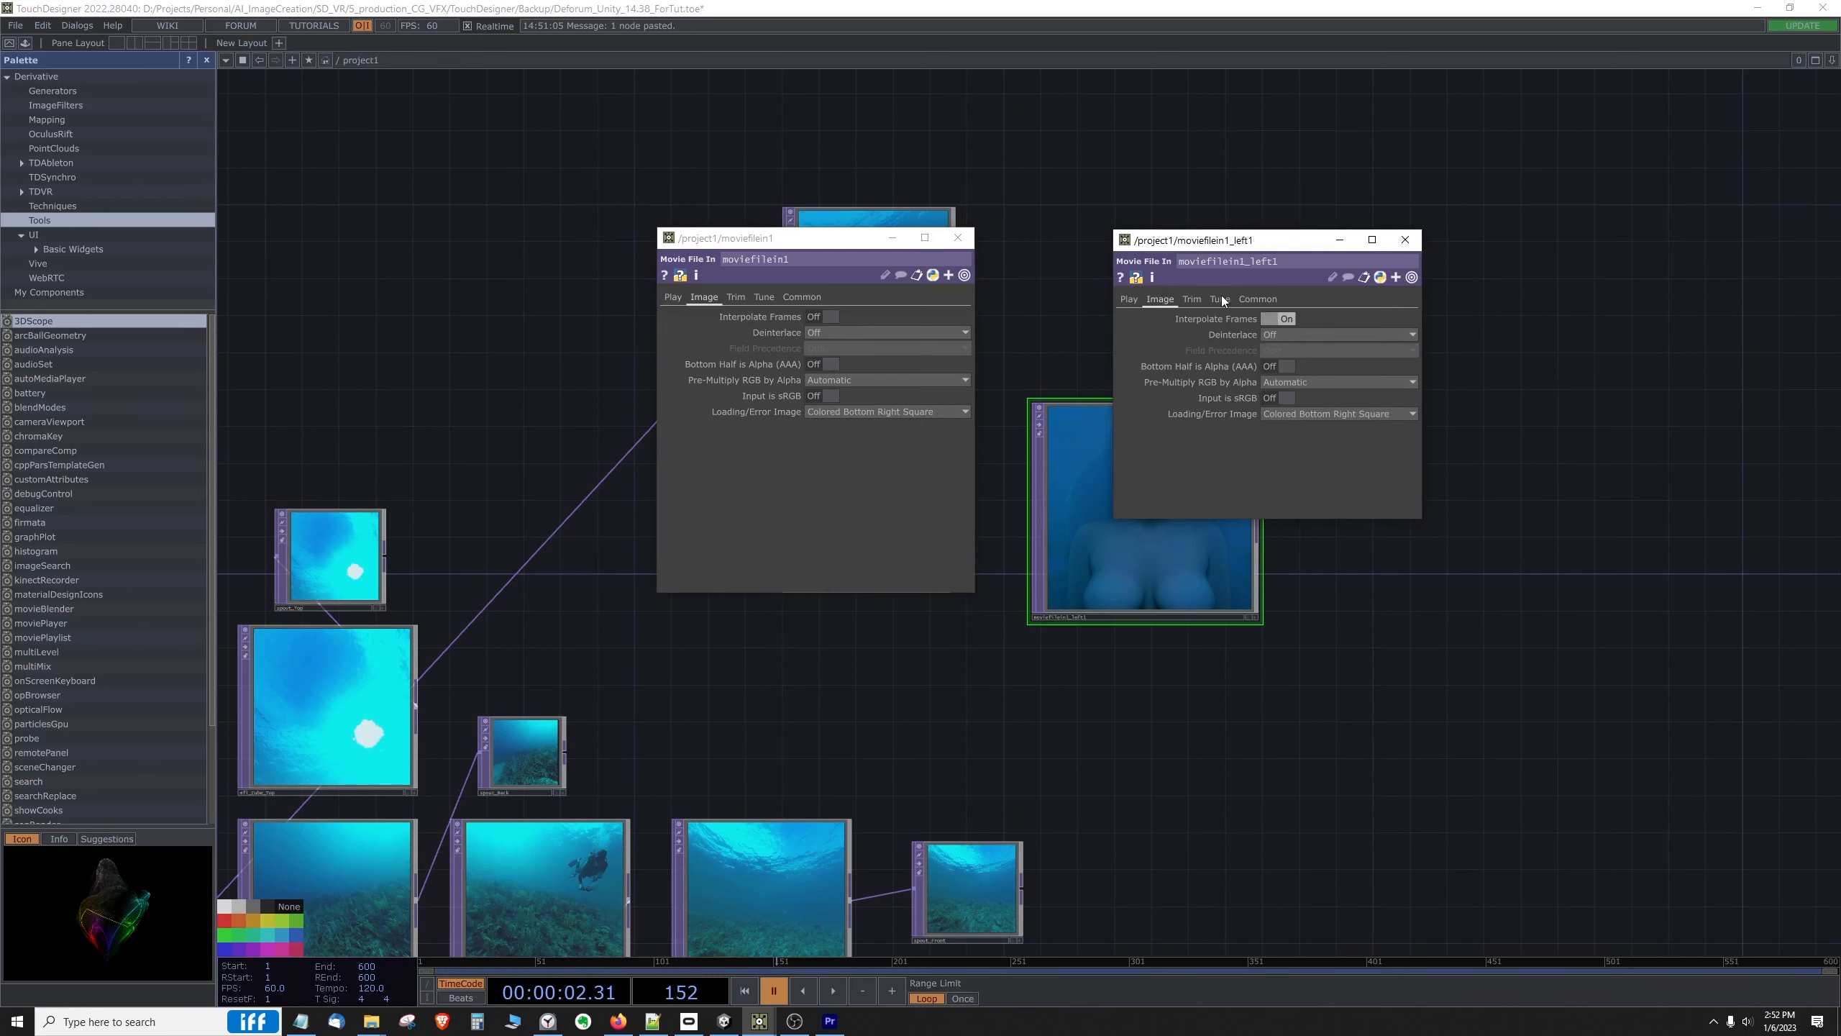
click(833, 317)
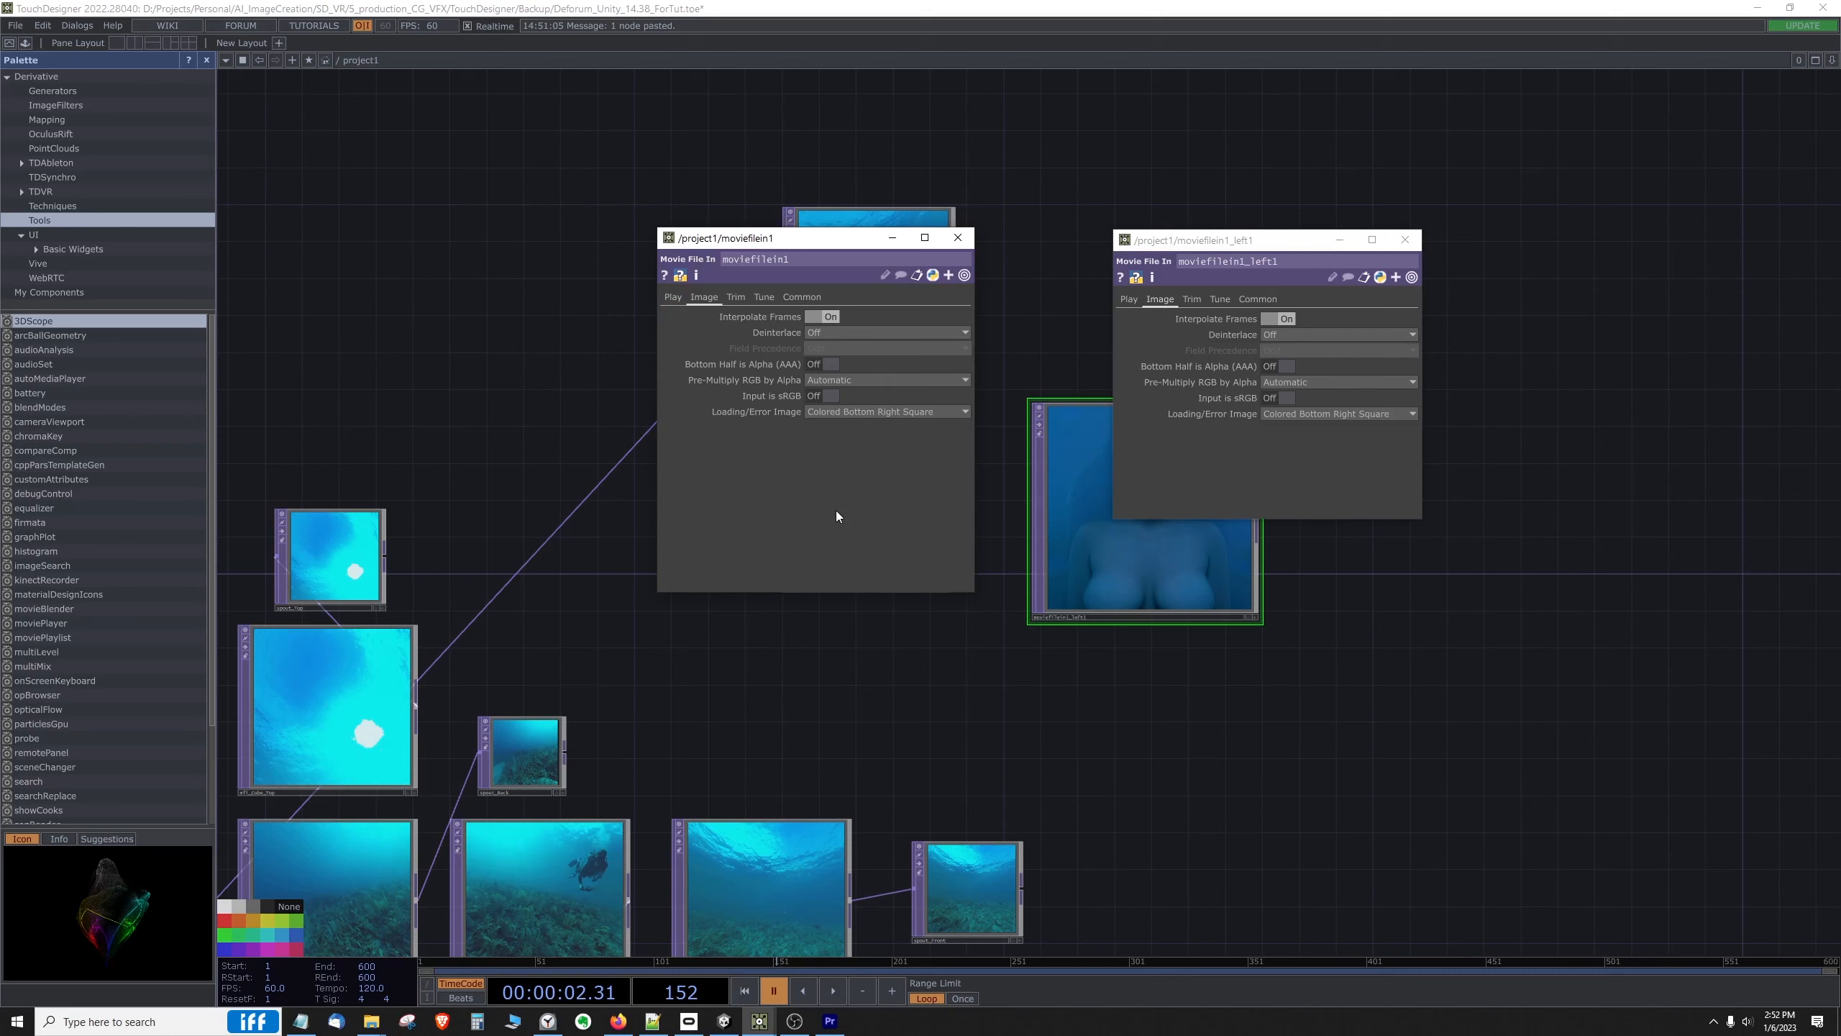
click(735, 298)
click(1192, 300)
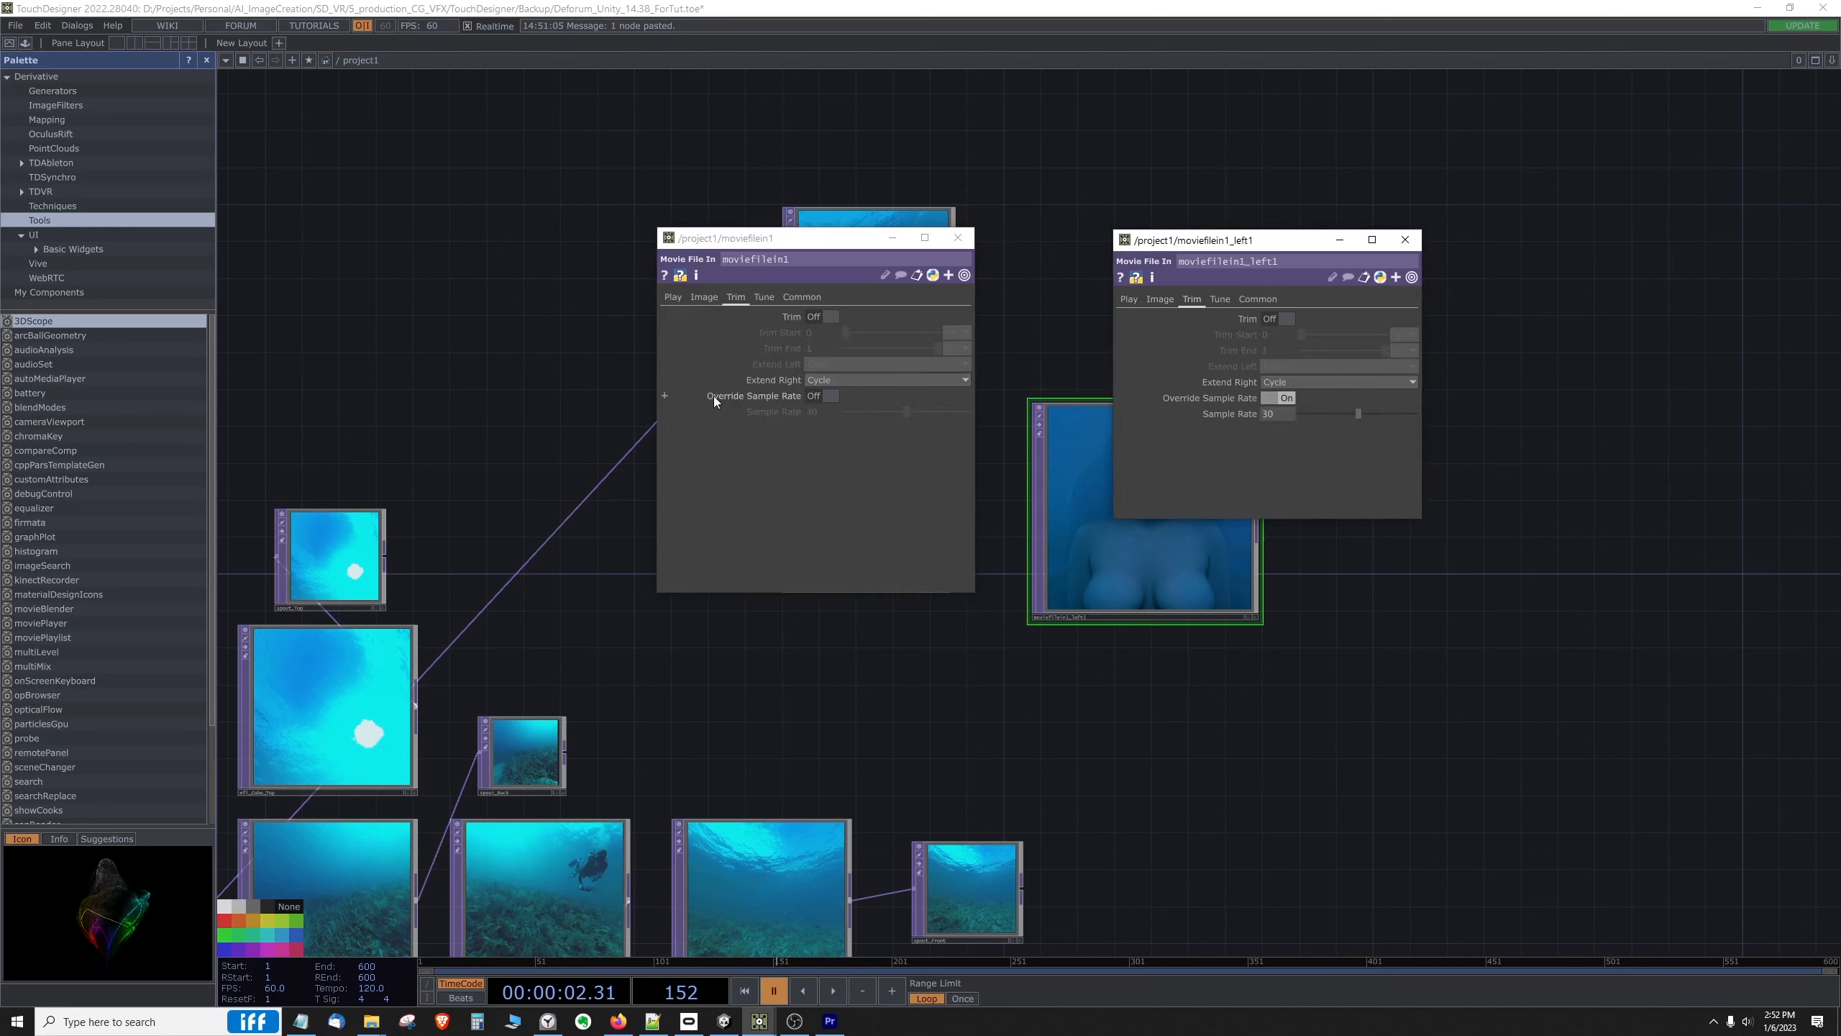
click(830, 398)
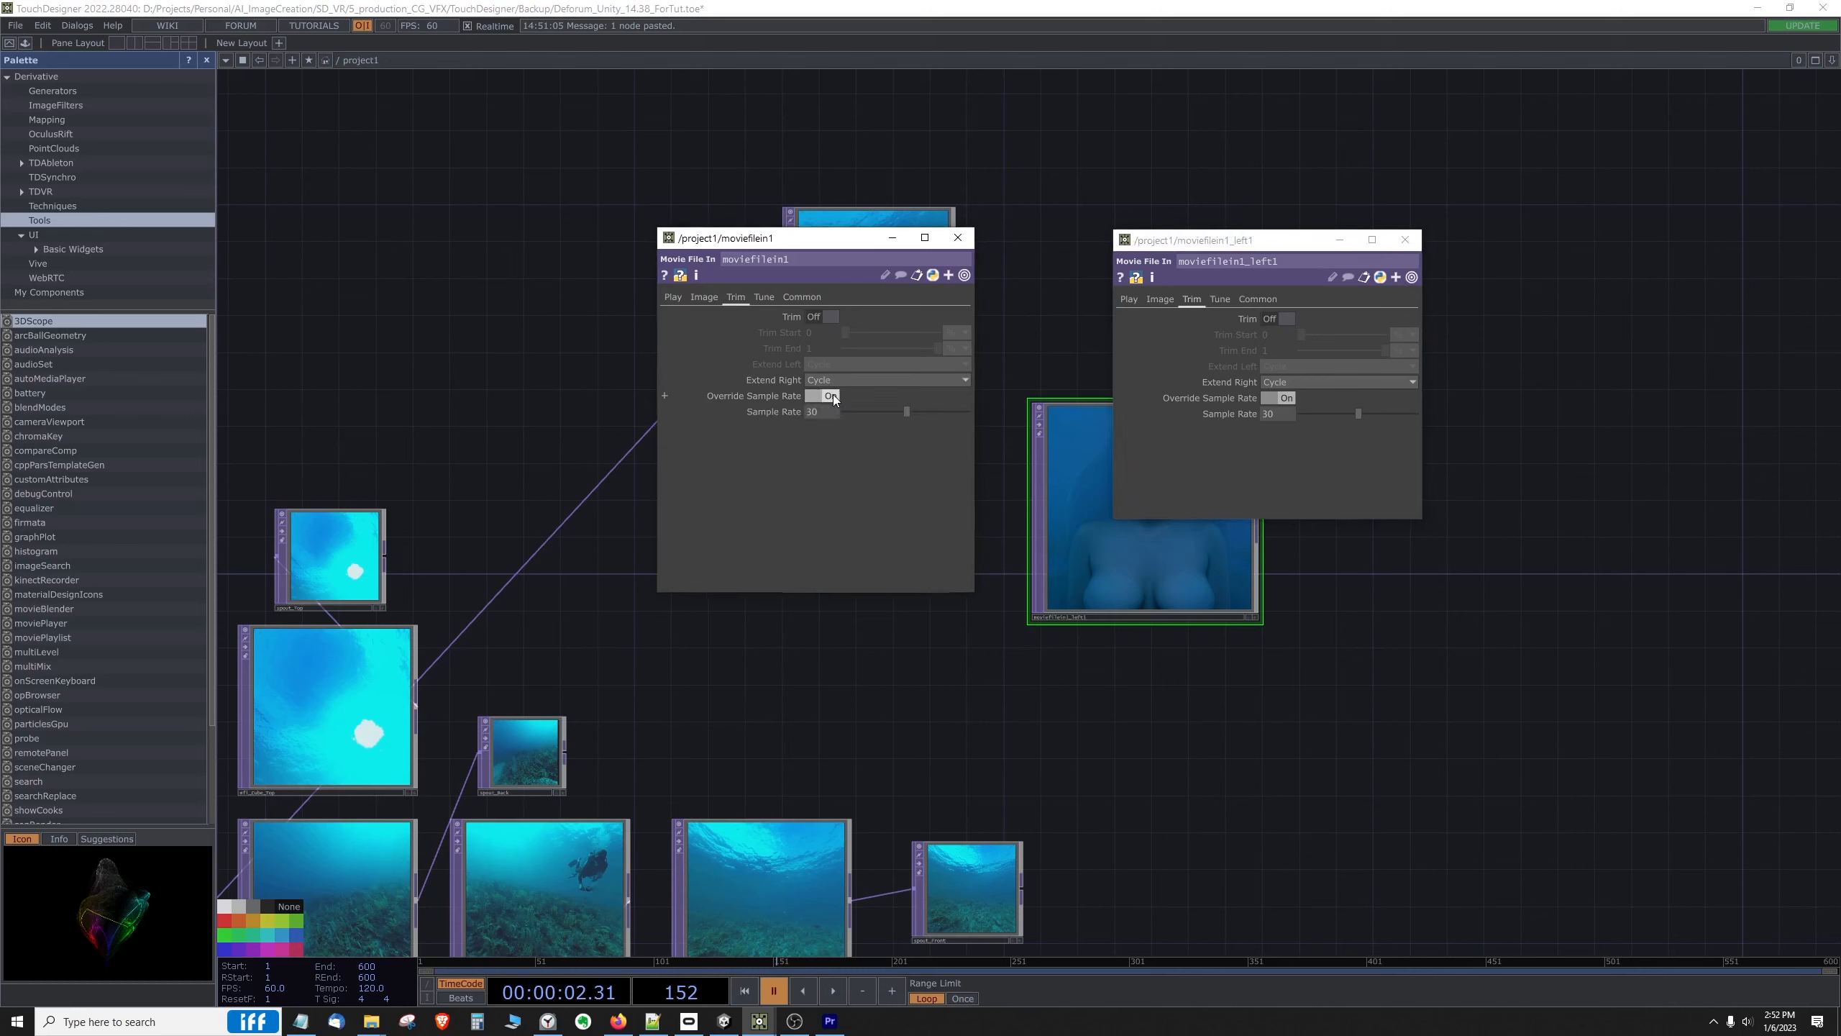
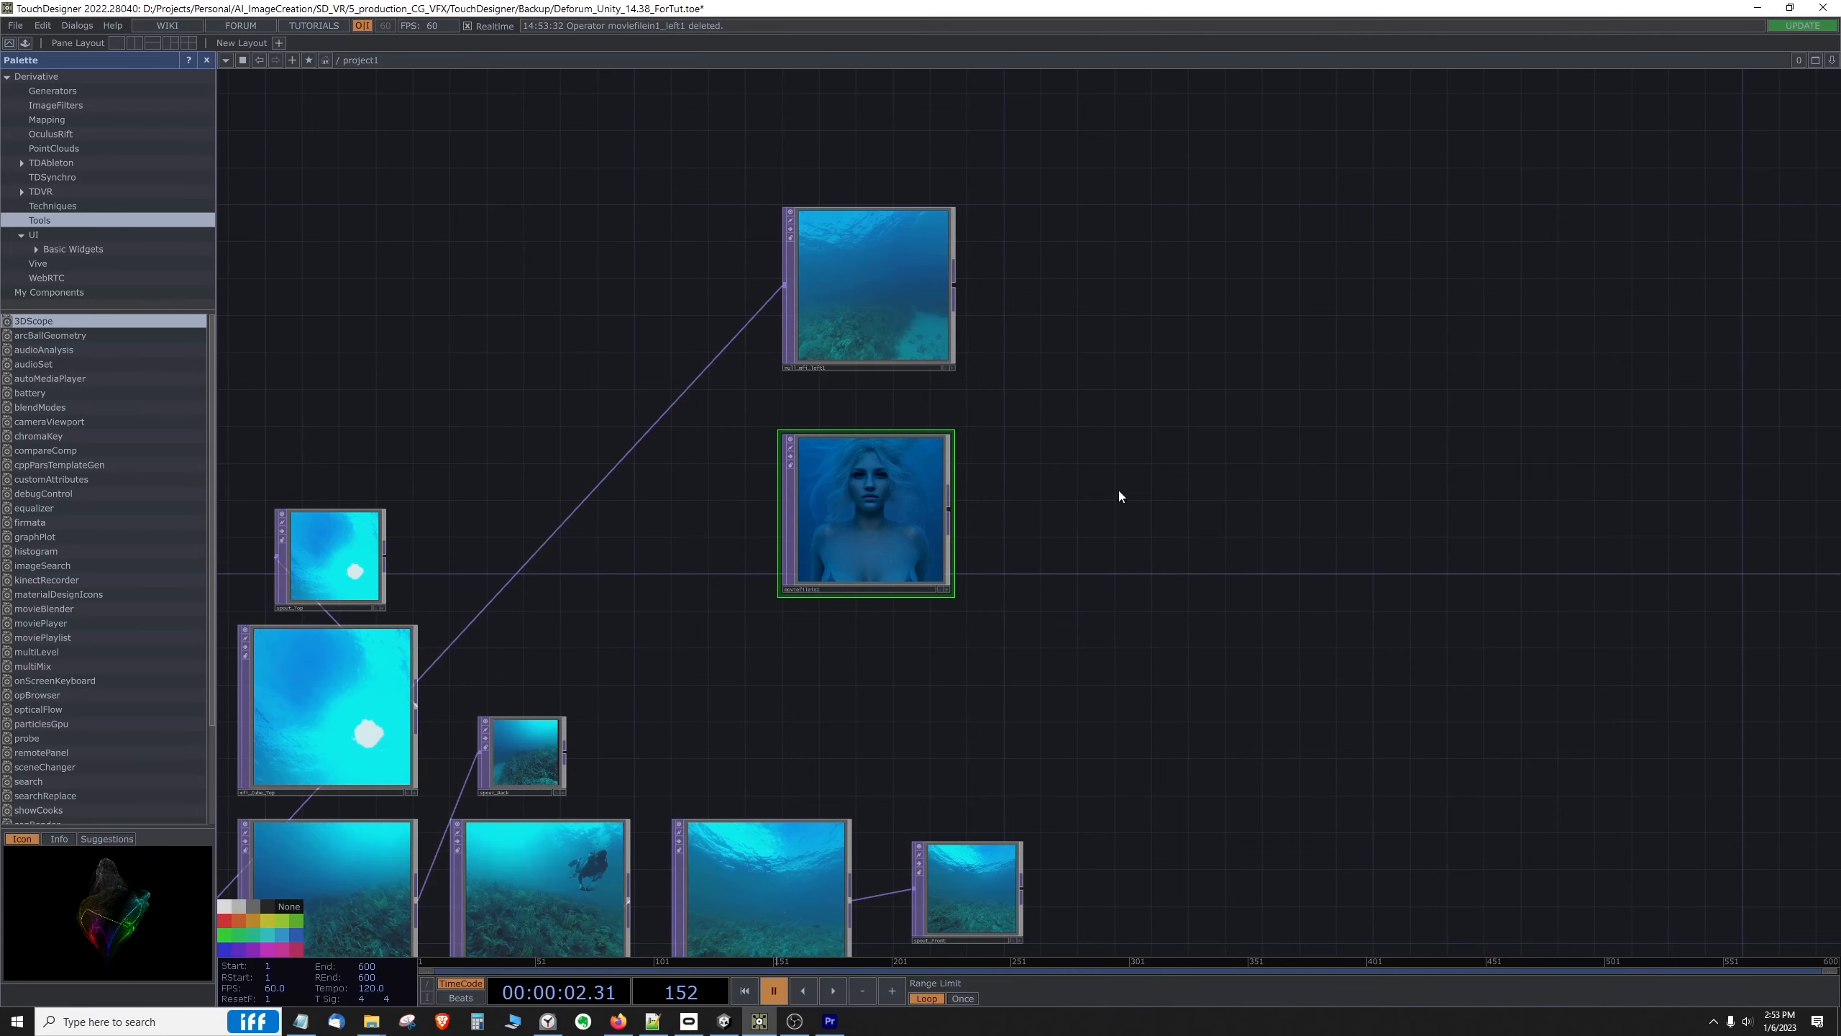
Step: Play the timeline and examine the slowed, interpolated image sequence in moviefilein1 up close
drag(1119, 489, 1124, 466)
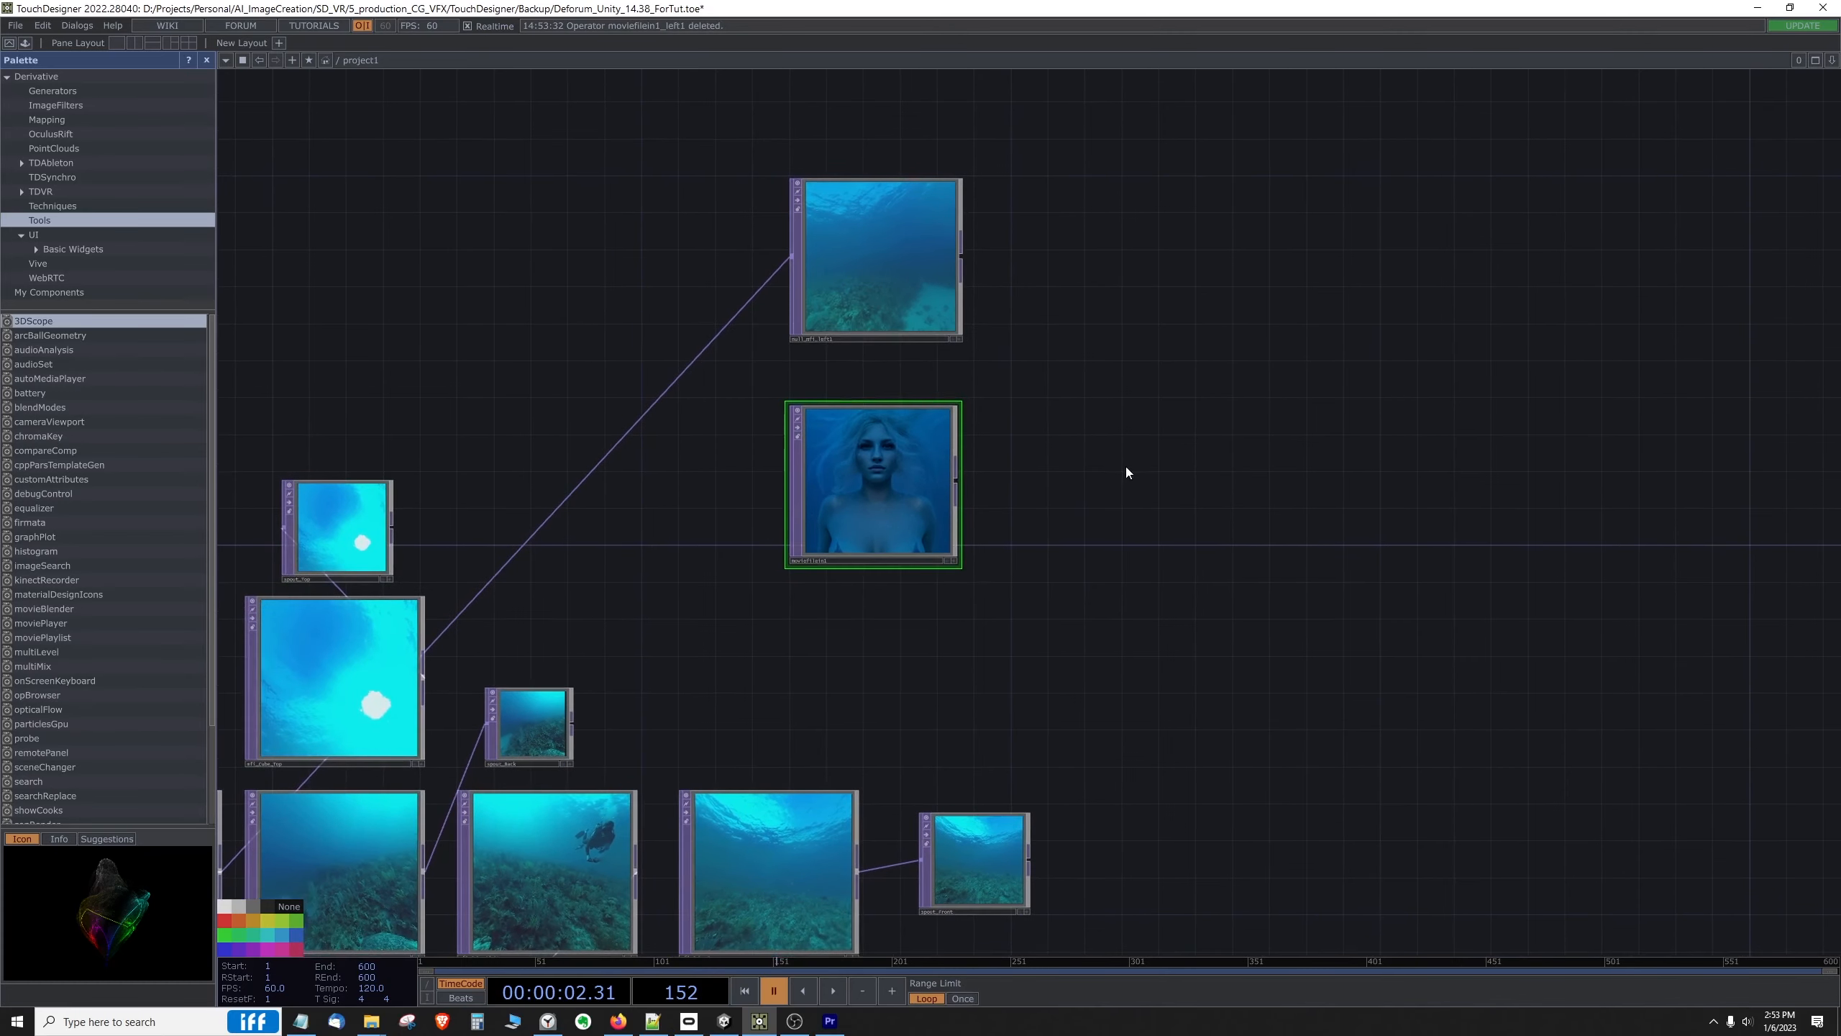
click(829, 993)
scroll(892, 617, up, 4)
drag(892, 619, 927, 791)
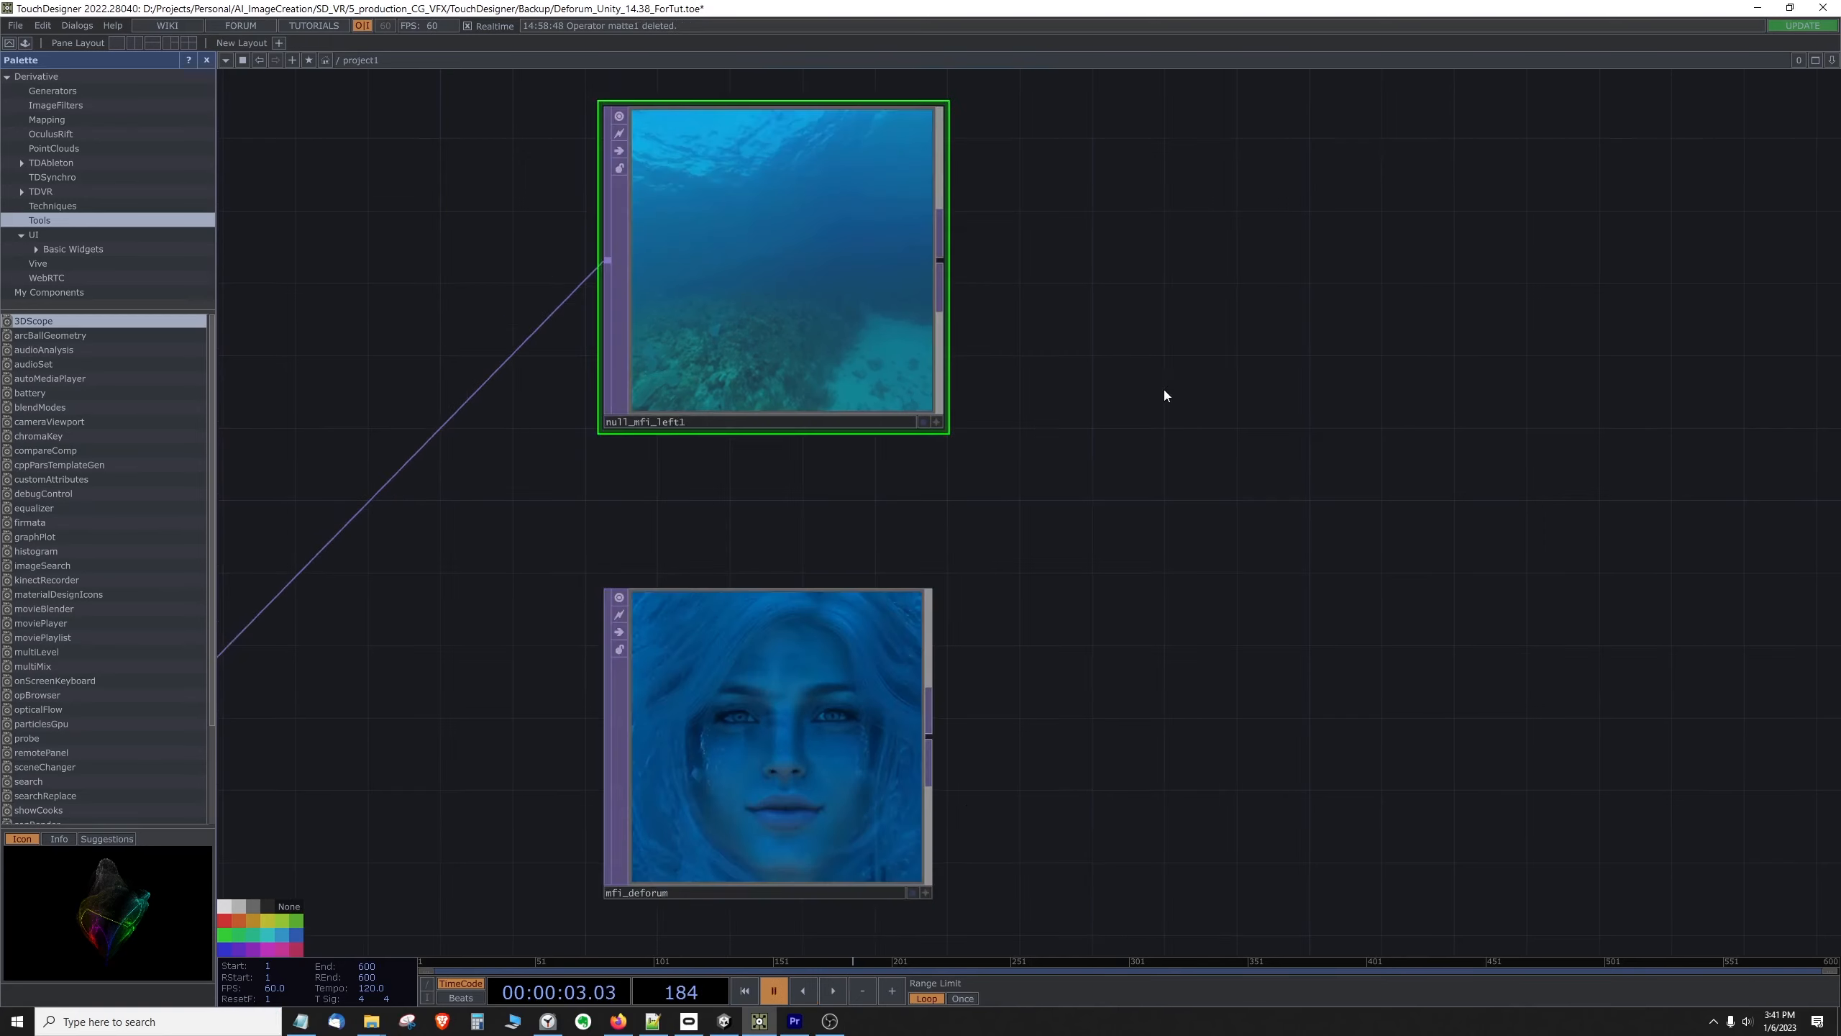
scroll(1163, 390, down, 3)
scroll(1162, 392, up, 3)
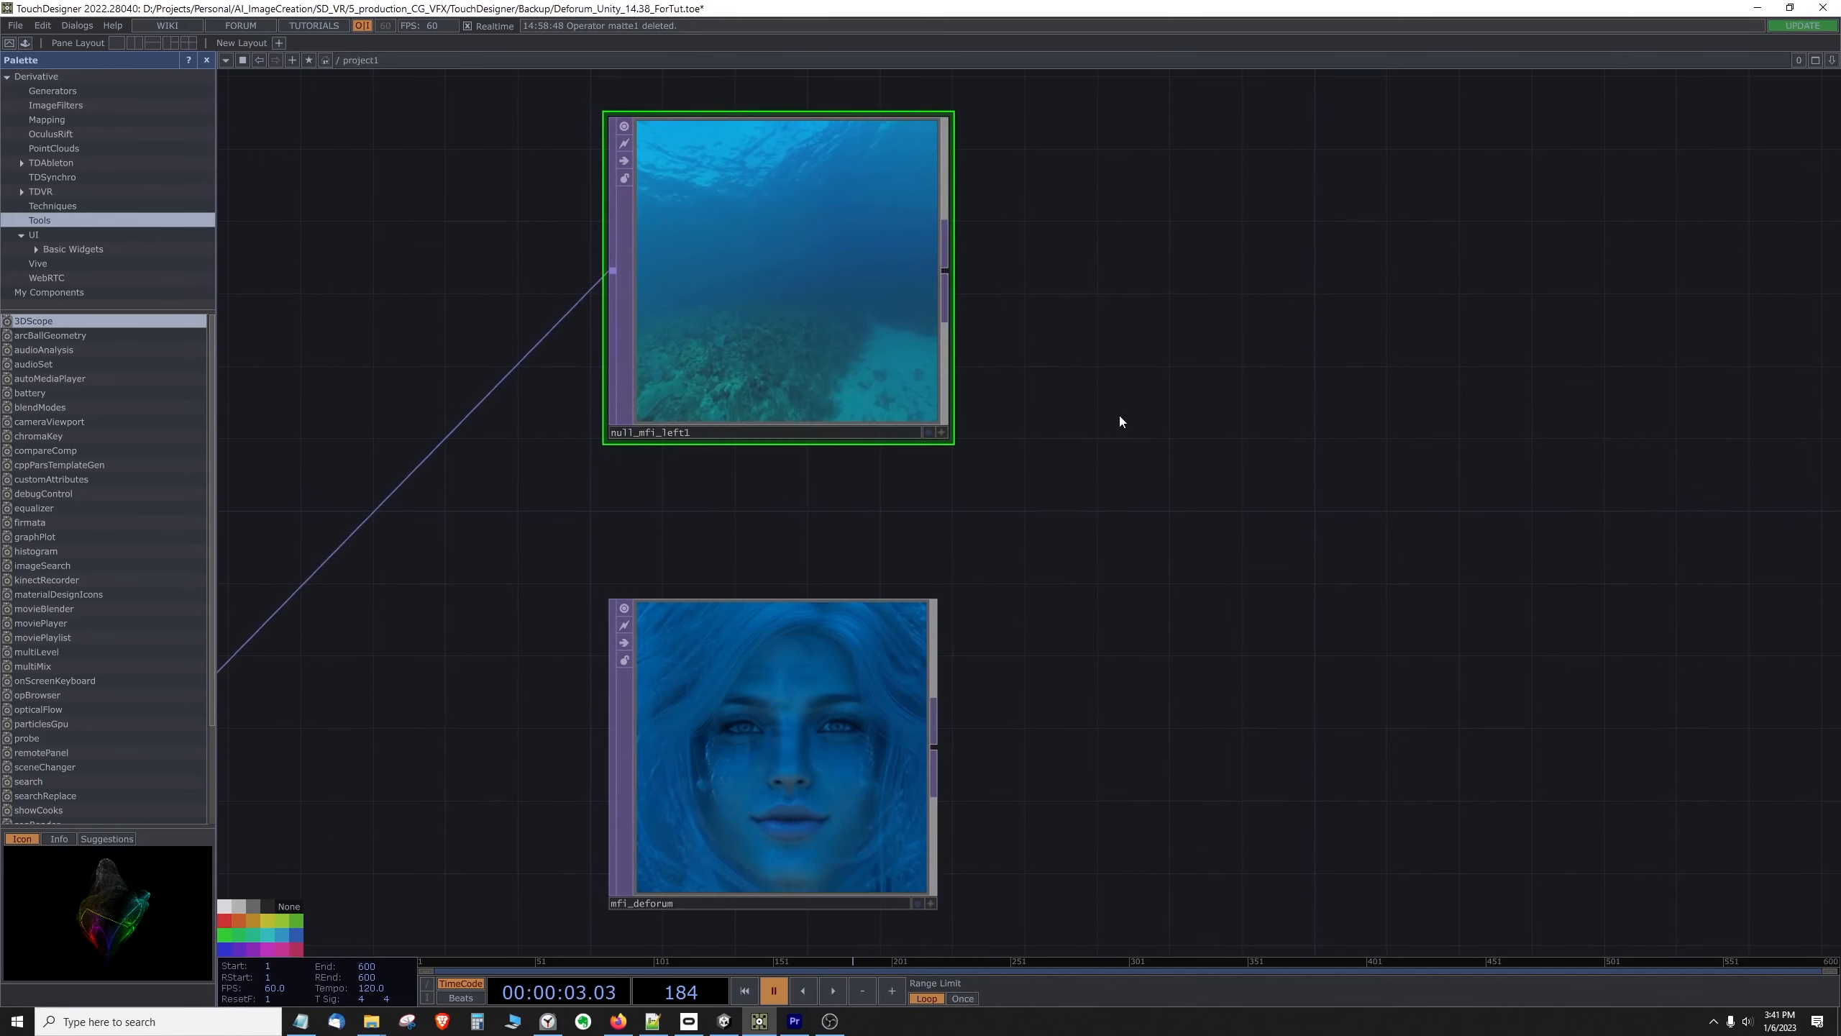
Step: Move the mfi_deforum node into the open area ahead of null_mfi_left1 and preview its playback briefly
drag(798, 689, 797, 580)
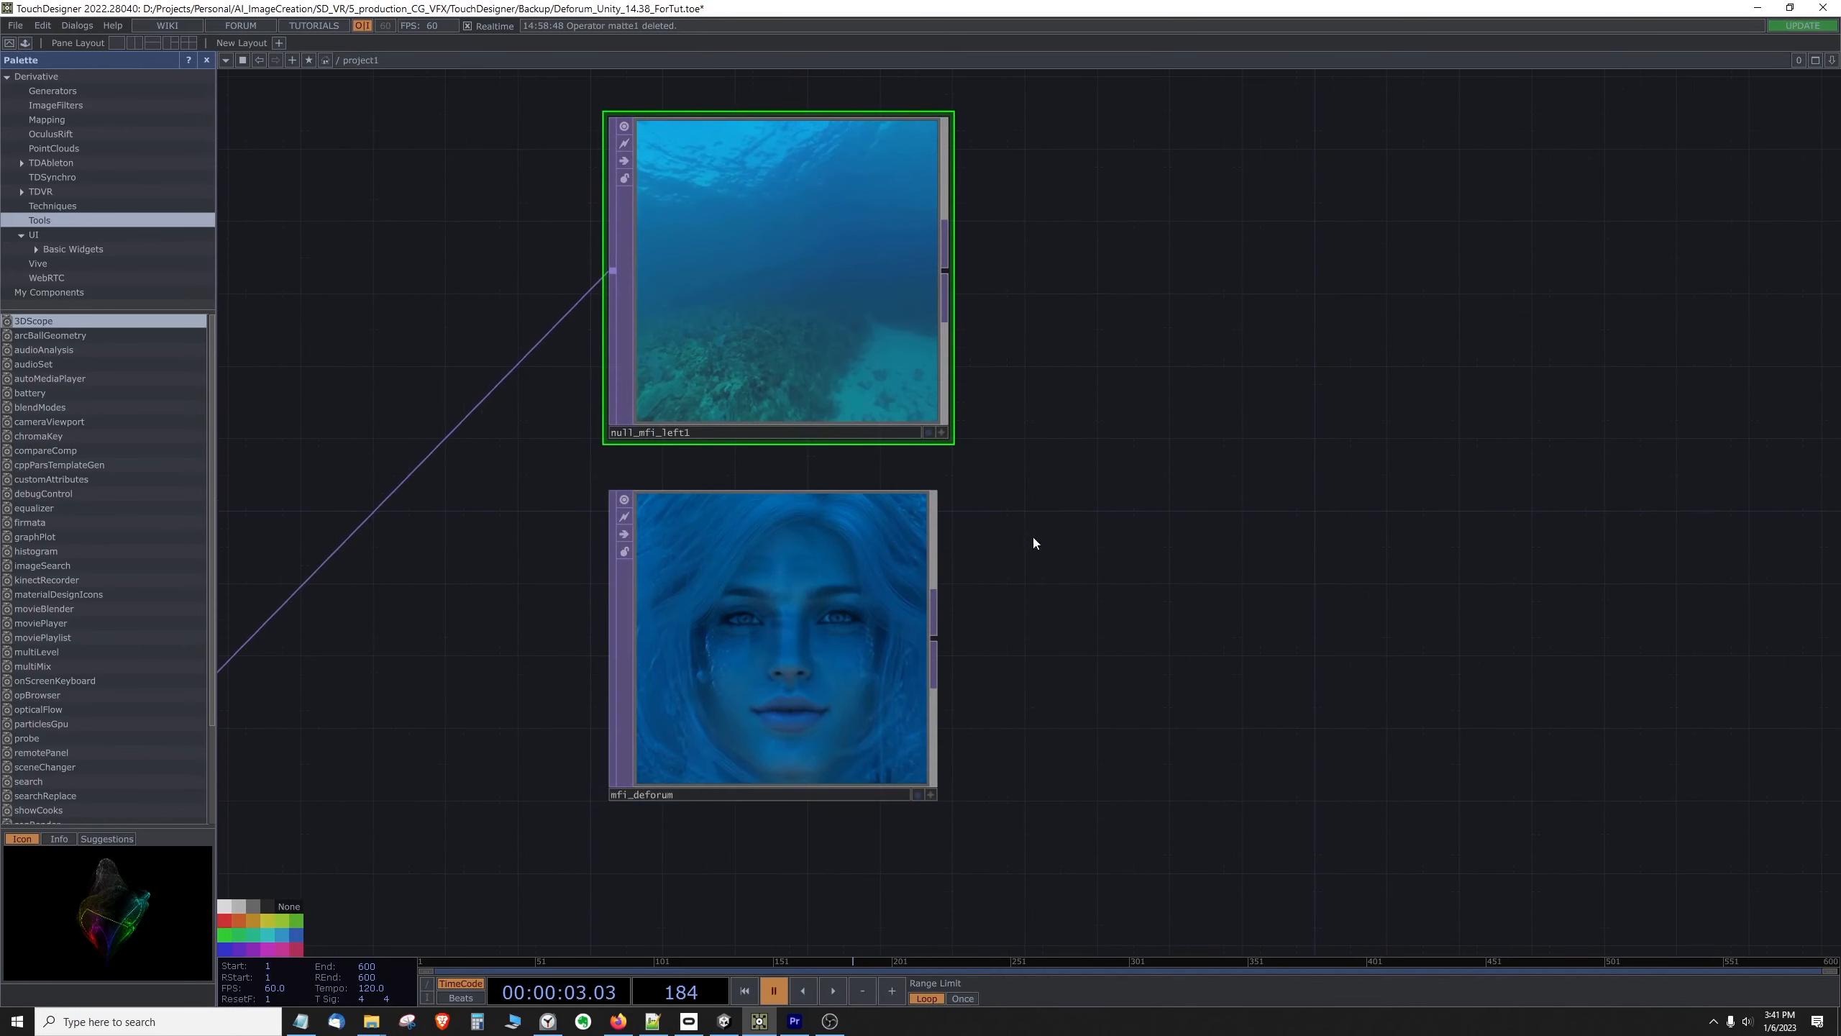
drag(944, 800, 957, 813)
drag(1150, 314, 1248, 400)
scroll(1096, 343, down, 3)
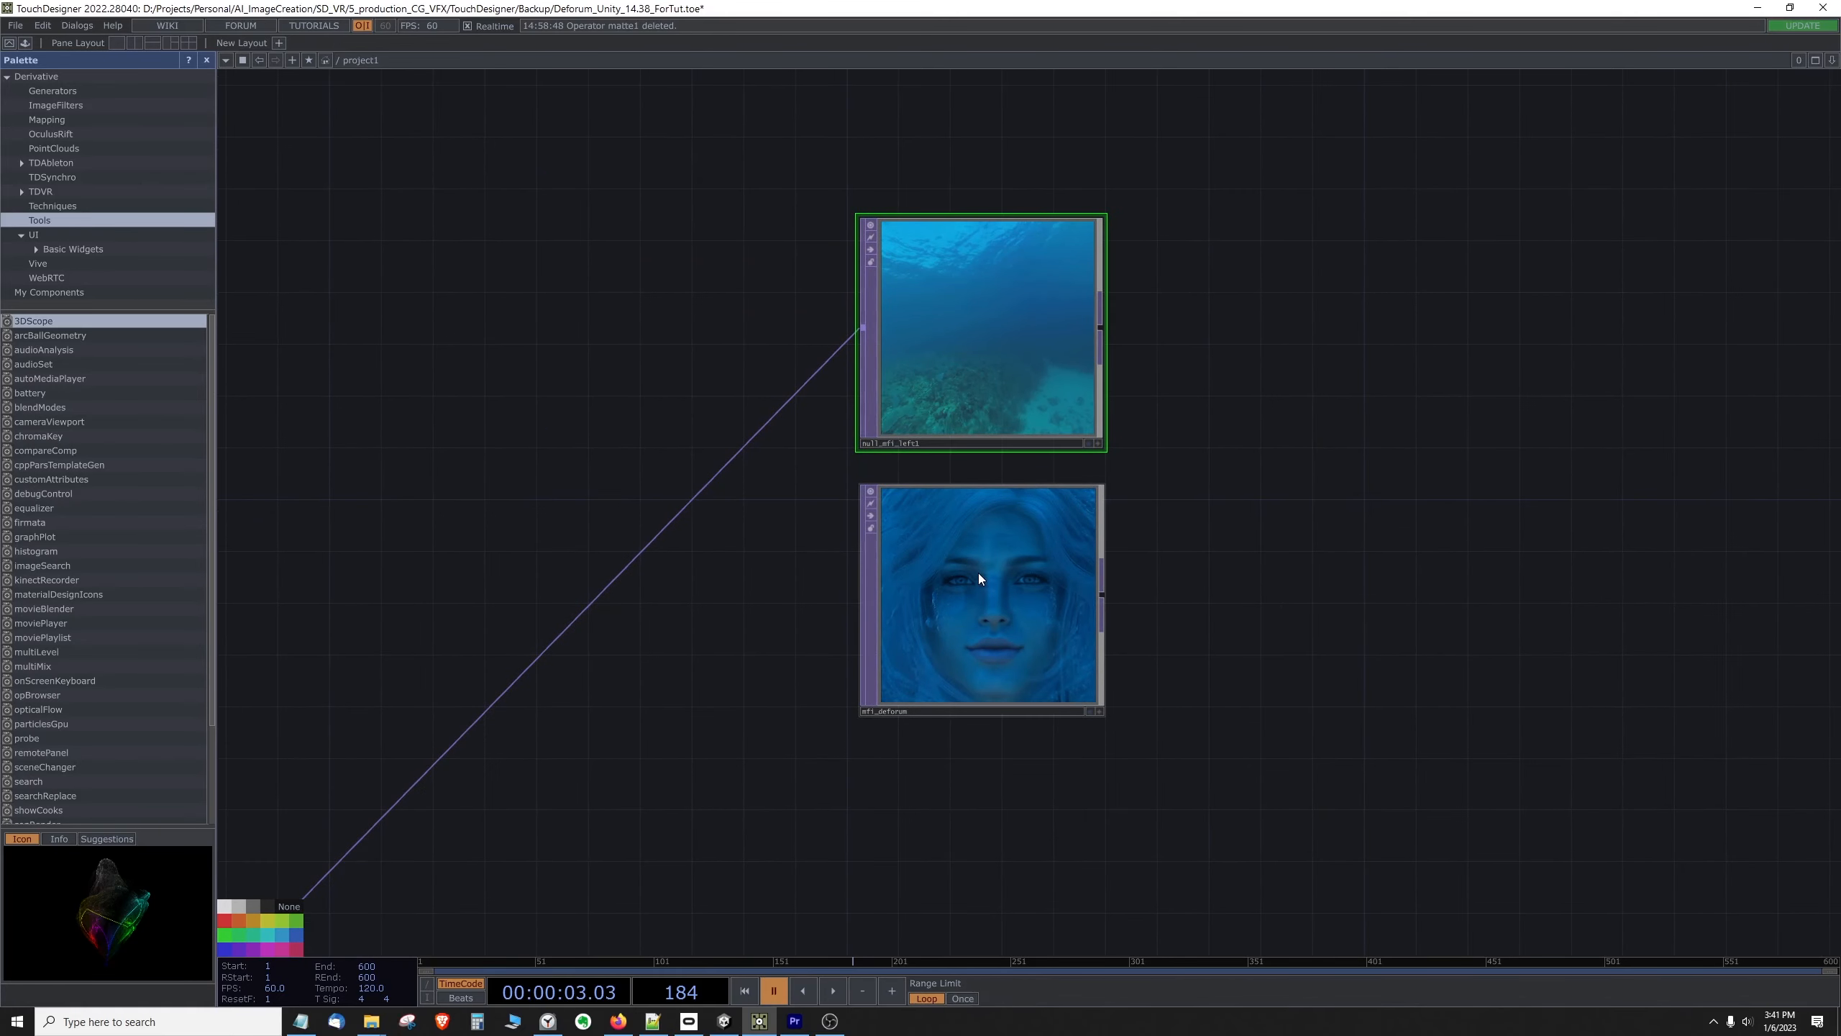
mouse_move(998, 591)
mouse_down()
mouse_move(920, 607)
mouse_move(999, 594)
mouse_up()
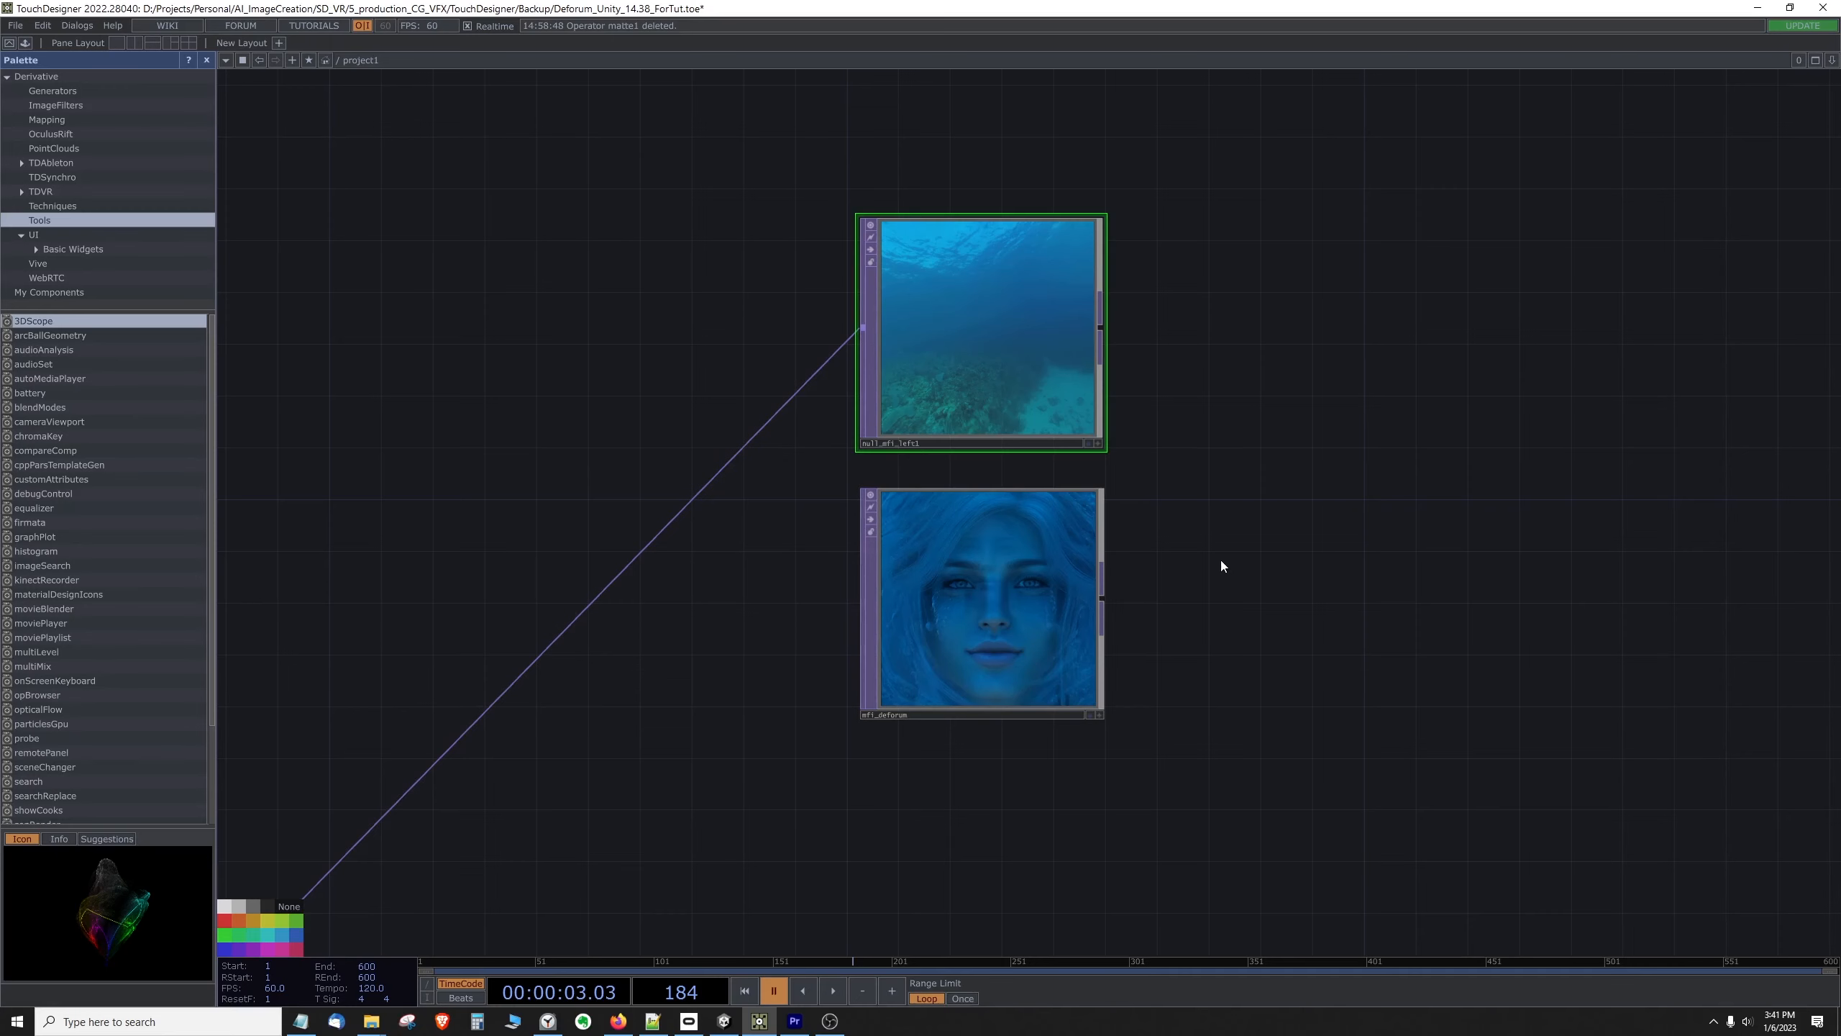
drag(1412, 546, 1763, 558)
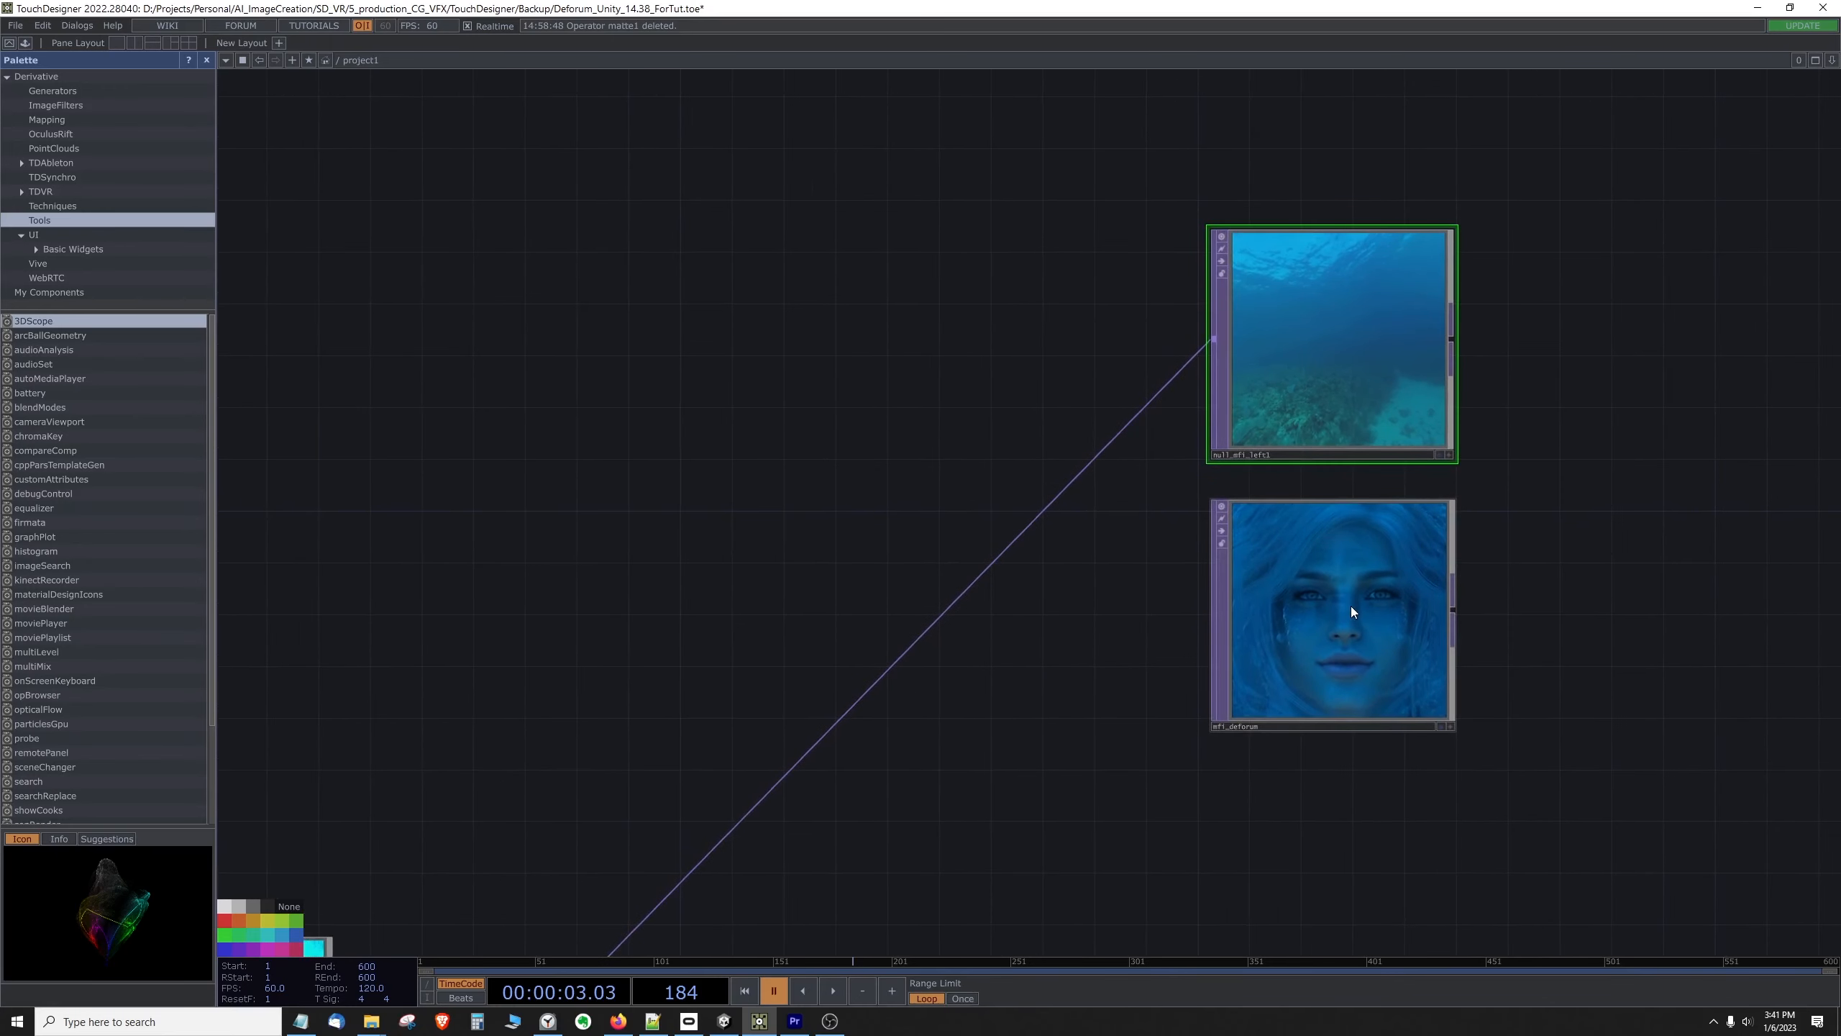
drag(1351, 605, 652, 502)
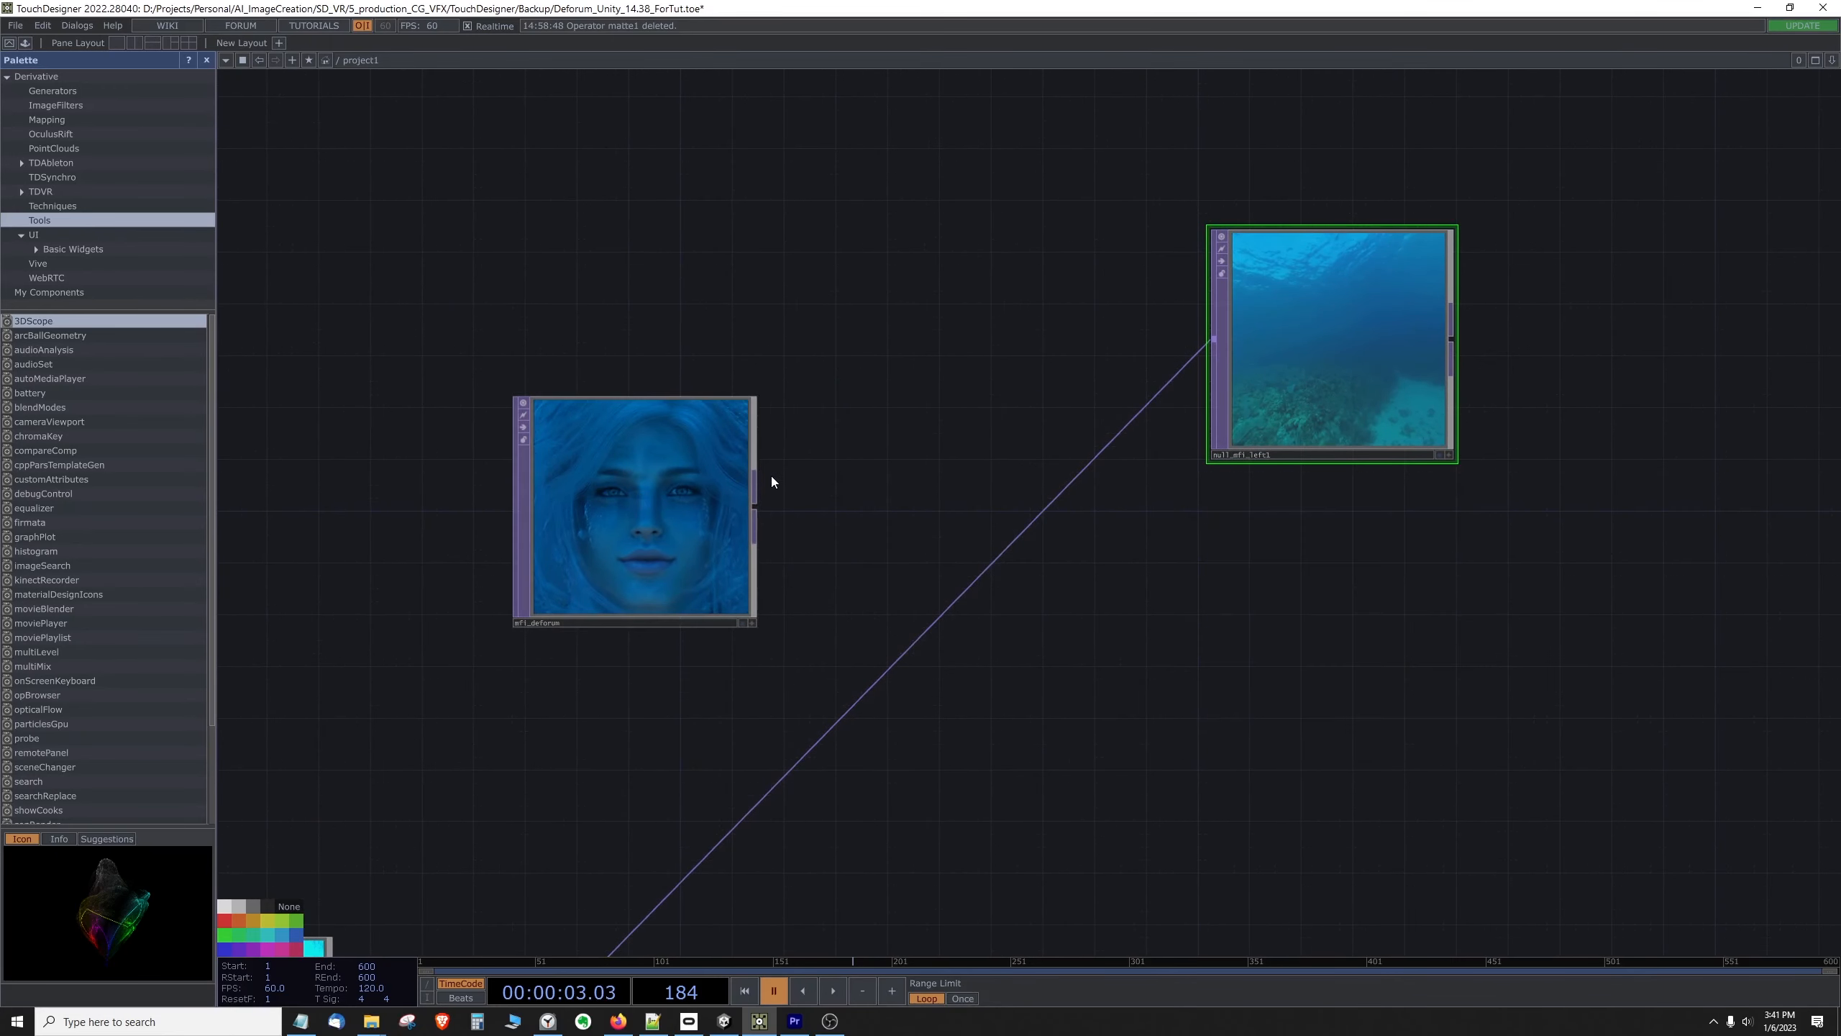
drag(915, 395, 1007, 399)
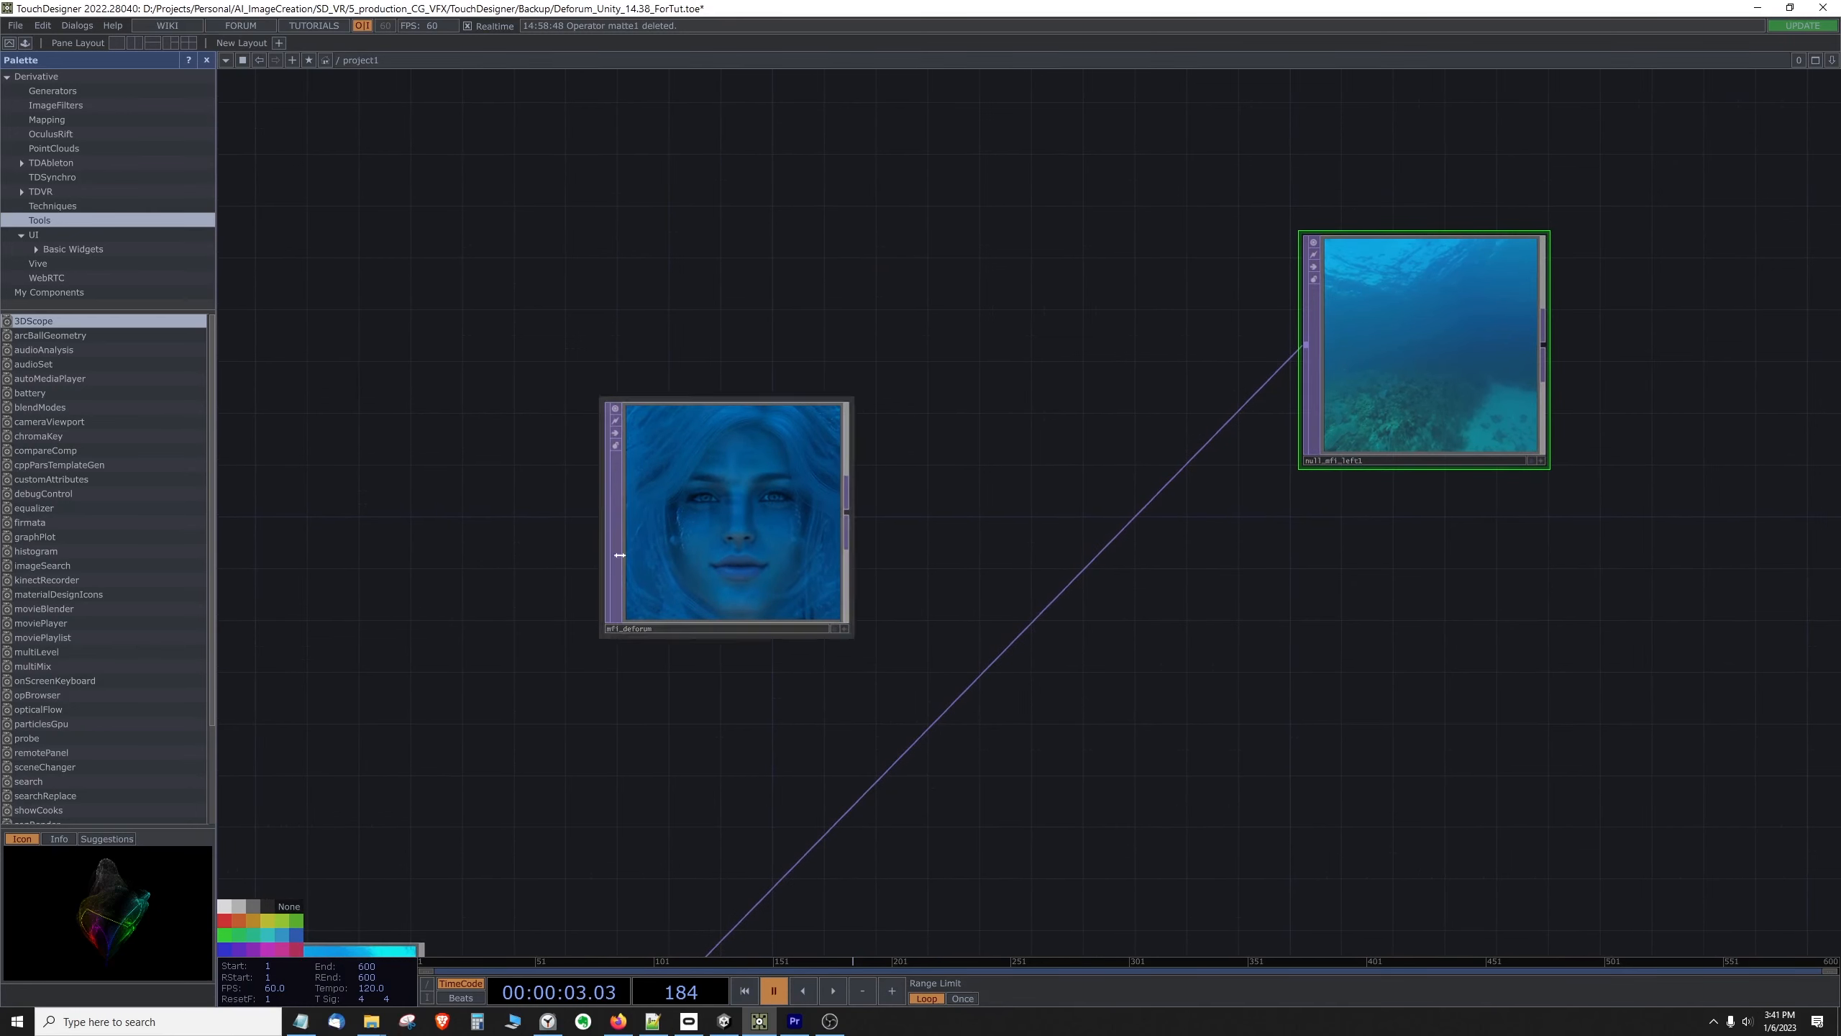
click(833, 992)
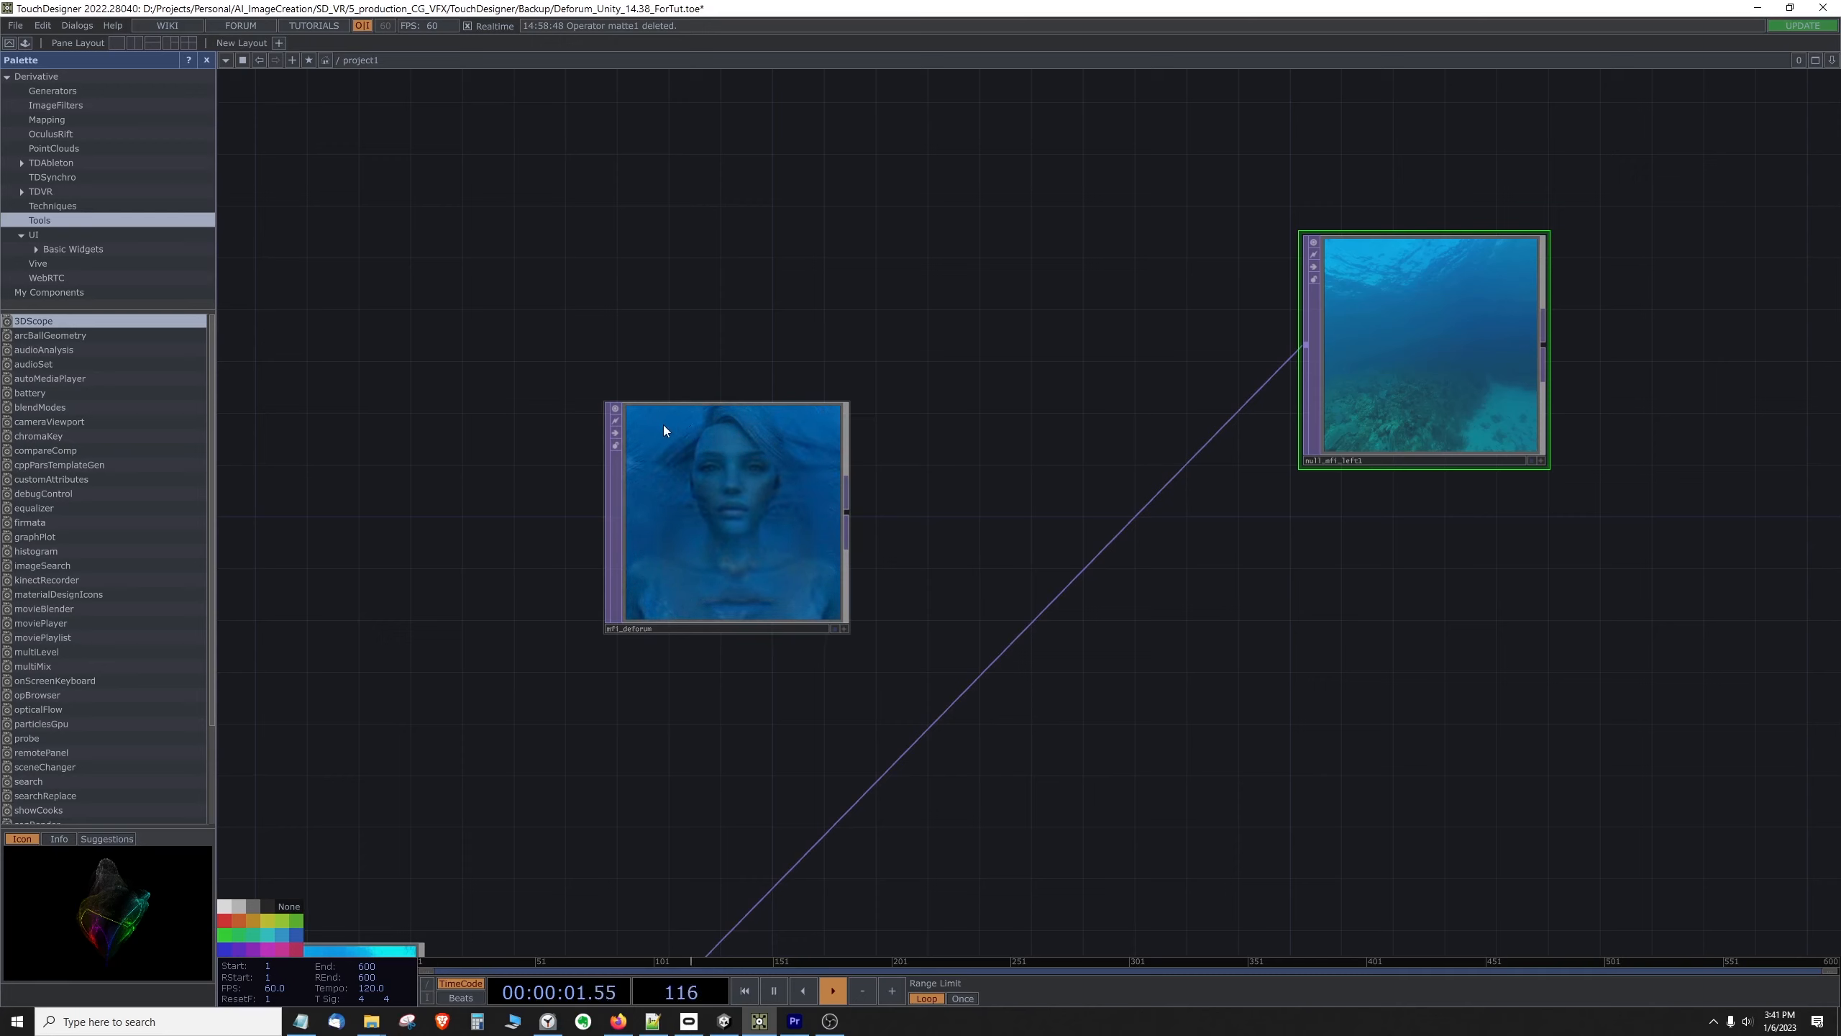
click(773, 991)
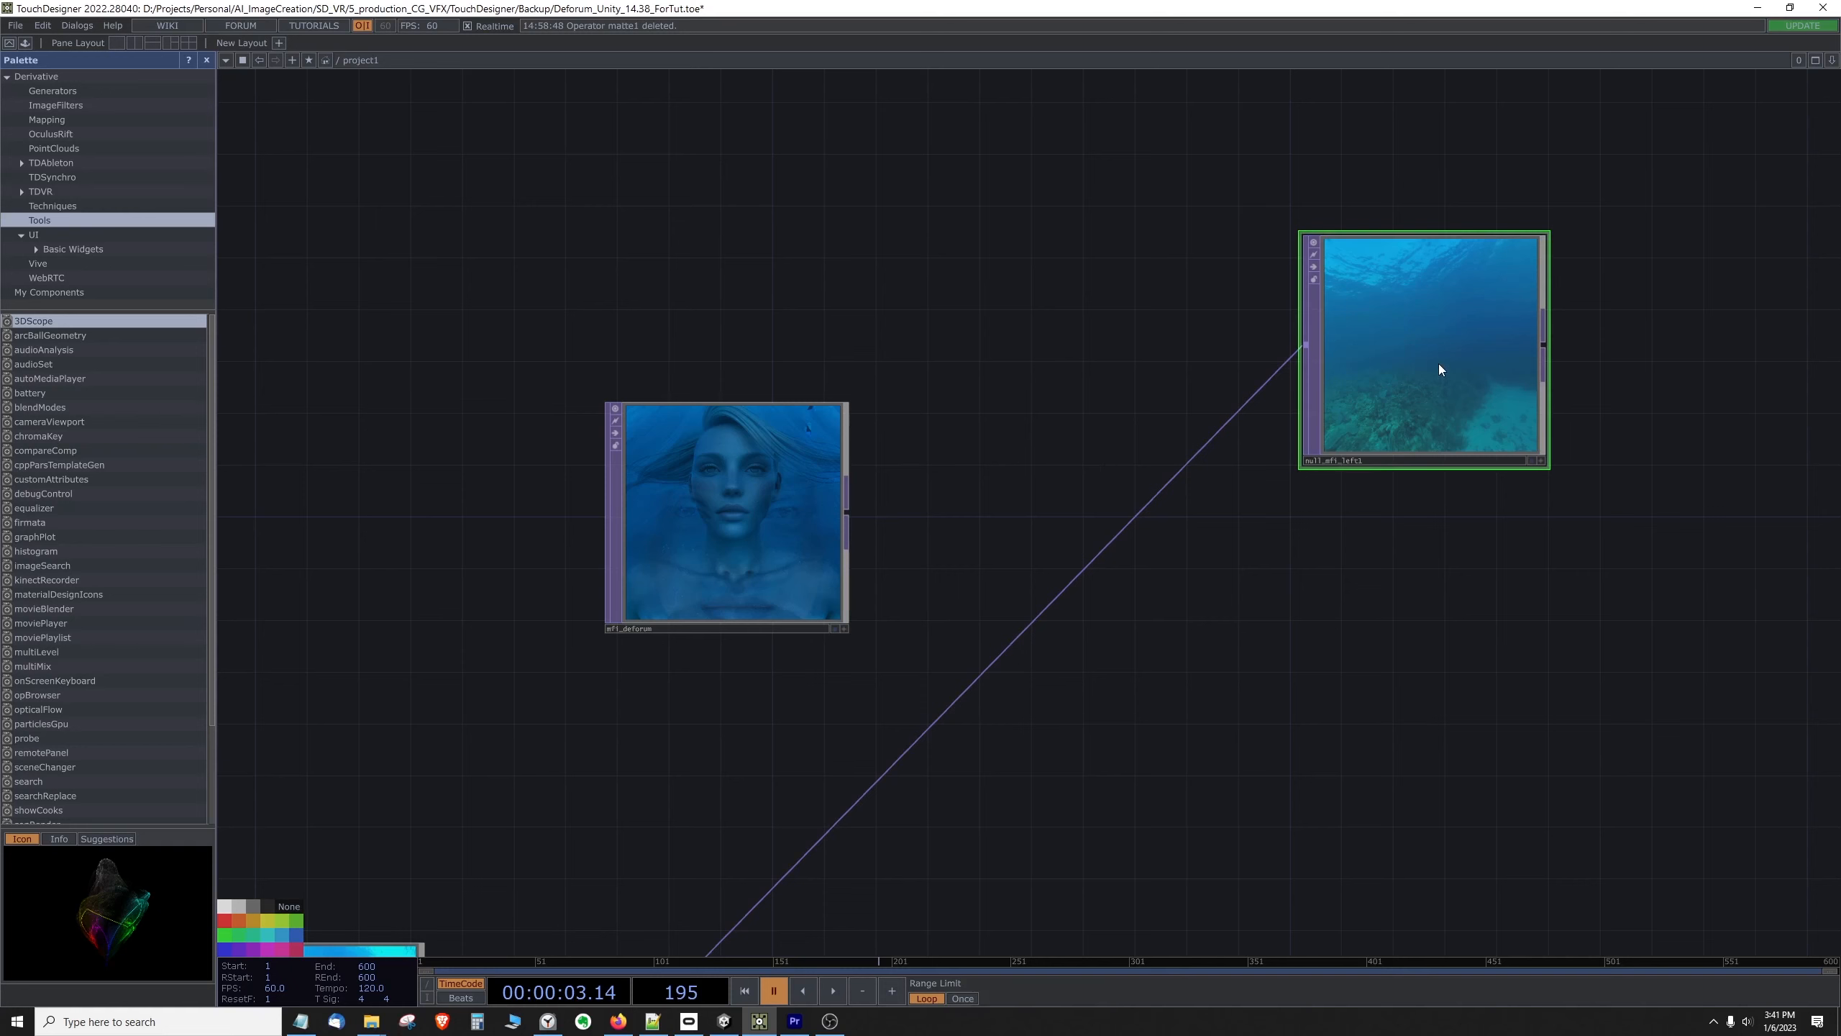
Step: Shift mfi_deforum up to make room, duplicate it directly below, and rename the copy mfi_deforum_depth
drag(962, 505, 963, 445)
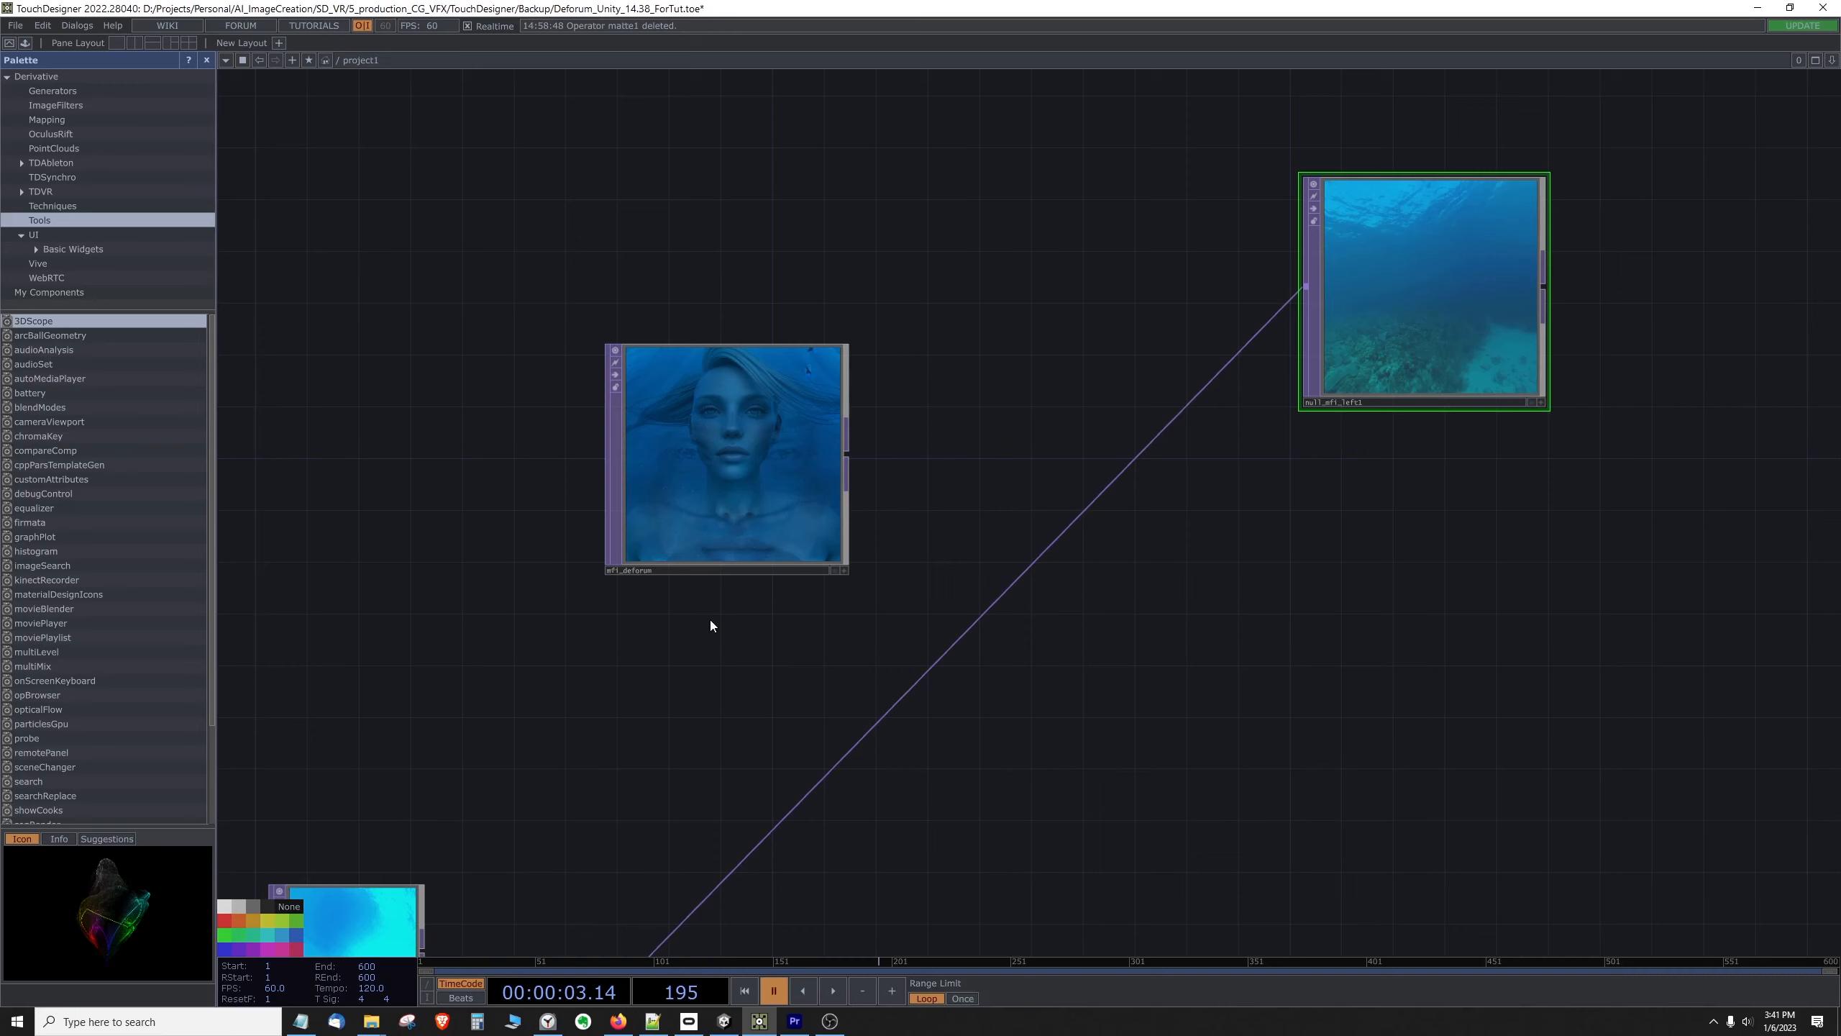
drag(713, 479, 711, 415)
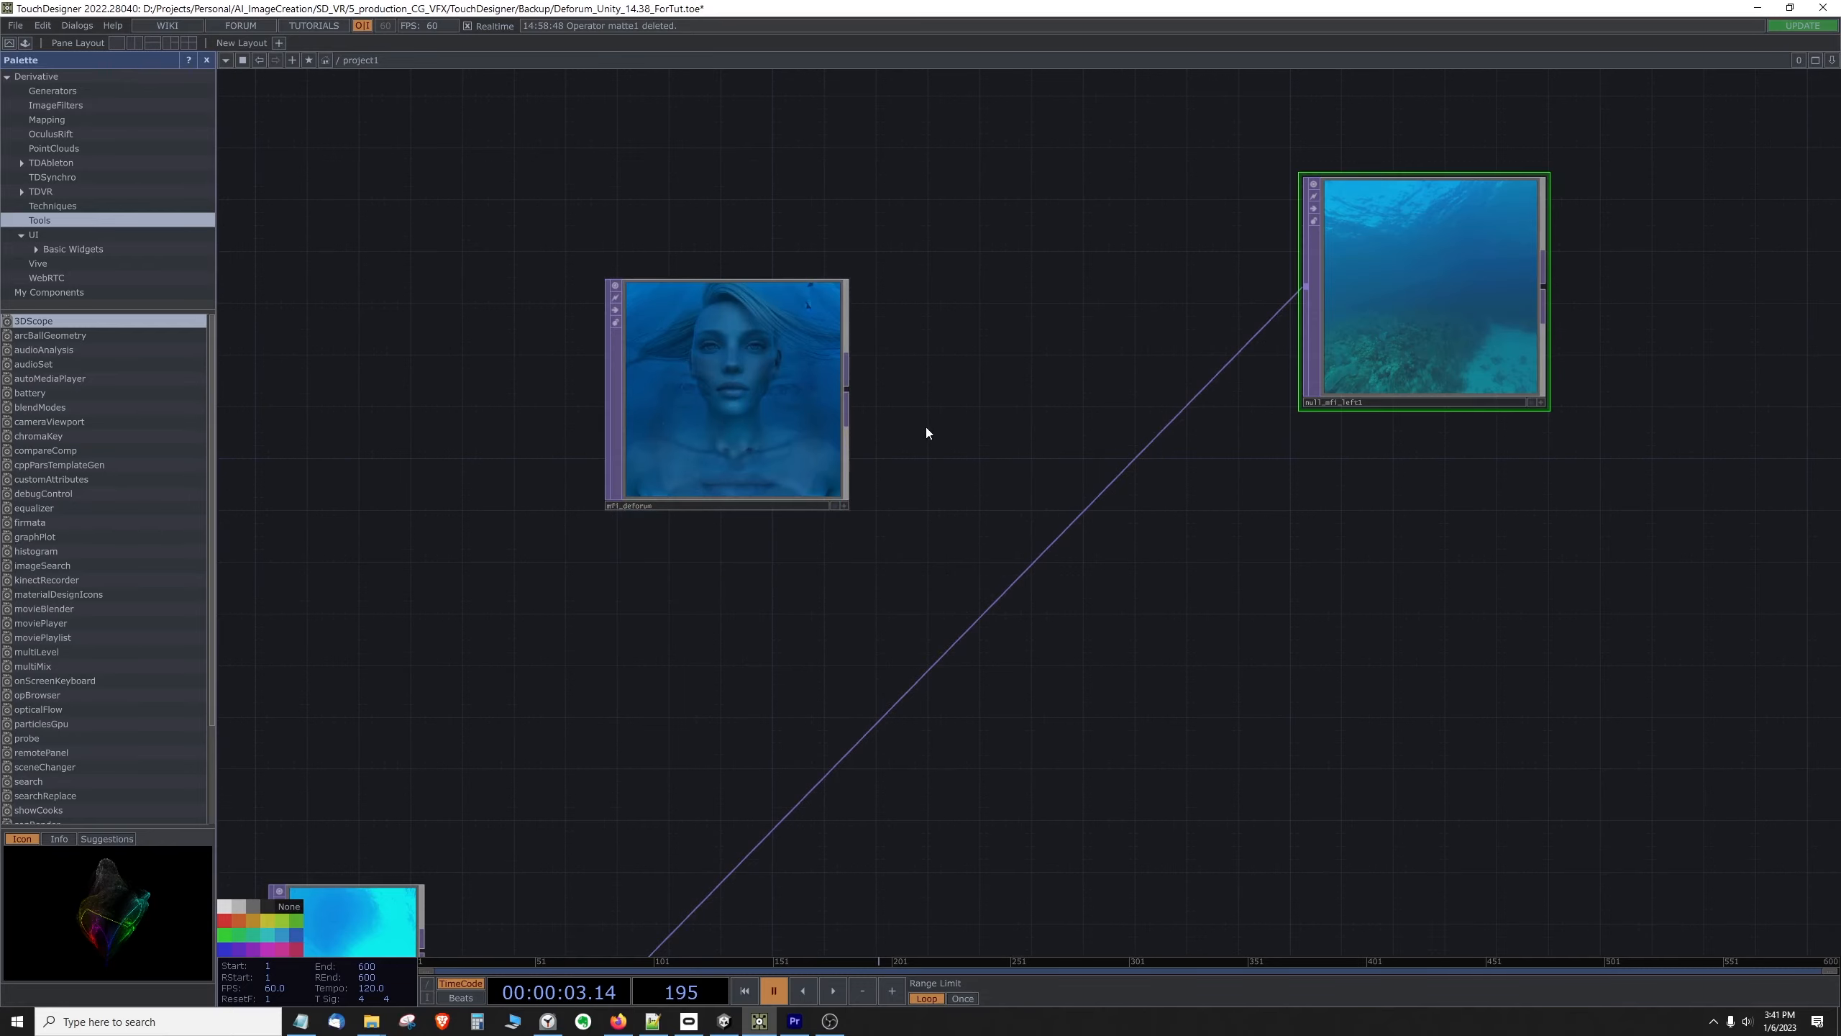
click(755, 418)
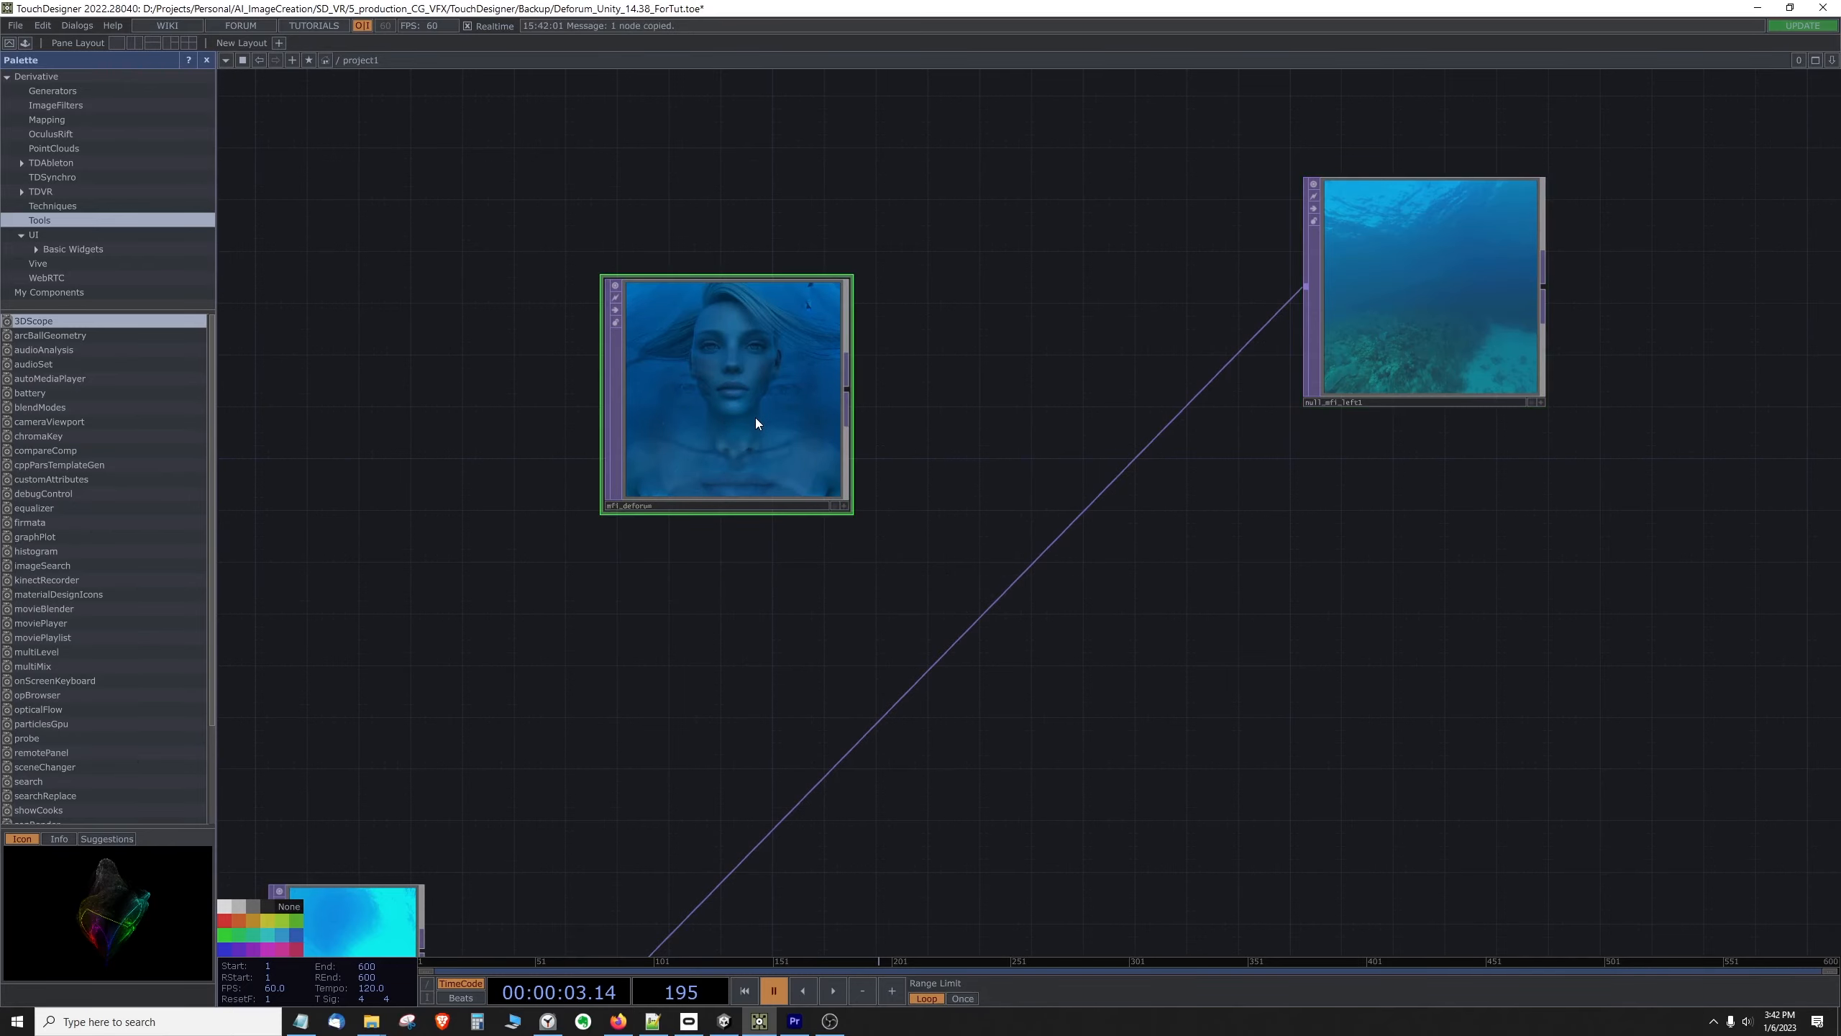
key(ctrl+v)
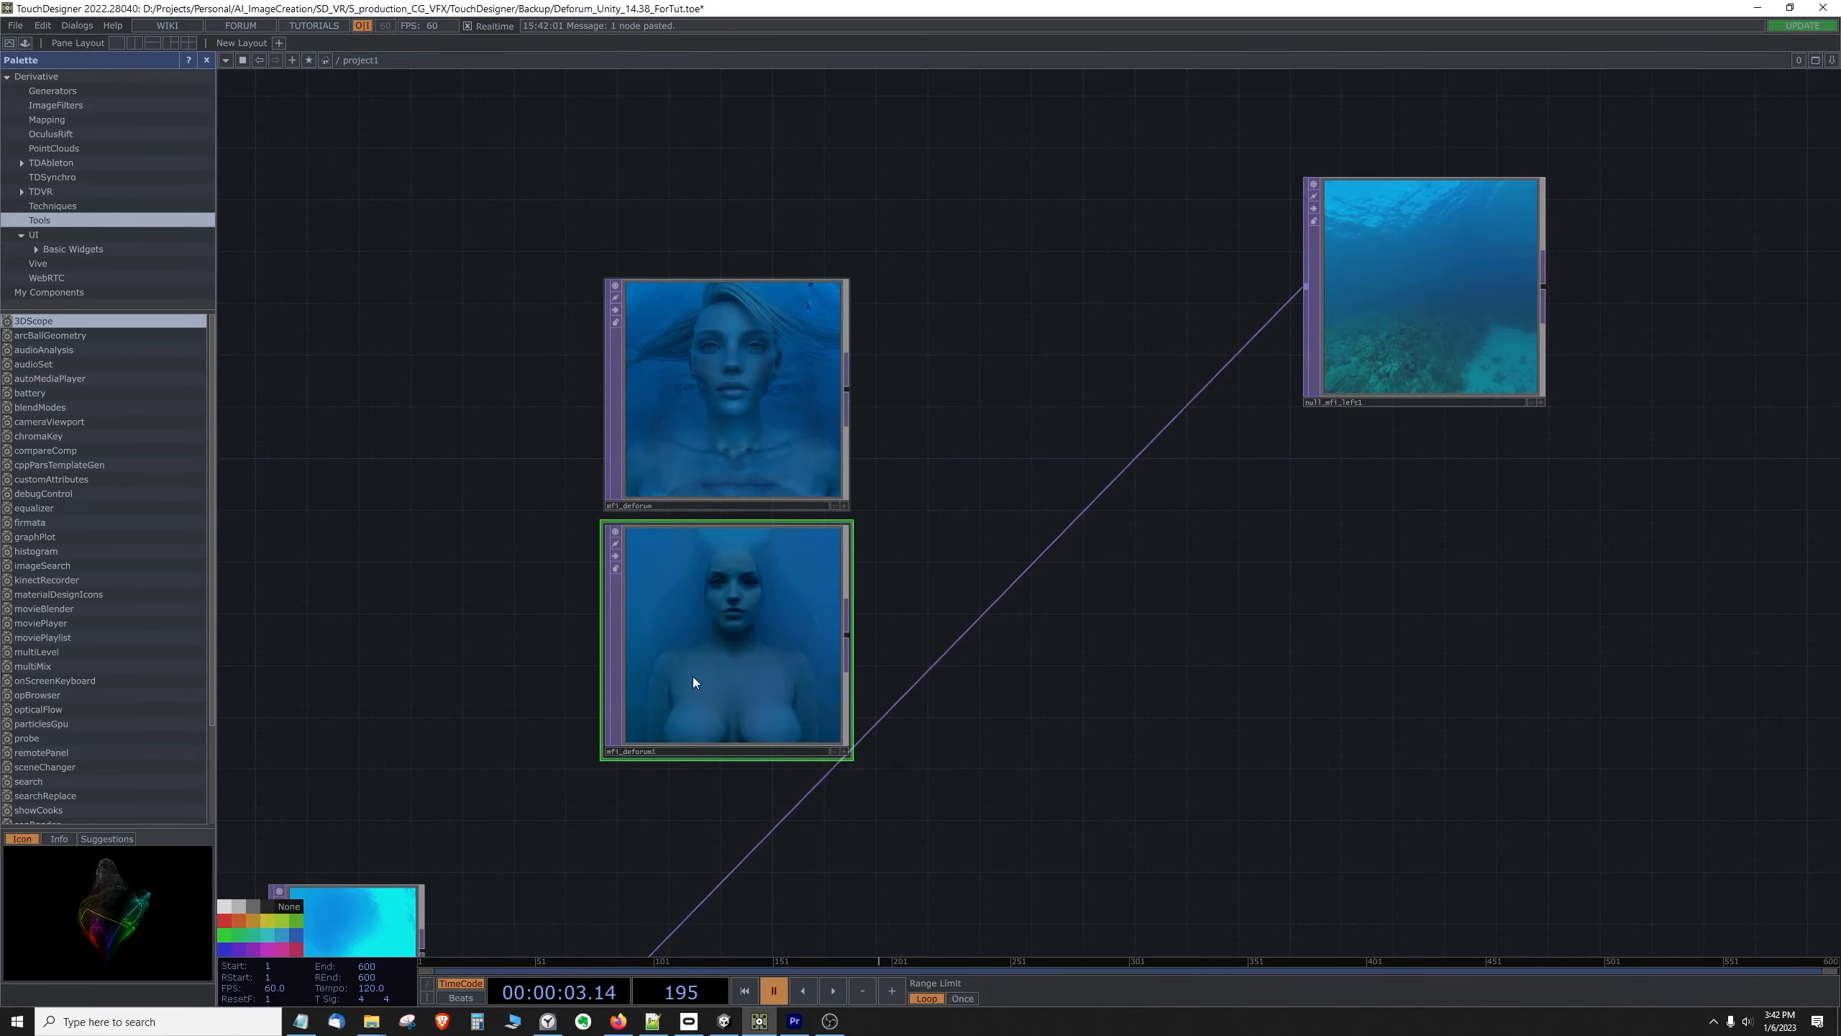
double_click(645, 752)
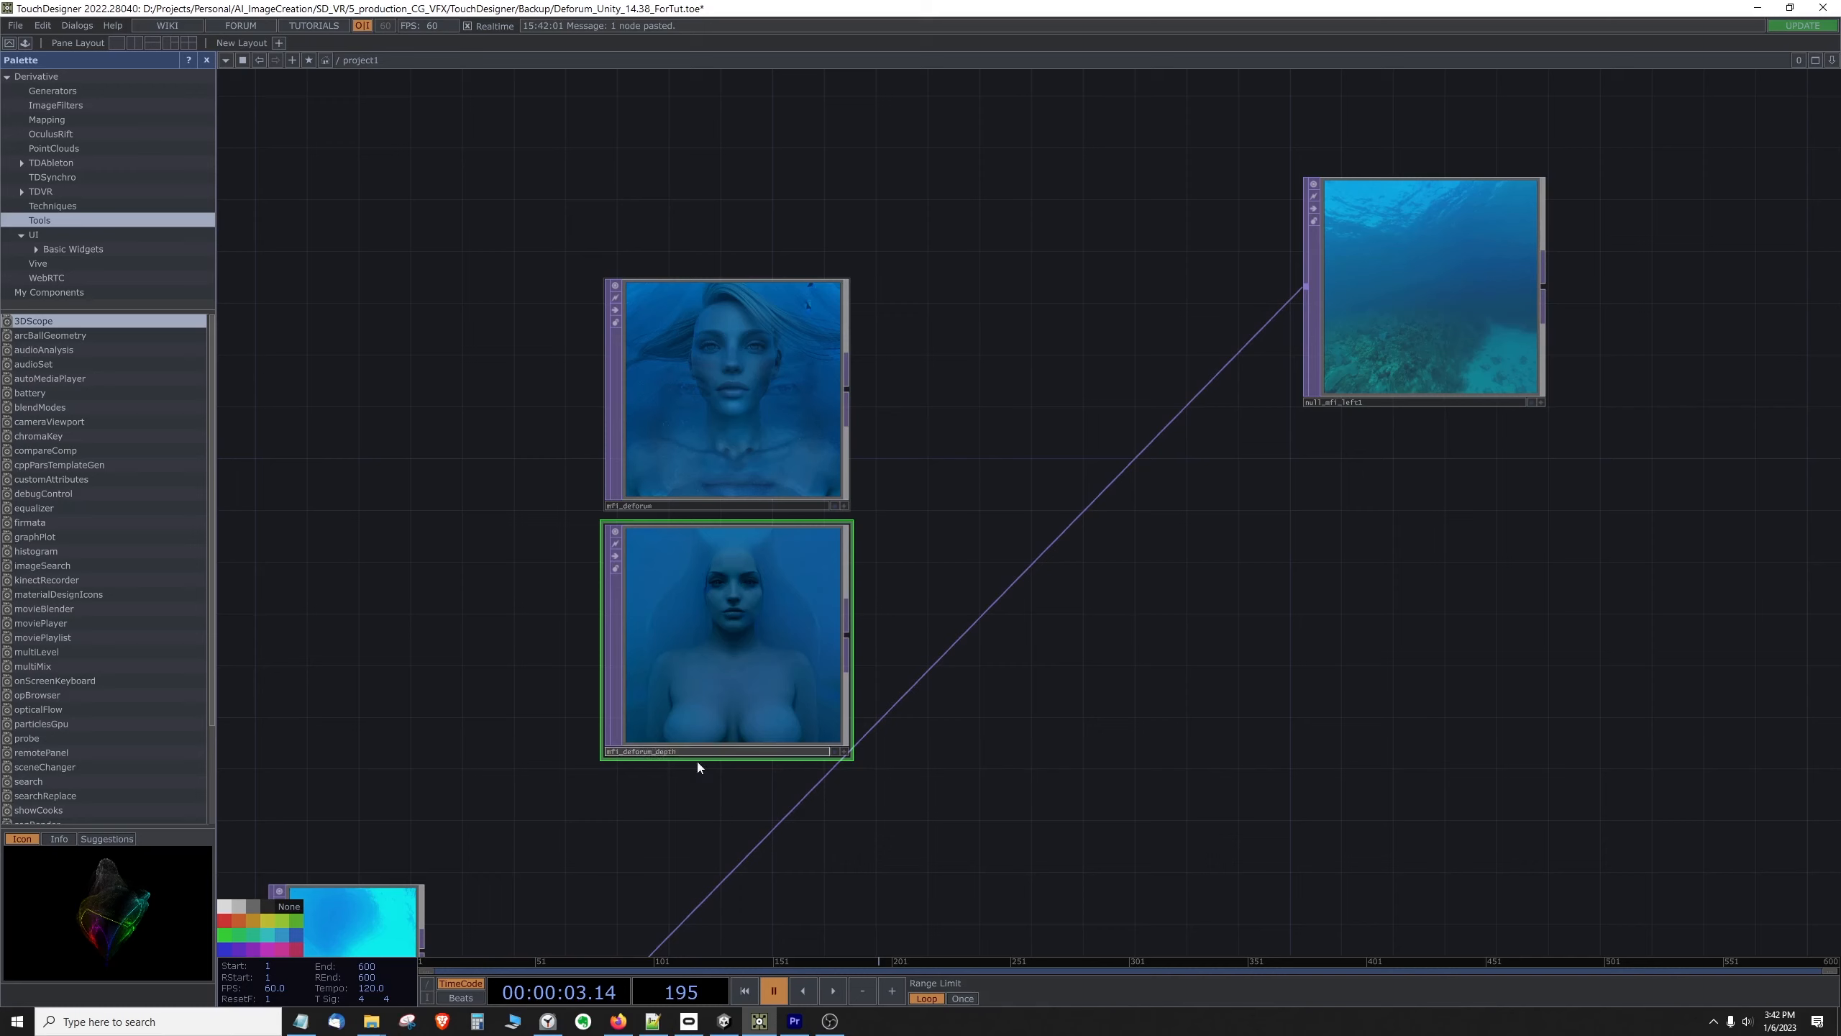
click(706, 789)
Step: Load a depth image from the Depth folder inside deforum/output/b as the source file of mfi_deforum_depth
right_click(722, 628)
click(756, 553)
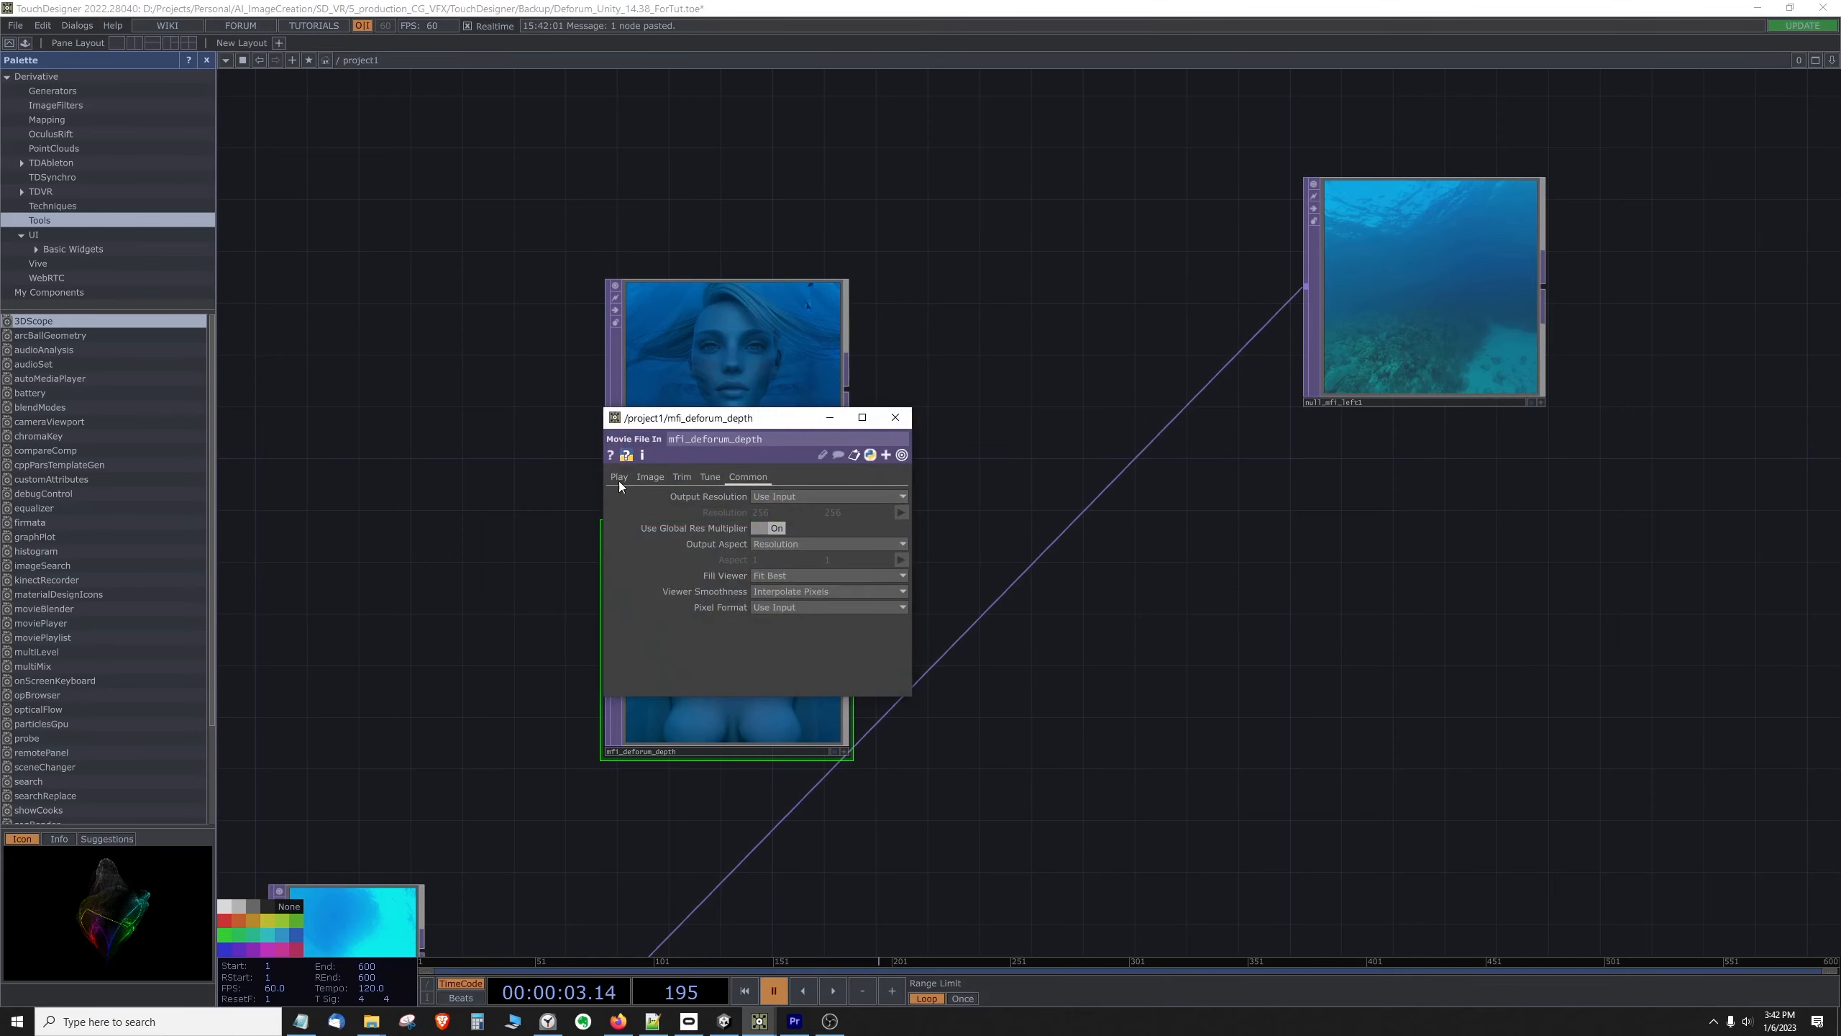
click(618, 477)
click(902, 497)
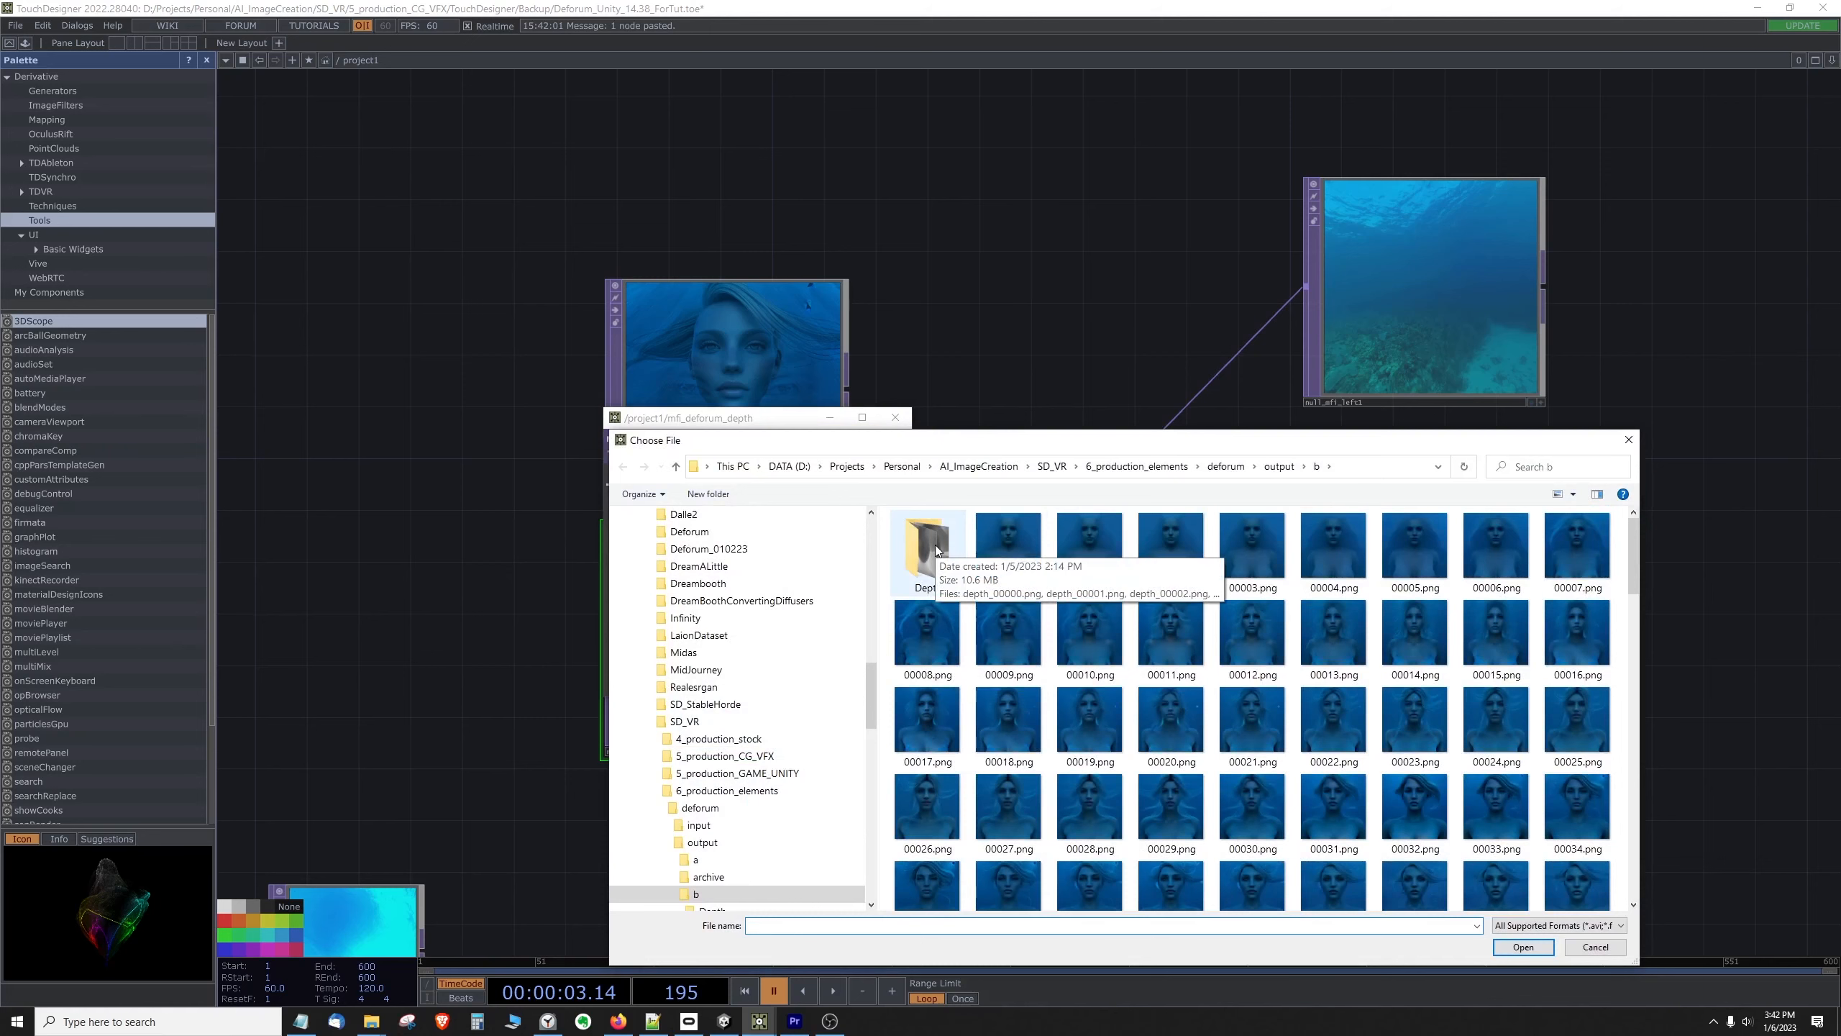
double_click(935, 543)
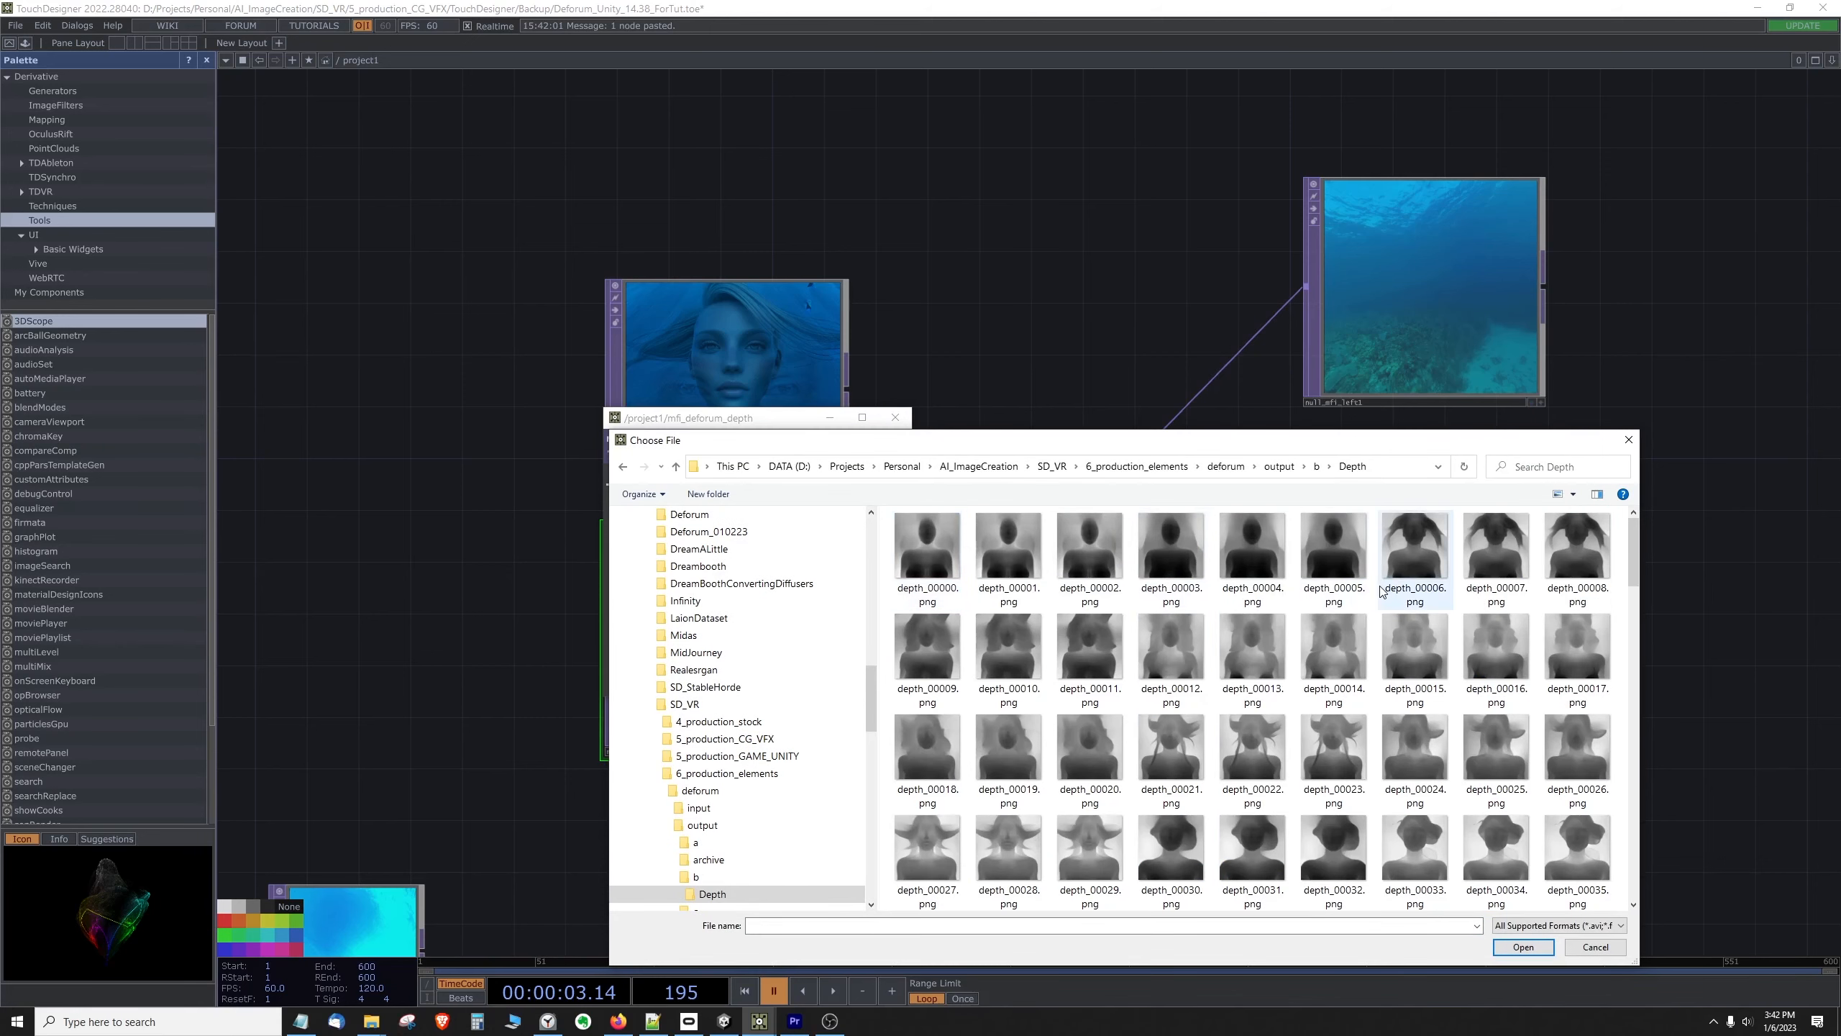
double_click(1399, 558)
Step: Remove the image file name from mfi_deforum_depth's File path so it points to the whole Depth folder
drag(790, 423, 832, 599)
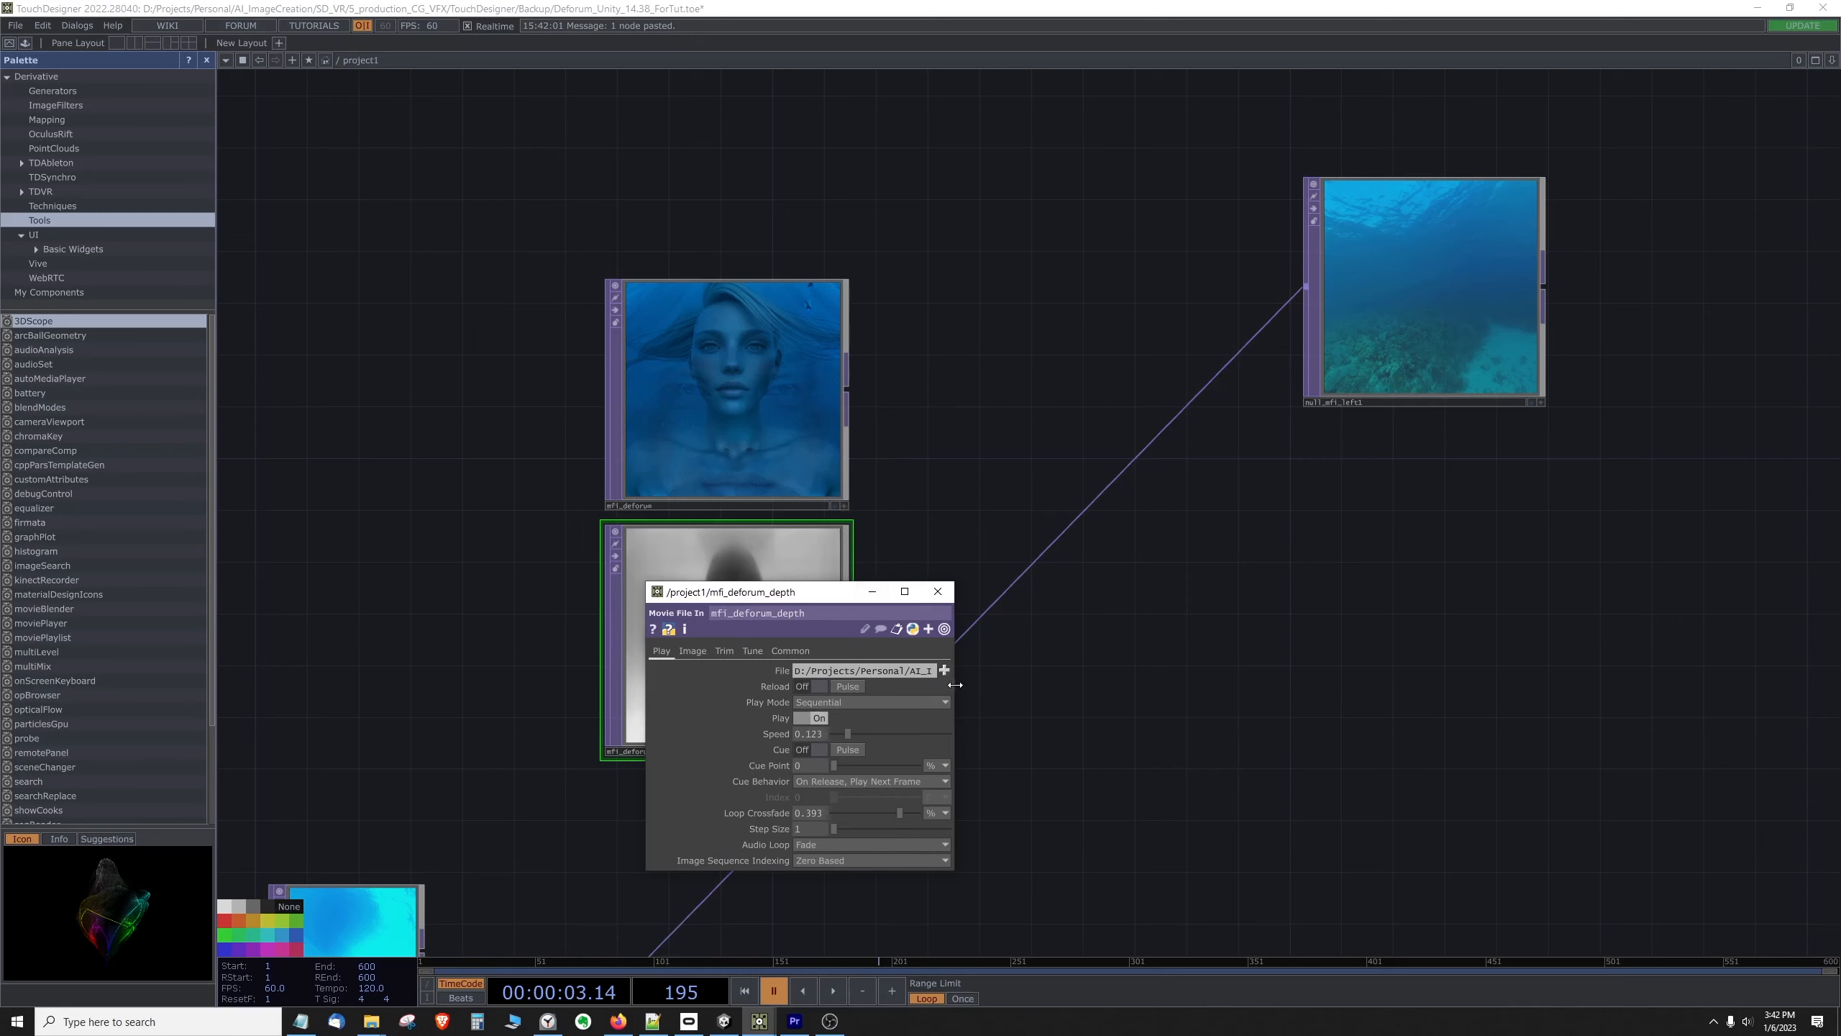
drag(953, 684, 1476, 682)
click(1395, 671)
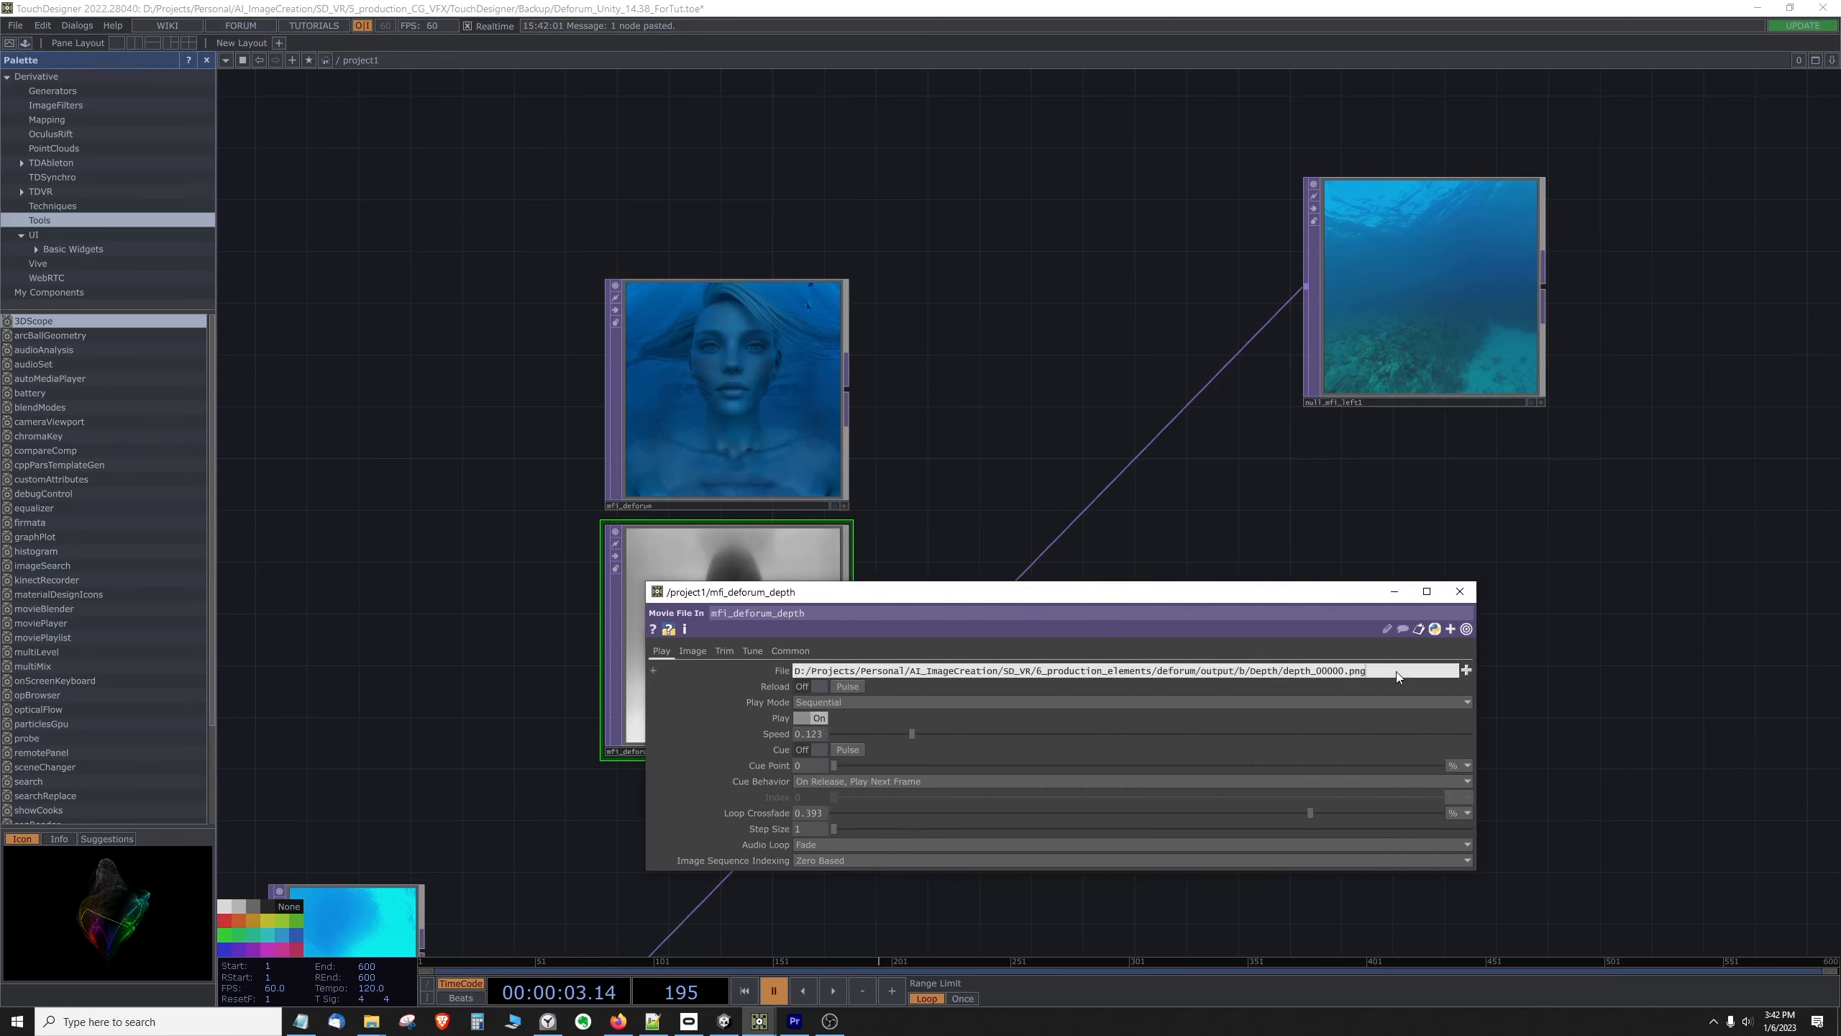
key(BackSpace)
key(BackSpace)
key(BackSpace)
key(BackSpace)
key(BackSpace)
key(BackSpace)
key(BackSpace)
key(BackSpace)
key(BackSpace)
click(1460, 592)
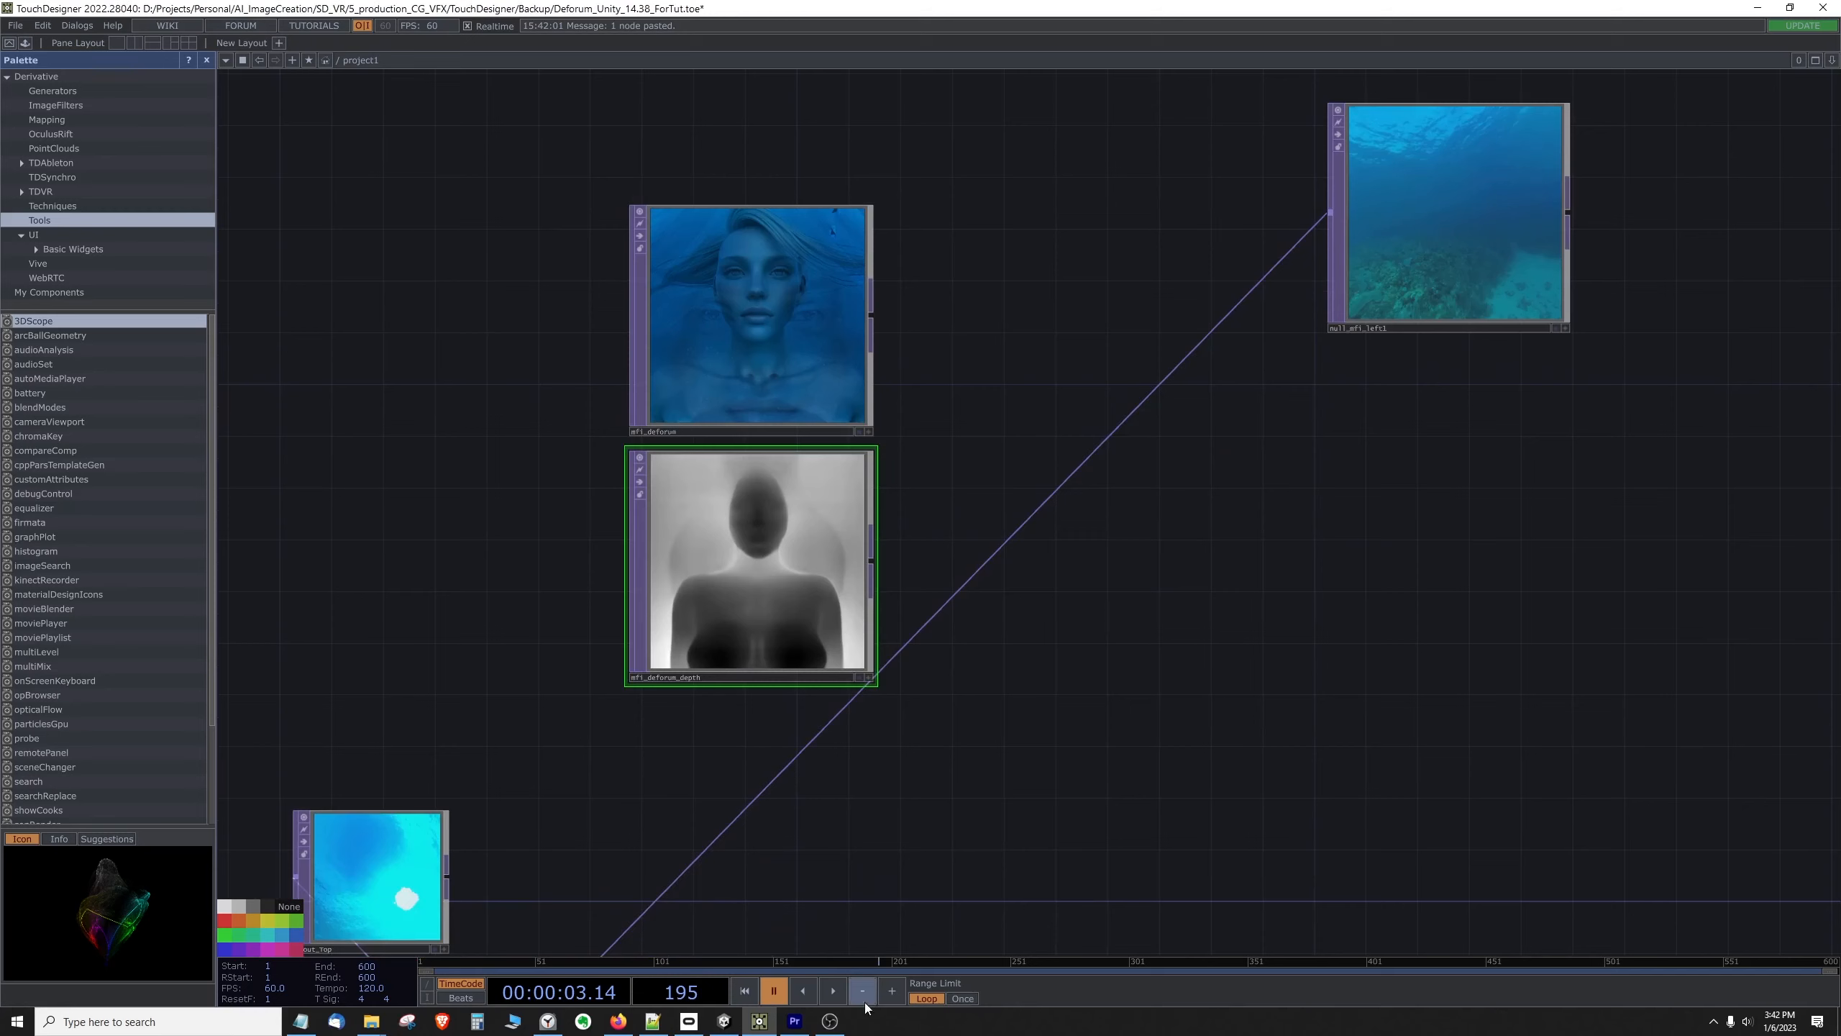
Step: Play the timeline to compare the mfi_deforum images with the mfi_deforum_depth sequence, and pause it
click(832, 989)
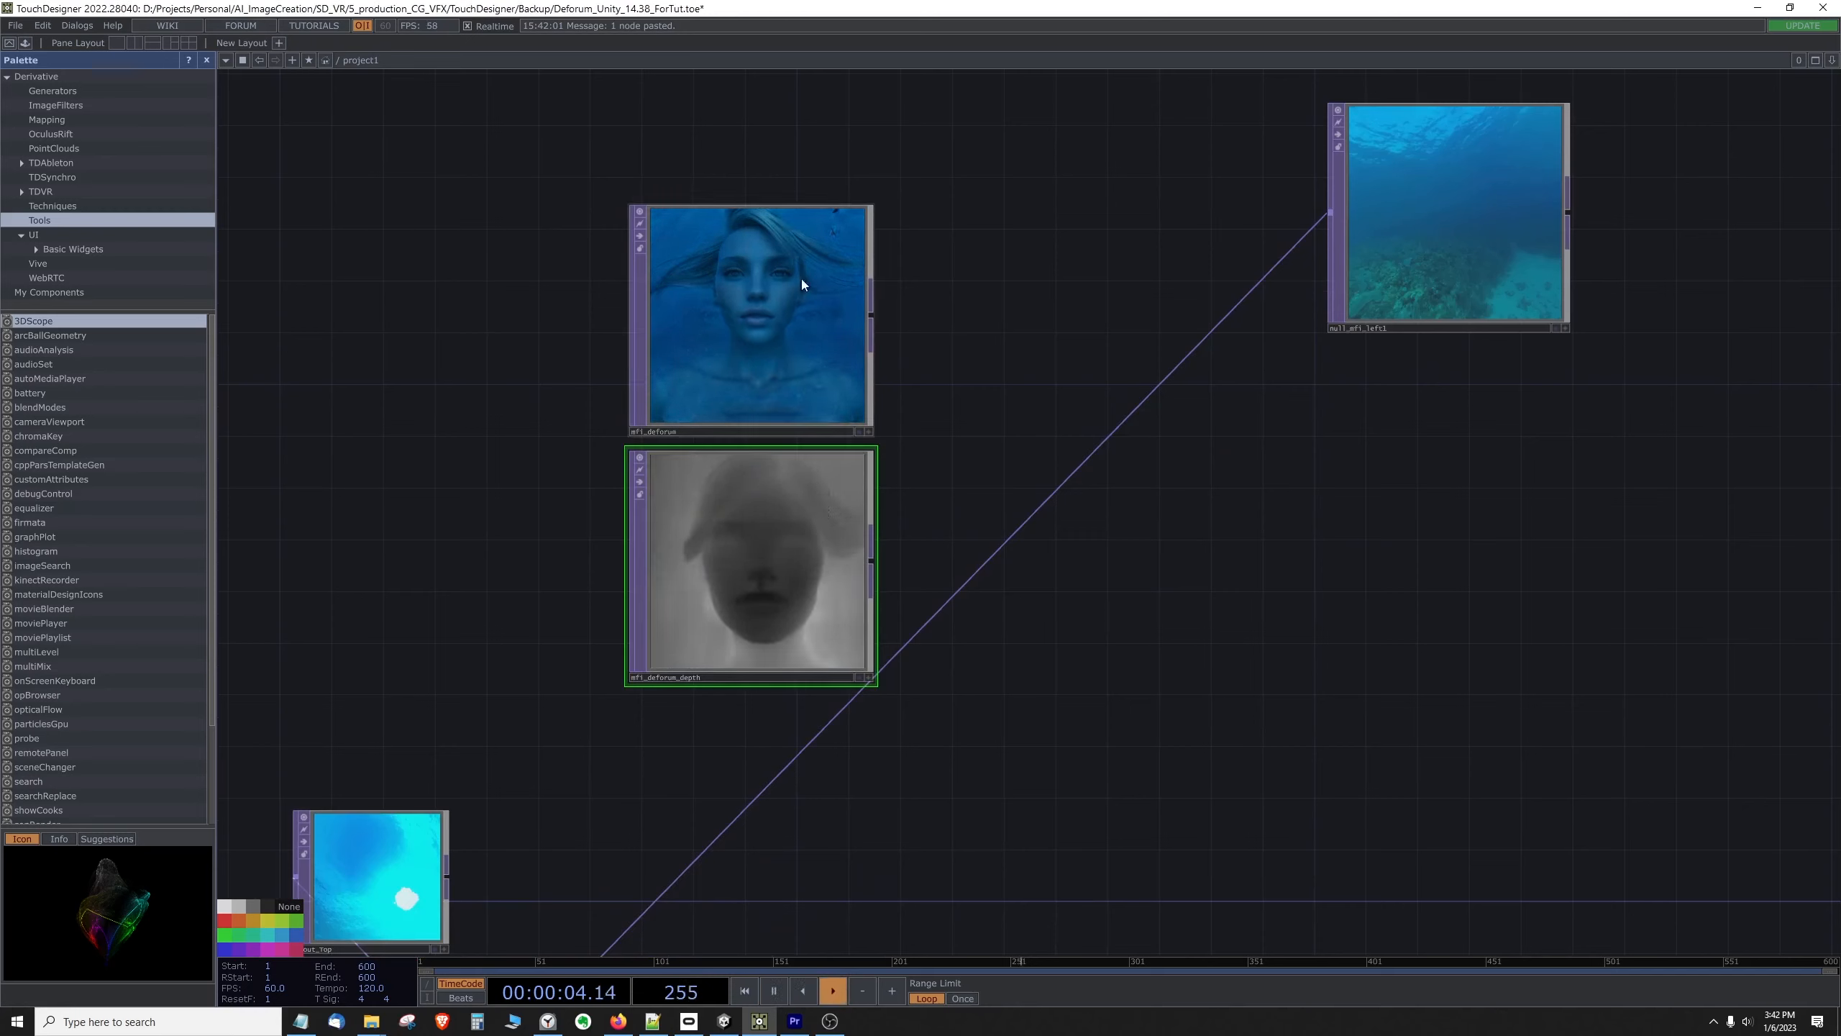
click(811, 330)
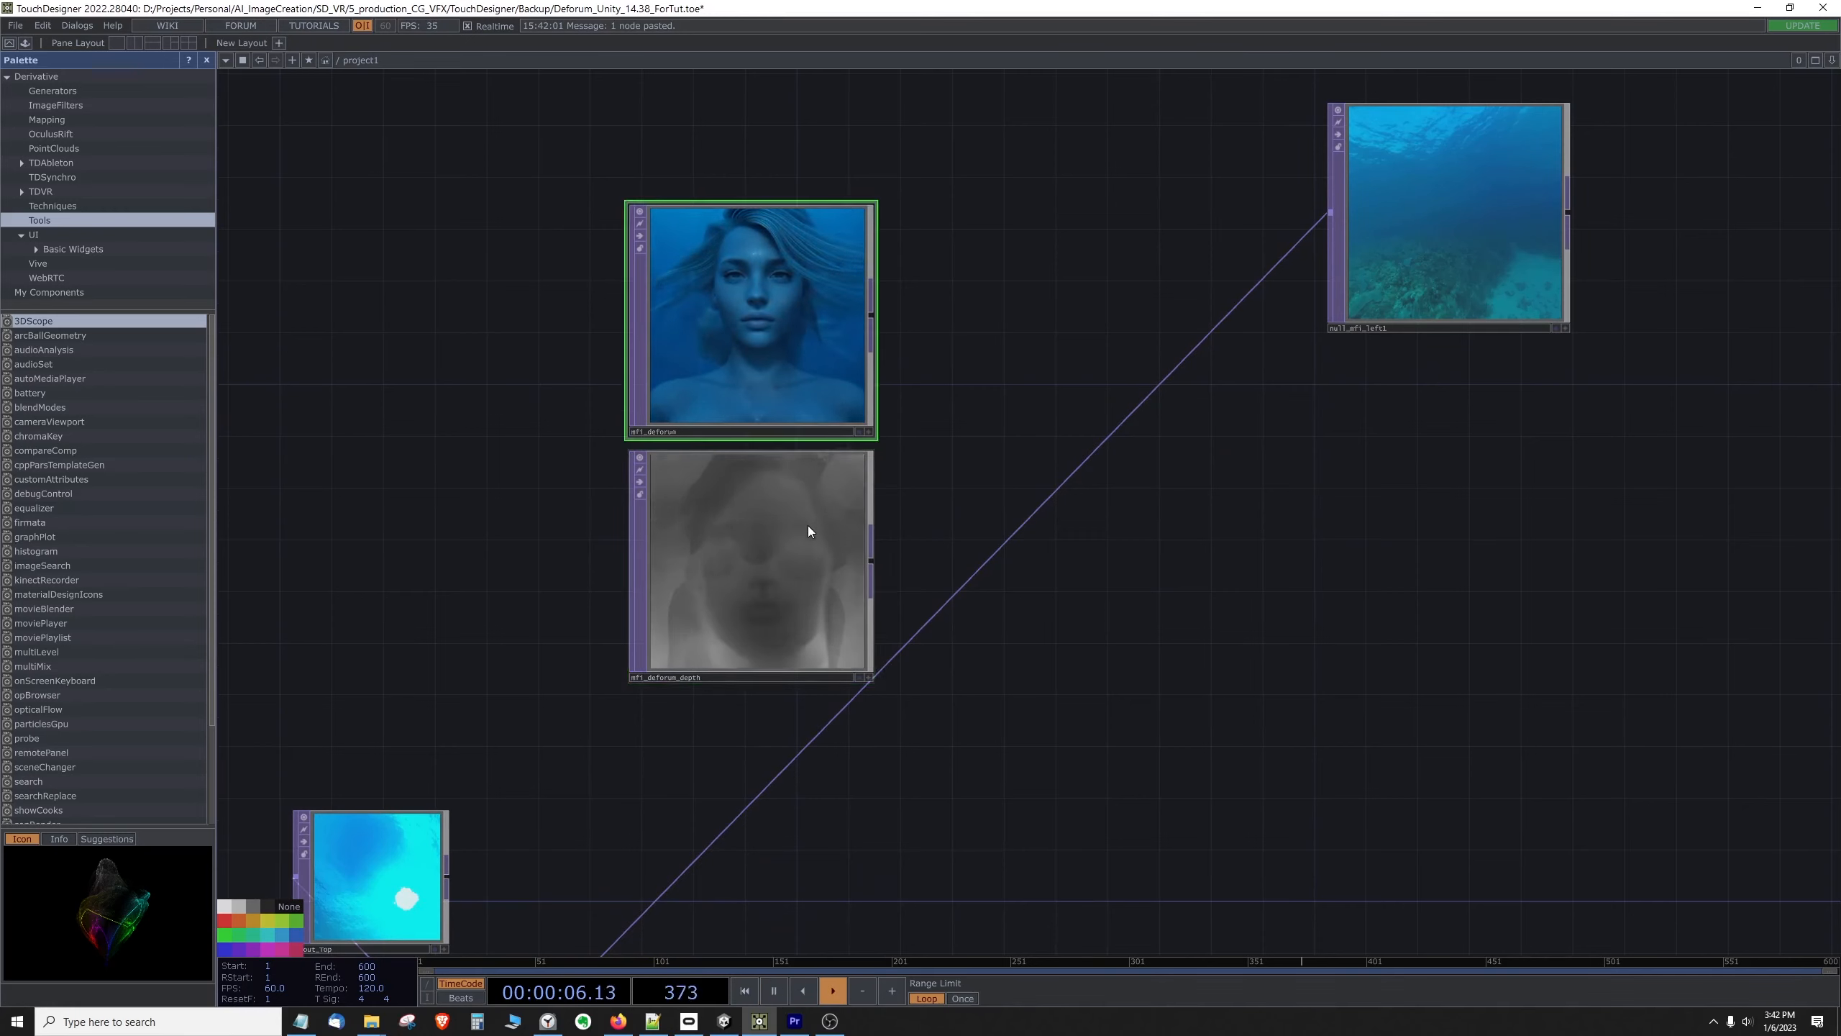
click(809, 527)
click(800, 361)
click(794, 528)
click(776, 389)
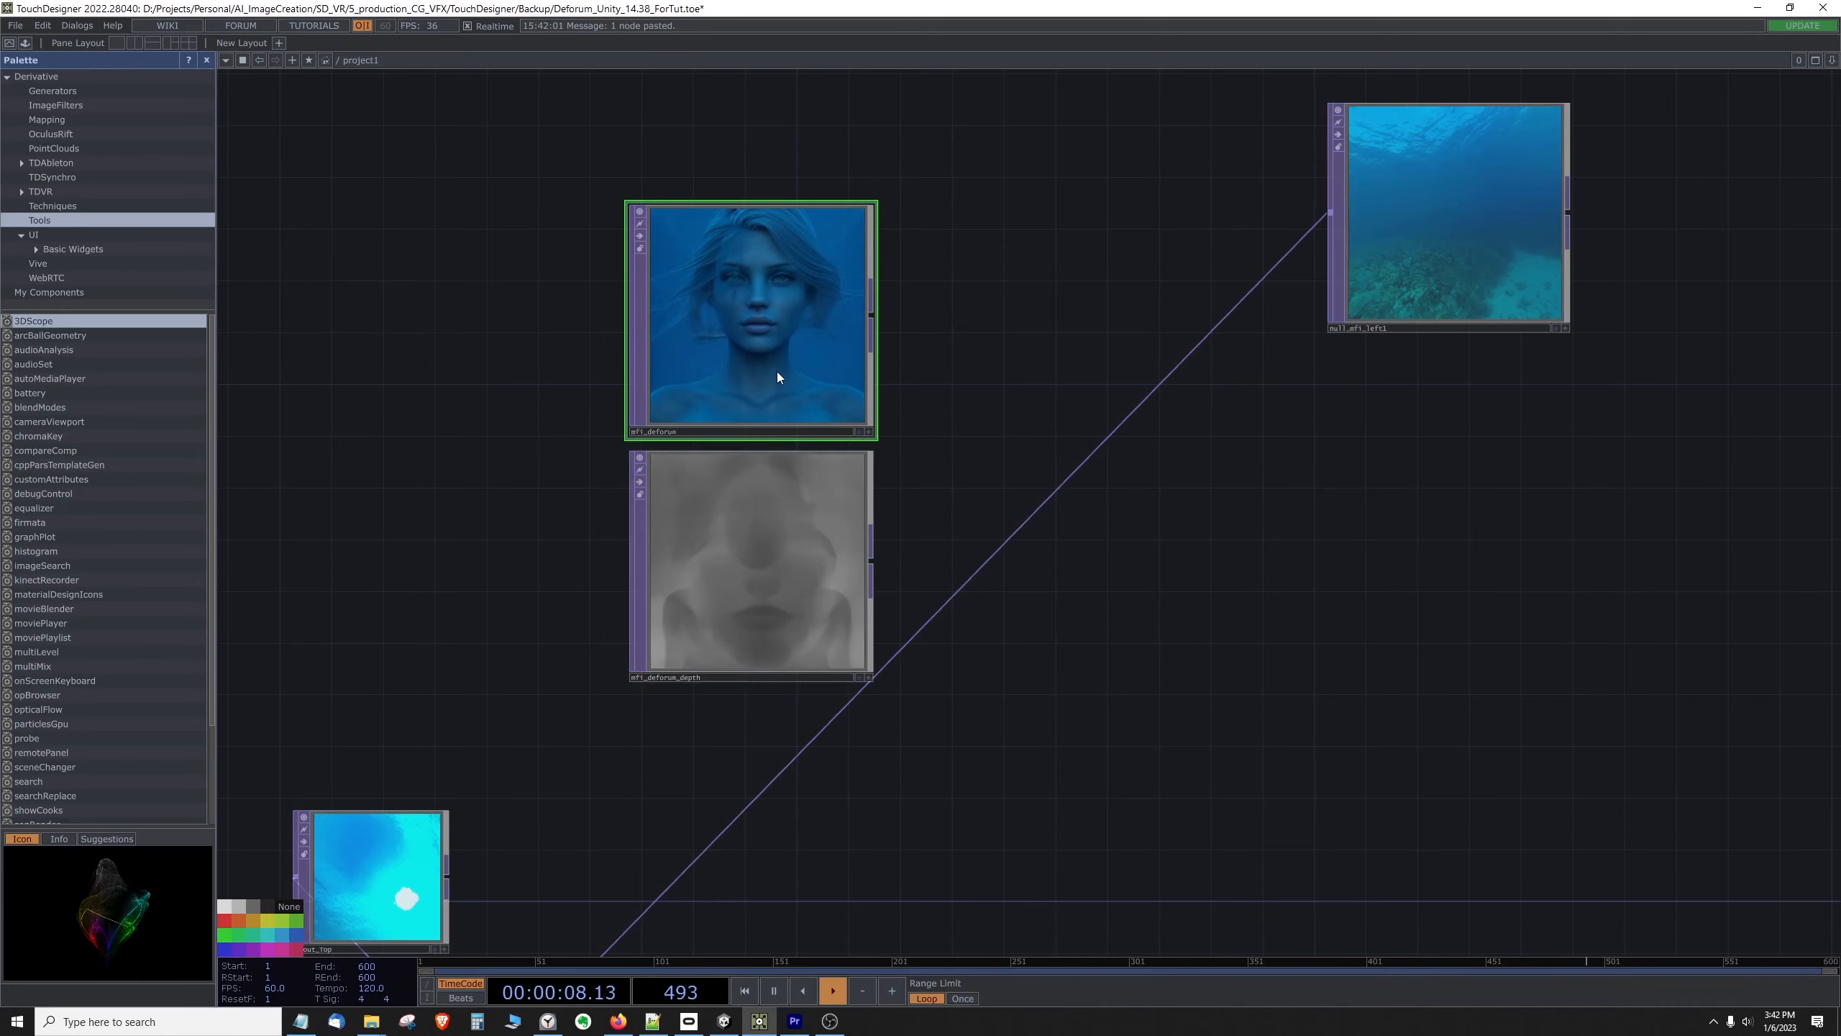
click(775, 535)
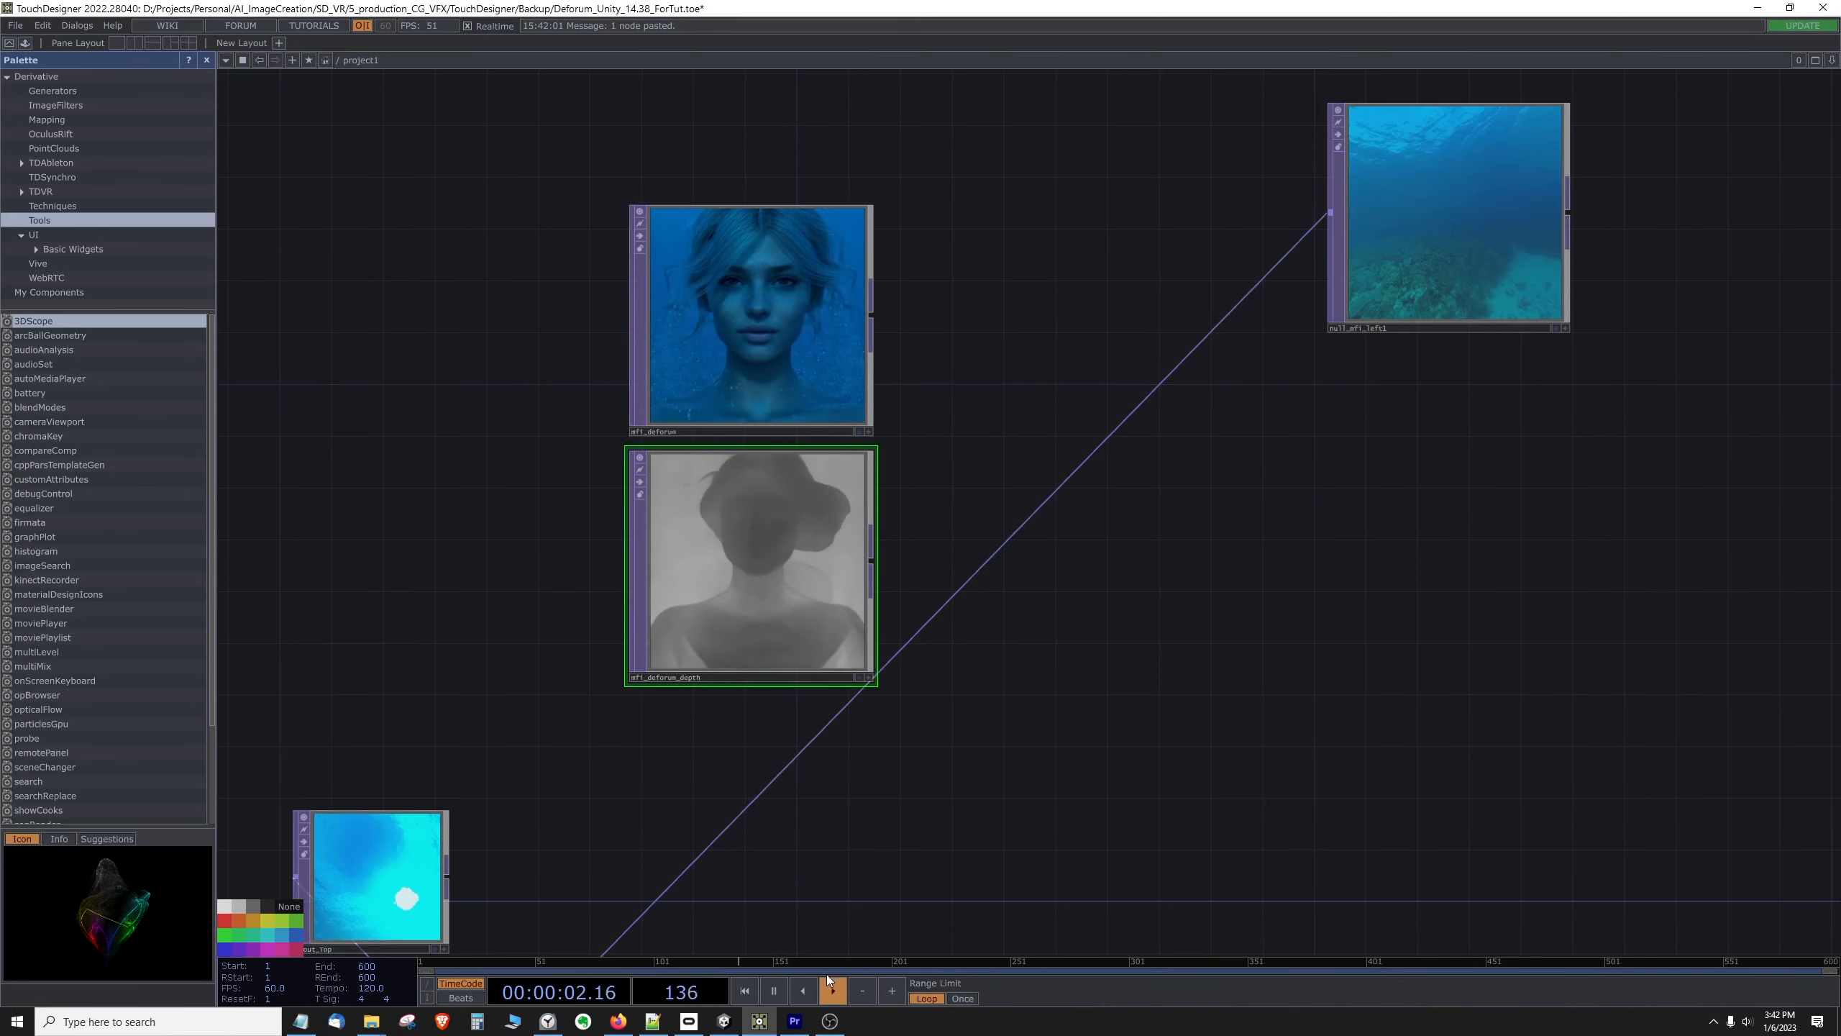
click(773, 989)
Step: Space mfi_deforum and mfi_deforum_depth apart vertically, lining up mfi_deforum with null_mfi_left1
scroll(1116, 641, down, 4)
drag(903, 463, 879, 386)
drag(907, 596, 786, 595)
drag(879, 386, 793, 382)
drag(806, 621, 836, 604)
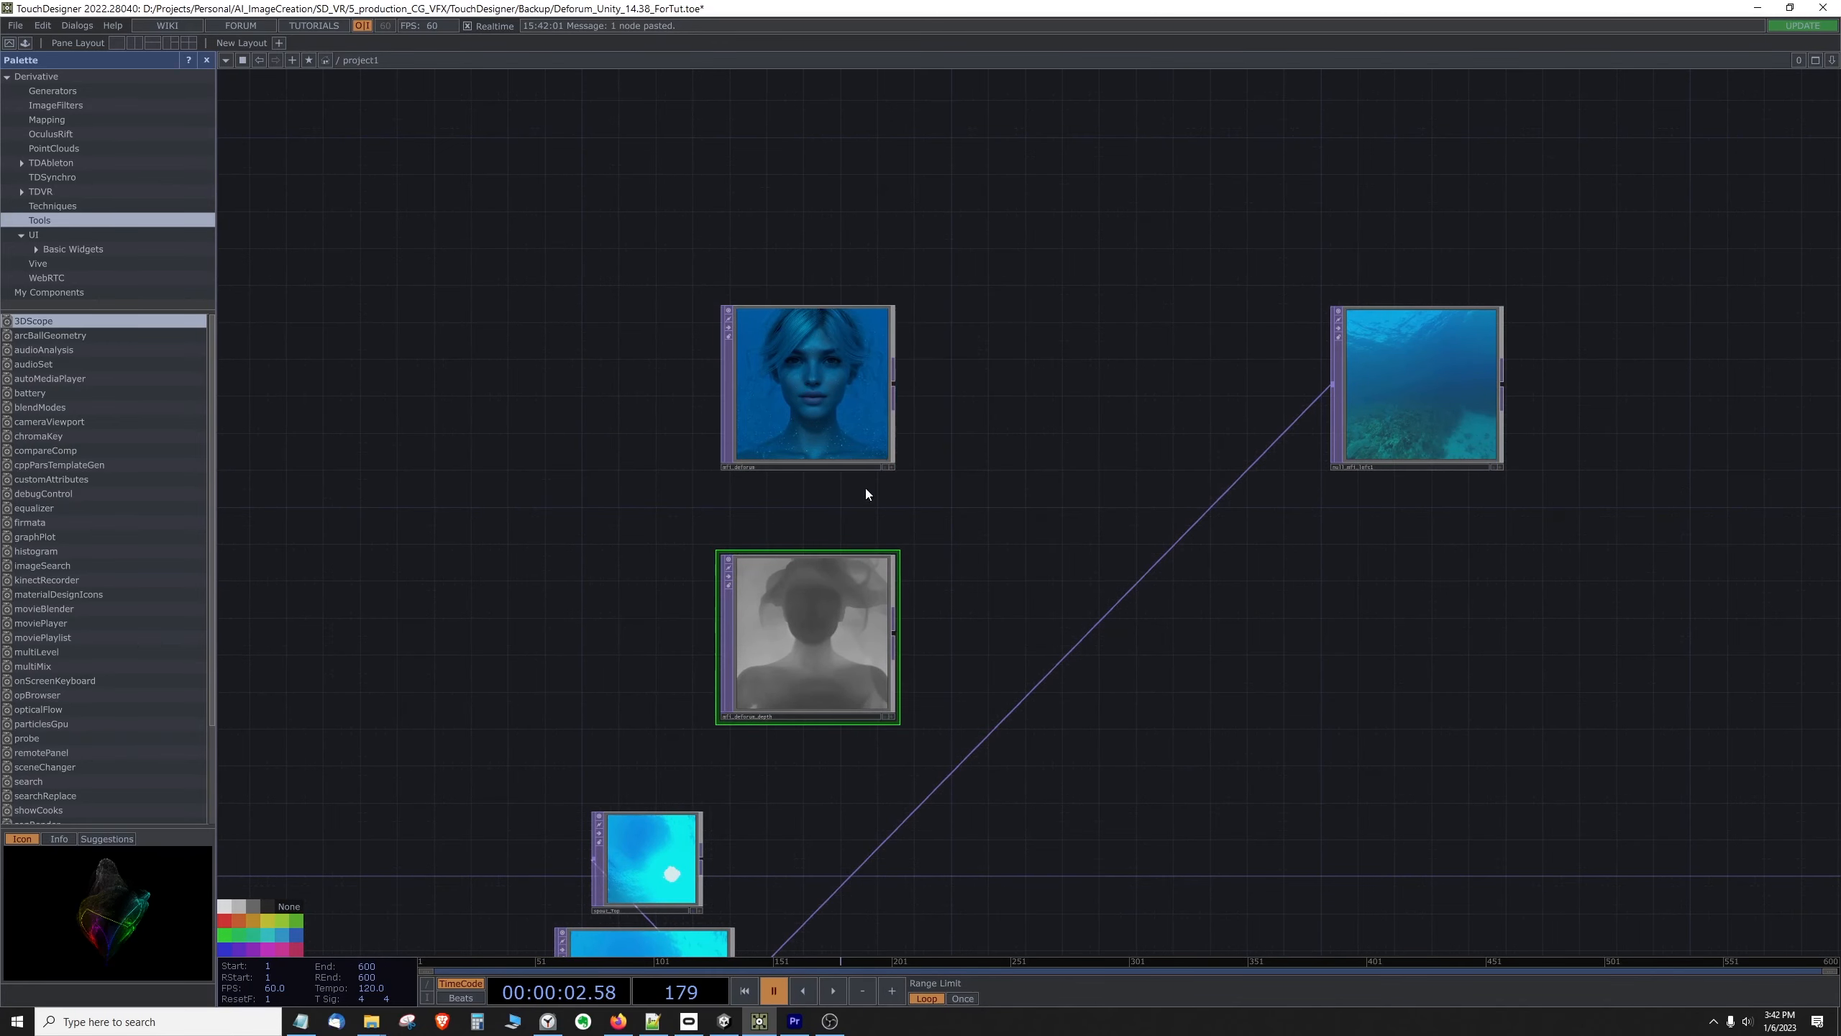
Step: Copy the level and blur nodes from the existing depth chain and paste them near mfi_deforum_depth
scroll(1439, 690, down, 3)
scroll(946, 695, down, 4)
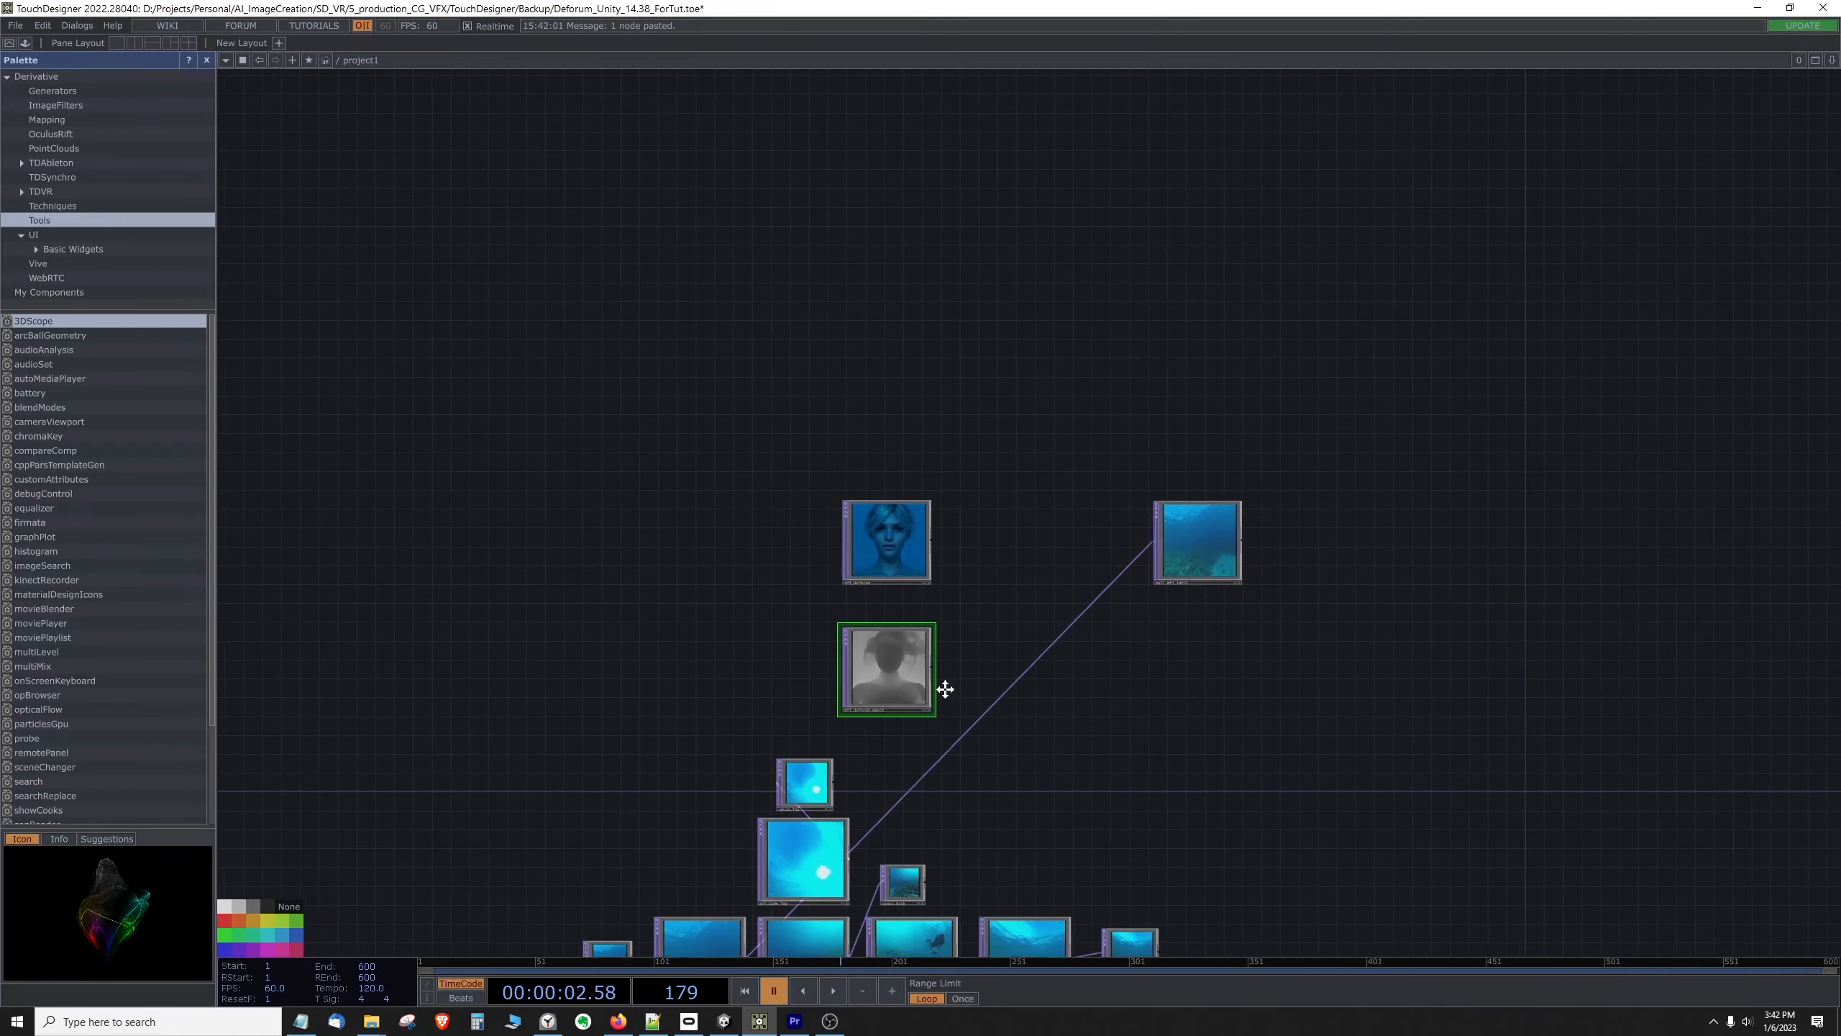
scroll(906, 650, up, 8)
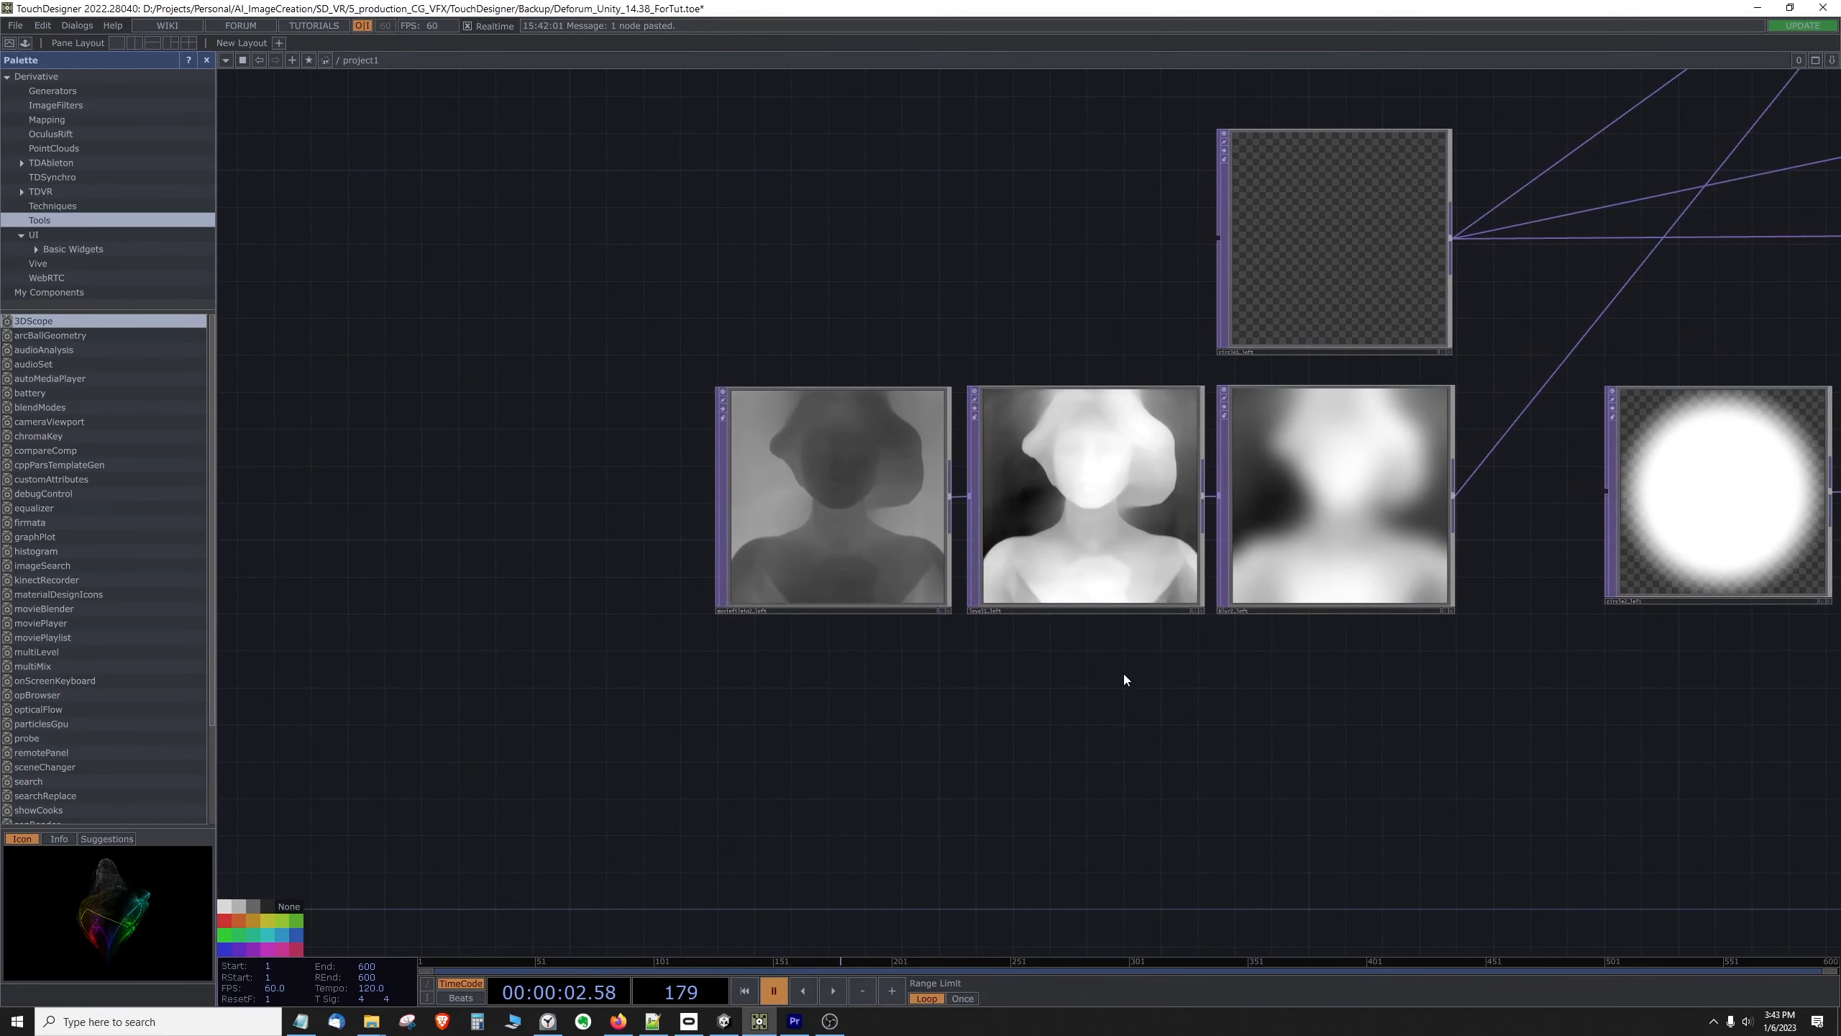
click(1093, 529)
key(ctrl+c)
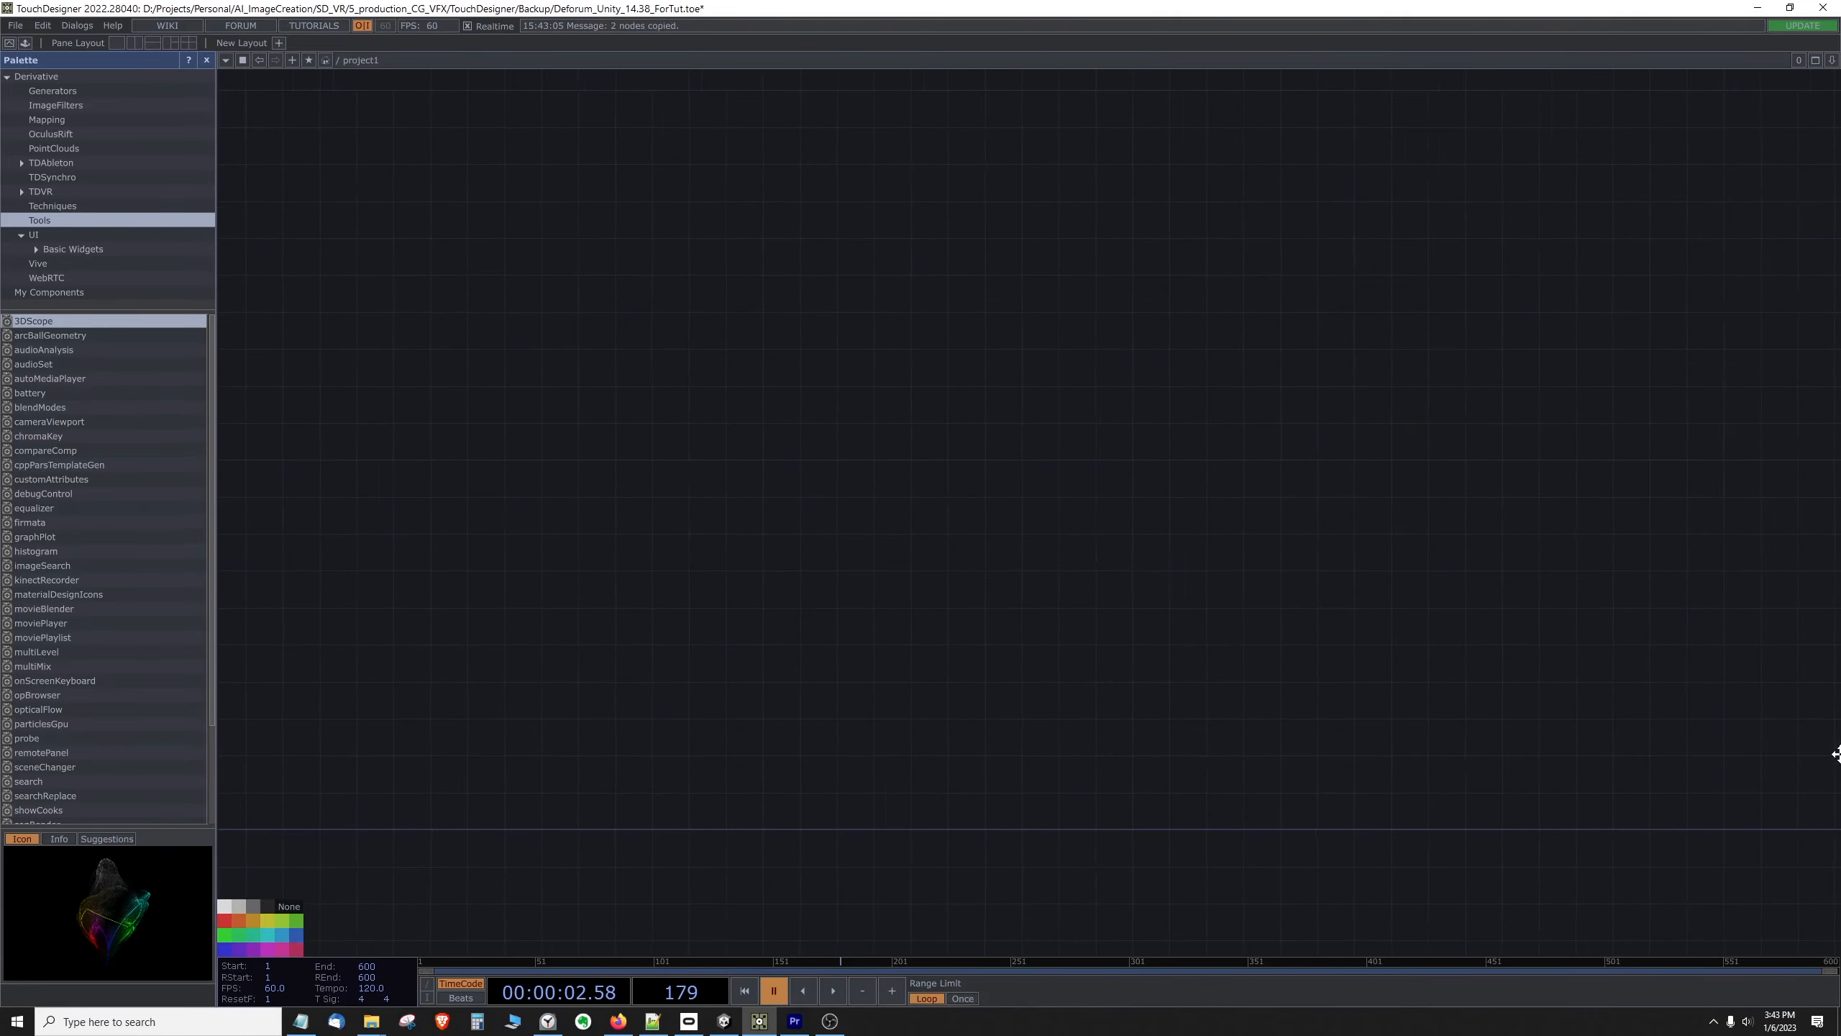
drag(1838, 754, 901, 750)
scroll(1117, 719, down, 5)
scroll(847, 663, up, 10)
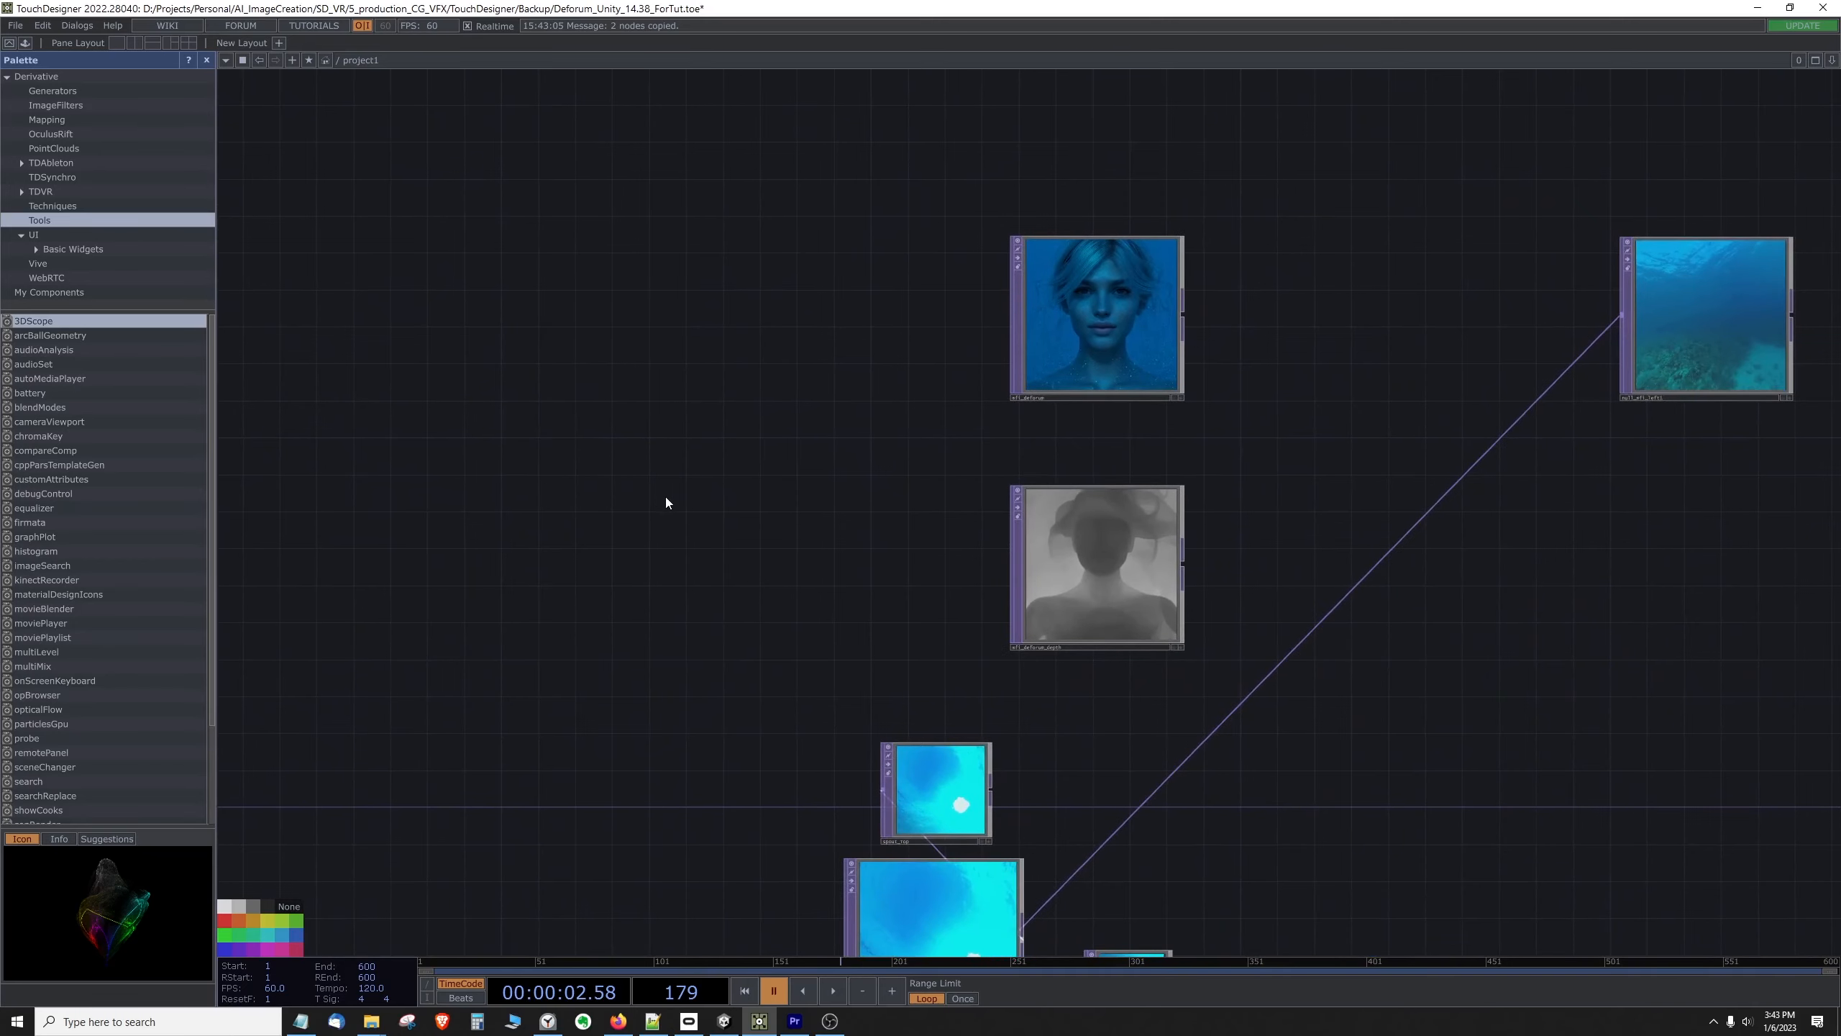
key(ctrl+v)
click(536, 728)
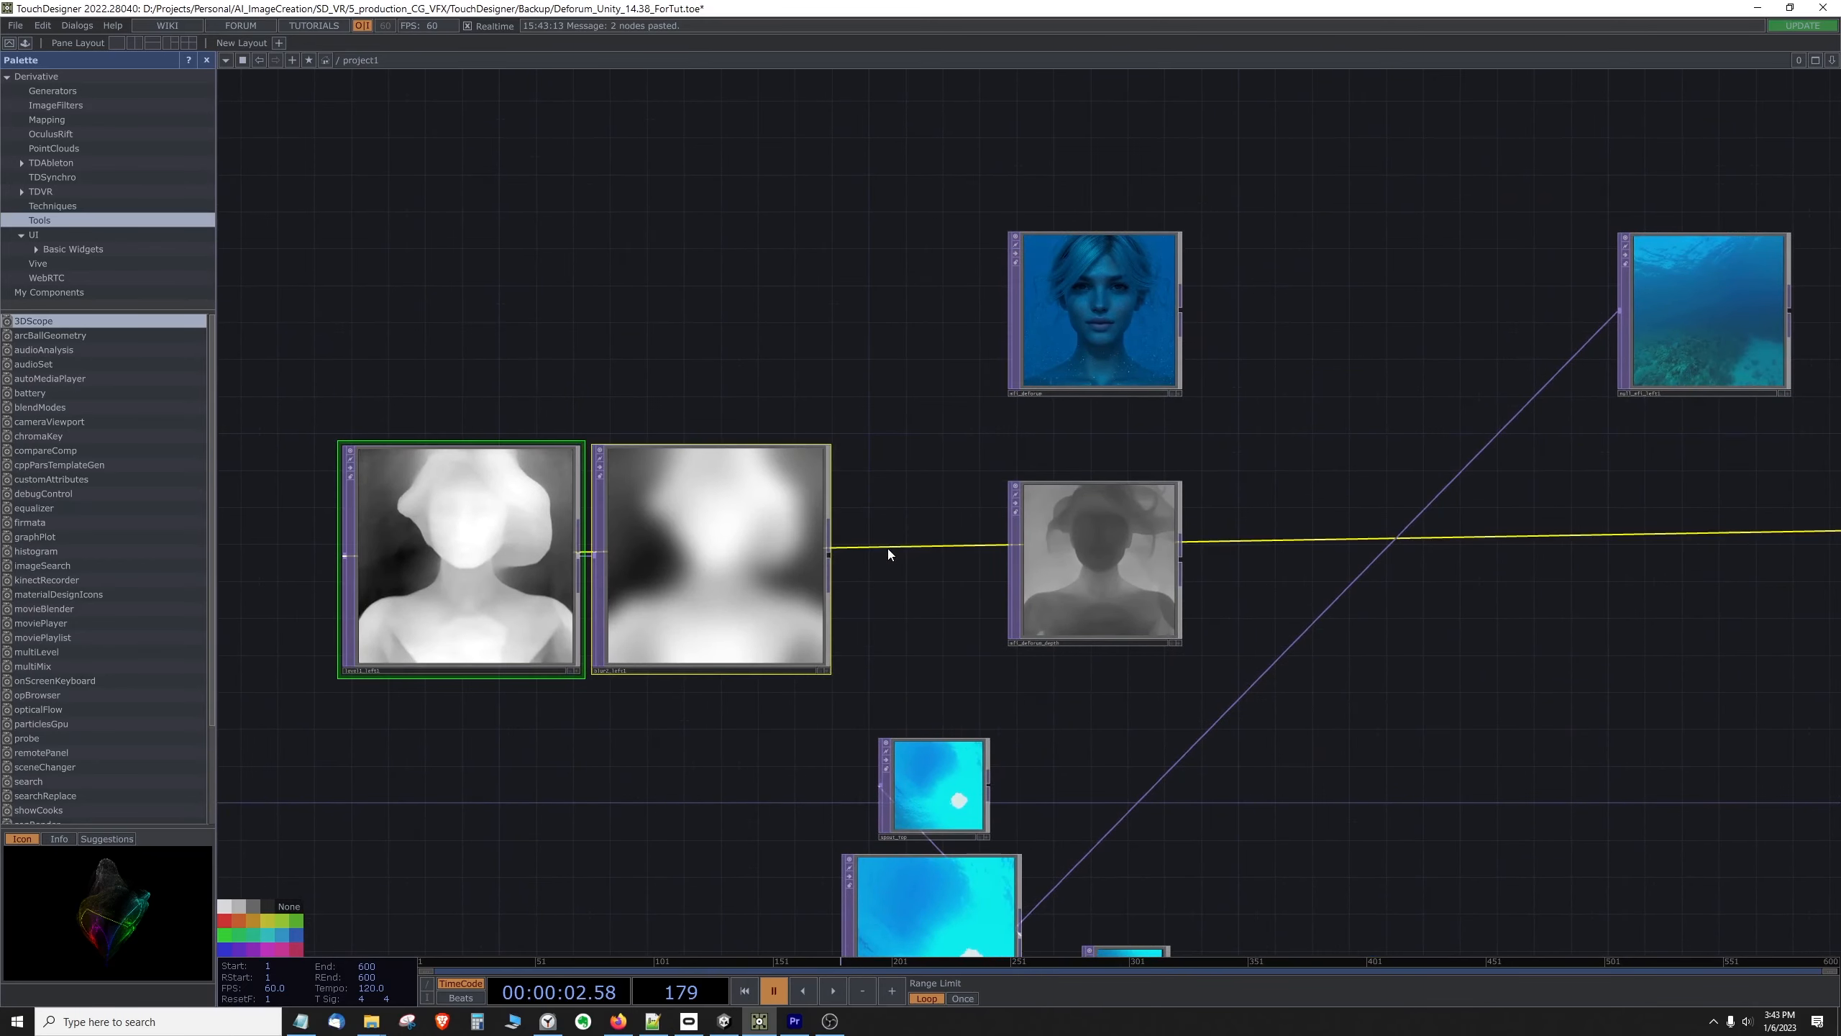
Step: Disconnect the pasted level and blur nodes from their original source and reposition them beside mfi_deforum_depth
right_click(887, 554)
click(923, 586)
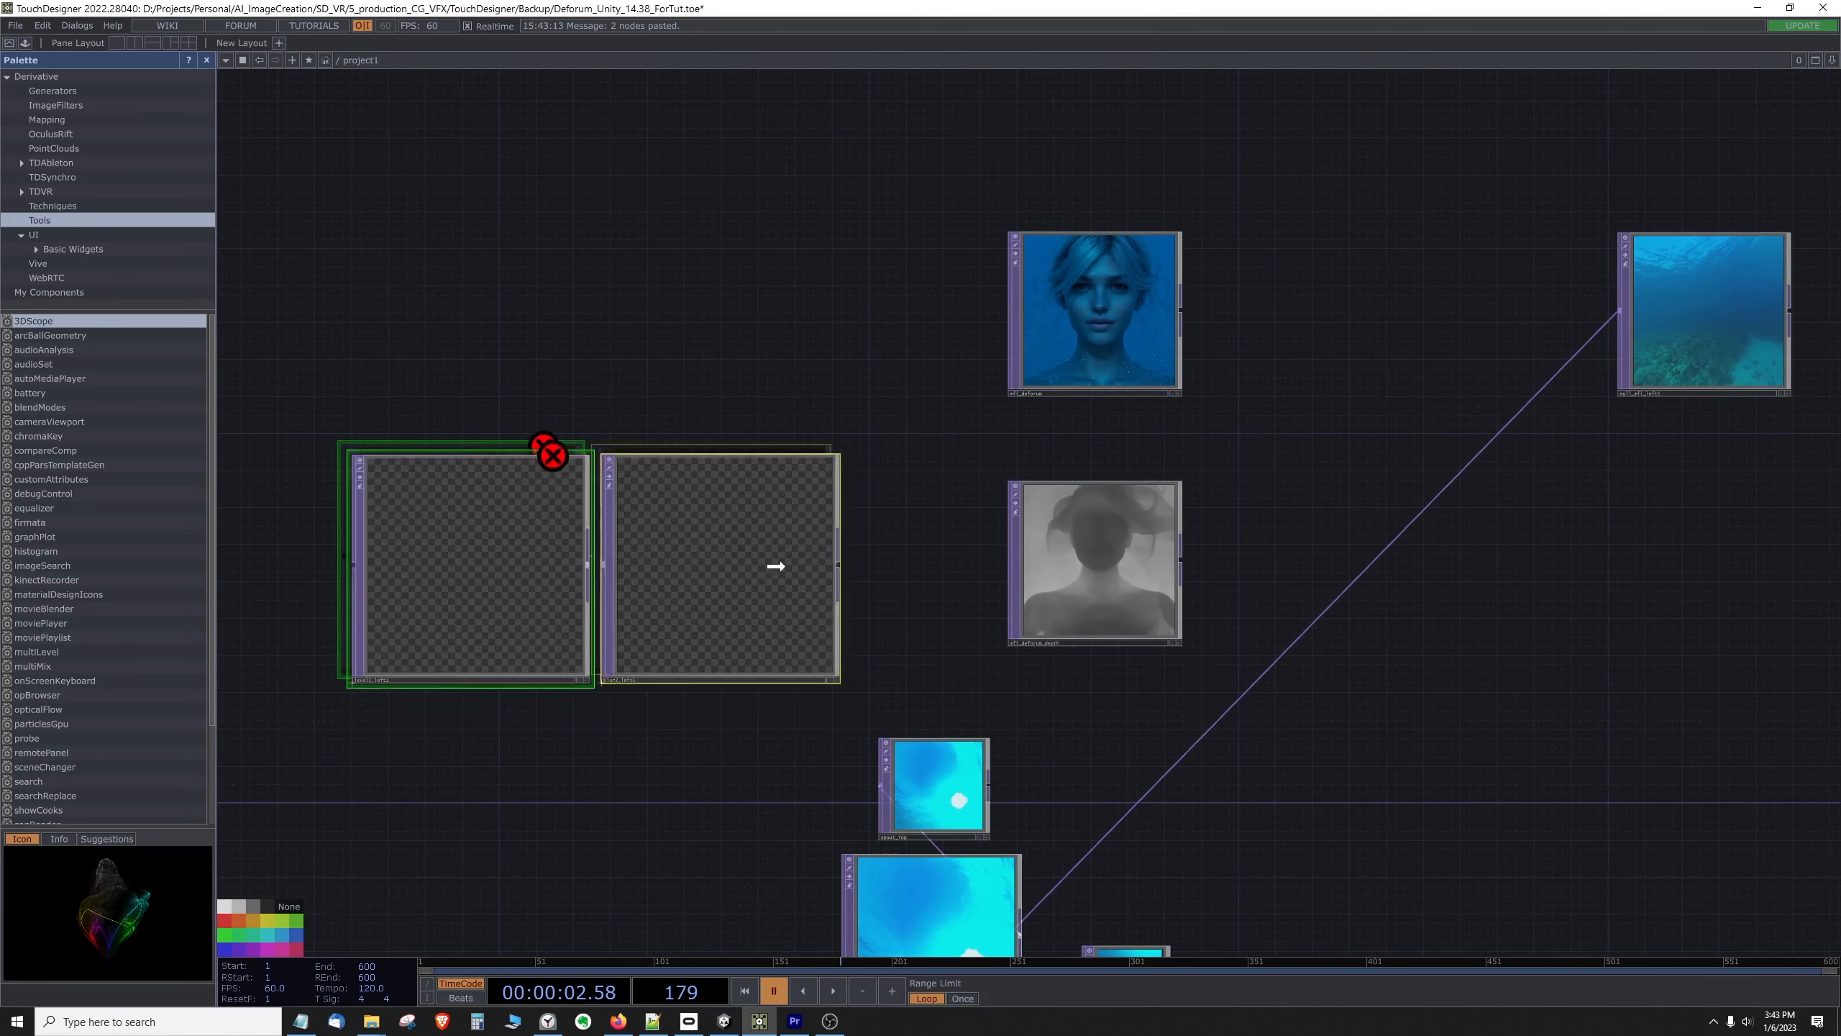
drag(775, 566, 804, 547)
click(758, 331)
drag(694, 588, 703, 588)
drag(578, 675, 577, 667)
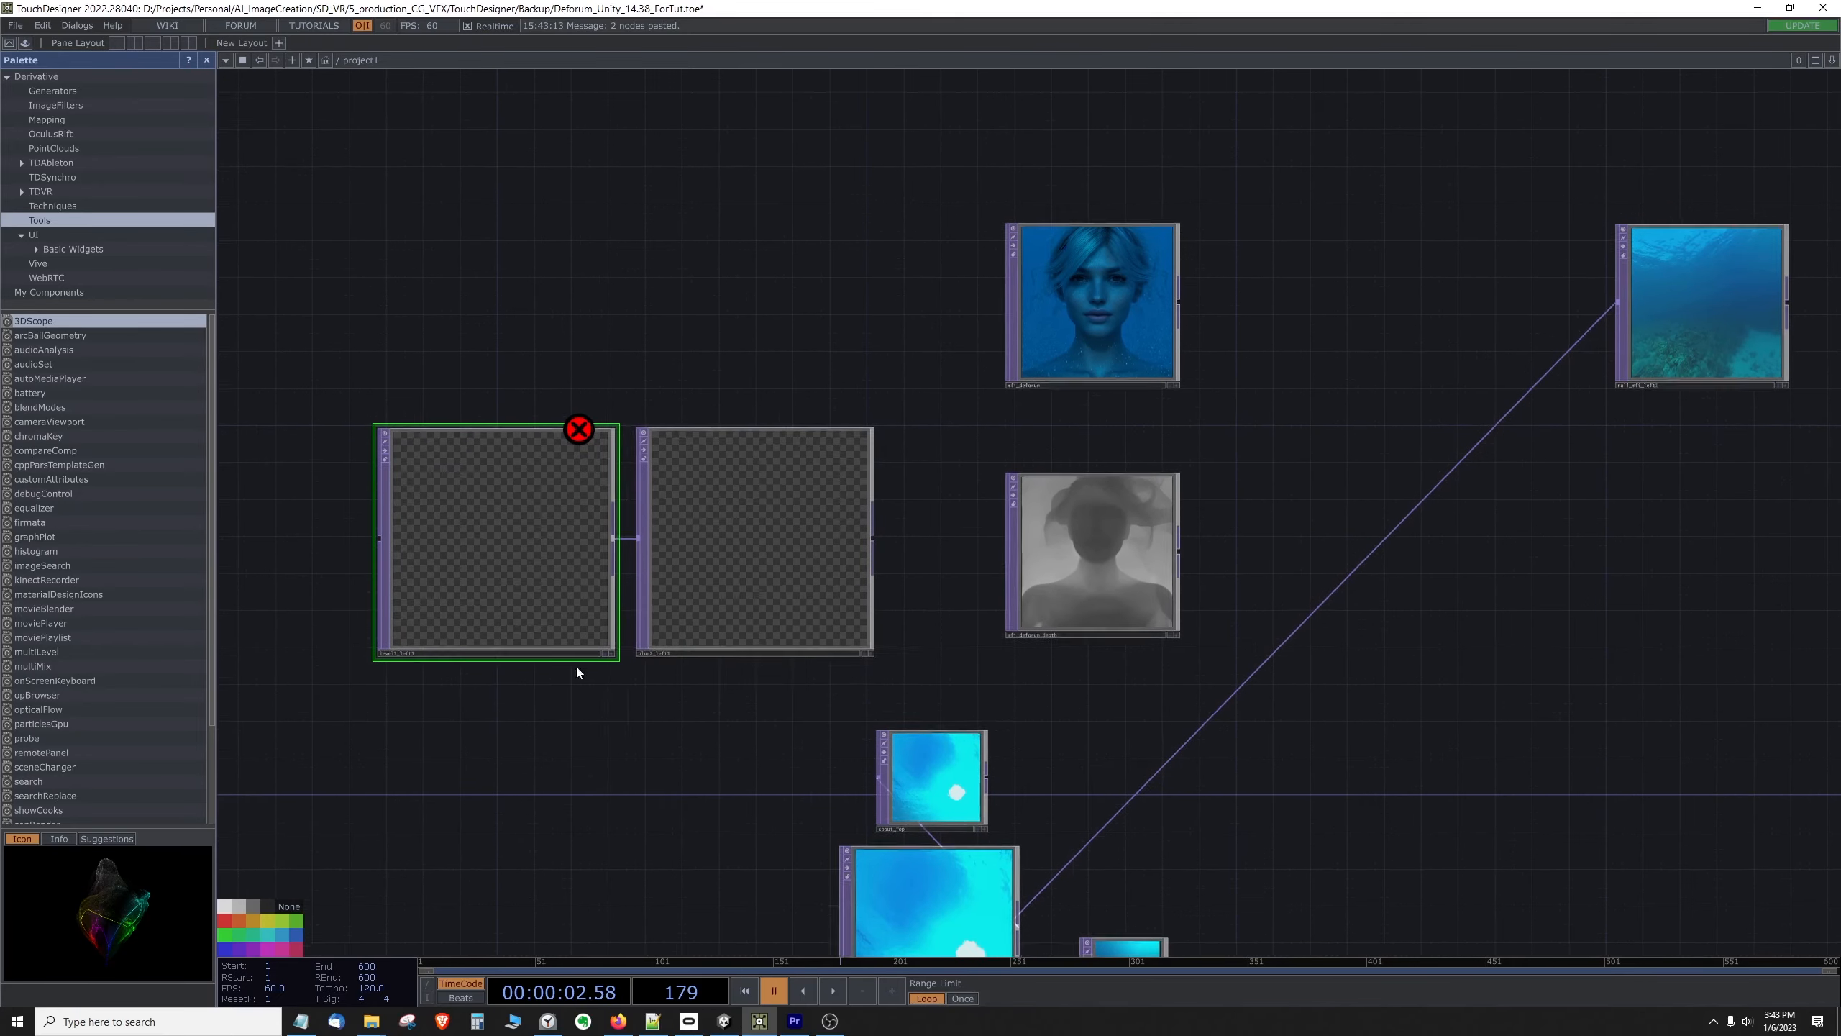
Step: Wire mfi_deforum_depth into the pasted level node, placing the level and blur nodes downstream of the depth images
scroll(476, 601, up, 4)
scroll(431, 717, down, 3)
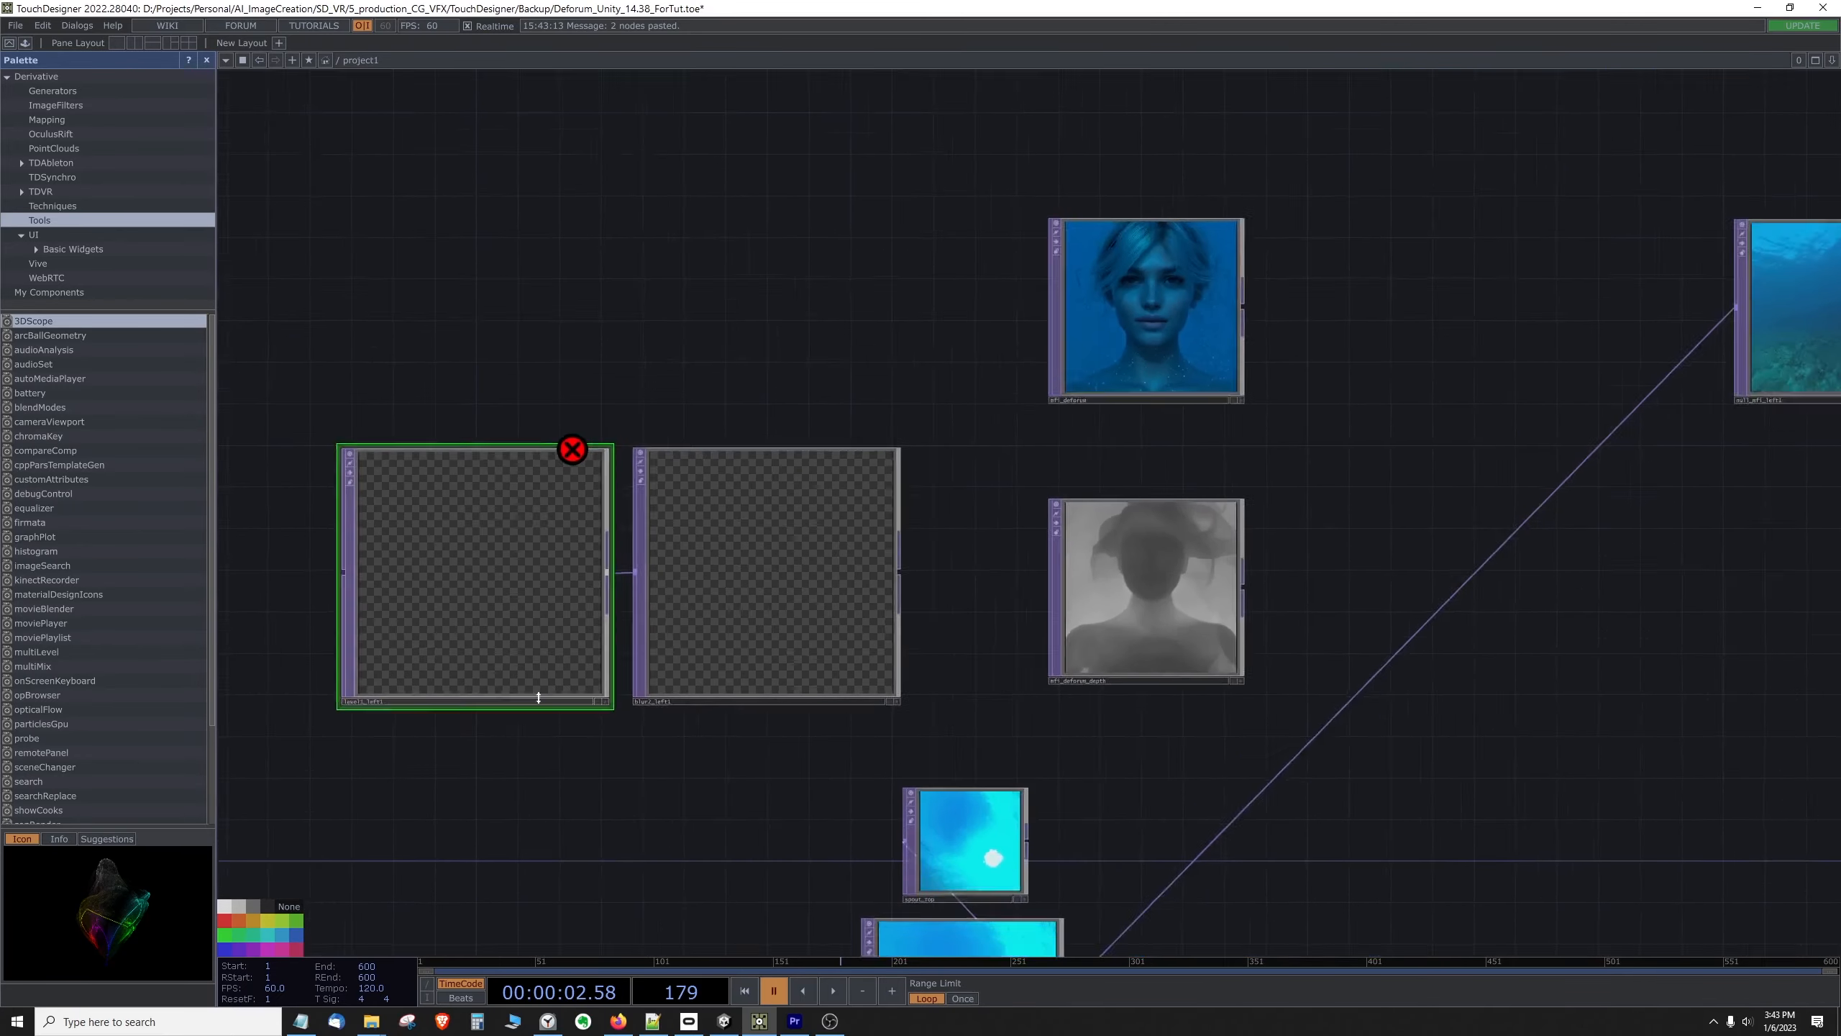
drag(1053, 627, 1005, 609)
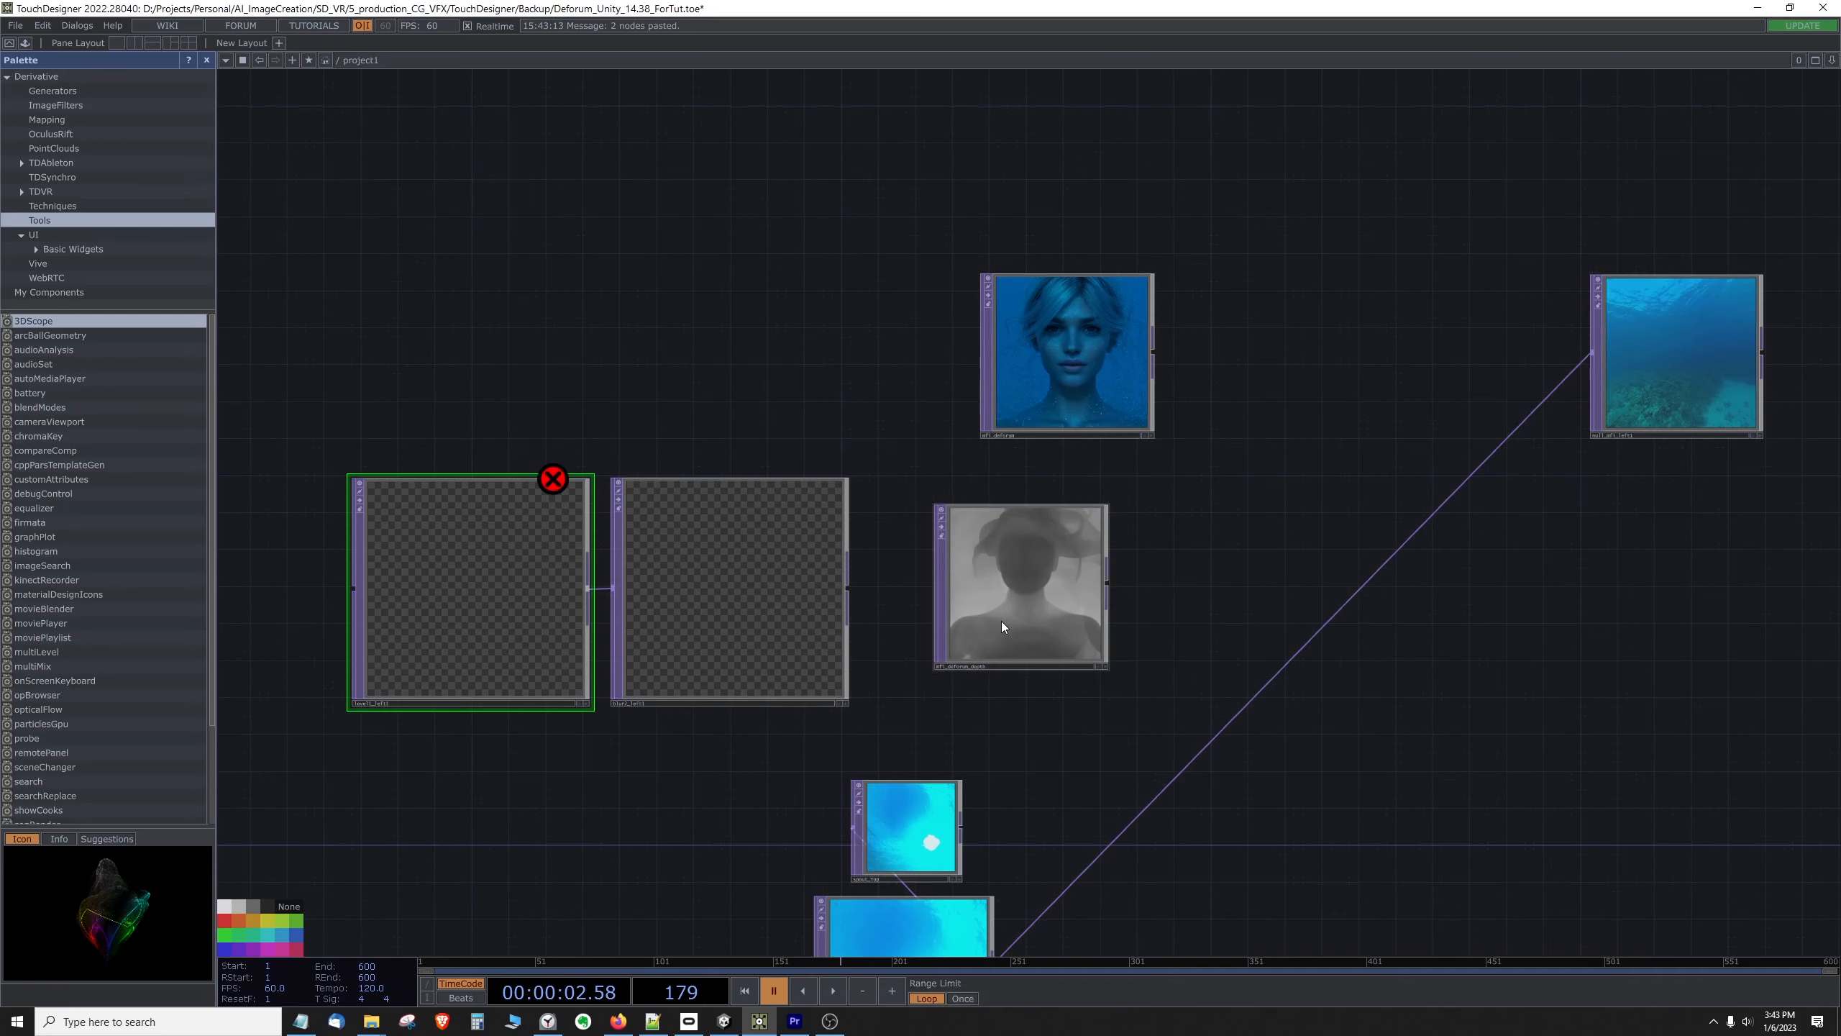
scroll(1002, 623, up, 2)
drag(267, 567, 1434, 559)
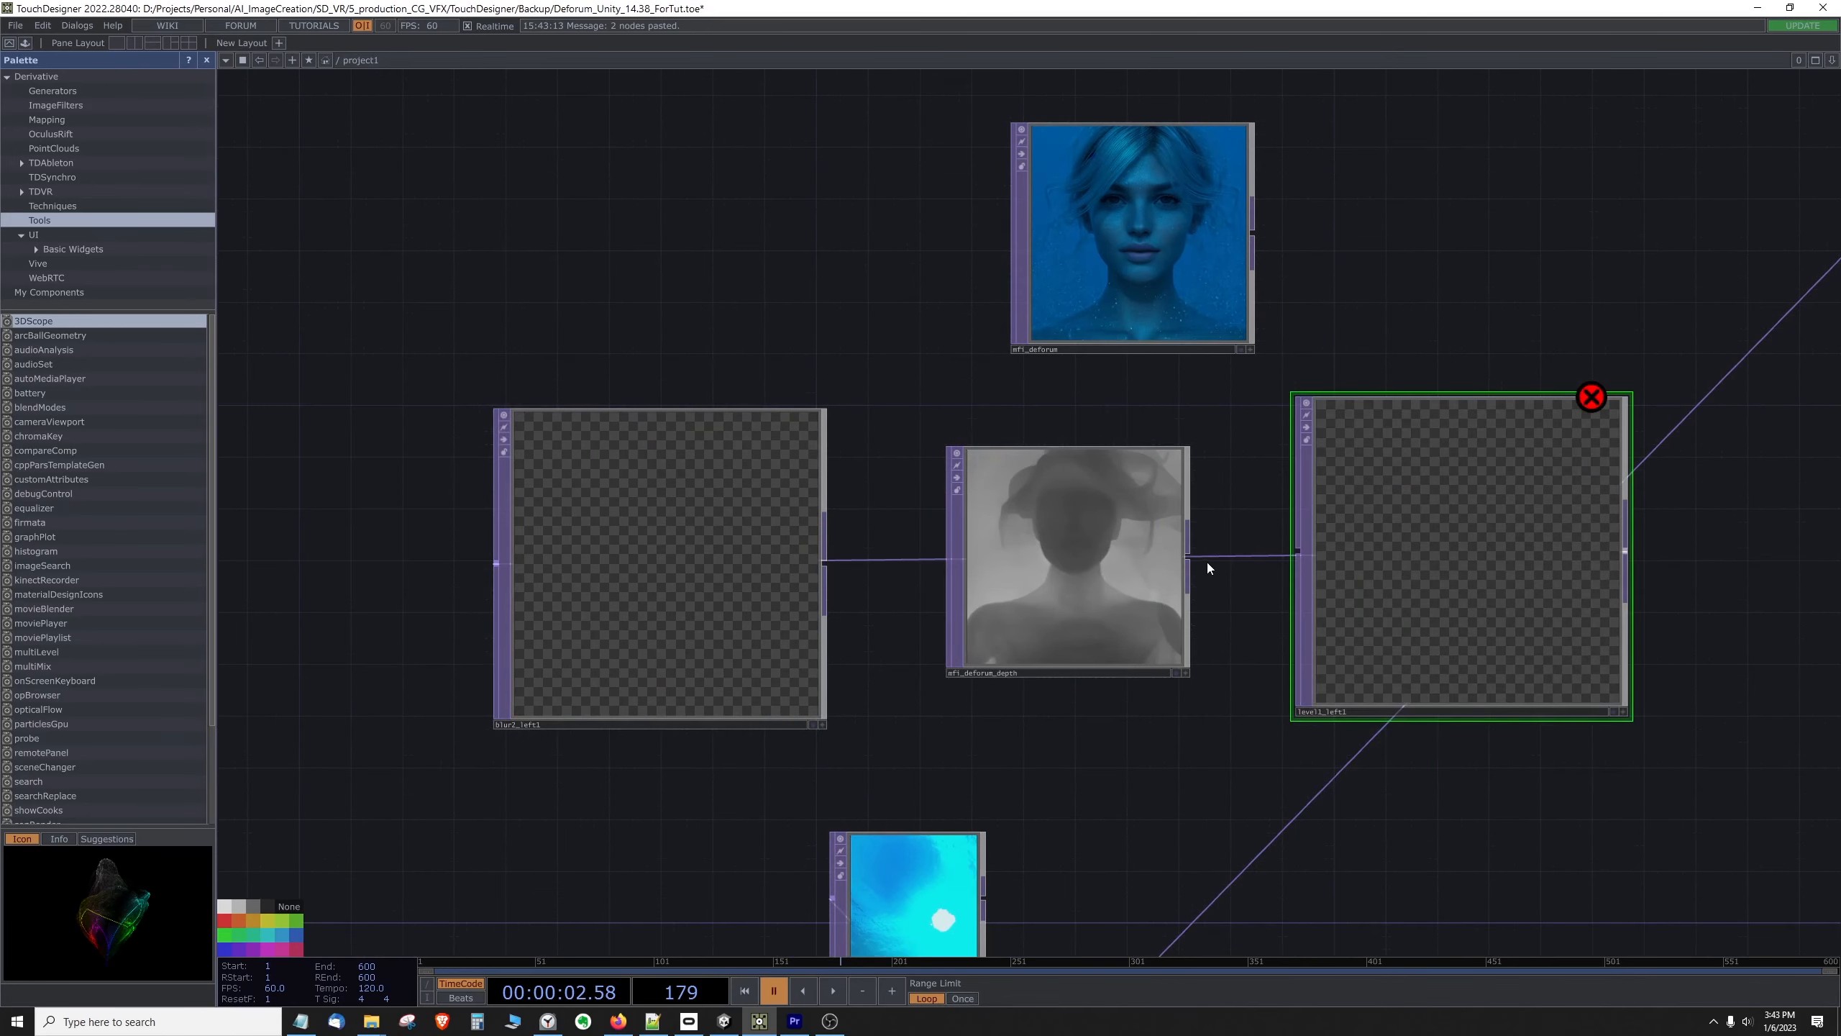
drag(1190, 557, 1294, 556)
drag(689, 640, 1785, 659)
drag(1574, 658, 1746, 637)
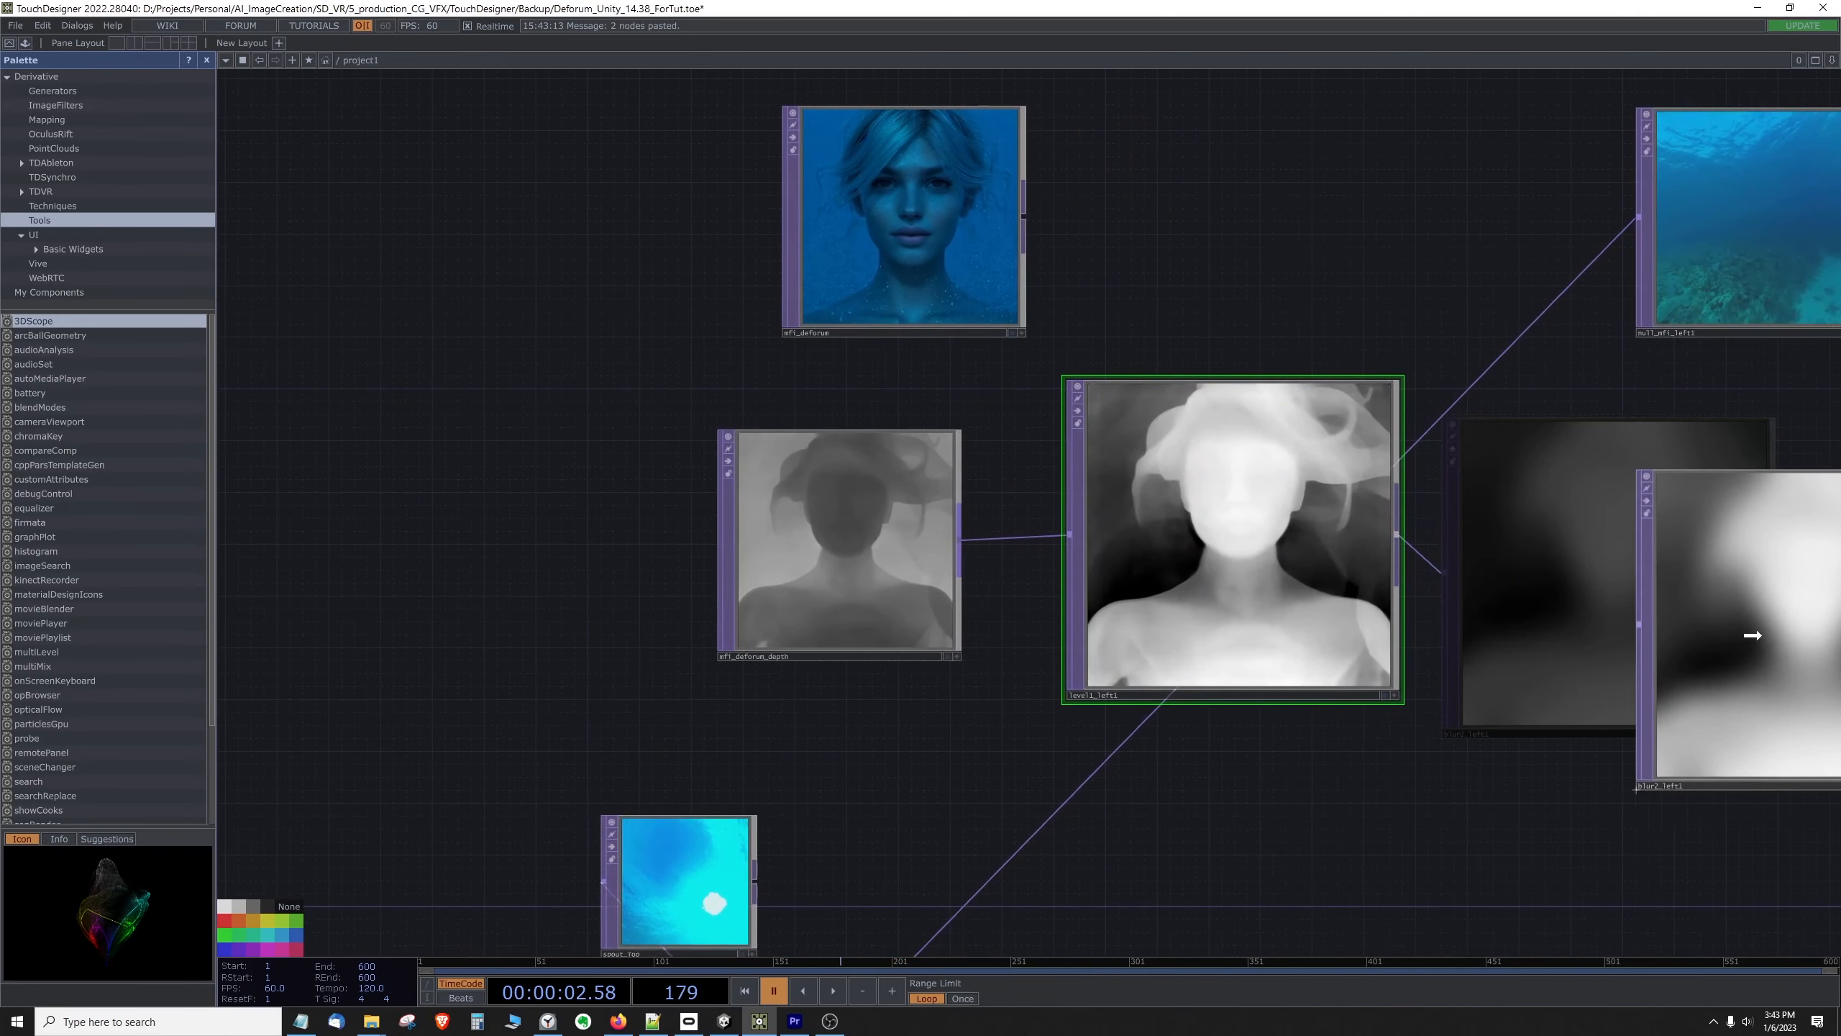
Step: Shrink the level1_left1 node and fit it beside a slightly enlarged mfi_deforum_depth, with mfi_deforum nudged above them
drag(1254, 516, 1247, 539)
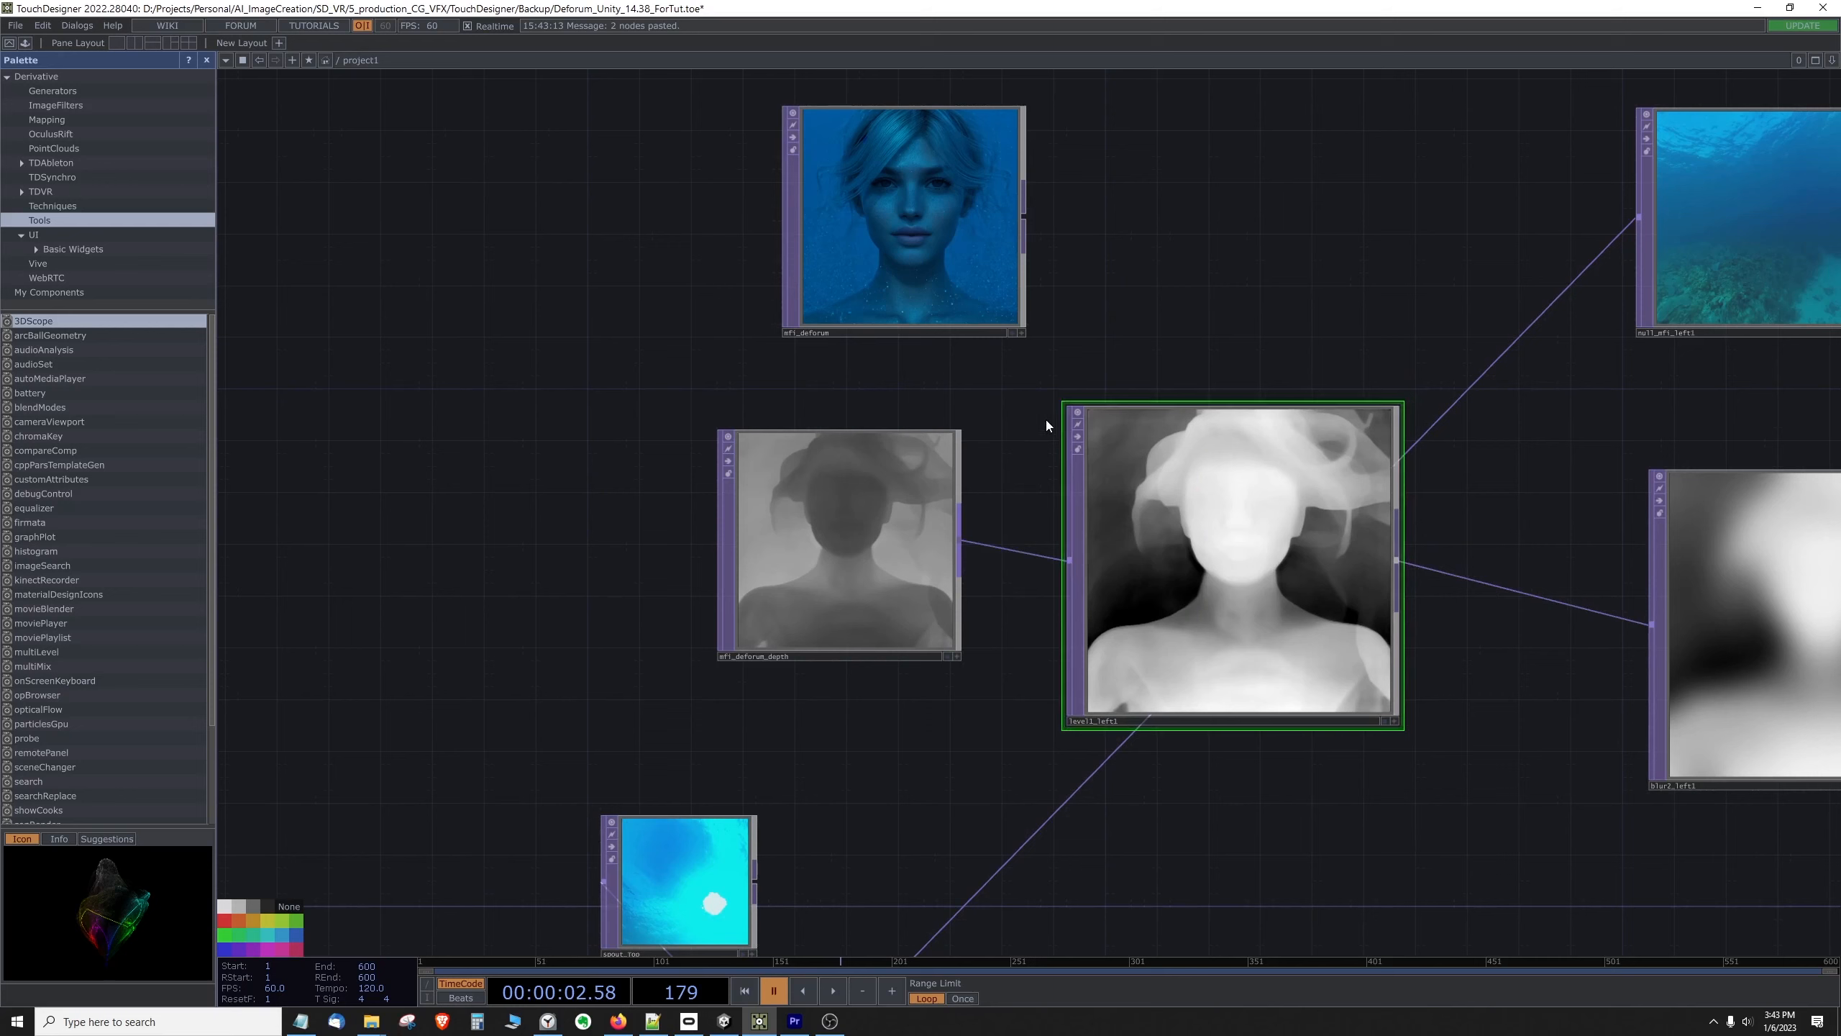
drag(1064, 403, 1109, 466)
drag(1219, 564, 1140, 524)
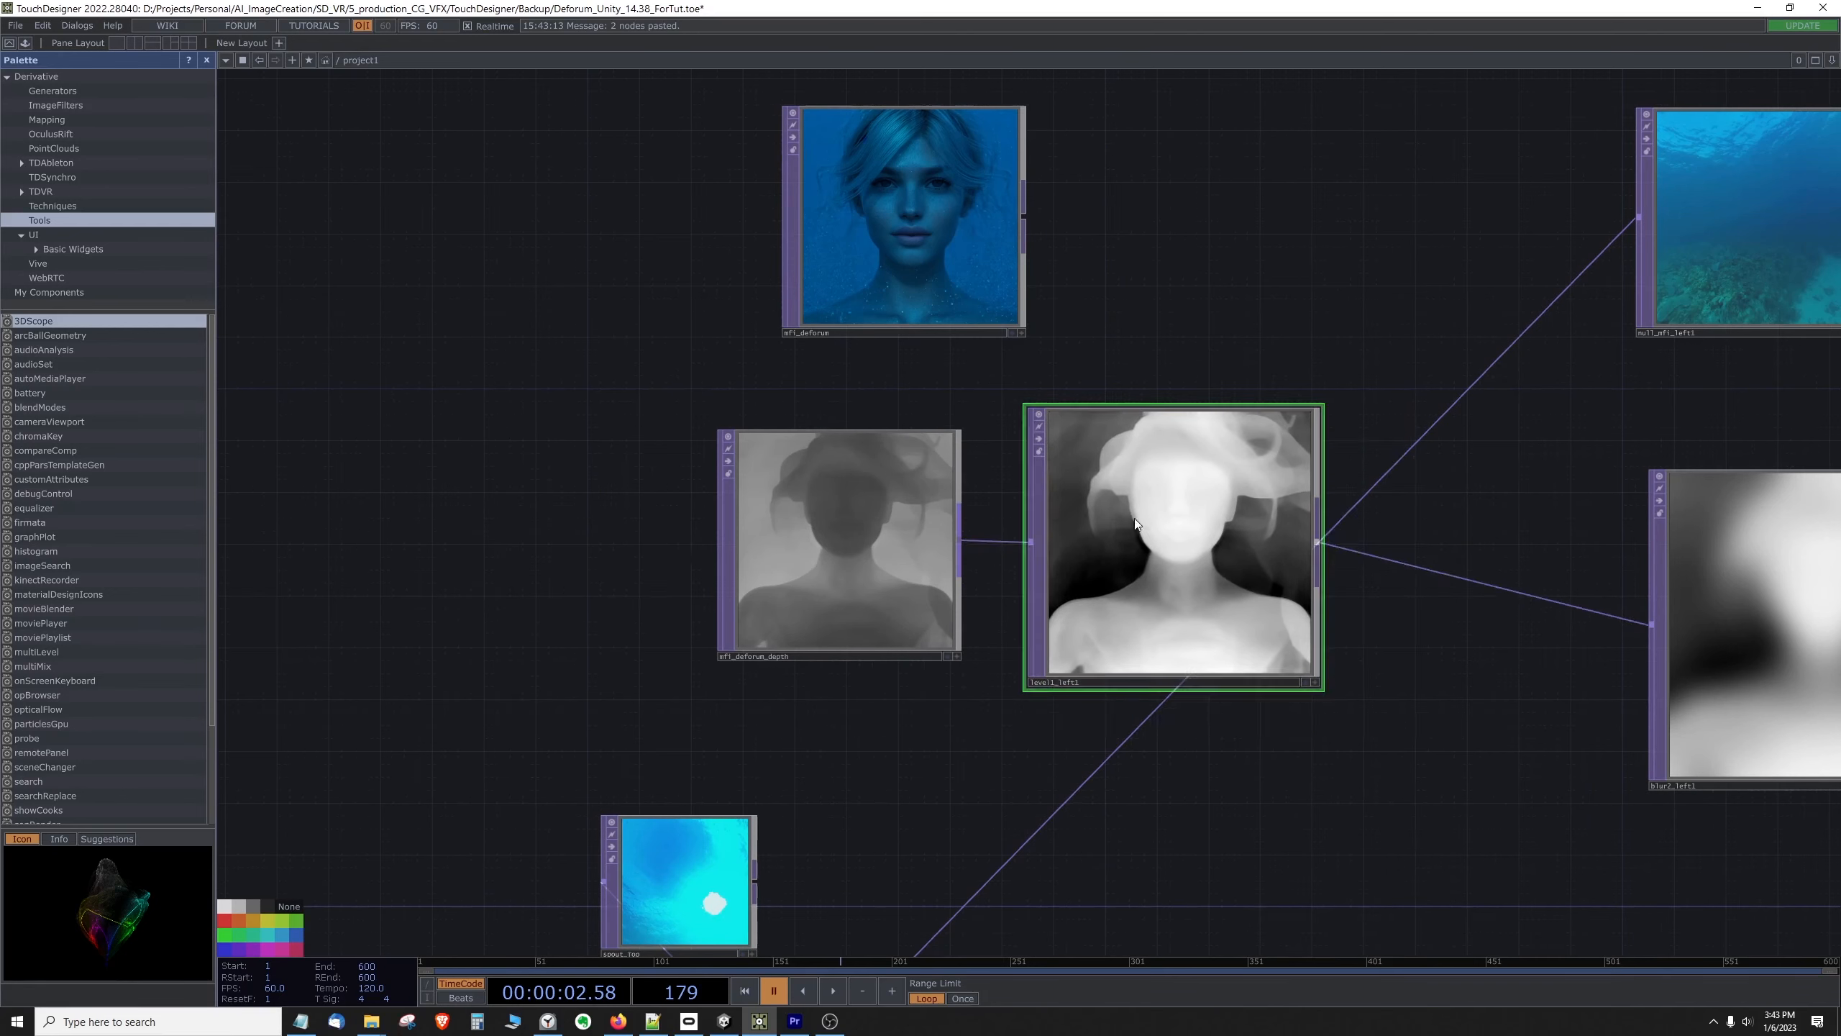
drag(1024, 407, 1068, 454)
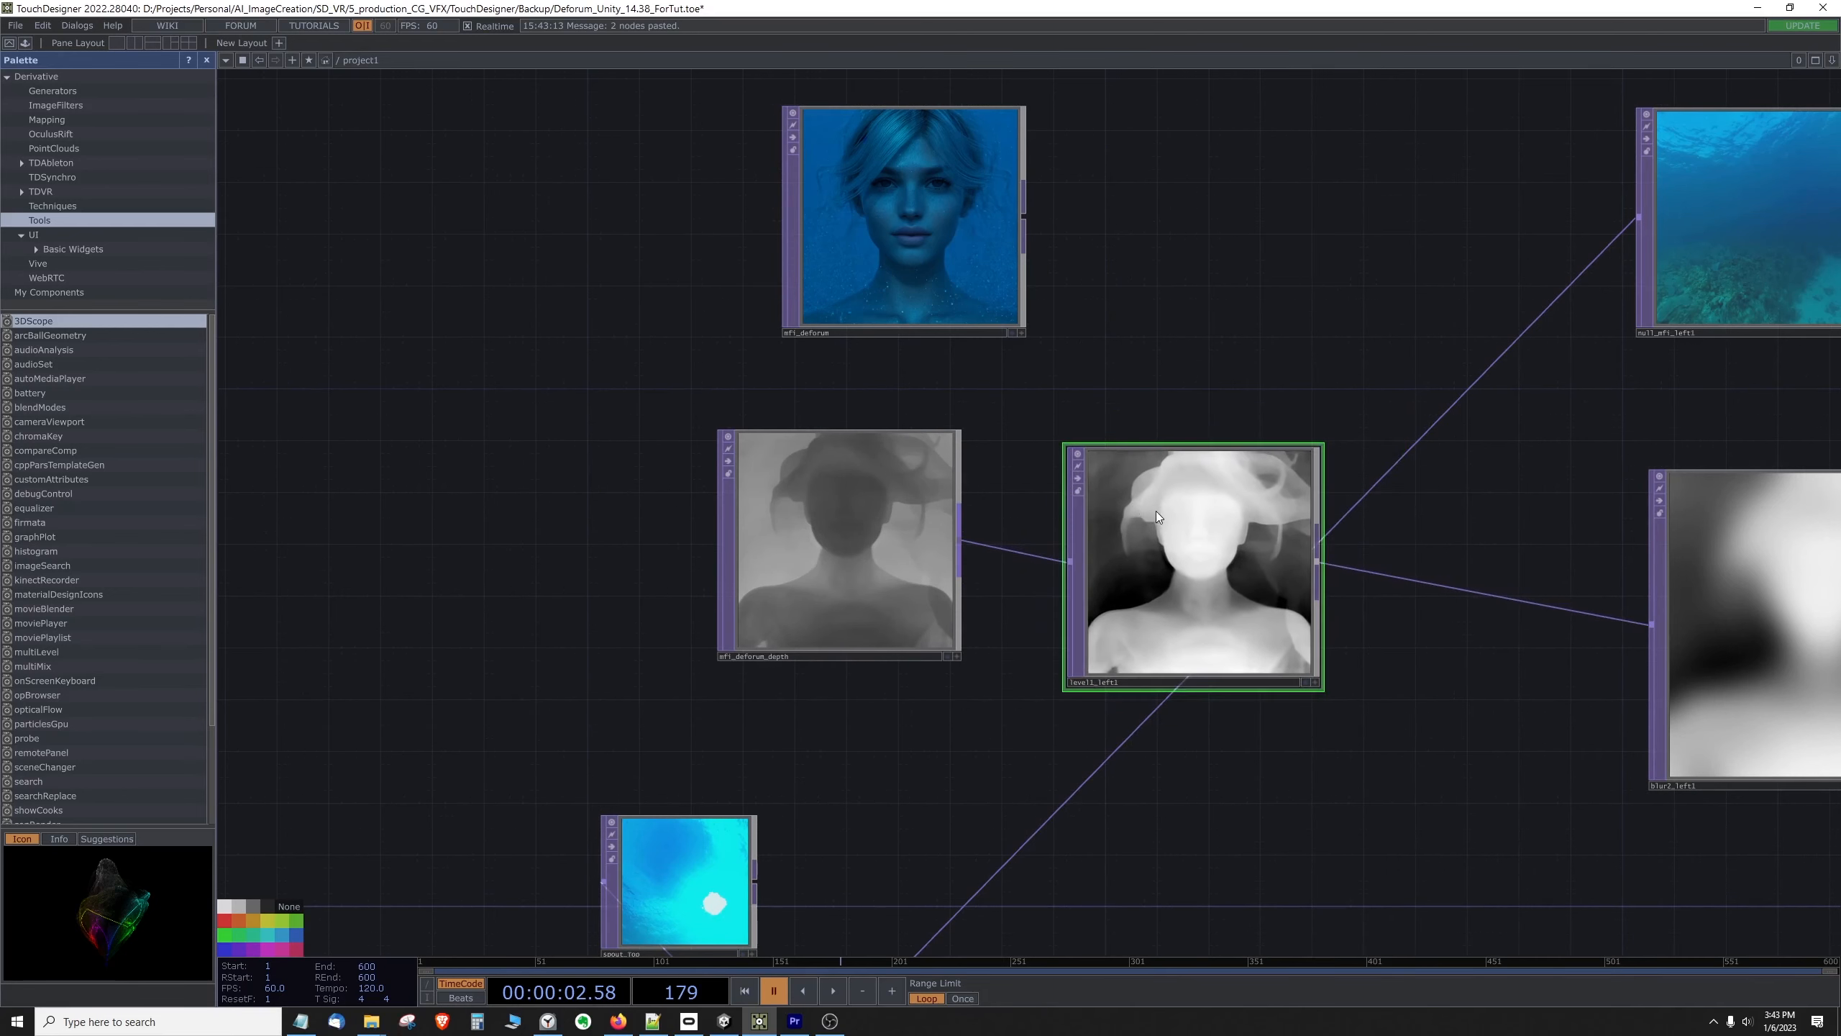
drag(1156, 511, 1105, 500)
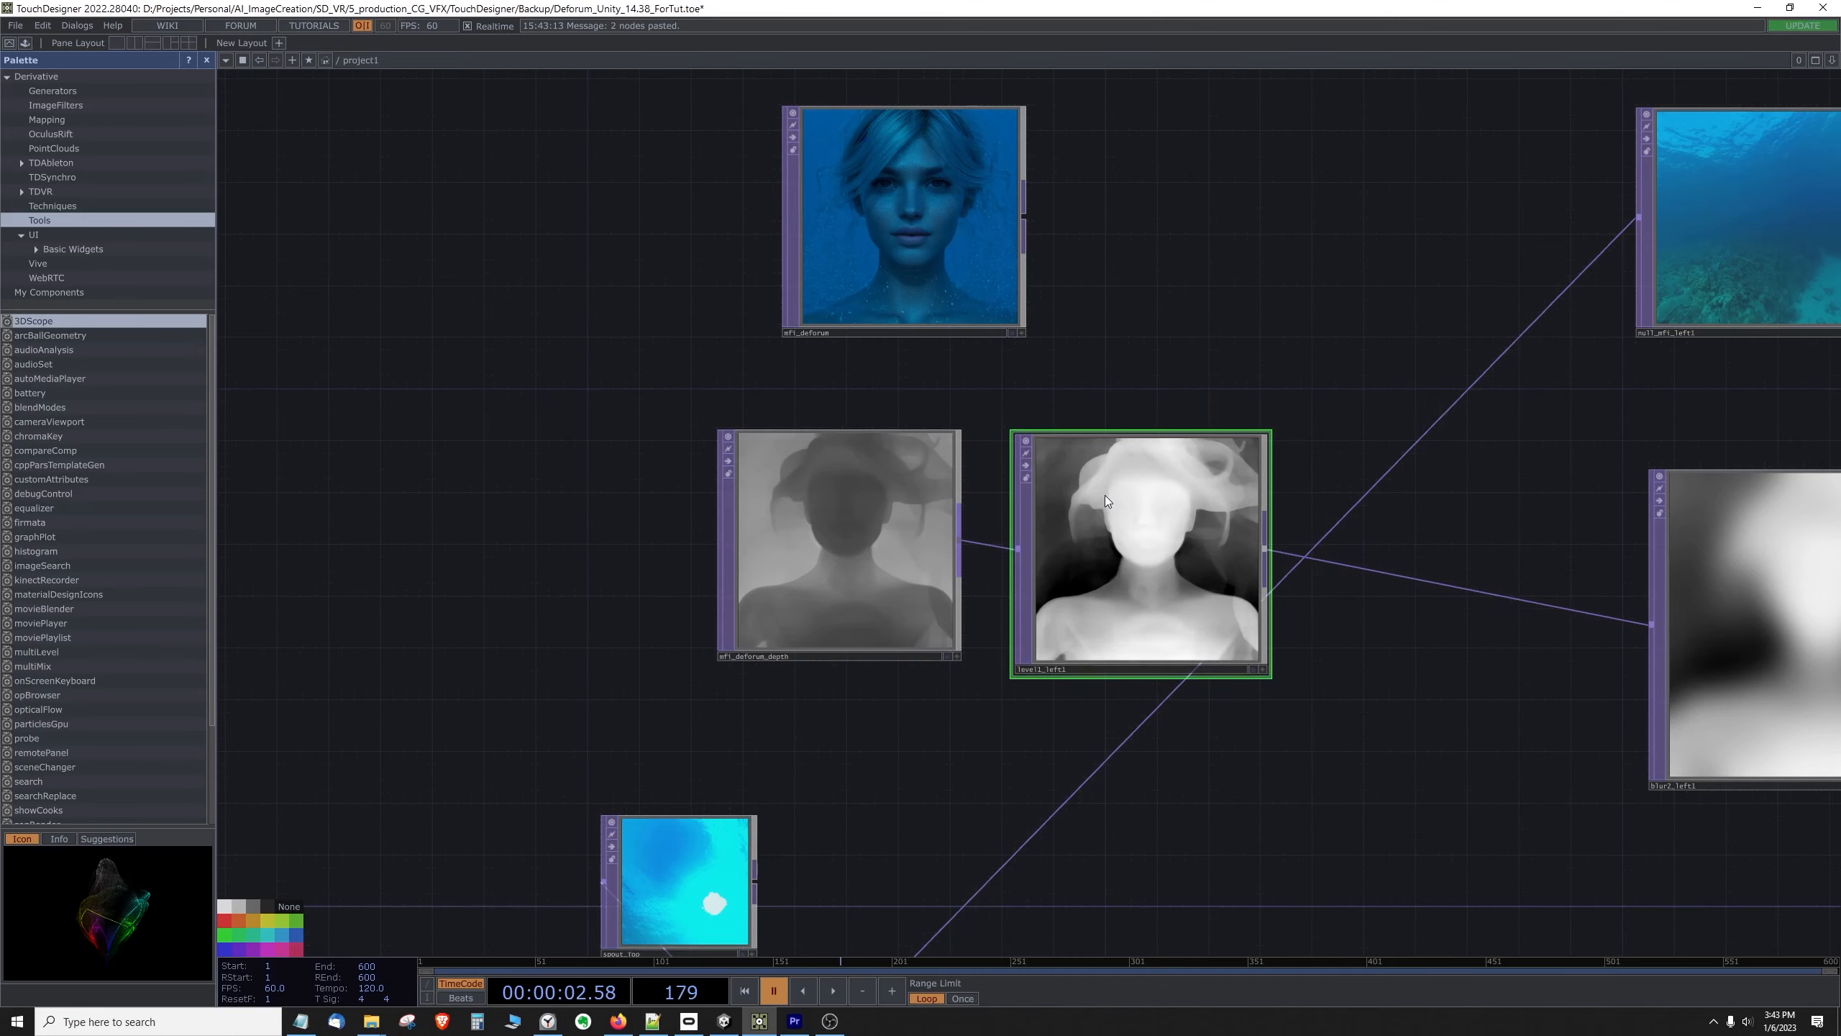
drag(721, 666, 707, 682)
drag(1391, 410, 1287, 477)
click(699, 615)
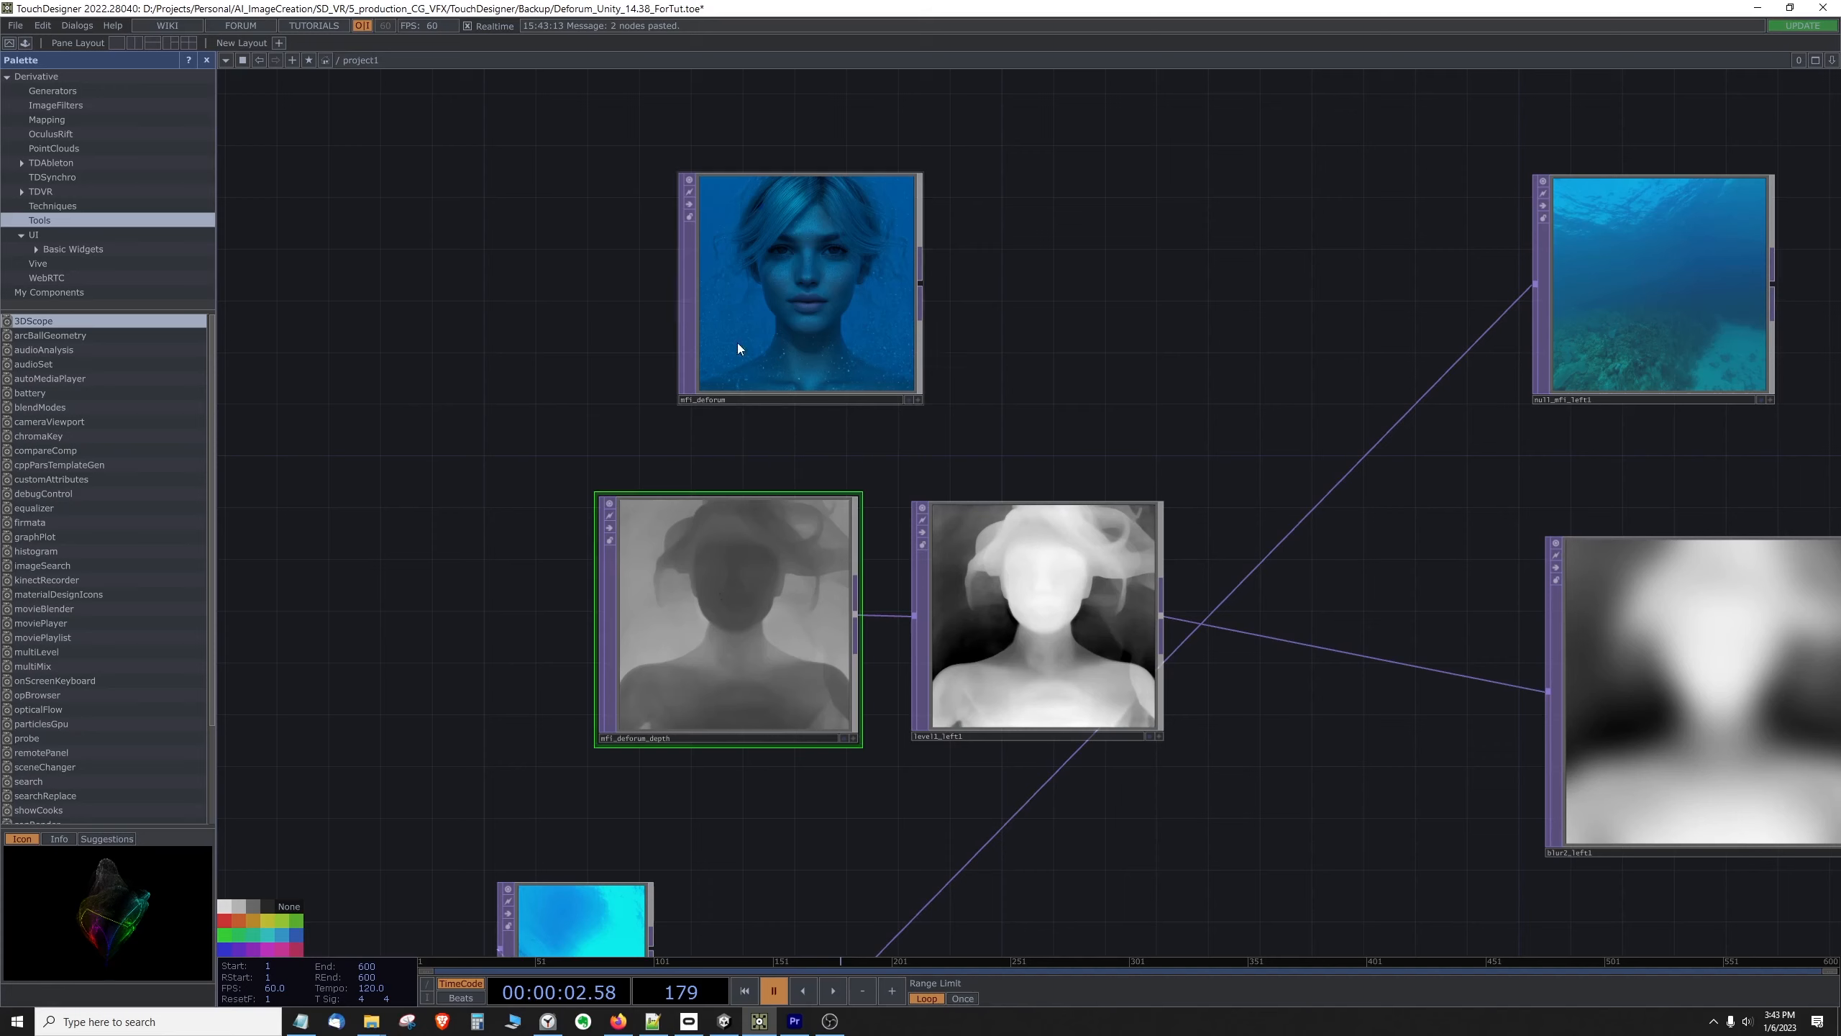
drag(802, 296, 799, 318)
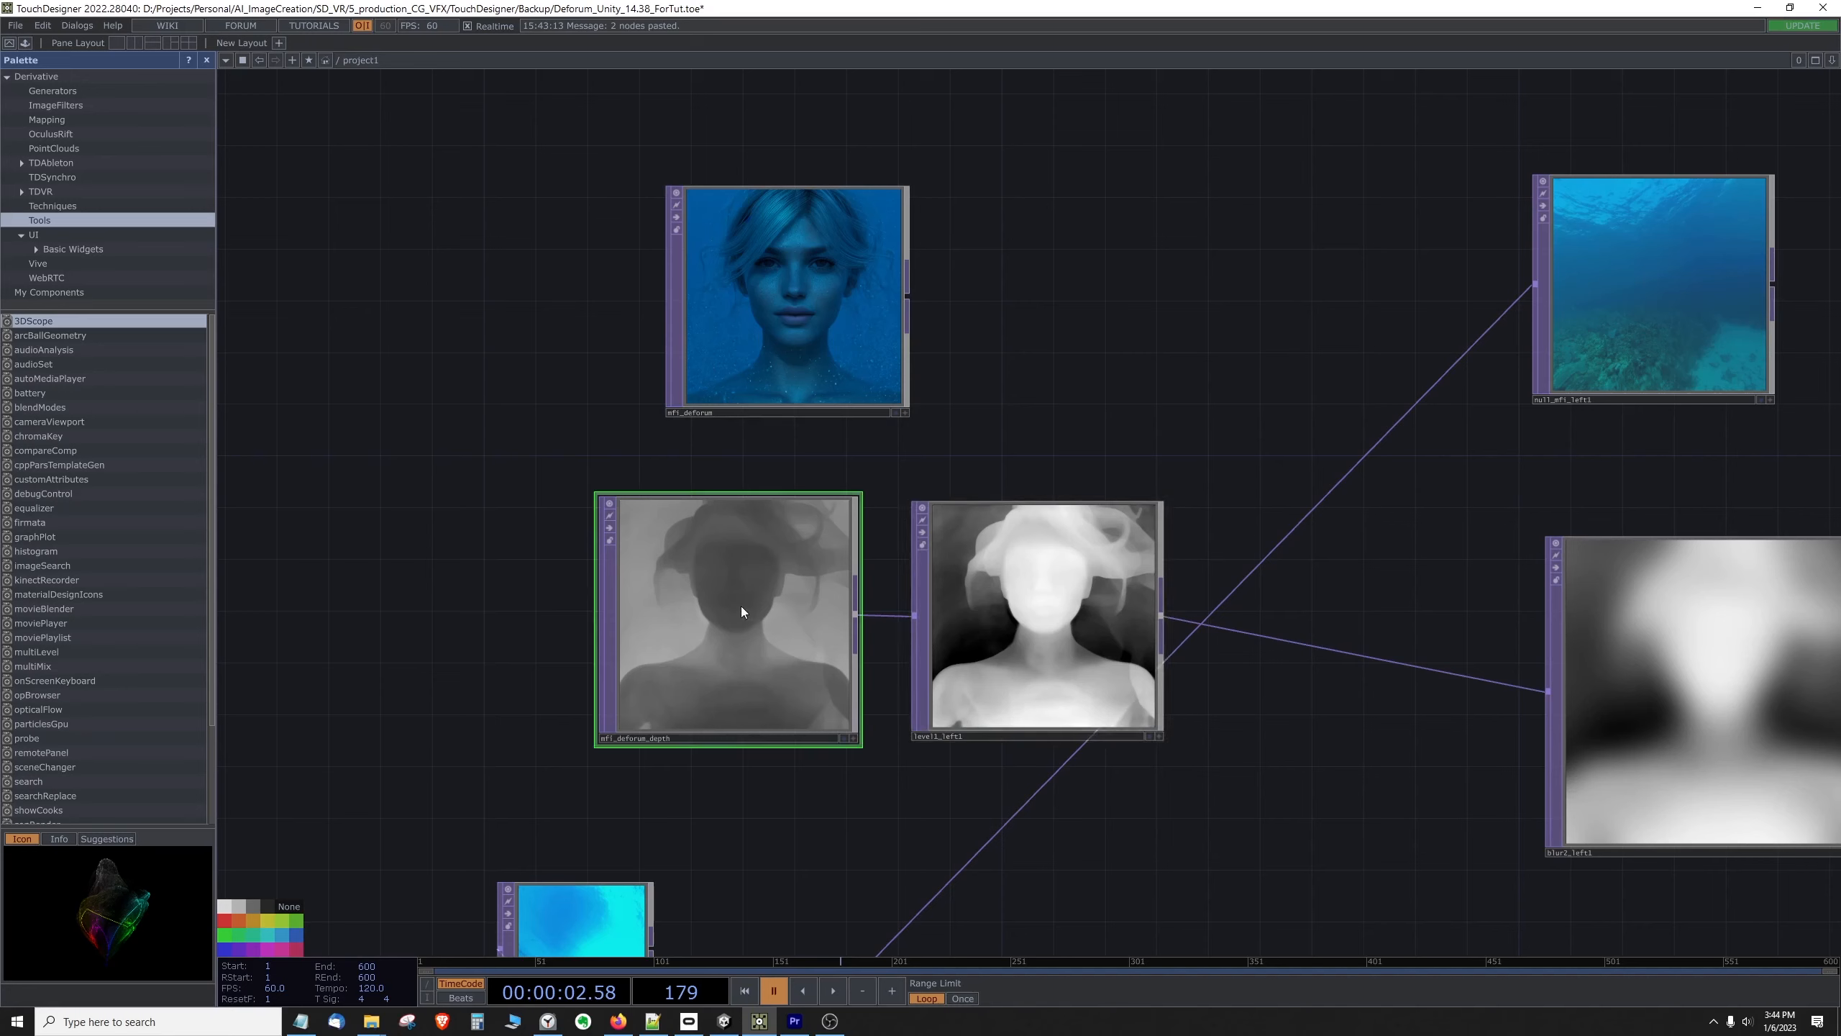
Step: Try an Invert value of 0 on the level1_left1 node and undo it
click(1055, 604)
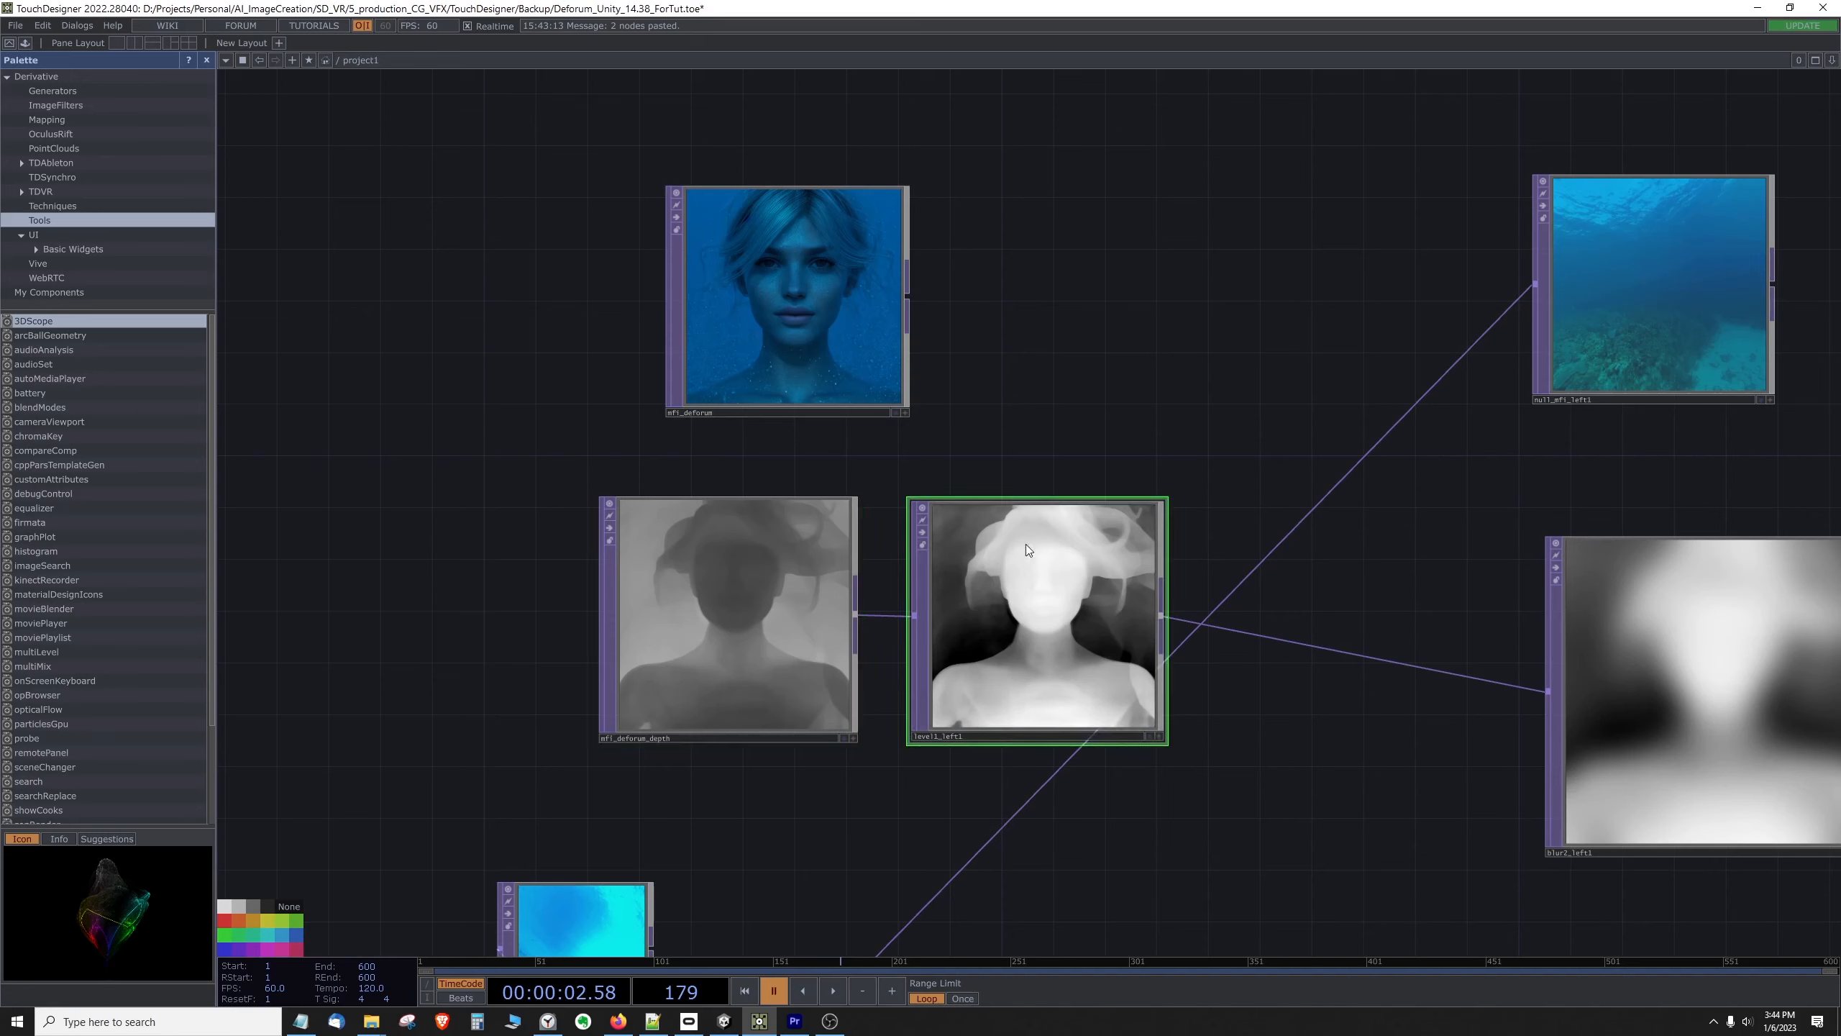
right_click(1050, 621)
click(1102, 550)
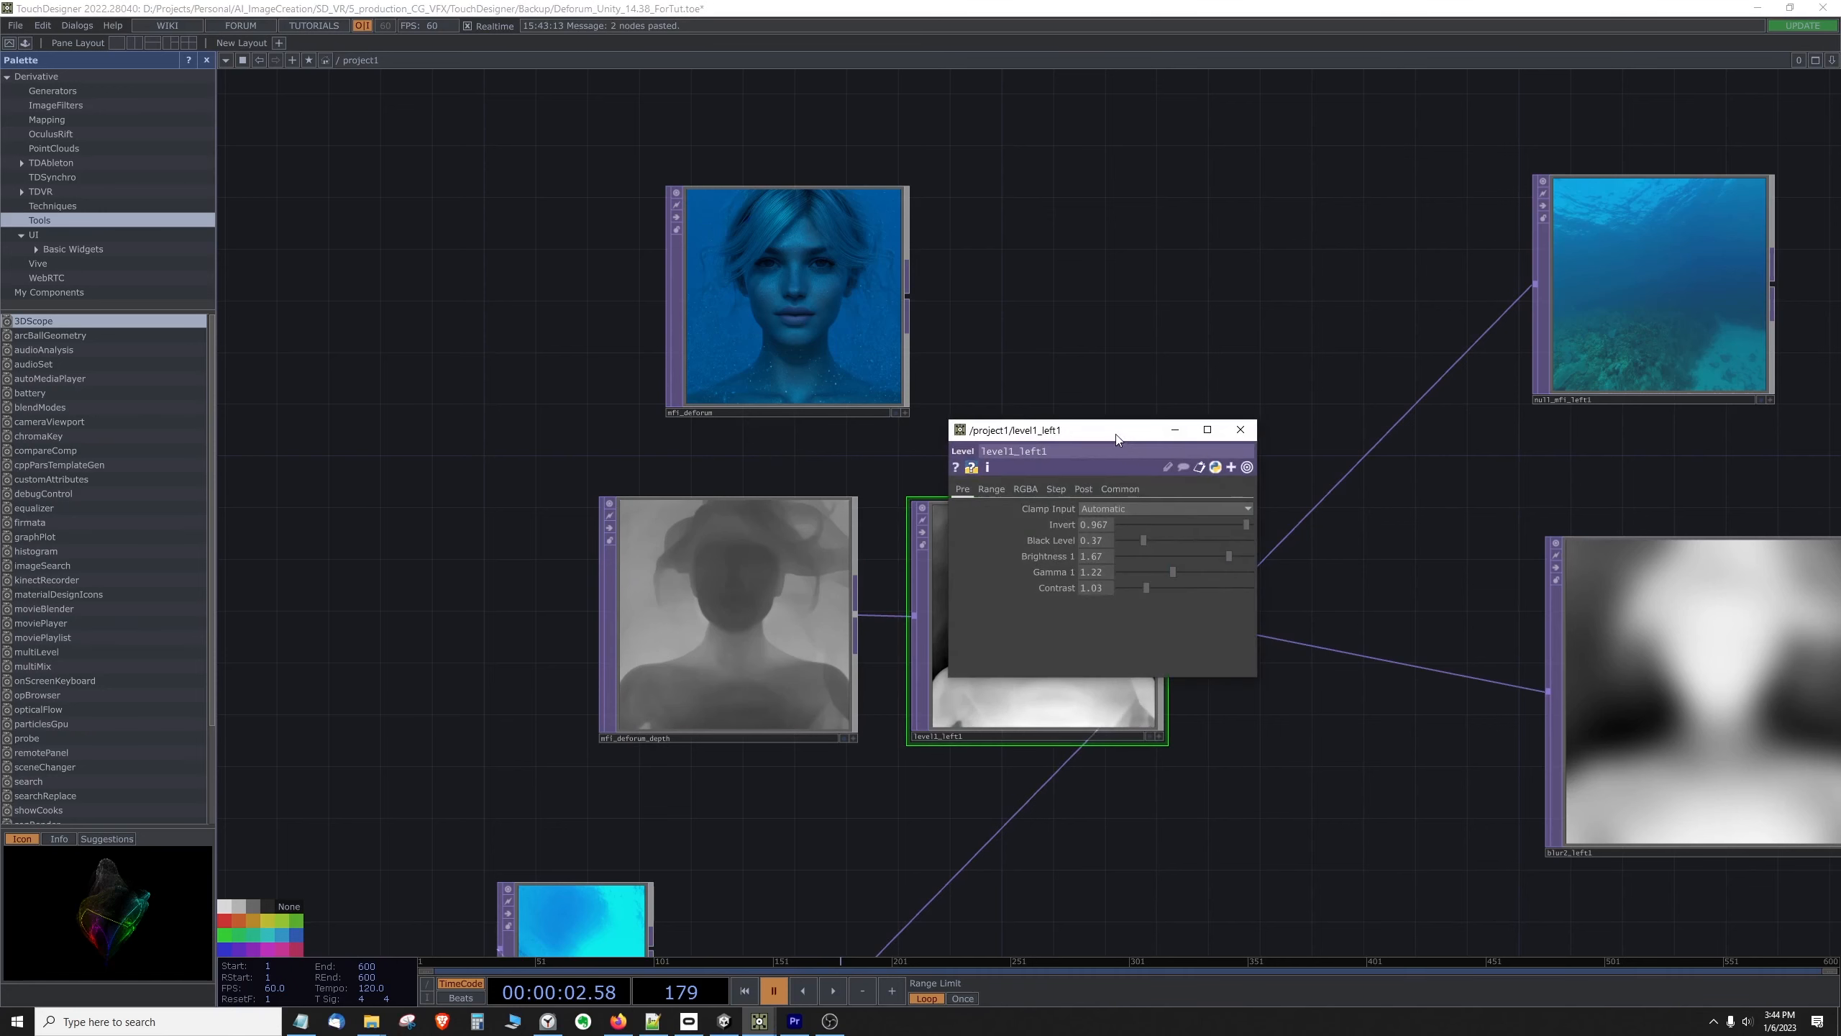
drag(1116, 435, 1246, 242)
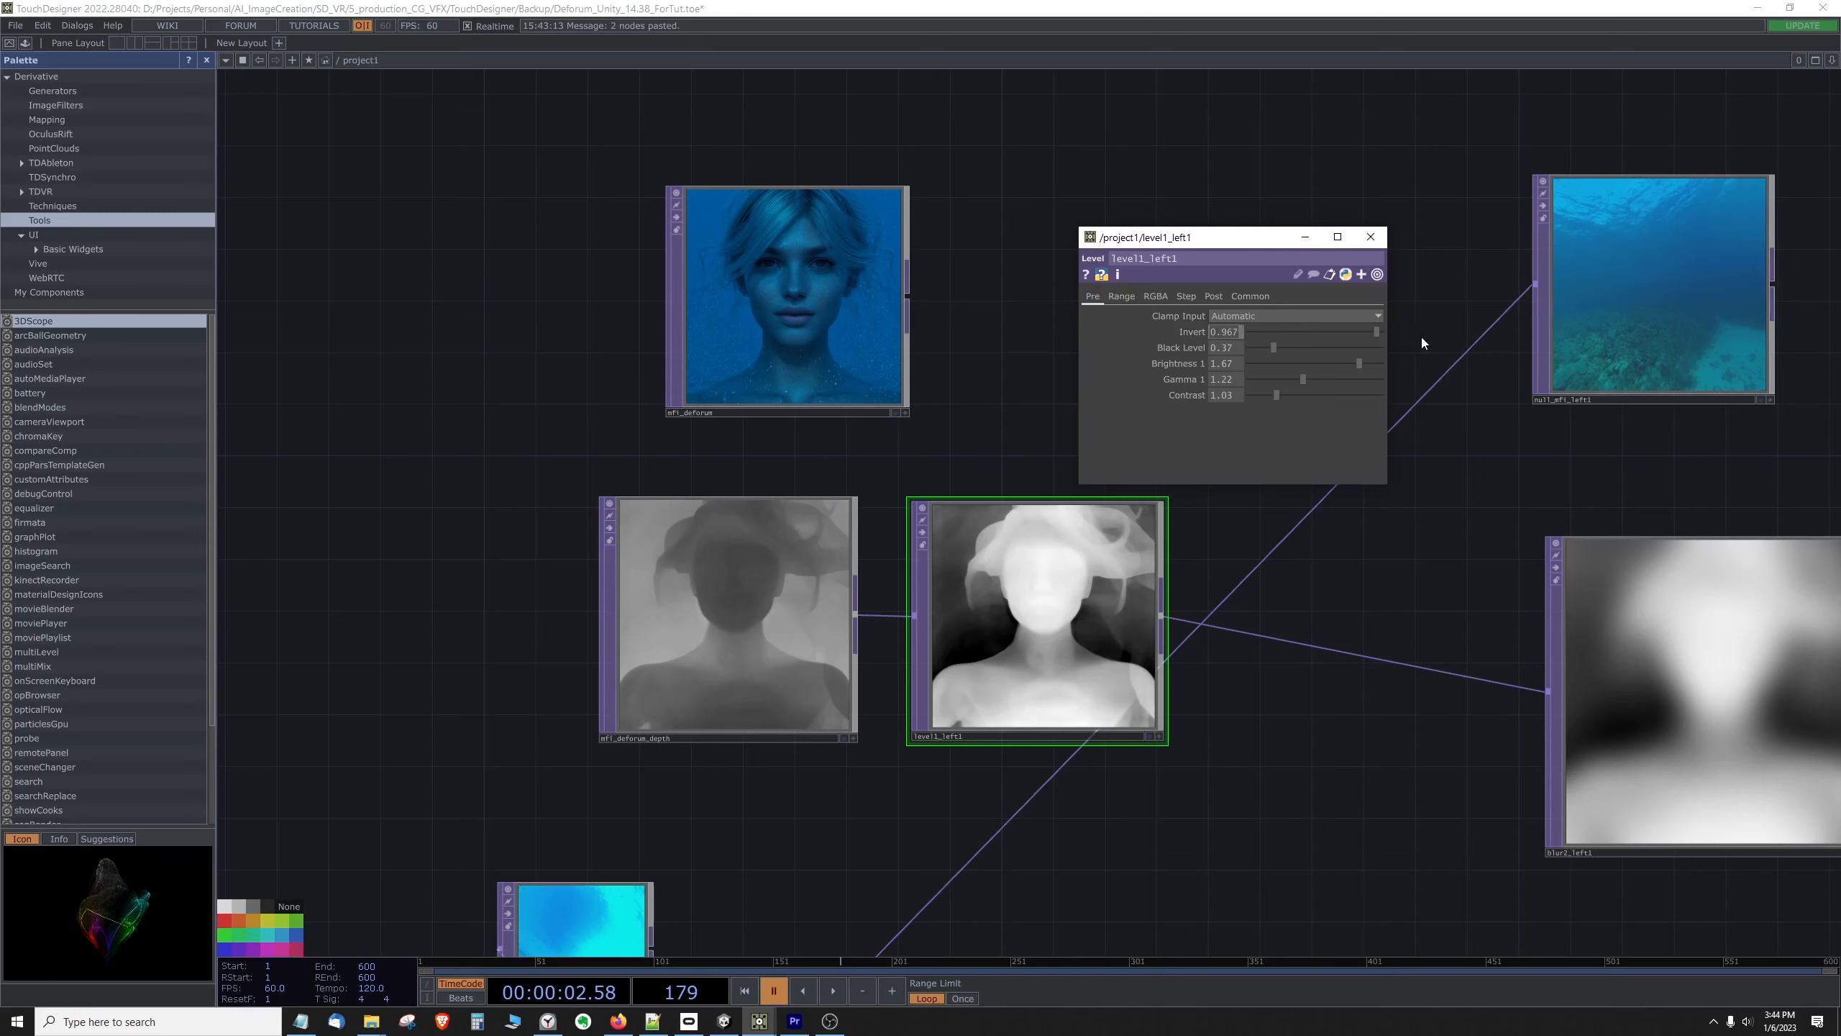
drag(1375, 332, 1160, 341)
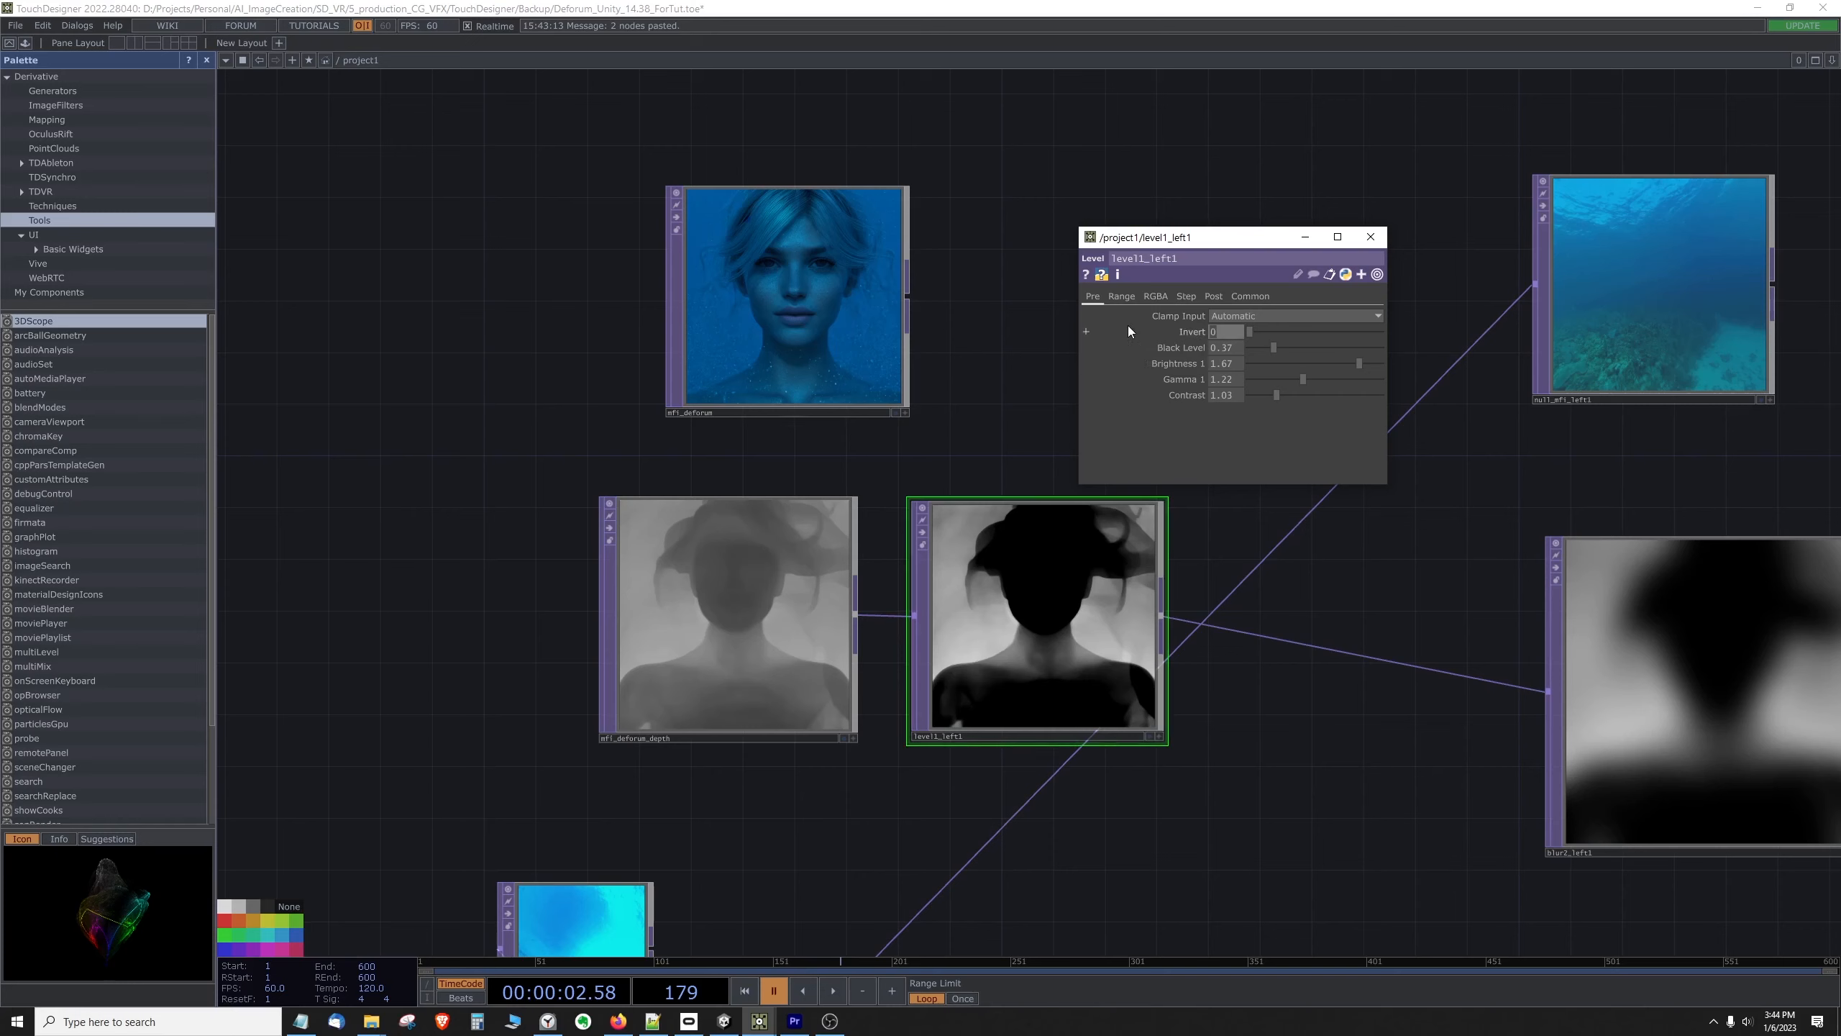
key(ctrl+z)
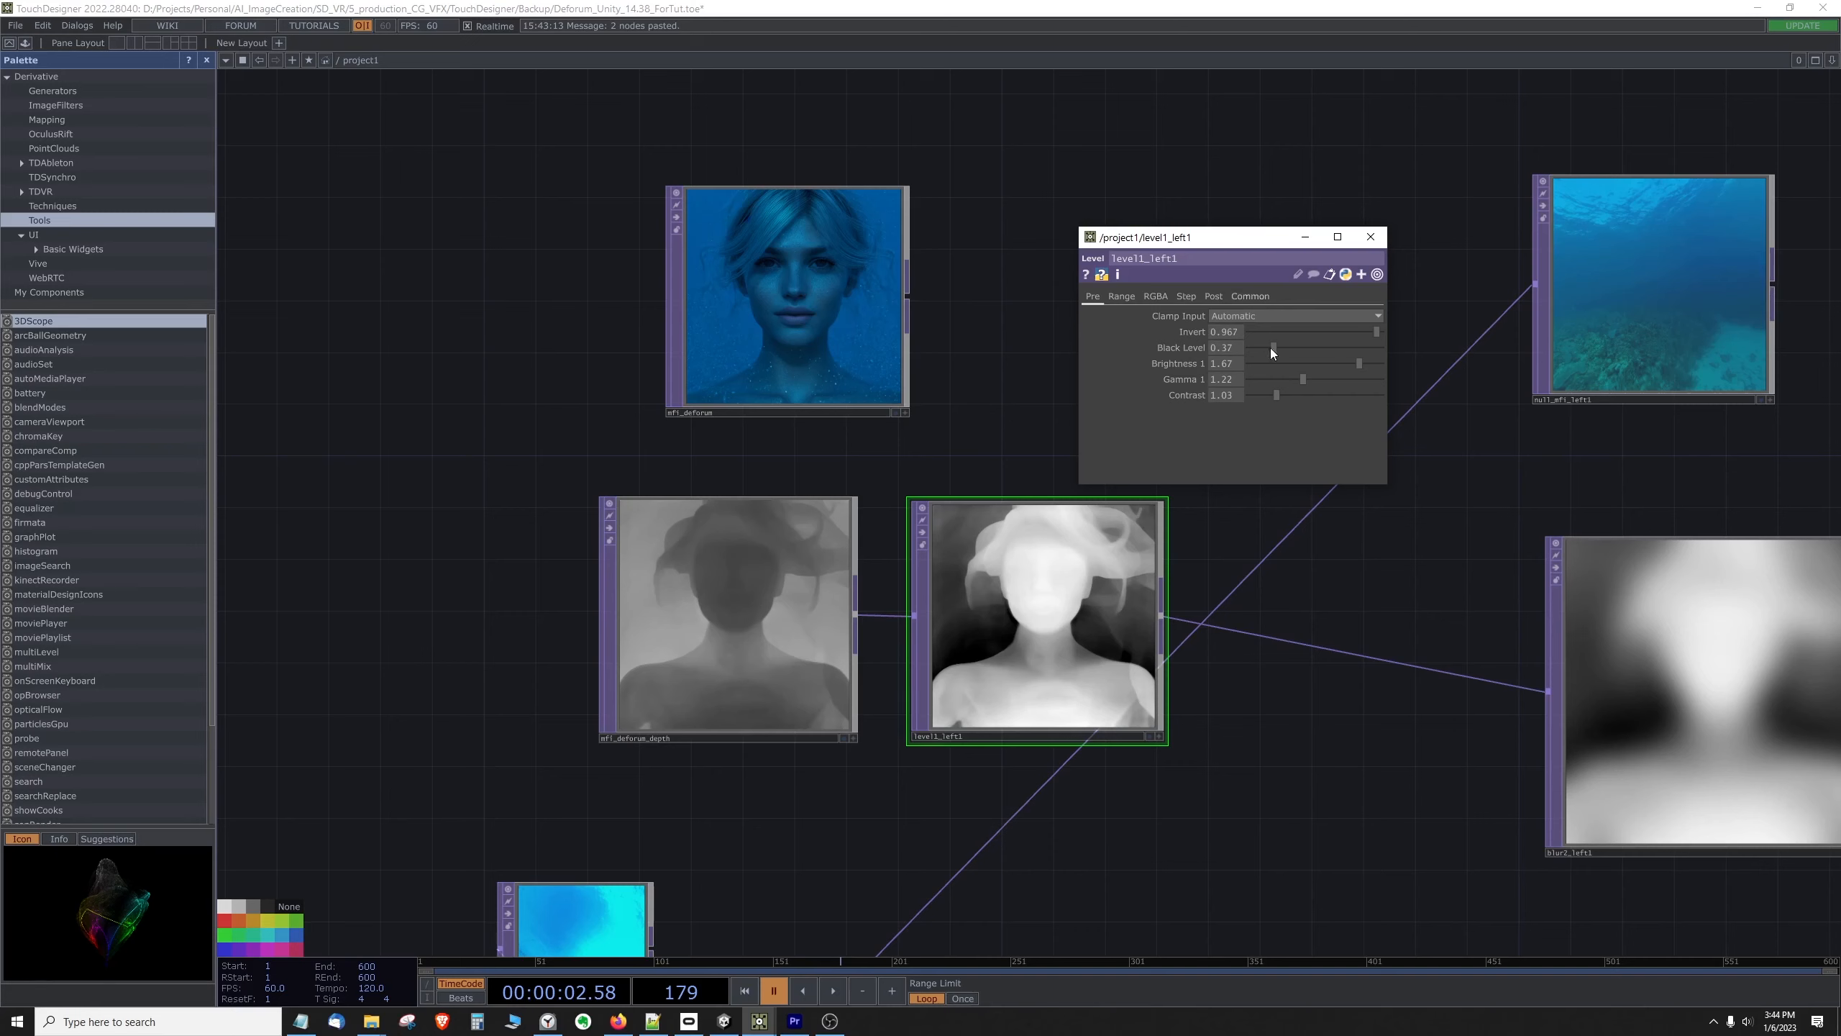
click(1370, 237)
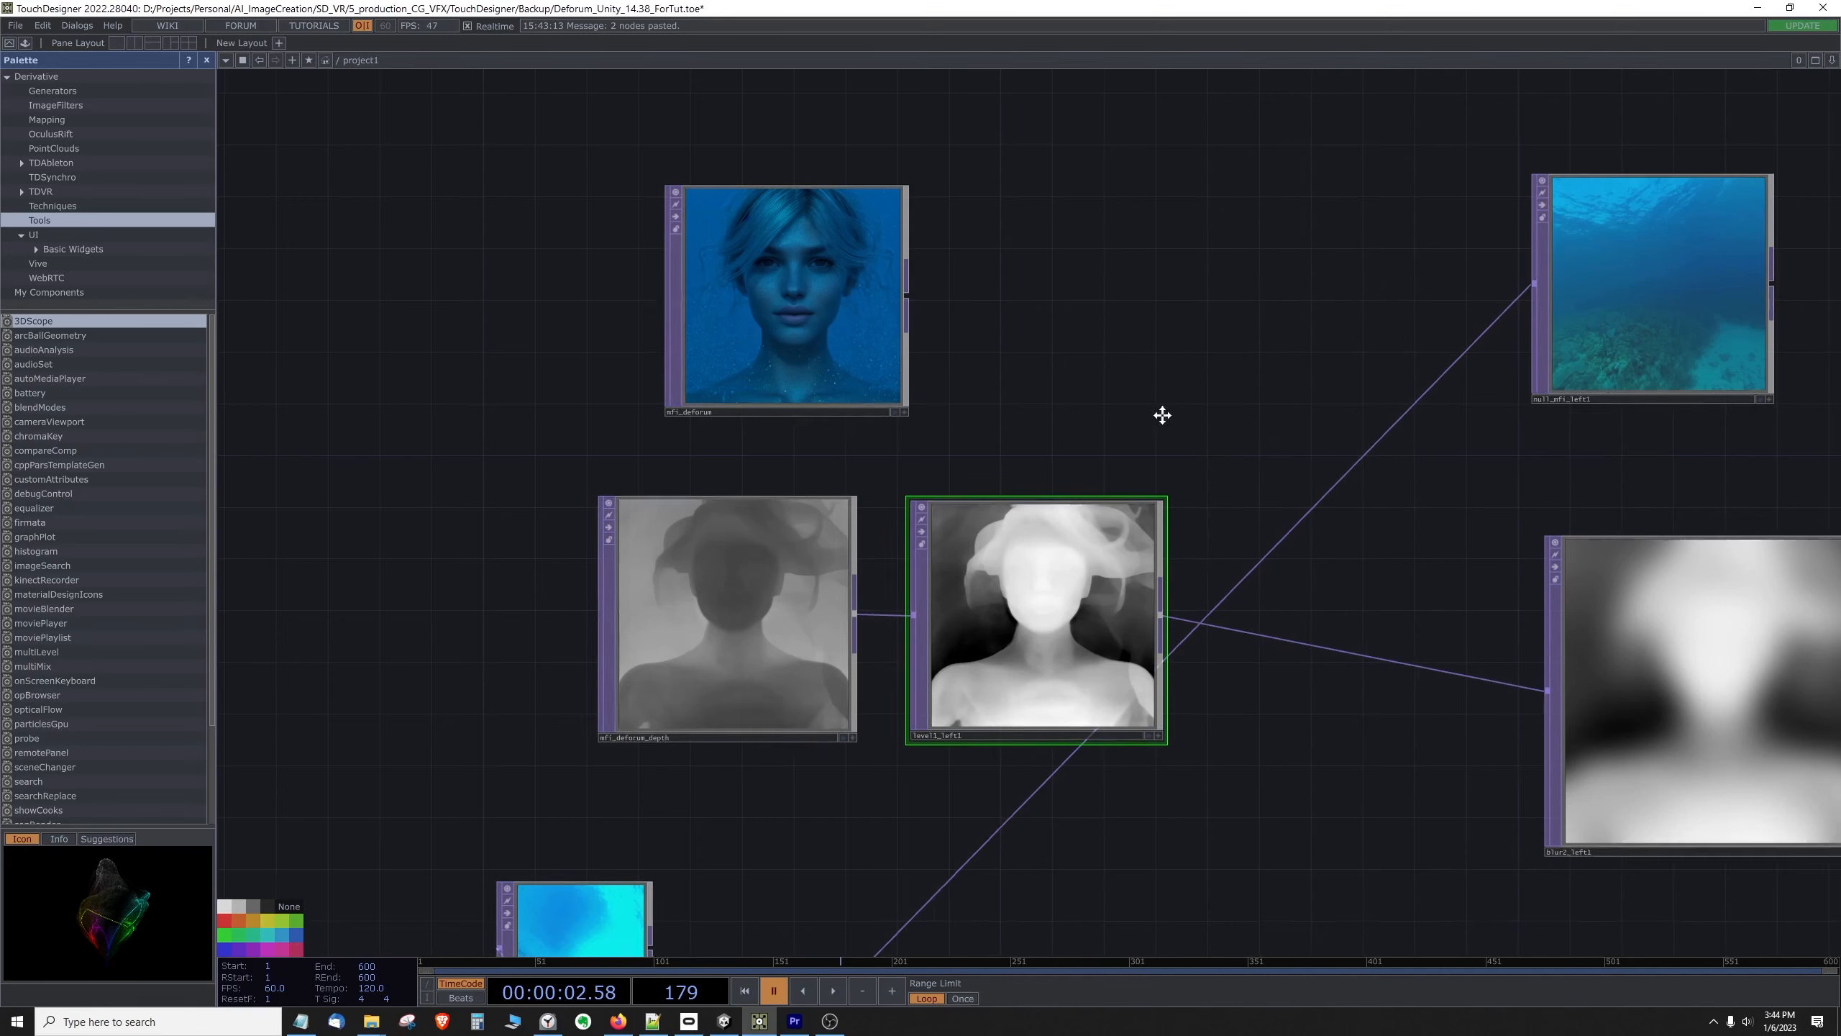
Step: Shrink the blur node beside level1_left1, and shift the whole depth chain so the blur node sits directly below mfi_deforum
drag(1159, 411, 978, 405)
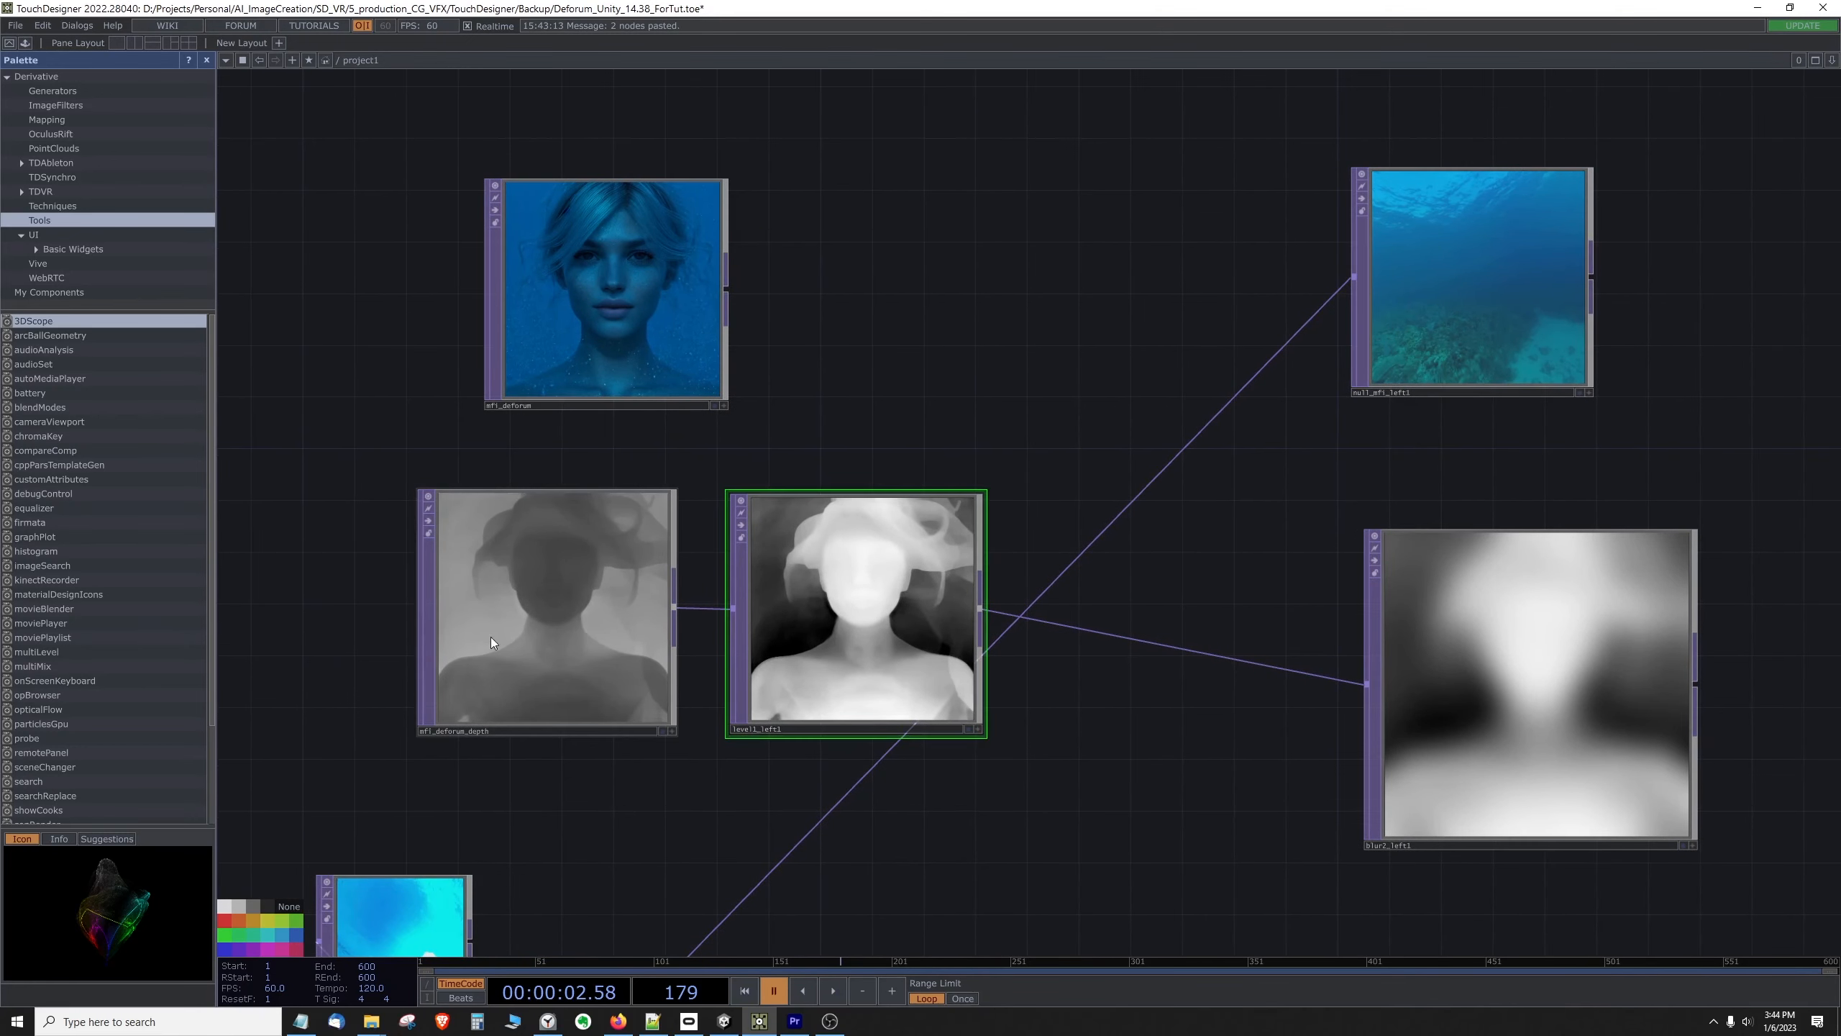
drag(1470, 681, 1325, 625)
drag(1195, 504, 1264, 572)
drag(1379, 664, 1125, 579)
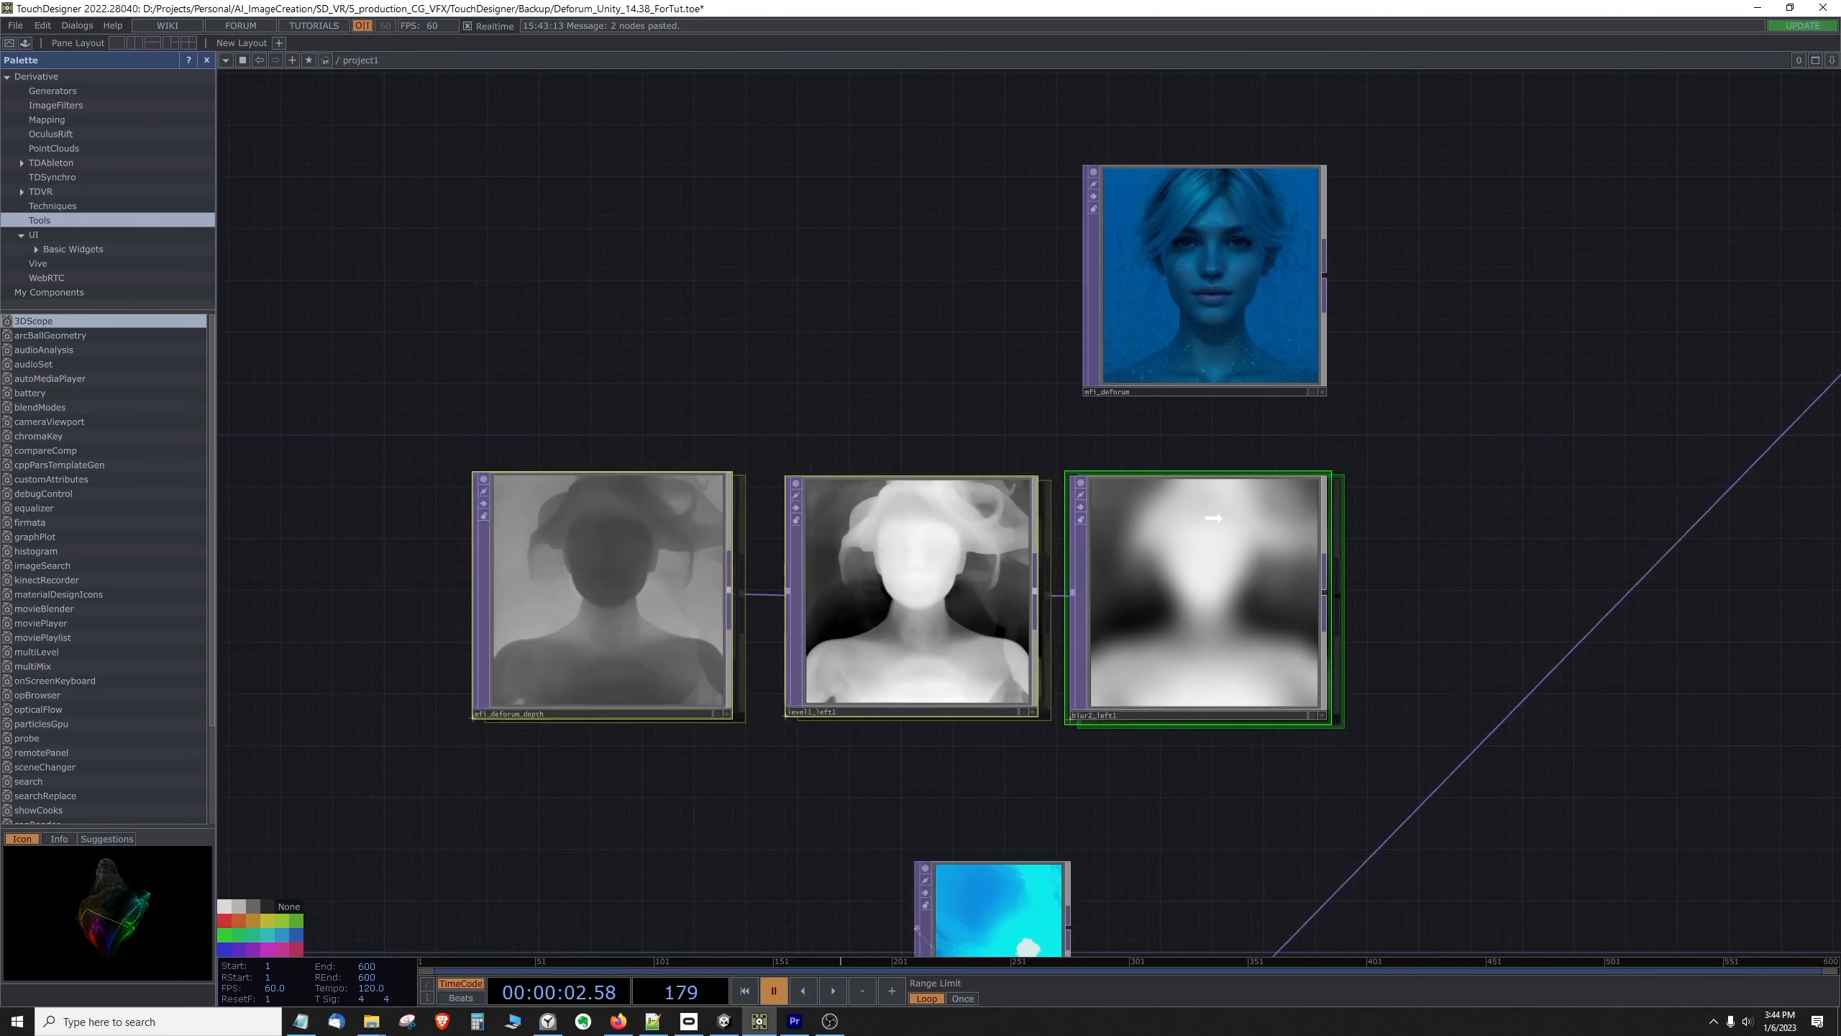
drag(1239, 505, 1234, 492)
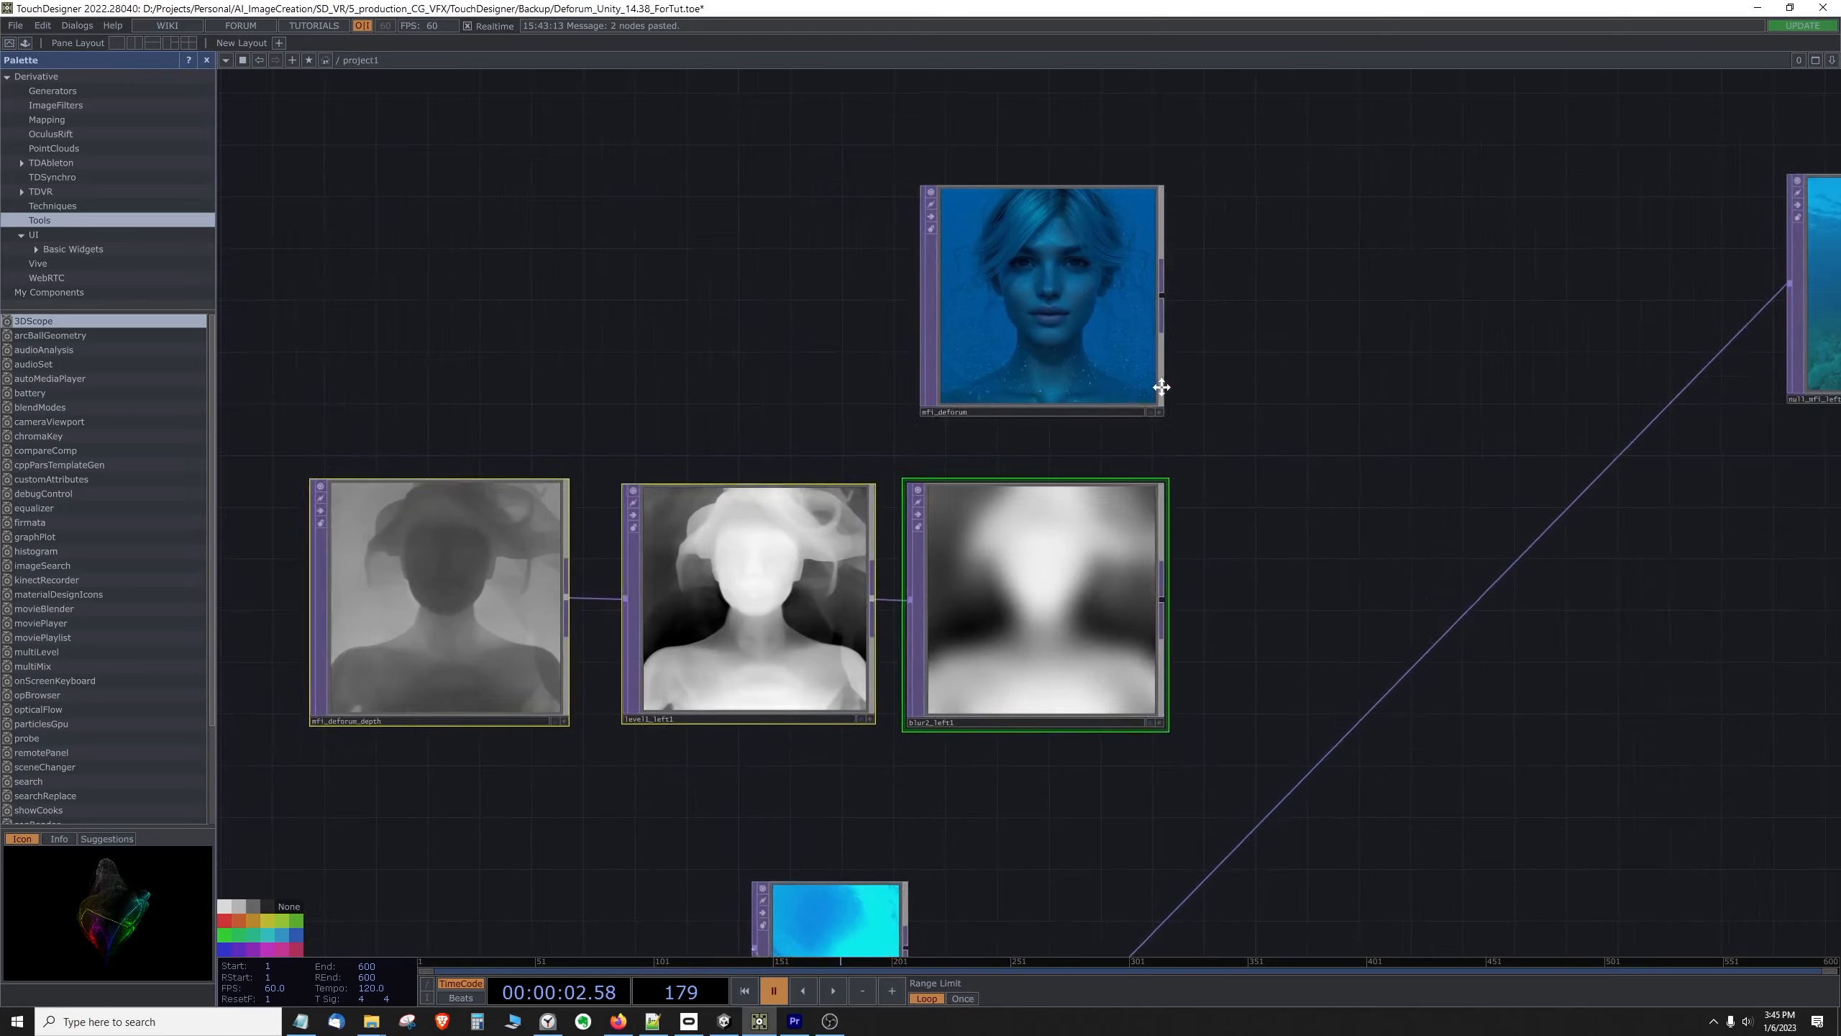
drag(1162, 386, 1122, 404)
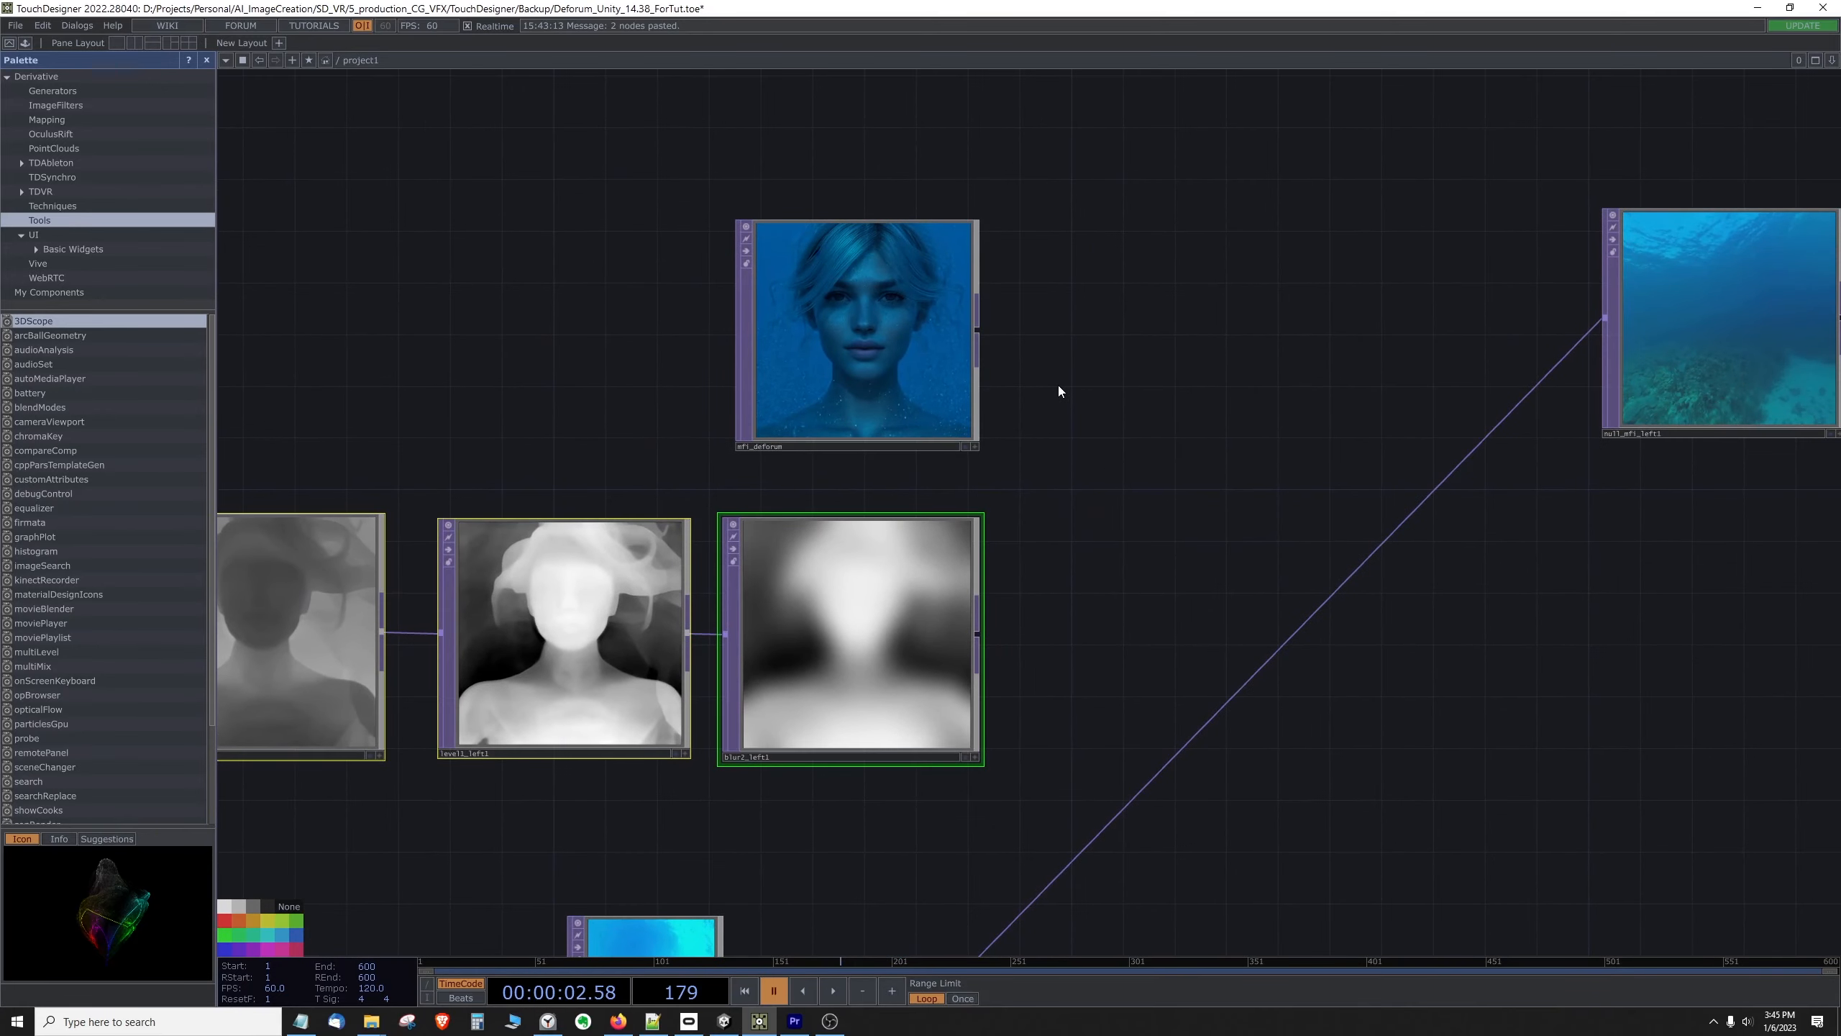
Step: Move mfi_deforum higher and add an enlarged Matte TOP between the image and depth nodes and null_mfi_left1
scroll(1088, 402, down, 4)
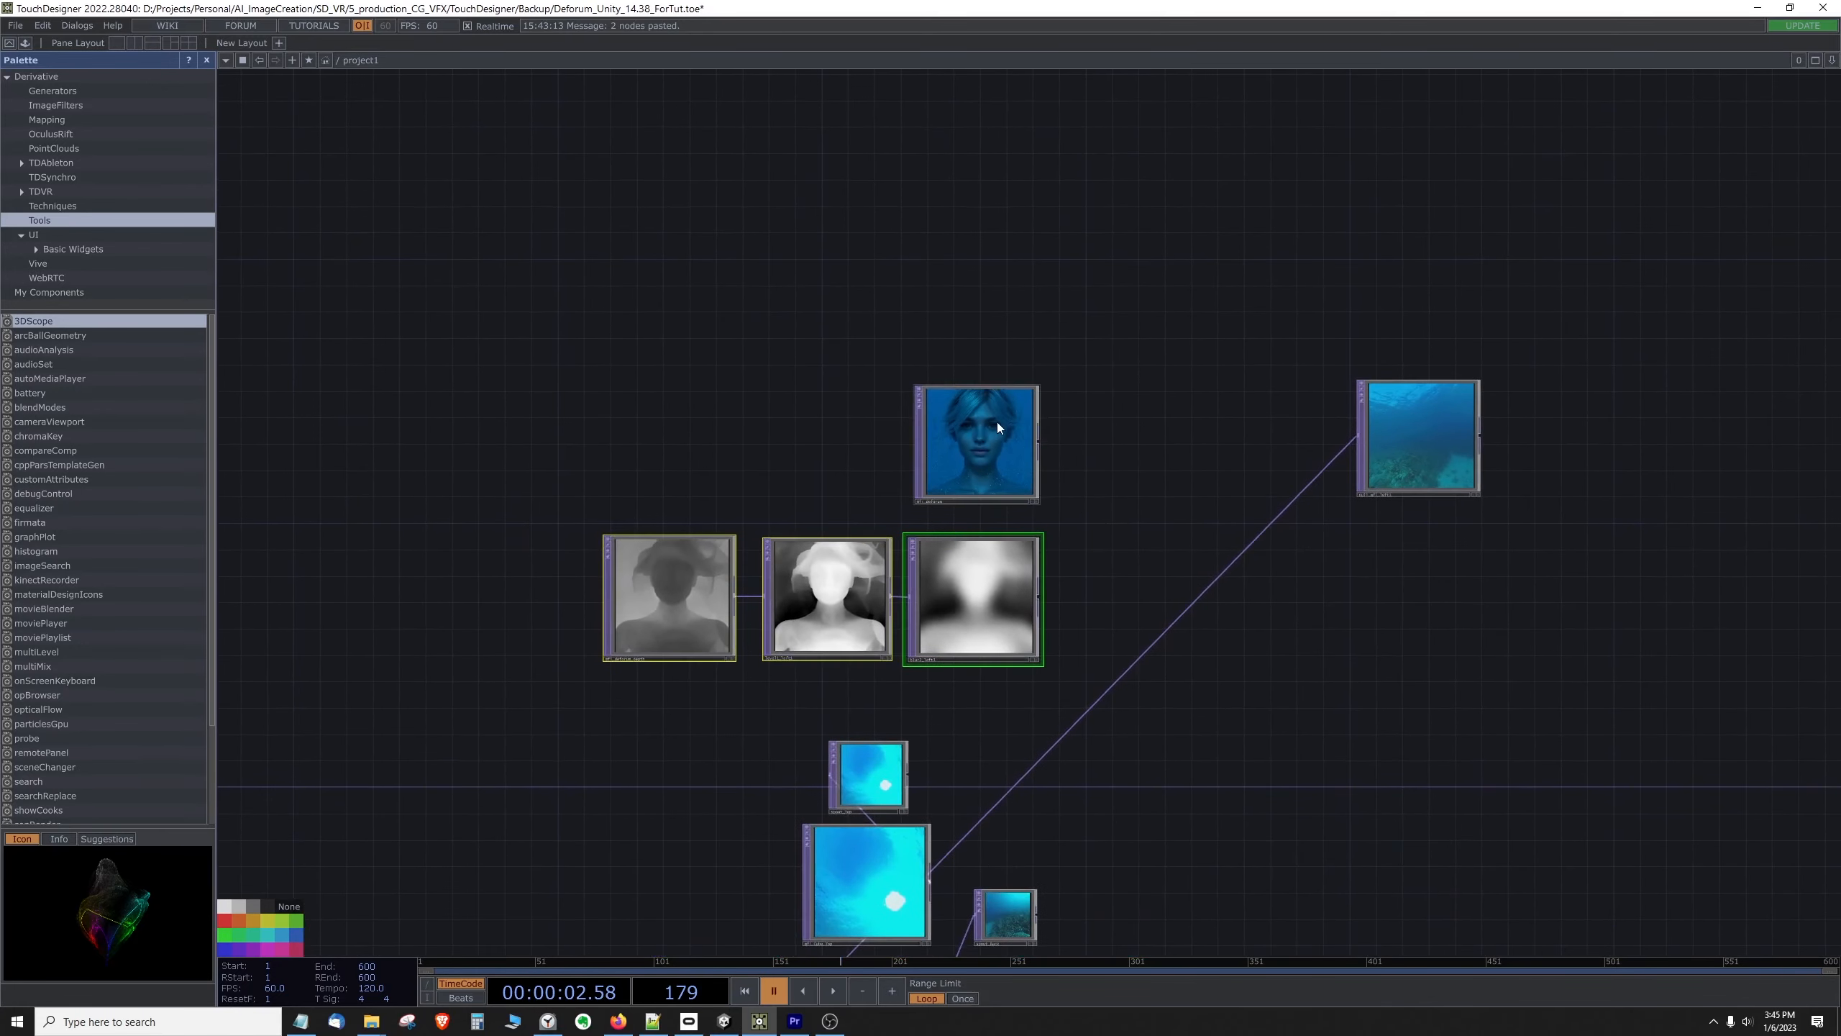
drag(997, 428, 997, 305)
drag(1086, 438, 1011, 424)
right_click(1068, 392)
click(1101, 243)
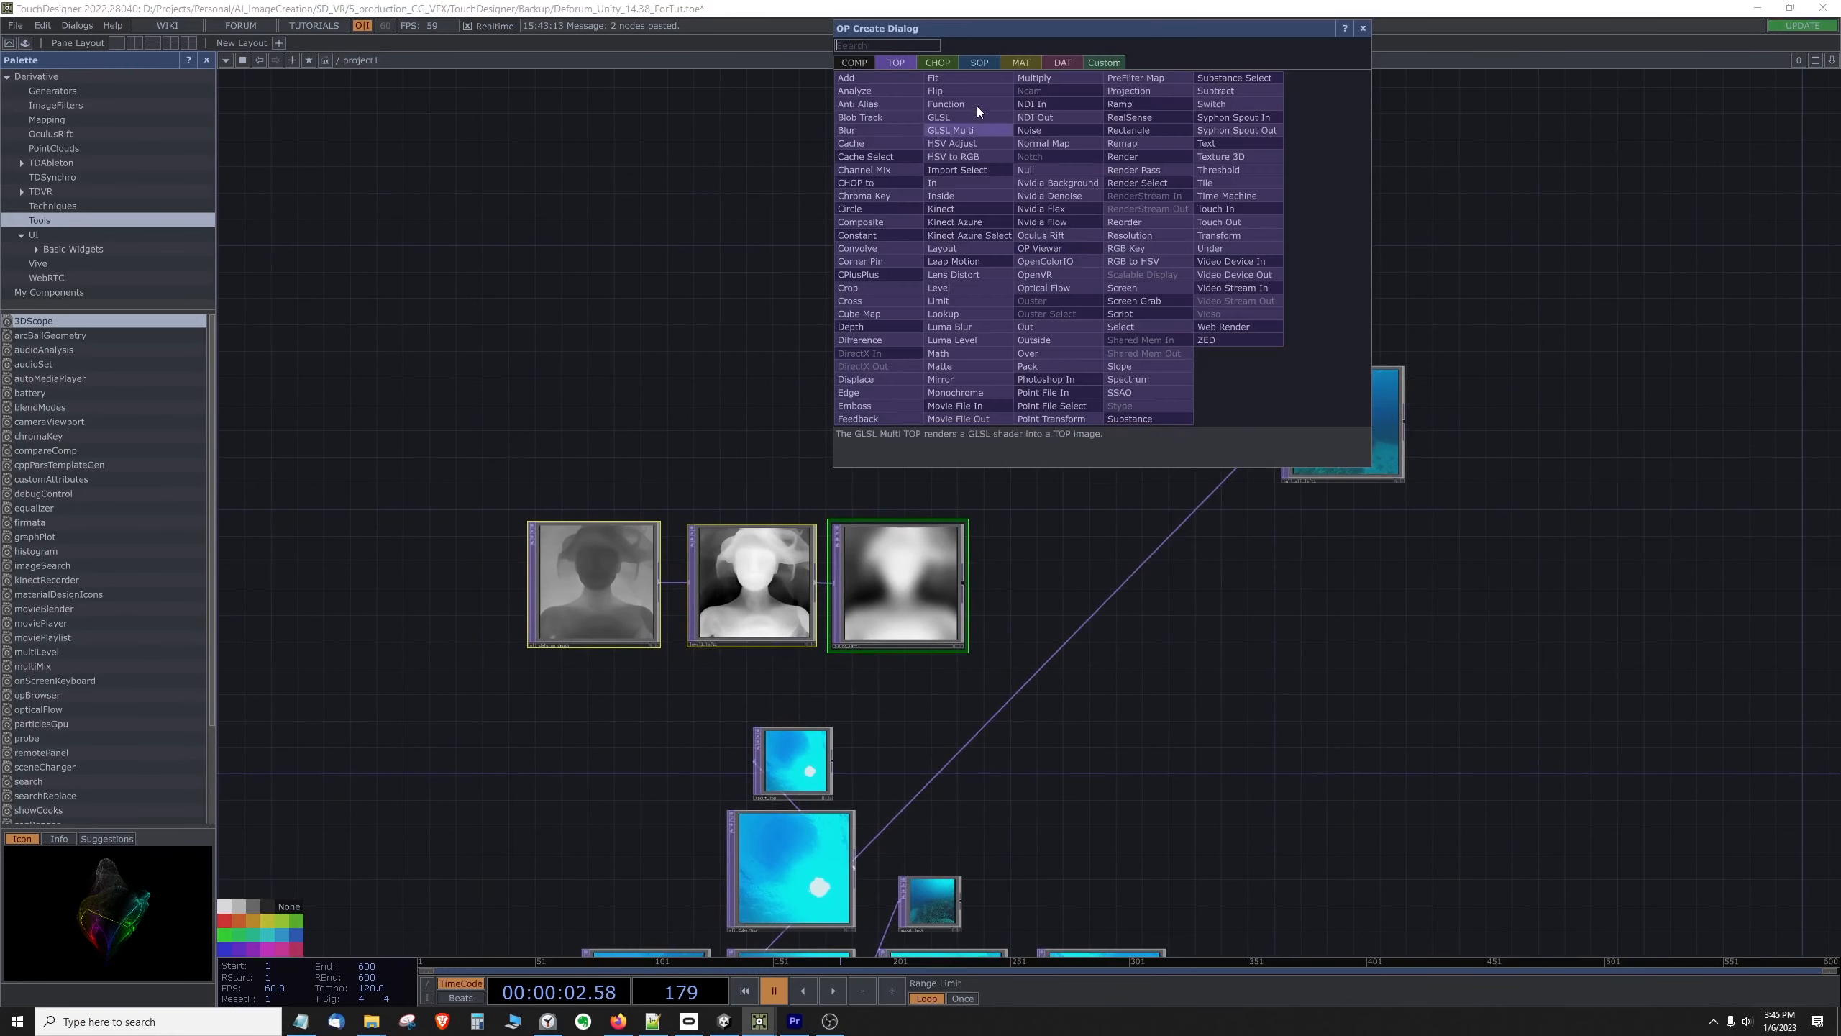
text(matte)
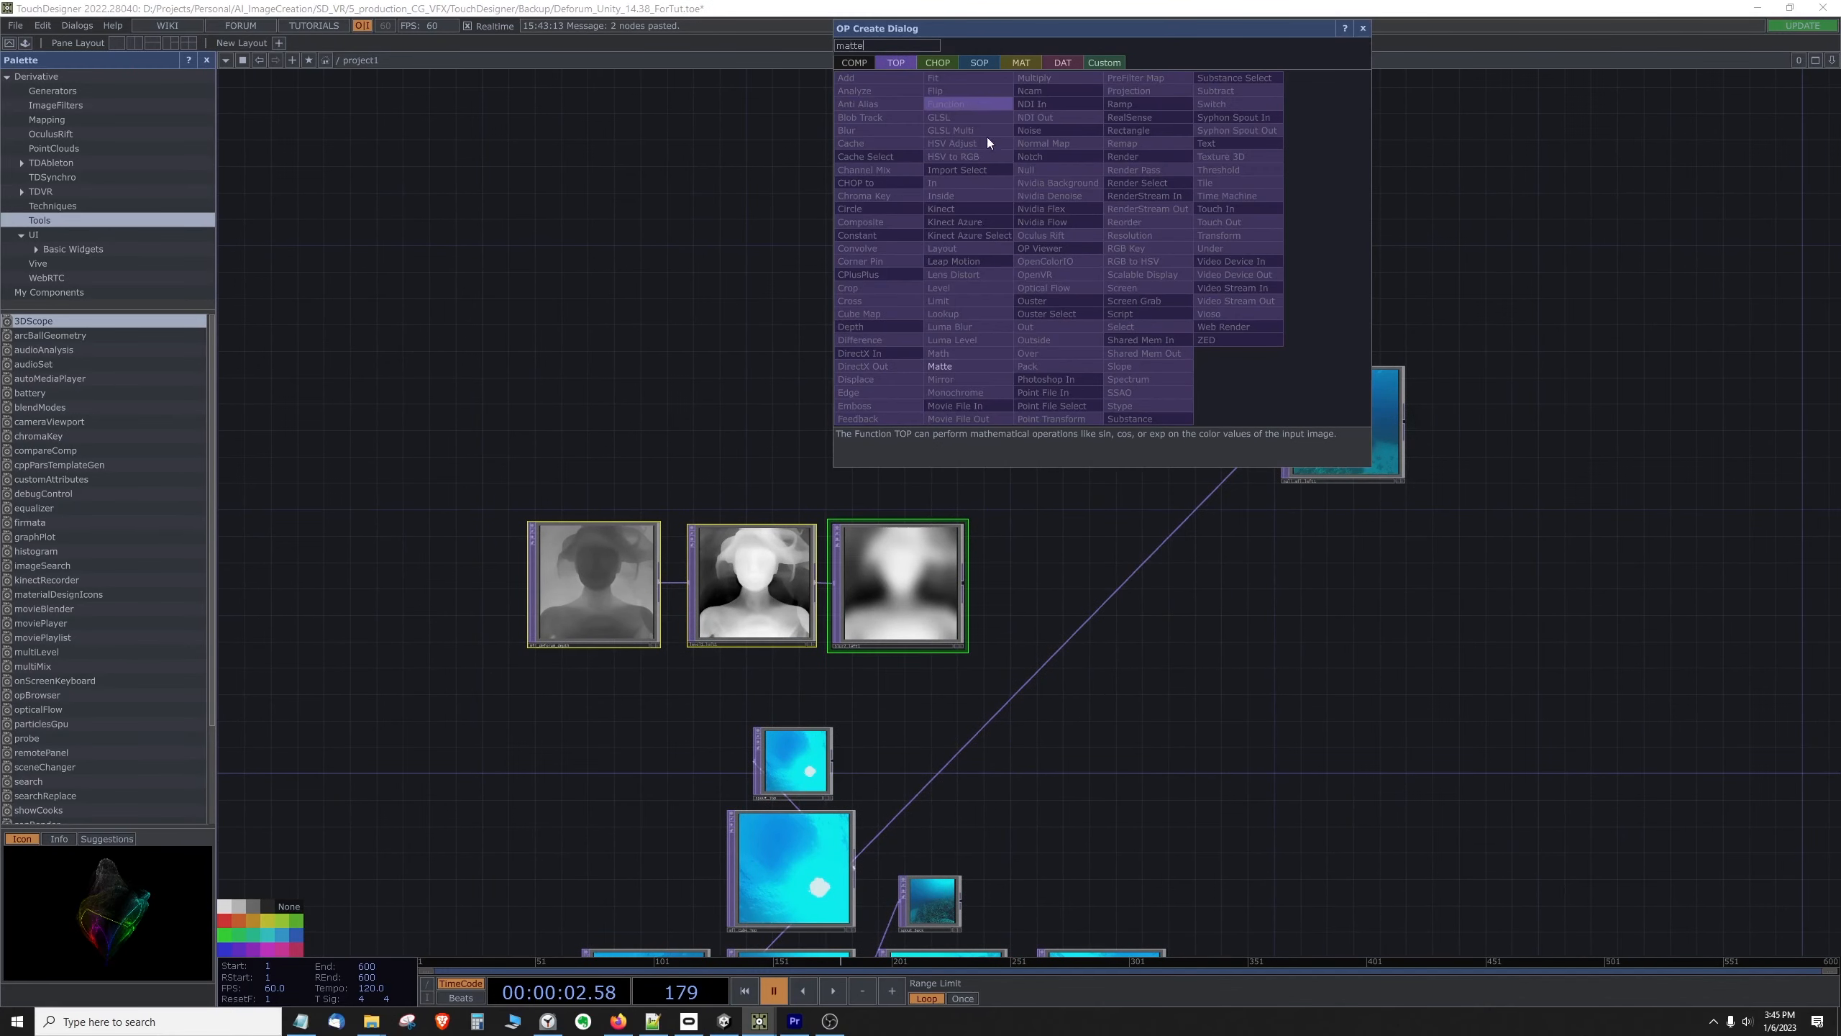
click(942, 366)
click(1070, 432)
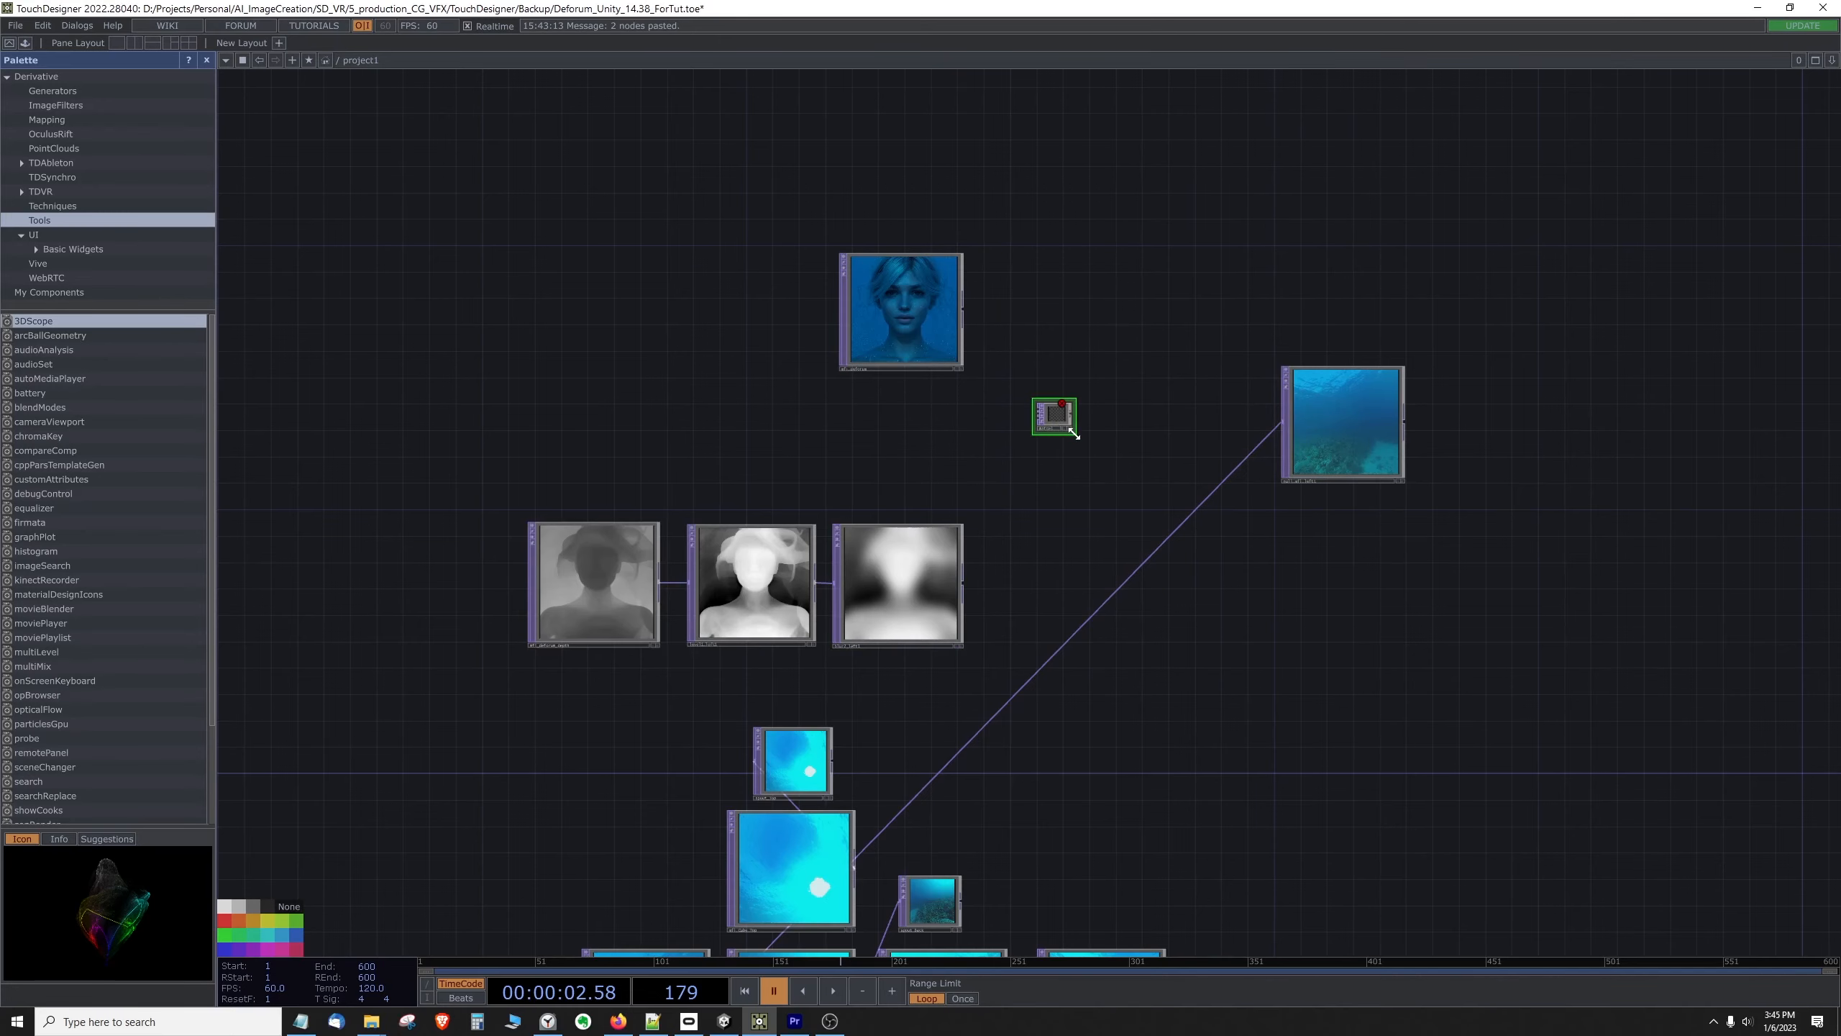
drag(1073, 433, 1169, 522)
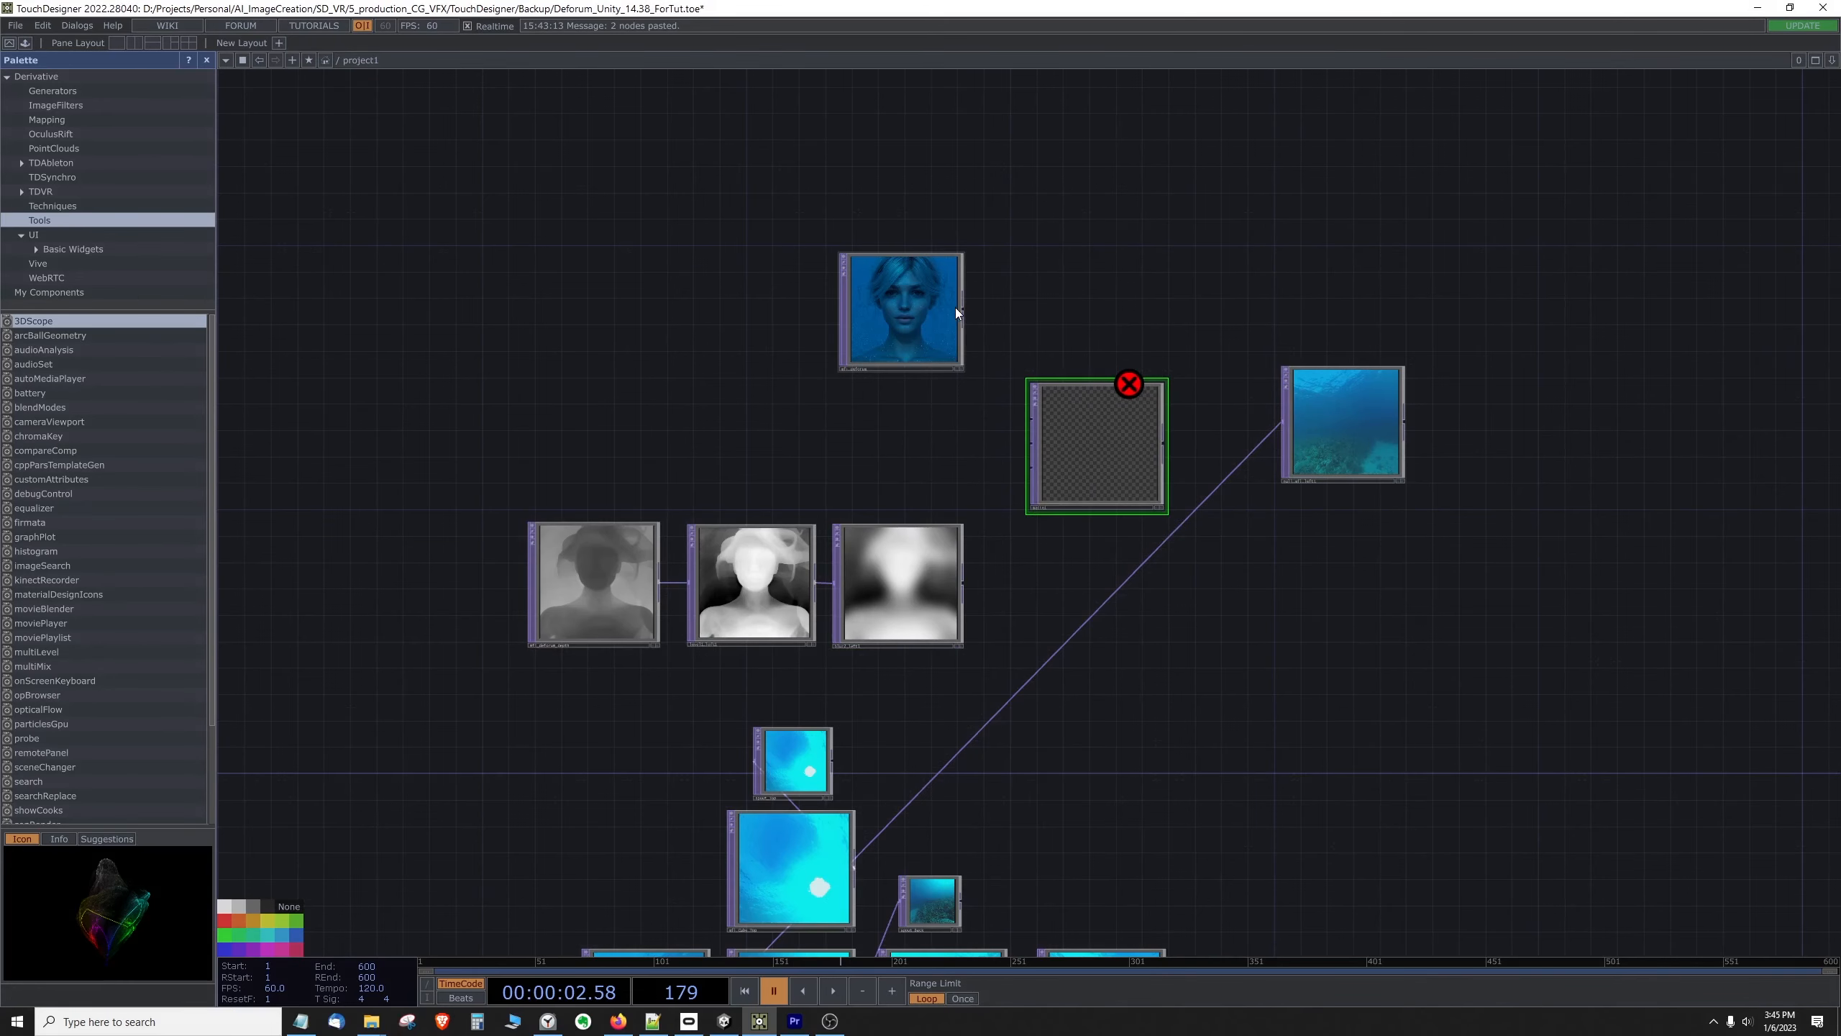
Step: Wire mfi_deforum into the Matte's first input and the blur node into its third, leaving a gap between the two source rows
drag(962, 312, 1030, 423)
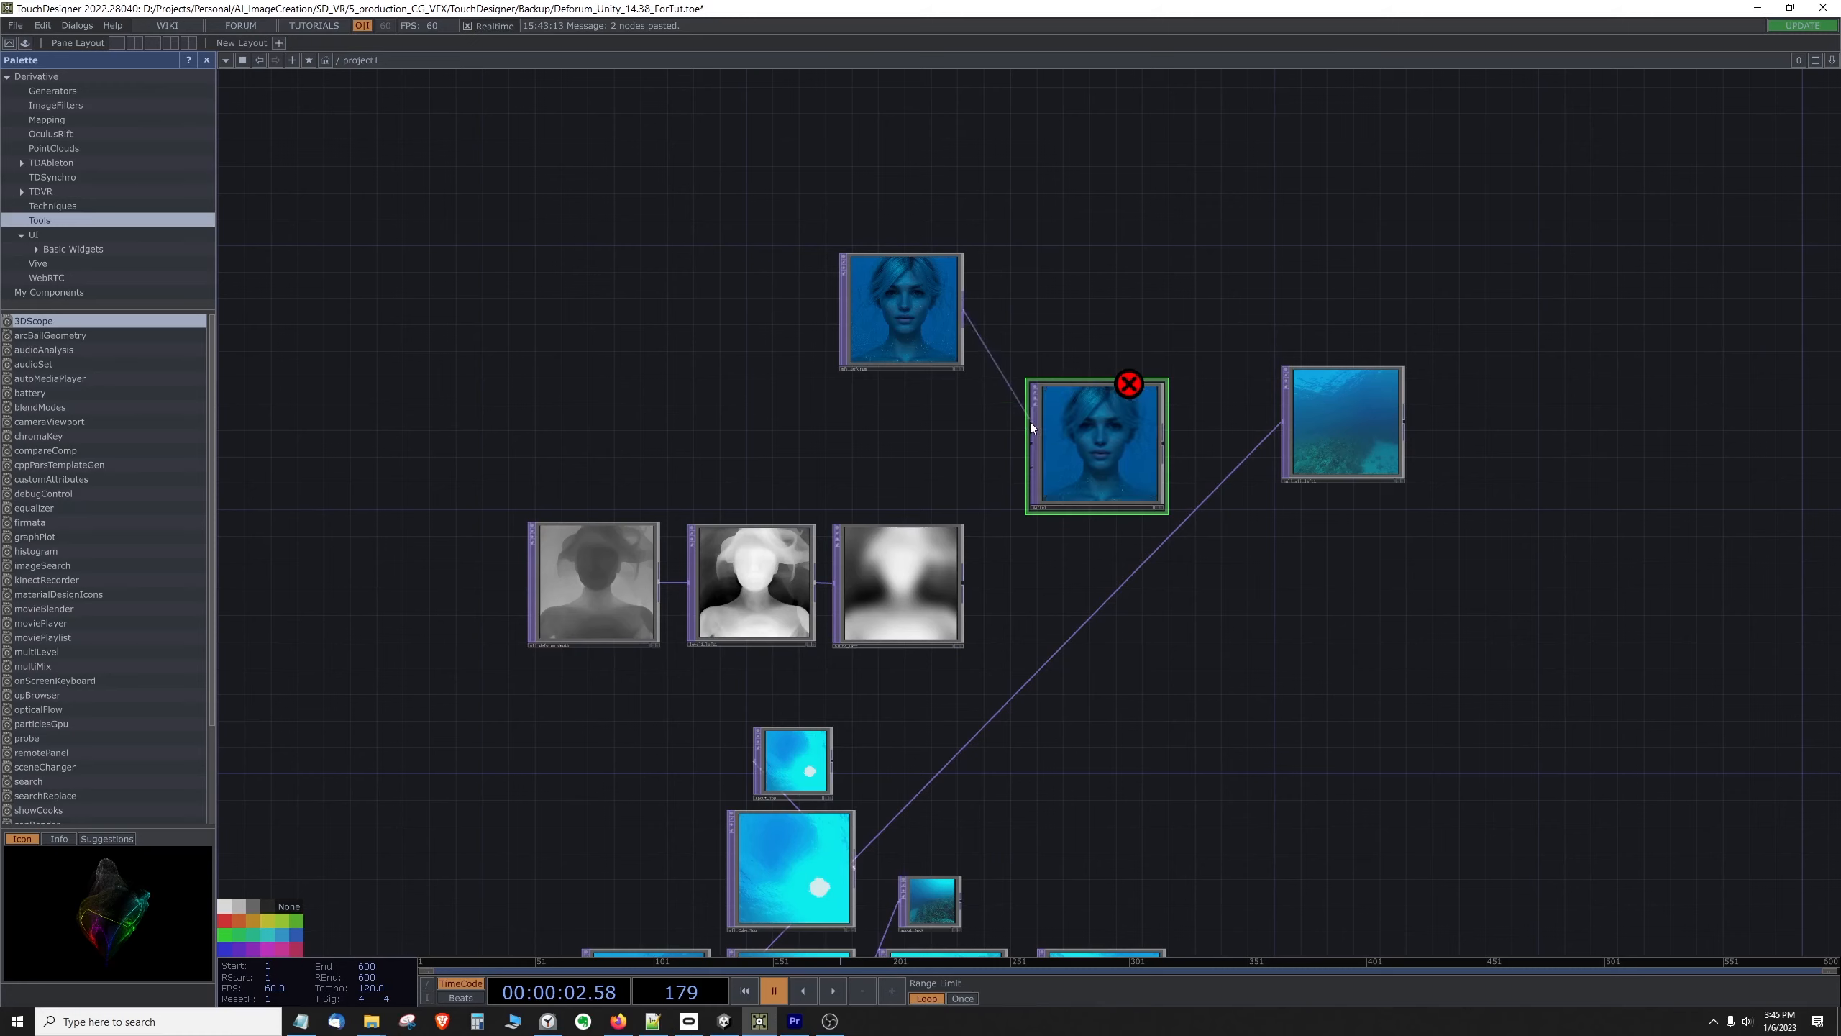
drag(960, 581, 1030, 467)
drag(940, 359, 917, 315)
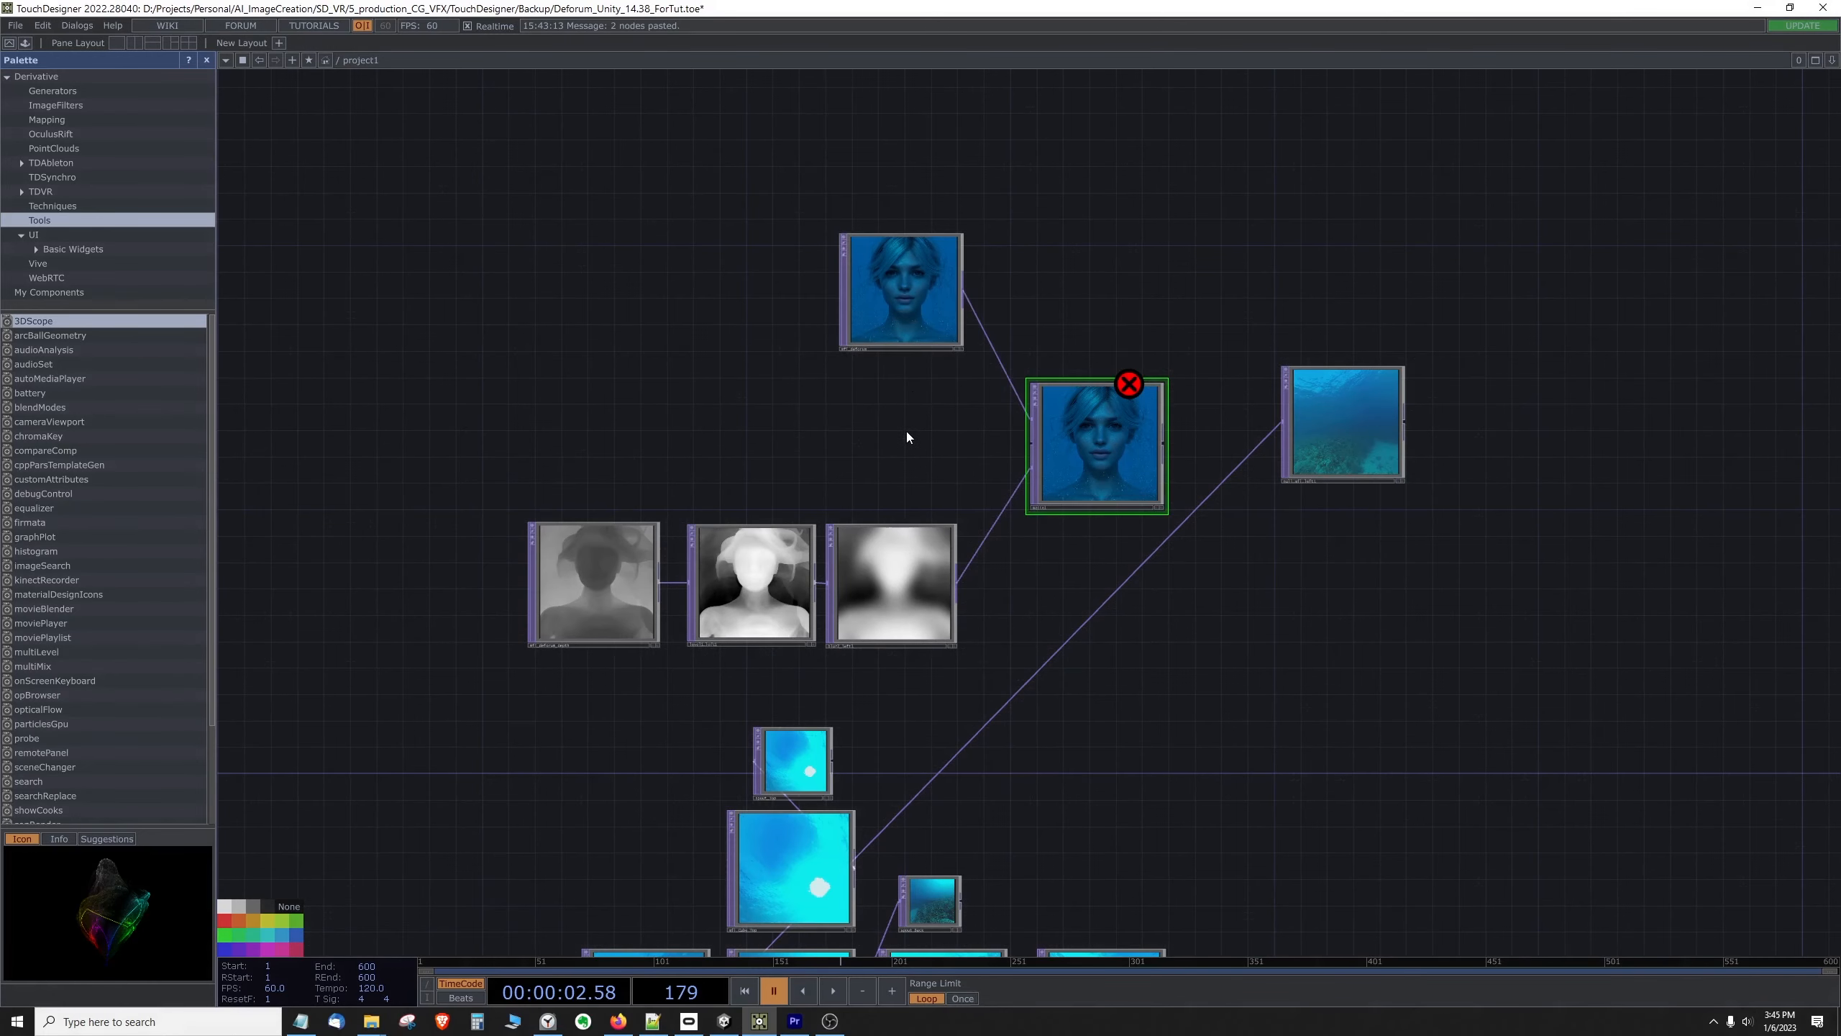
drag(895, 599, 894, 594)
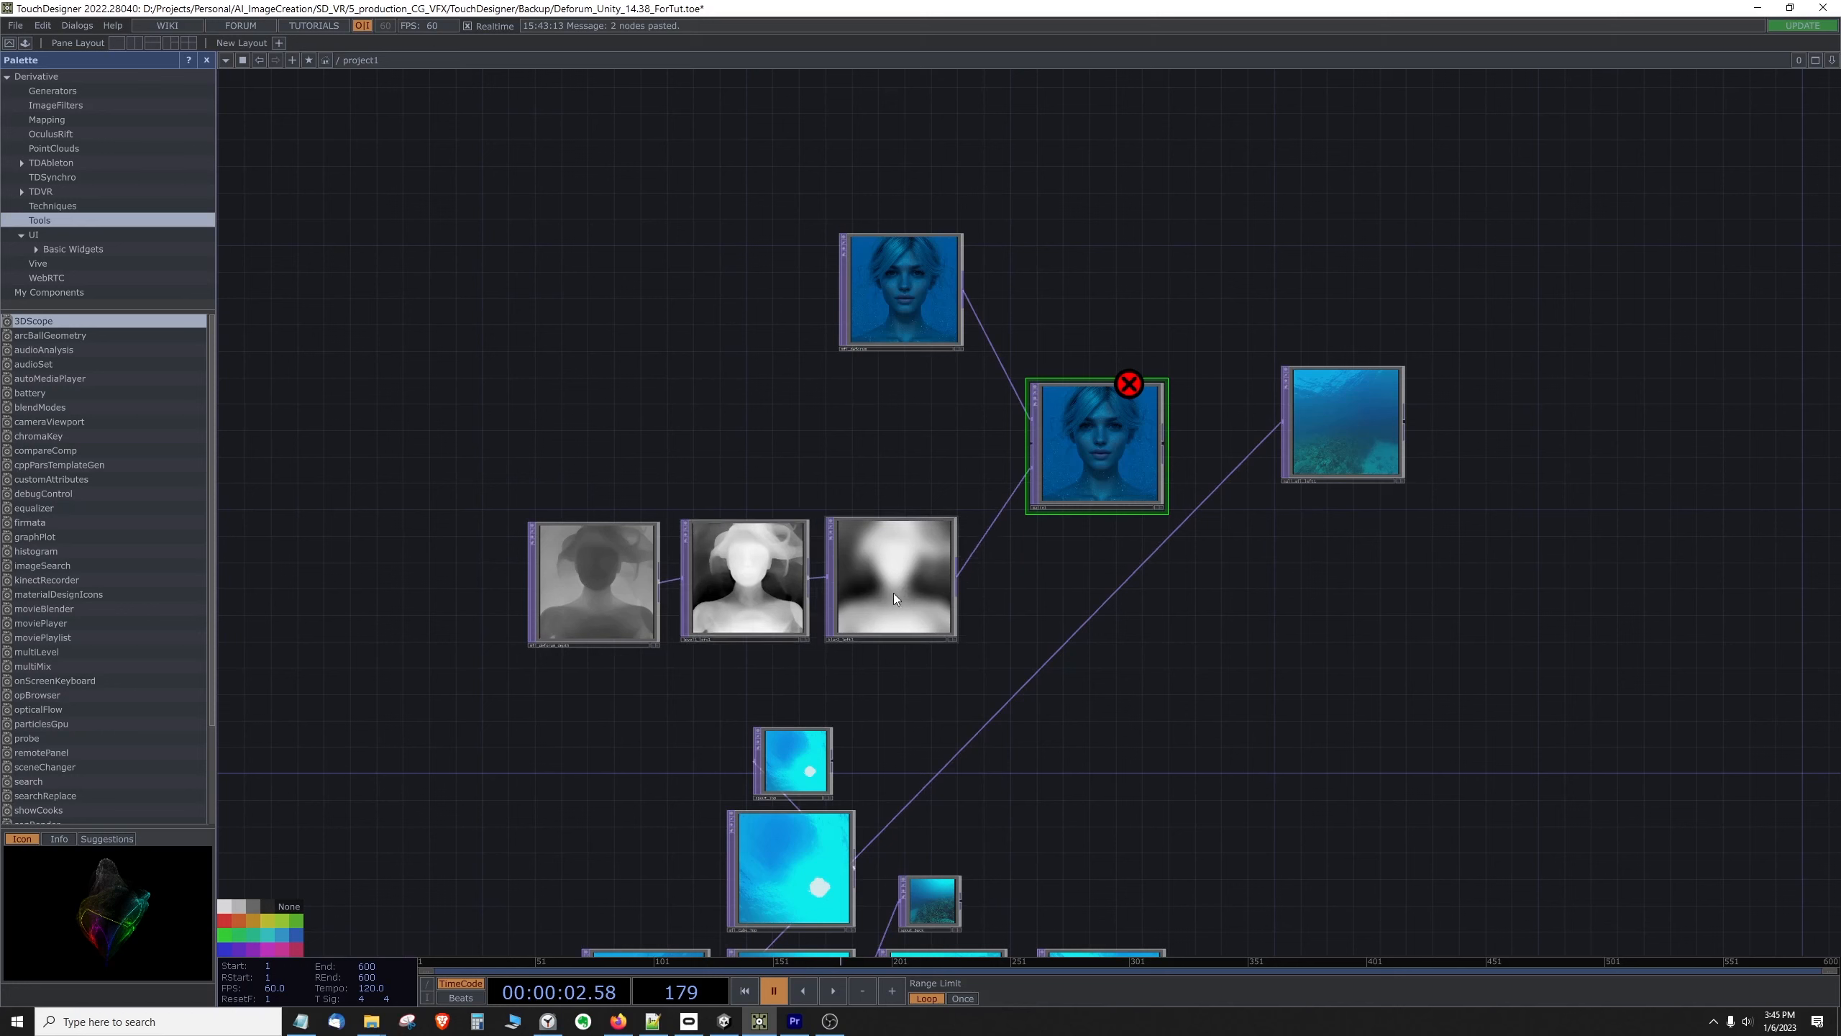
Step: Add a Rectangle TOP in the gap between mfi_deforum and the blur node
click(899, 293)
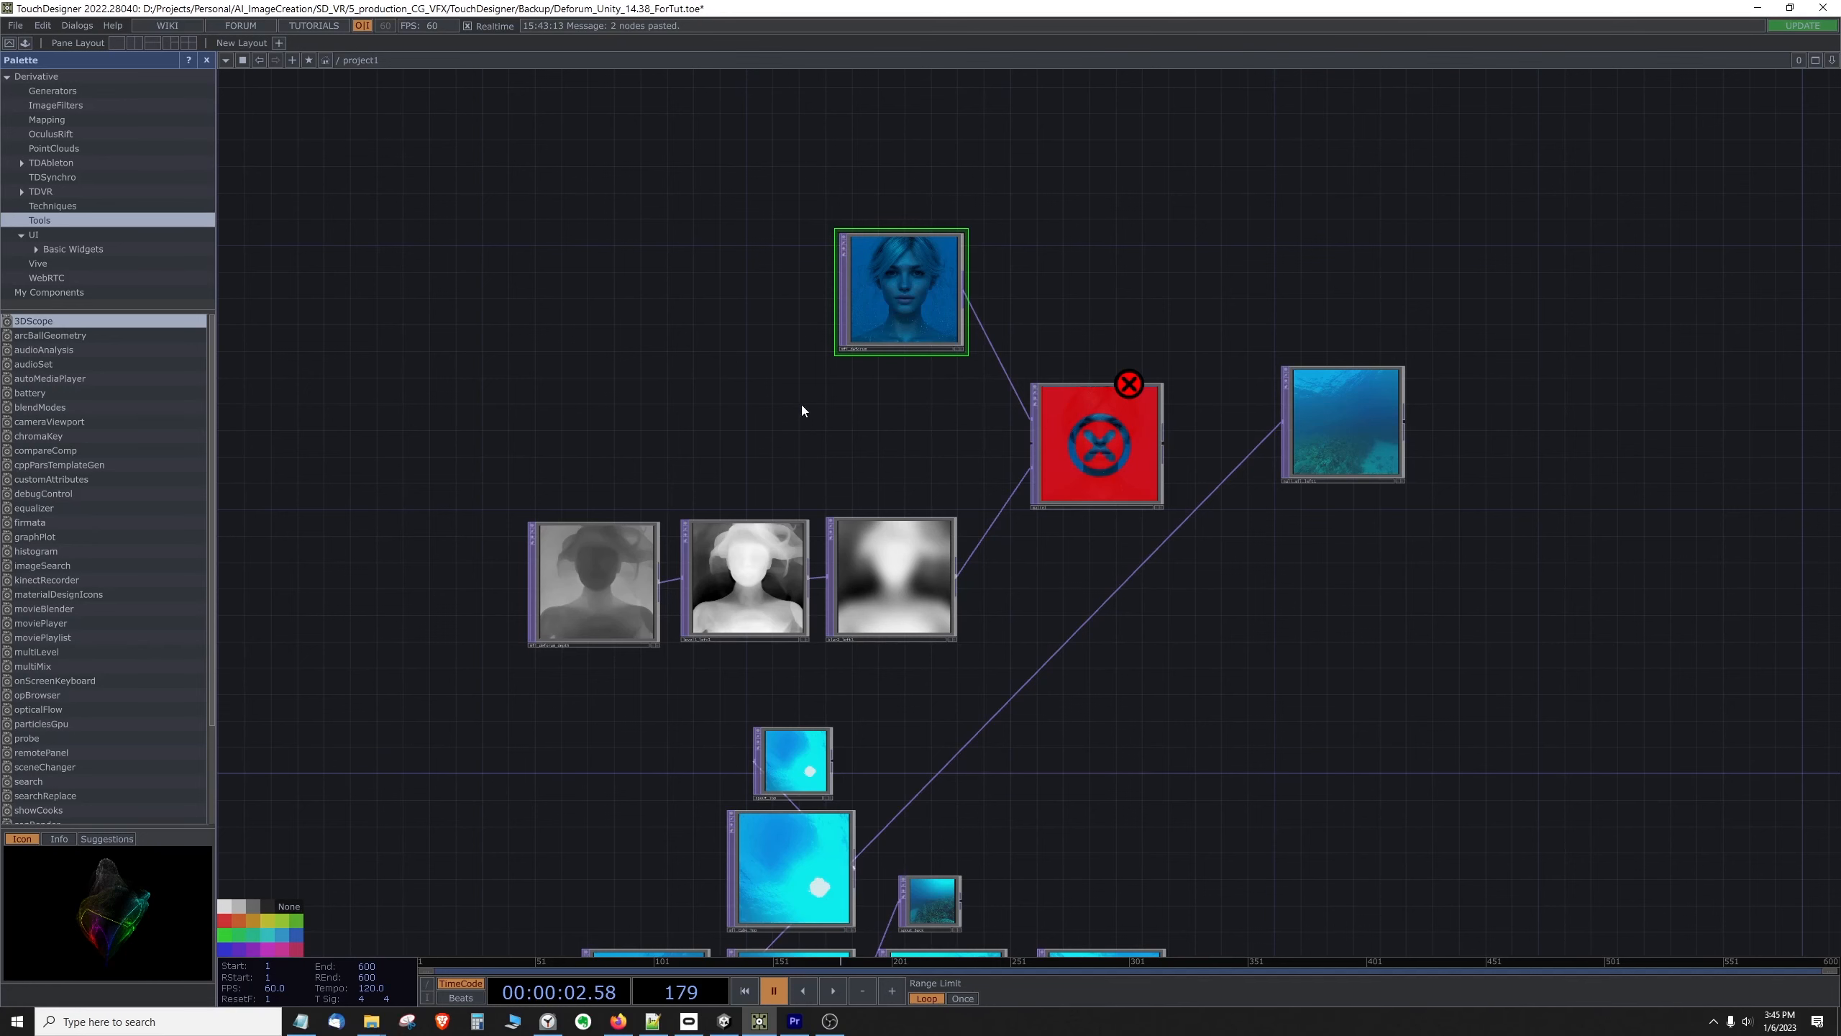
right_click(744, 247)
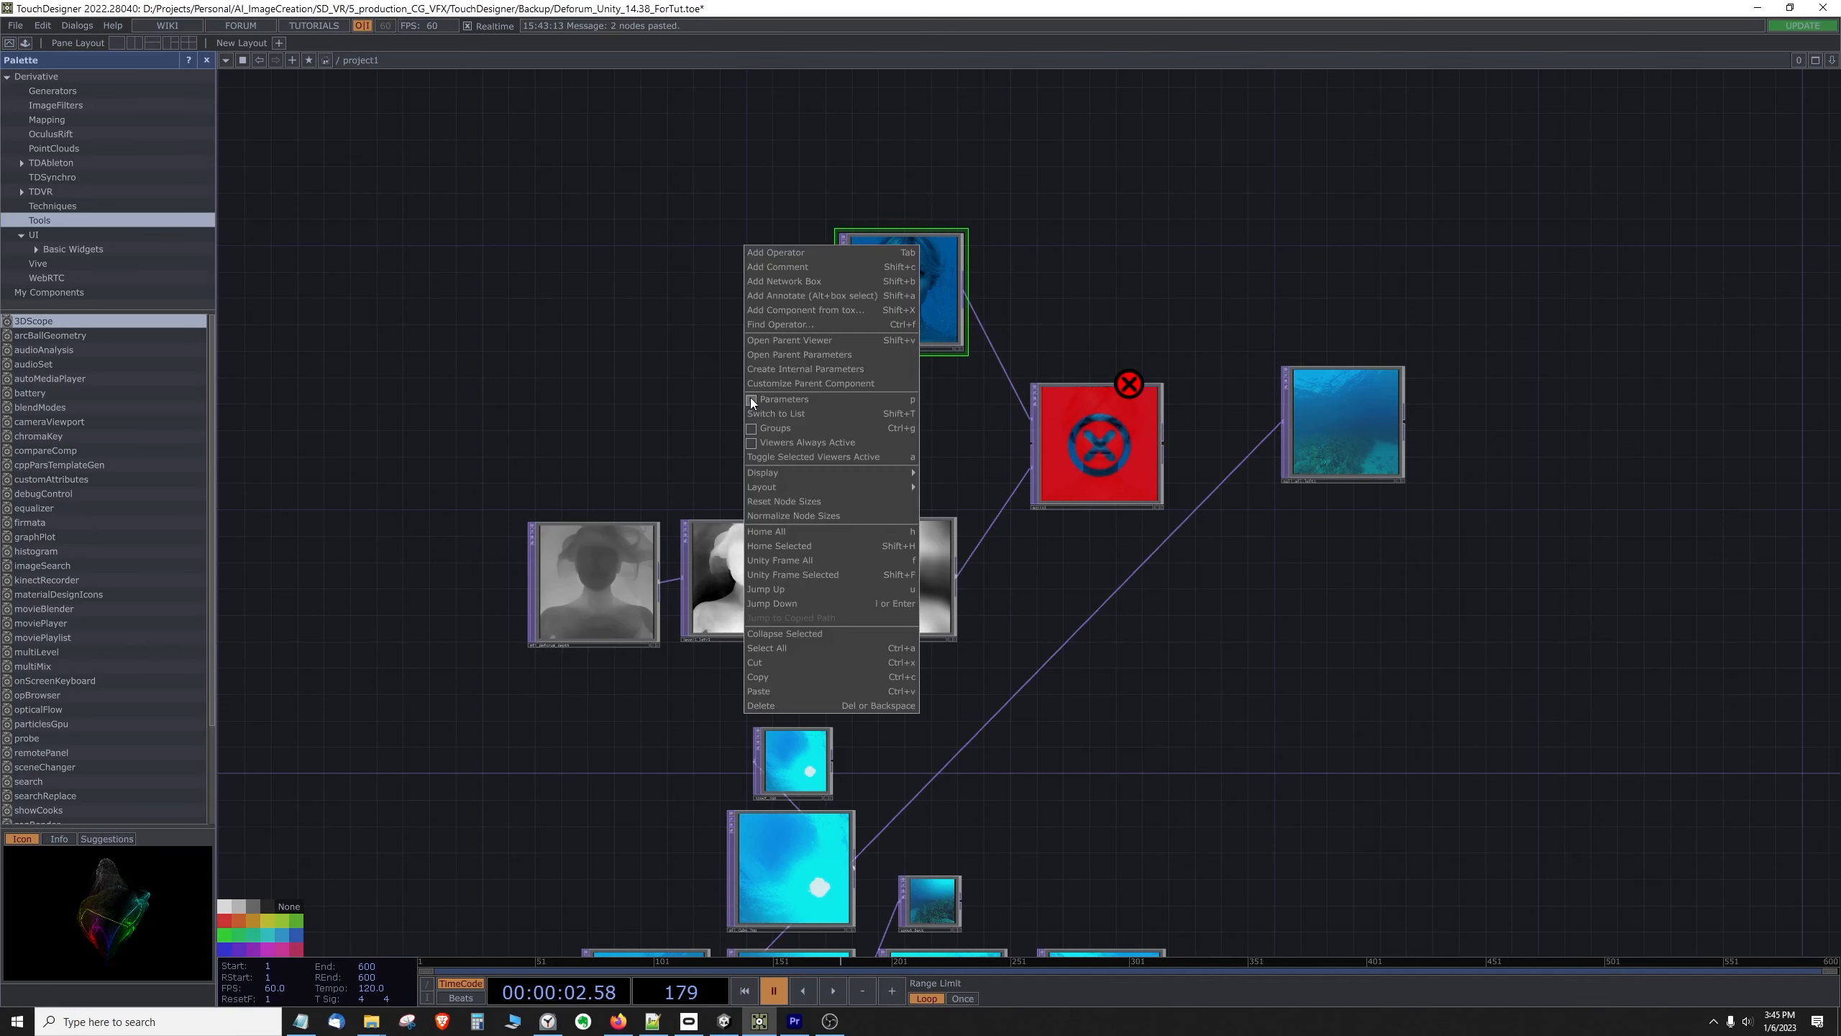
click(791, 253)
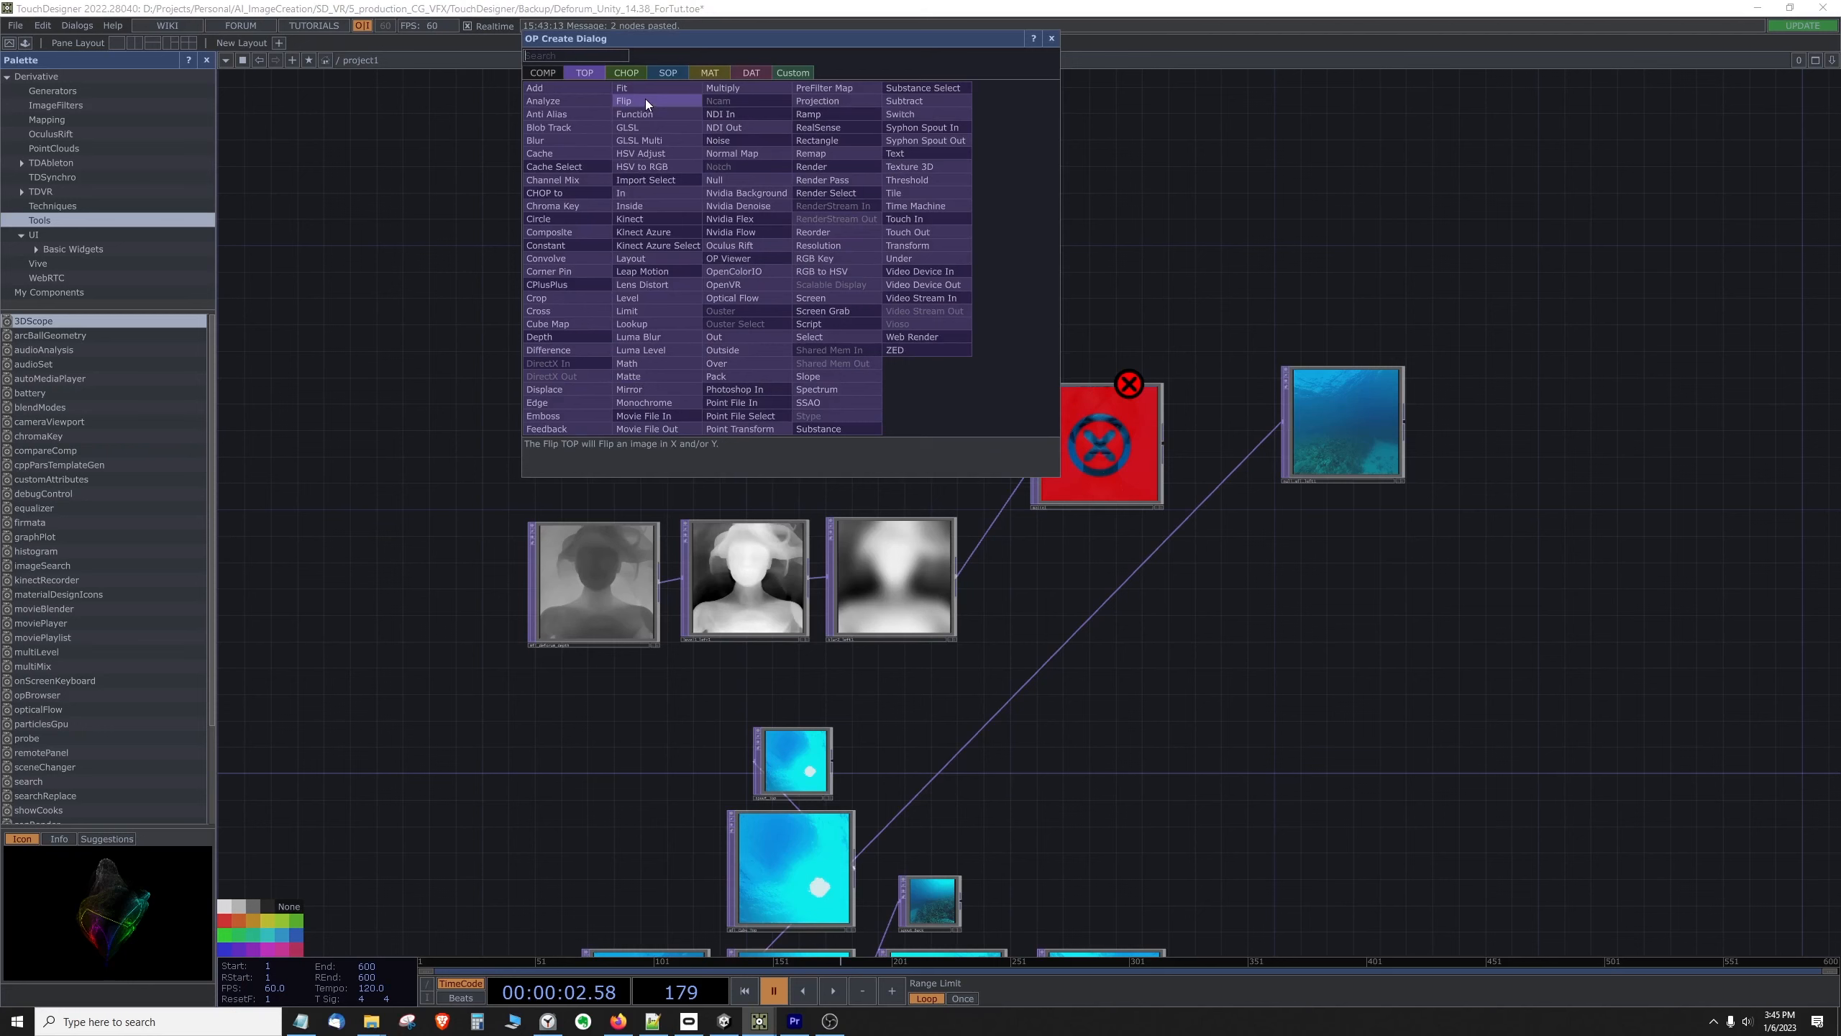
text(rect)
key(Return)
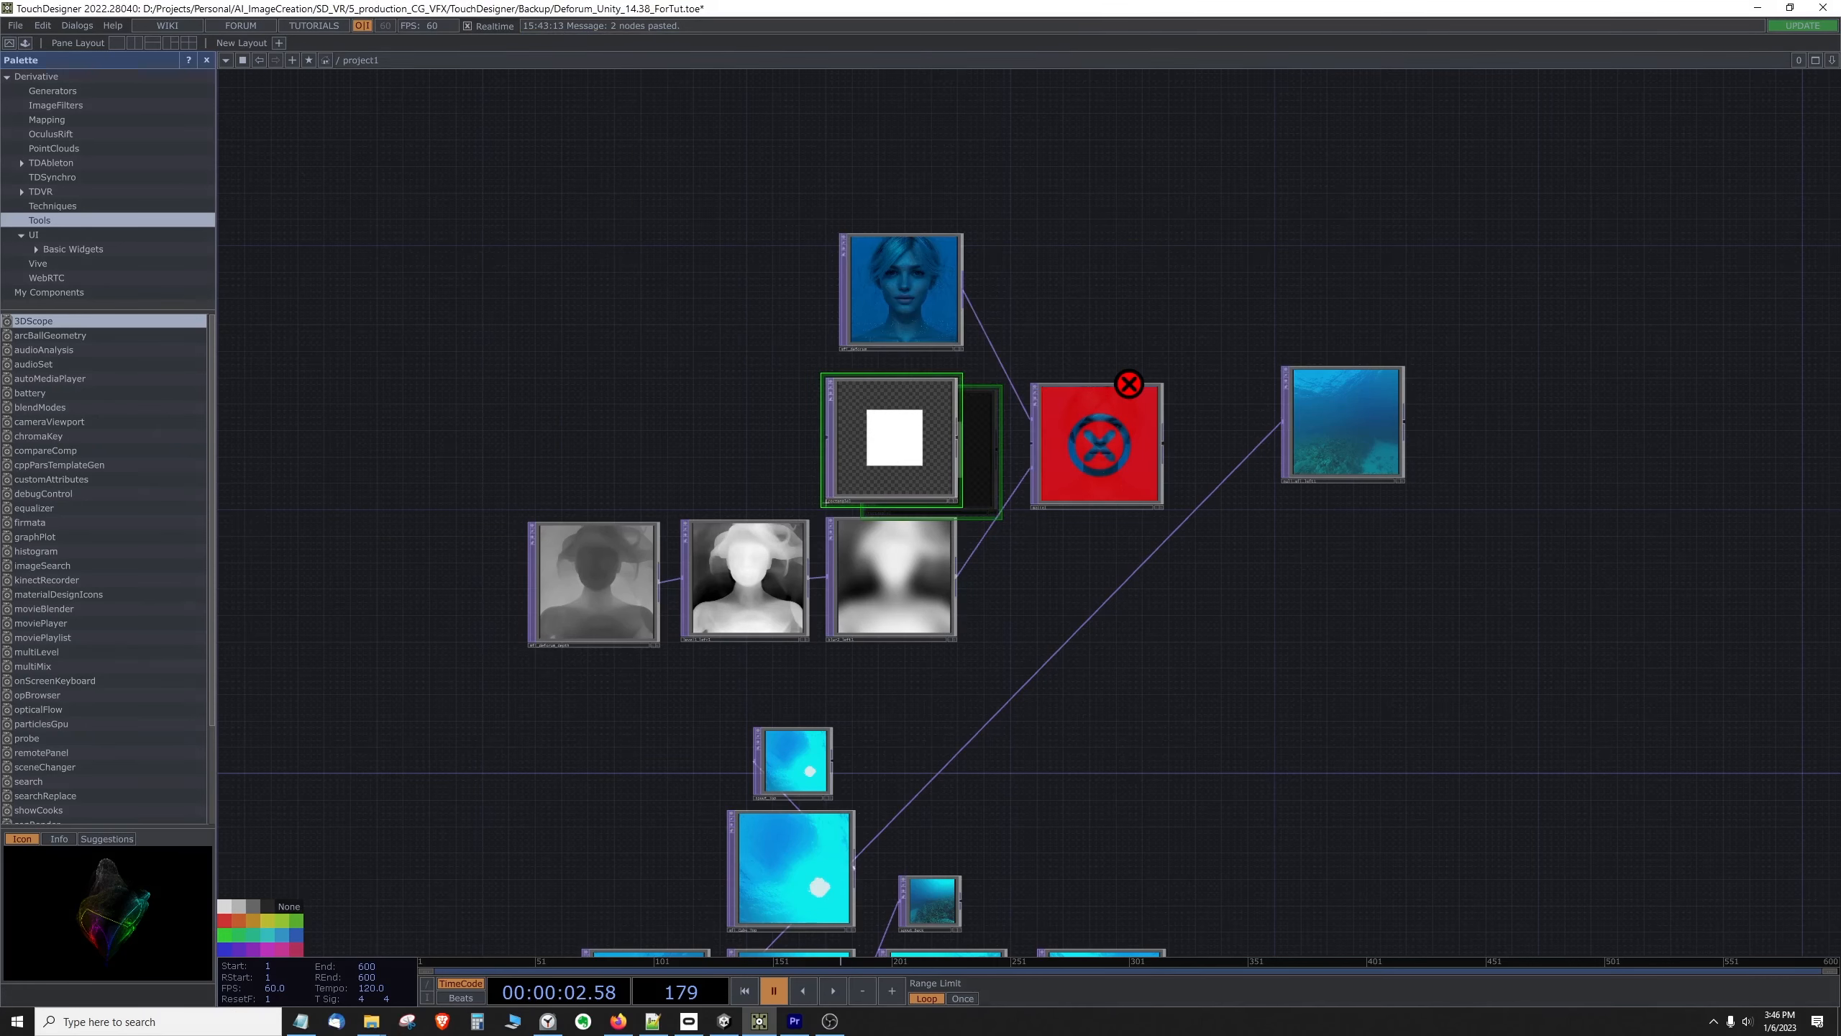
click(922, 421)
Step: Set the Rectangle TOP's Fill Alpha to 0 in its parameters
right_click(920, 419)
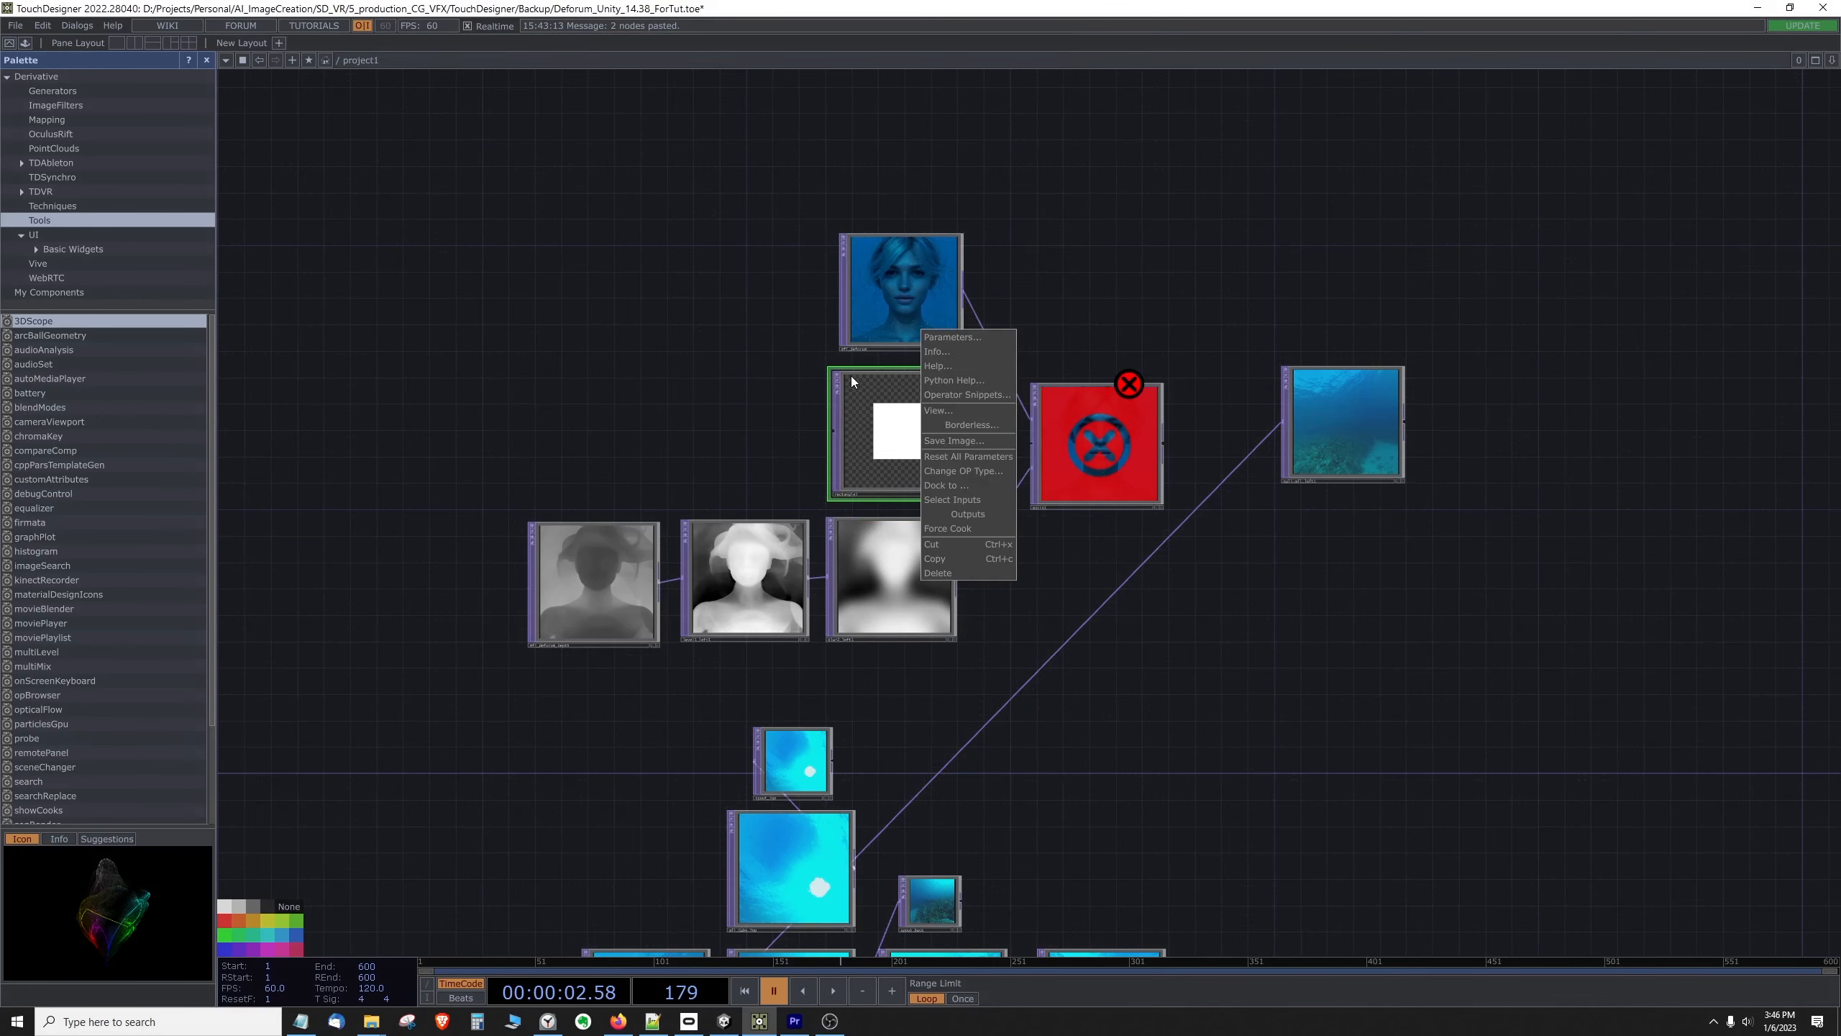
right_click(919, 408)
click(954, 338)
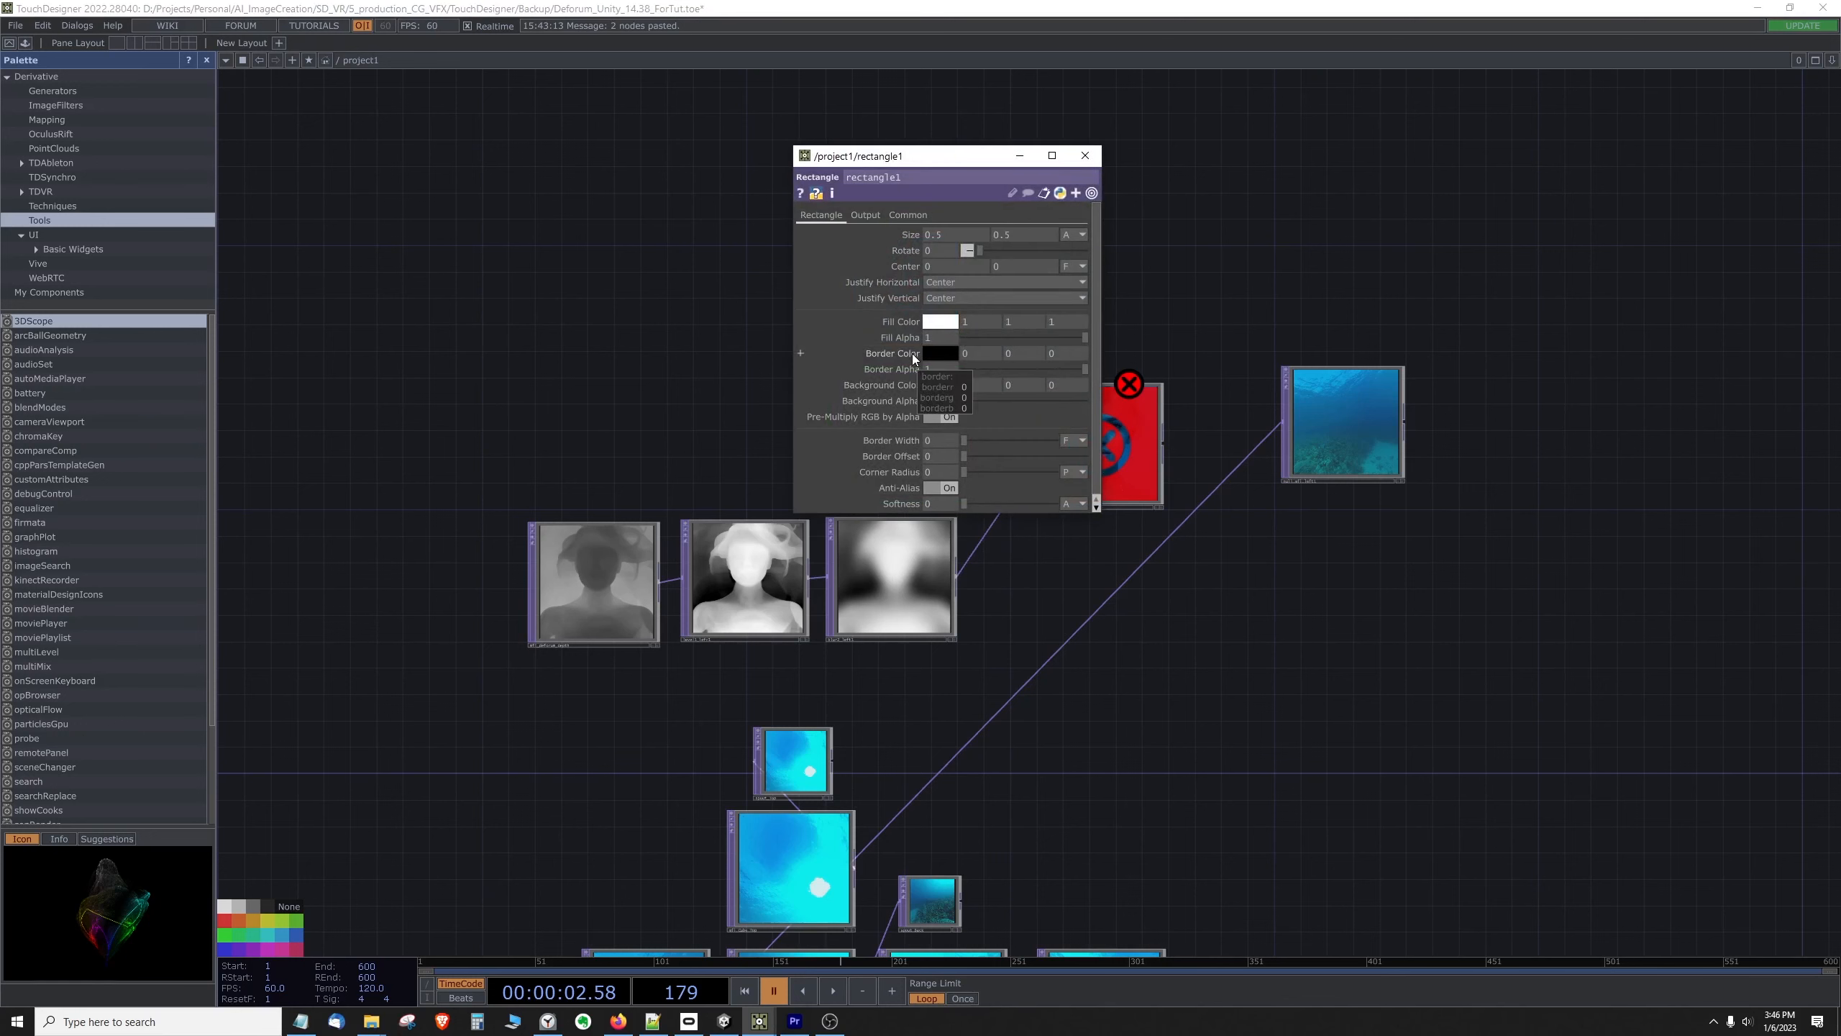
drag(1084, 337, 889, 338)
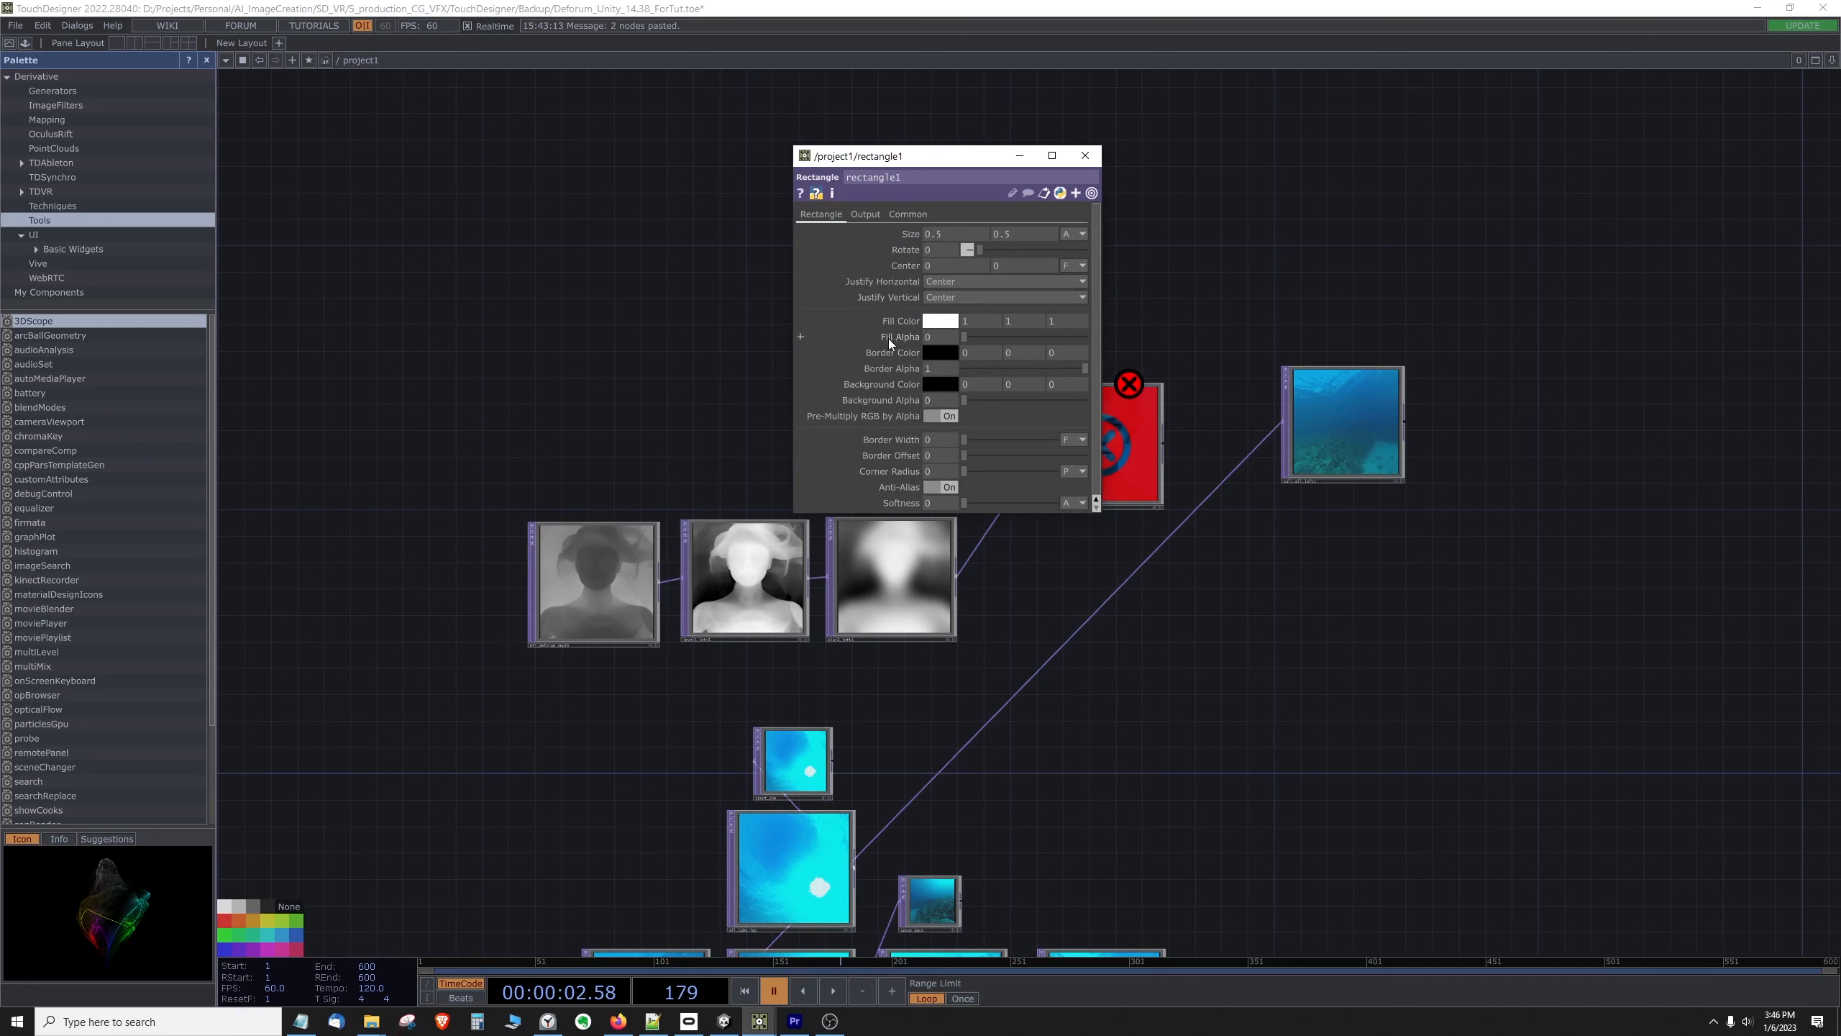
Step: Wire the Rectangle TOP into the Matte's second input and set the Matte Channel to Luminance
click(1085, 156)
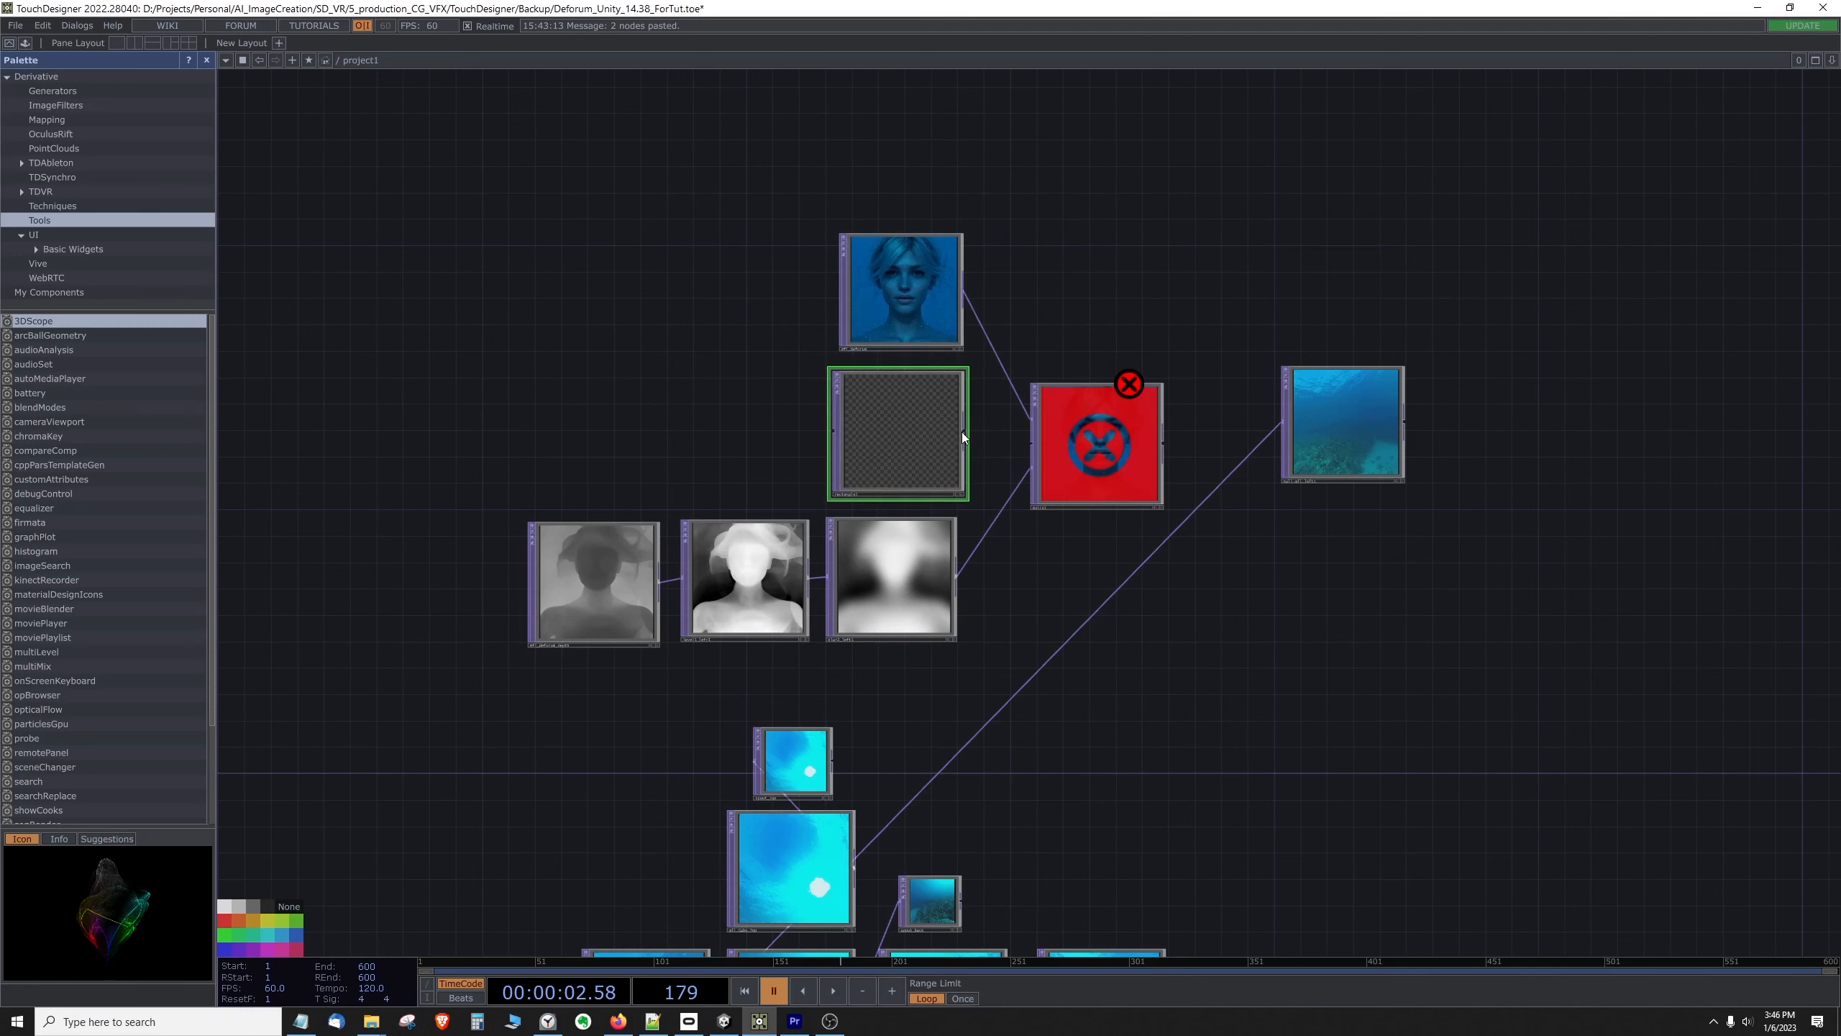
drag(964, 431, 1034, 446)
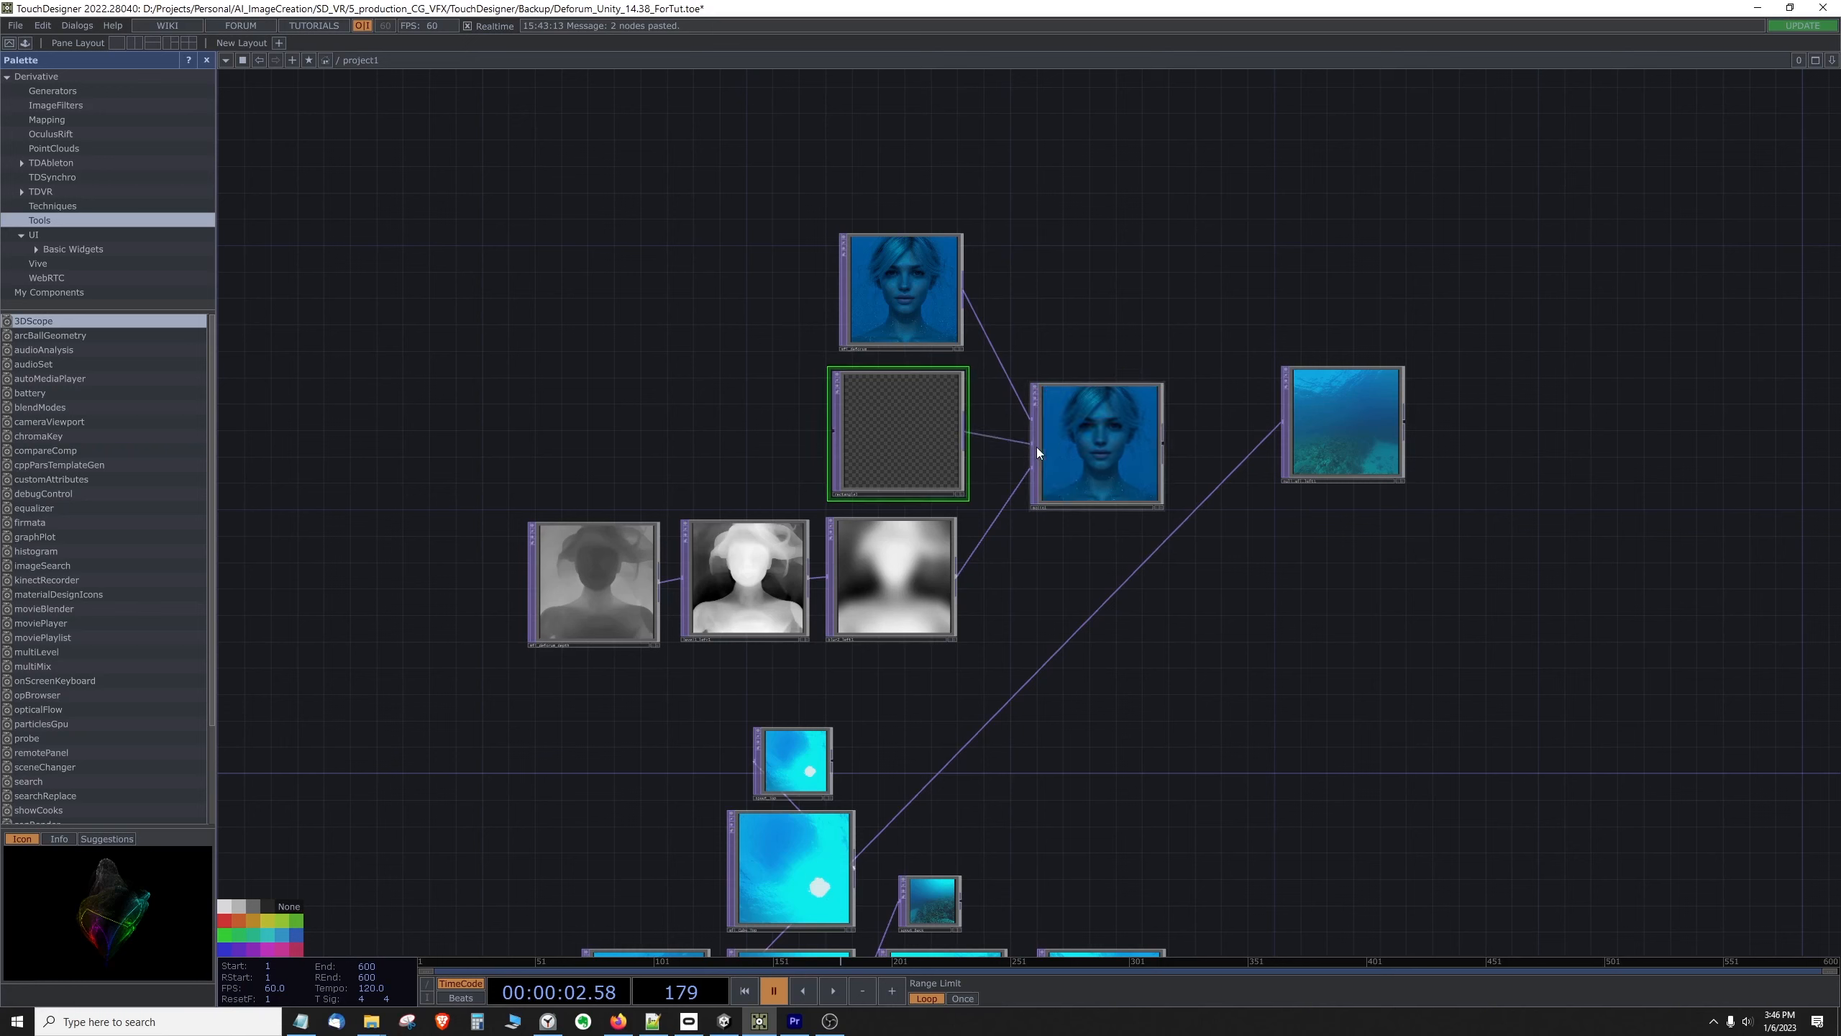
right_click(1094, 419)
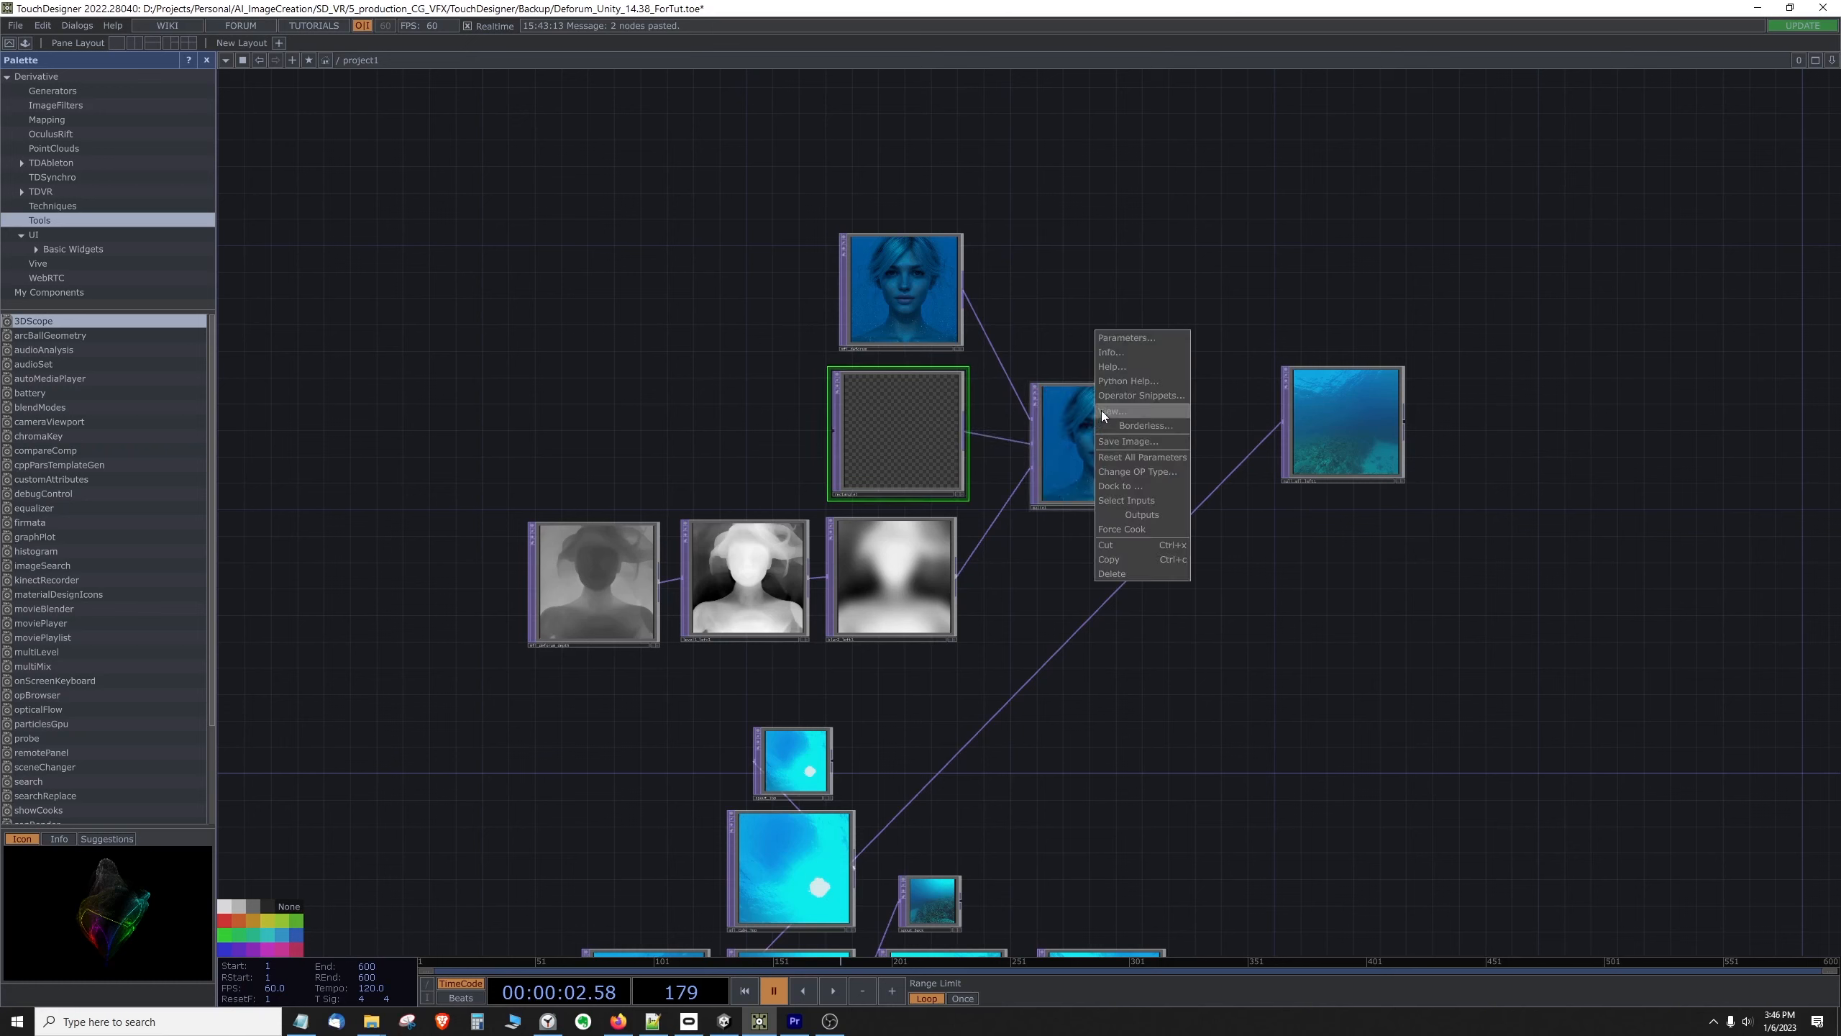
click(1125, 336)
click(1117, 311)
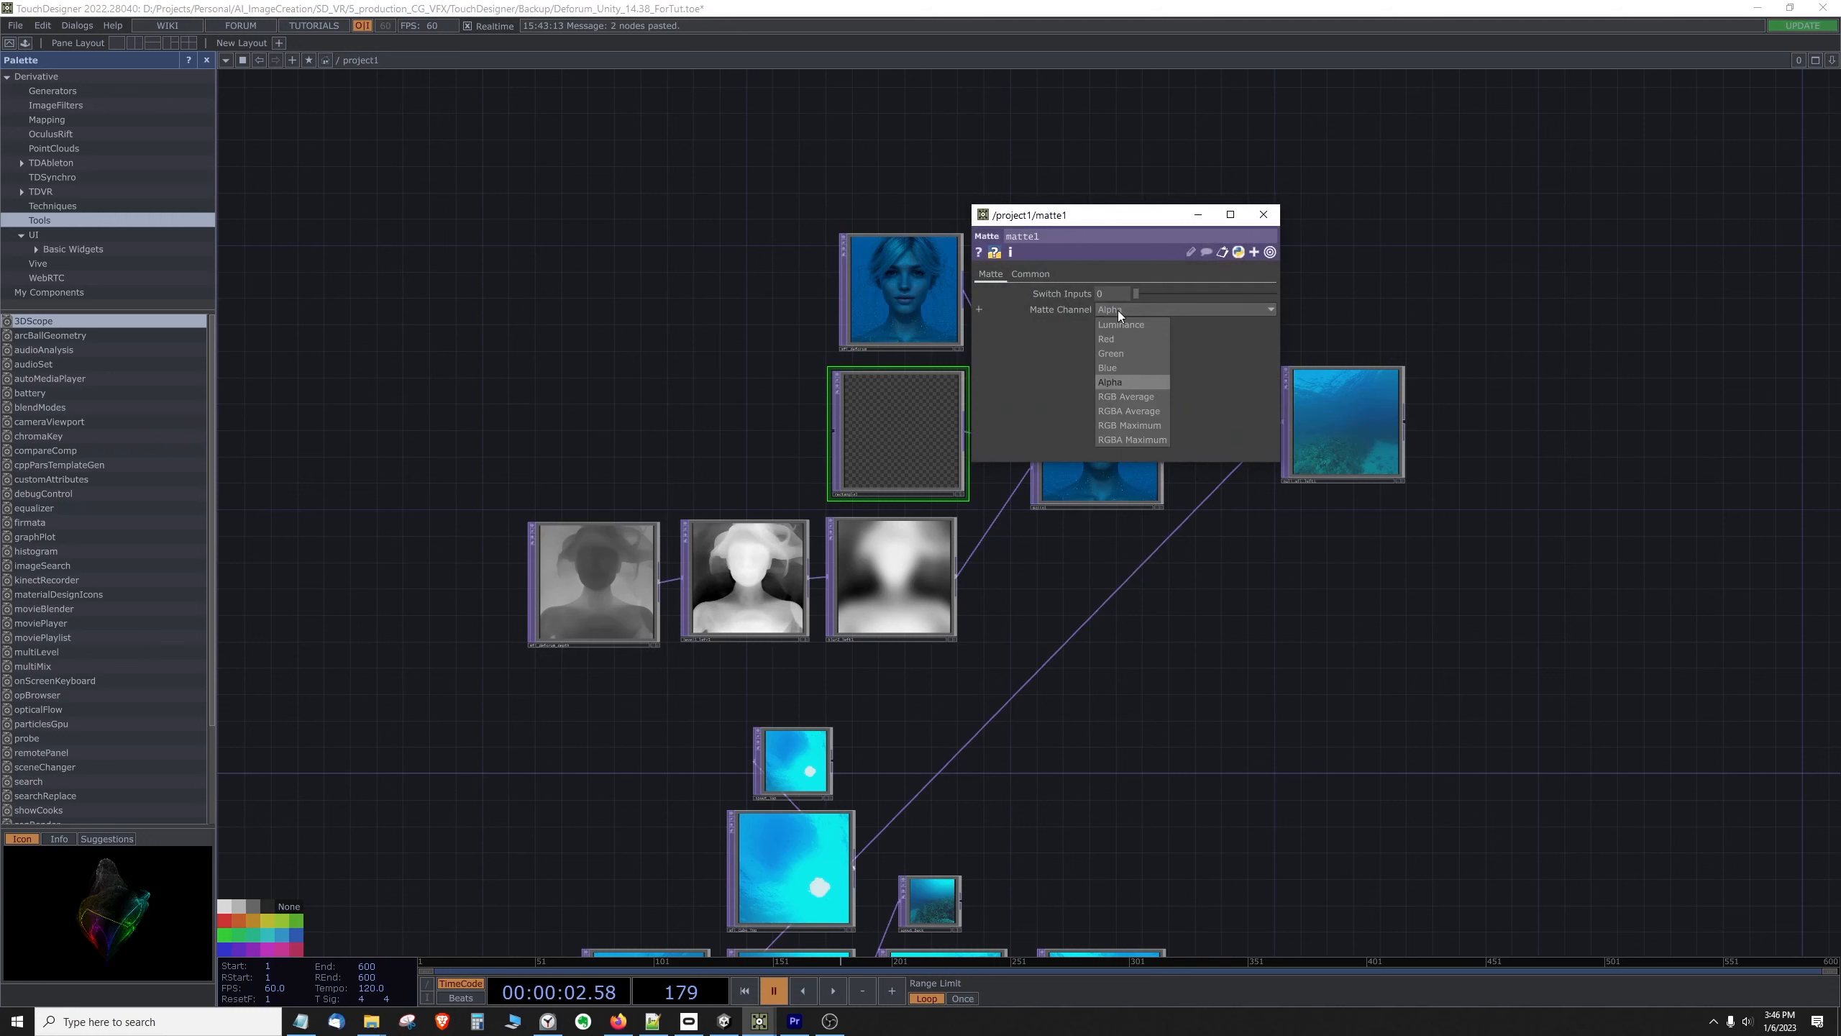
click(1119, 326)
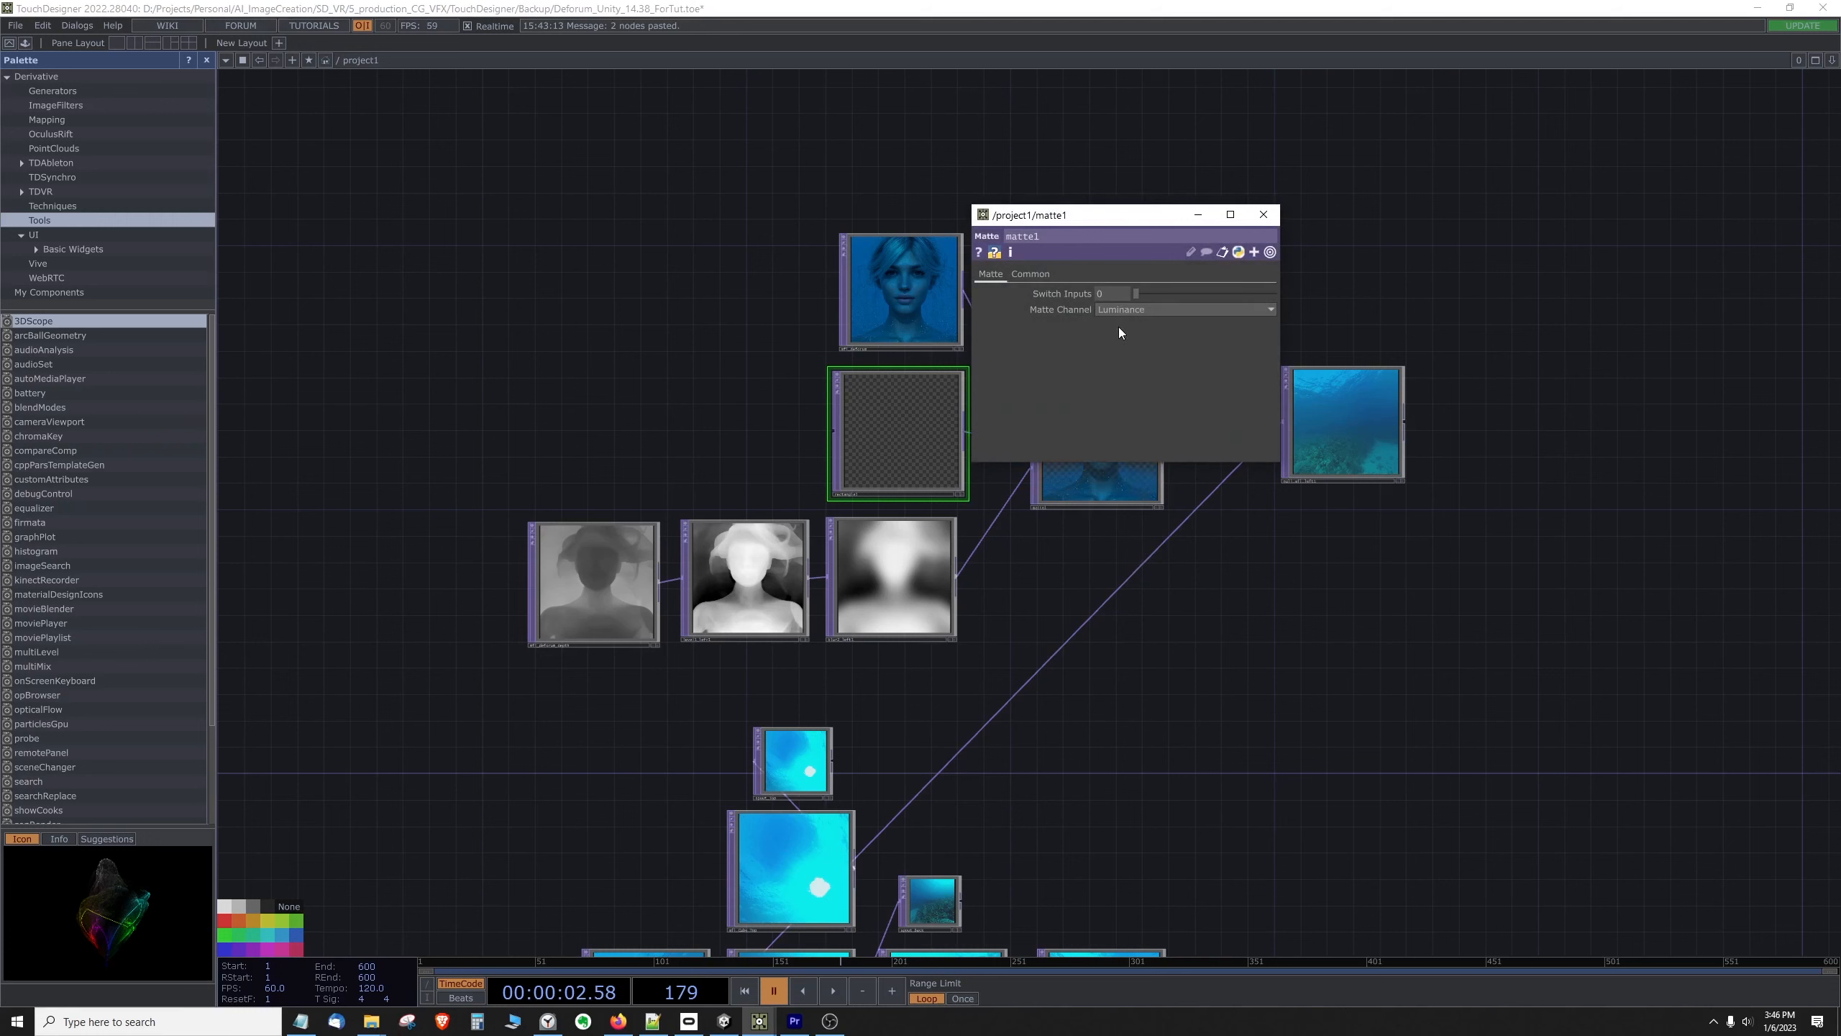
click(1263, 214)
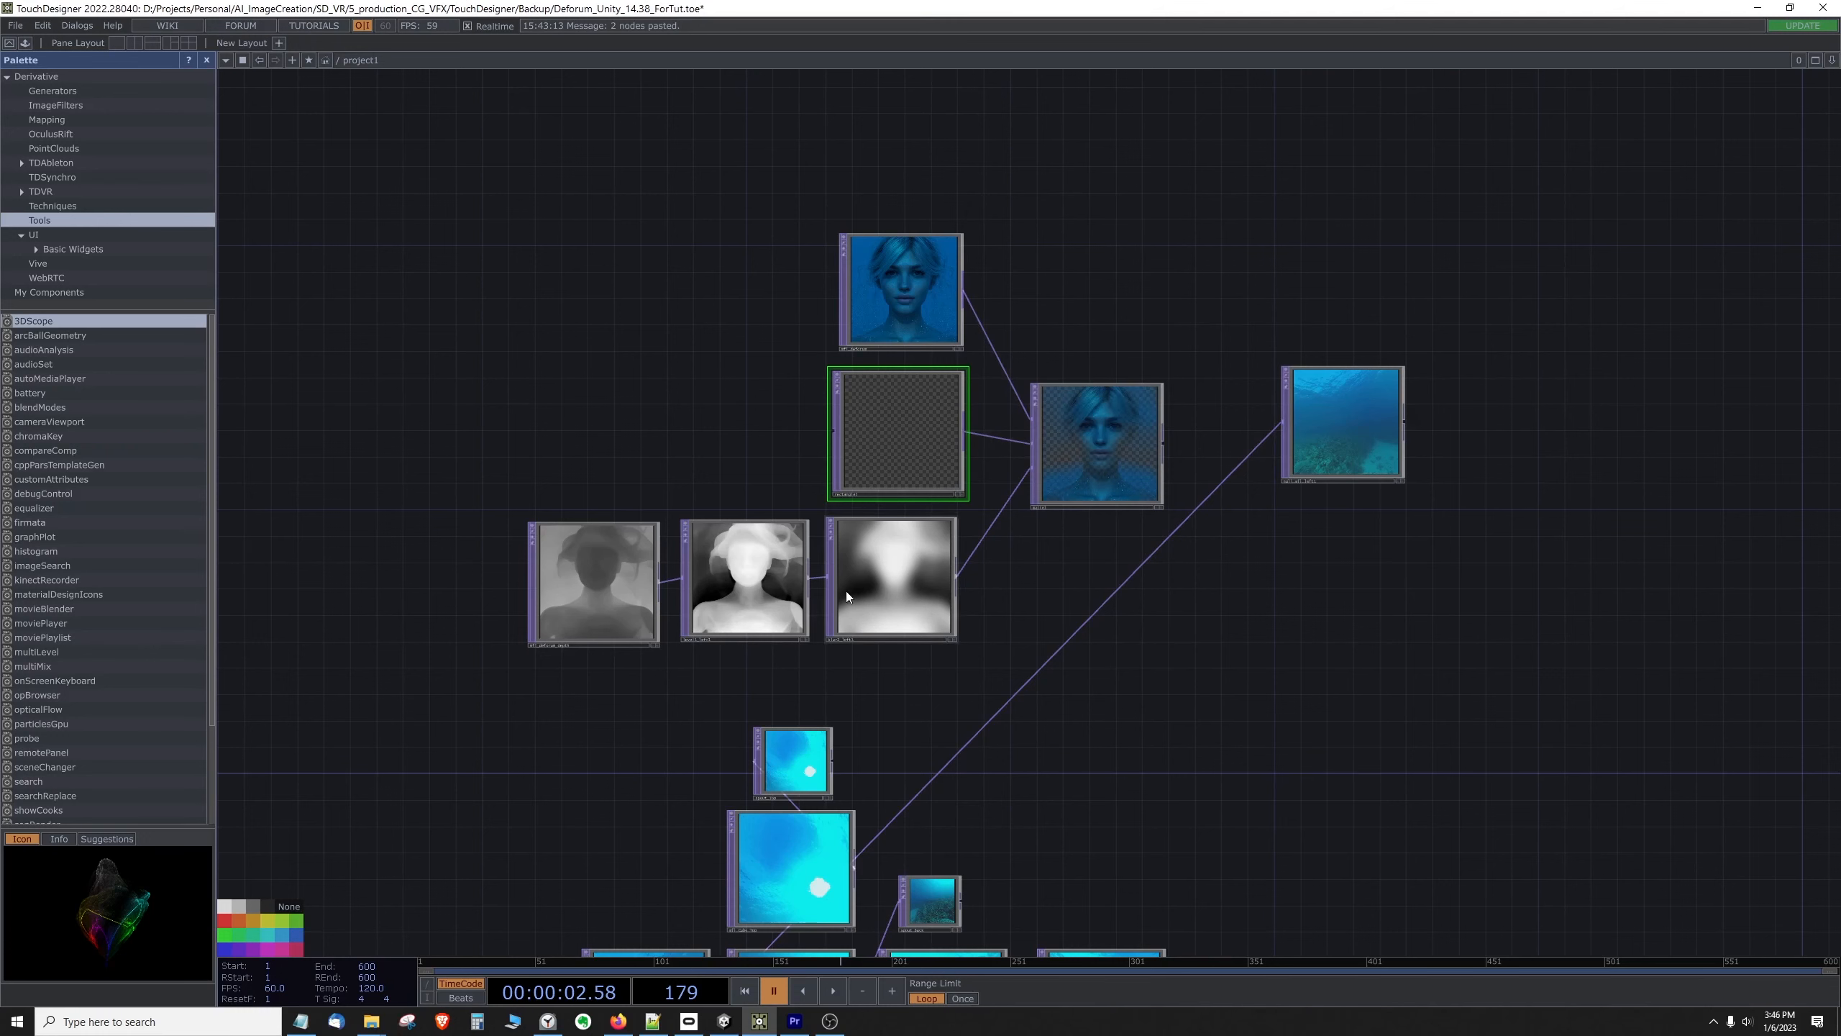
Step: Play the timeline to examine how the Matte output follows the animated face and depth sequences, and pause playback
scroll(1068, 463, up, 3)
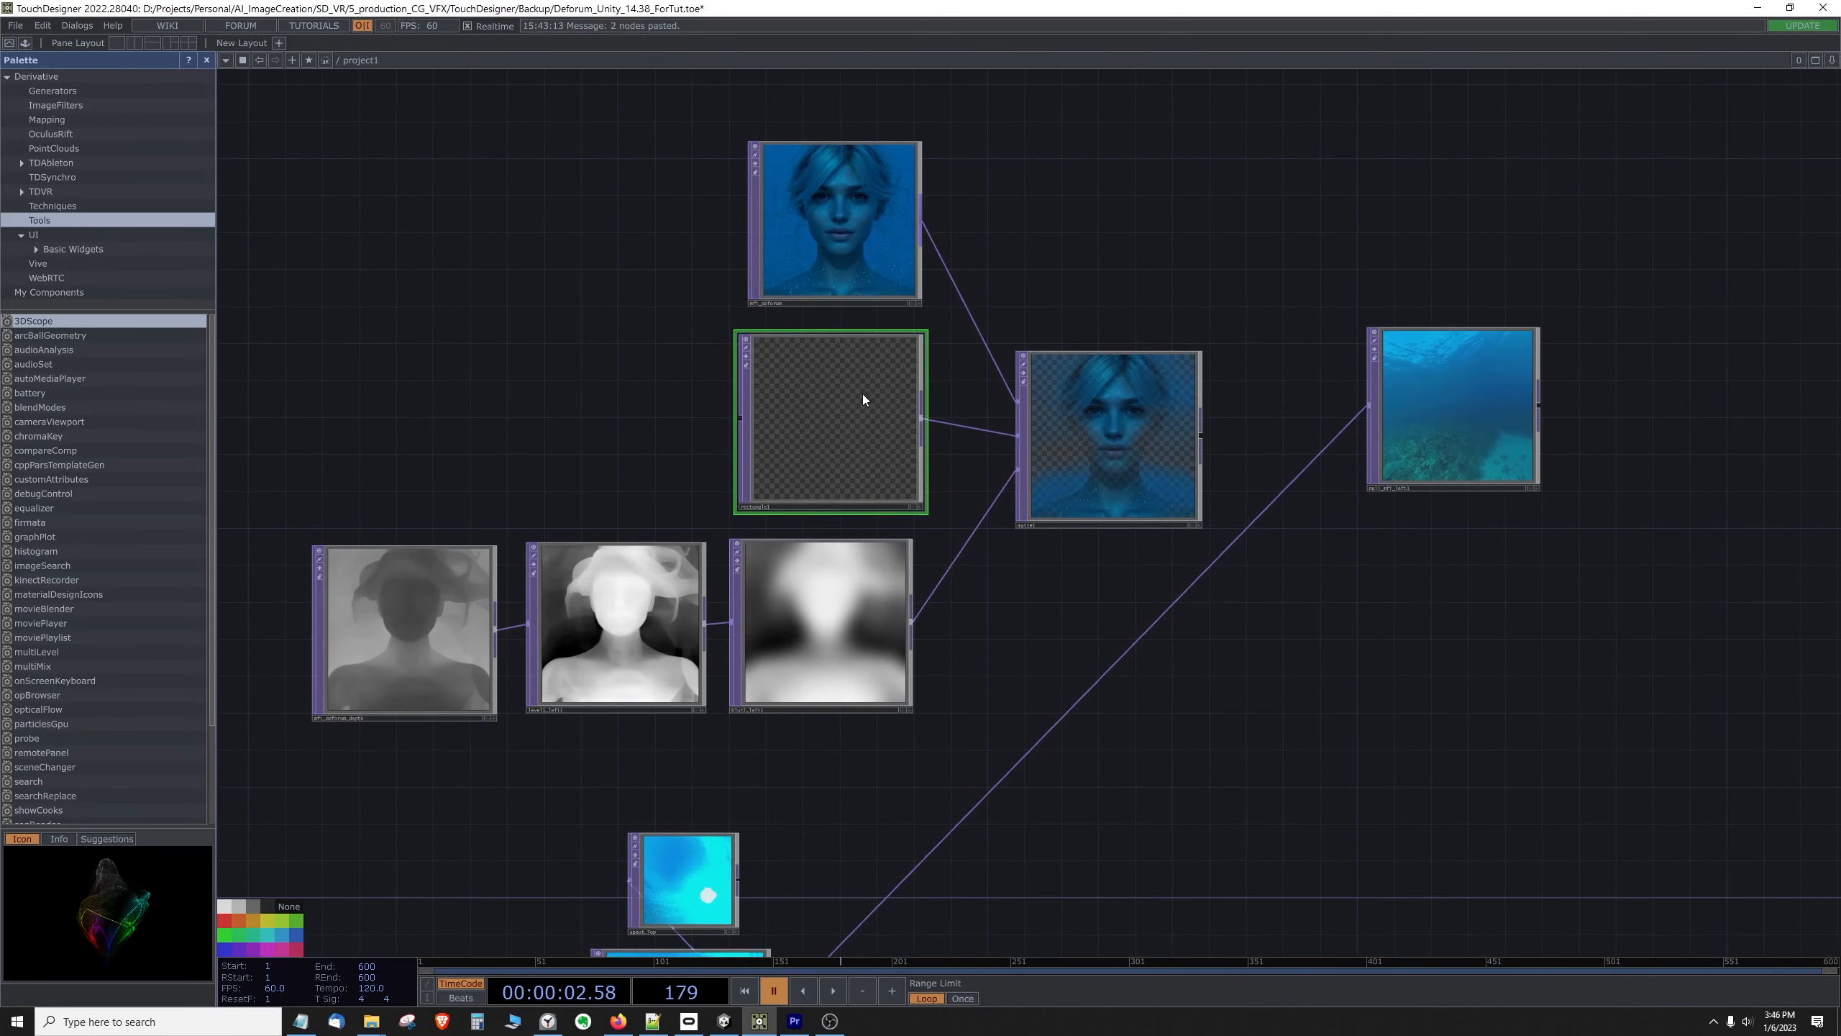
drag(1119, 263, 1007, 240)
click(833, 990)
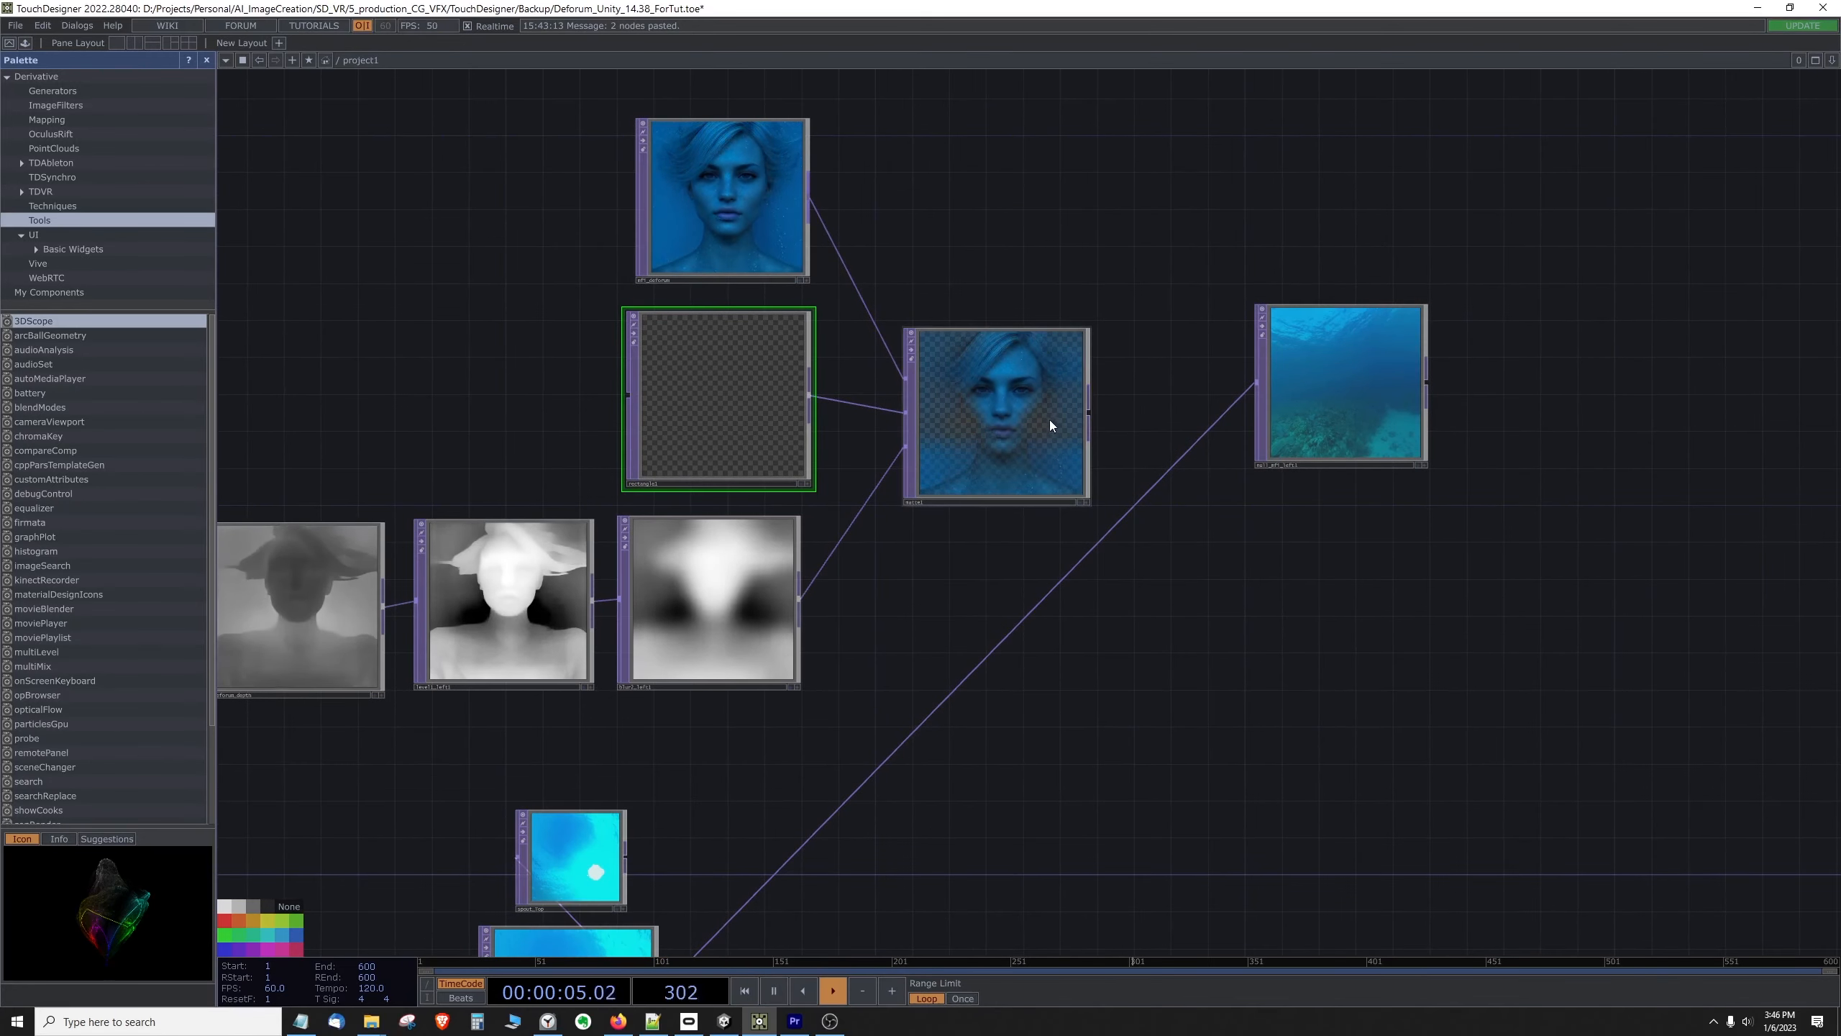
scroll(1050, 420, up, 3)
scroll(1047, 419, down, 3)
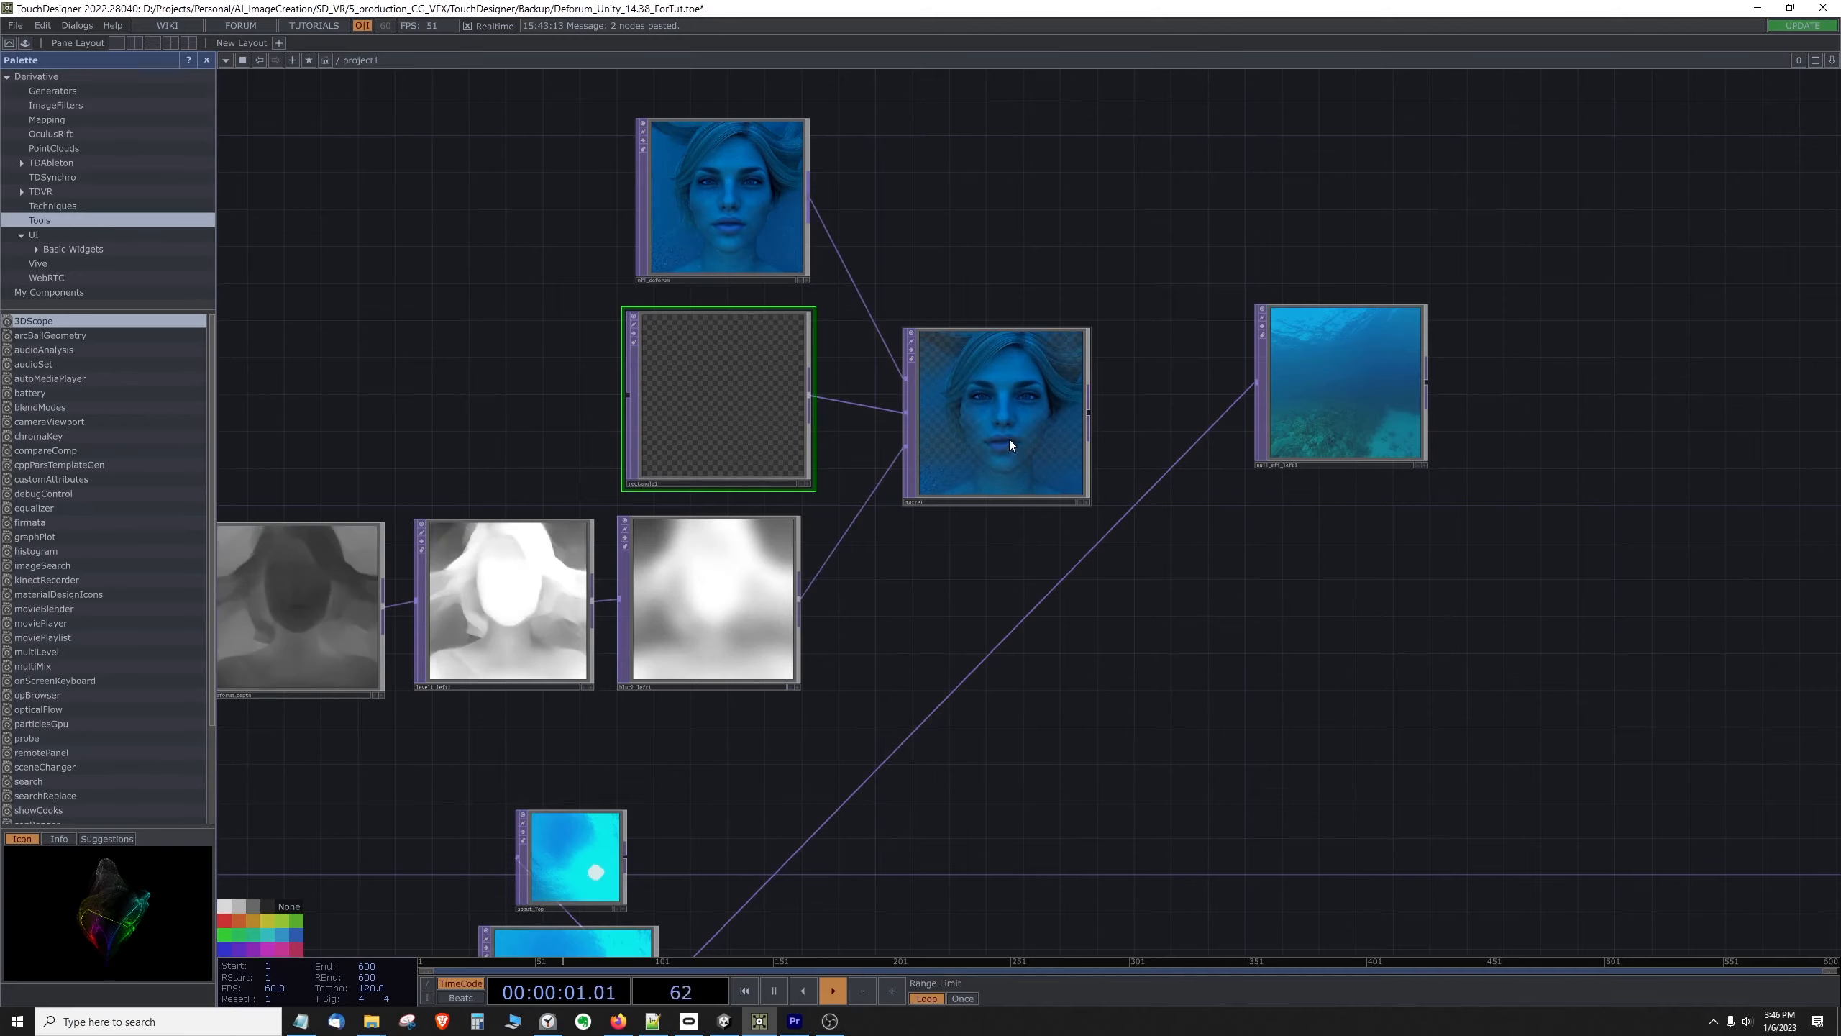
scroll(1007, 405, down, 2)
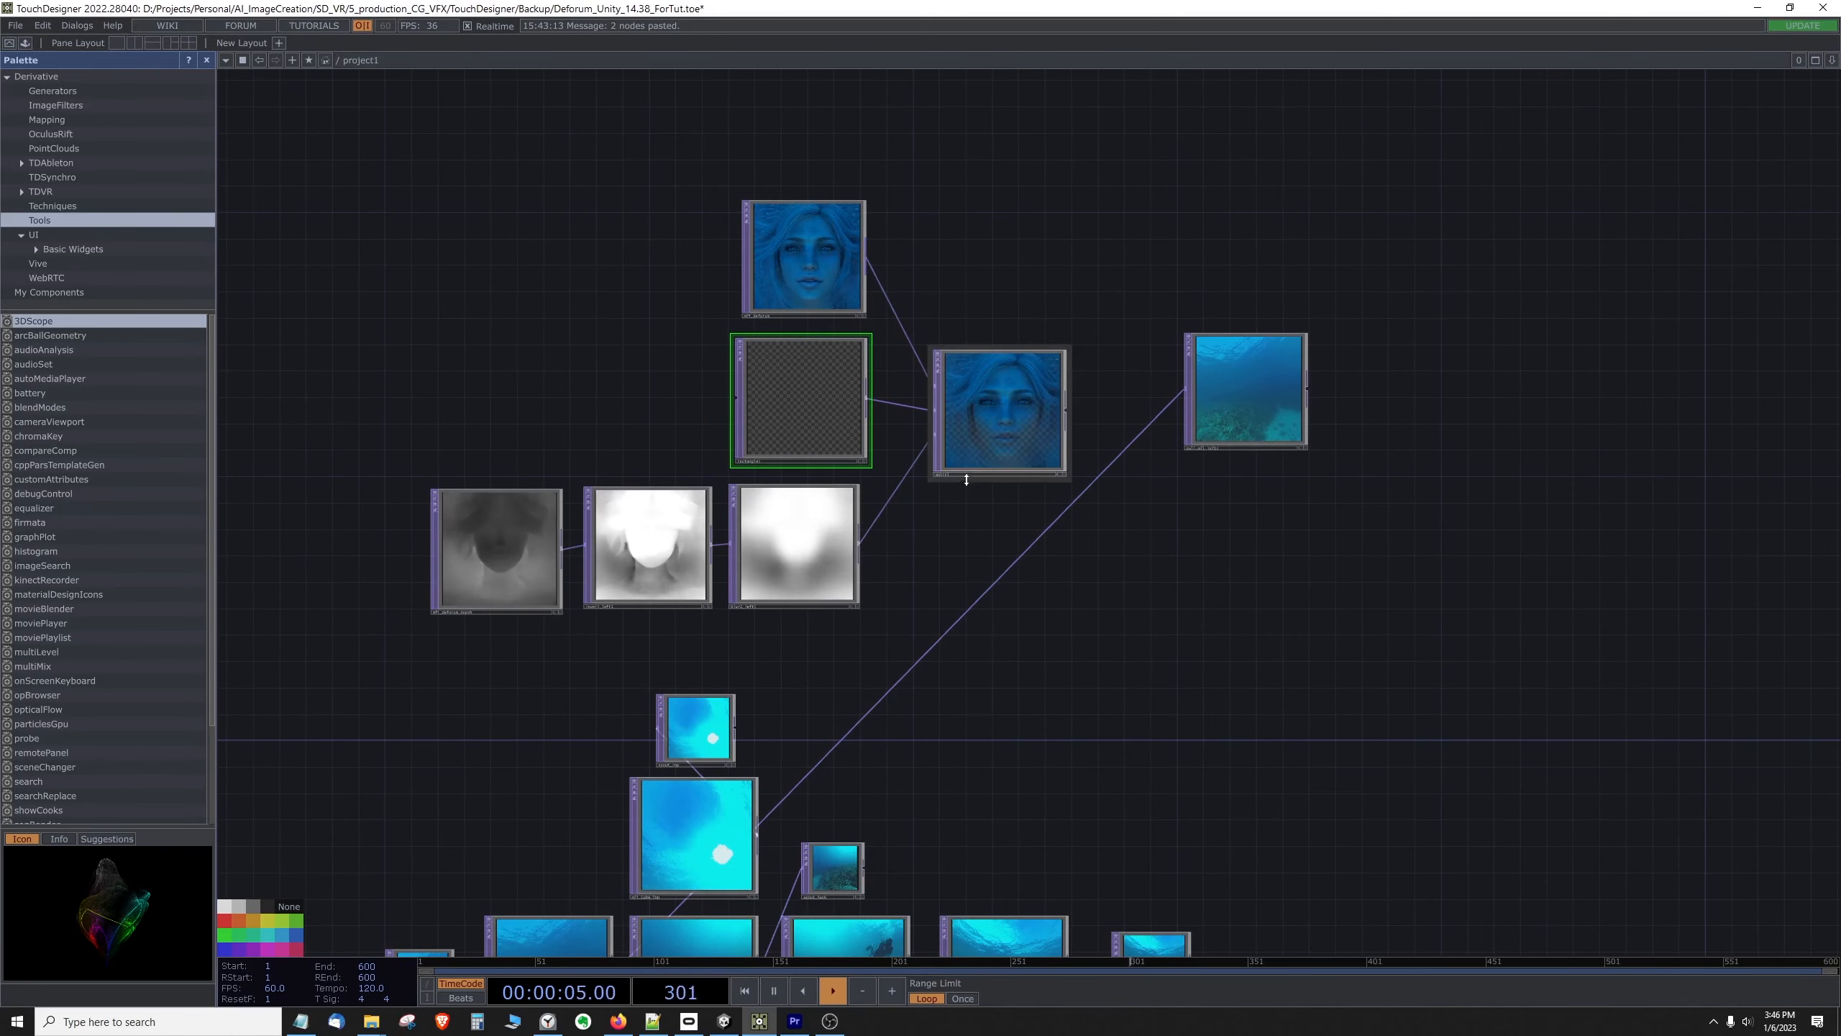
scroll(979, 384, down, 2)
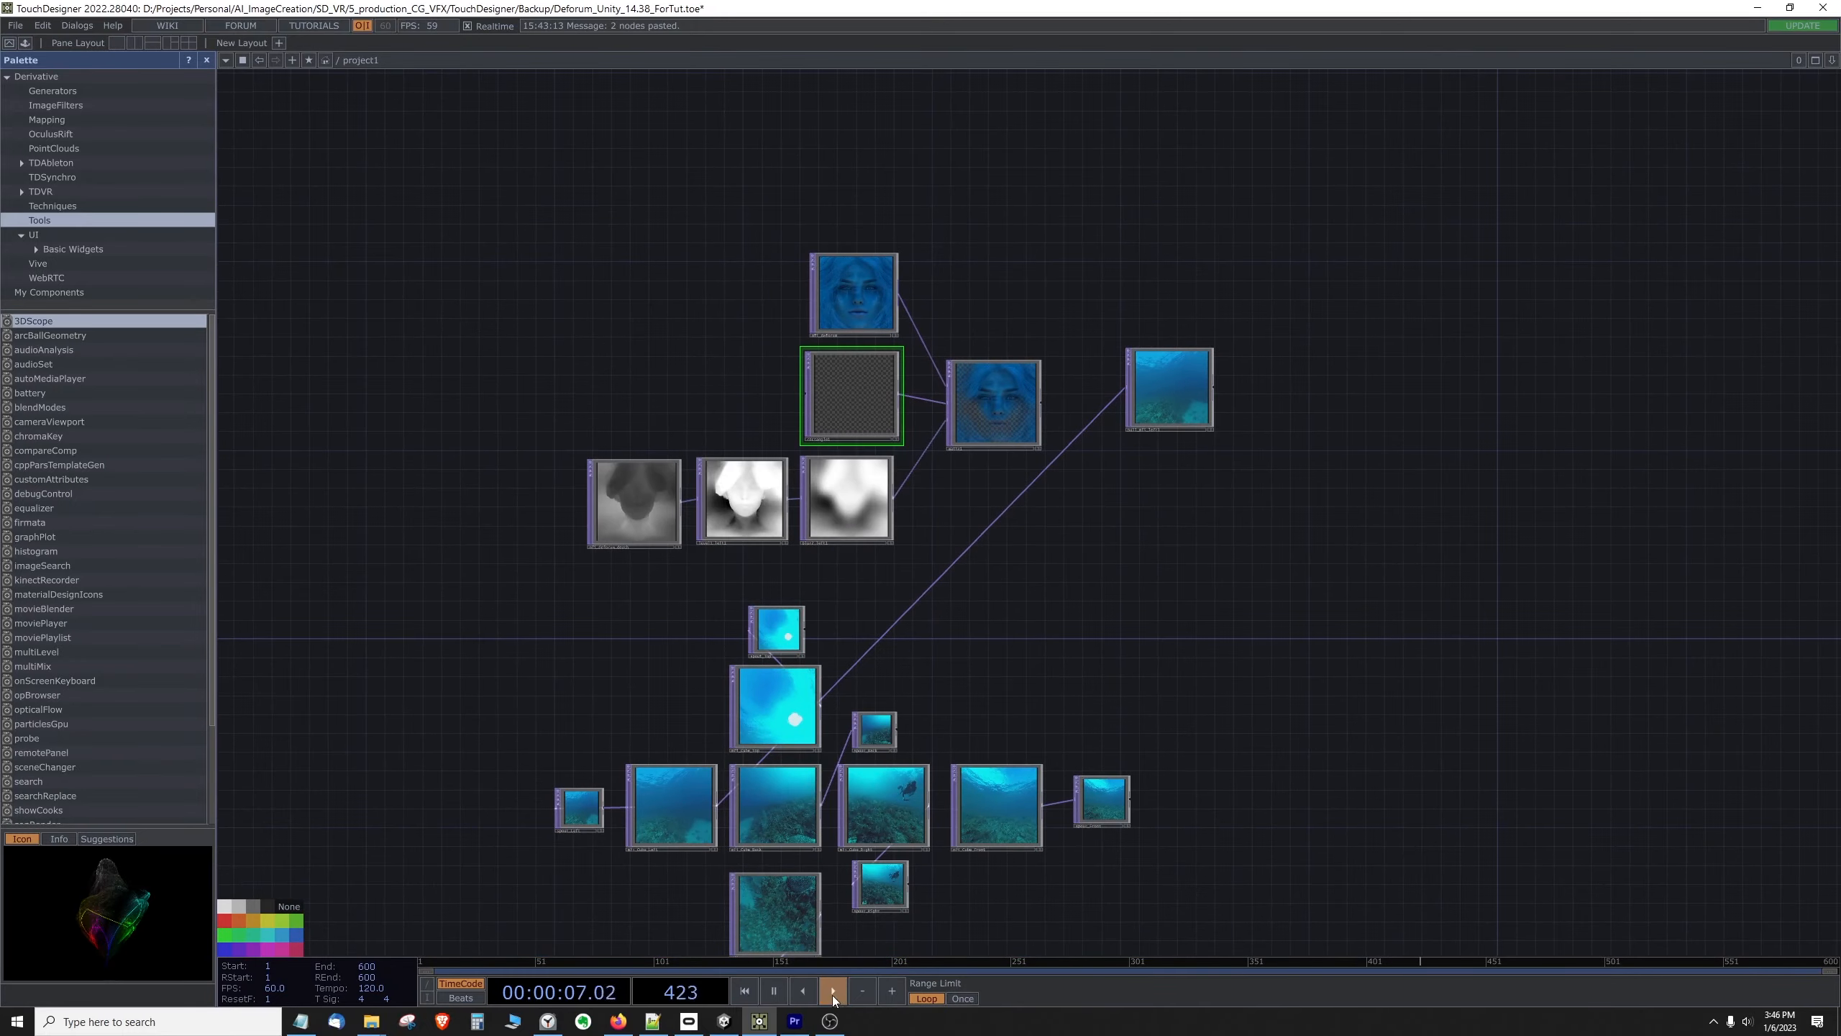
key(space)
Step: Move the image, rectangle, depth and Matte nodes together farther from null_mfi_left1 to make room for another node
right_drag(602, 185, 1036, 500)
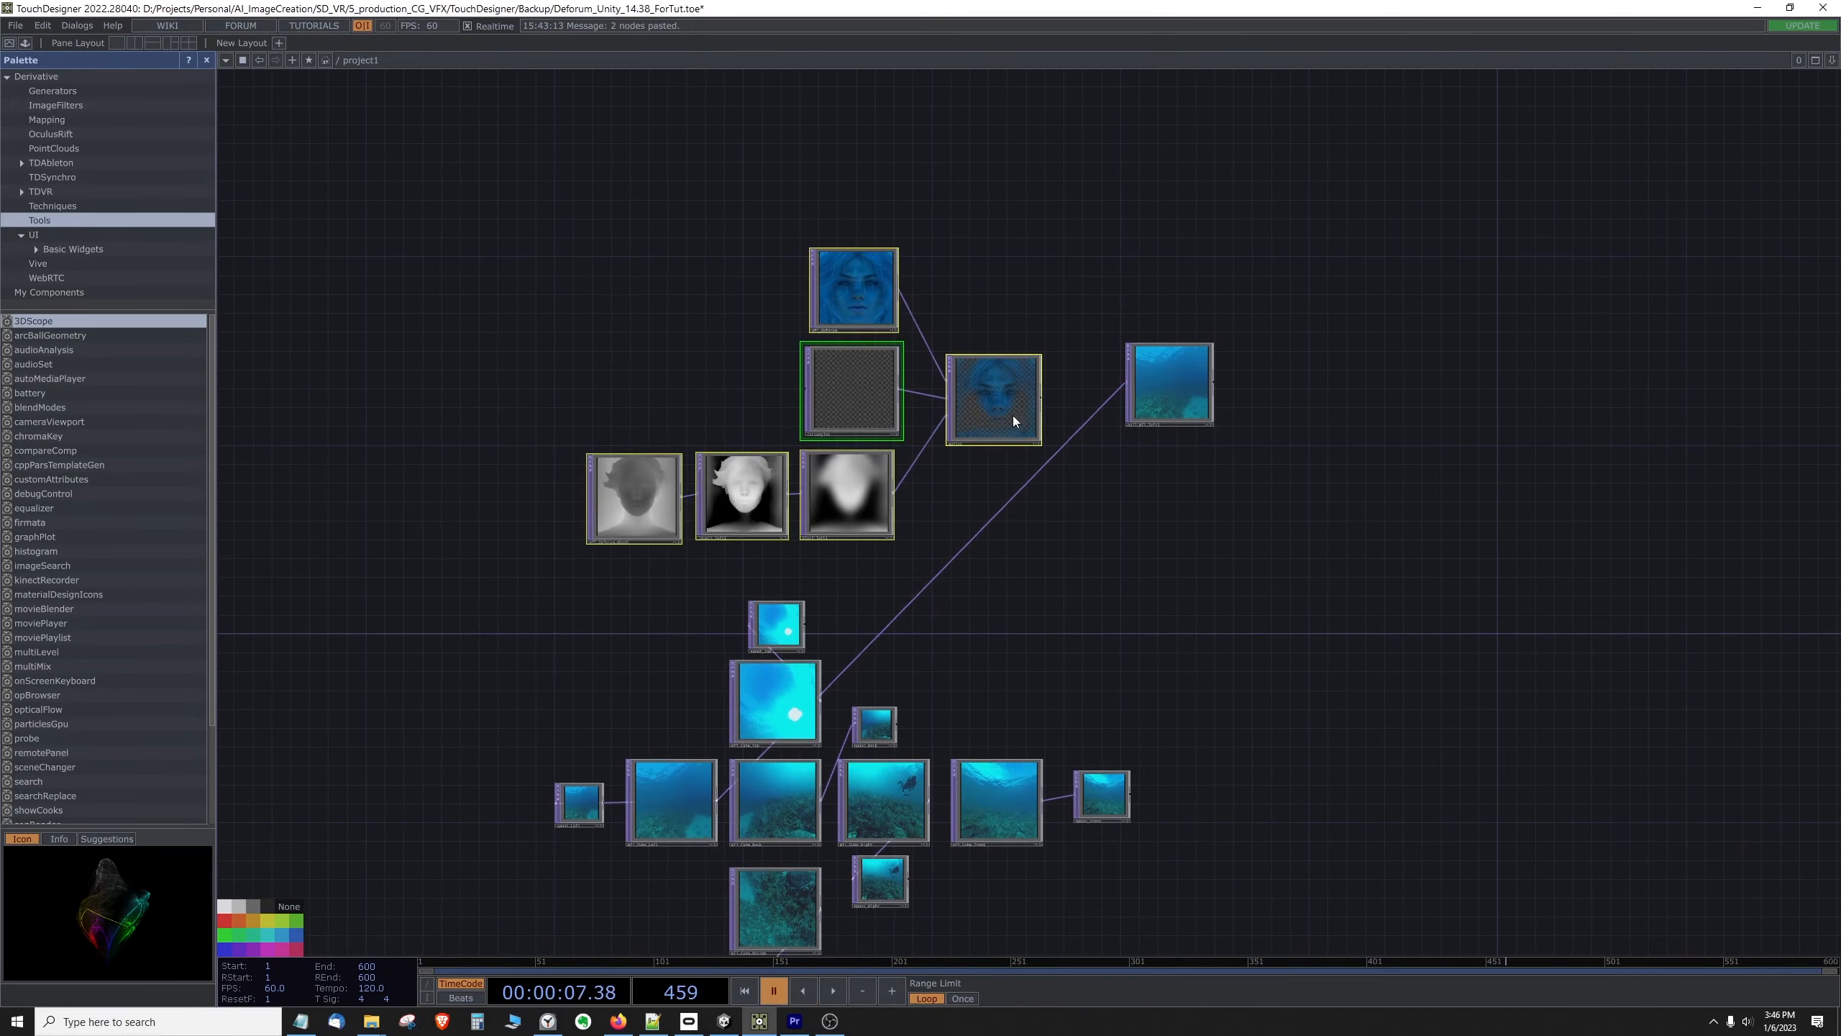
drag(1013, 415, 701, 397)
drag(970, 356, 1165, 402)
Step: Add a second, enlarged Matte TOP in the space between the first Matte and null_mfi_left1
click(876, 426)
right_click(988, 309)
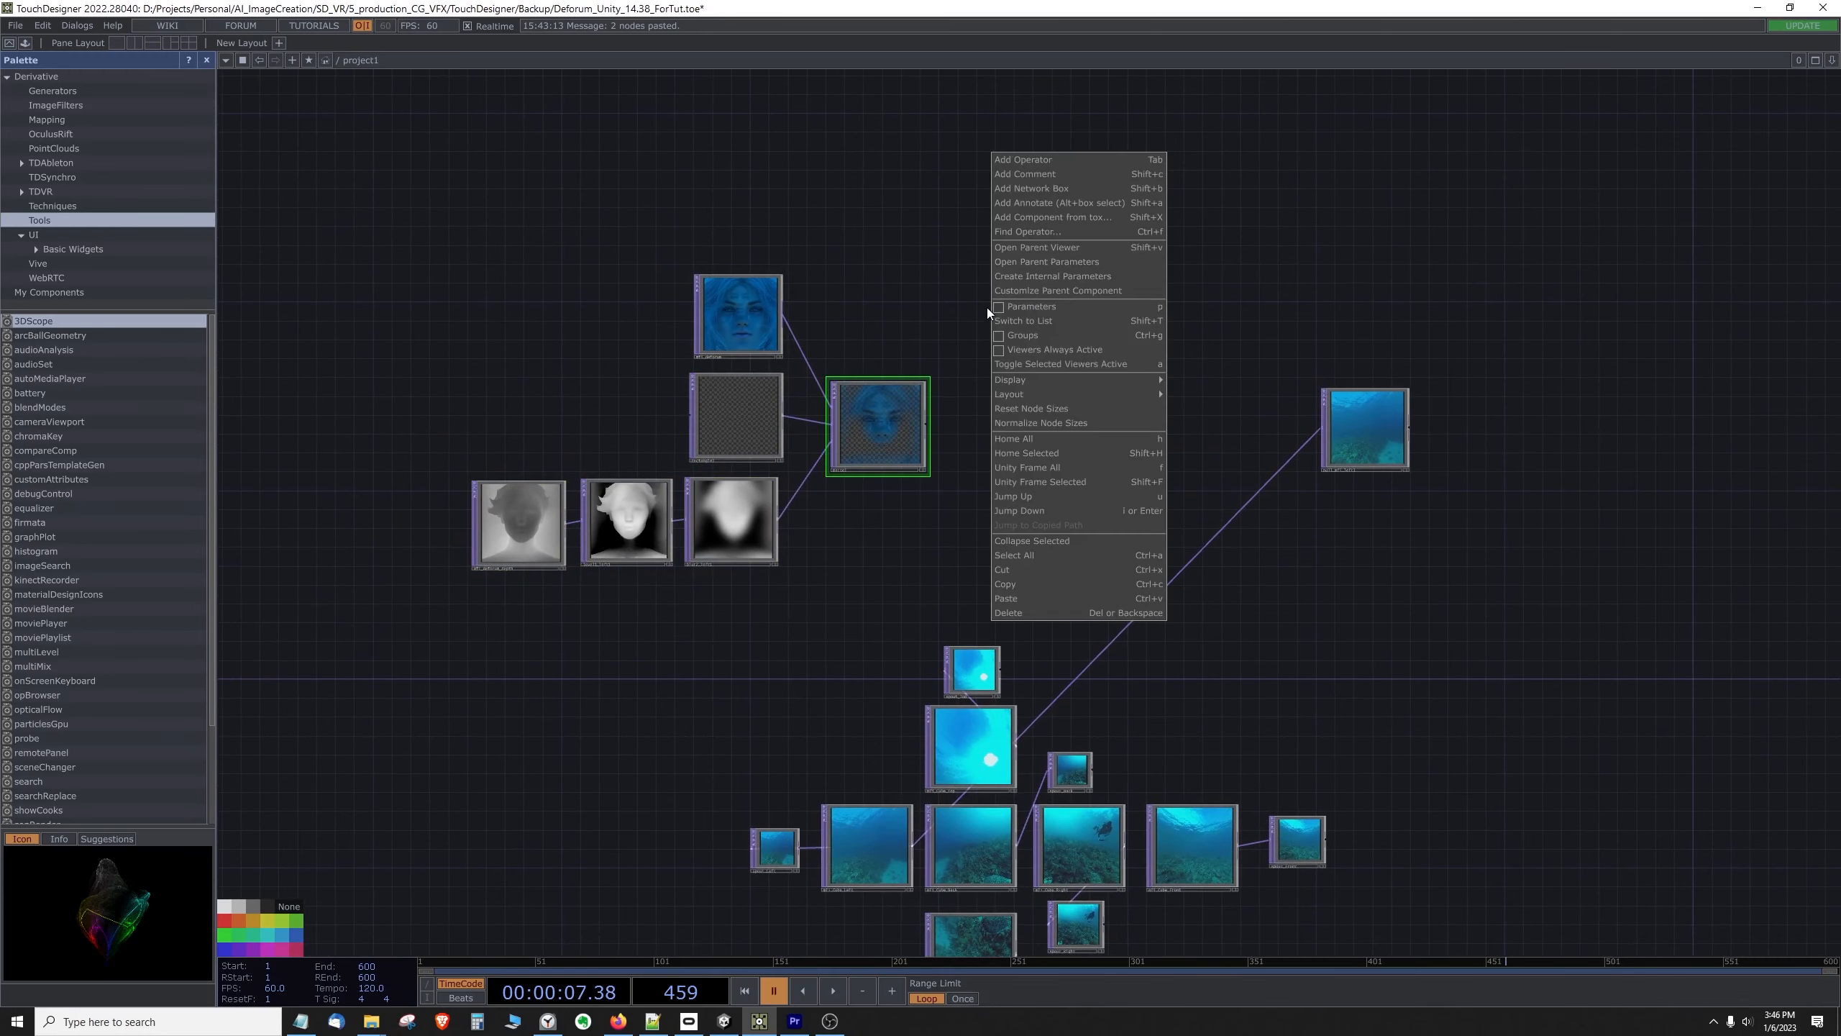
click(1033, 157)
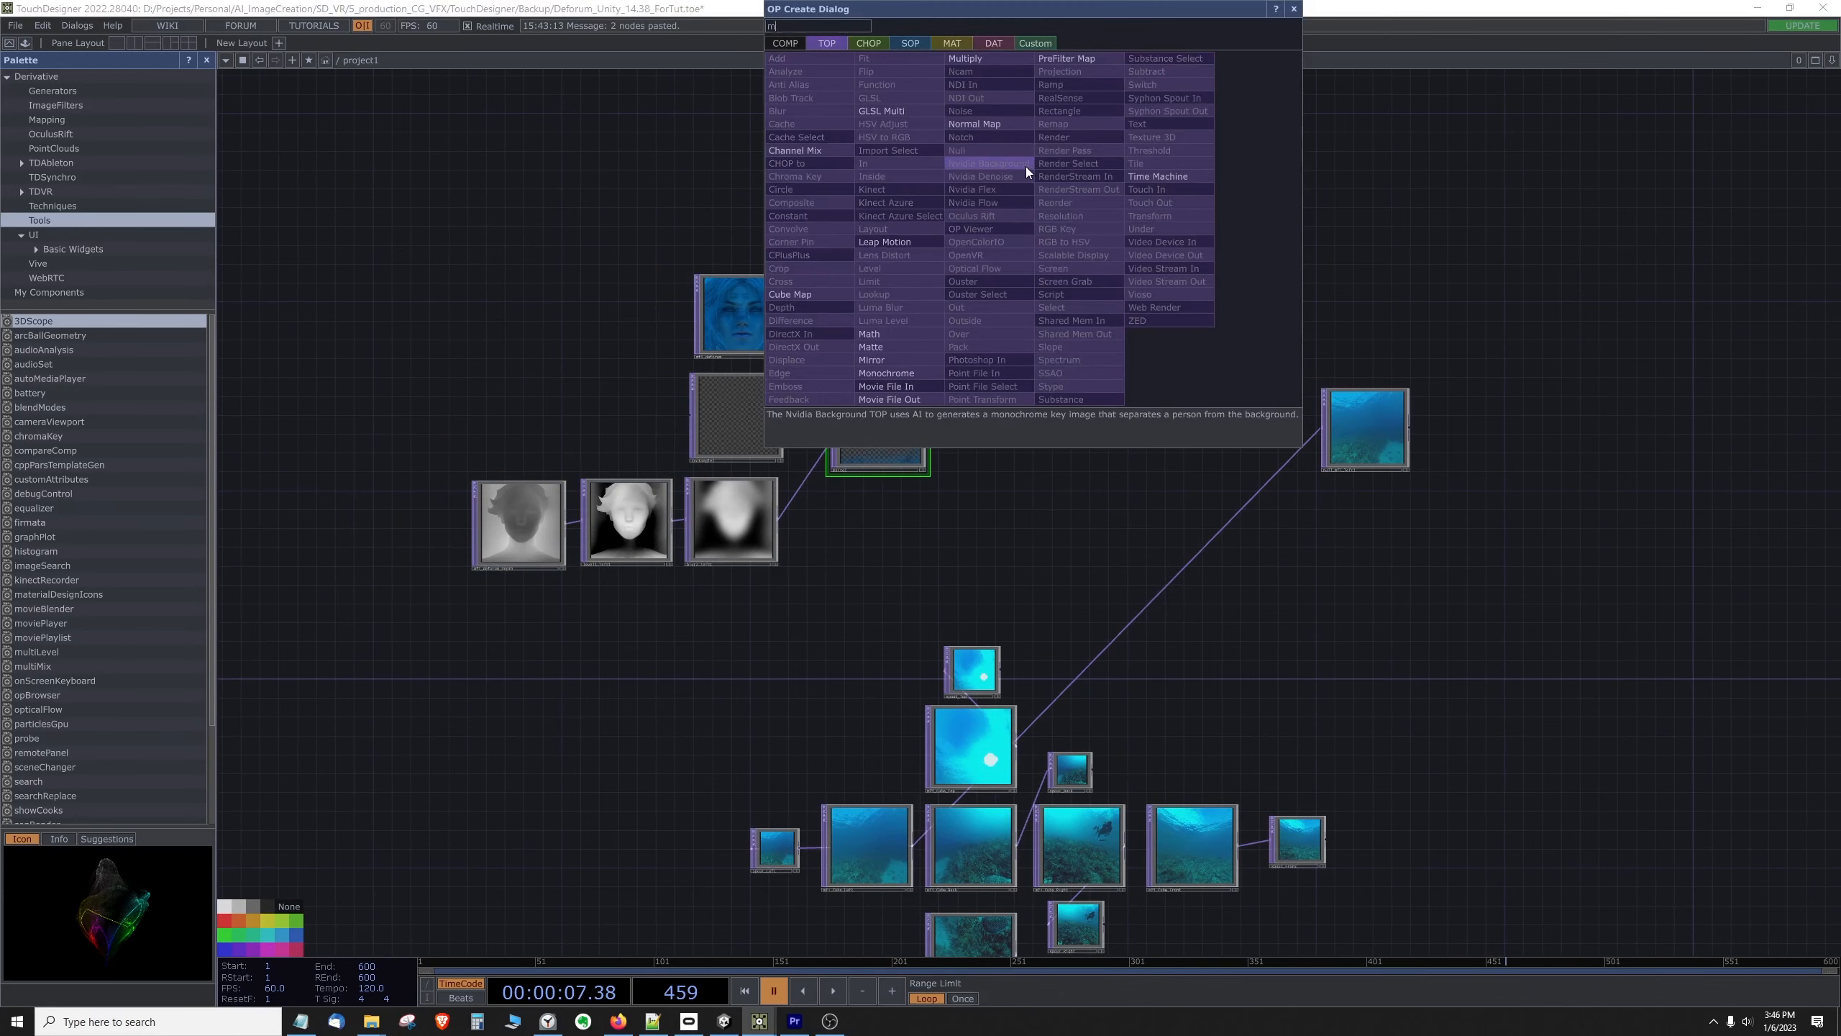
click(1026, 167)
click(1058, 291)
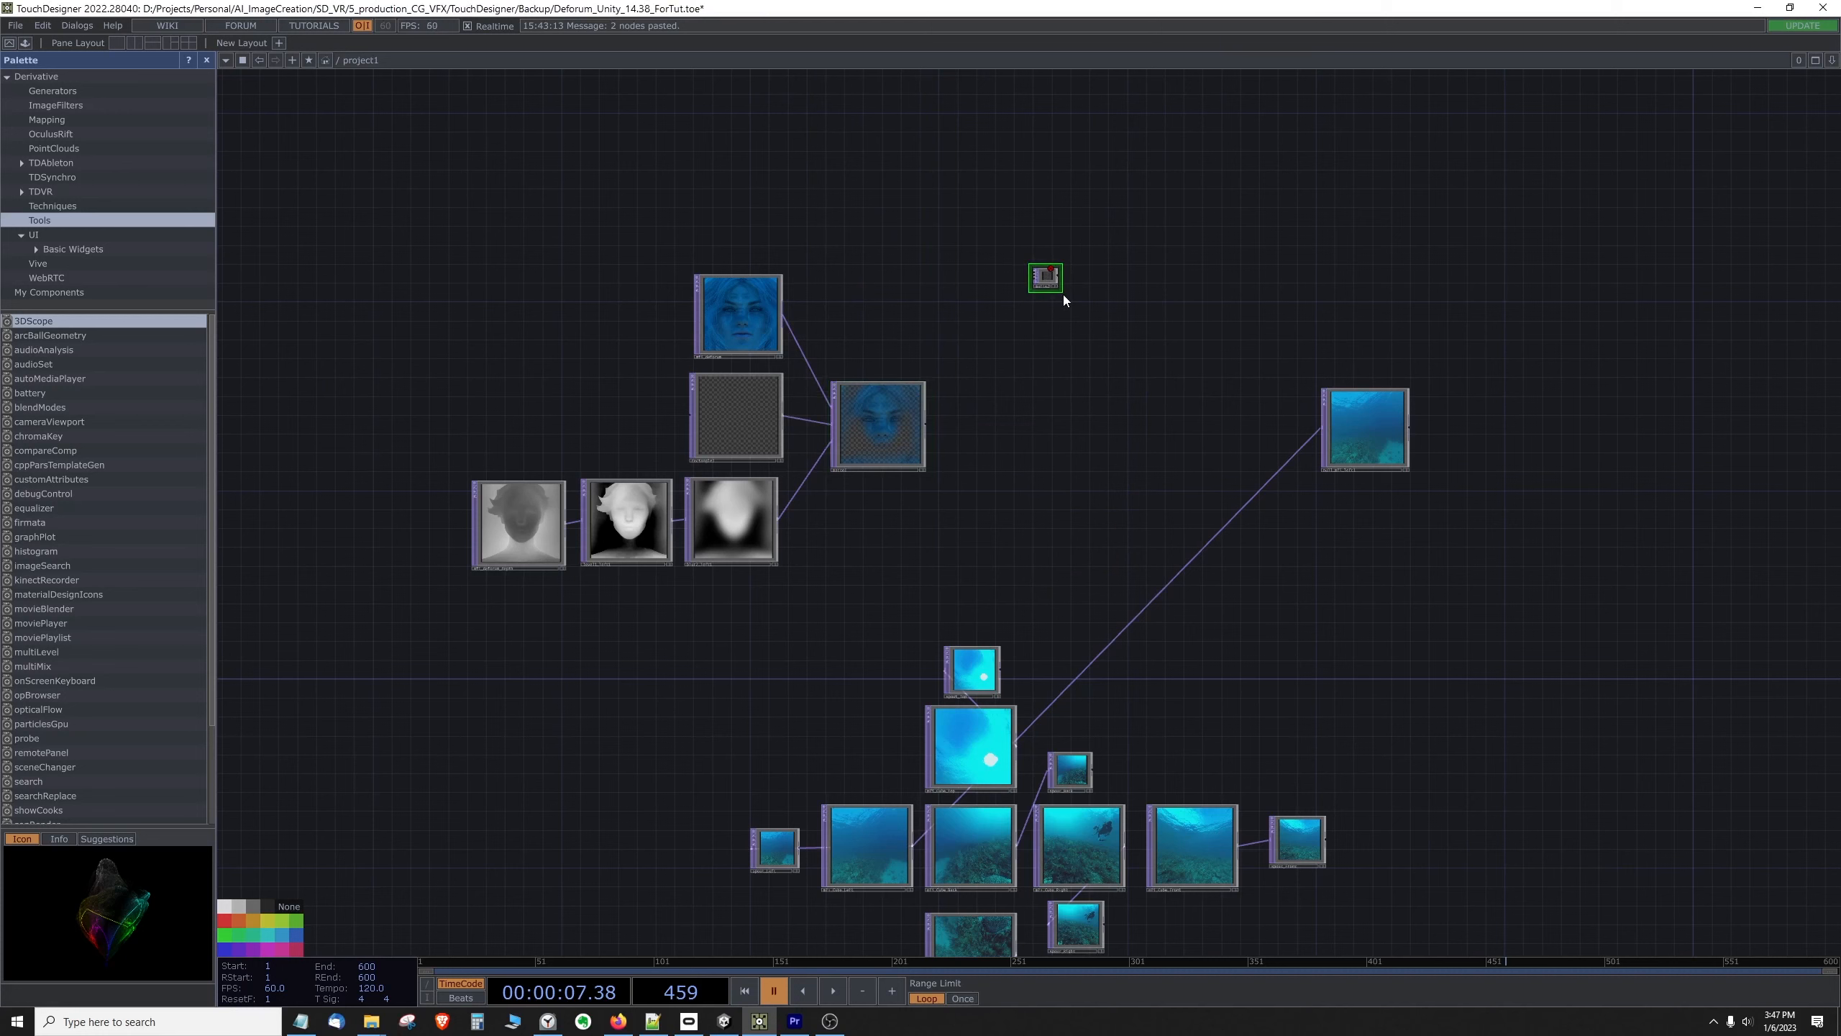
drag(1060, 292, 1145, 380)
drag(1084, 315, 1075, 310)
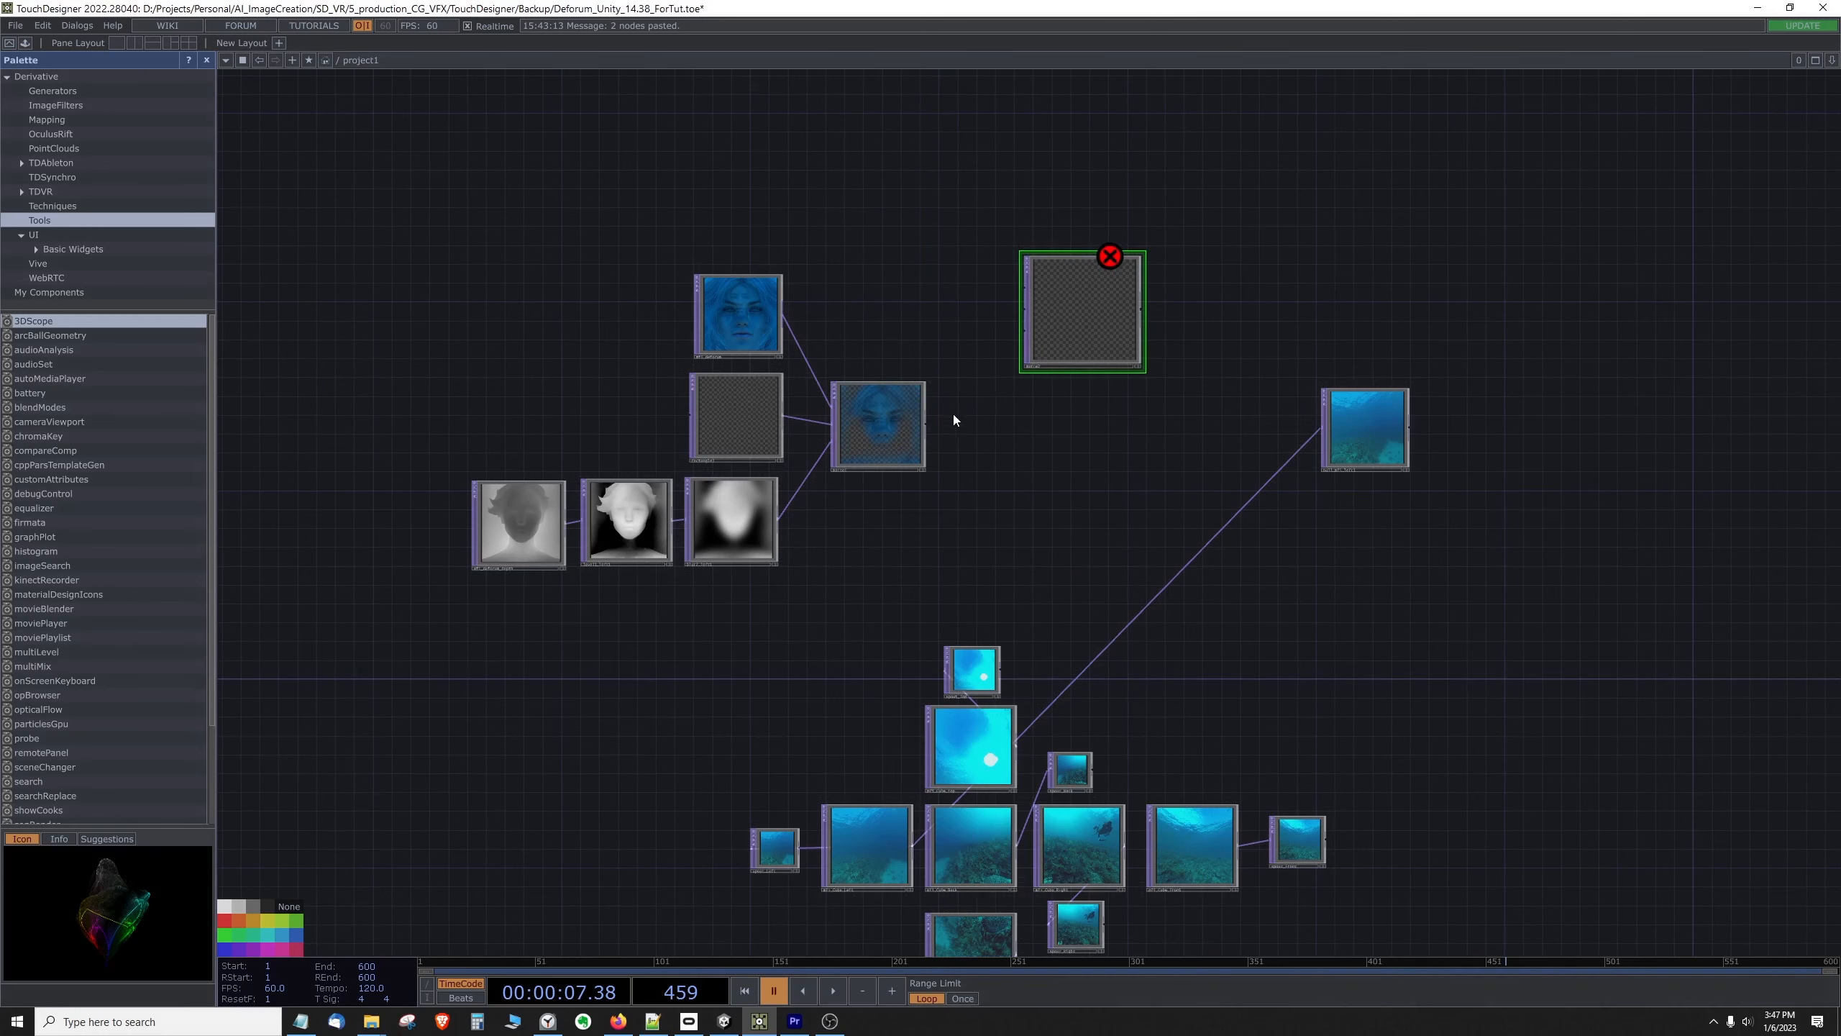
Step: Wire the first Matte into the second Matte's first input and the Rectangle TOP into its second input
drag(926, 423, 1029, 289)
drag(1065, 305, 1072, 341)
click(767, 421)
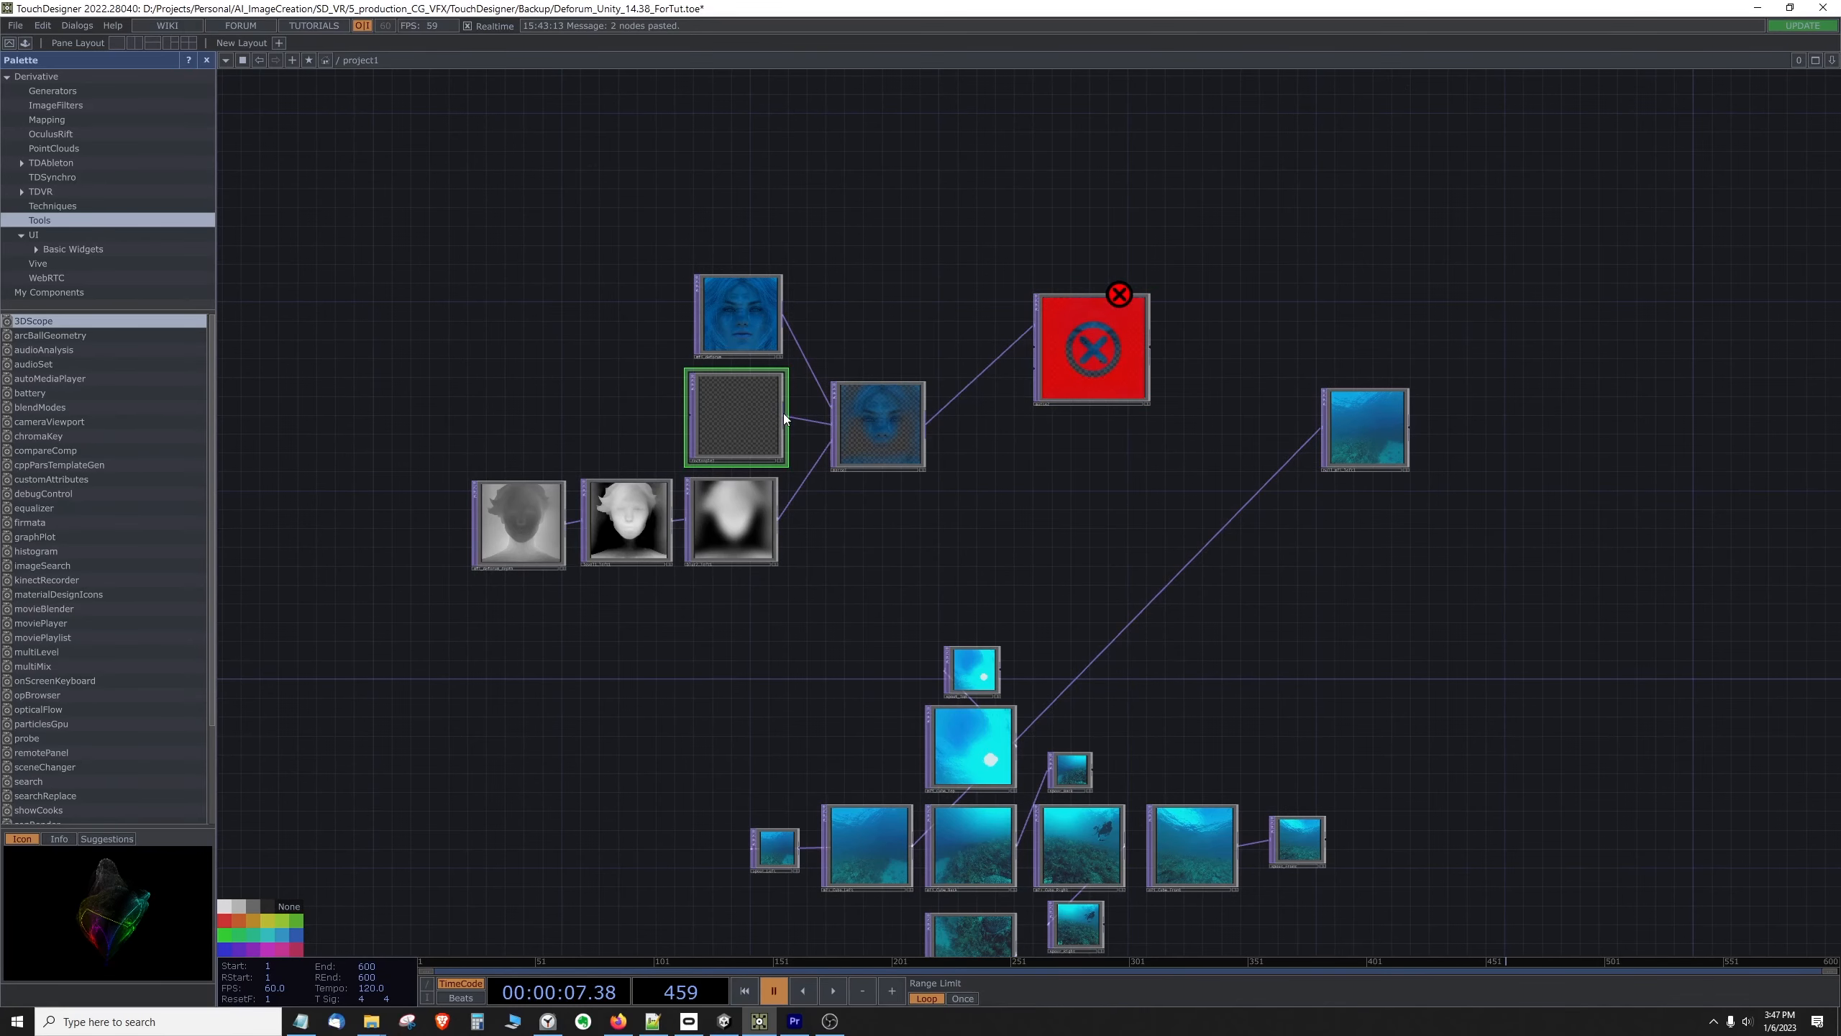
drag(783, 413, 1115, 389)
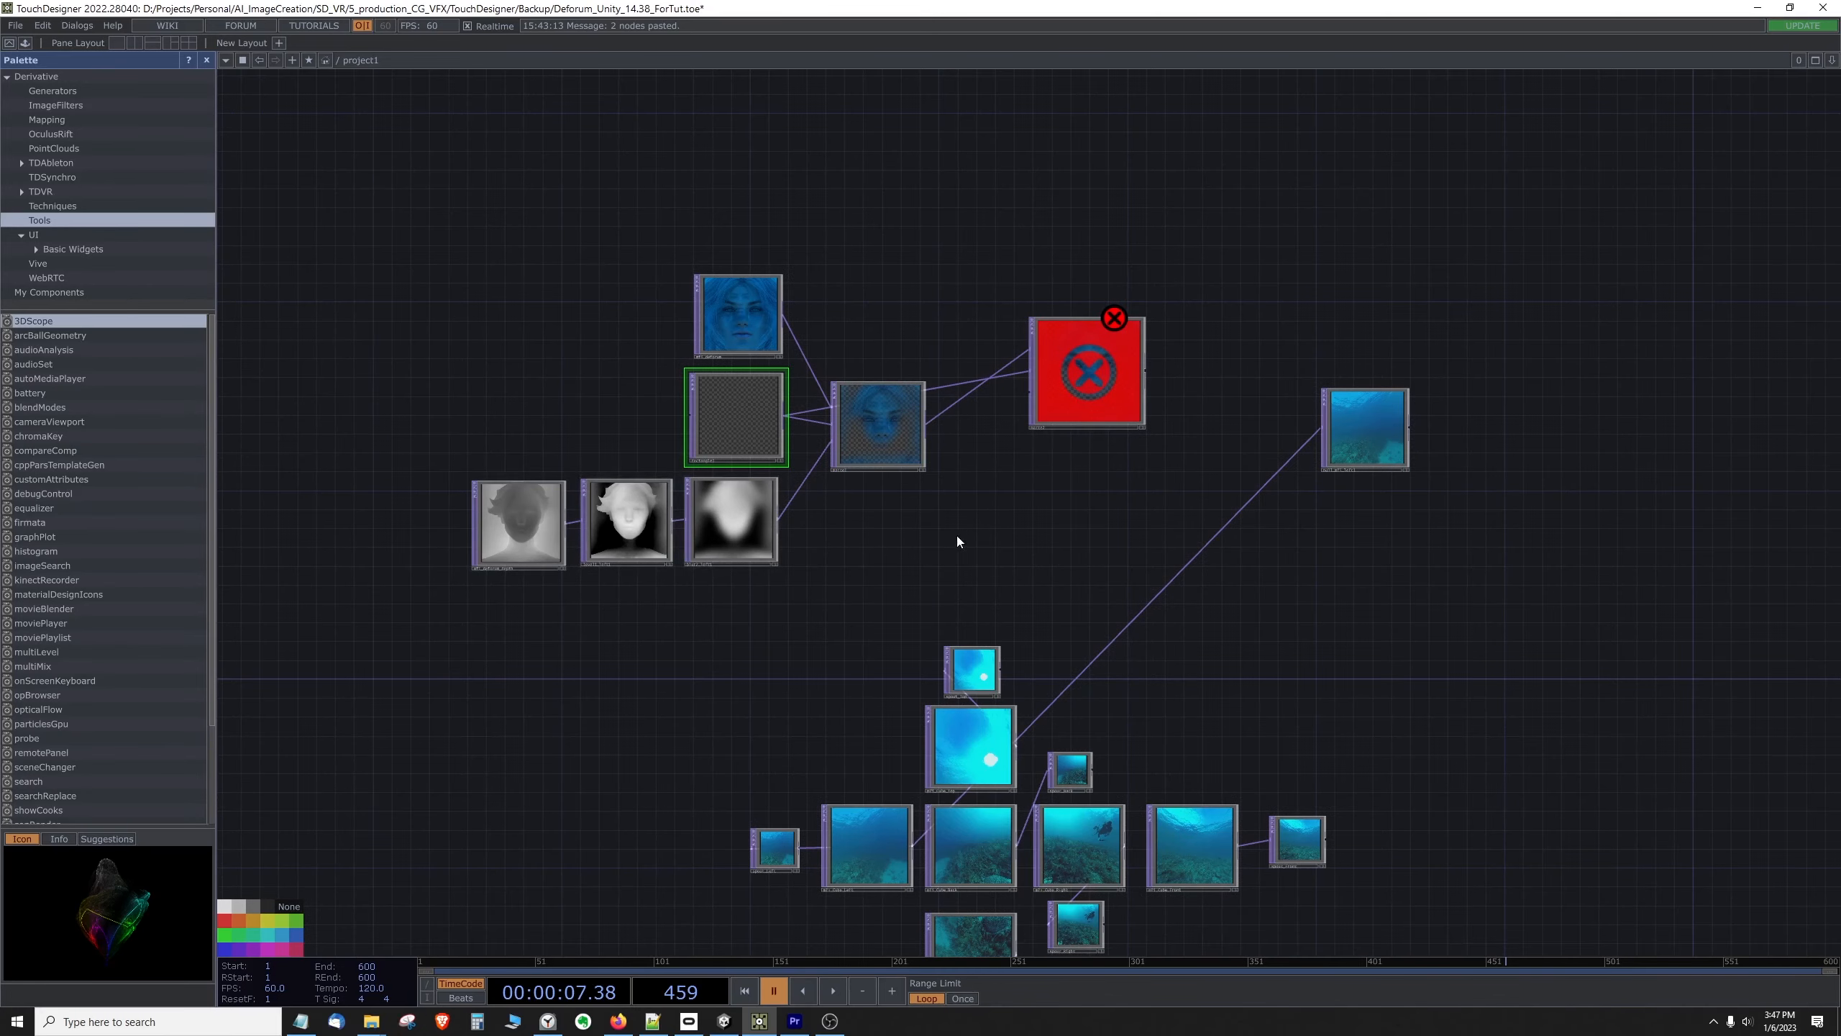
Step: Add an enlarged Circle TOP below the first Matte and wire it into the second Matte's third input
right_click(921, 367)
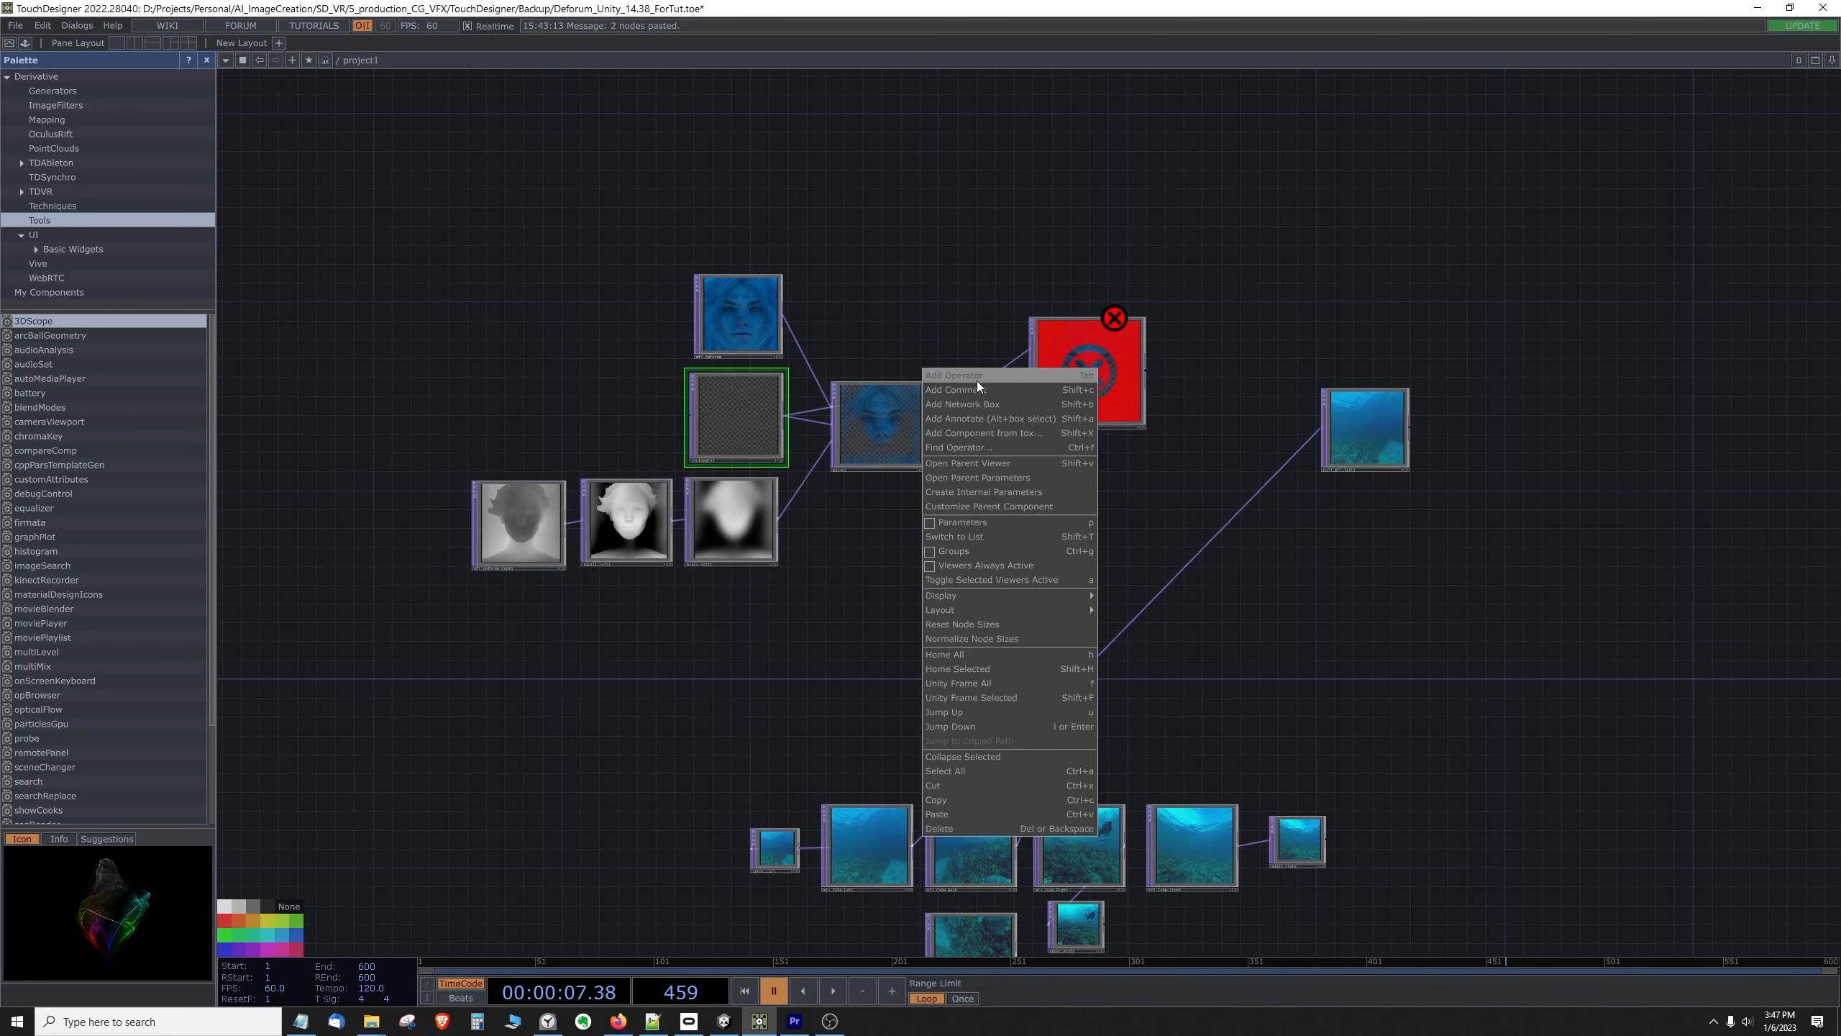
click(977, 379)
text(circ)
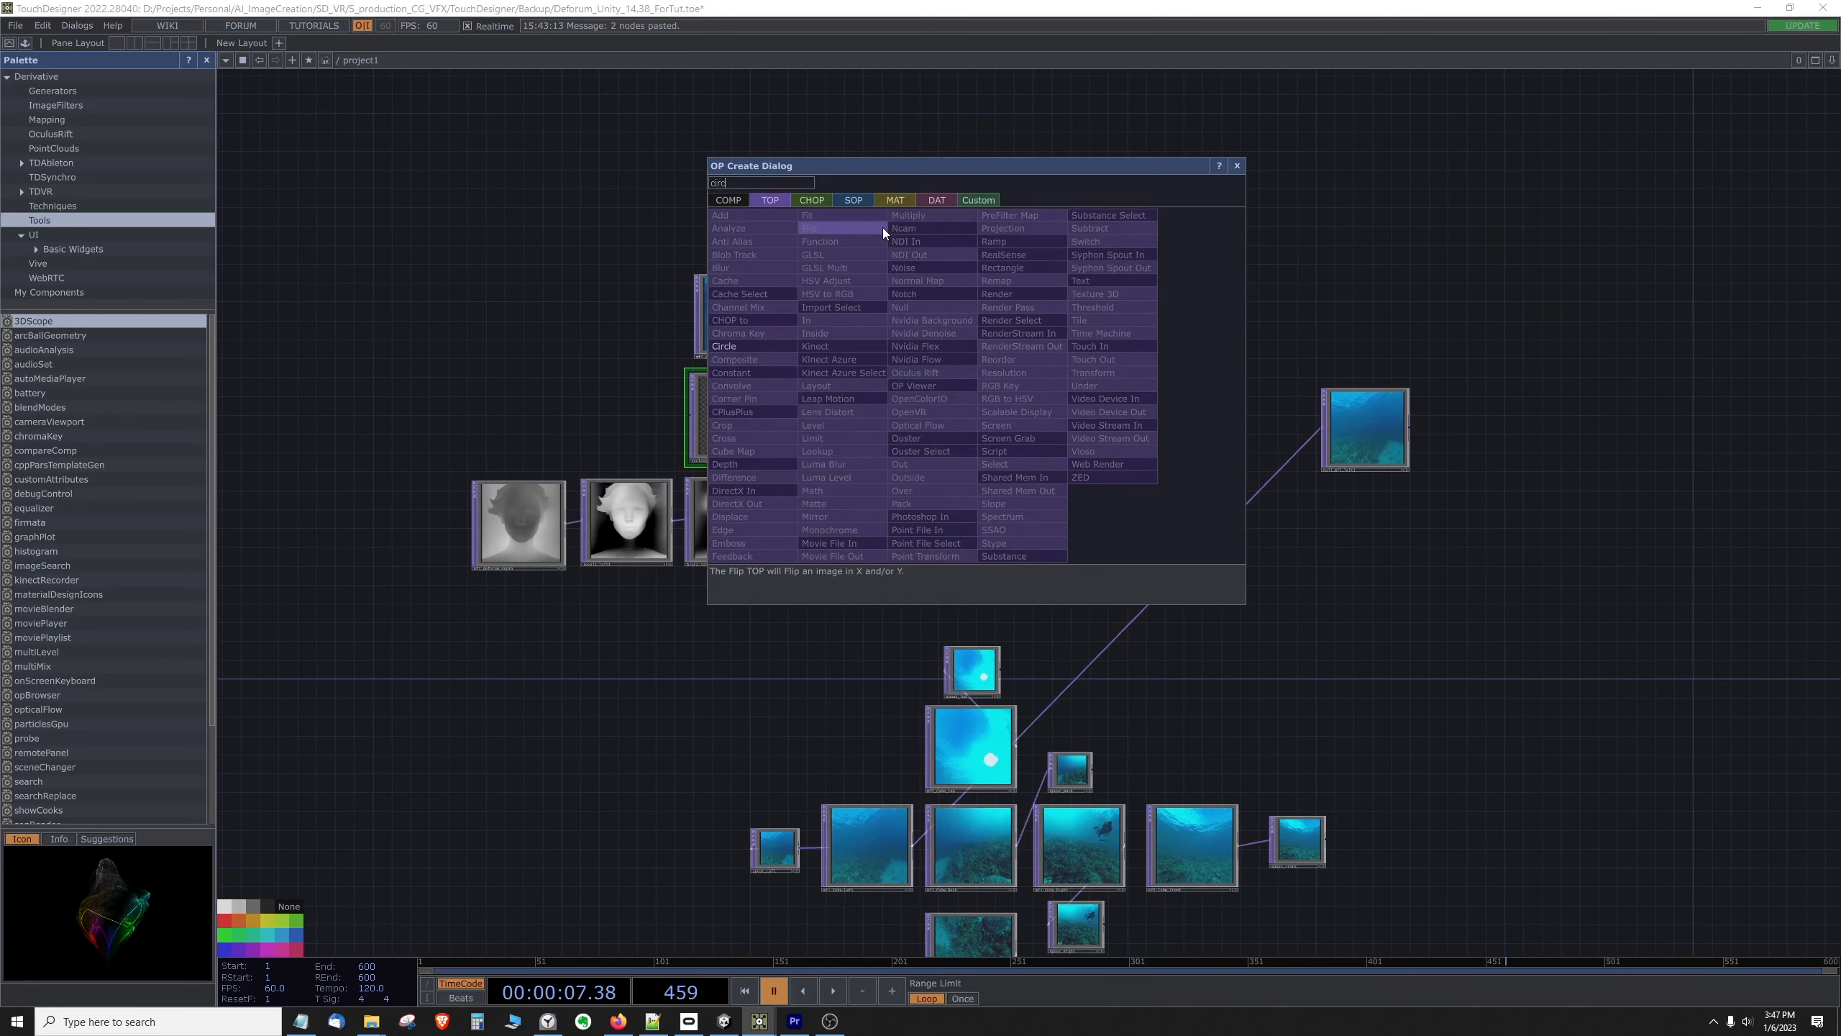
click(725, 347)
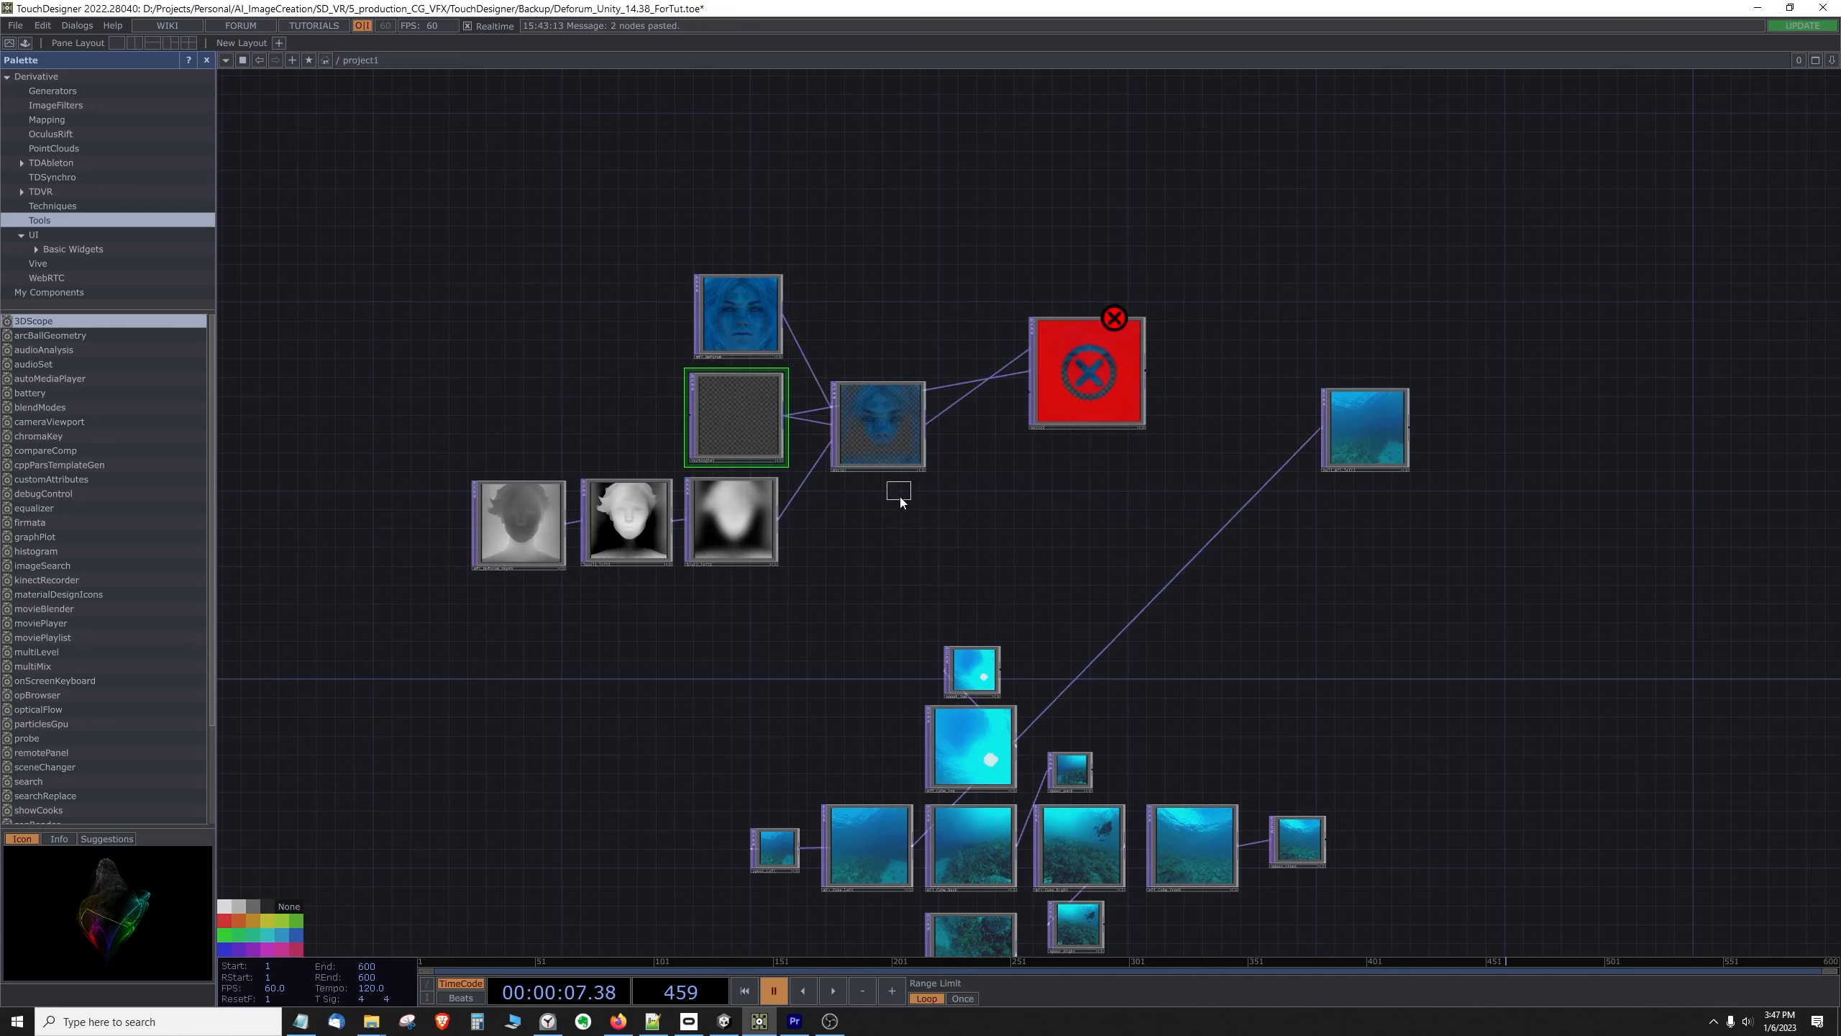
click(914, 551)
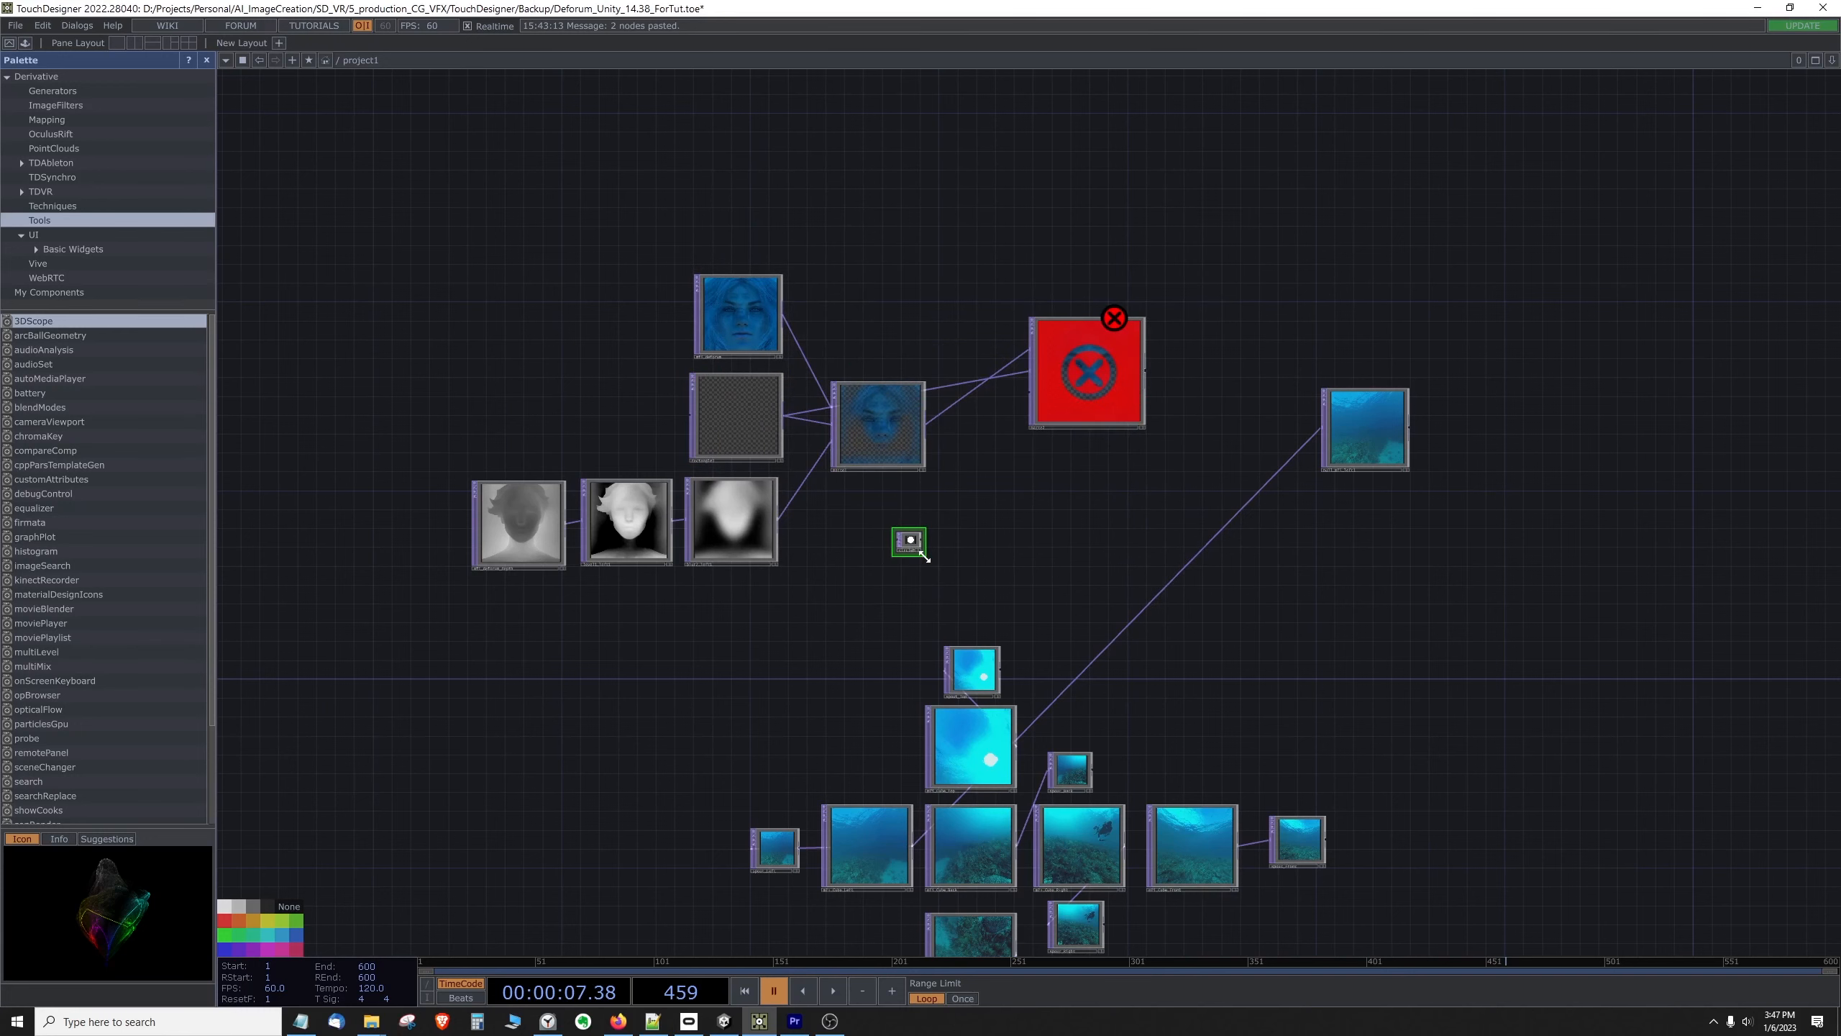
drag(922, 553, 1033, 391)
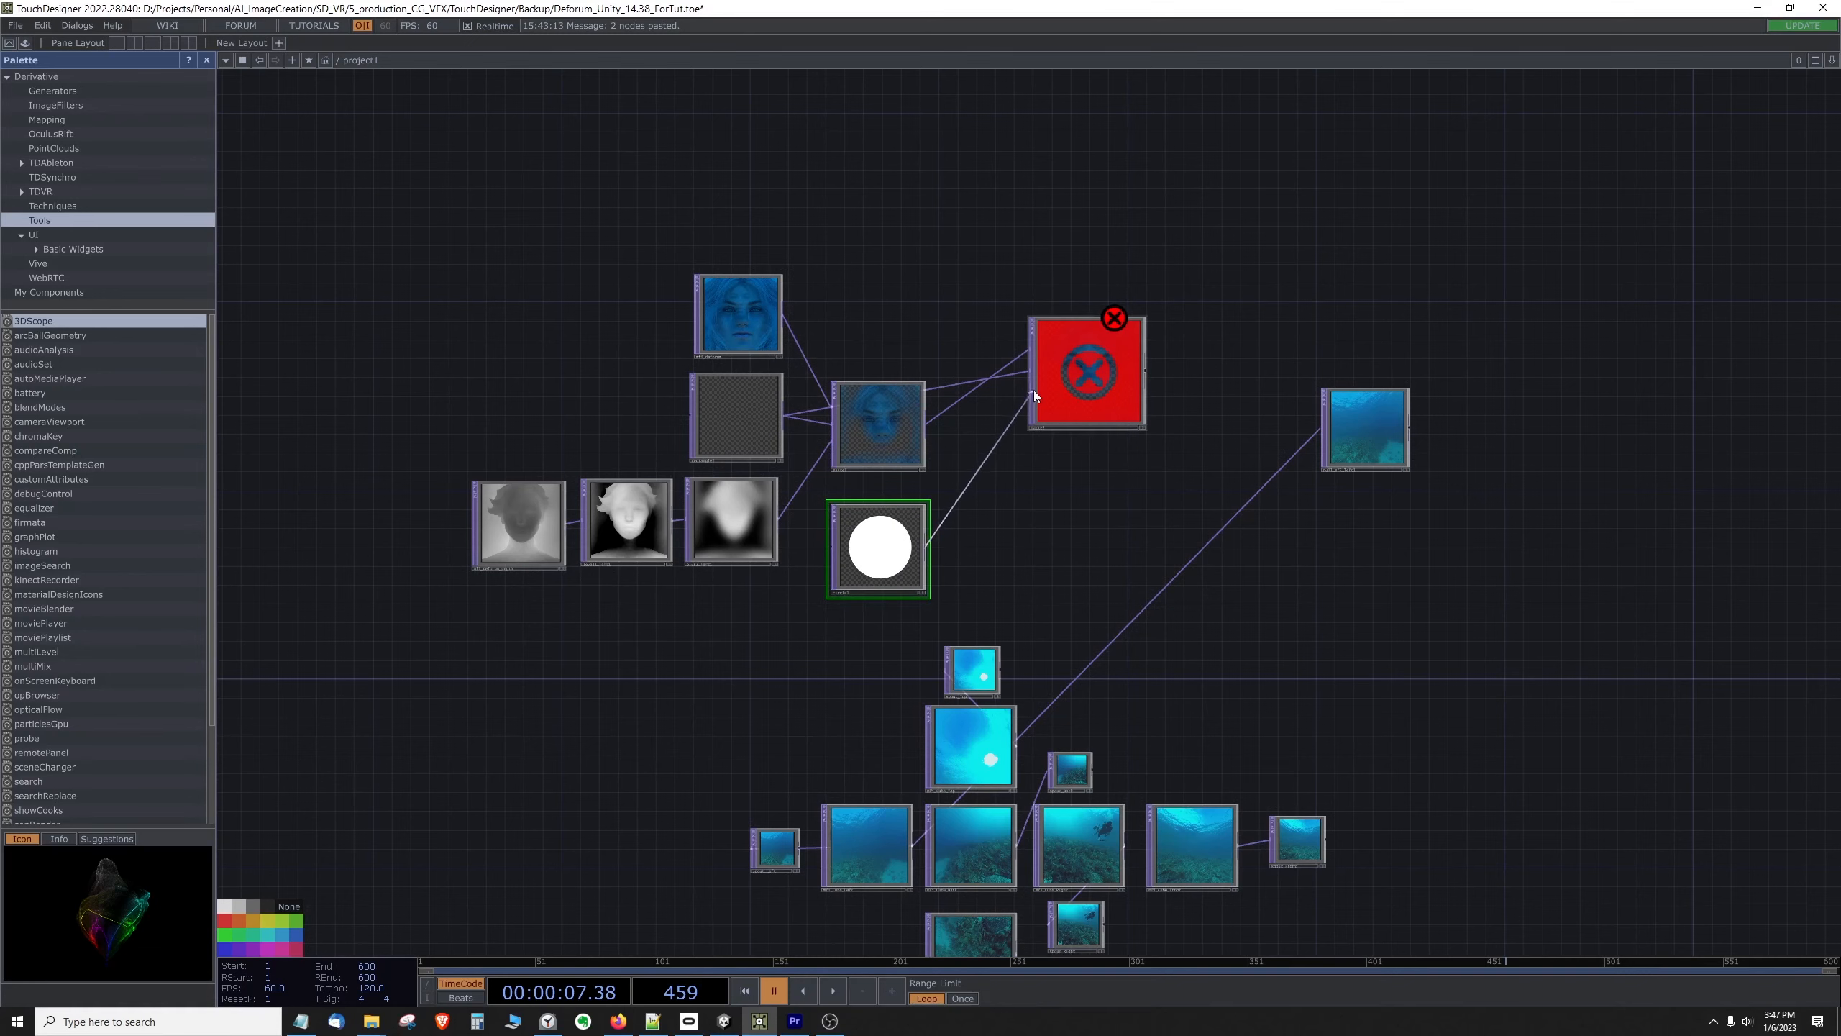
scroll(1072, 341, up, 5)
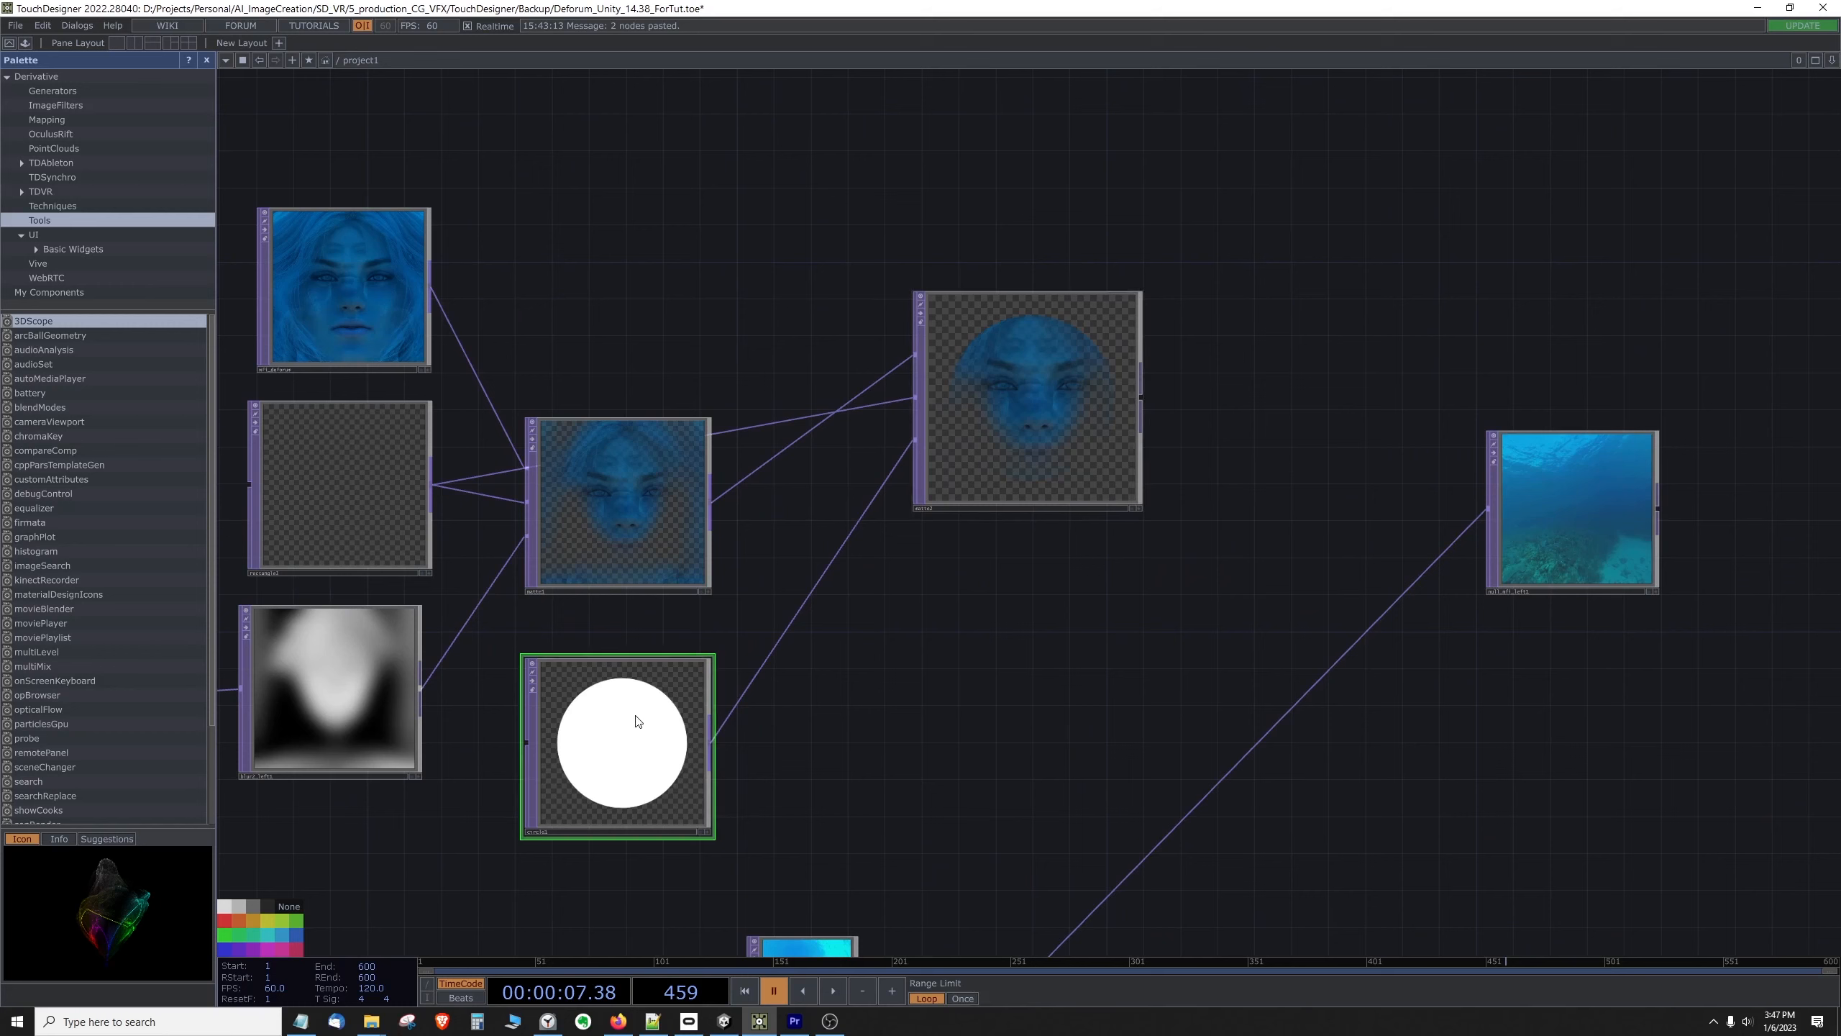
Step: Copy the soft-edged circle and its connected blurred node from the finished matte network elsewhere in the project
scroll(754, 667, down, 4)
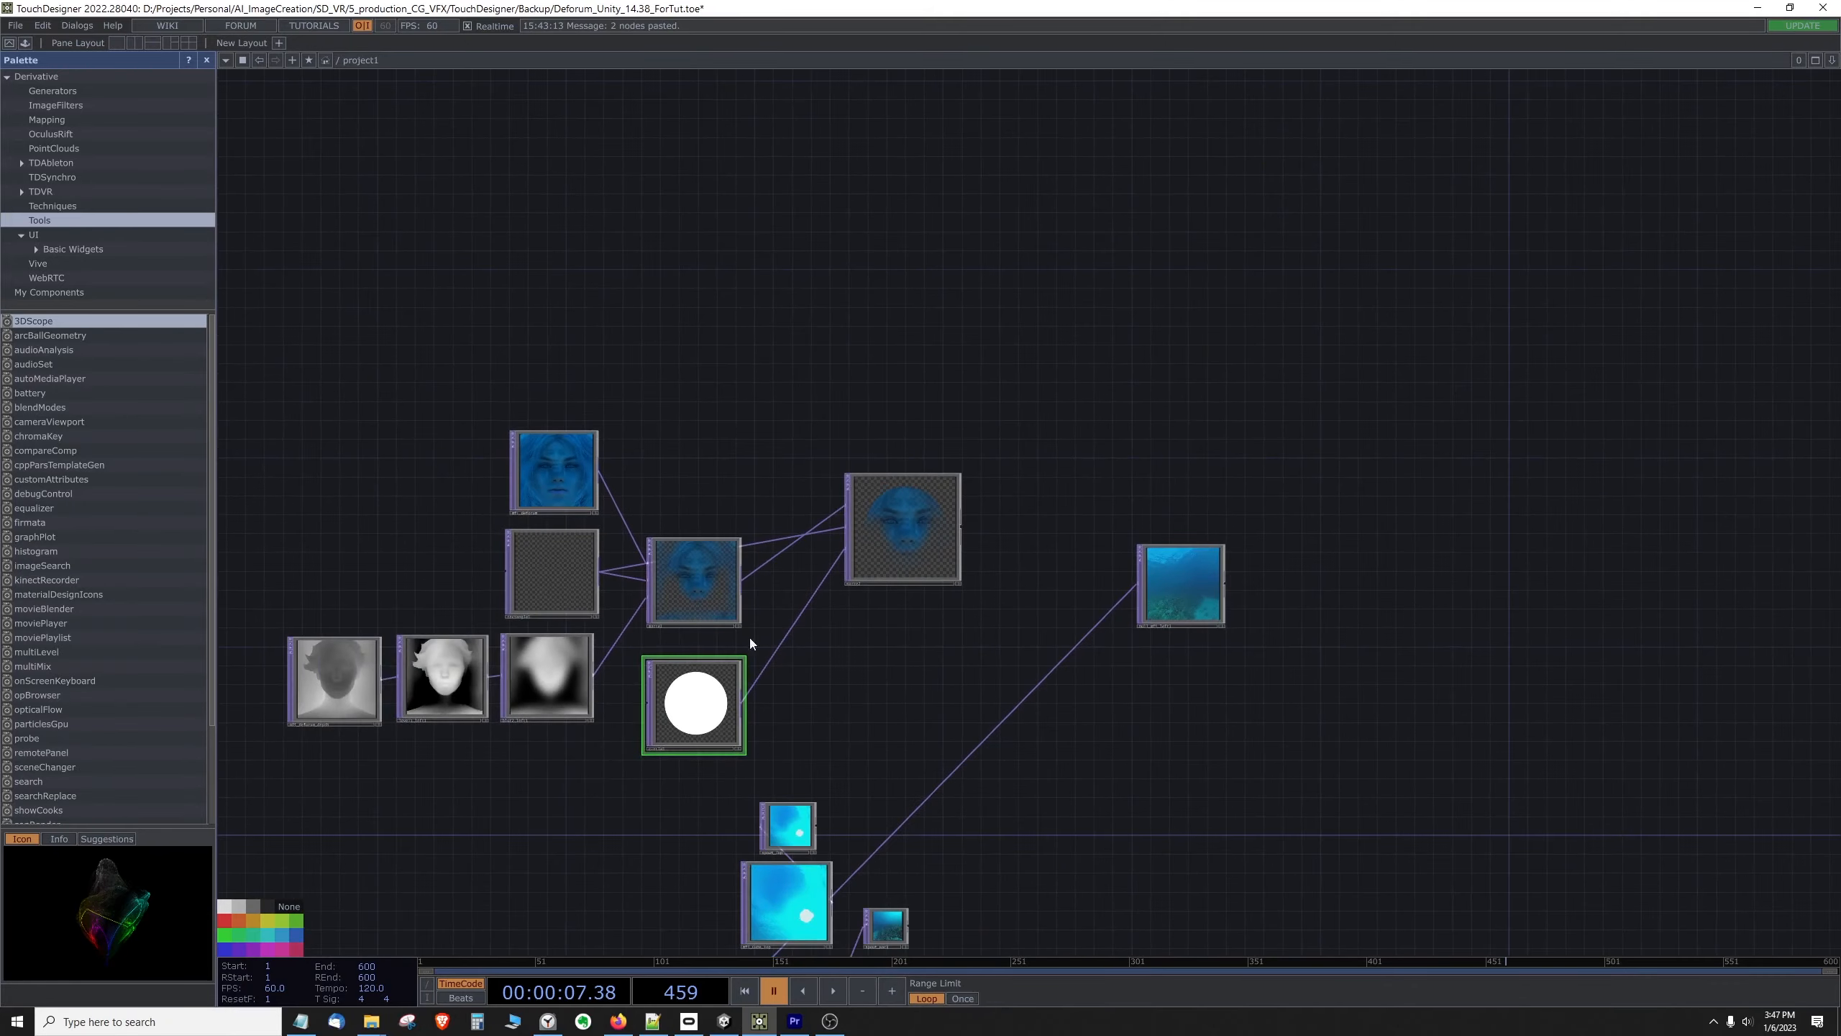
scroll(812, 660, down, 3)
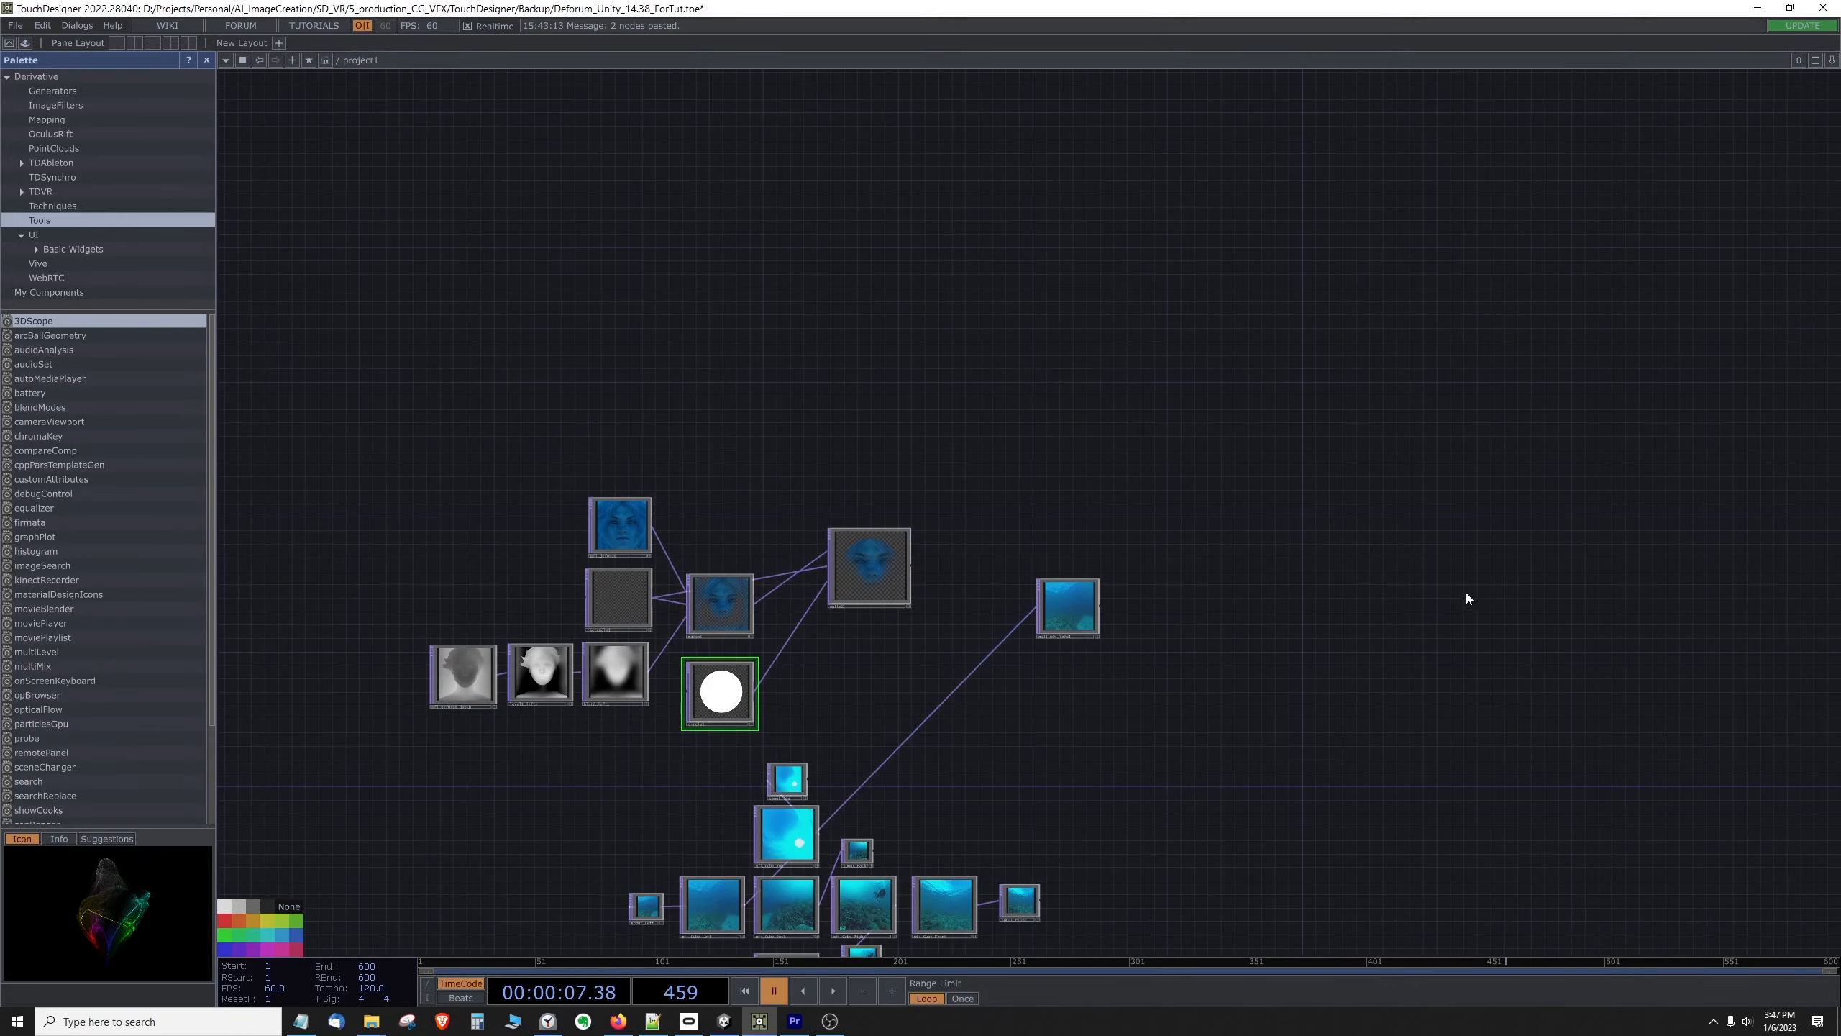
drag(1466, 593, 734, 573)
drag(1363, 574, 721, 563)
drag(1329, 599, 686, 518)
drag(1055, 671, 942, 674)
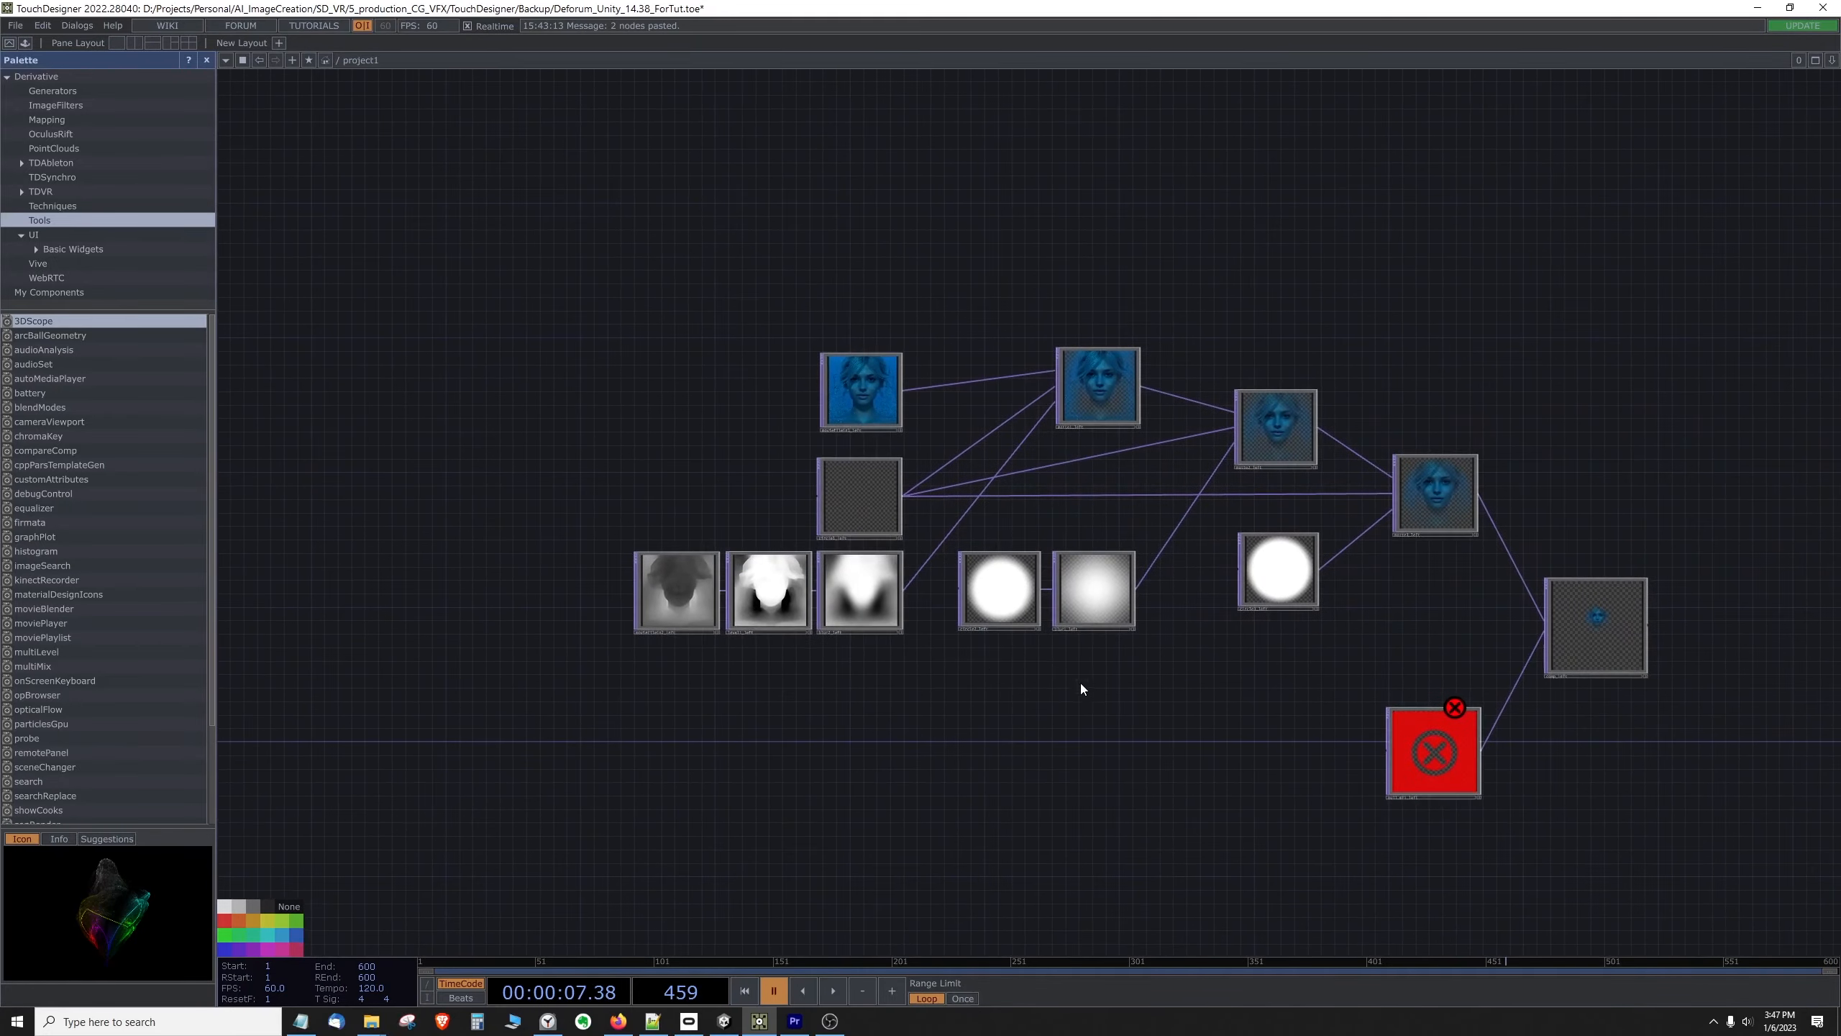
drag(1080, 683, 1000, 686)
click(921, 589)
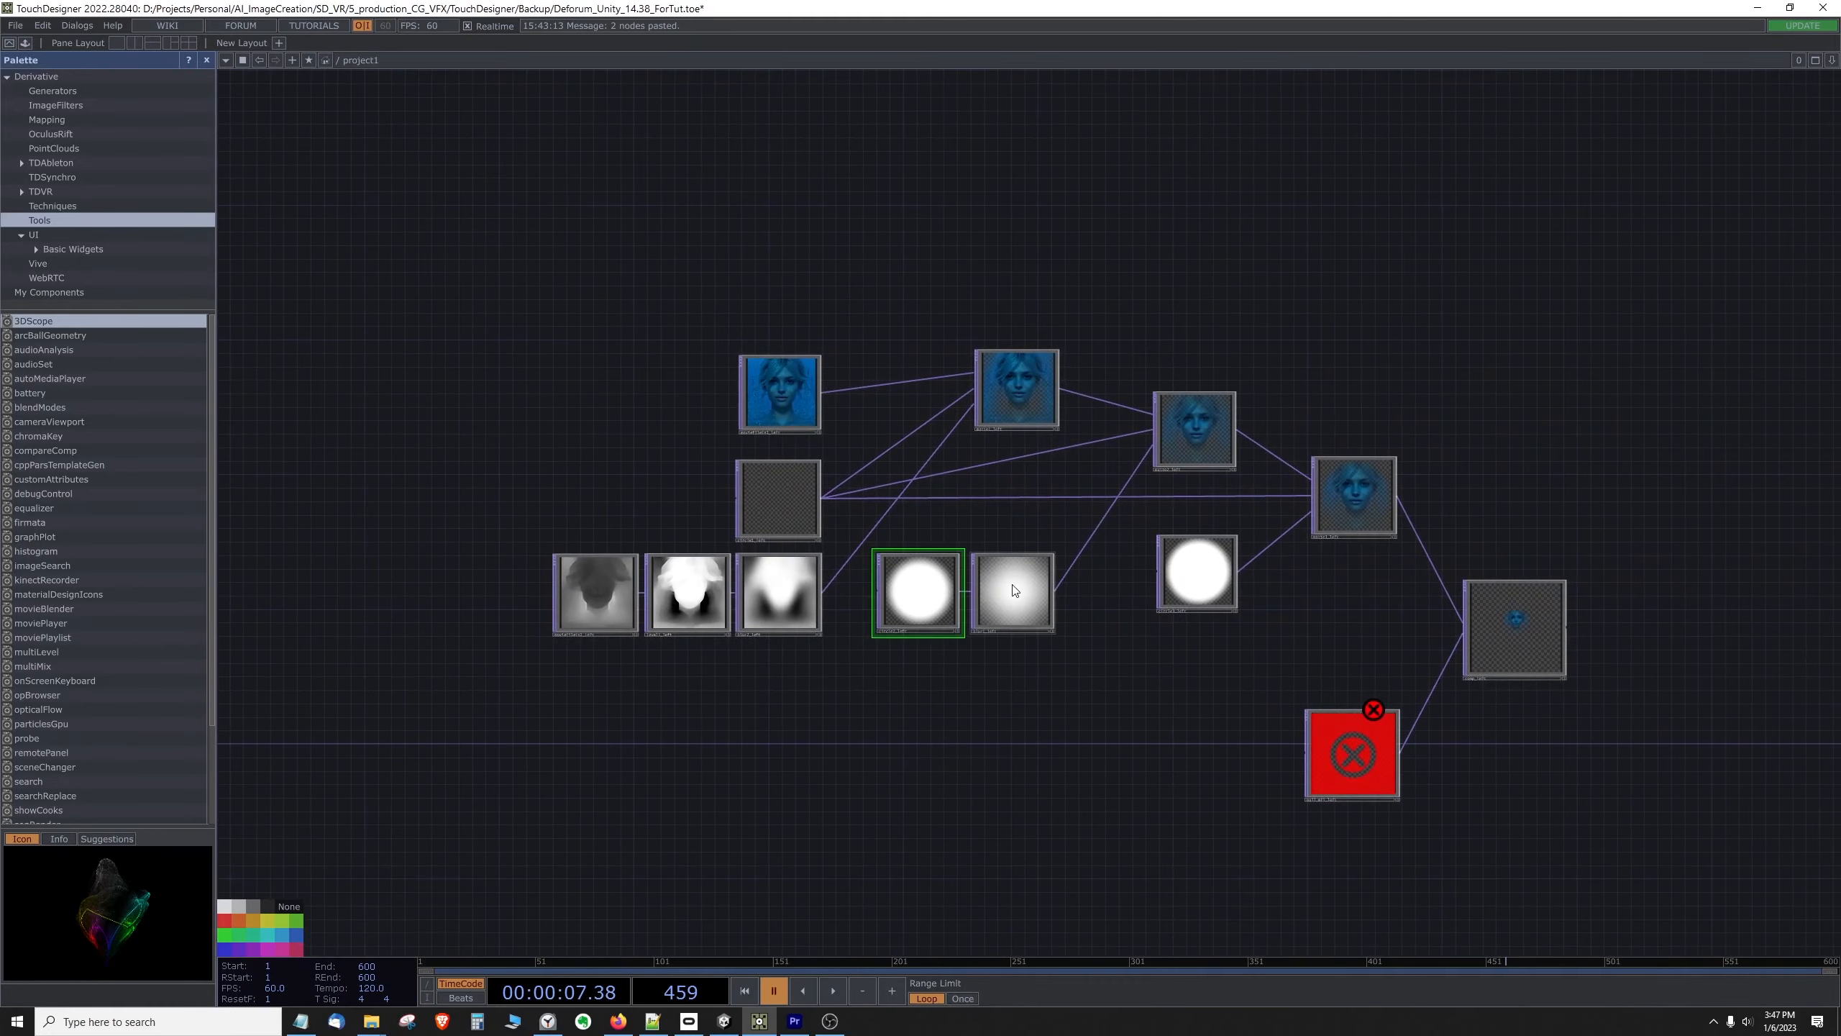
key(ctrl+c)
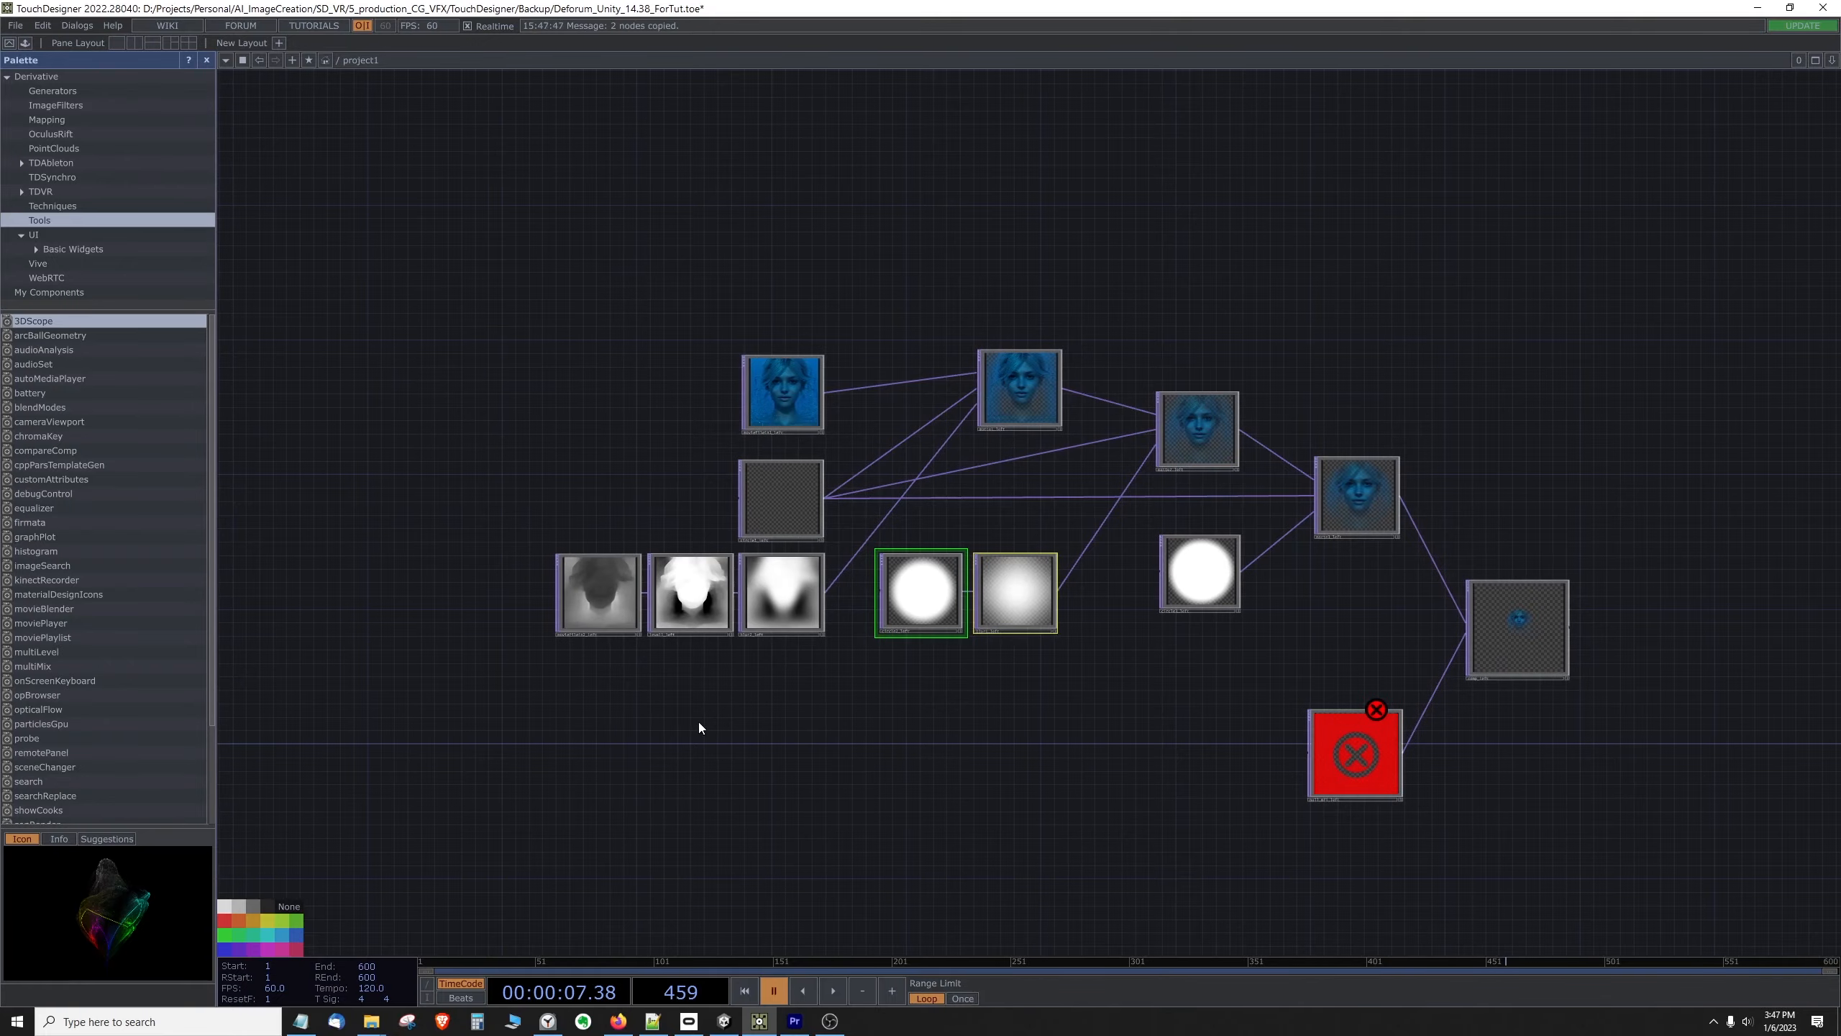
Step: Paste the copied soft-edged circle and blurred node below the depth row of the new matte network
drag(751, 715, 1434, 651)
drag(1239, 669, 1603, 645)
drag(1019, 591, 1026, 641)
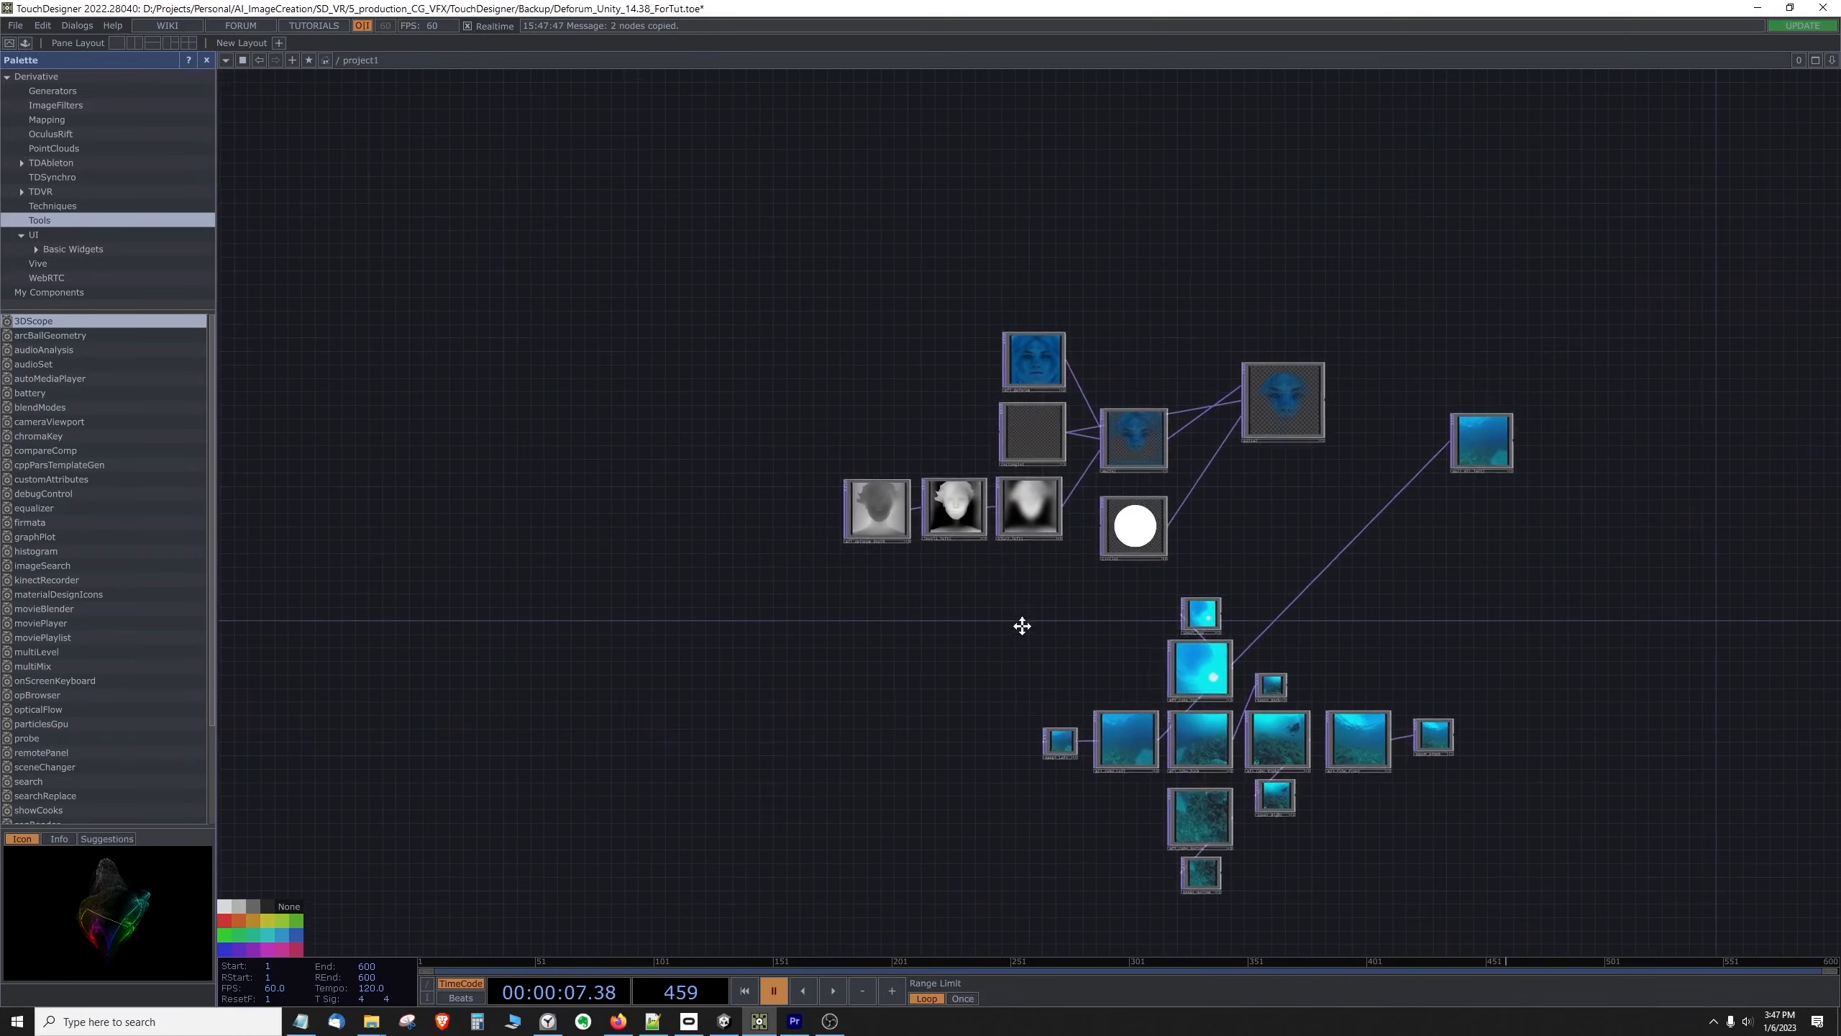
key(ctrl+v)
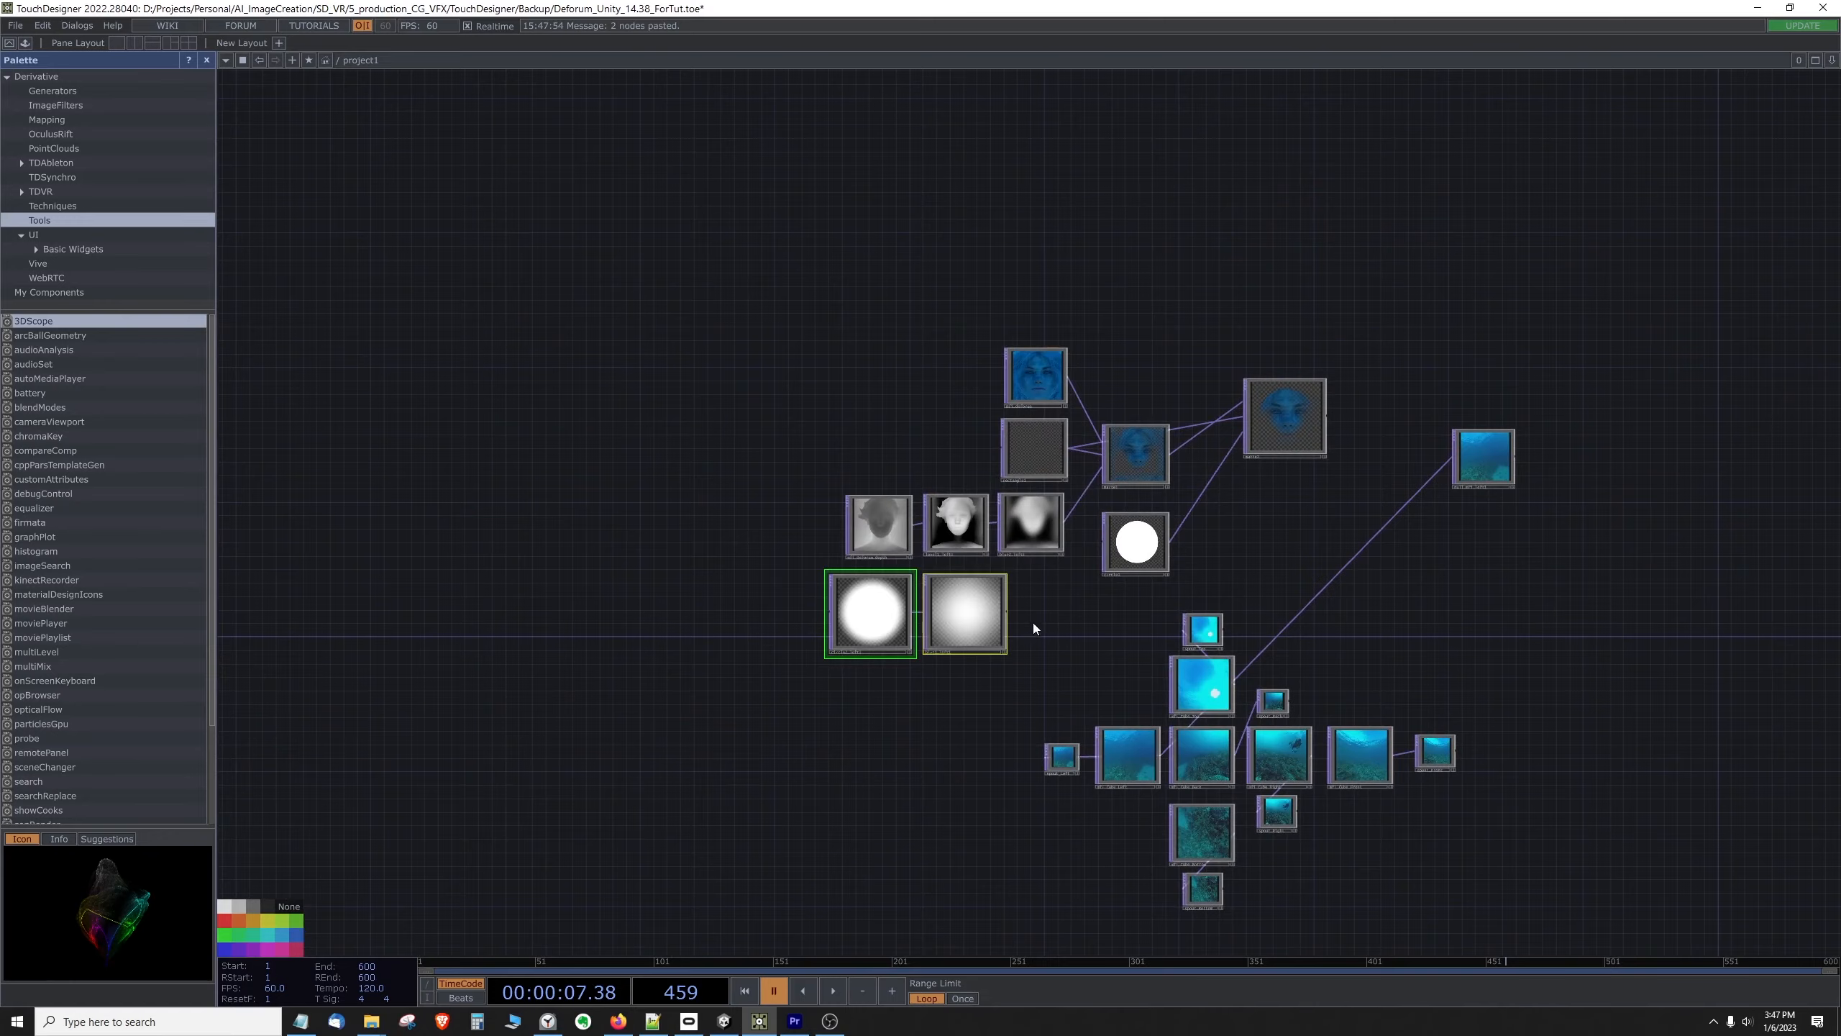
scroll(1033, 621, up, 4)
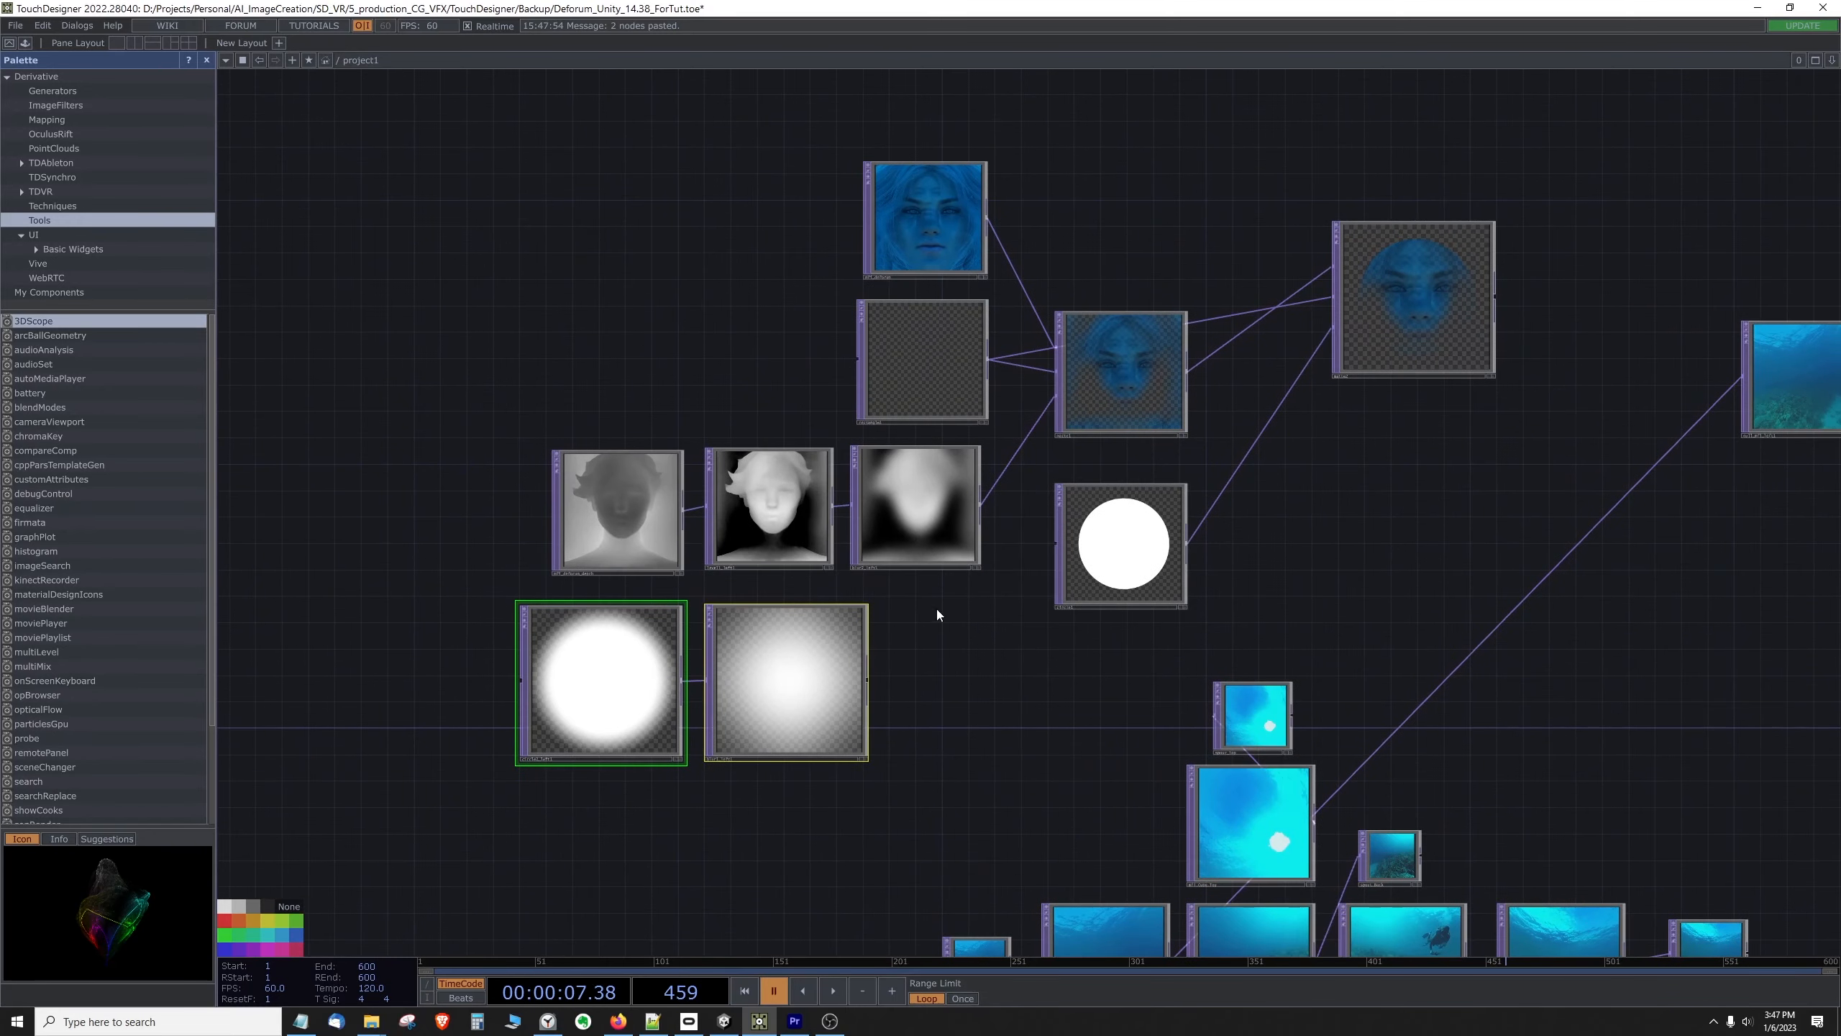
Step: Wire the pasted soft-edged circle into the second Matte's third input in place of the hard-edged circle, and delete the hard-edged one
click(1172, 562)
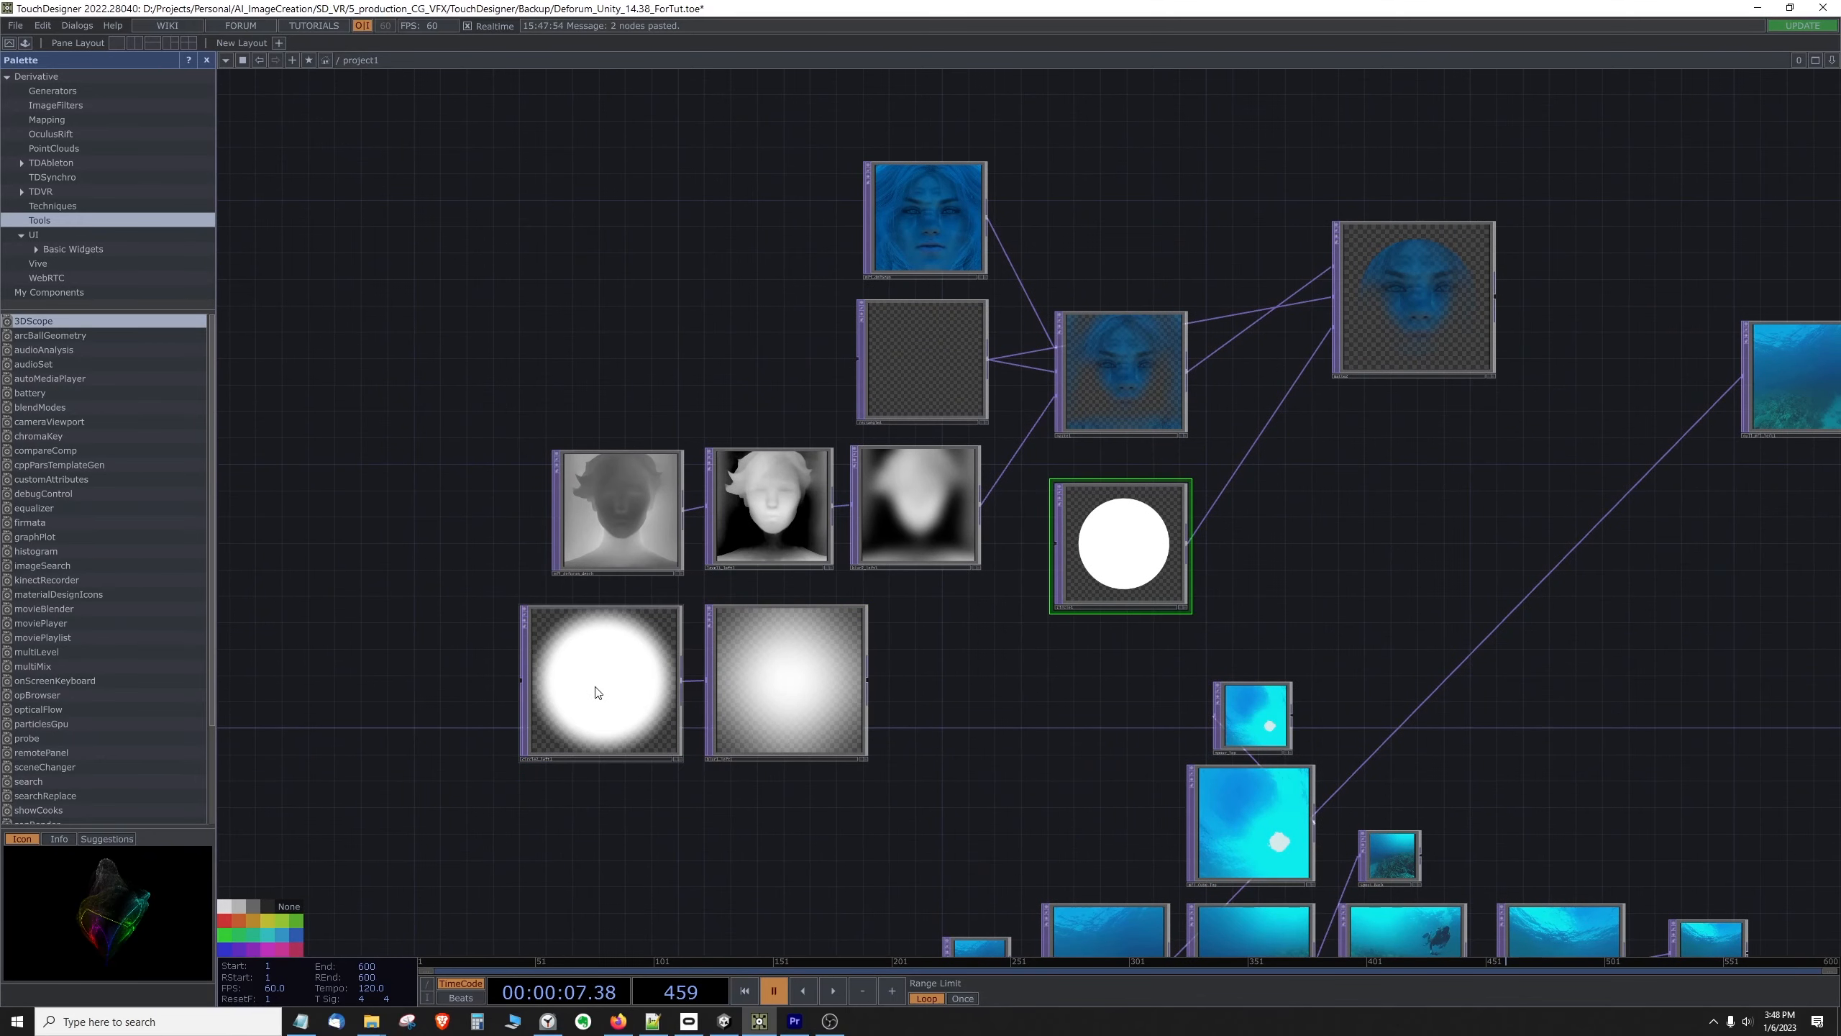
drag(596, 690, 1336, 566)
drag(817, 676, 1661, 582)
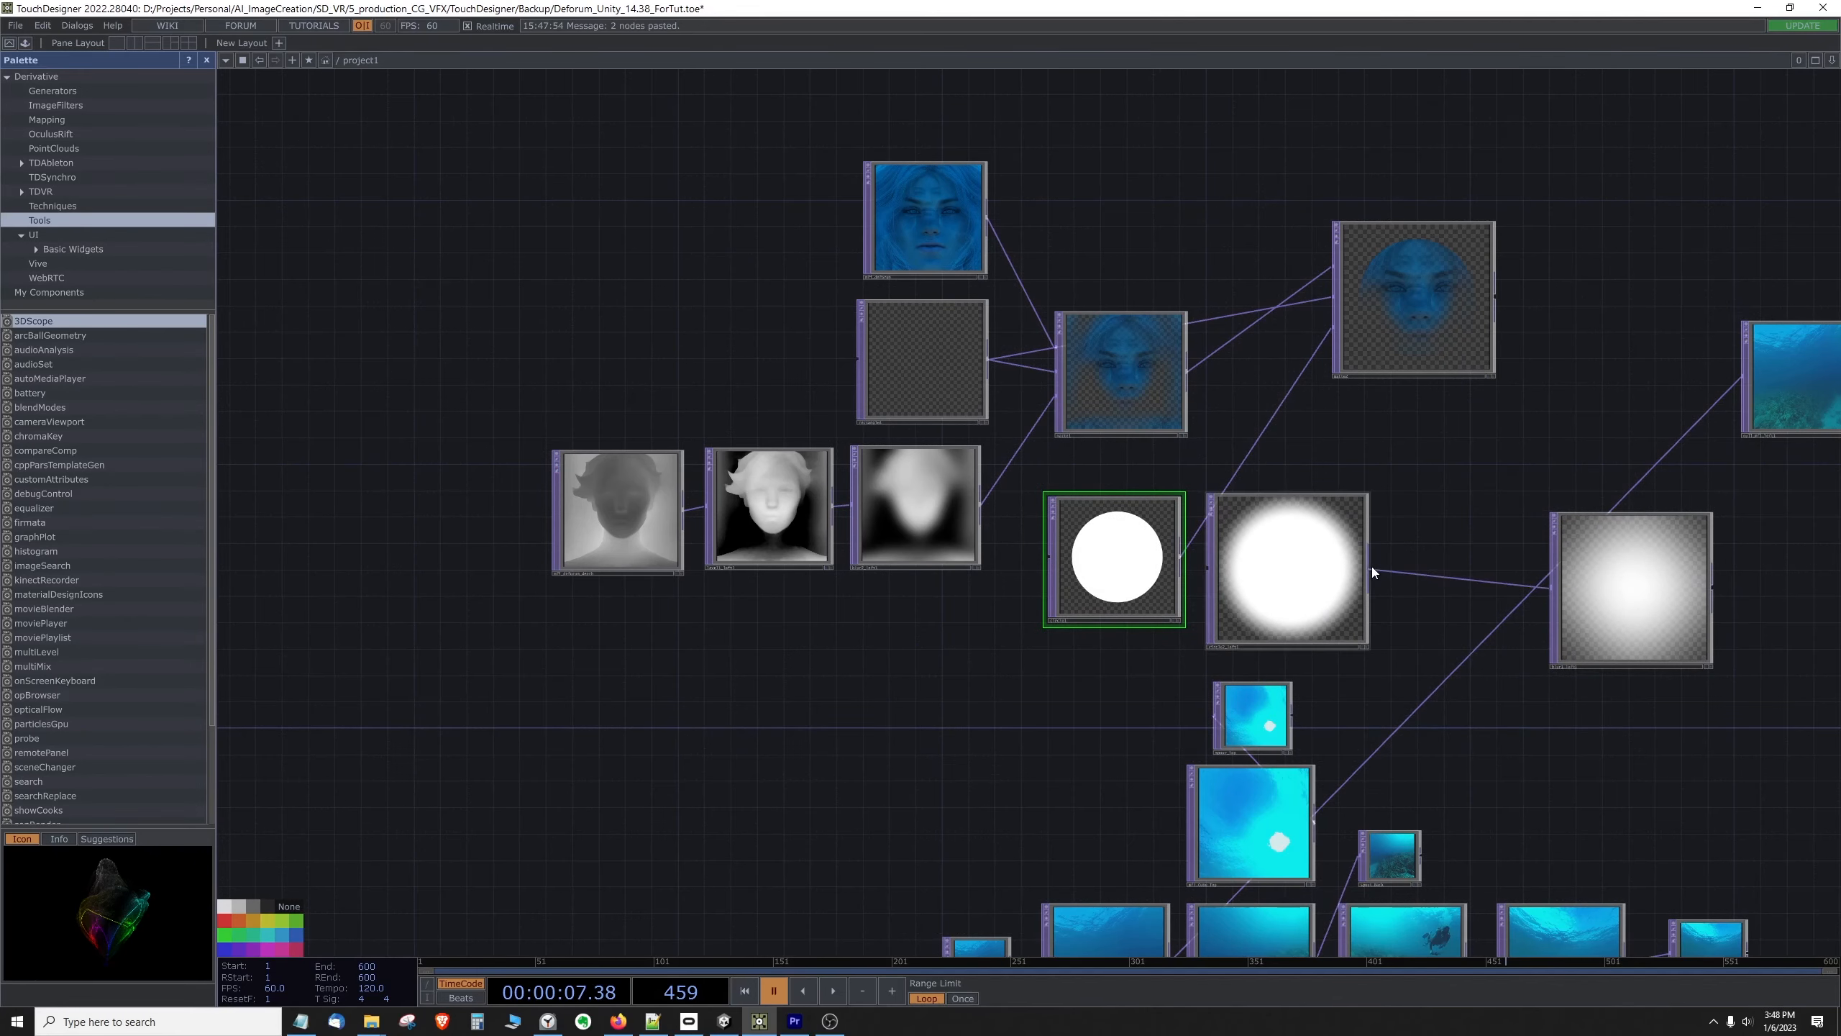
drag(1373, 567, 1335, 327)
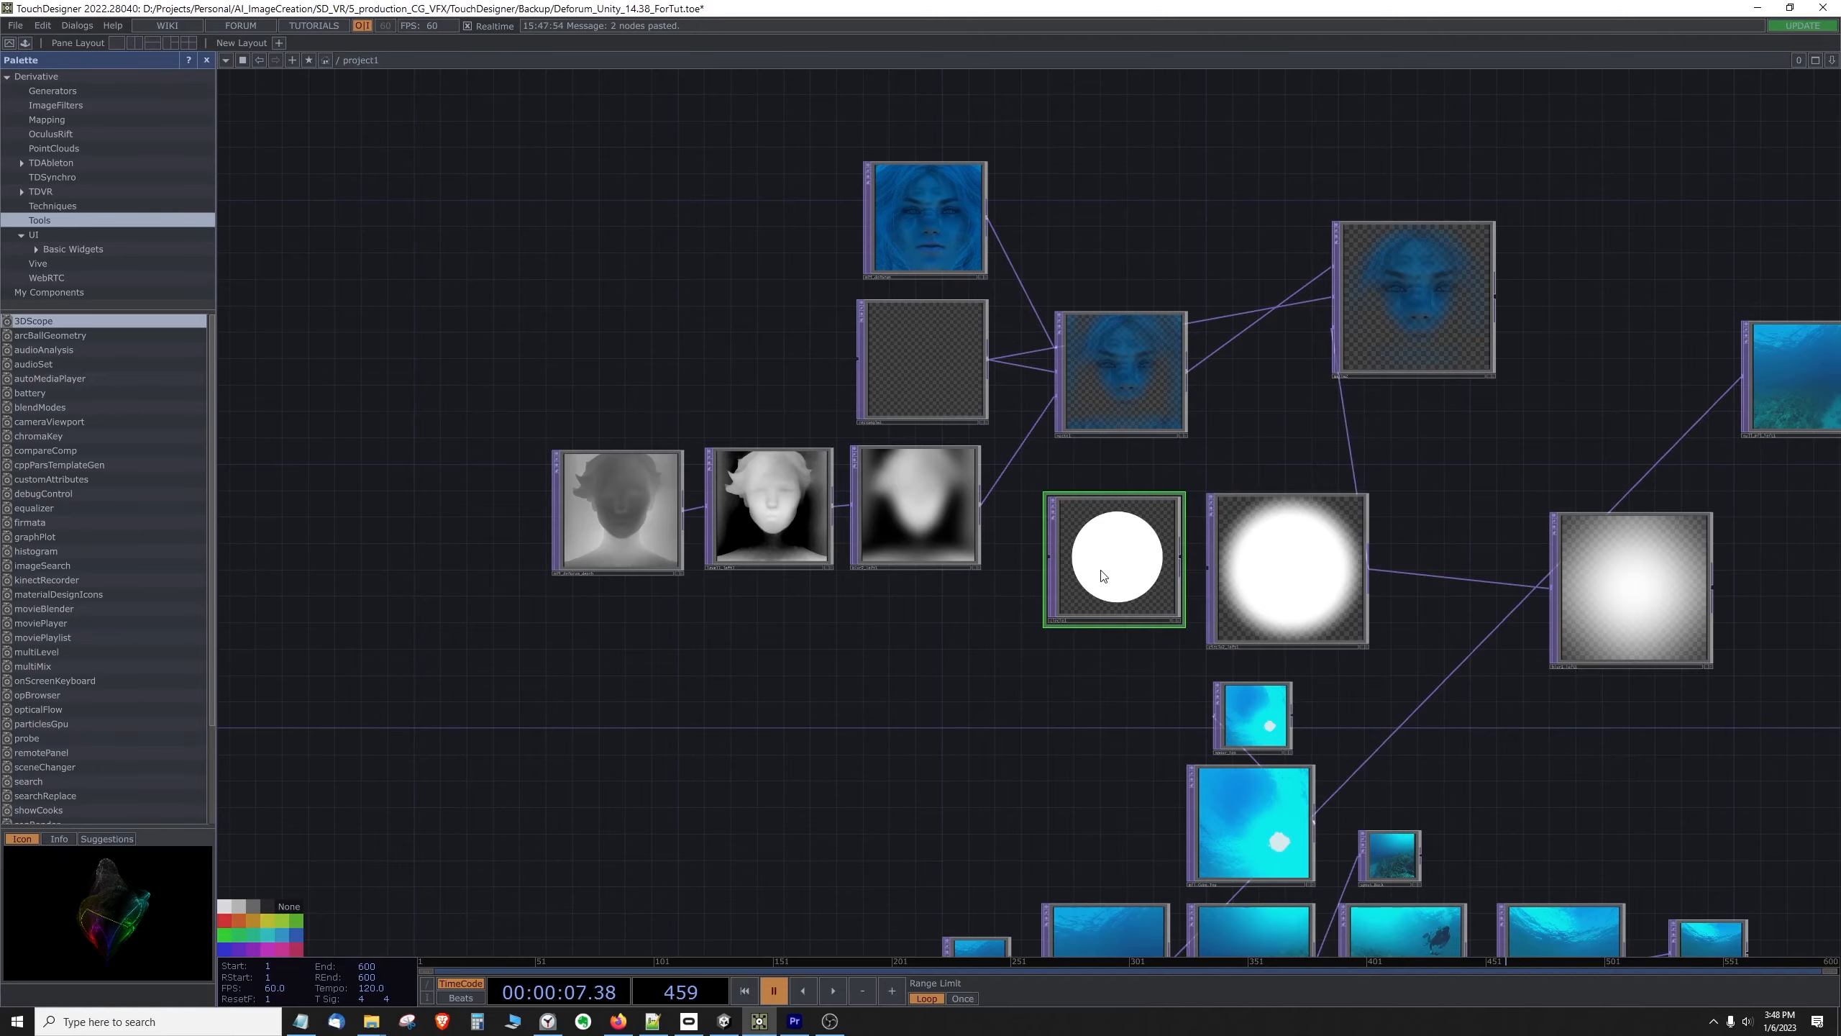
drag(1103, 579, 1041, 685)
key(Delete)
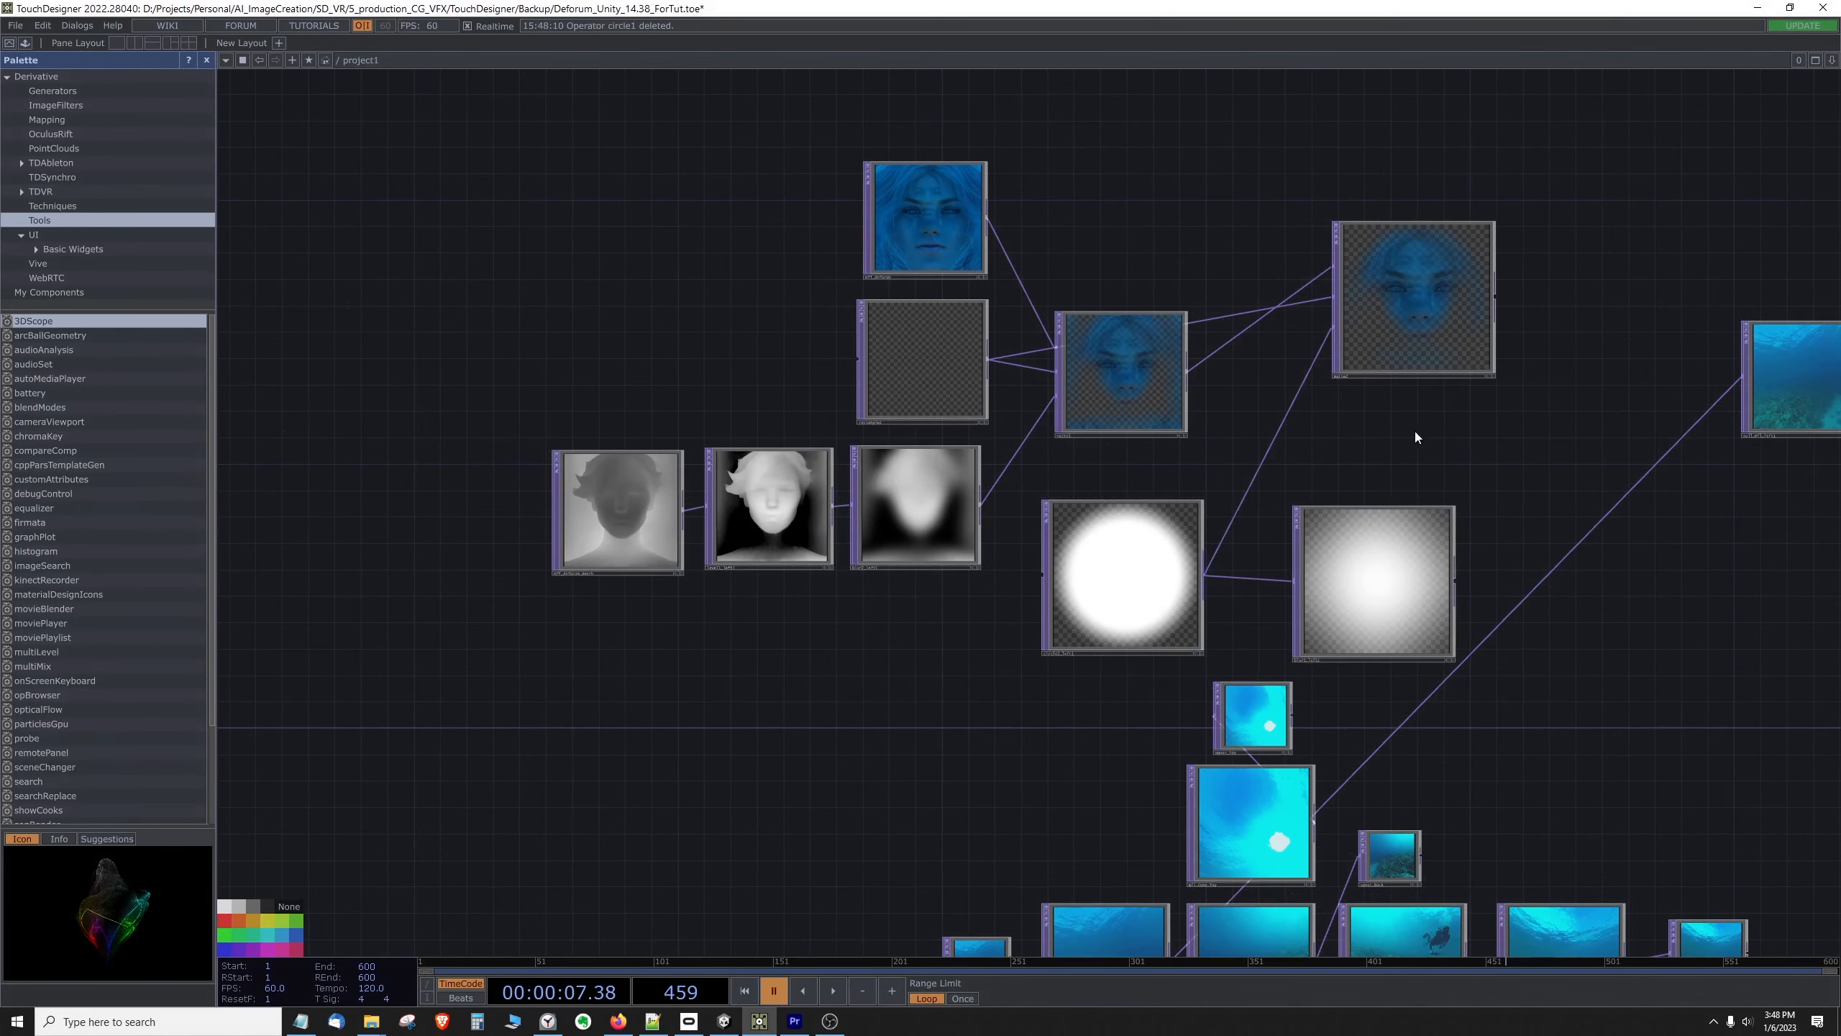
Step: Line up the soft-edged circle and its blurred copy side by side below the second Matte
drag(1415, 432, 1151, 456)
scroll(1152, 456, up, 3)
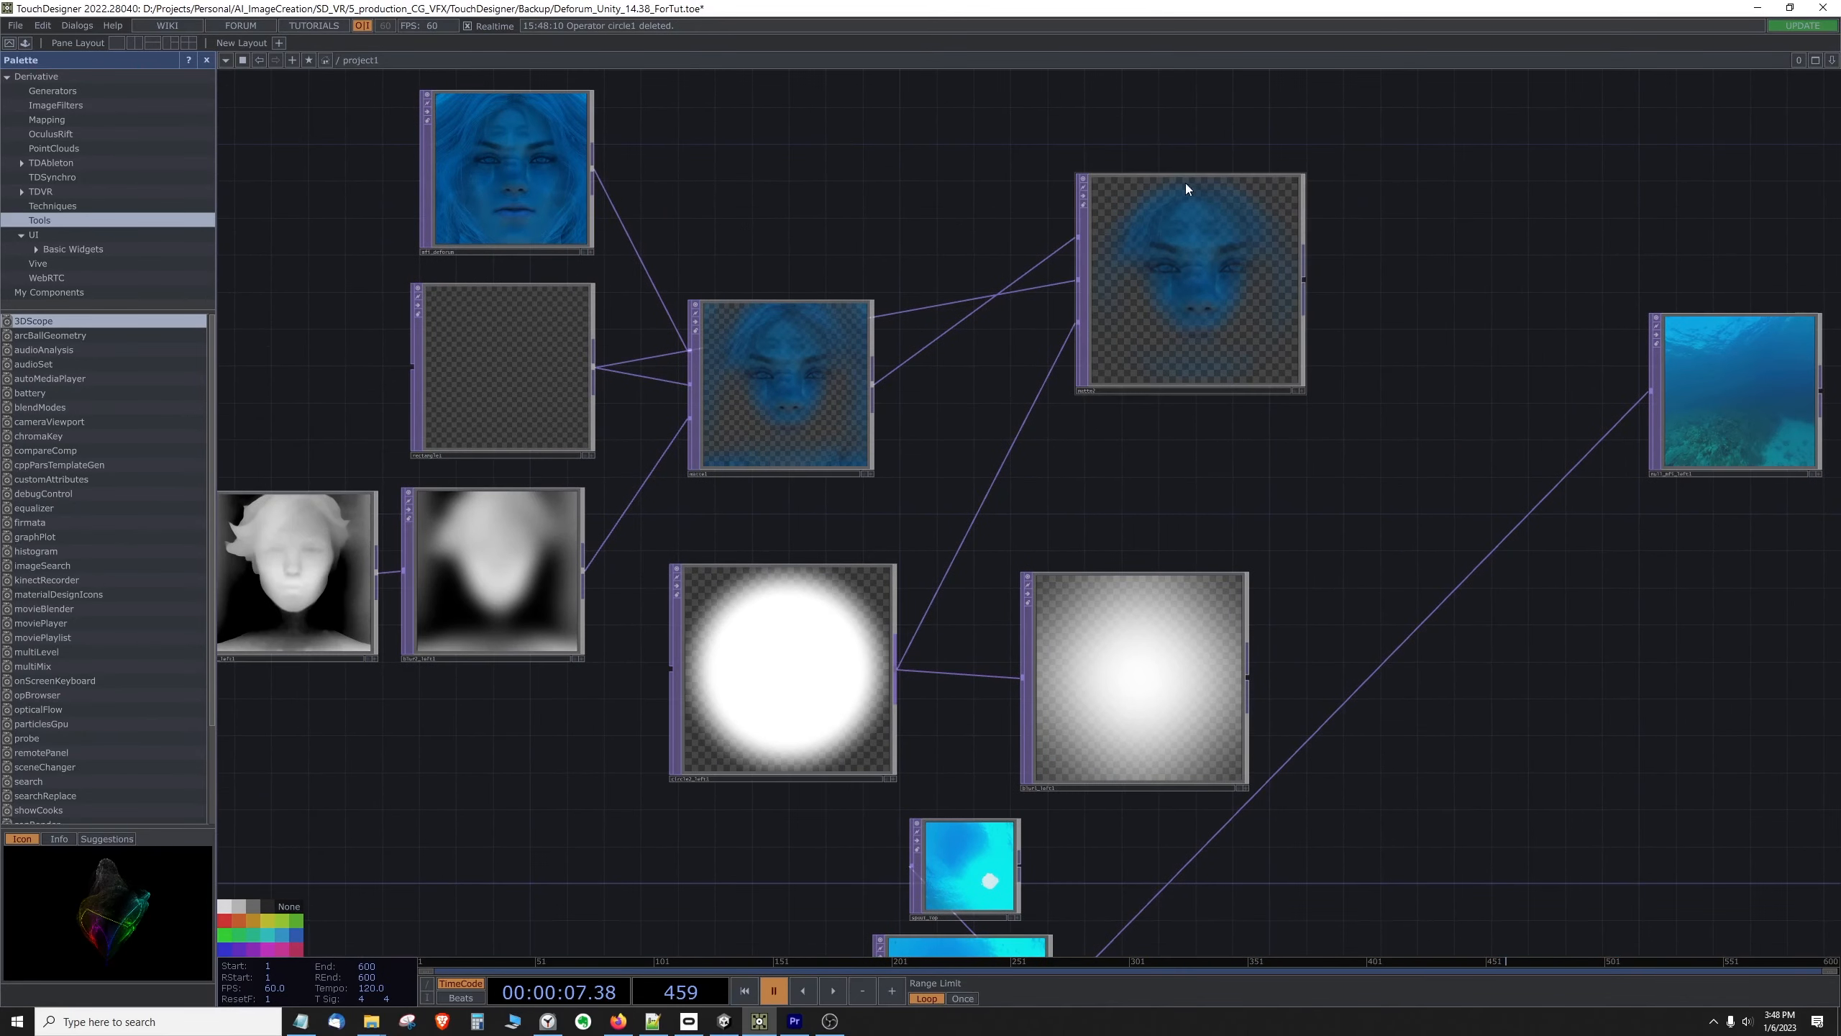
drag(774, 677, 784, 649)
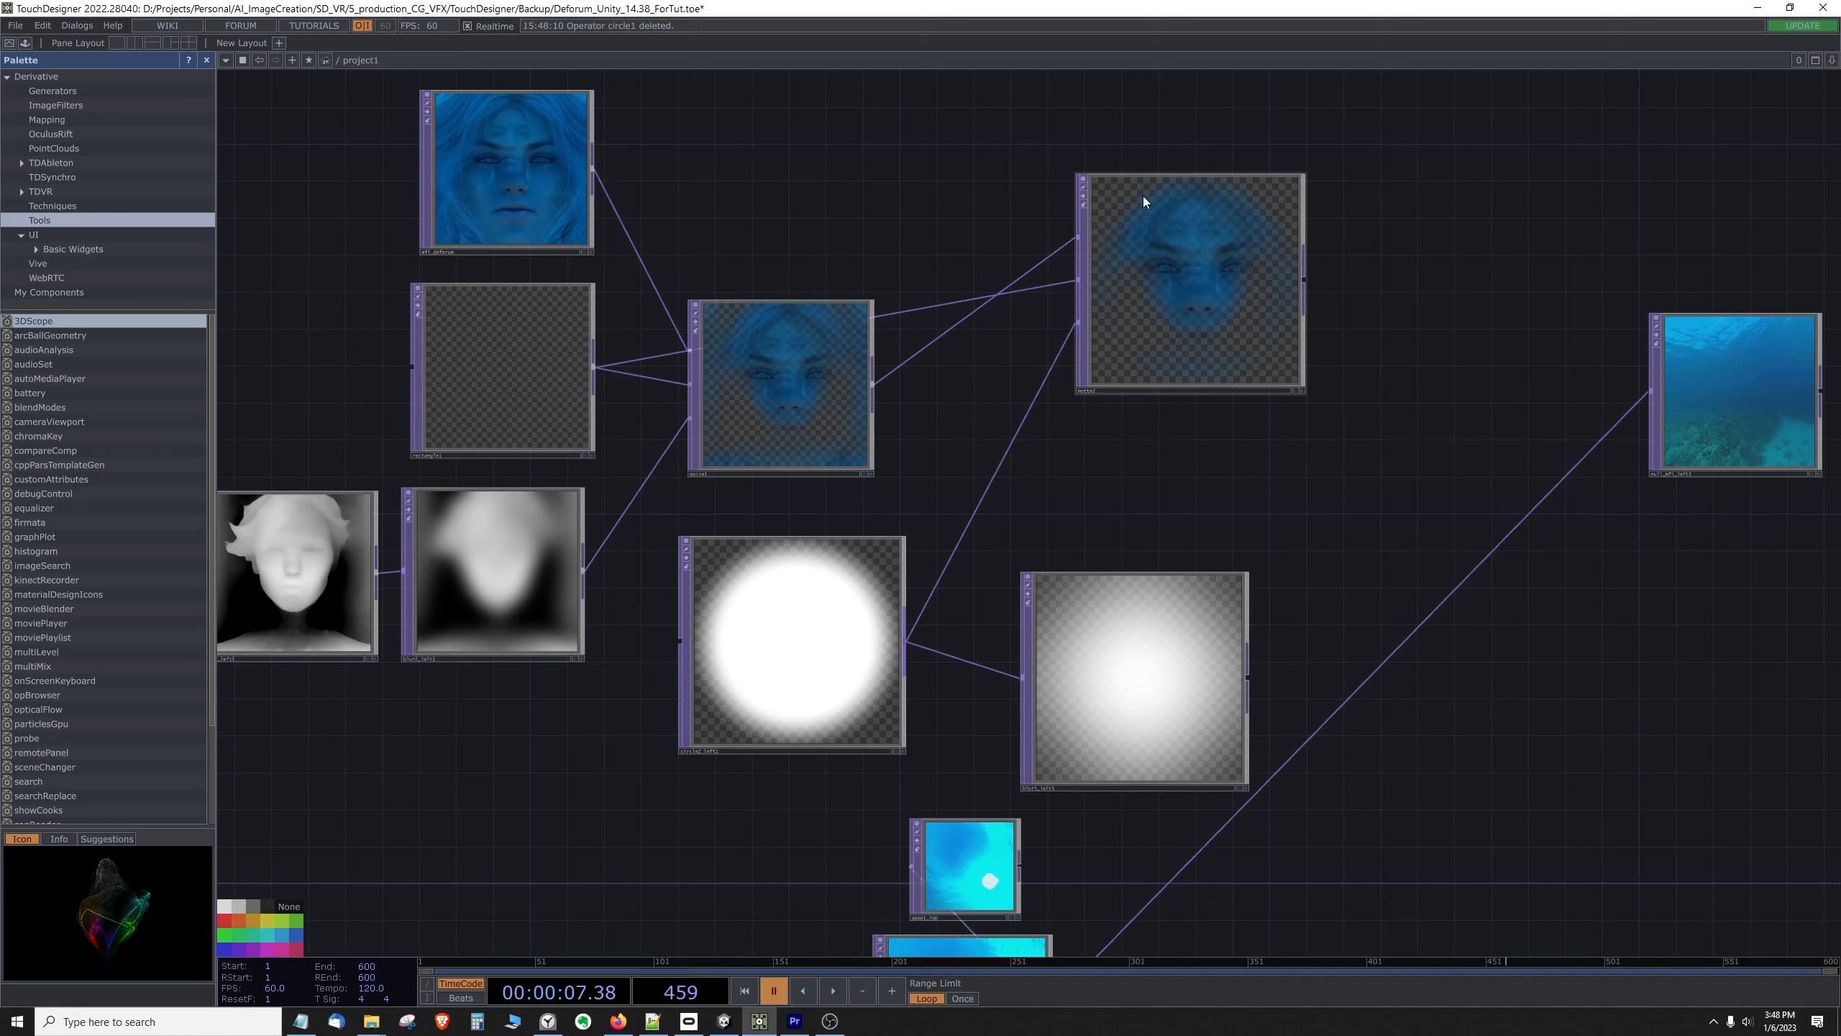
drag(1086, 632, 1077, 596)
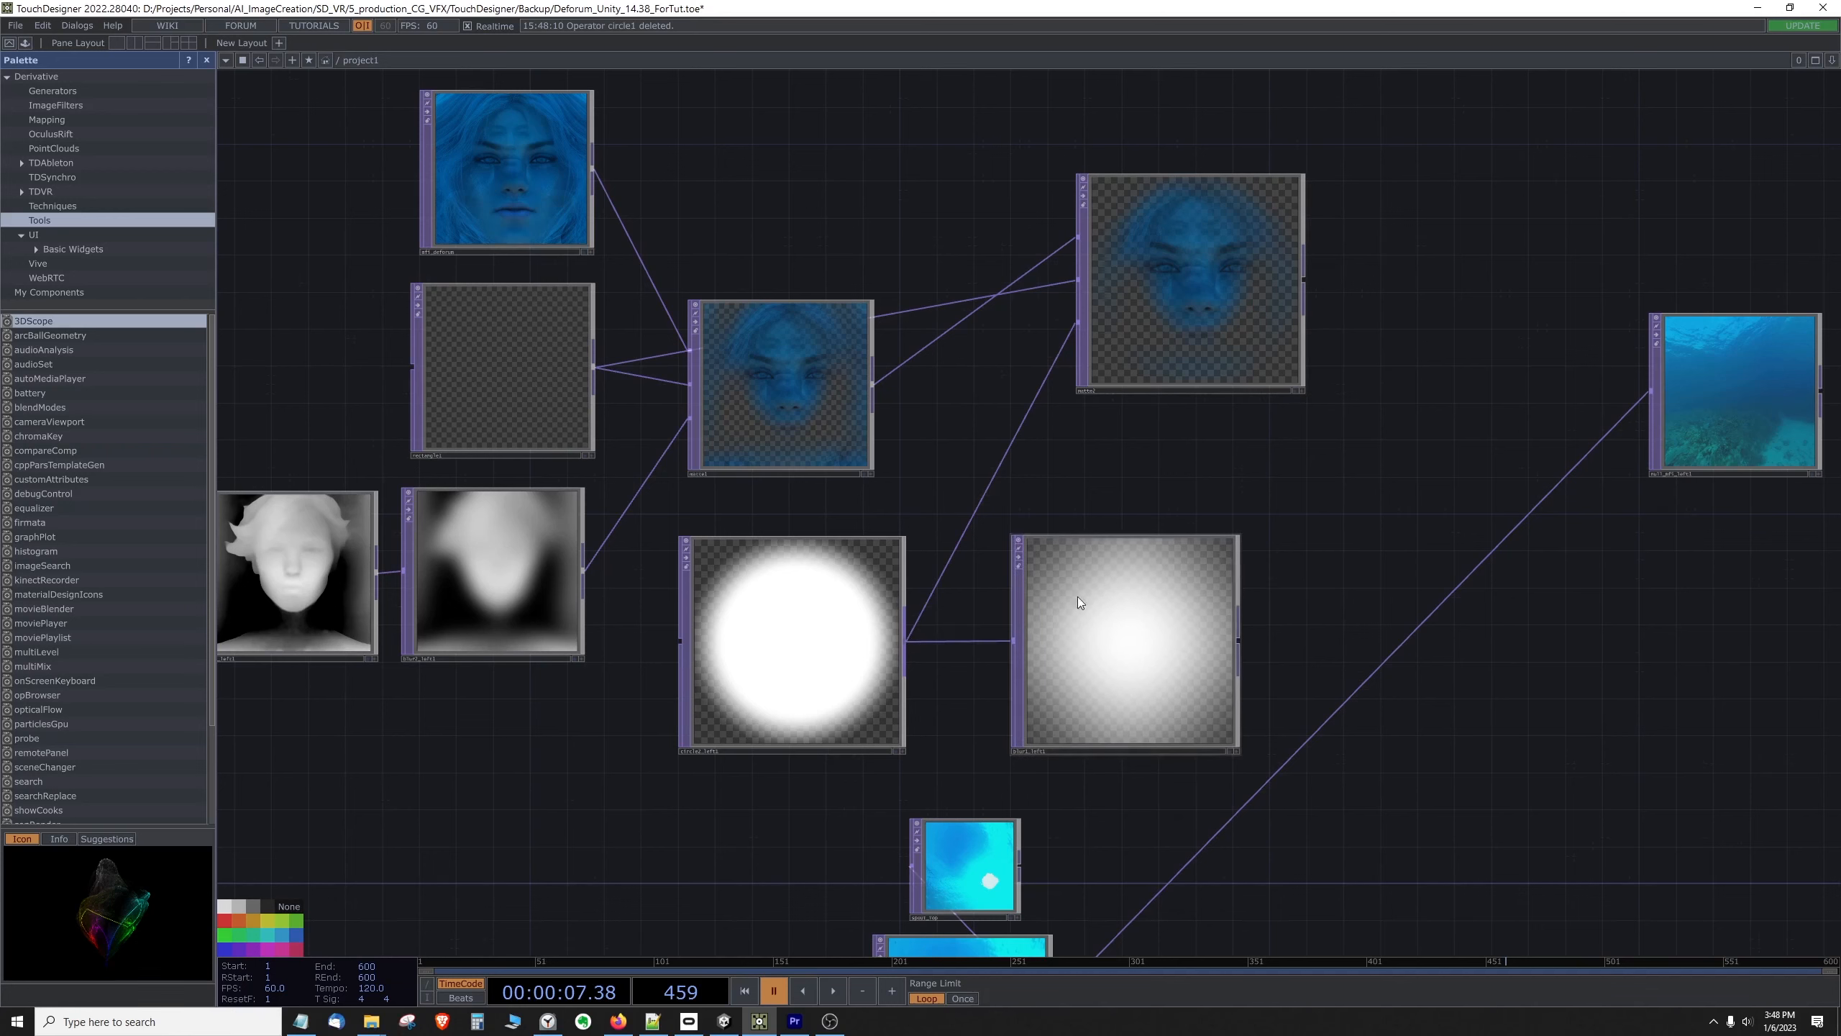
click(1123, 651)
scroll(1101, 689, up, 5)
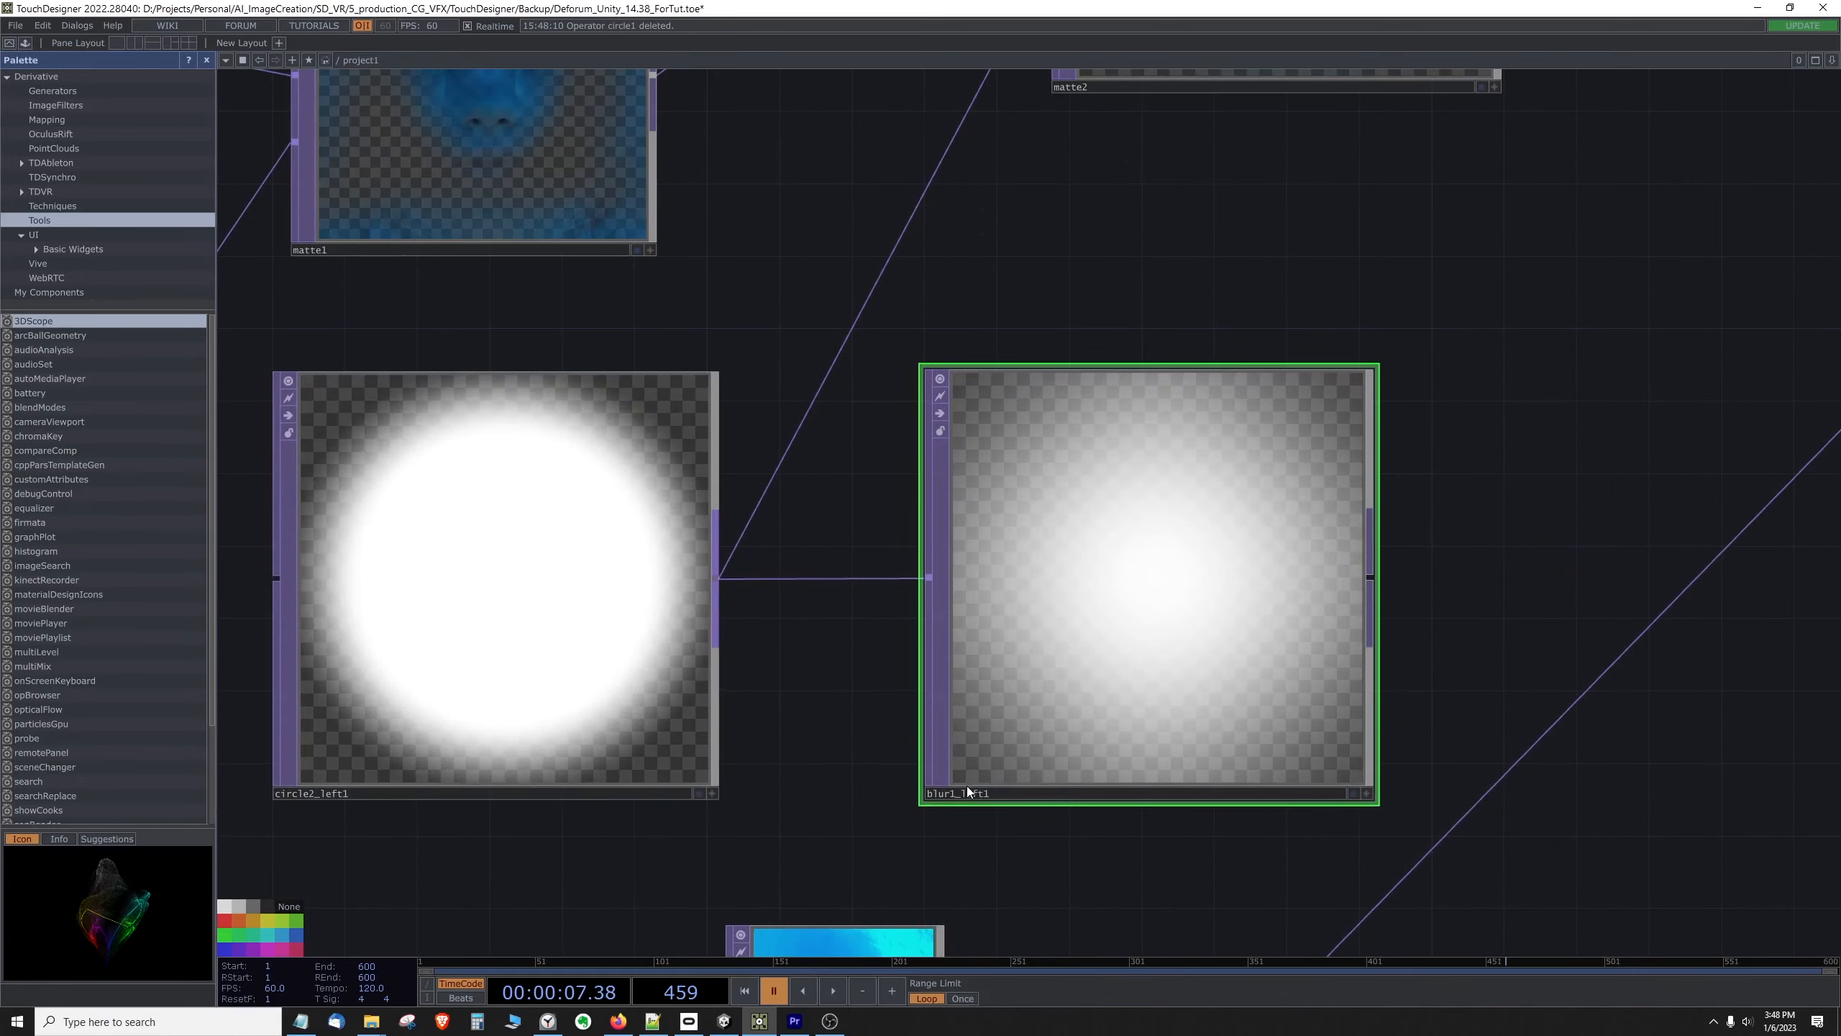
scroll(1329, 466, down, 5)
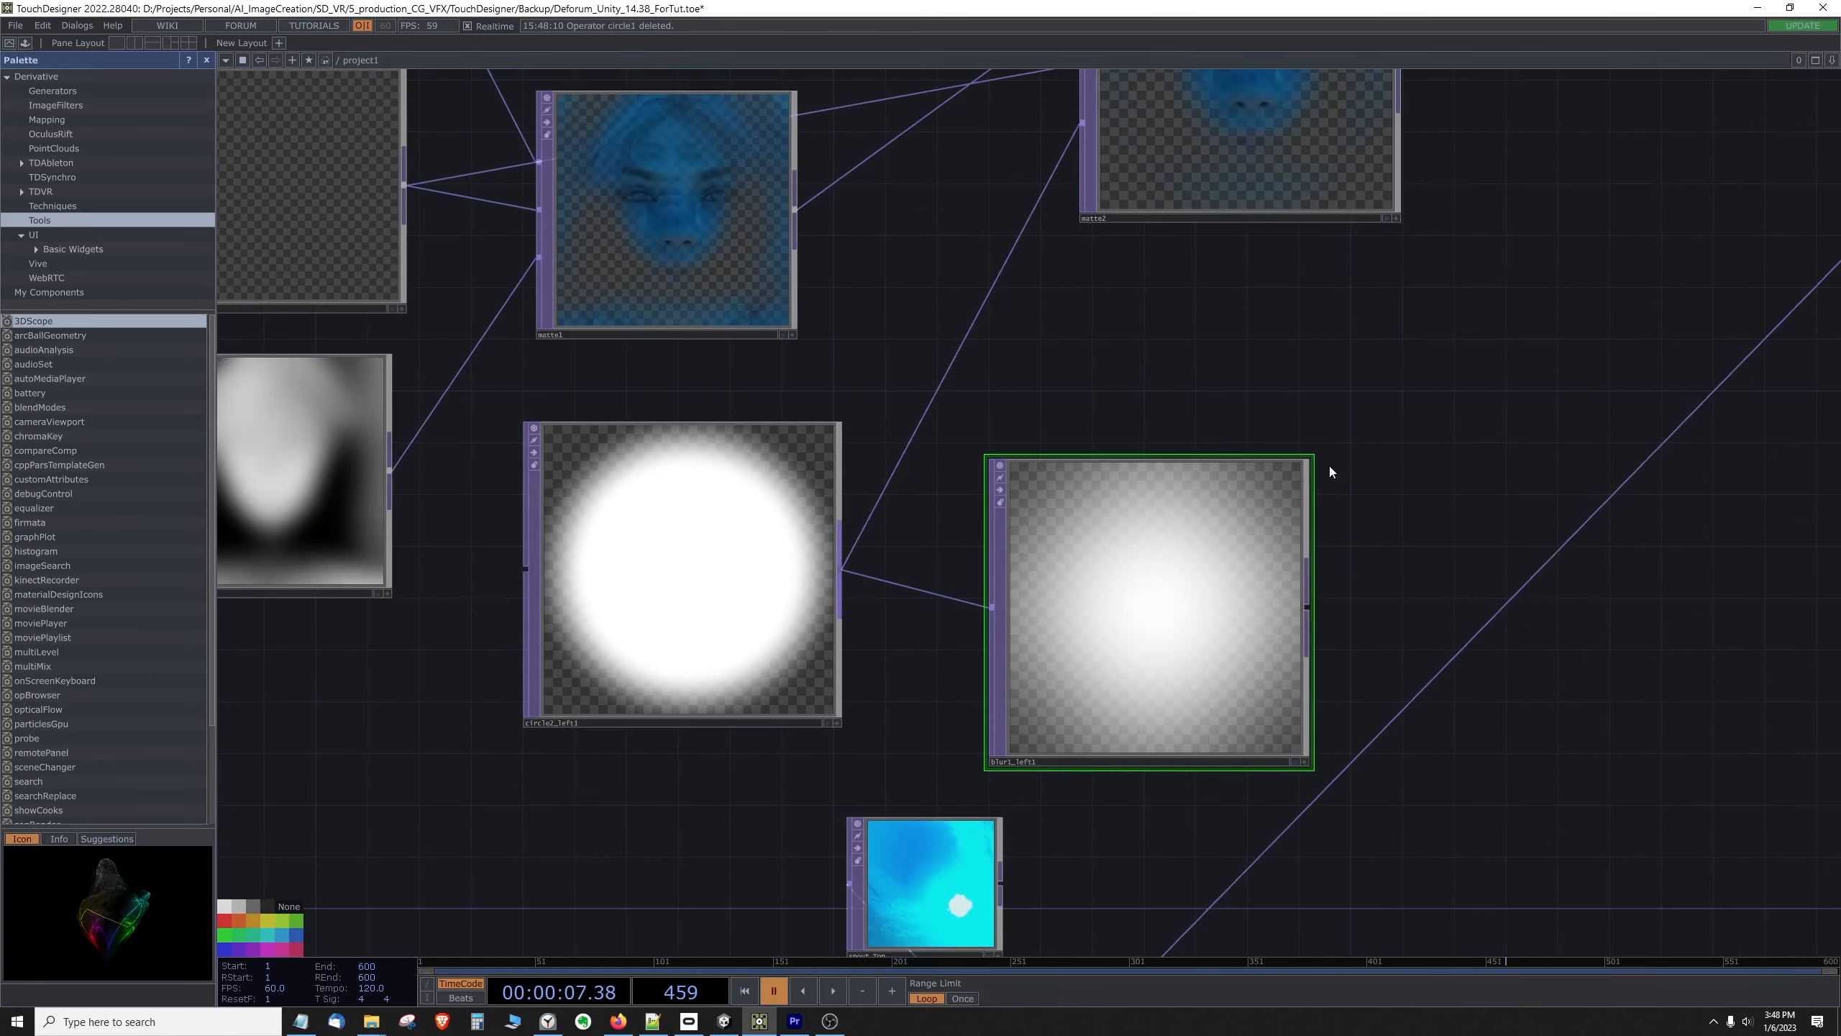
Step: Wire the blurred circle into the second Matte's third input in place of the unblurred circle
scroll(1420, 439, down, 2)
drag(1403, 472, 929, 580)
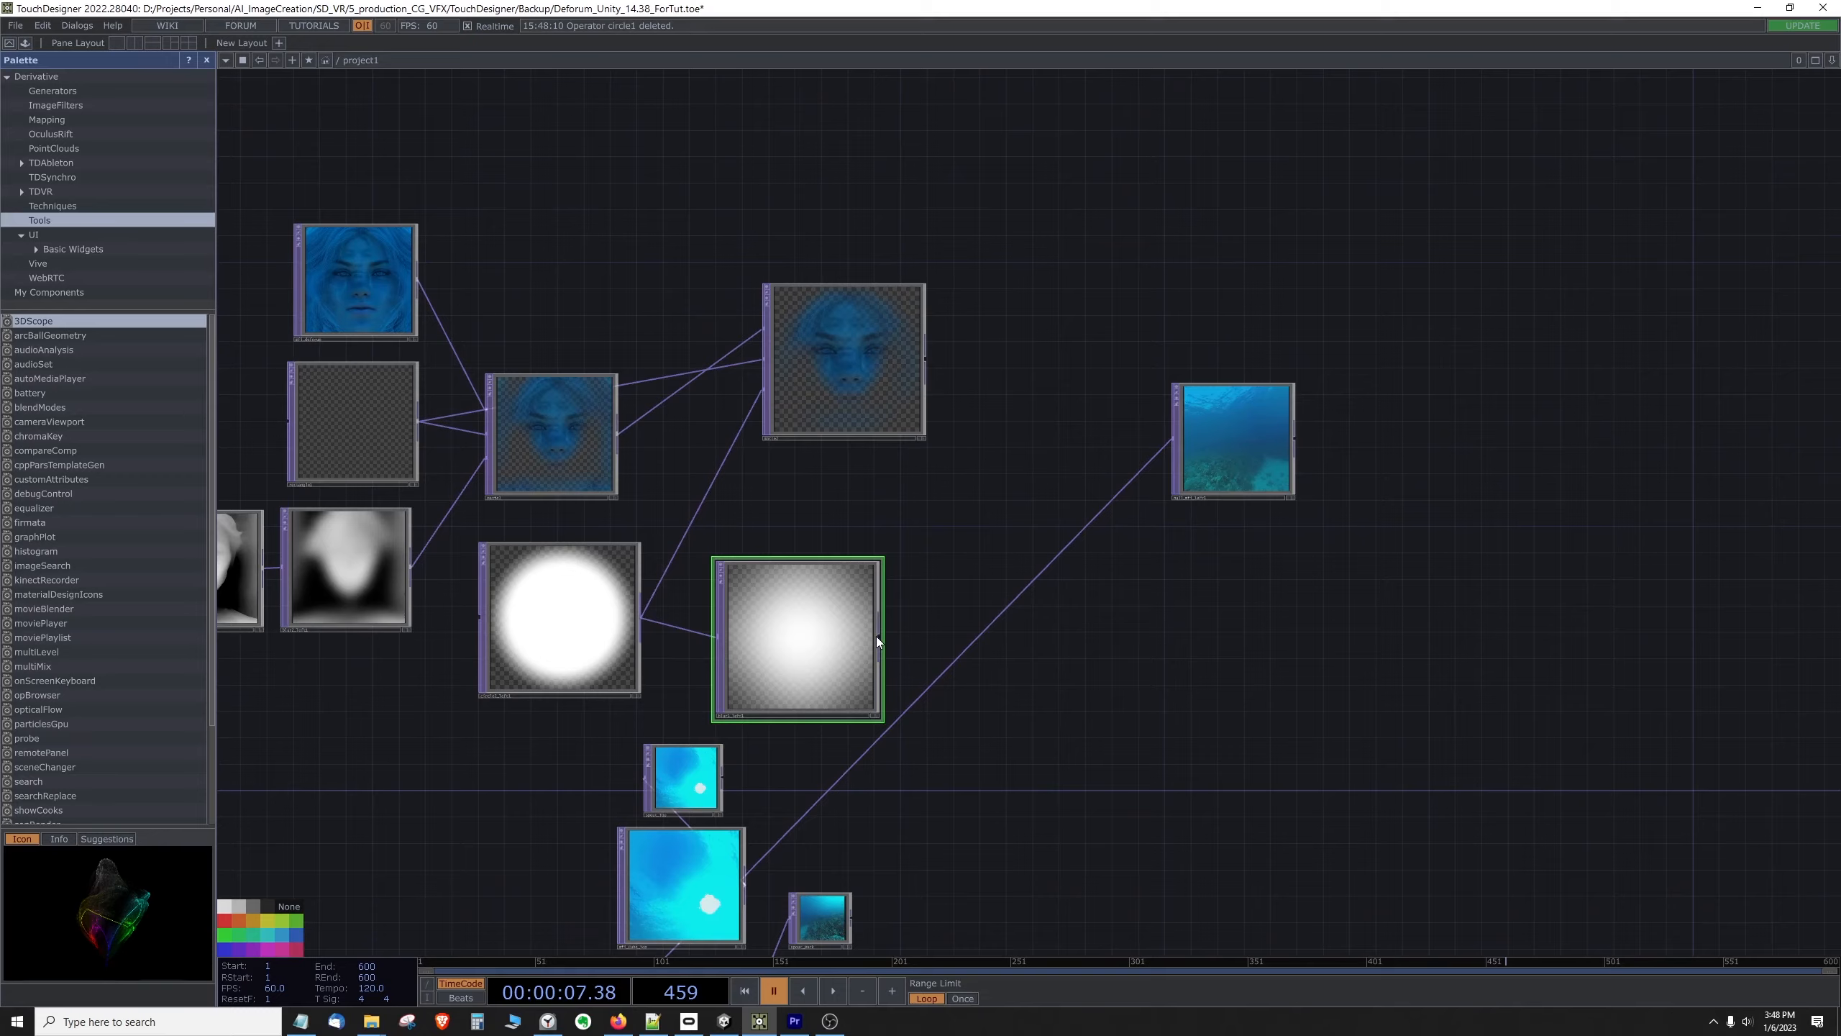
drag(876, 636, 868, 624)
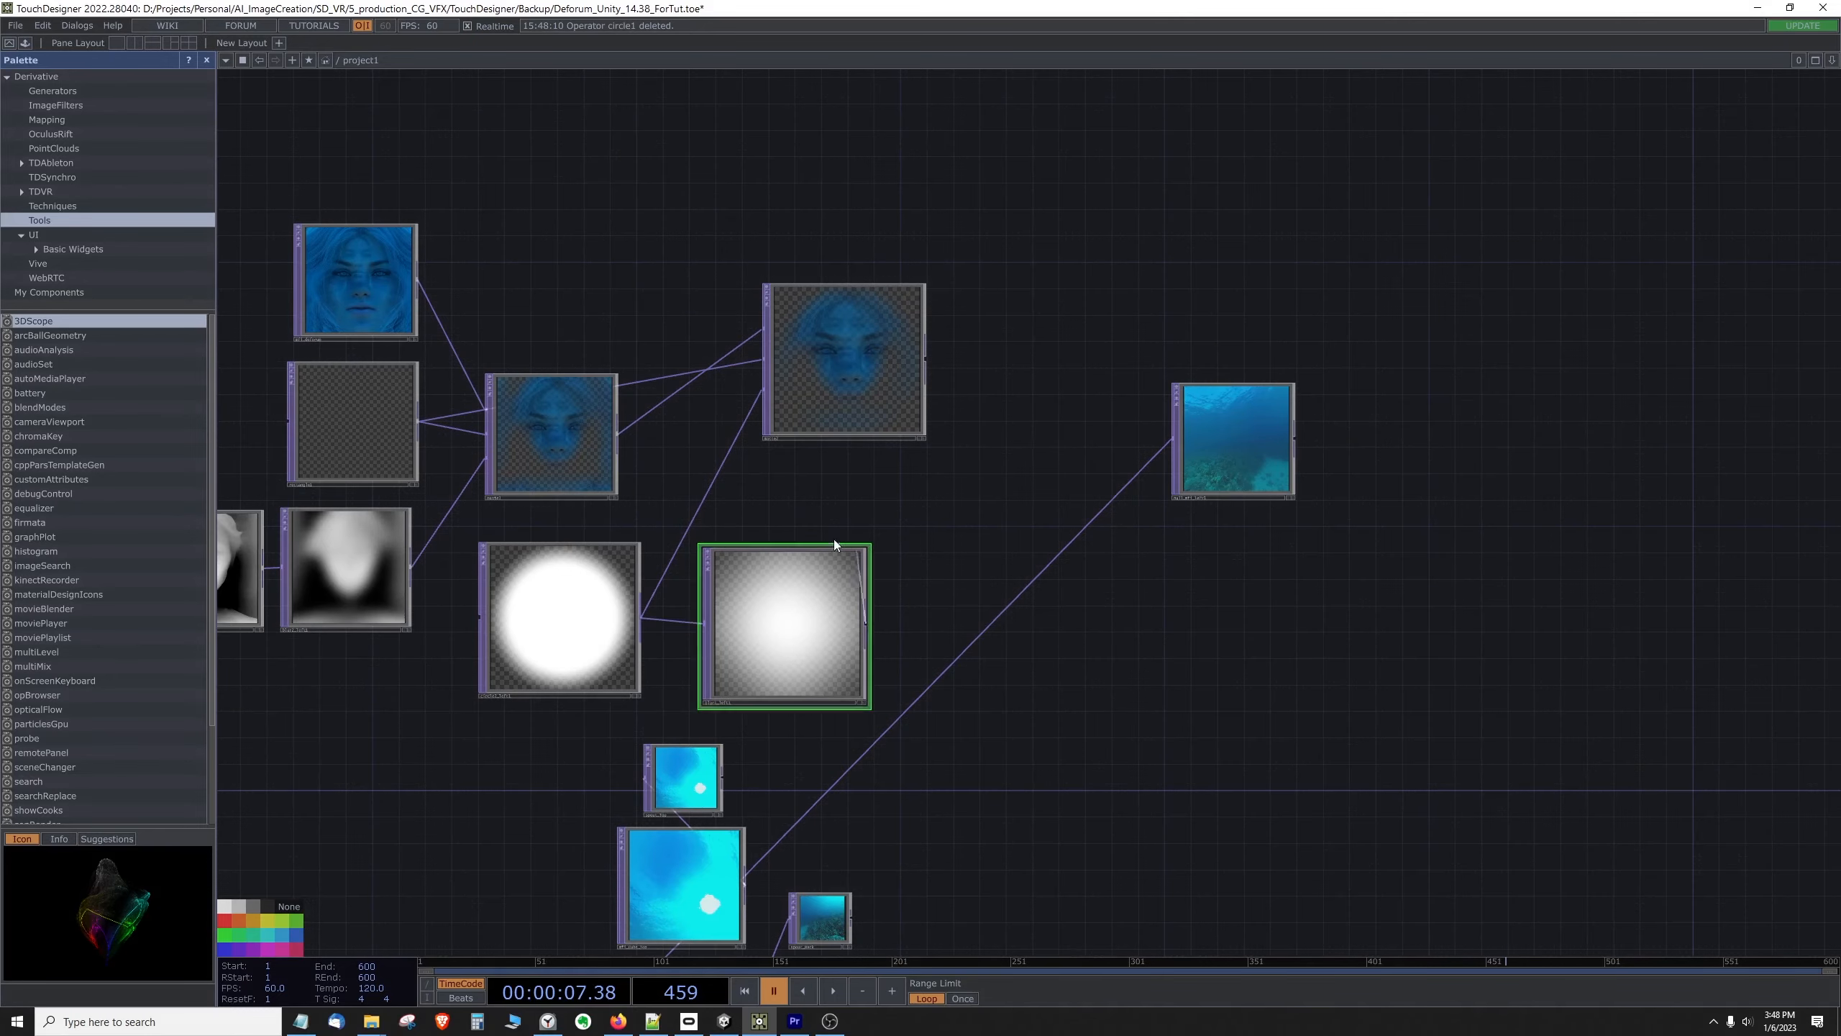
drag(835, 545, 765, 392)
drag(1211, 515, 1613, 516)
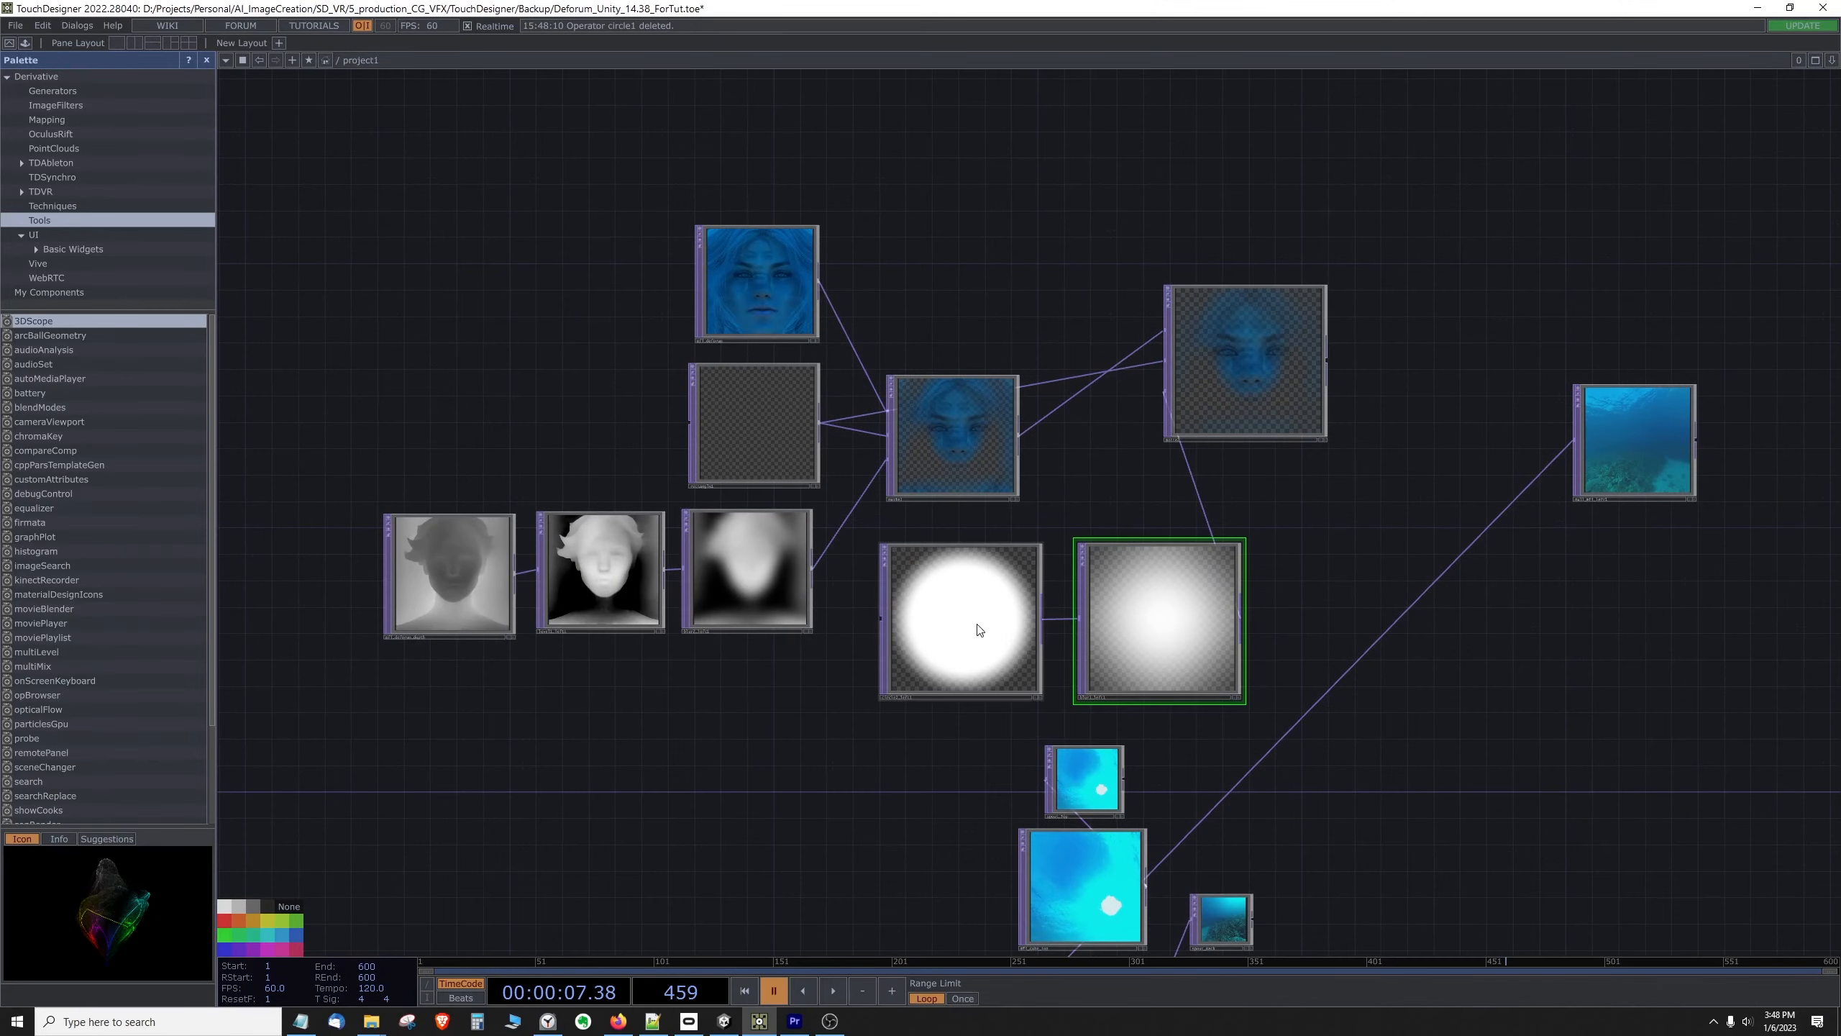
Step: Spread out the matte network by separating the source nodes, both Mattes and the circle pair so the wires are easy to follow
scroll(639, 443, down, 5)
drag(565, 384, 647, 500)
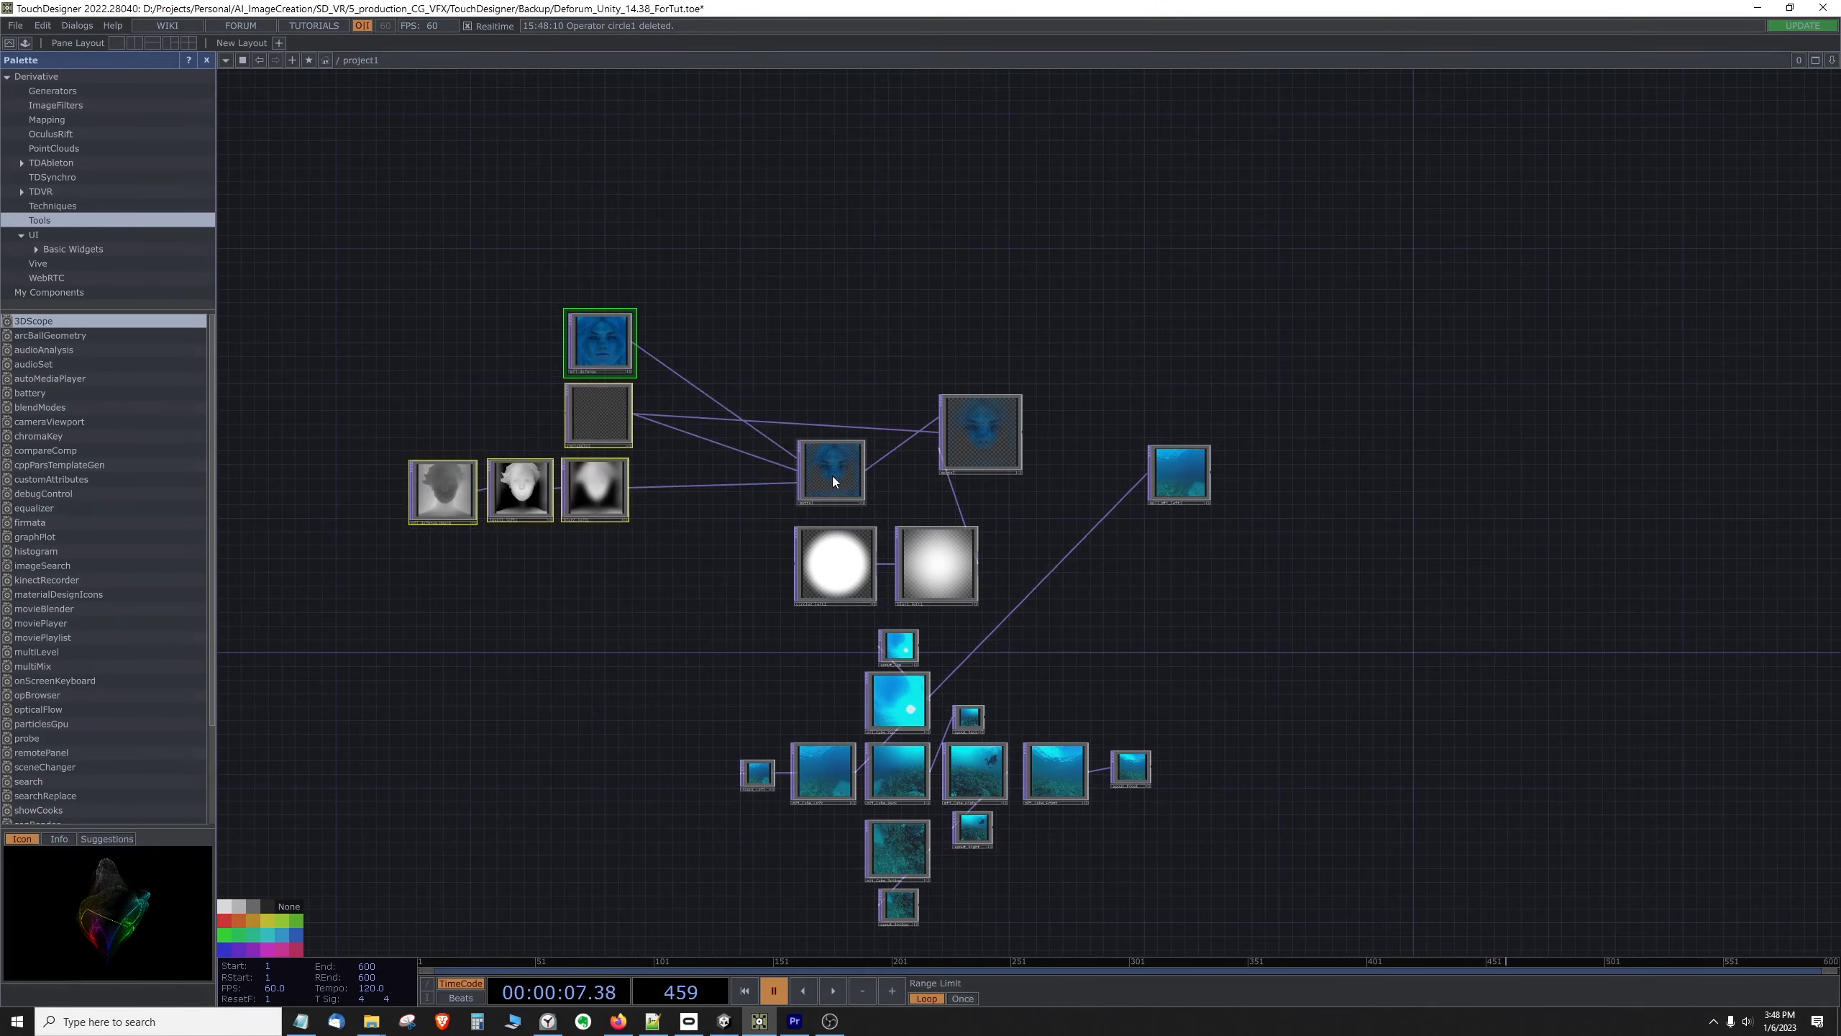
drag(831, 481, 774, 465)
drag(835, 566, 727, 579)
drag(944, 579, 826, 585)
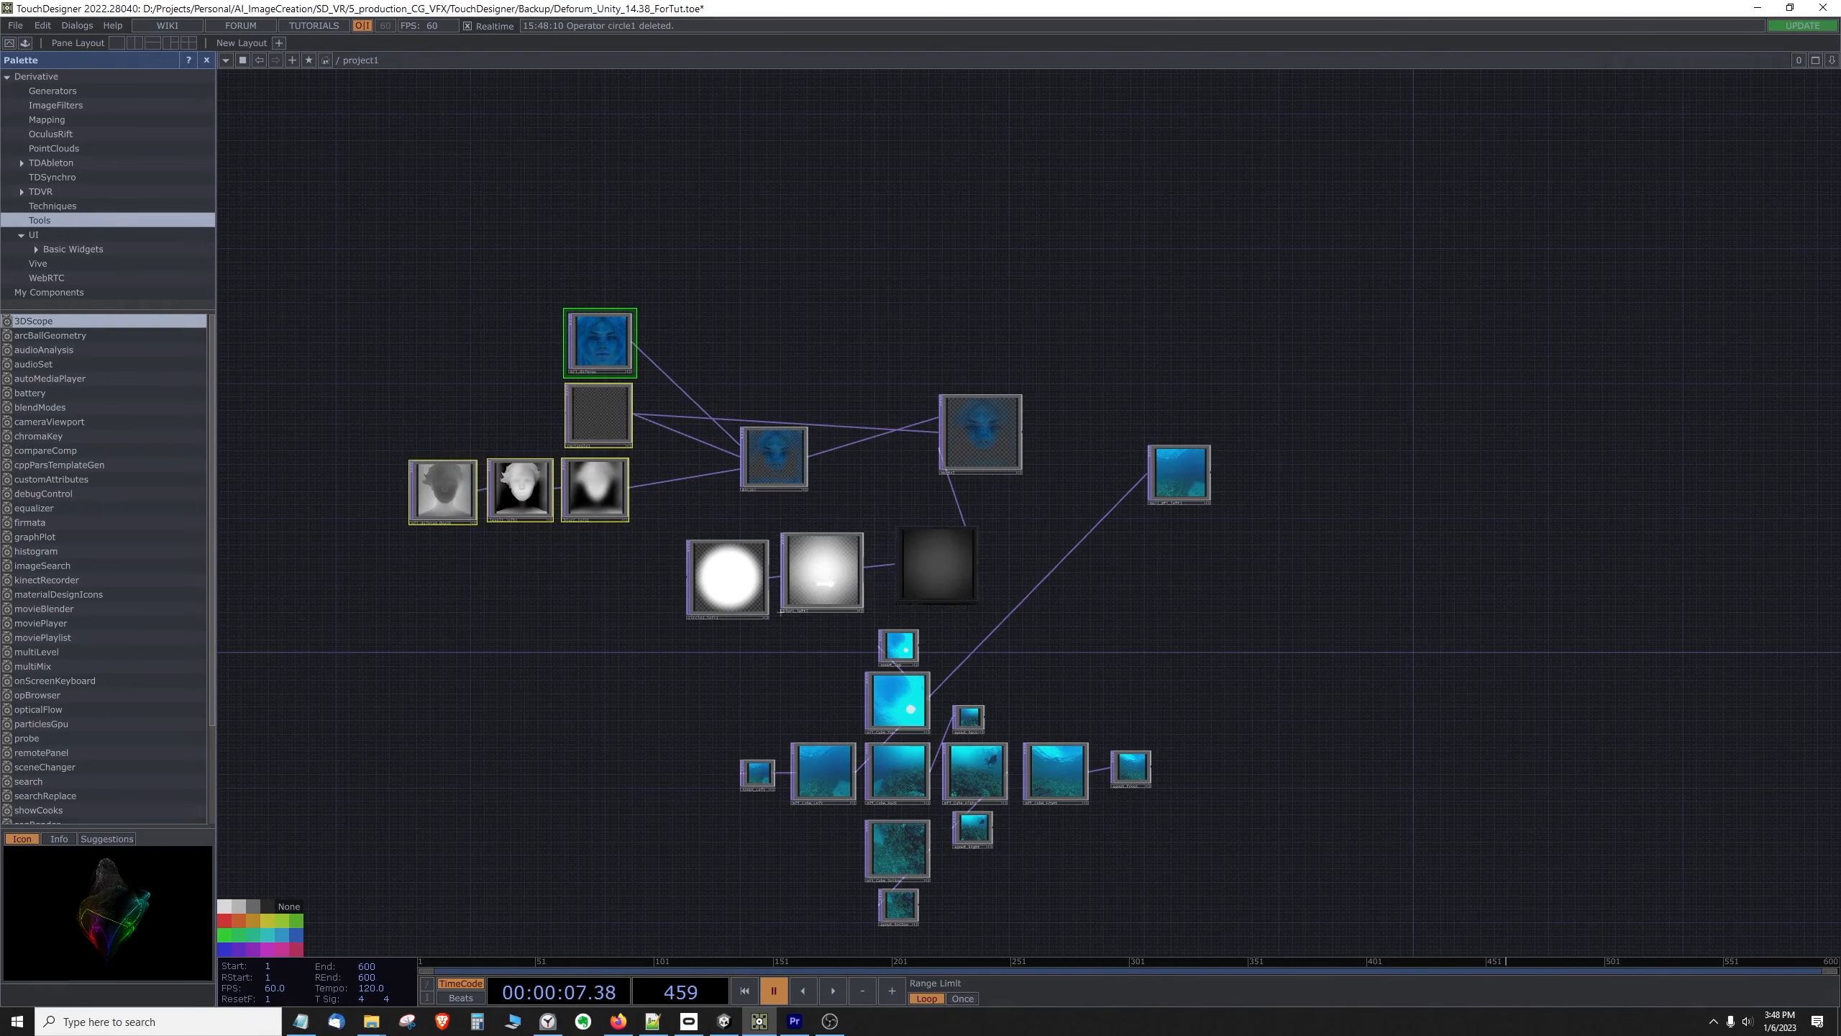
drag(774, 458, 822, 356)
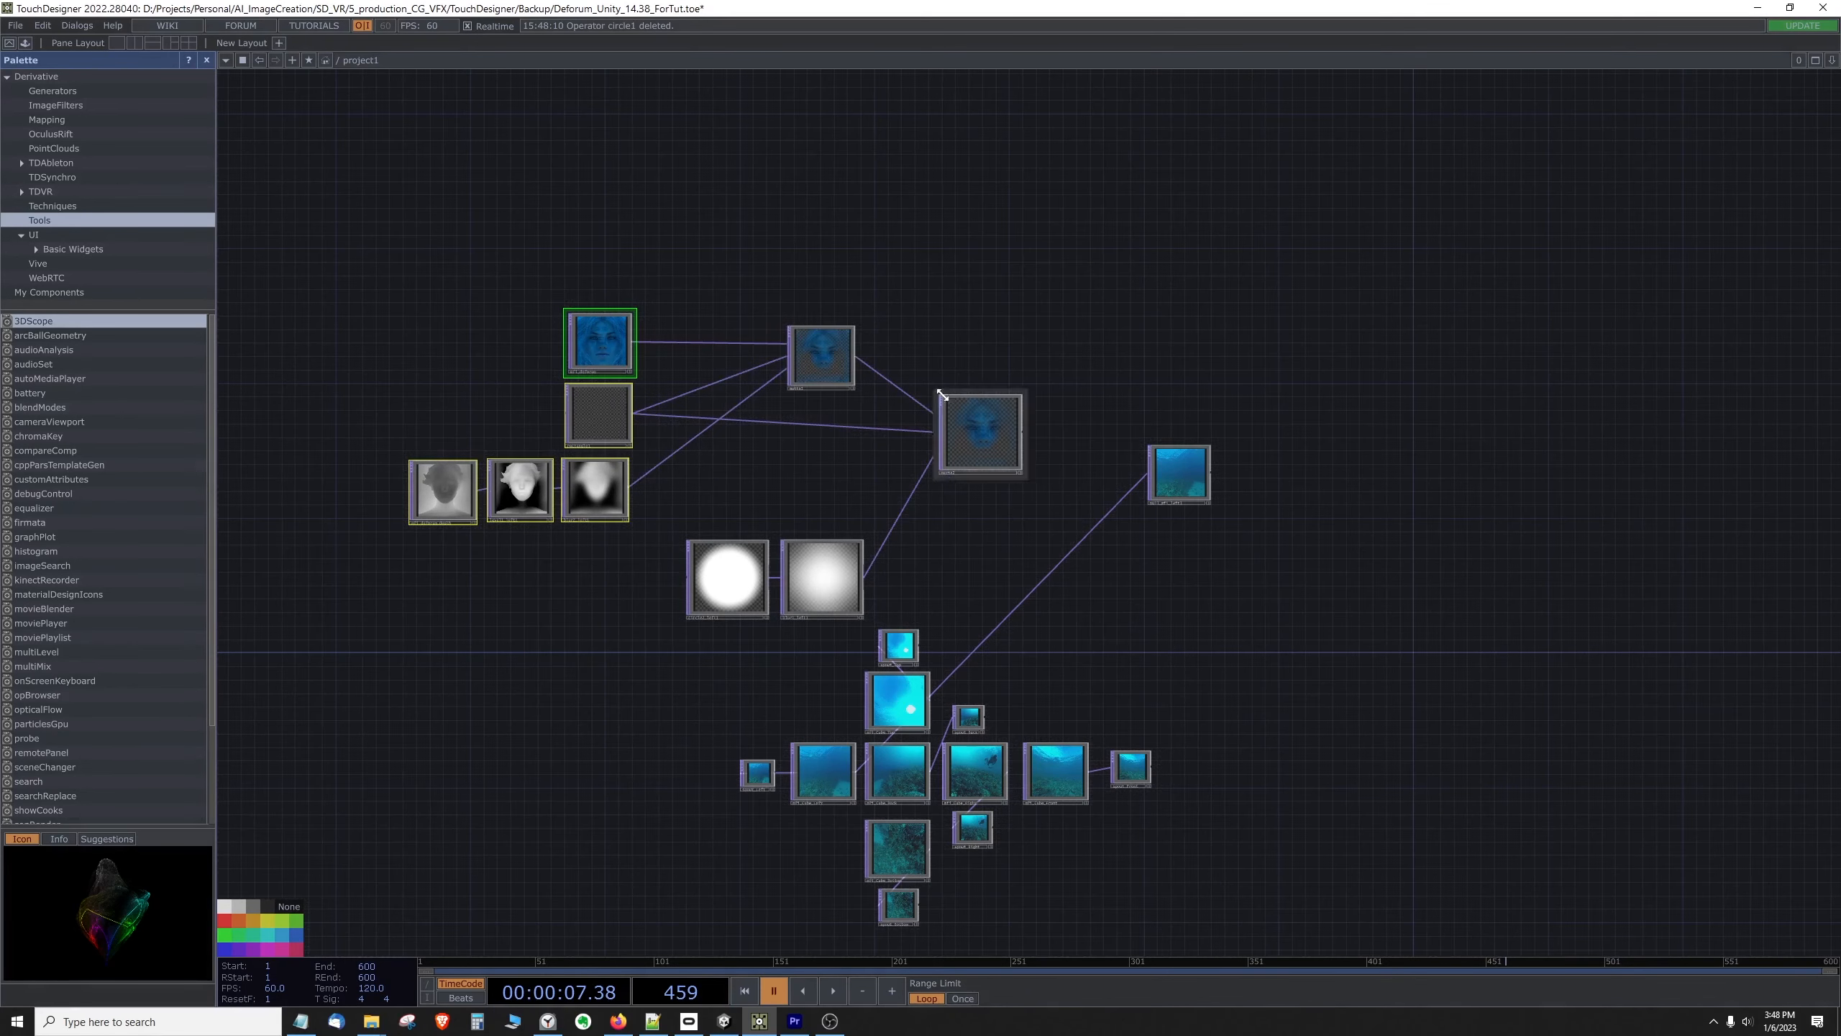
drag(954, 436, 958, 440)
drag(820, 556, 746, 547)
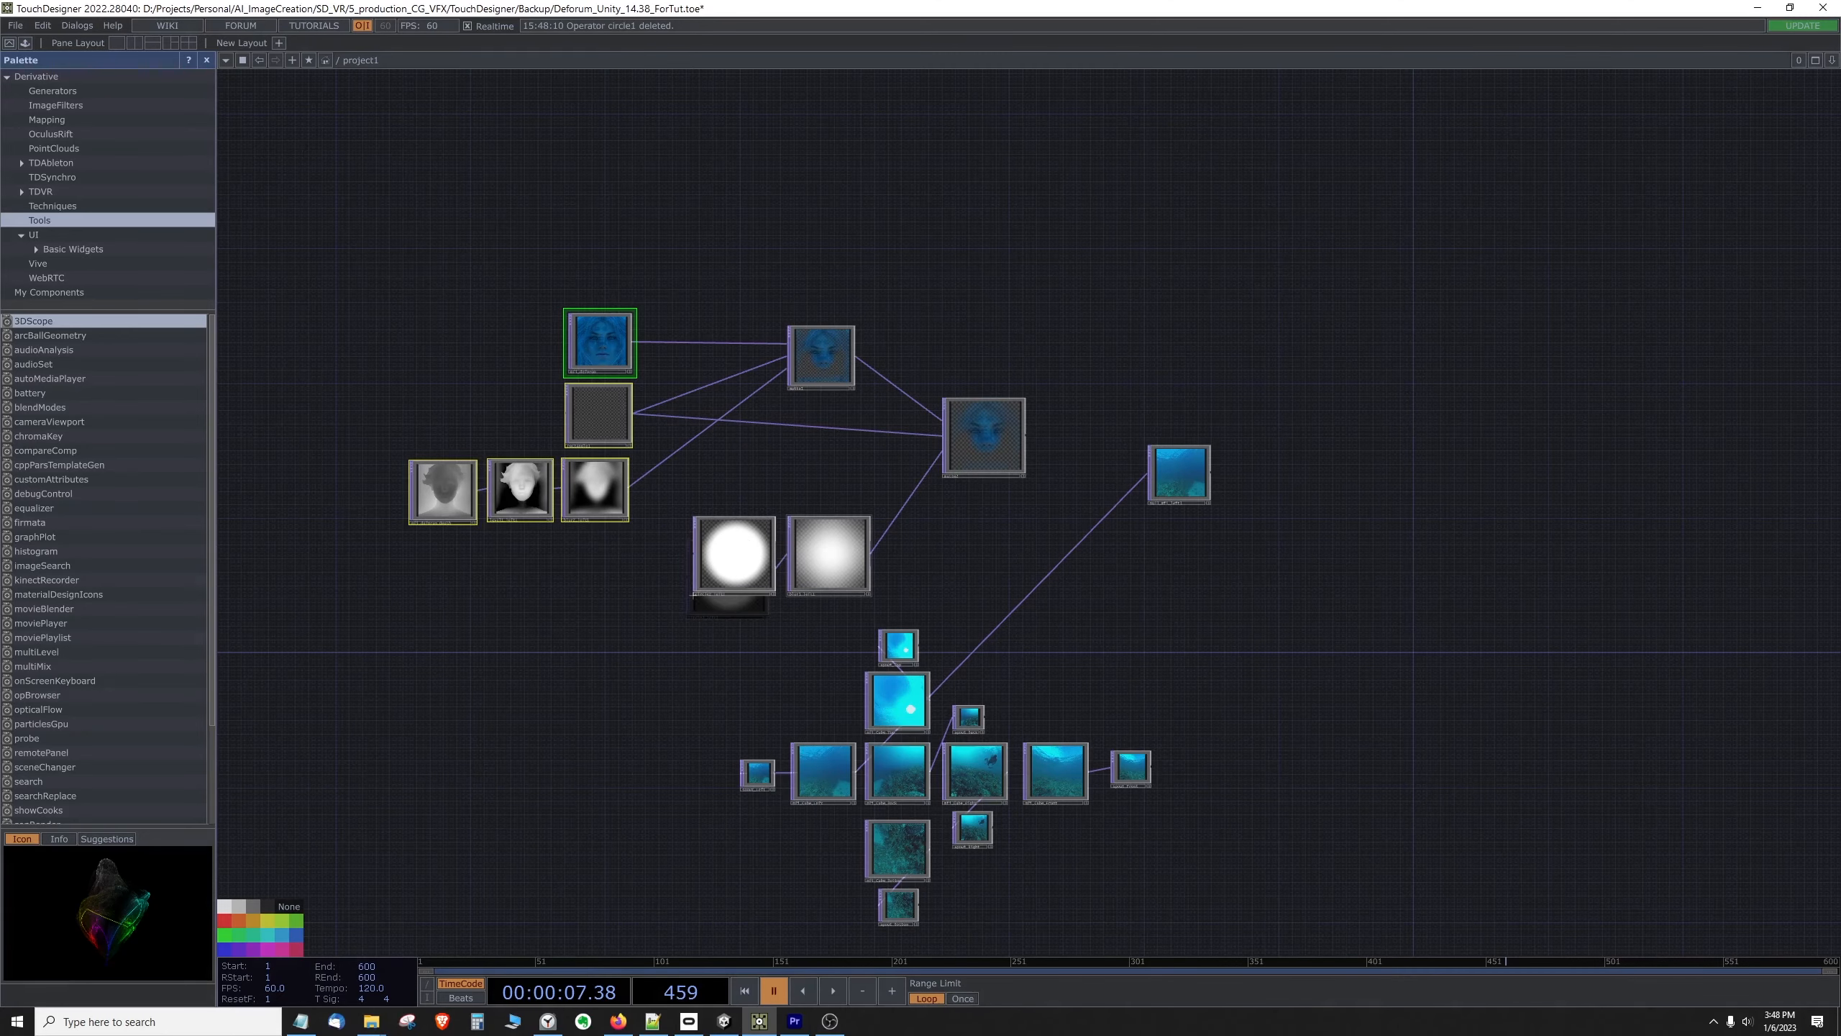
Step: Select the entire new matte network and shift it slightly away from the cubemap face nodes
scroll(1004, 489, up, 5)
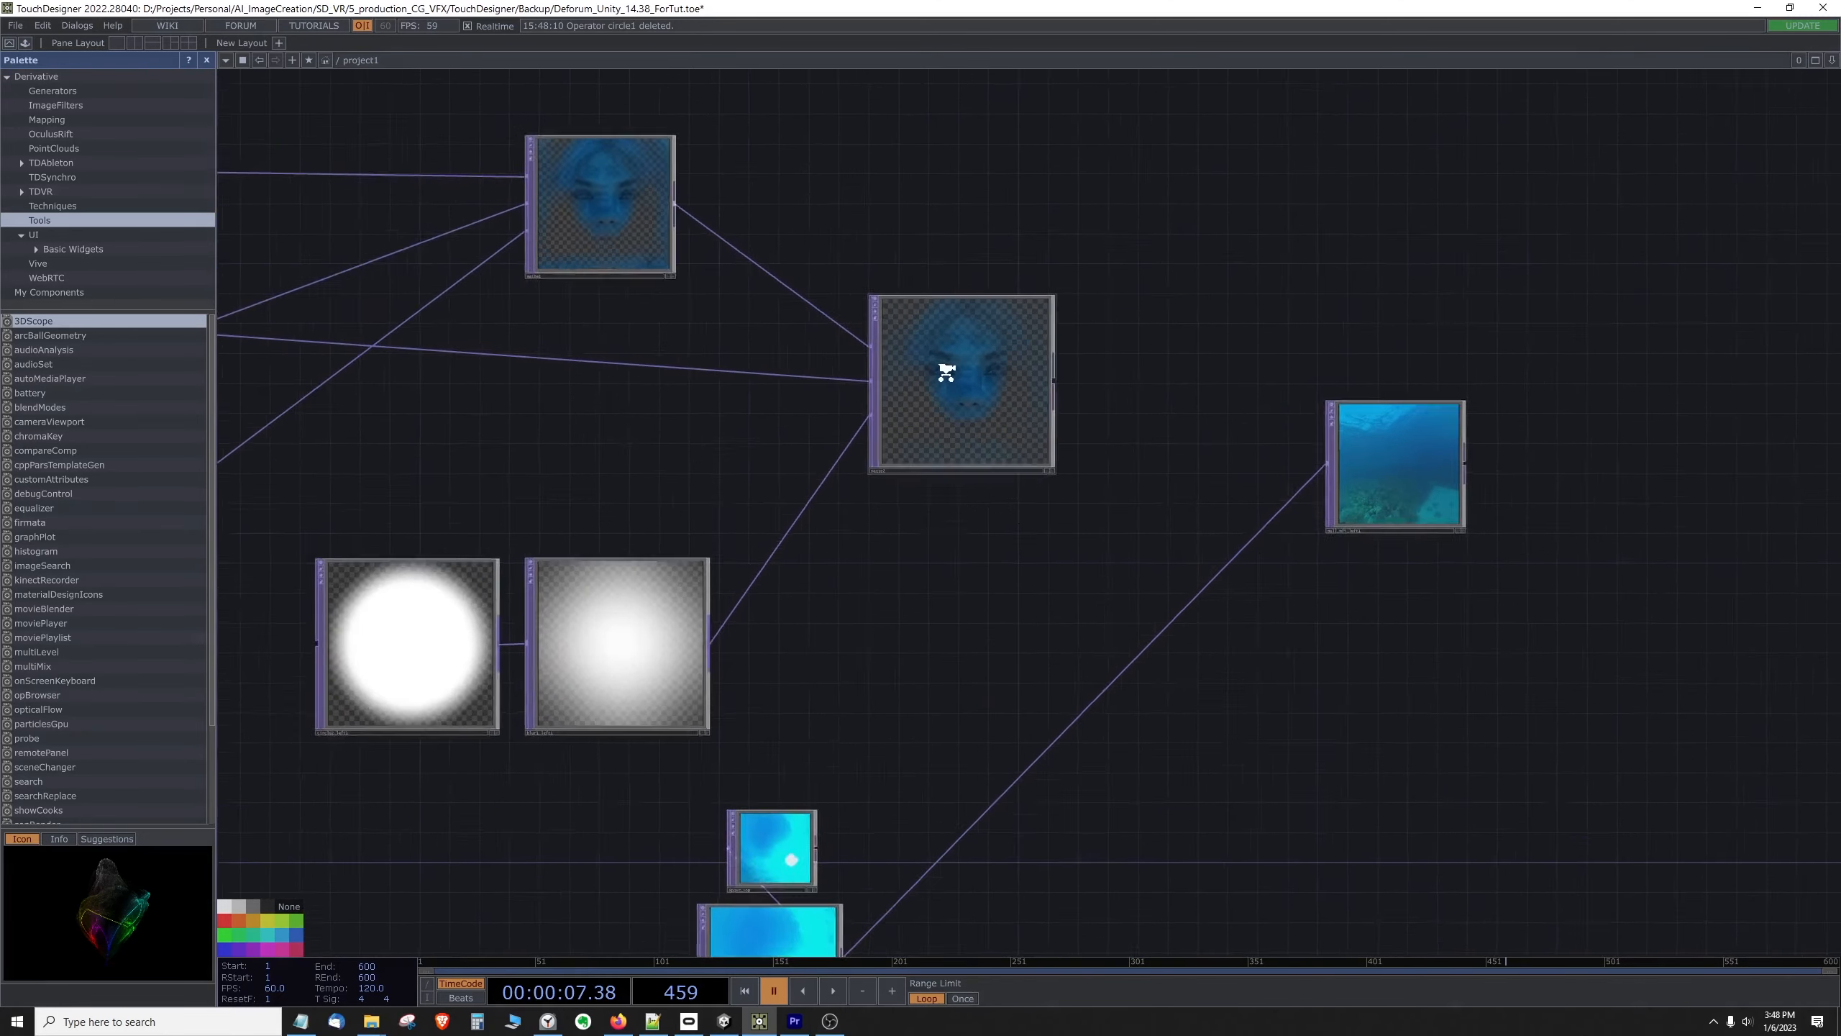
scroll(946, 372, up, 1)
scroll(1041, 374, up, 2)
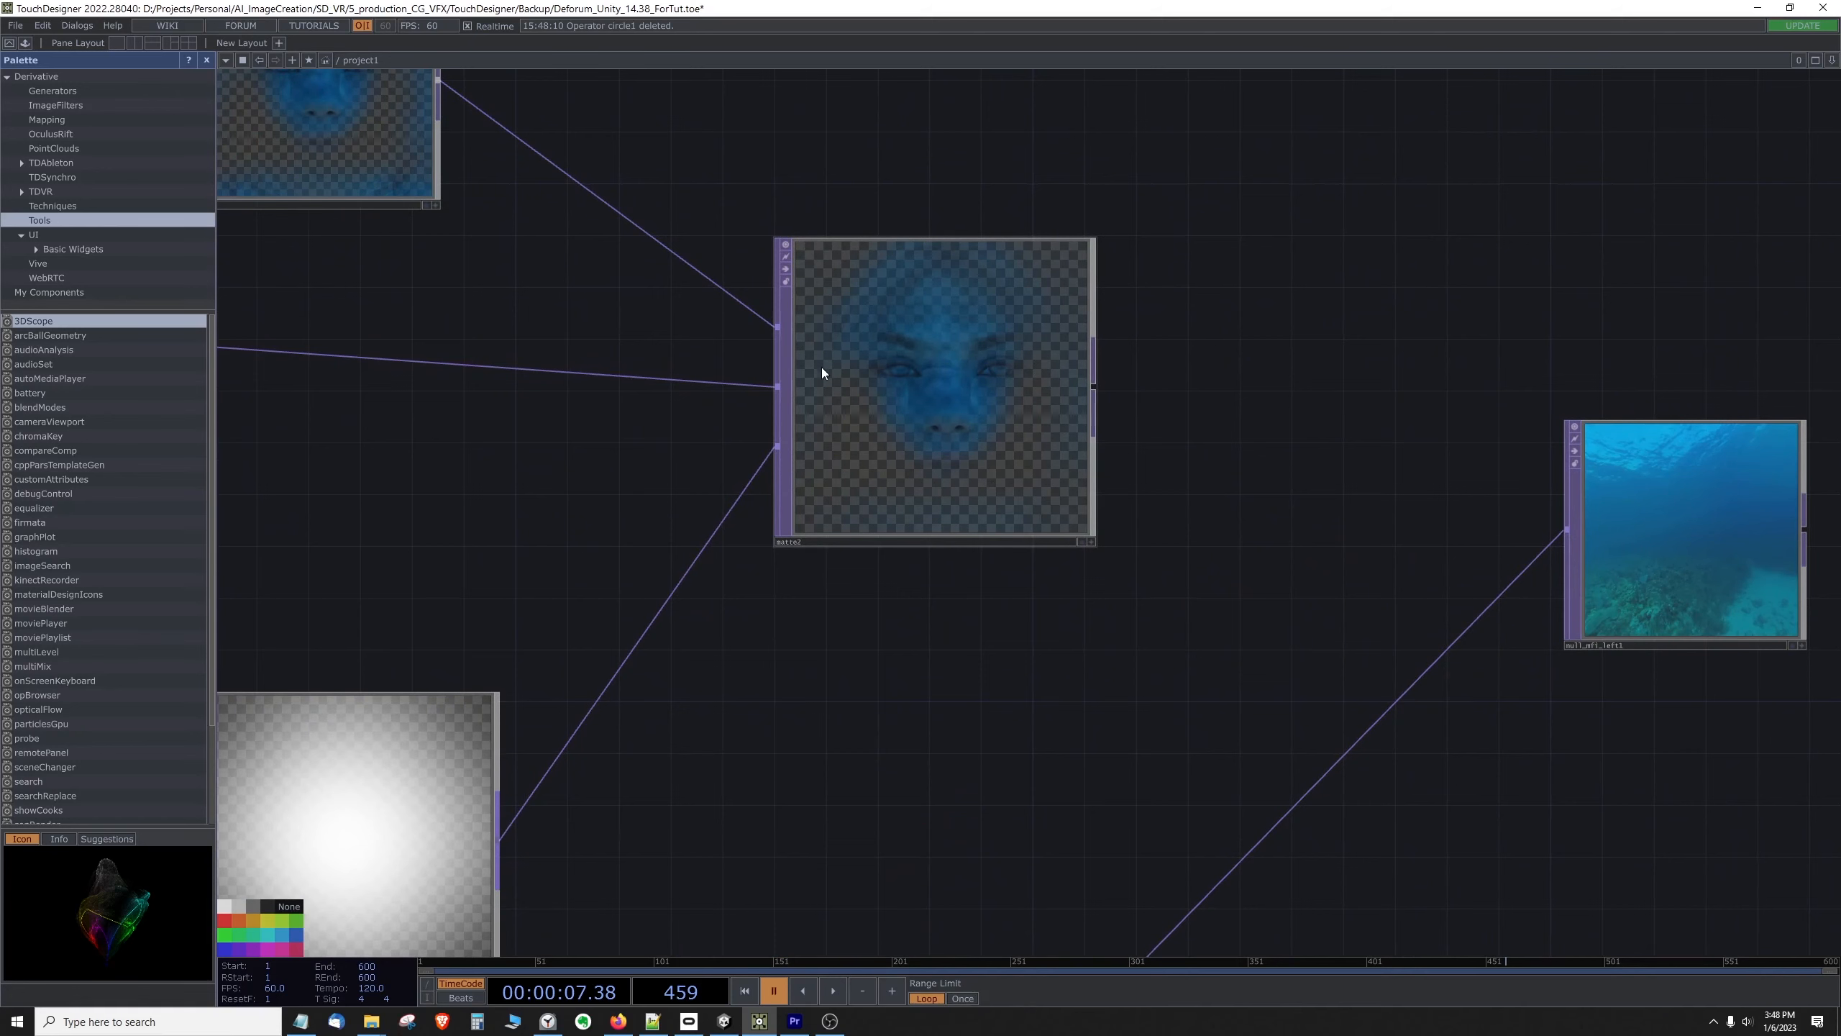
scroll(853, 484, down, 2)
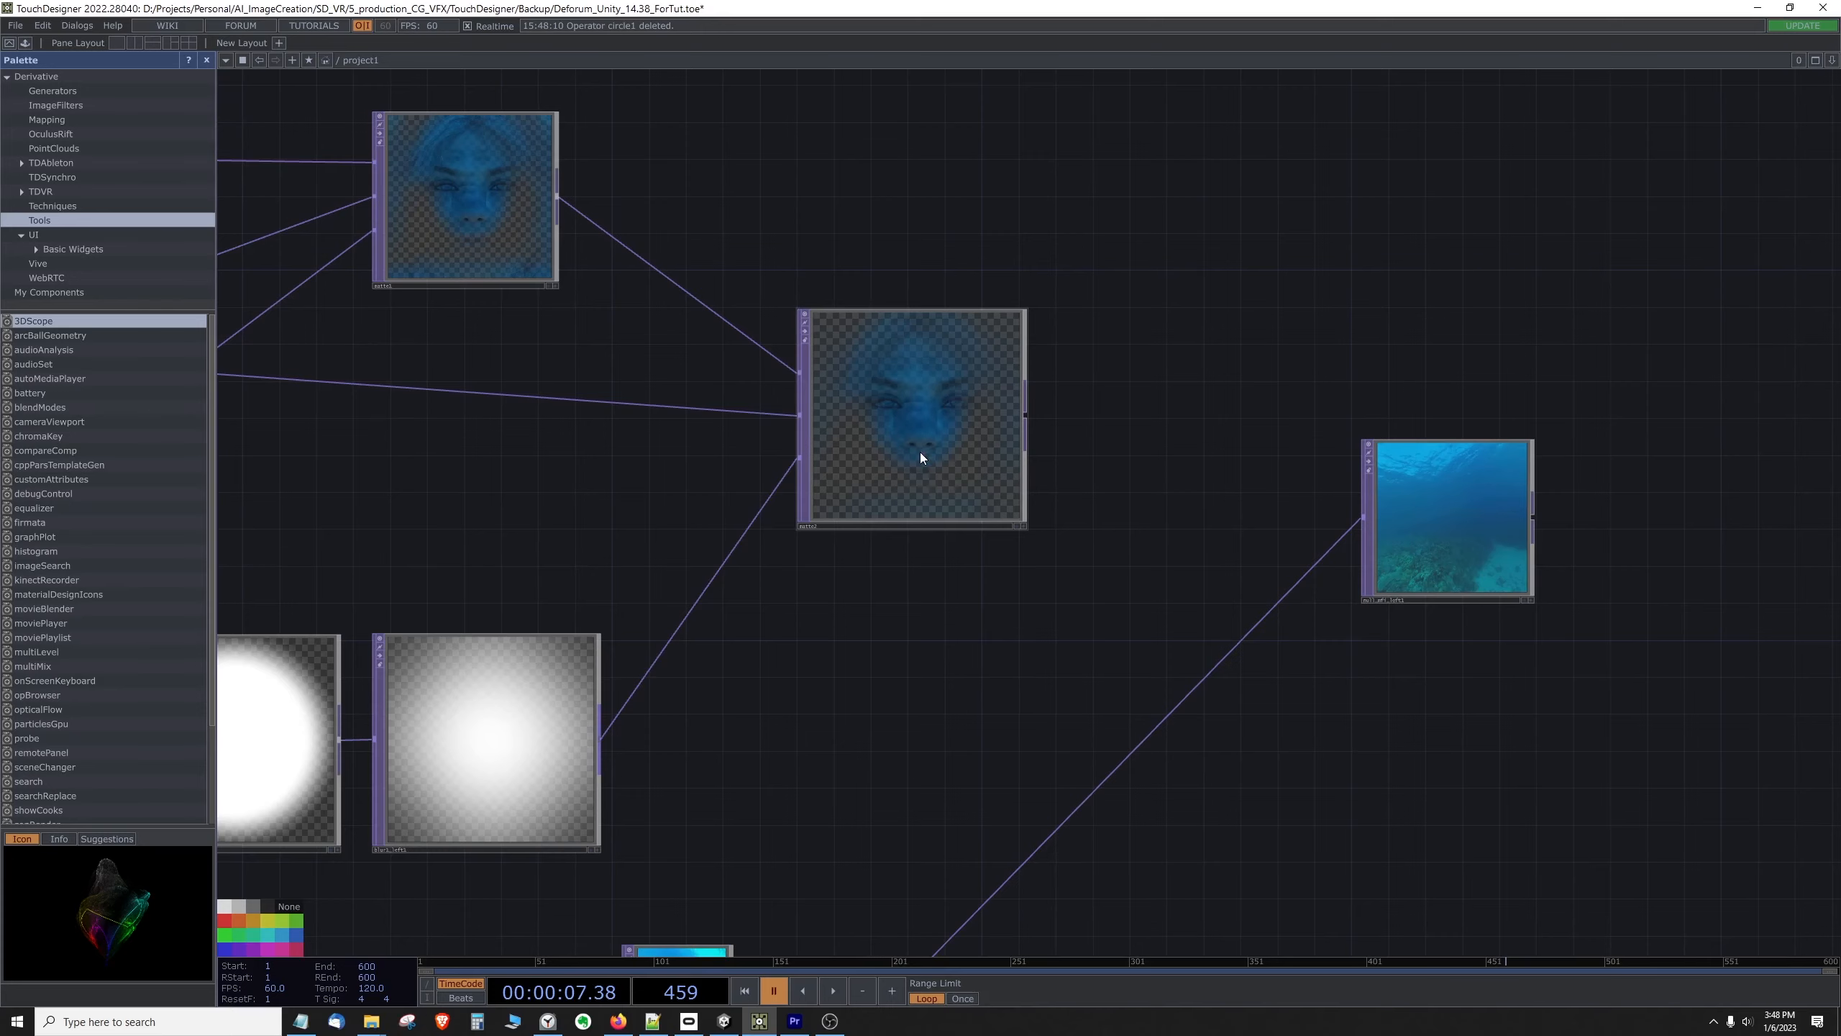
drag(830, 649, 958, 546)
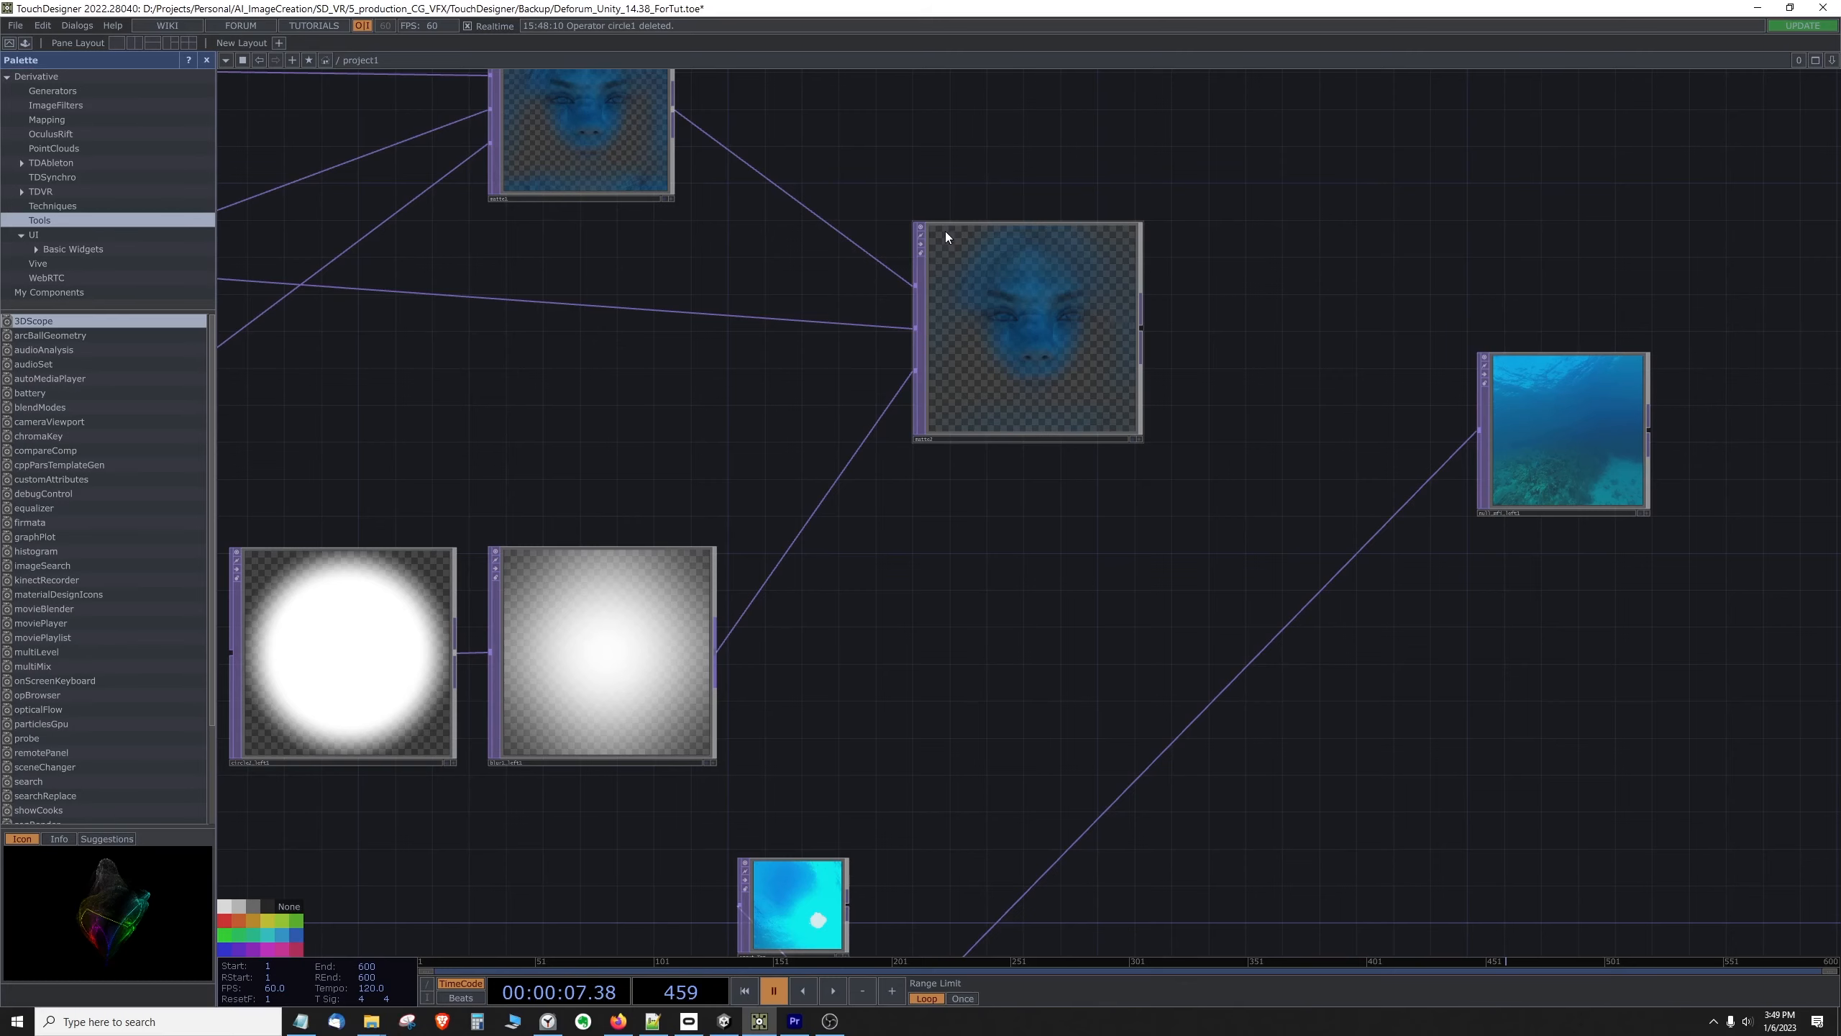
scroll(1039, 336, down, 3)
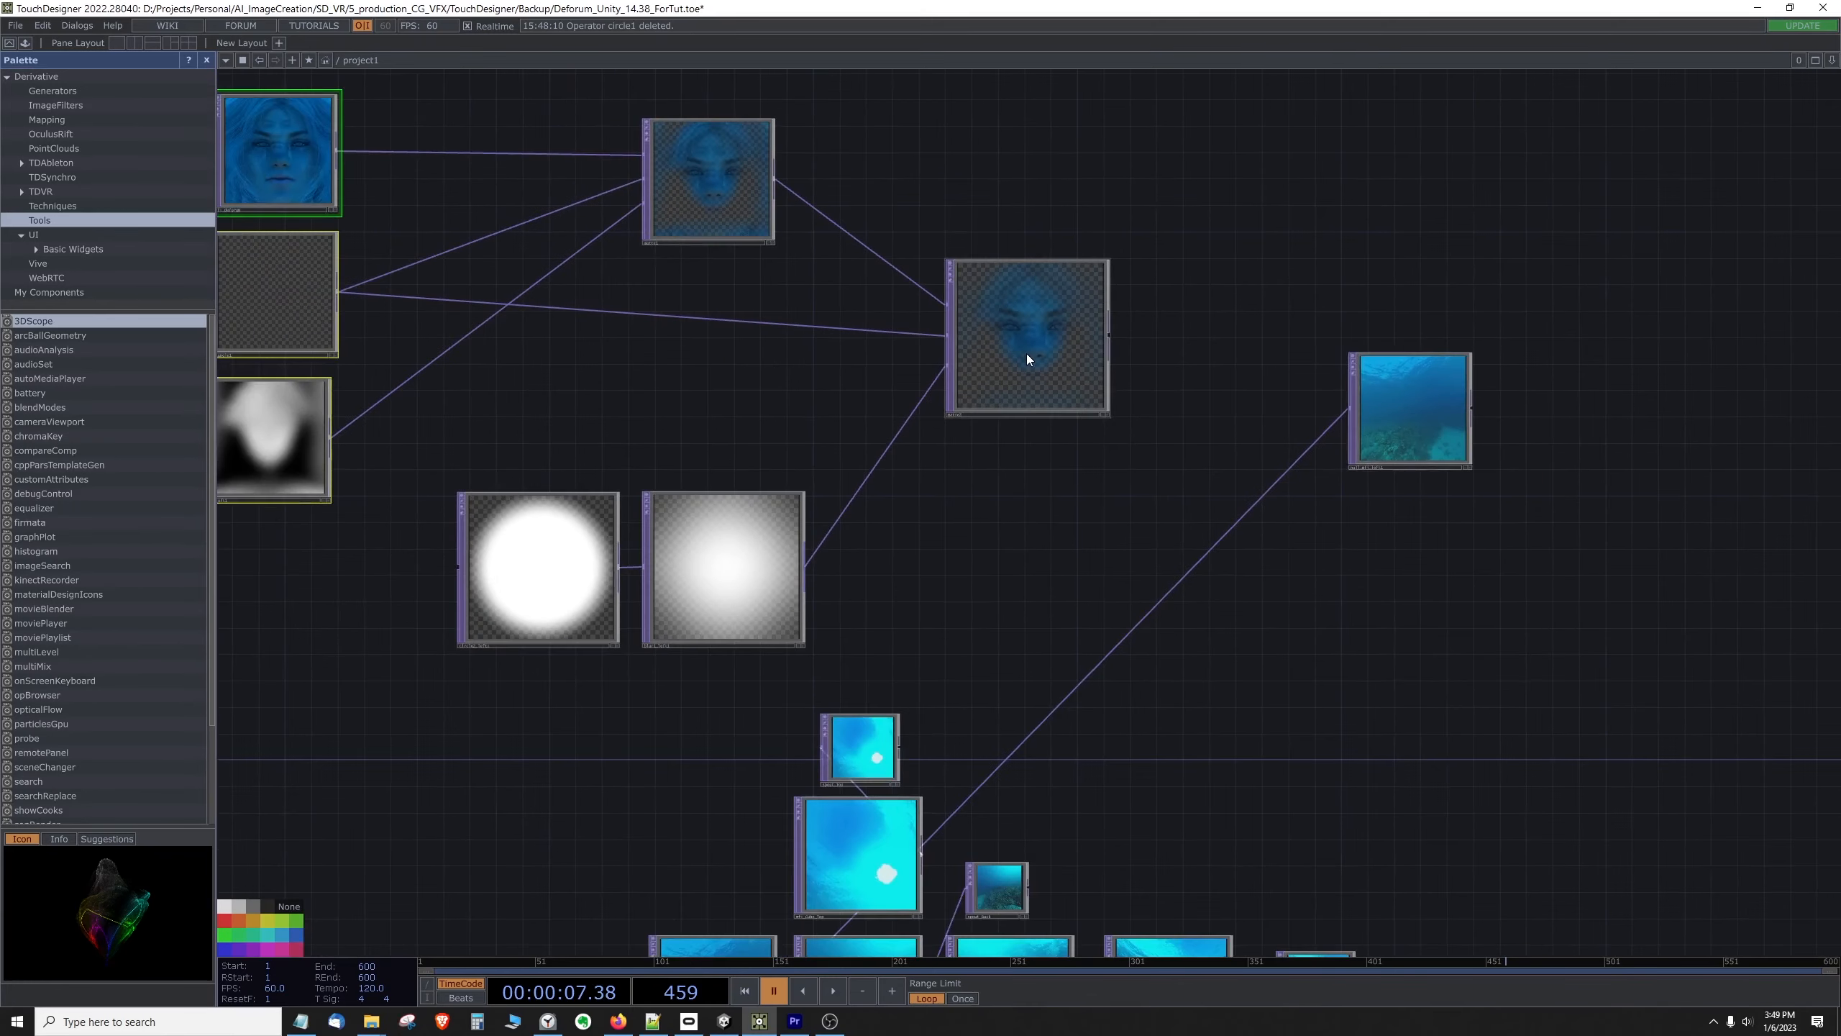
scroll(1011, 450, down, 5)
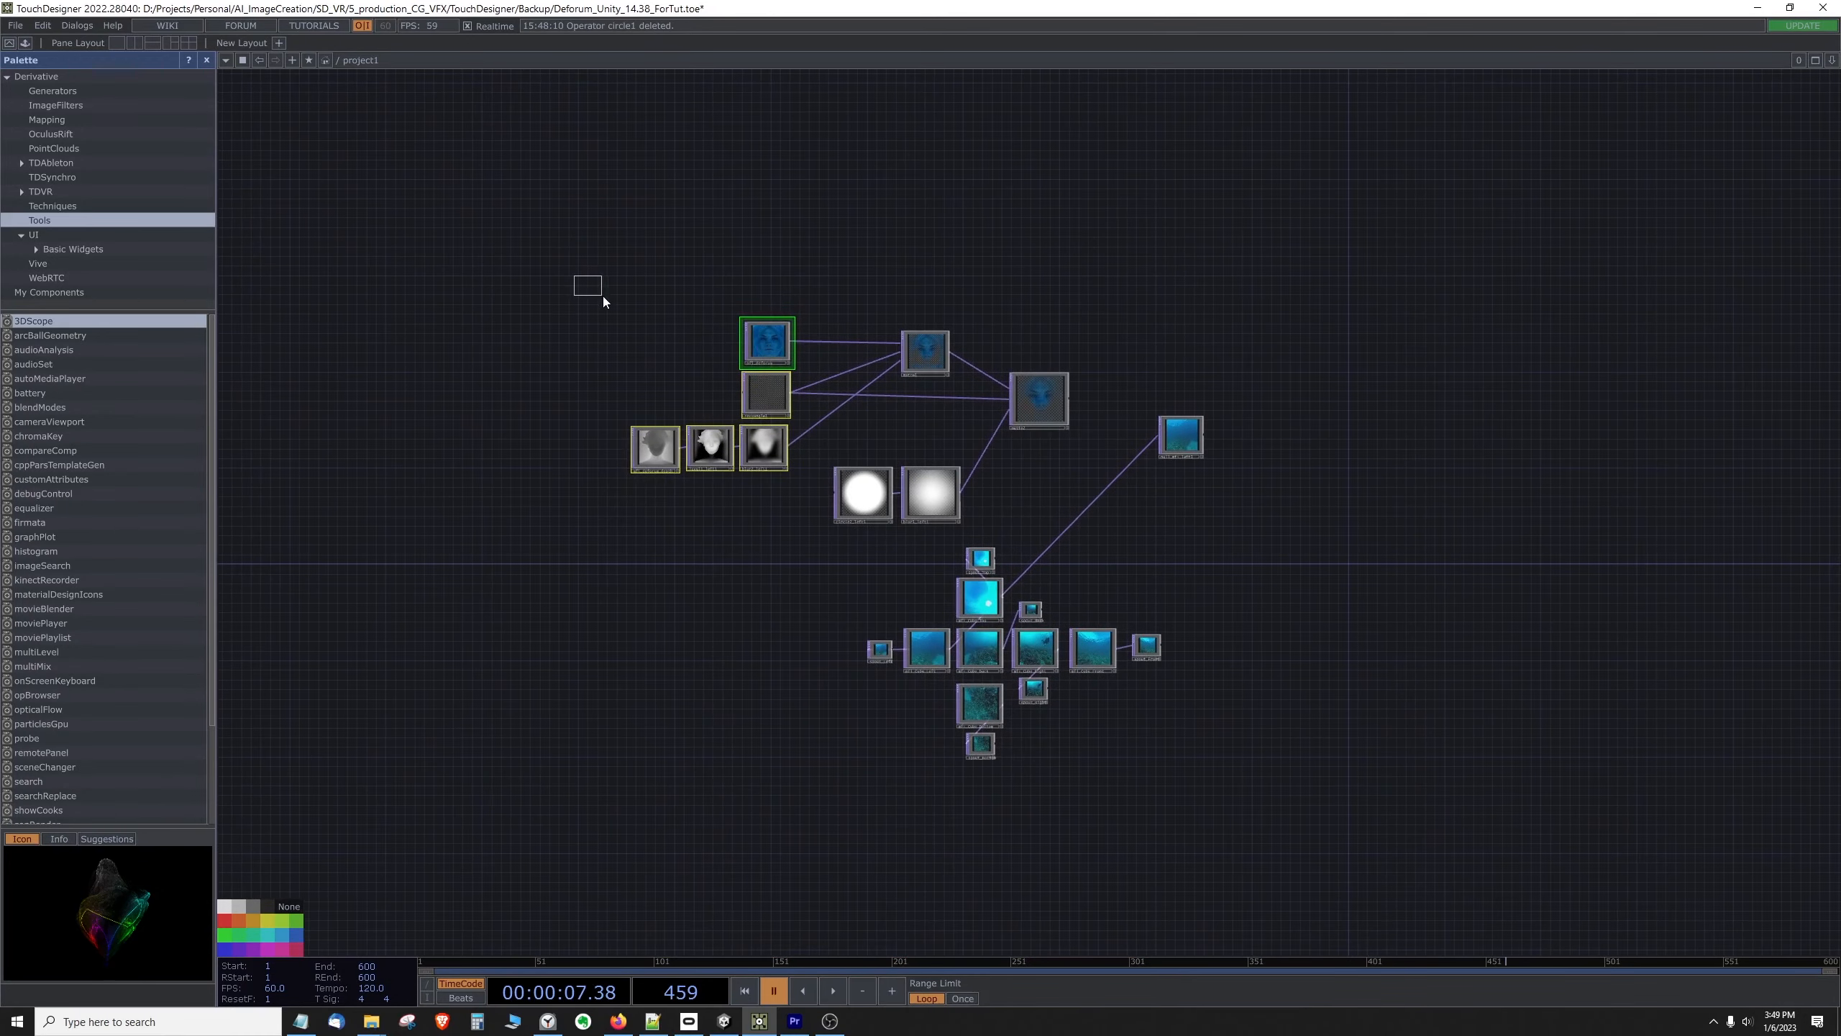
drag(603, 296, 1054, 518)
drag(1033, 409, 1028, 404)
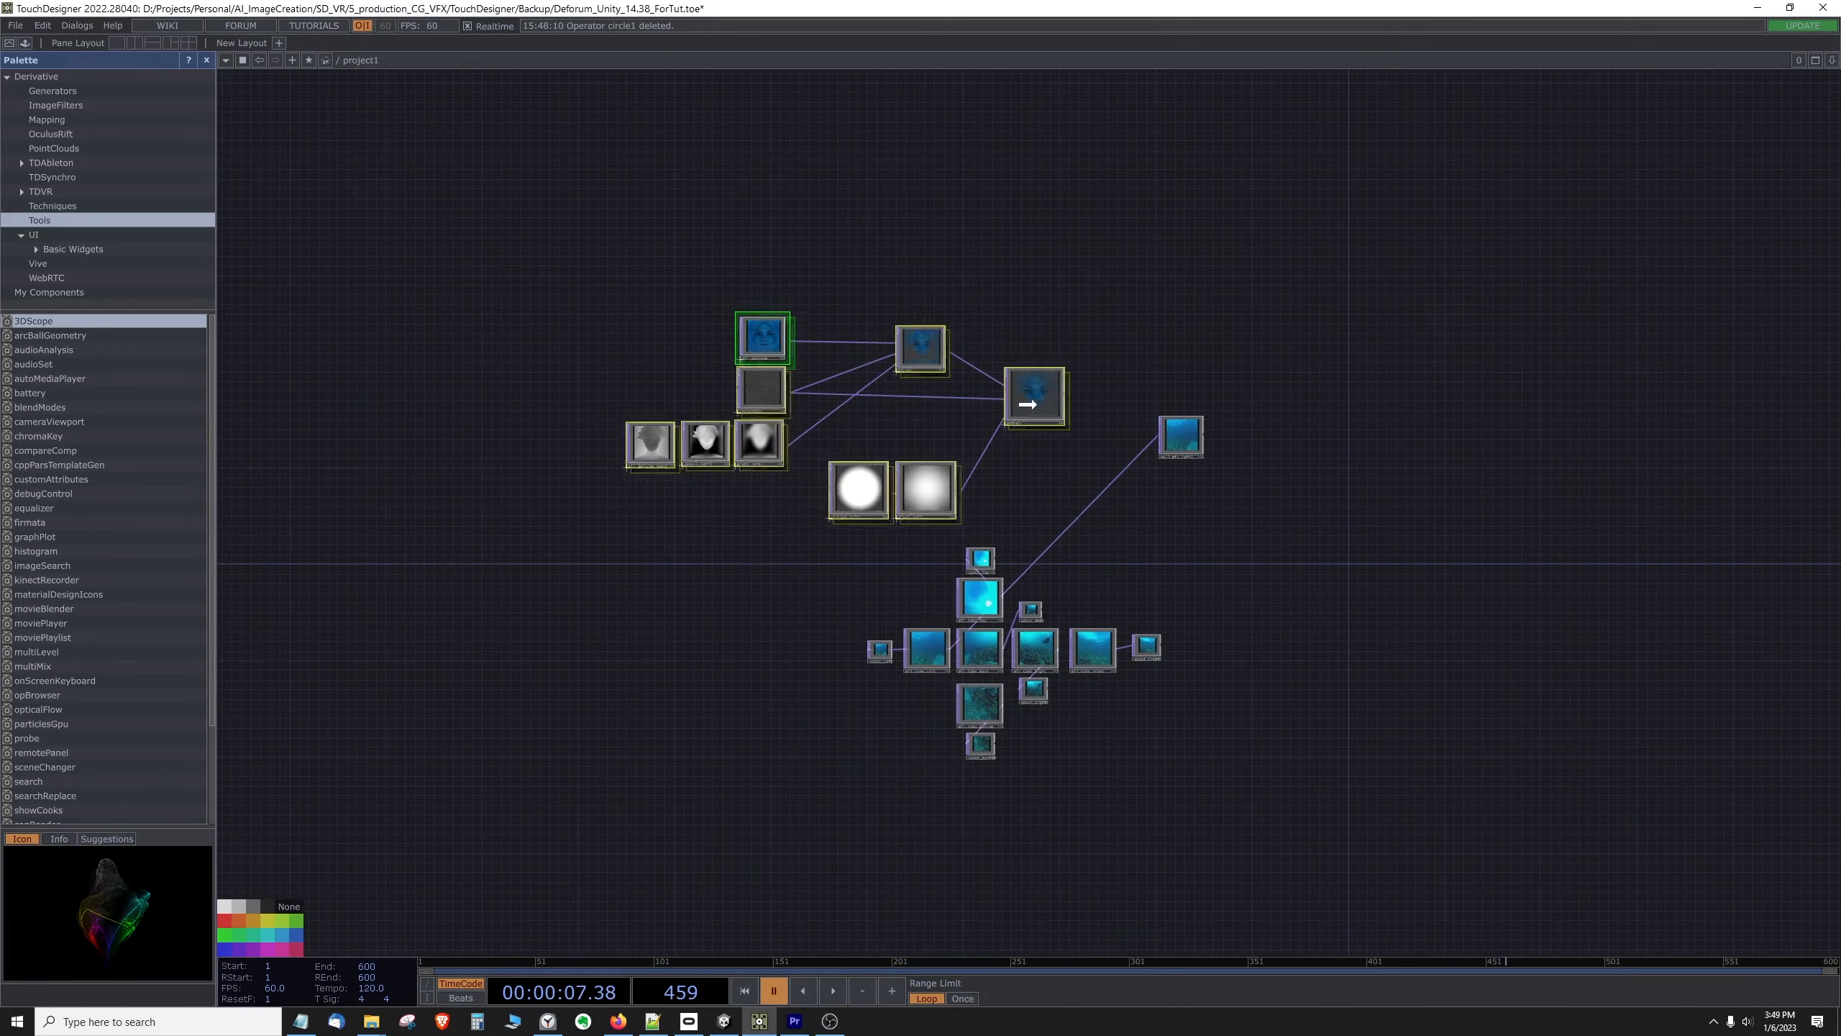
Step: Add a third Matte TOP beyond the second one, enlarge it and position it near the second Matte
scroll(1068, 309, up, 3)
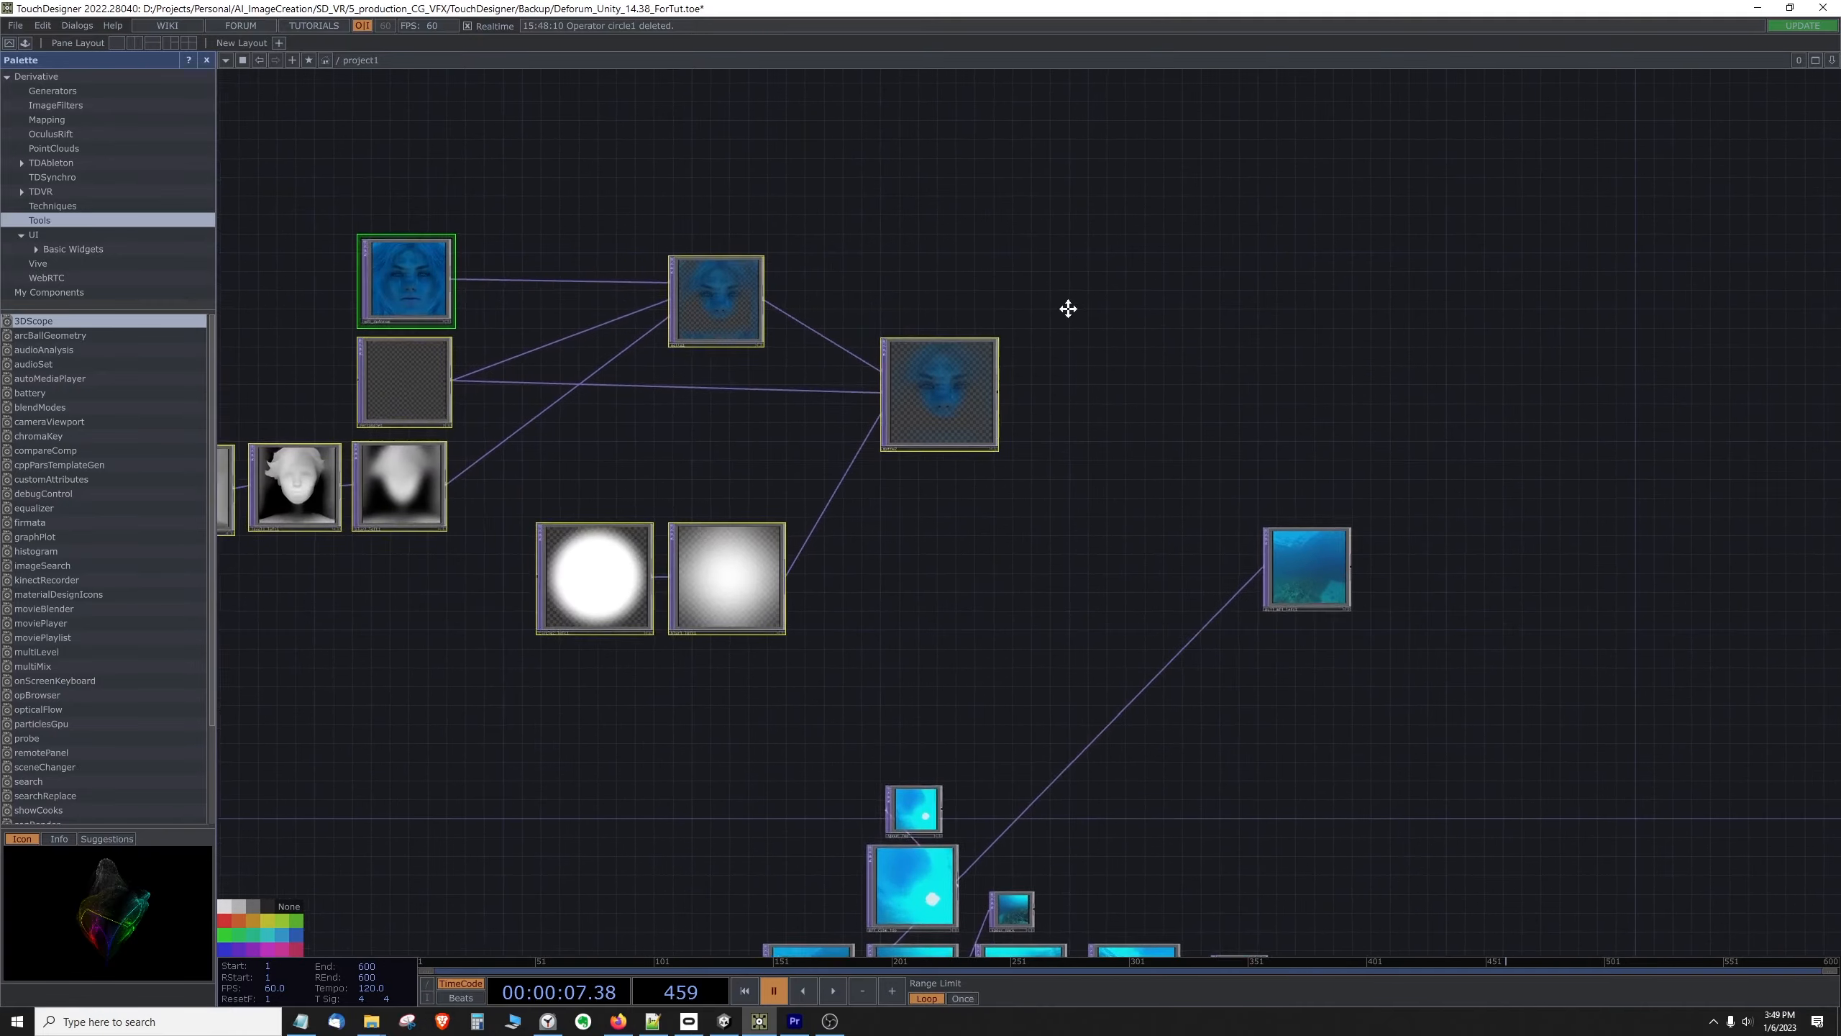
drag(1068, 308, 1199, 312)
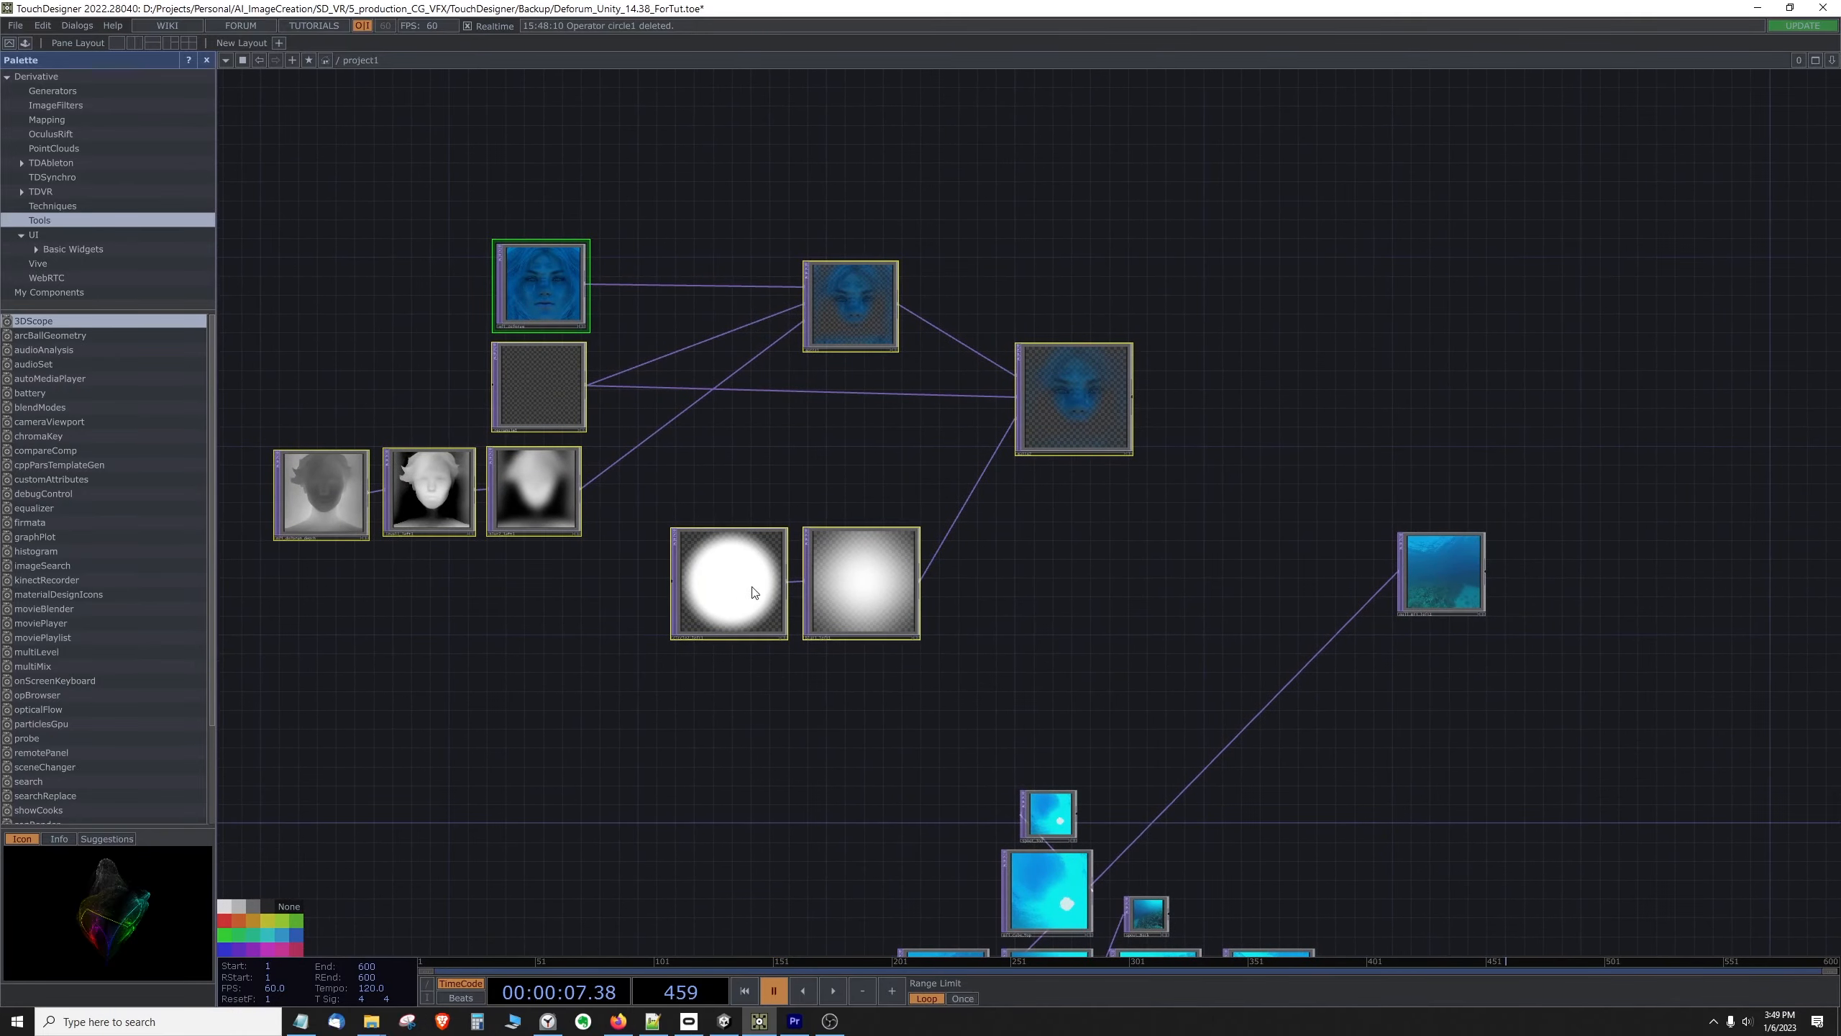
drag(1077, 608, 1135, 584)
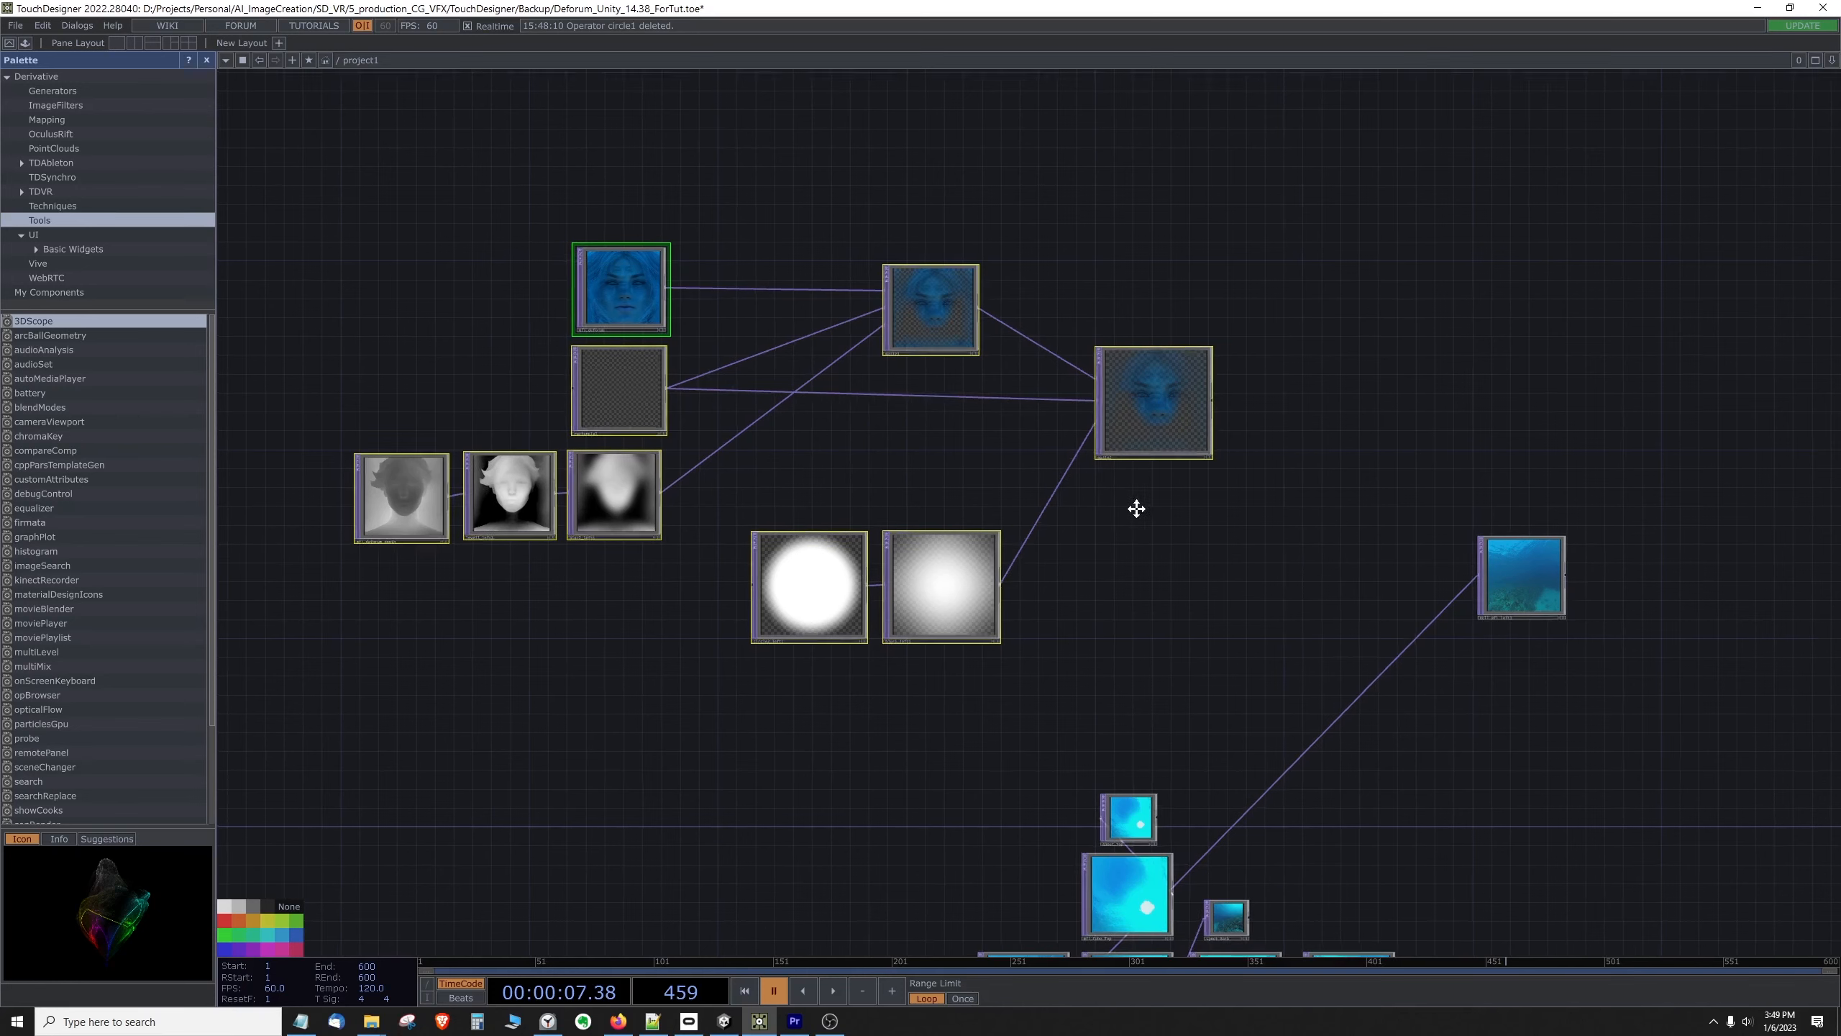
drag(1134, 510, 998, 541)
right_click(973, 562)
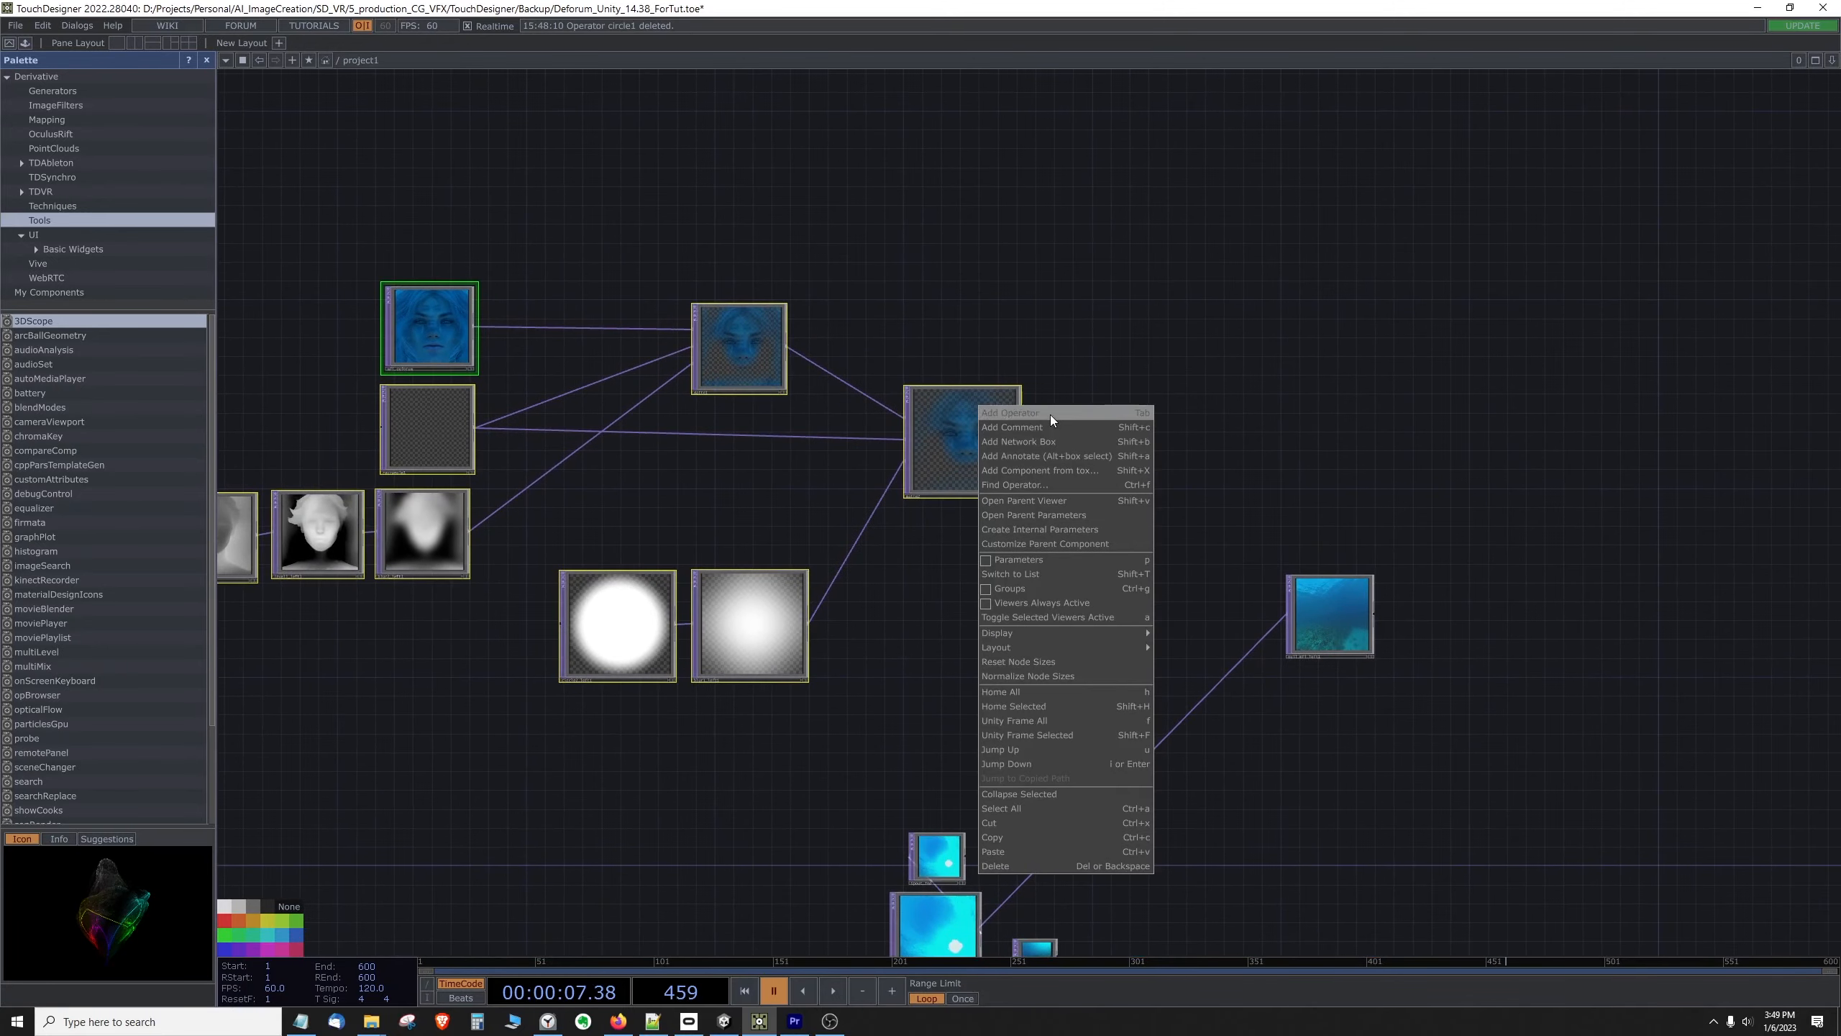
click(1050, 413)
text(matte)
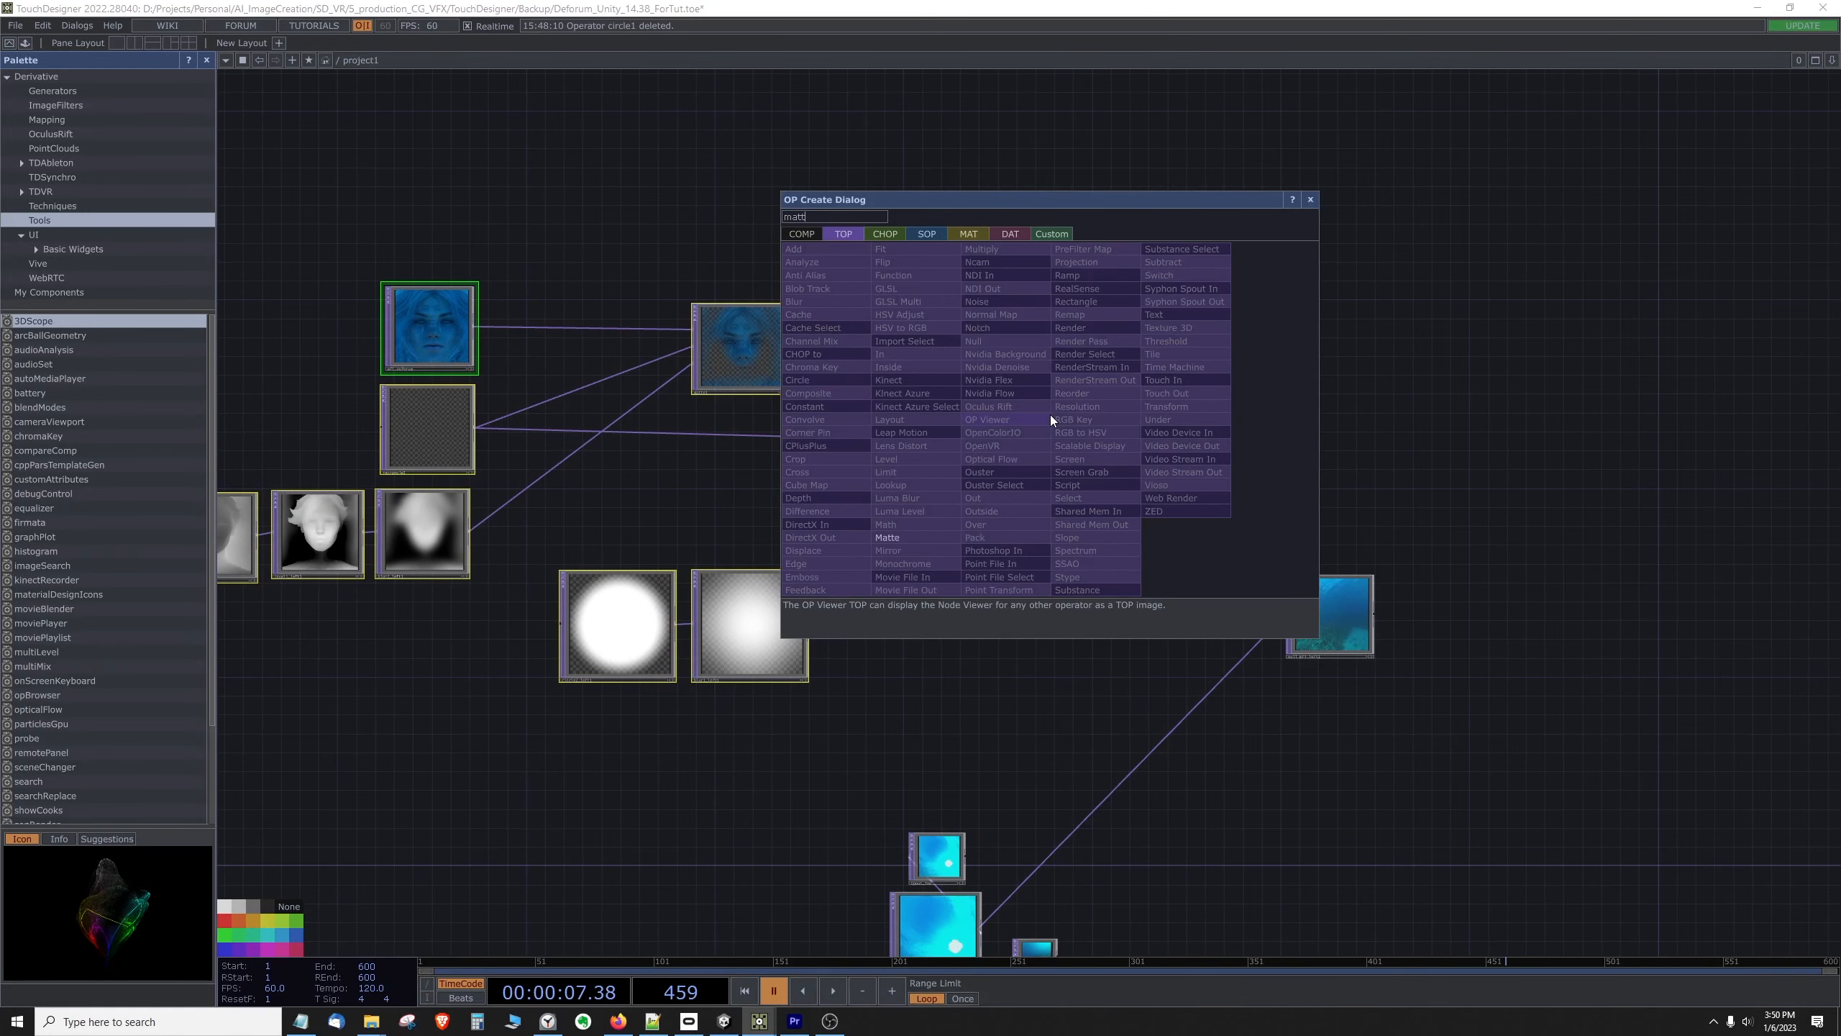
click(892, 538)
click(1160, 355)
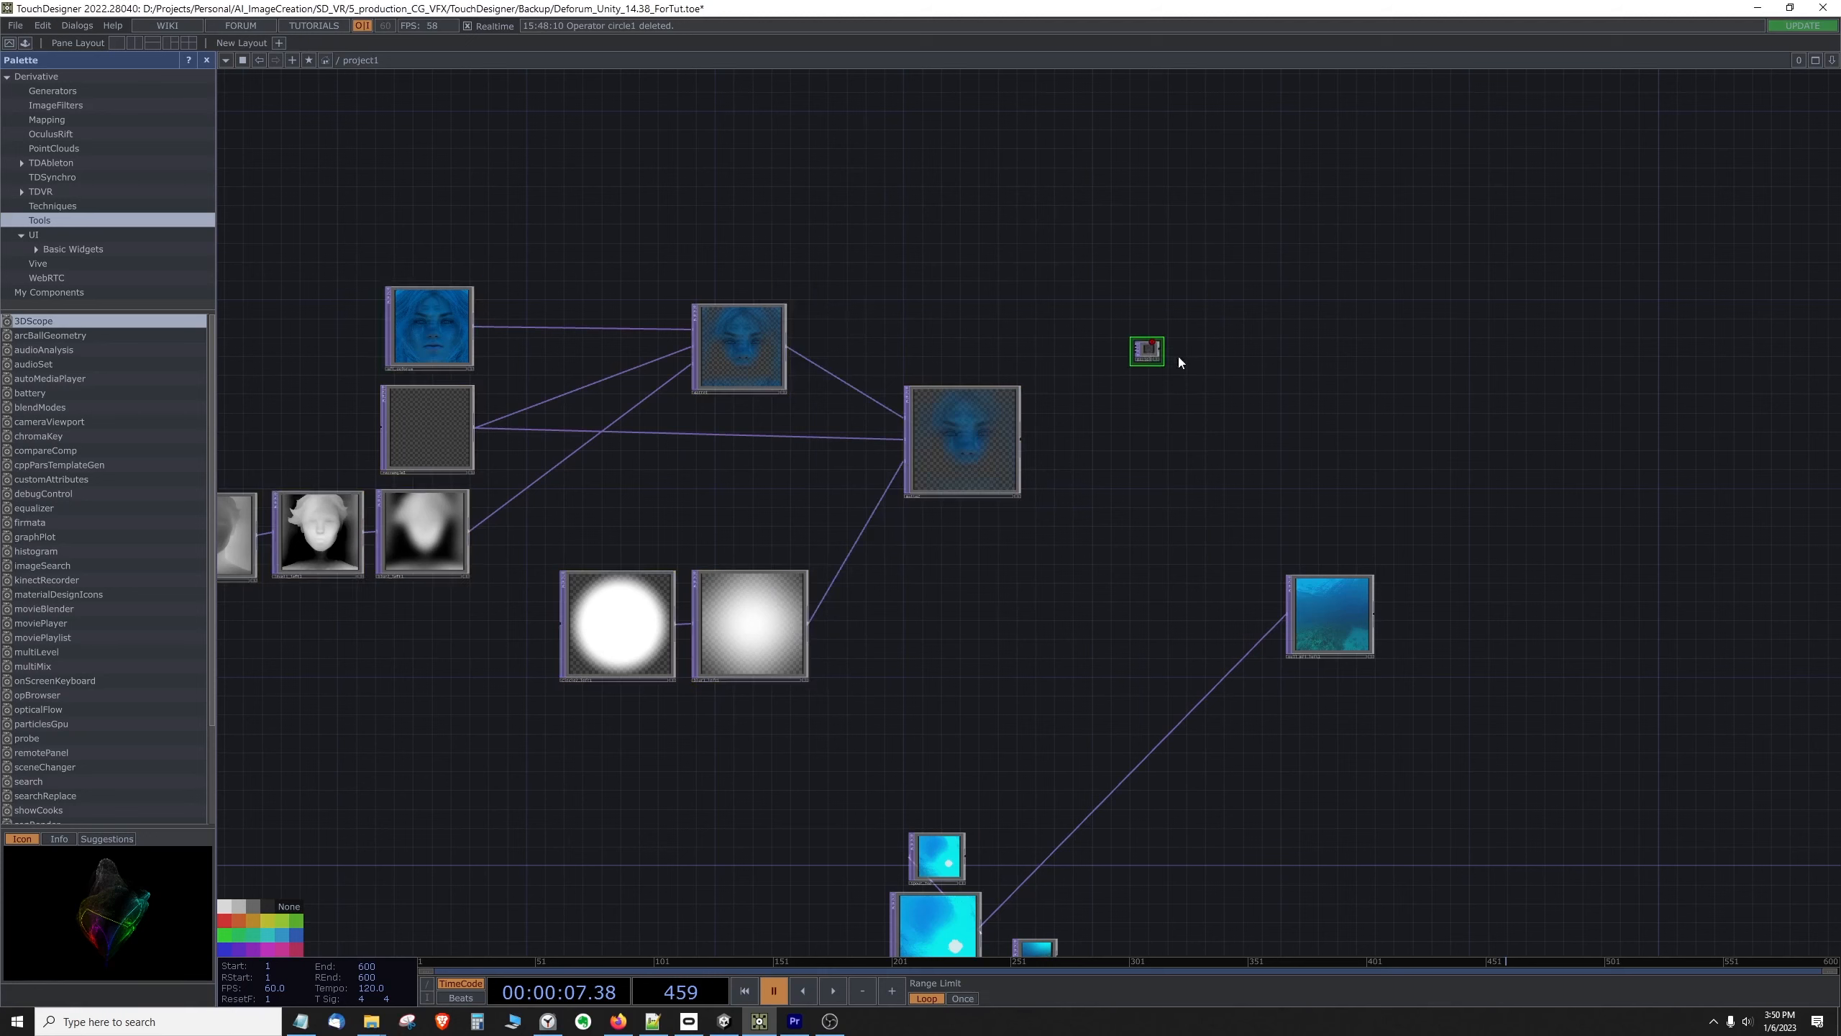
drag(1165, 339, 1204, 403)
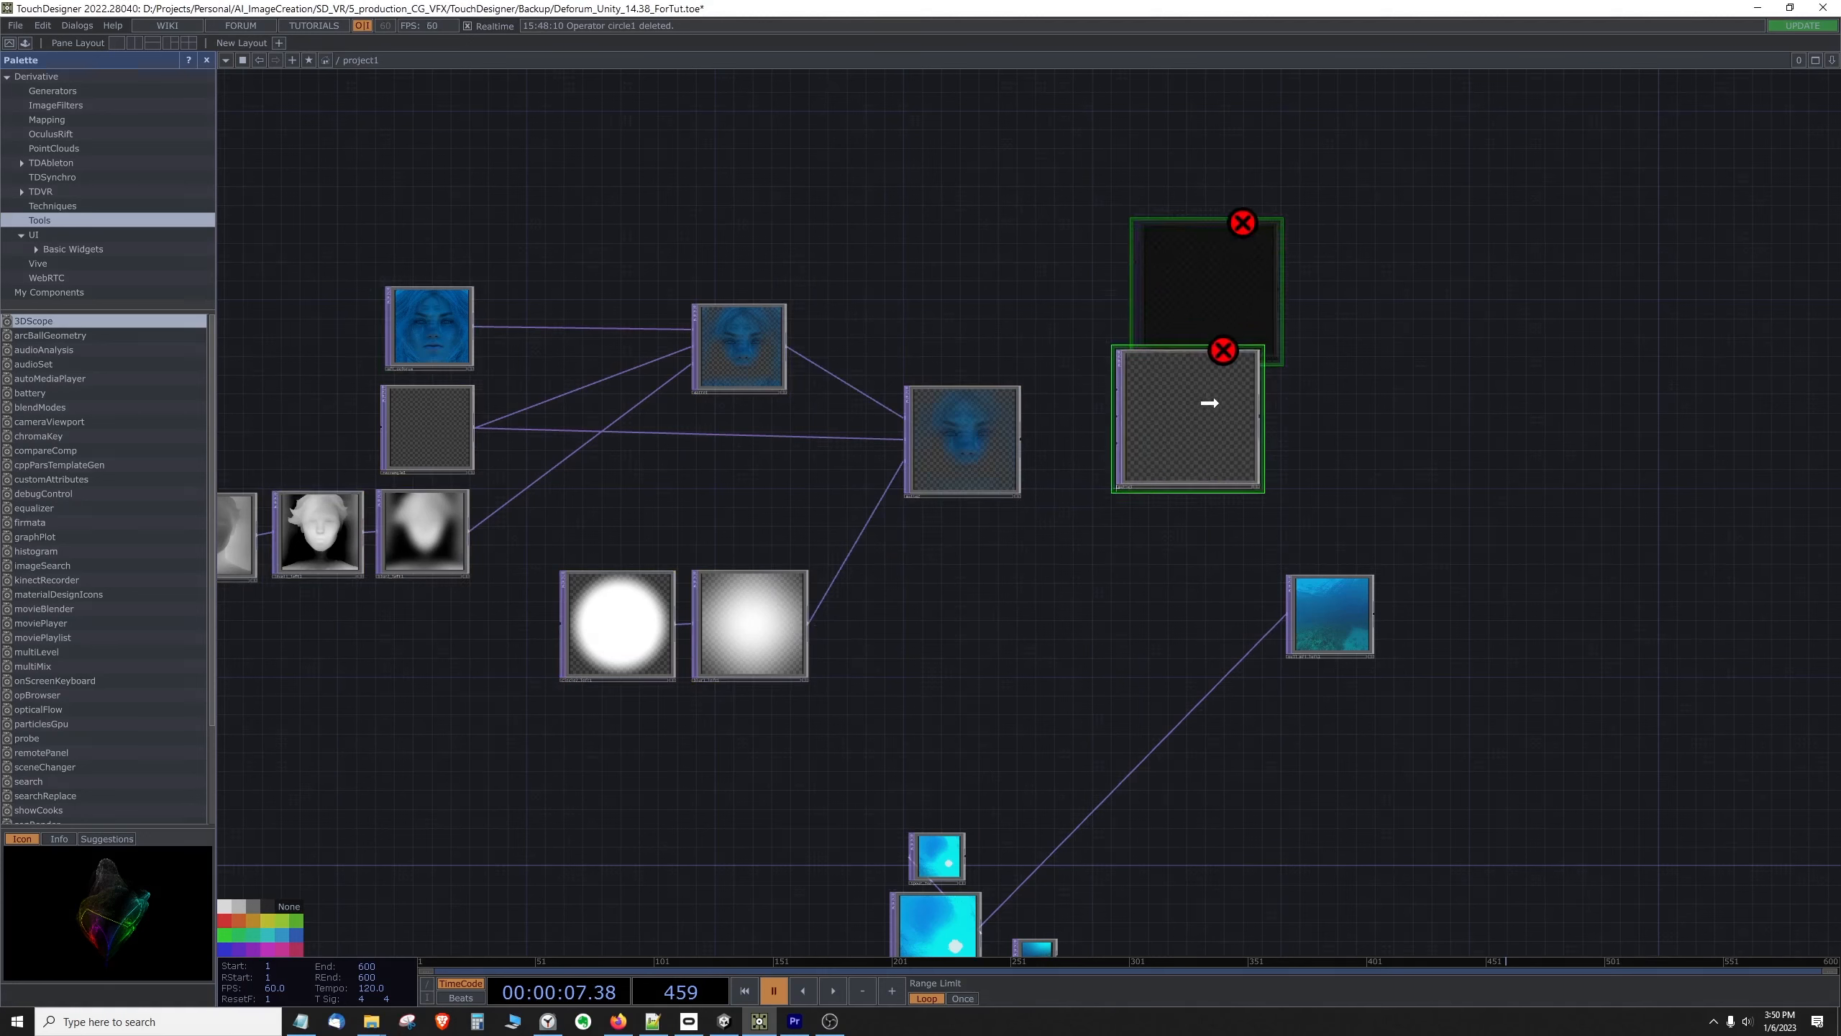
Step: Wire the second Matte into the third Matte's first input and the transparent node into its second input, and reposition both Mattes
drag(1024, 435, 1121, 392)
drag(476, 427, 1116, 417)
drag(965, 429, 976, 331)
drag(1194, 412, 1192, 470)
drag(971, 382, 985, 412)
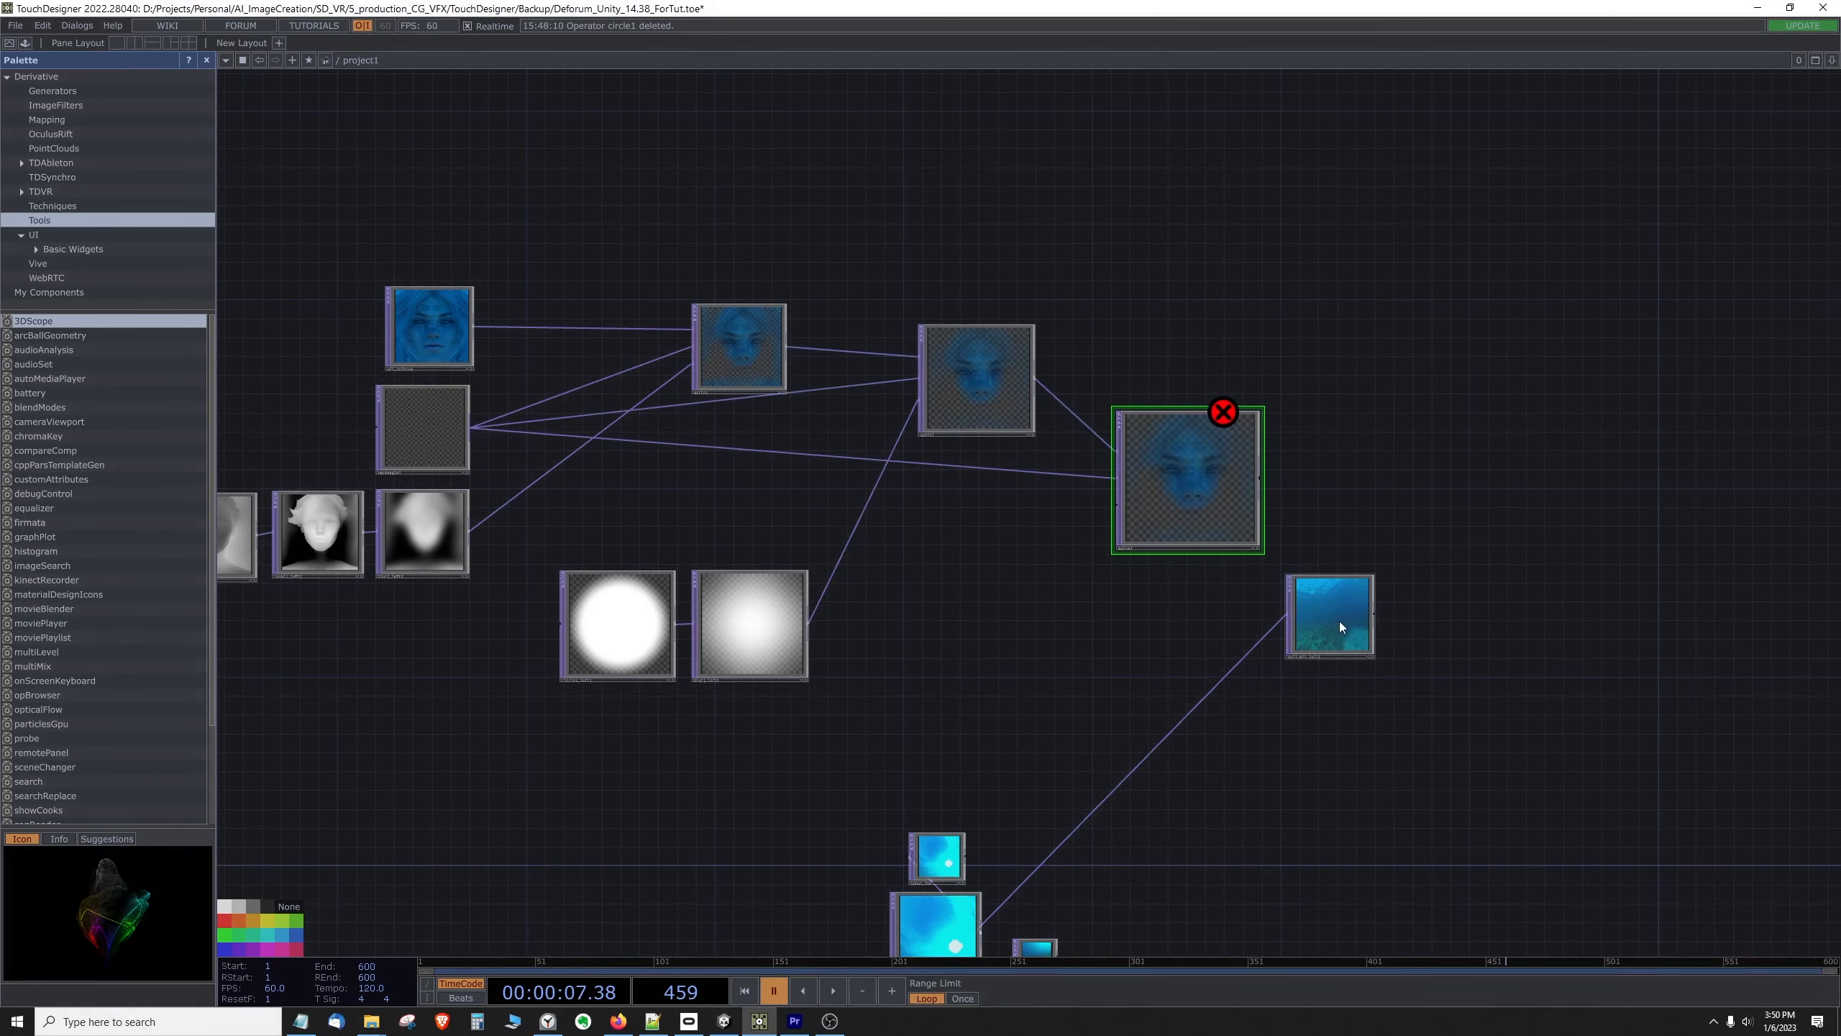
Step: Move the left-face underwater image node farther from the matte chain and fine-tune the placement of the second and third Mattes
drag(1342, 628, 1582, 737)
drag(1167, 473, 1181, 482)
drag(991, 386, 990, 414)
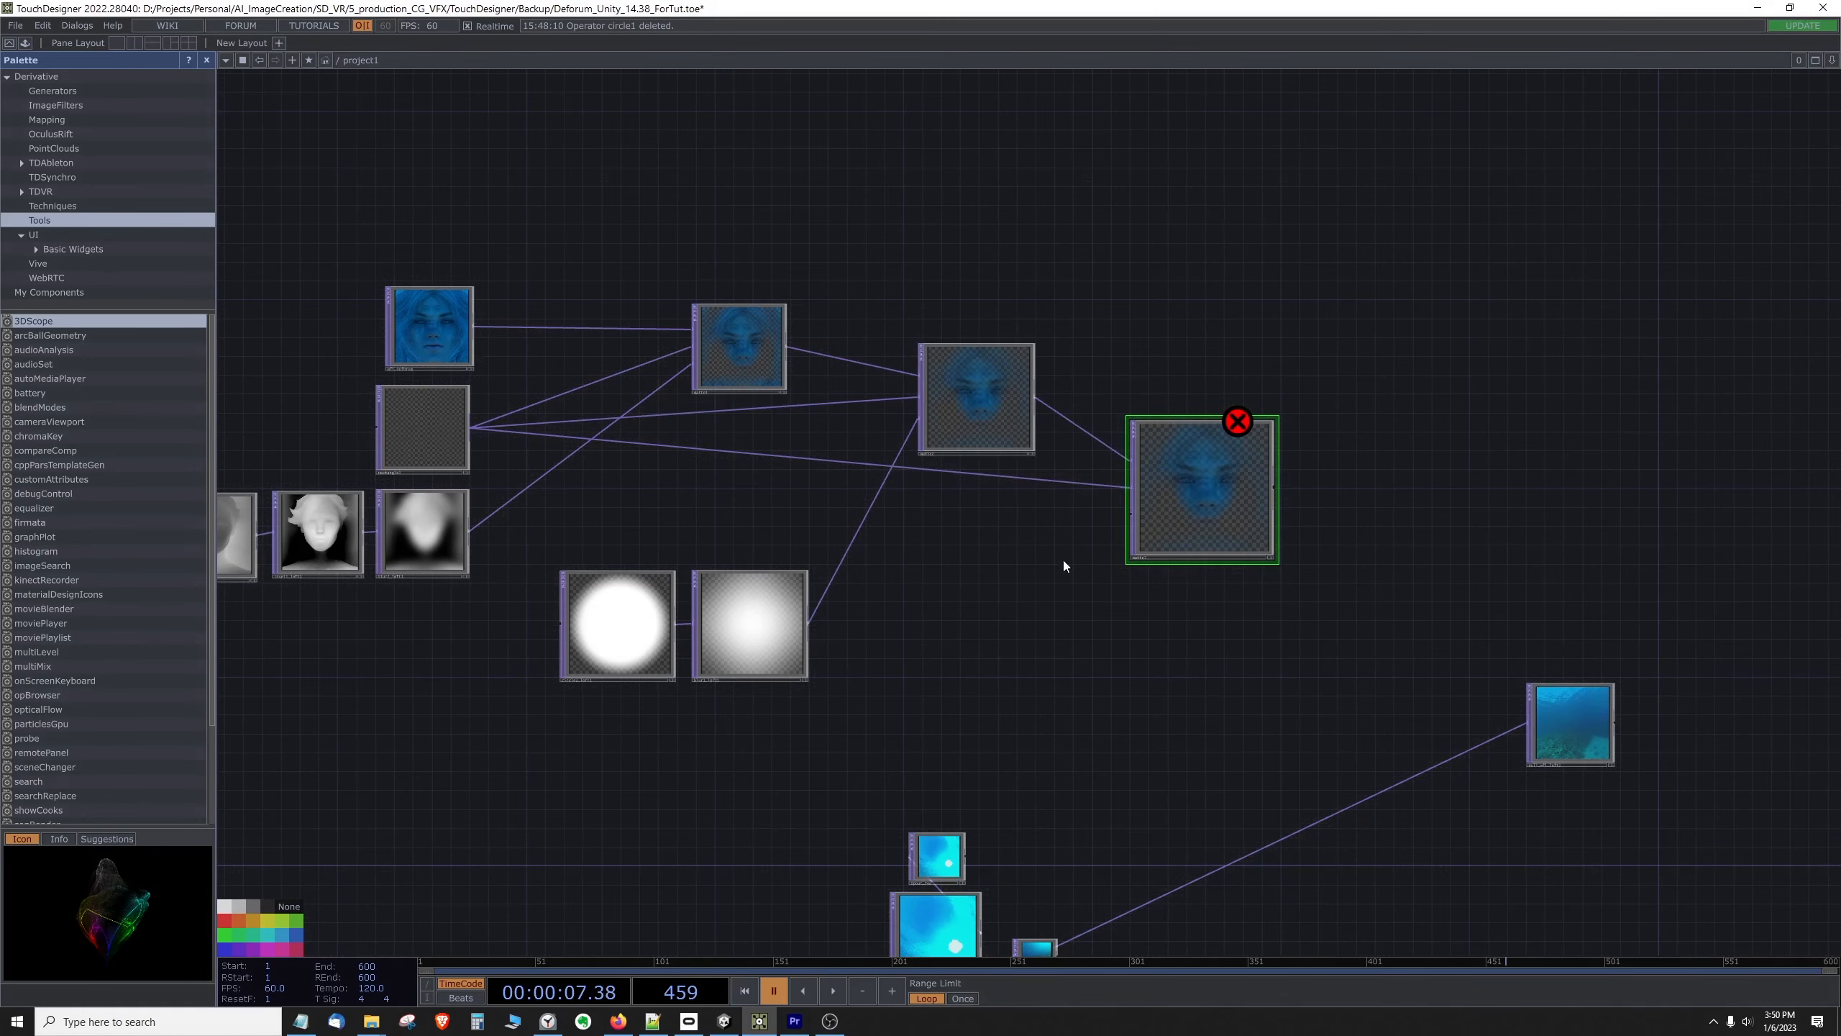
Step: Copy the single soft-edged circle that feeds the last Matte in the finished matte network
drag(1391, 505, 901, 456)
scroll(1029, 533, down, 5)
drag(1389, 539, 508, 526)
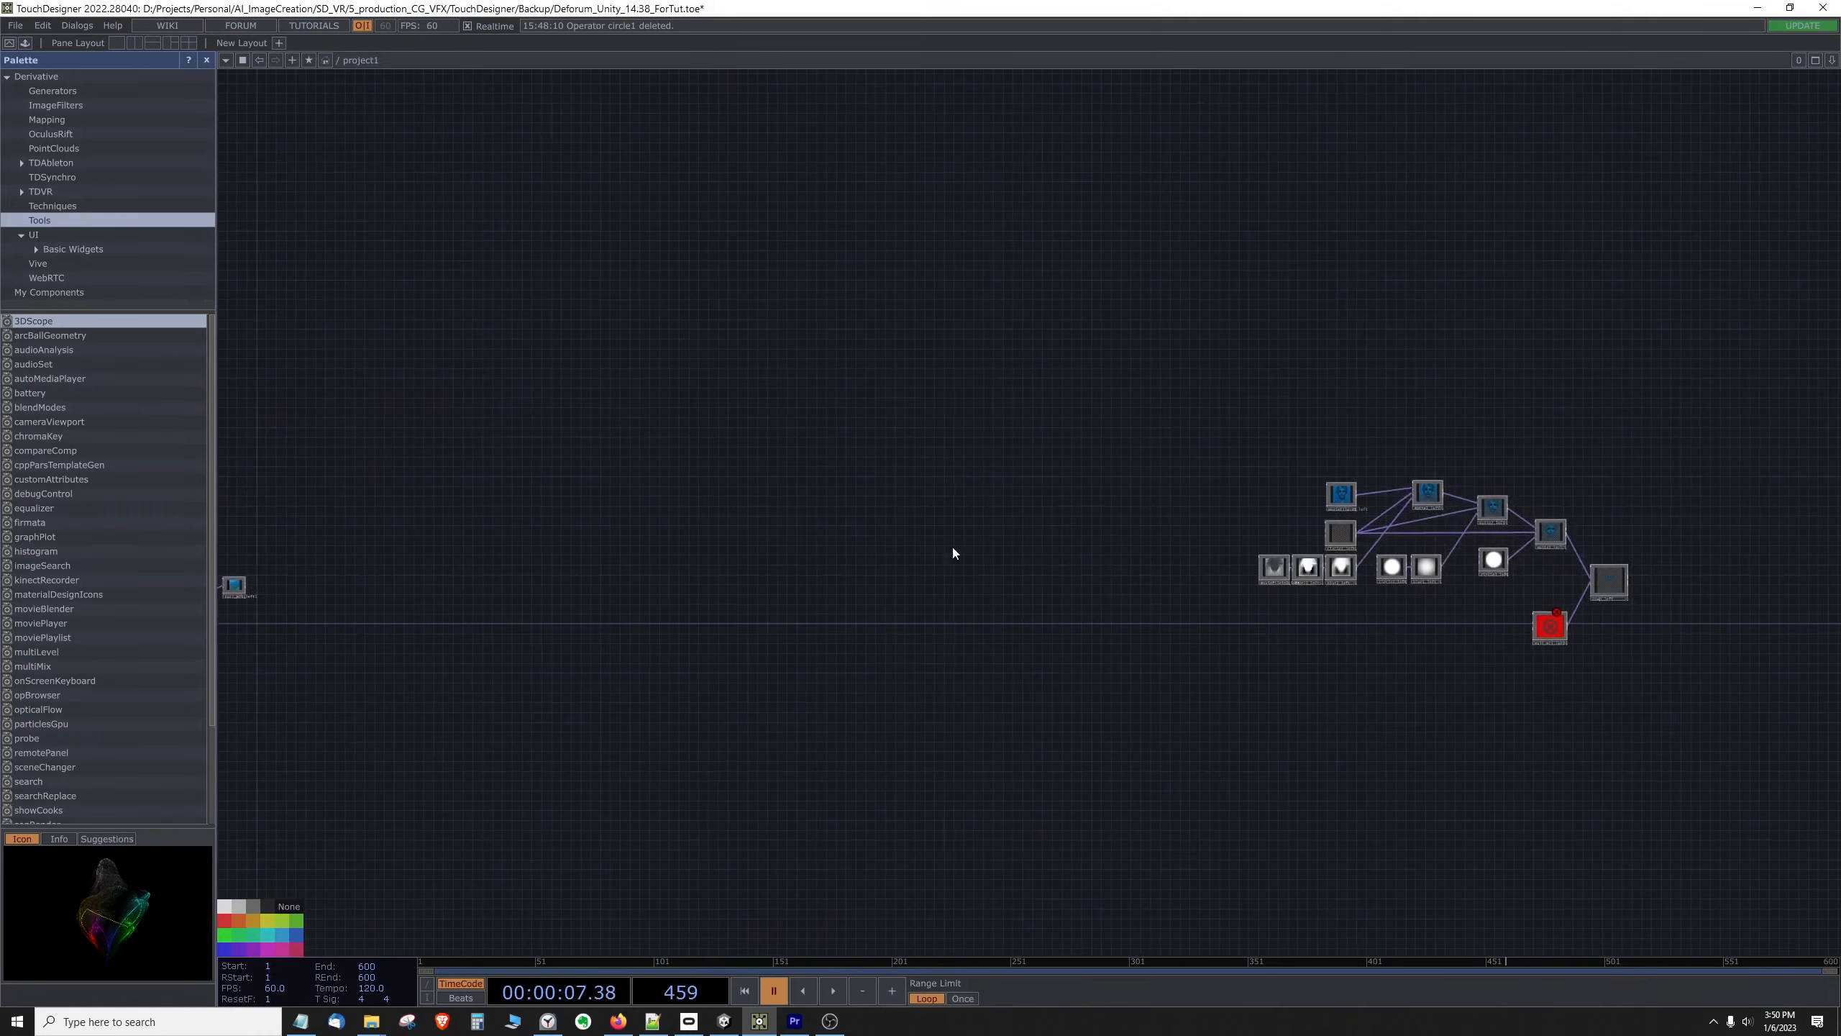
scroll(1336, 615, up, 10)
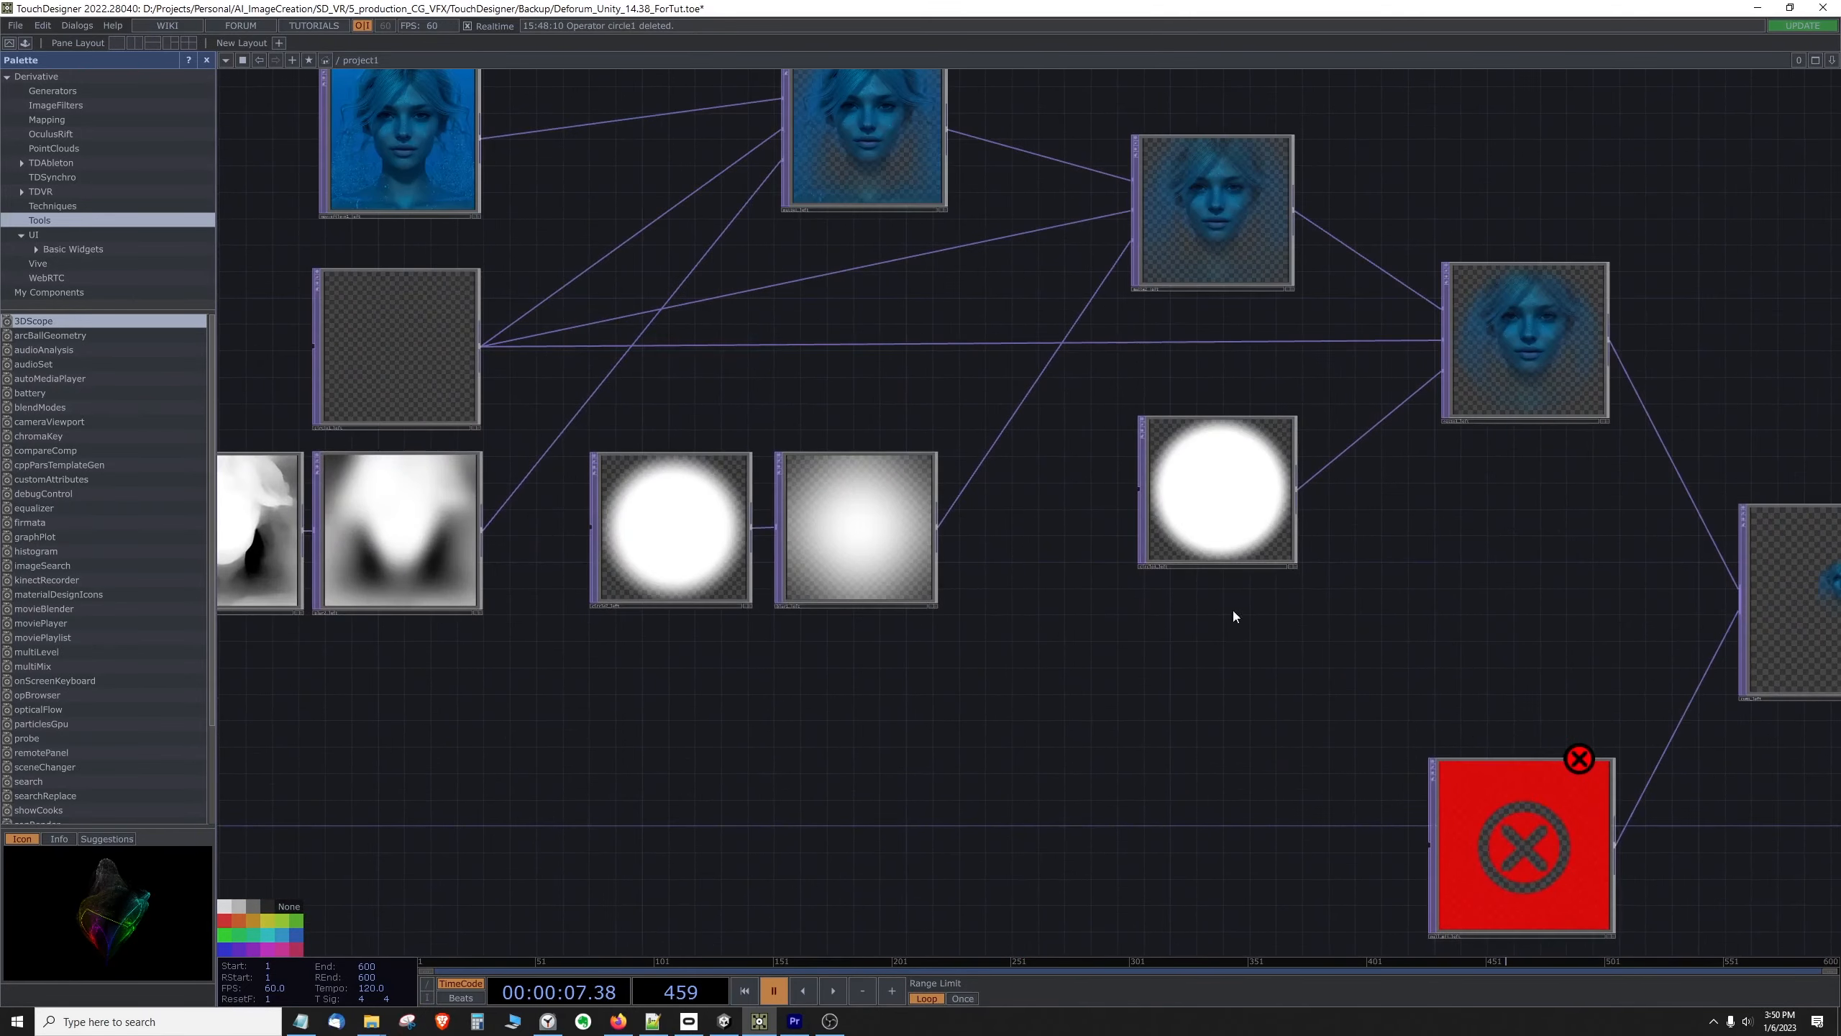
drag(1381, 572, 1363, 570)
click(1230, 508)
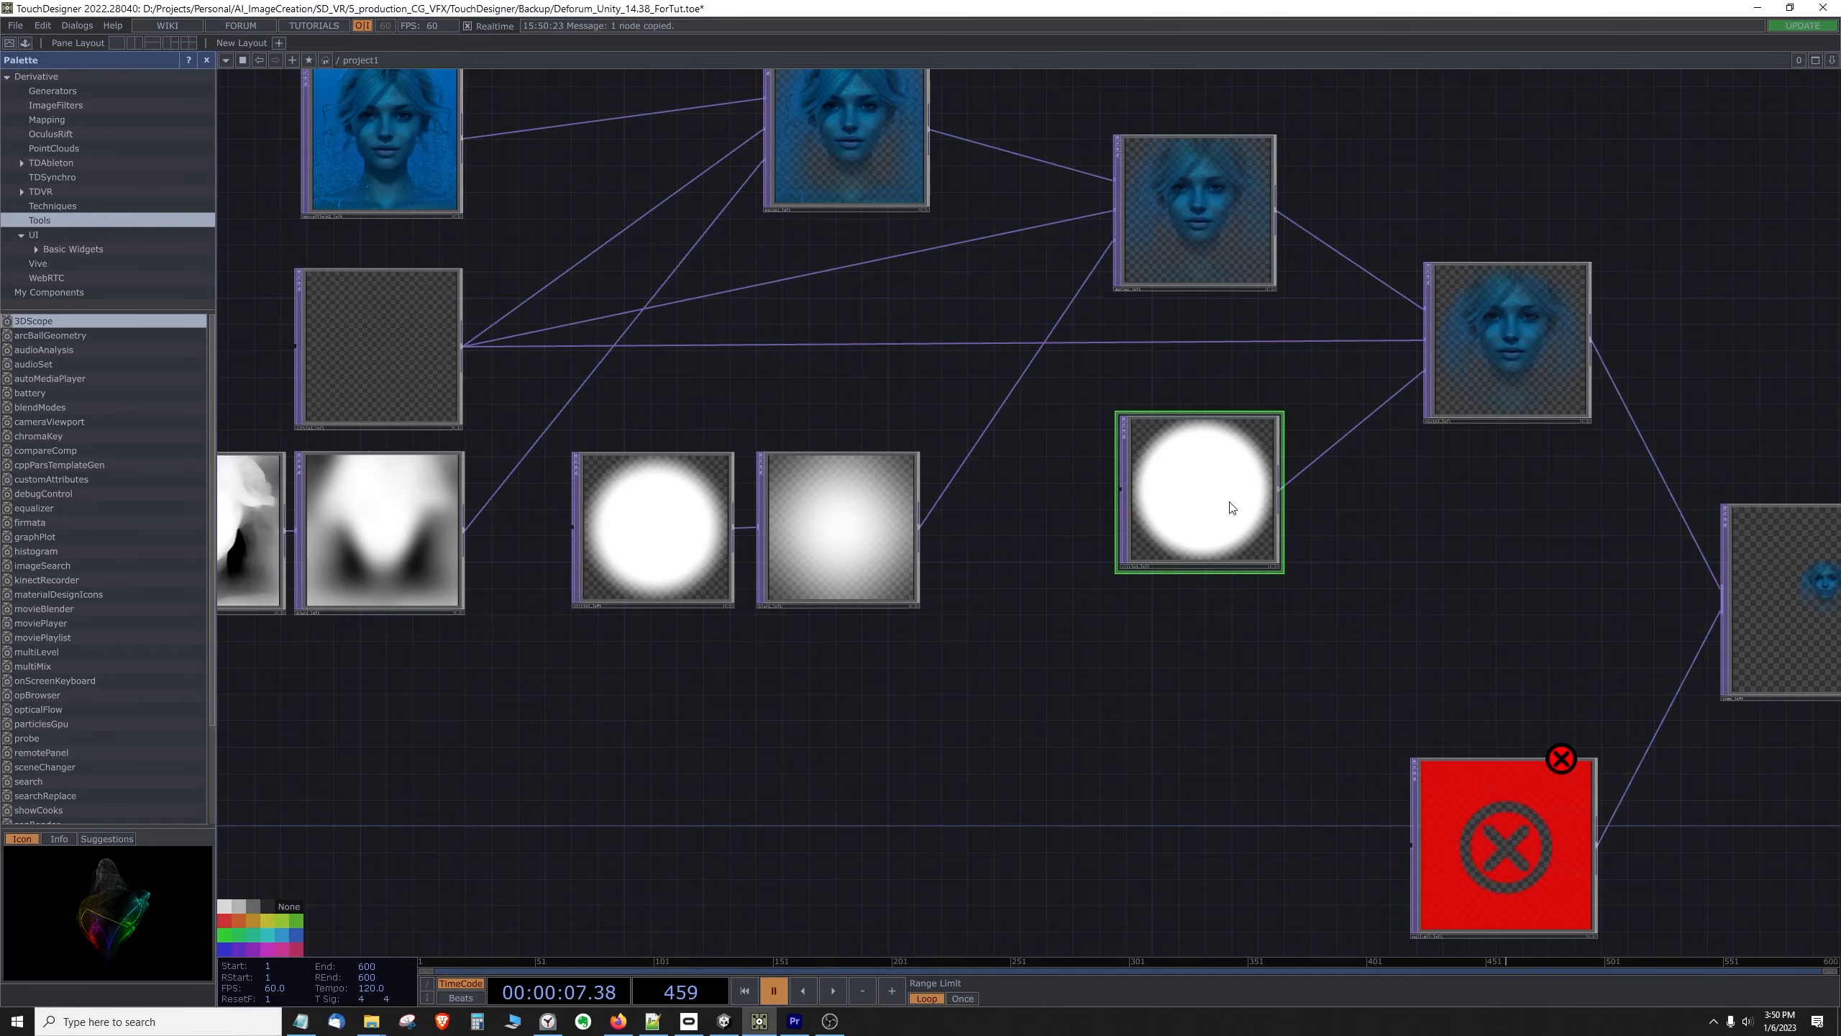
Step: Paste the copied circle below the new network's second Matte and wire it into the third Matte's third input
scroll(1000, 709, down, 6)
drag(420, 783, 1153, 701)
drag(311, 750, 809, 669)
drag(358, 719, 1271, 728)
key(ctrl+v)
drag(982, 478, 1085, 330)
scroll(954, 510, up, 5)
scroll(902, 453, up, 5)
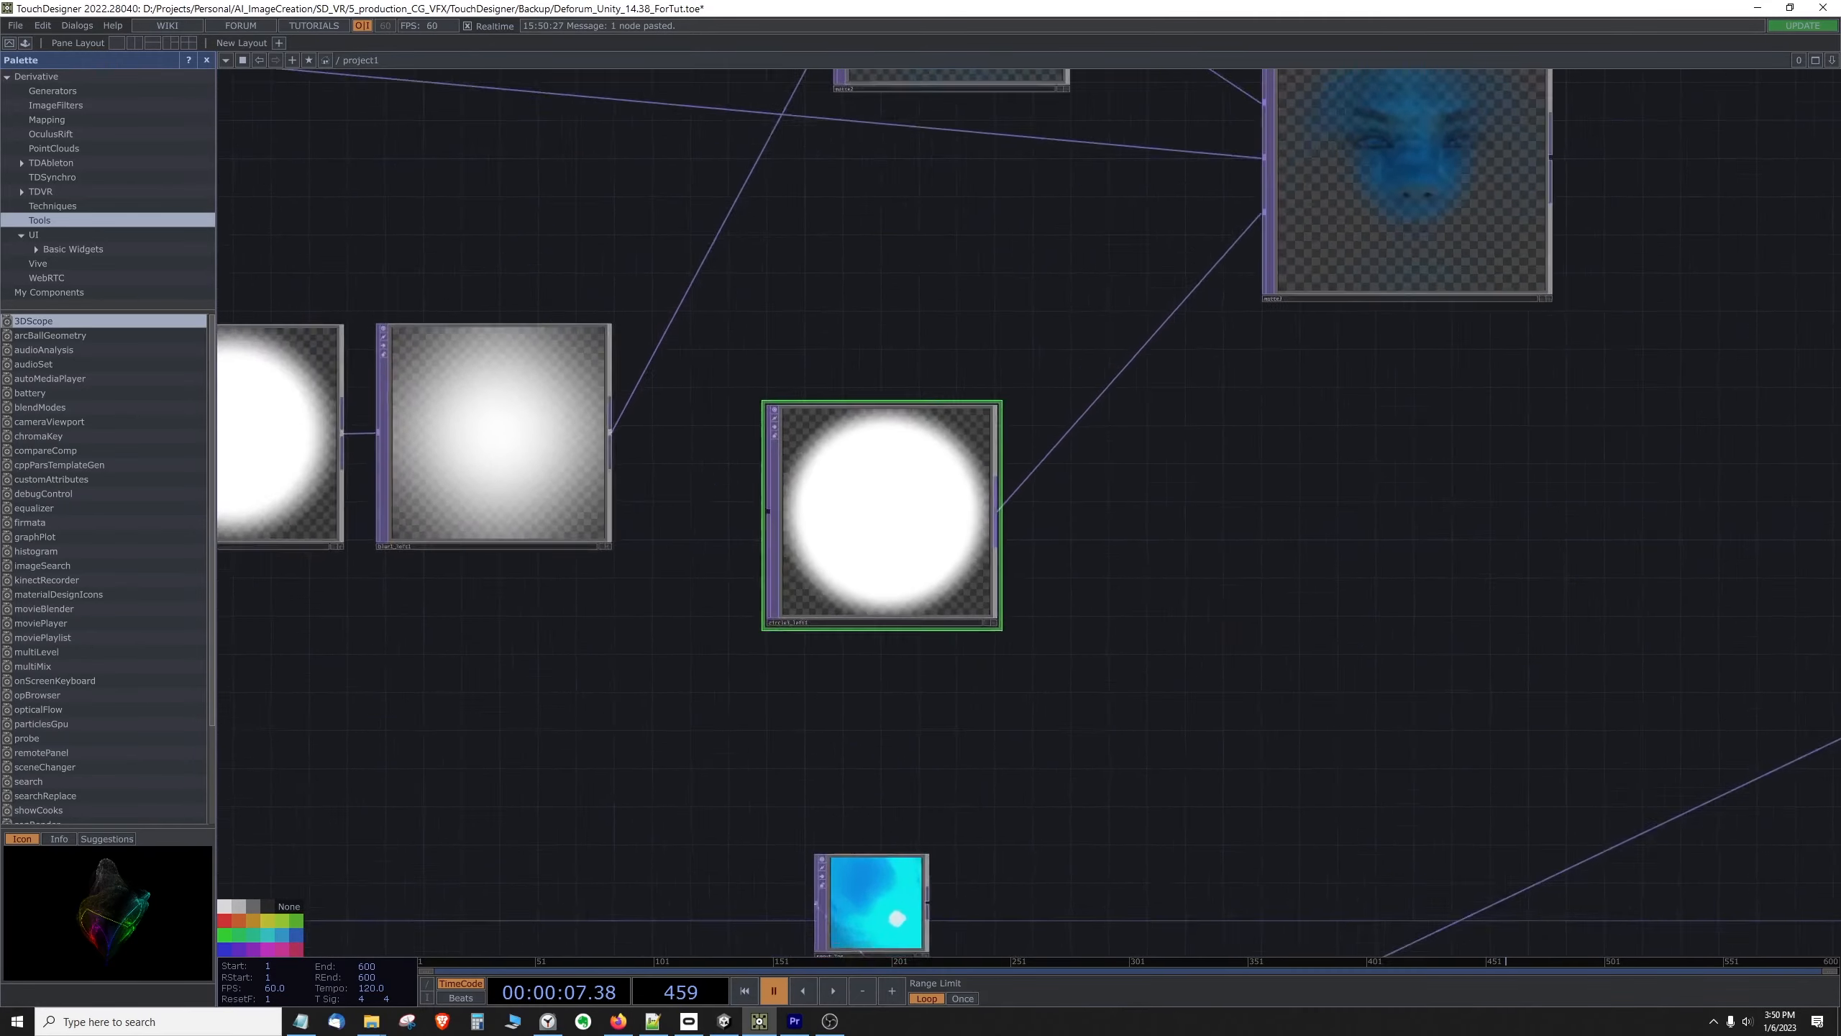
scroll(900, 456, down, 5)
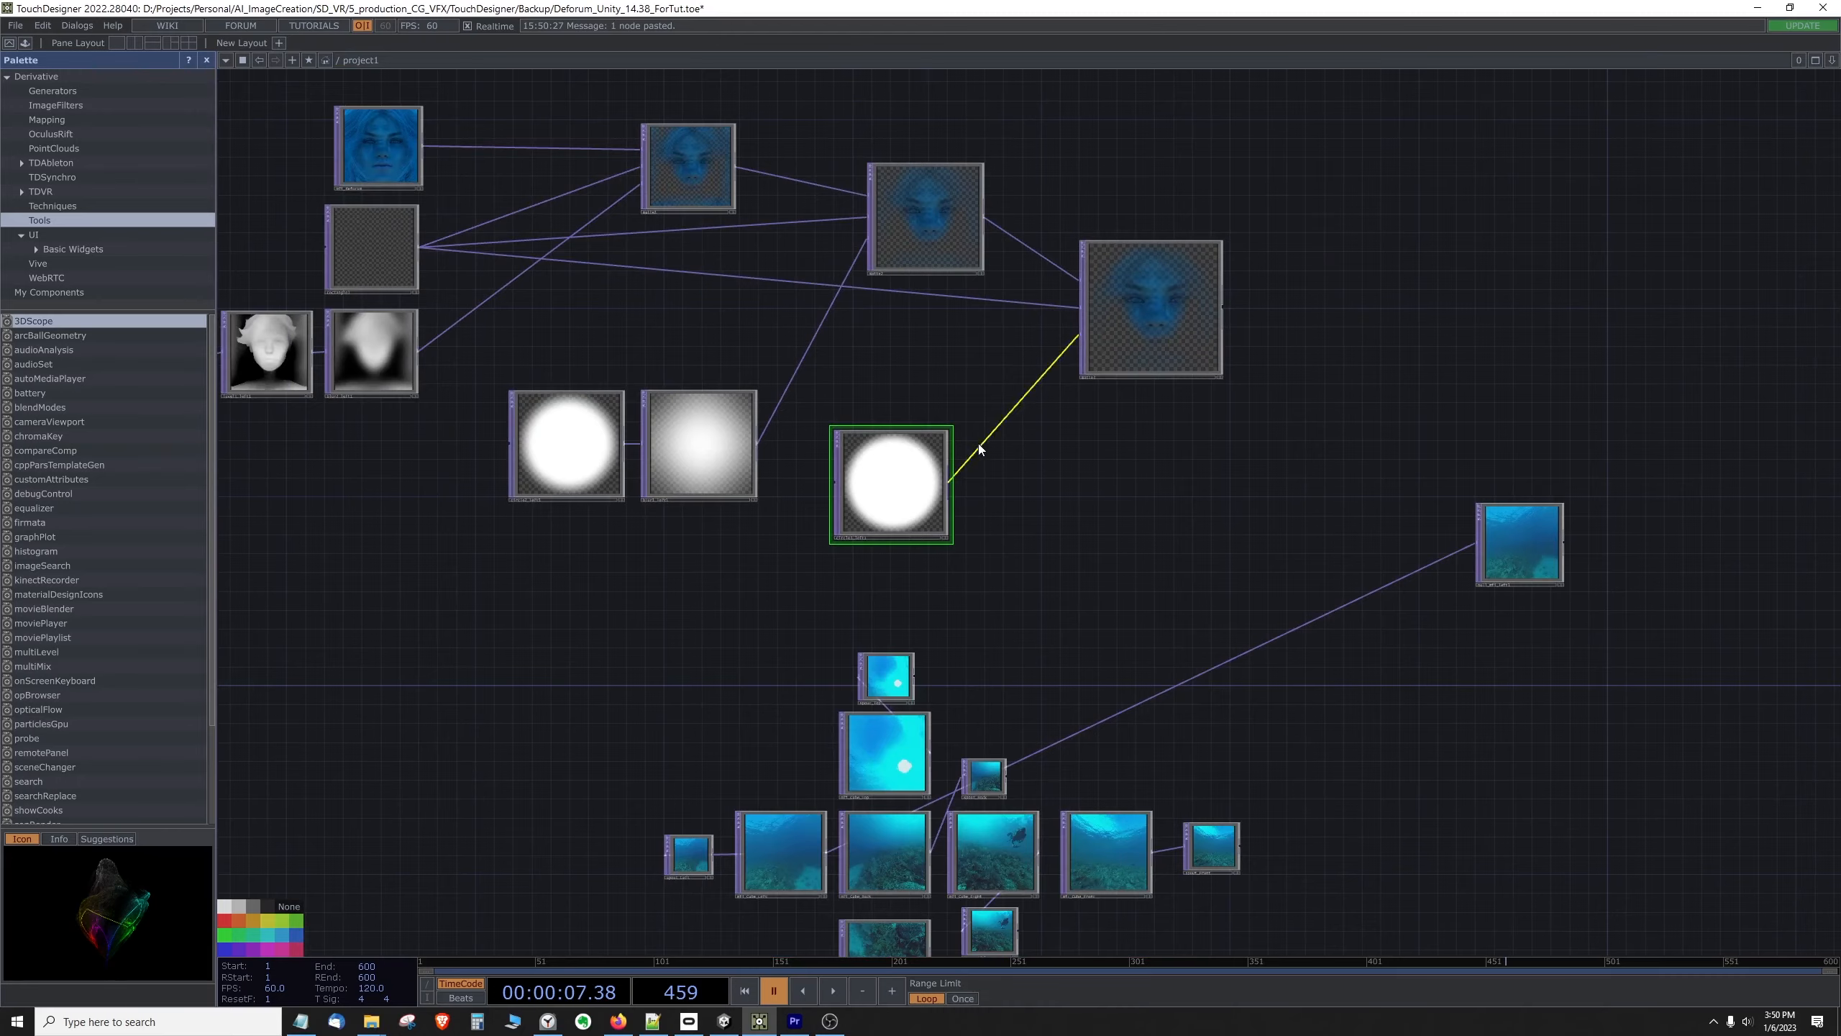
Step: Open the pasted circle's parameters in an enlarged window to inspect its radius and softness settings
scroll(913, 514, up, 4)
right_click(907, 418)
click(932, 426)
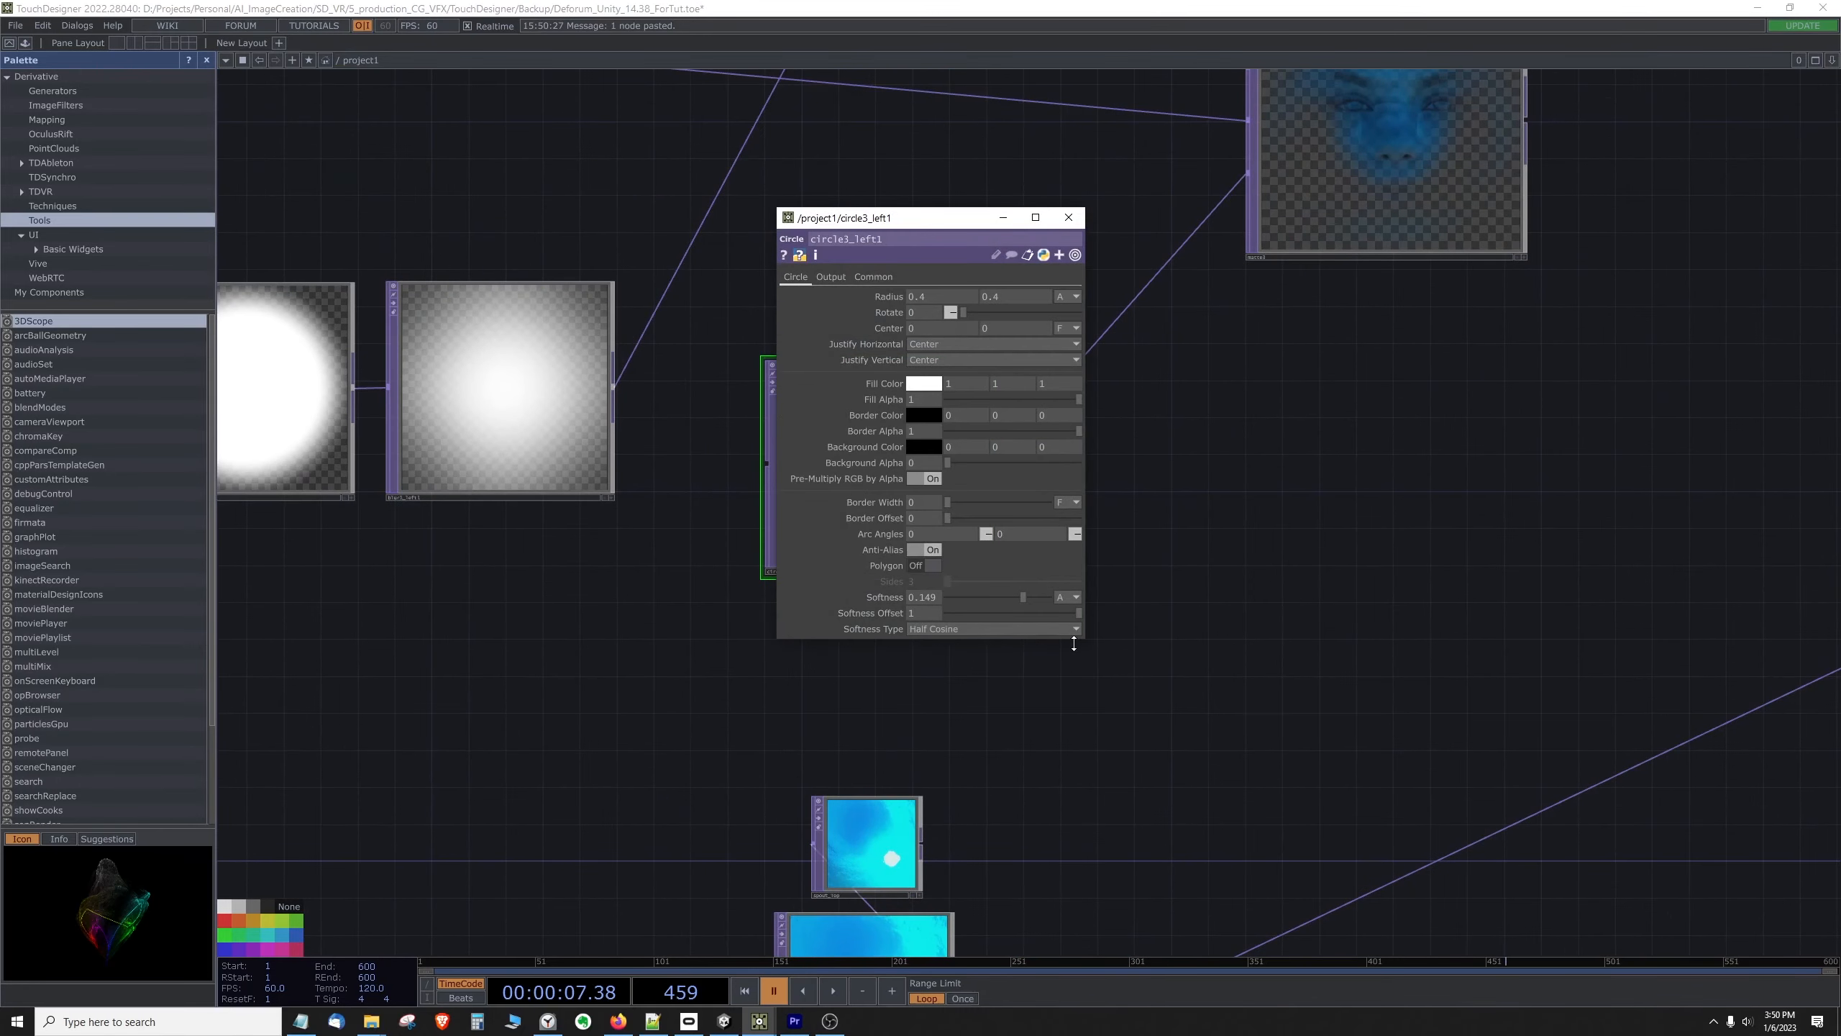
drag(1076, 638, 1073, 732)
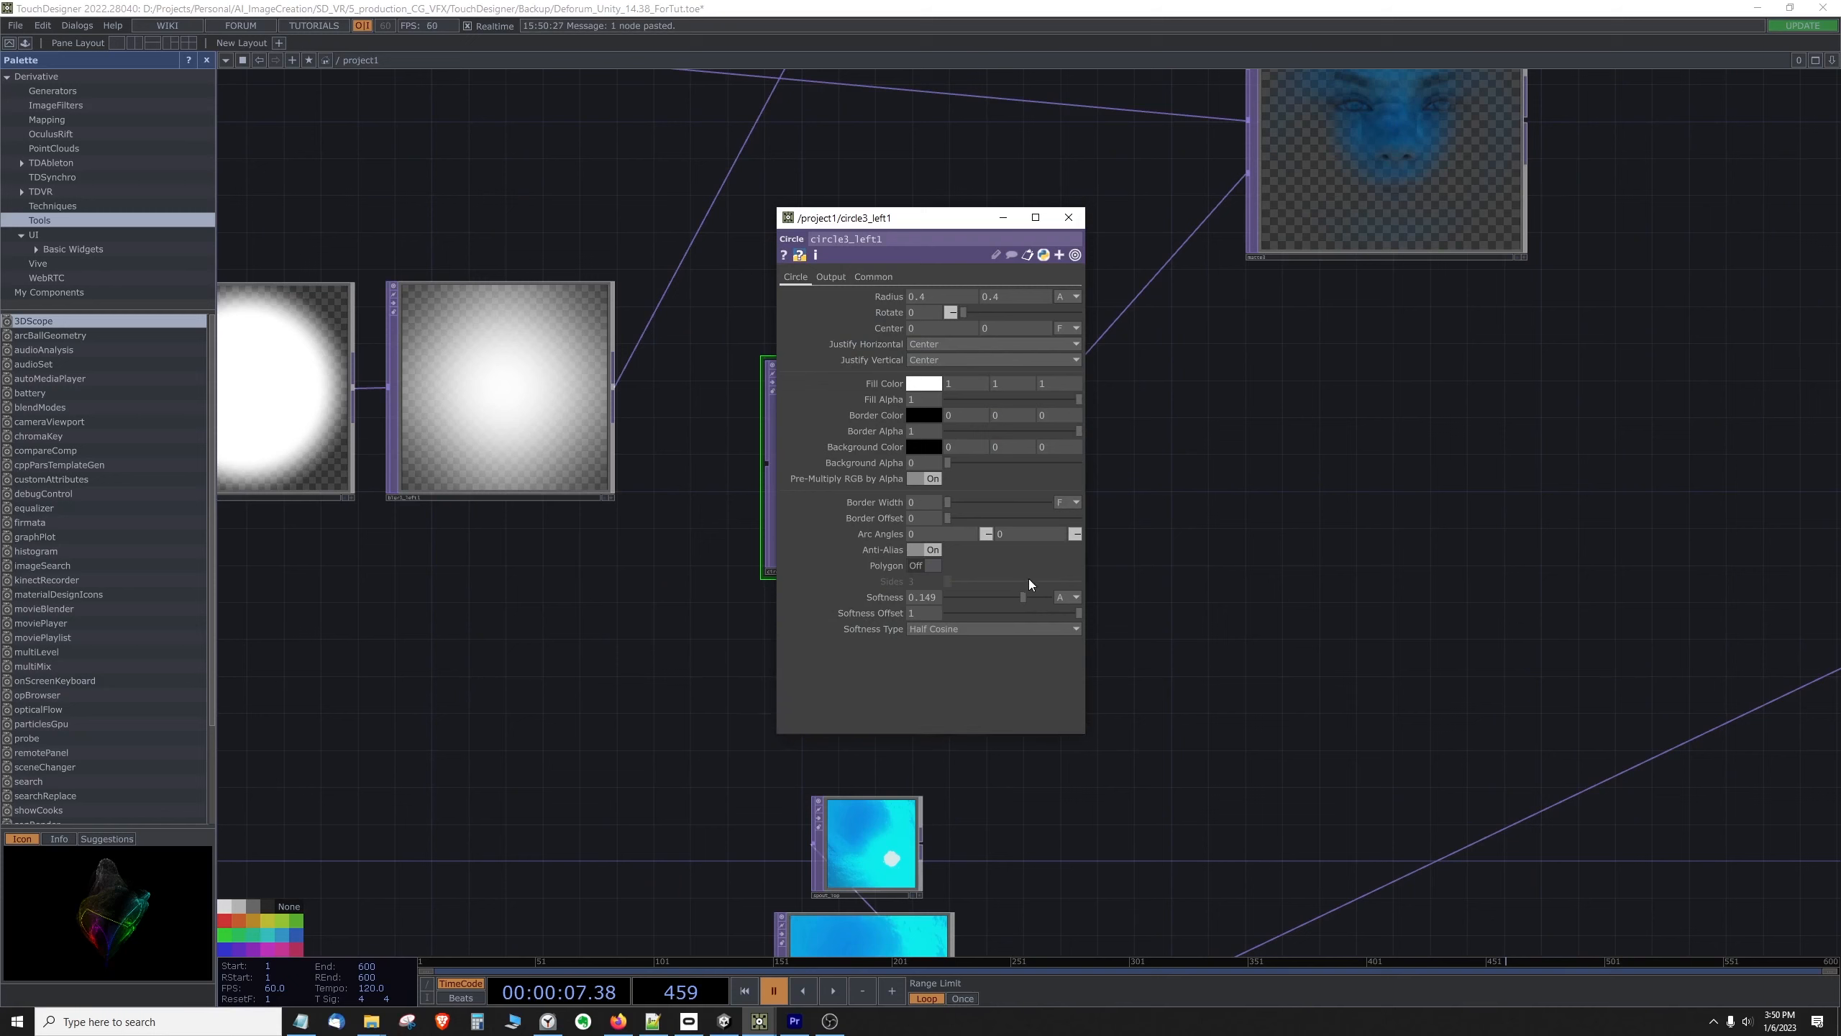
Step: Close the circle's parameters and examine the third Matte's masked face output and its place in the network
click(1069, 218)
drag(1213, 429, 1019, 698)
scroll(1010, 651, down, 2)
drag(799, 682, 808, 630)
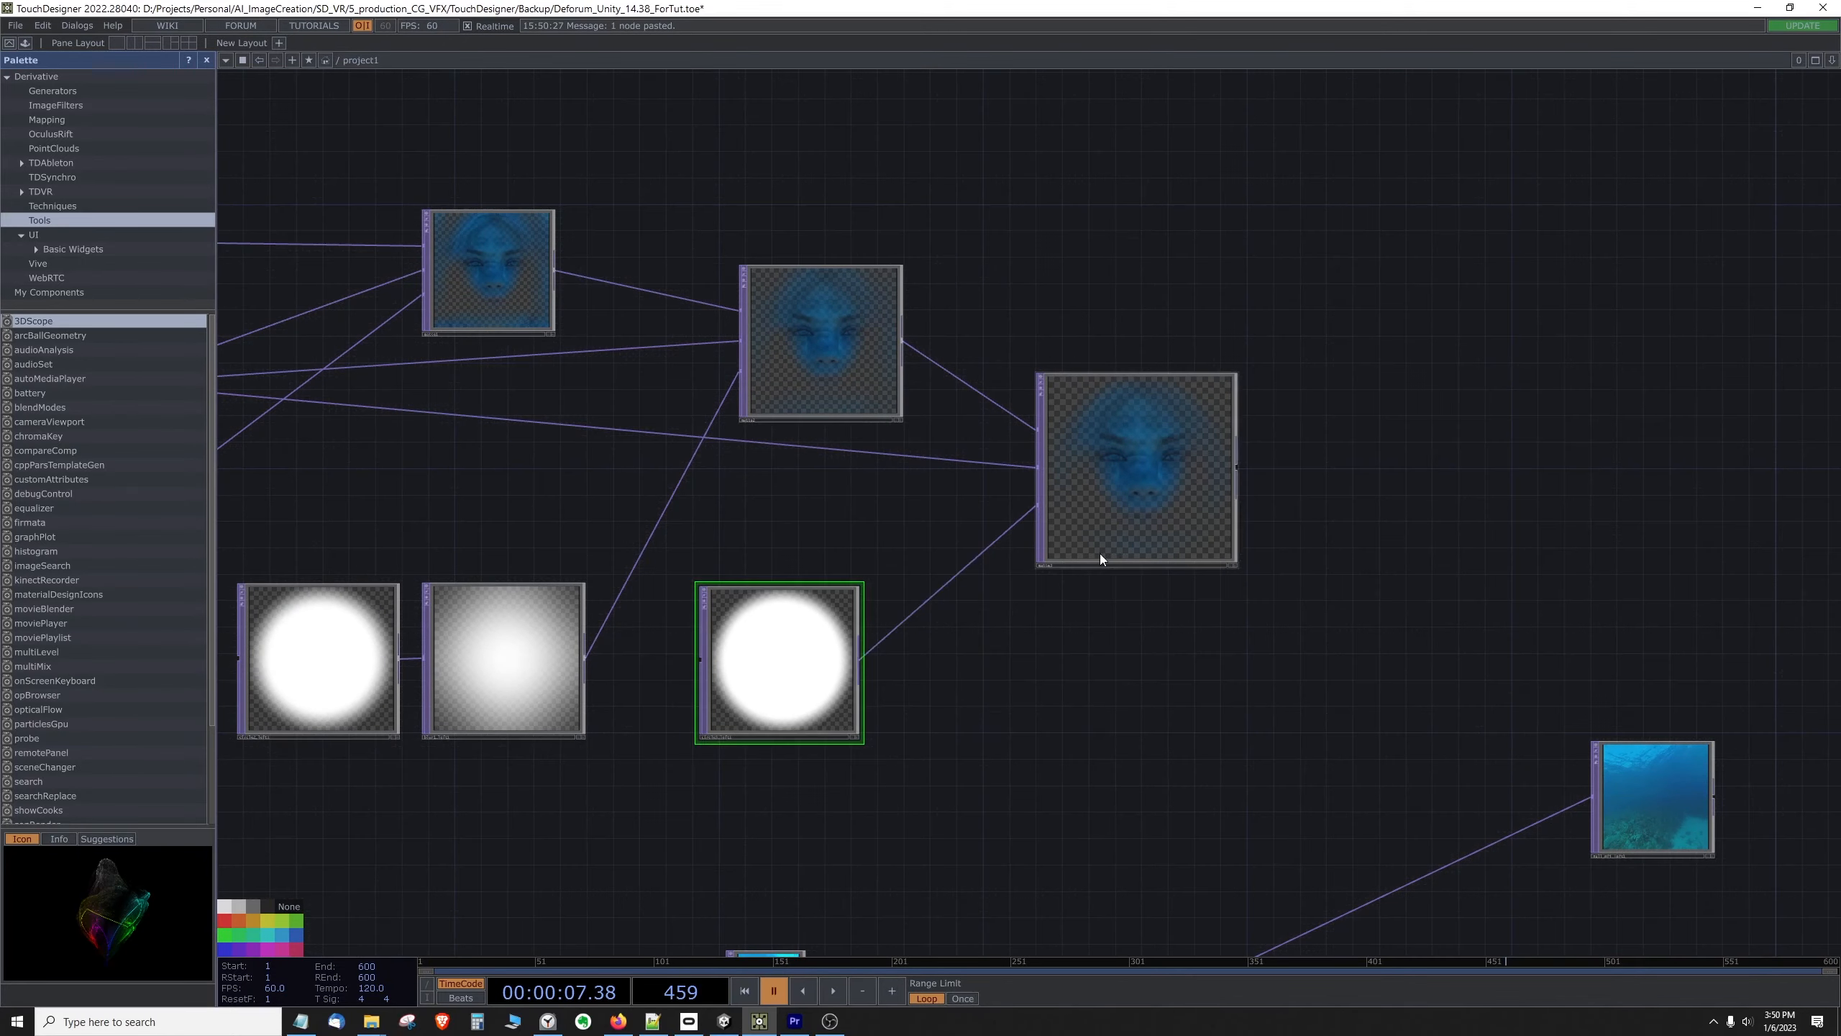
drag(1061, 622, 954, 675)
scroll(1058, 433, up, 3)
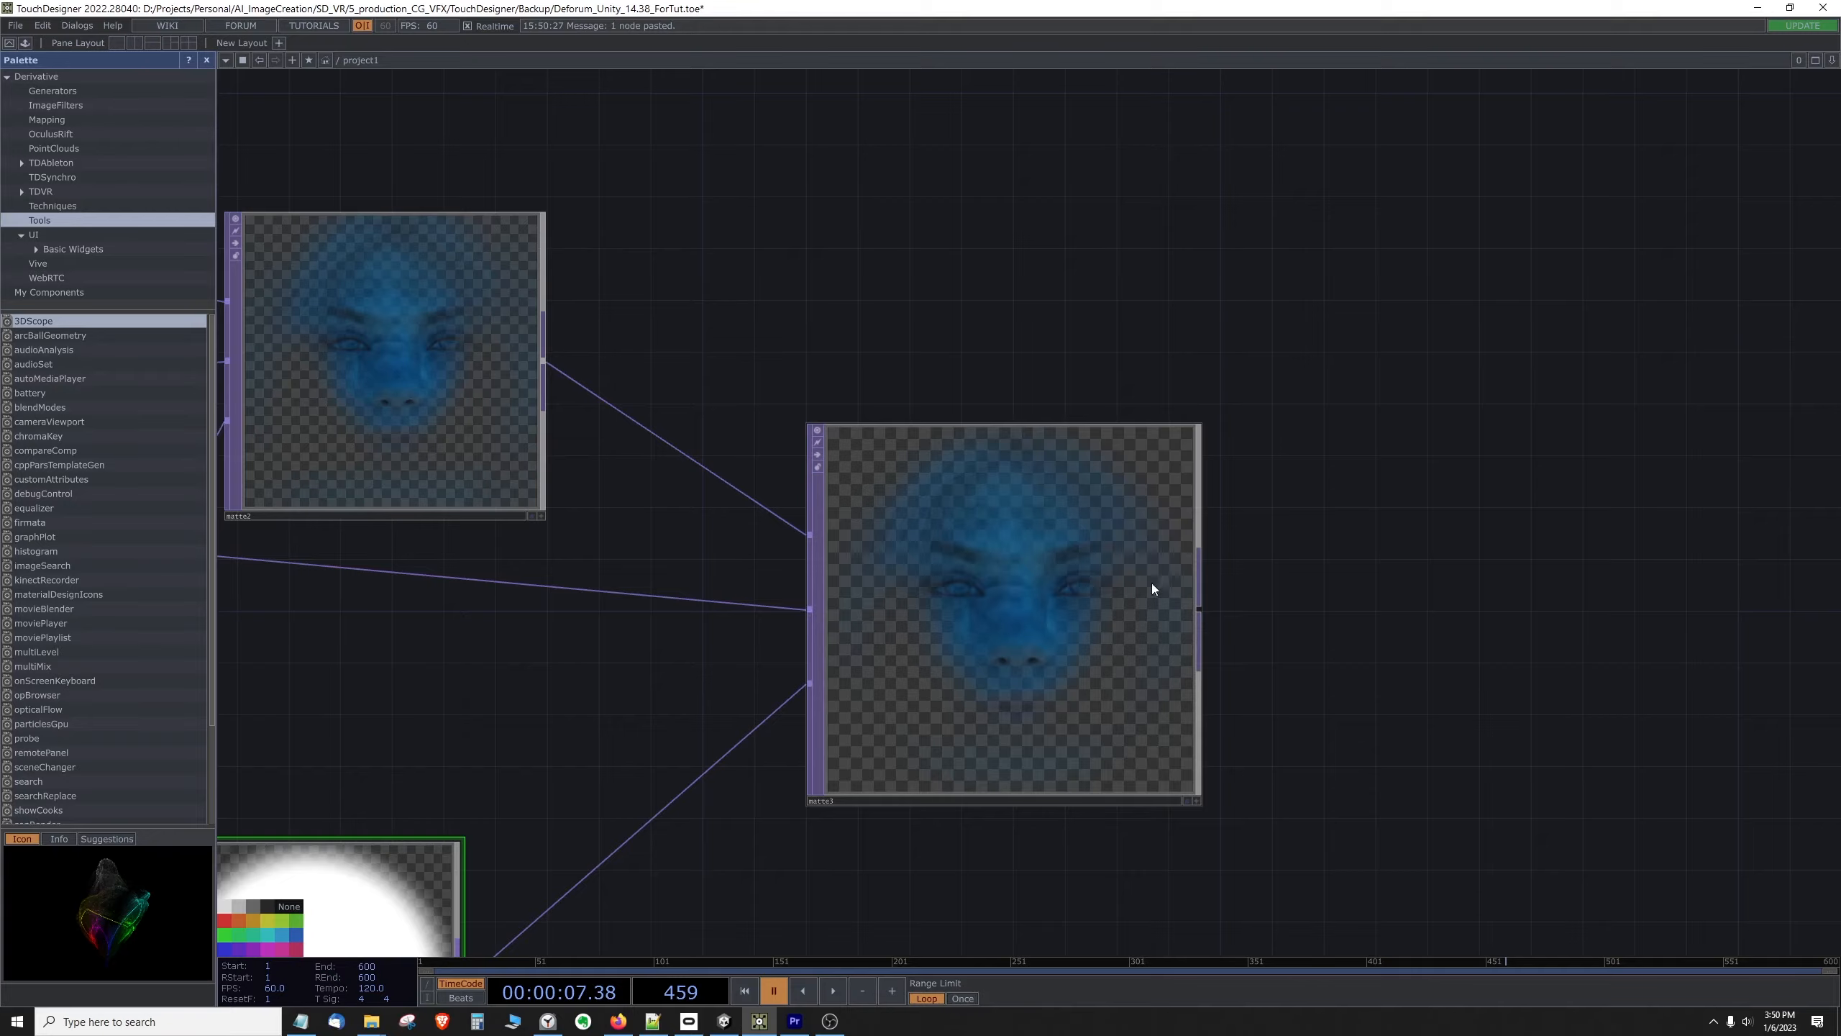
scroll(1153, 587, down, 5)
drag(941, 777, 929, 629)
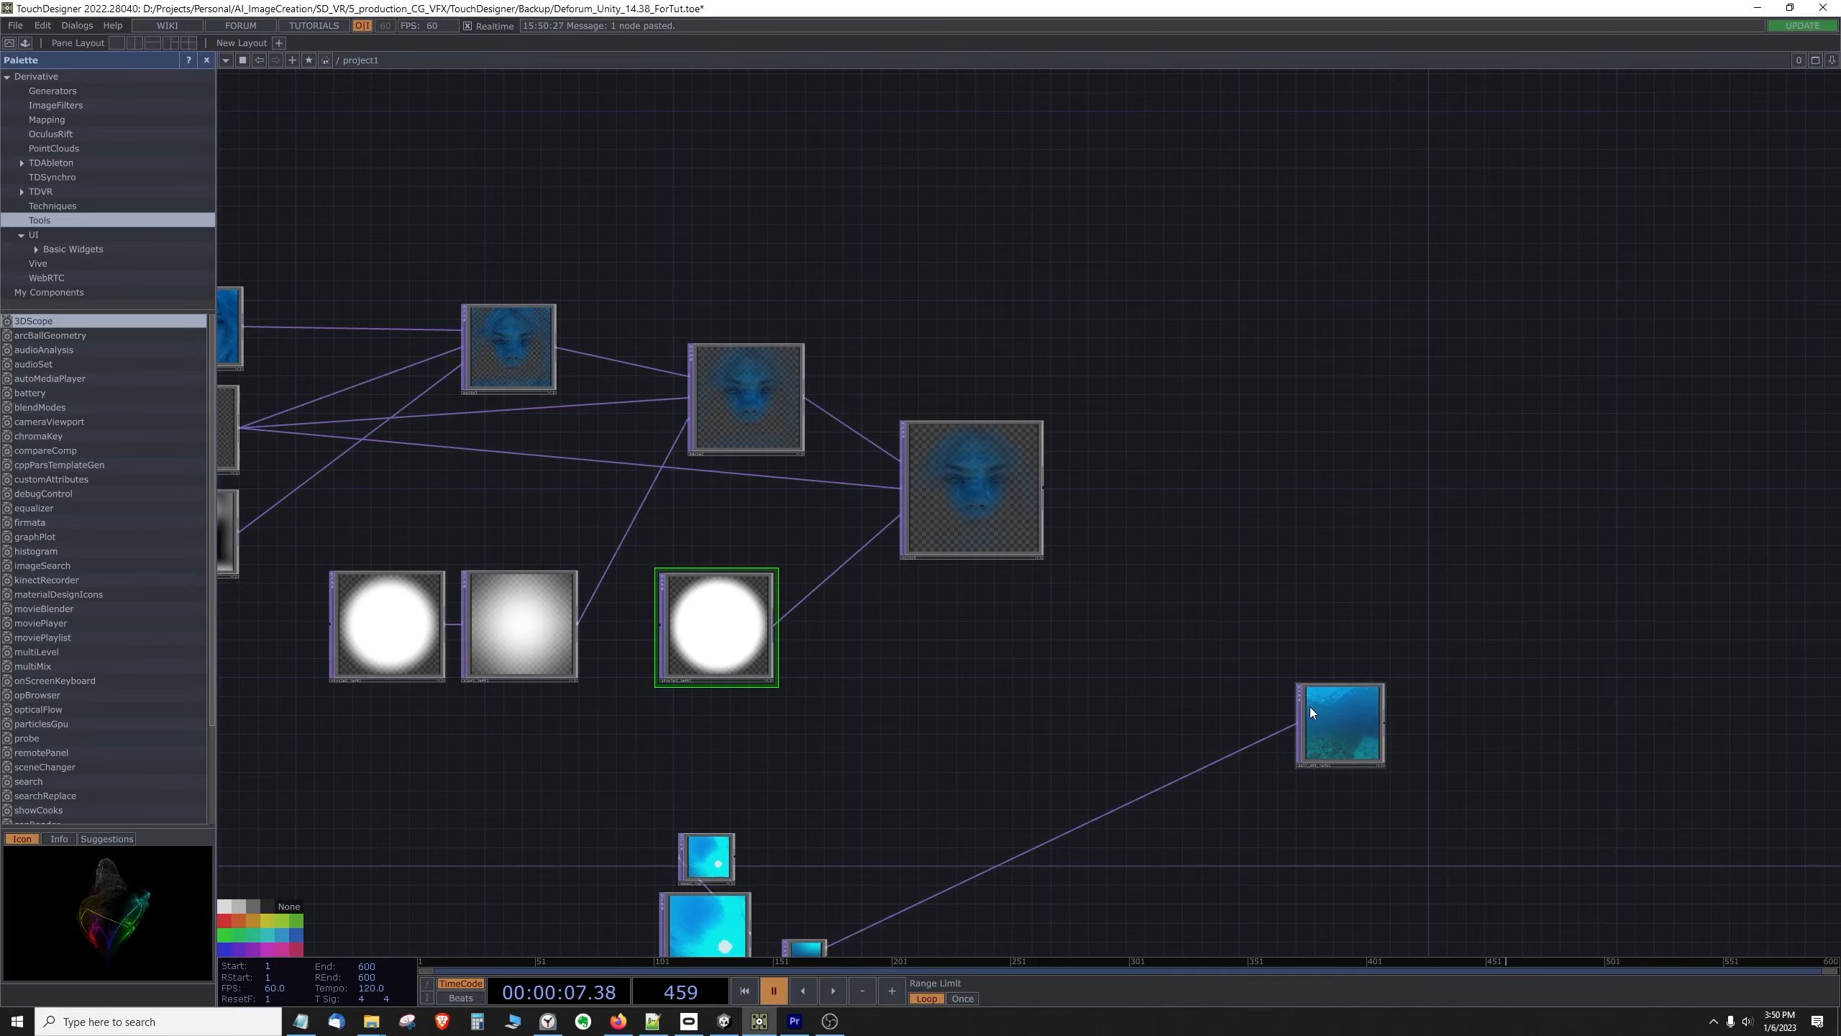
scroll(1001, 608, down, 2)
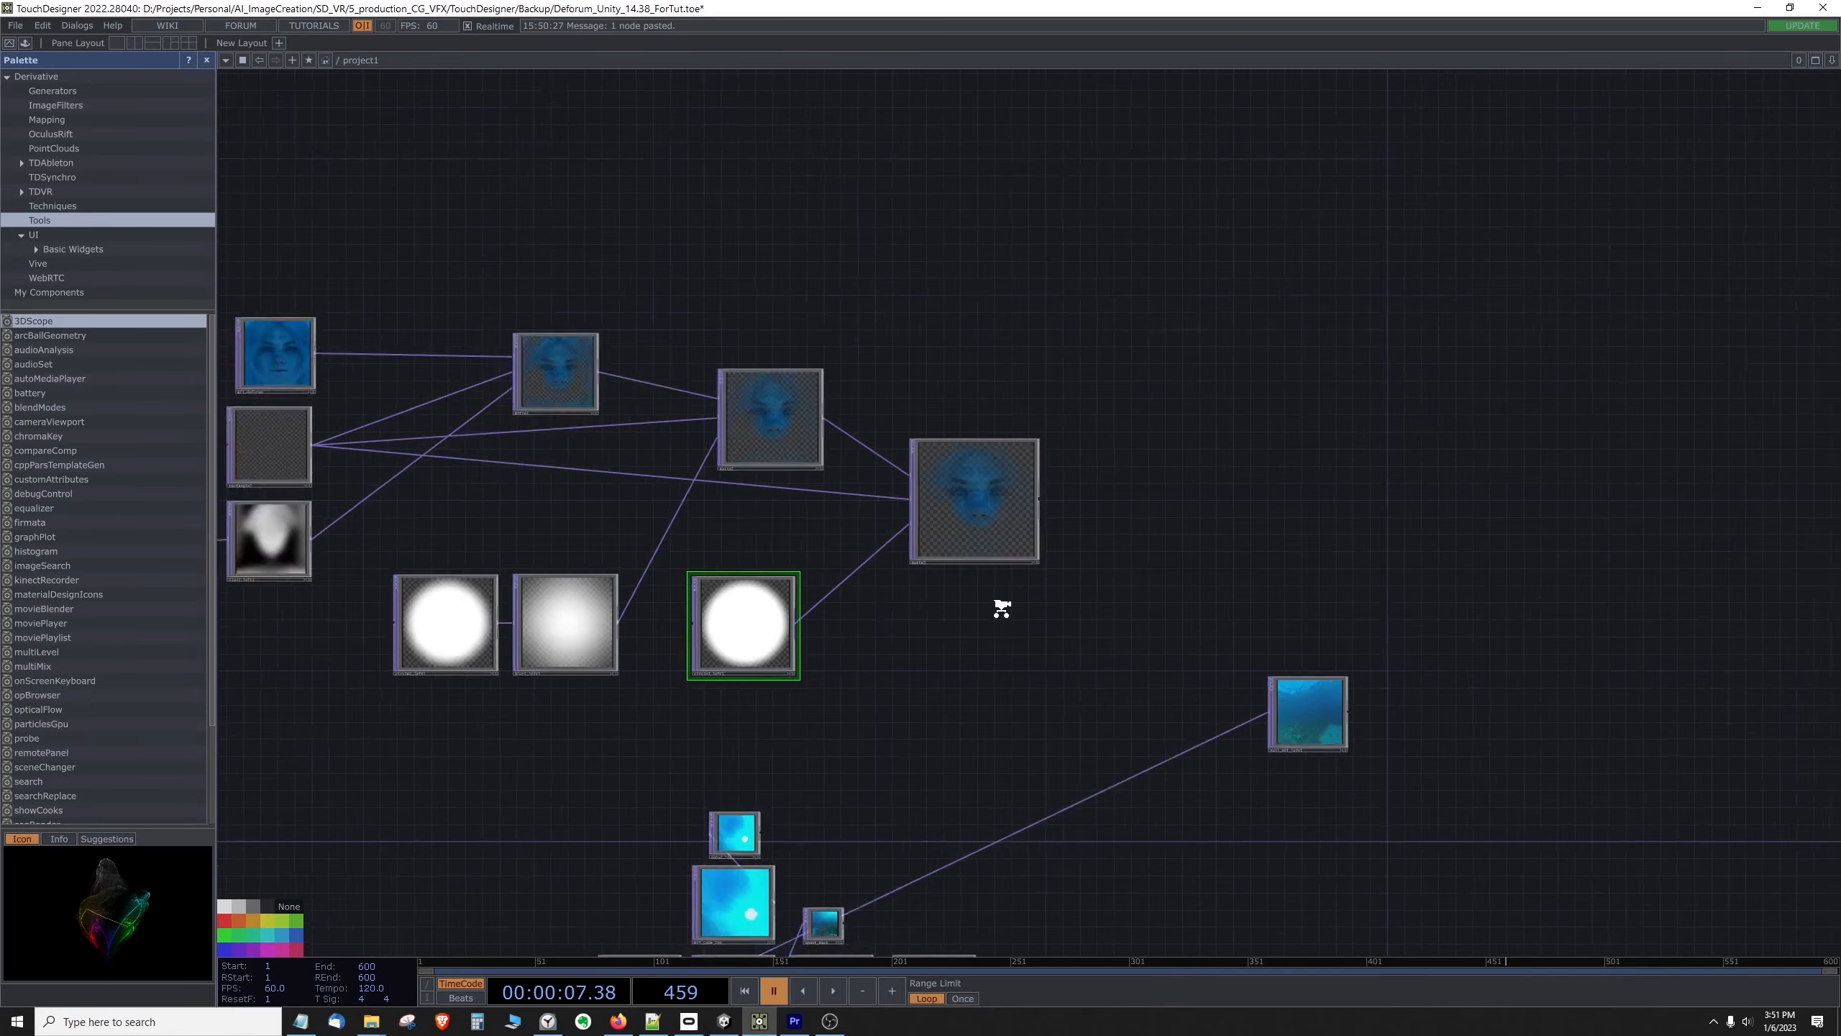
Step: Move the left-face underwater null directly below the third Matte and enlarge it to a similar size
scroll(1002, 607, down, 3)
drag(1001, 608, 970, 514)
scroll(1073, 599, up, 2)
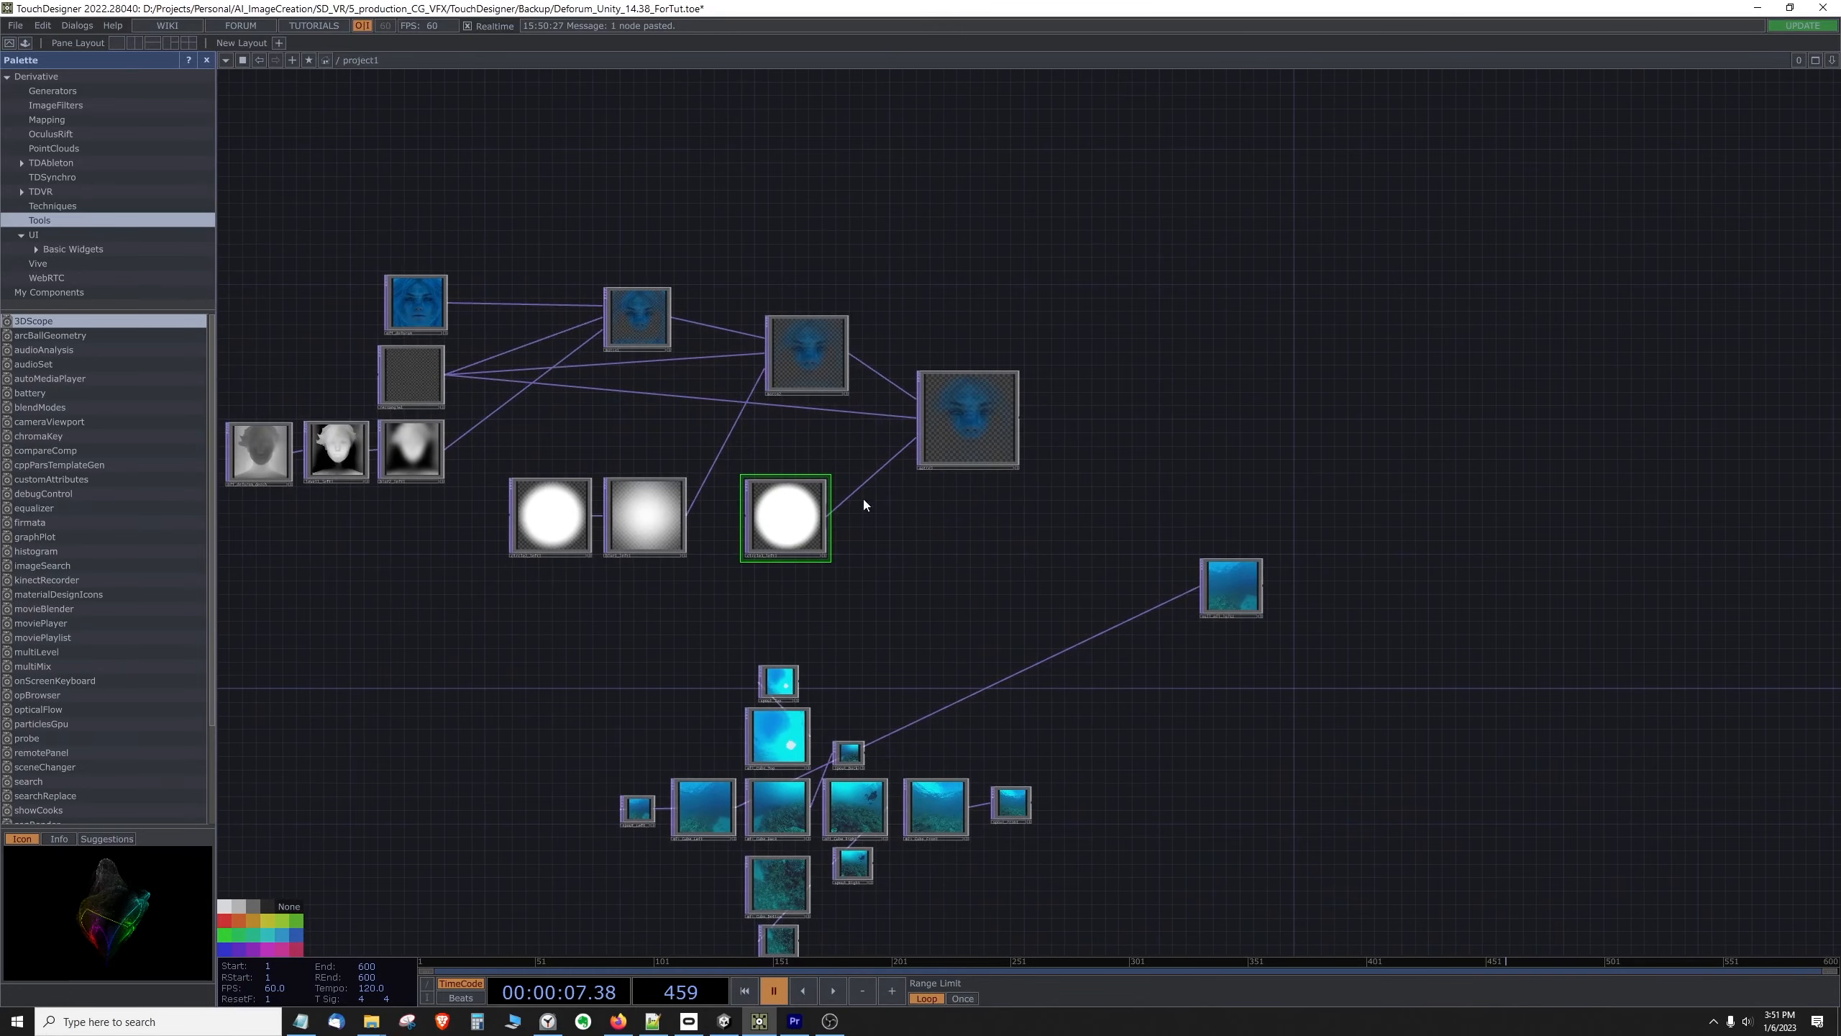
mouse_move(955, 424)
mouse_down()
mouse_move(951, 396)
mouse_move(962, 410)
mouse_up()
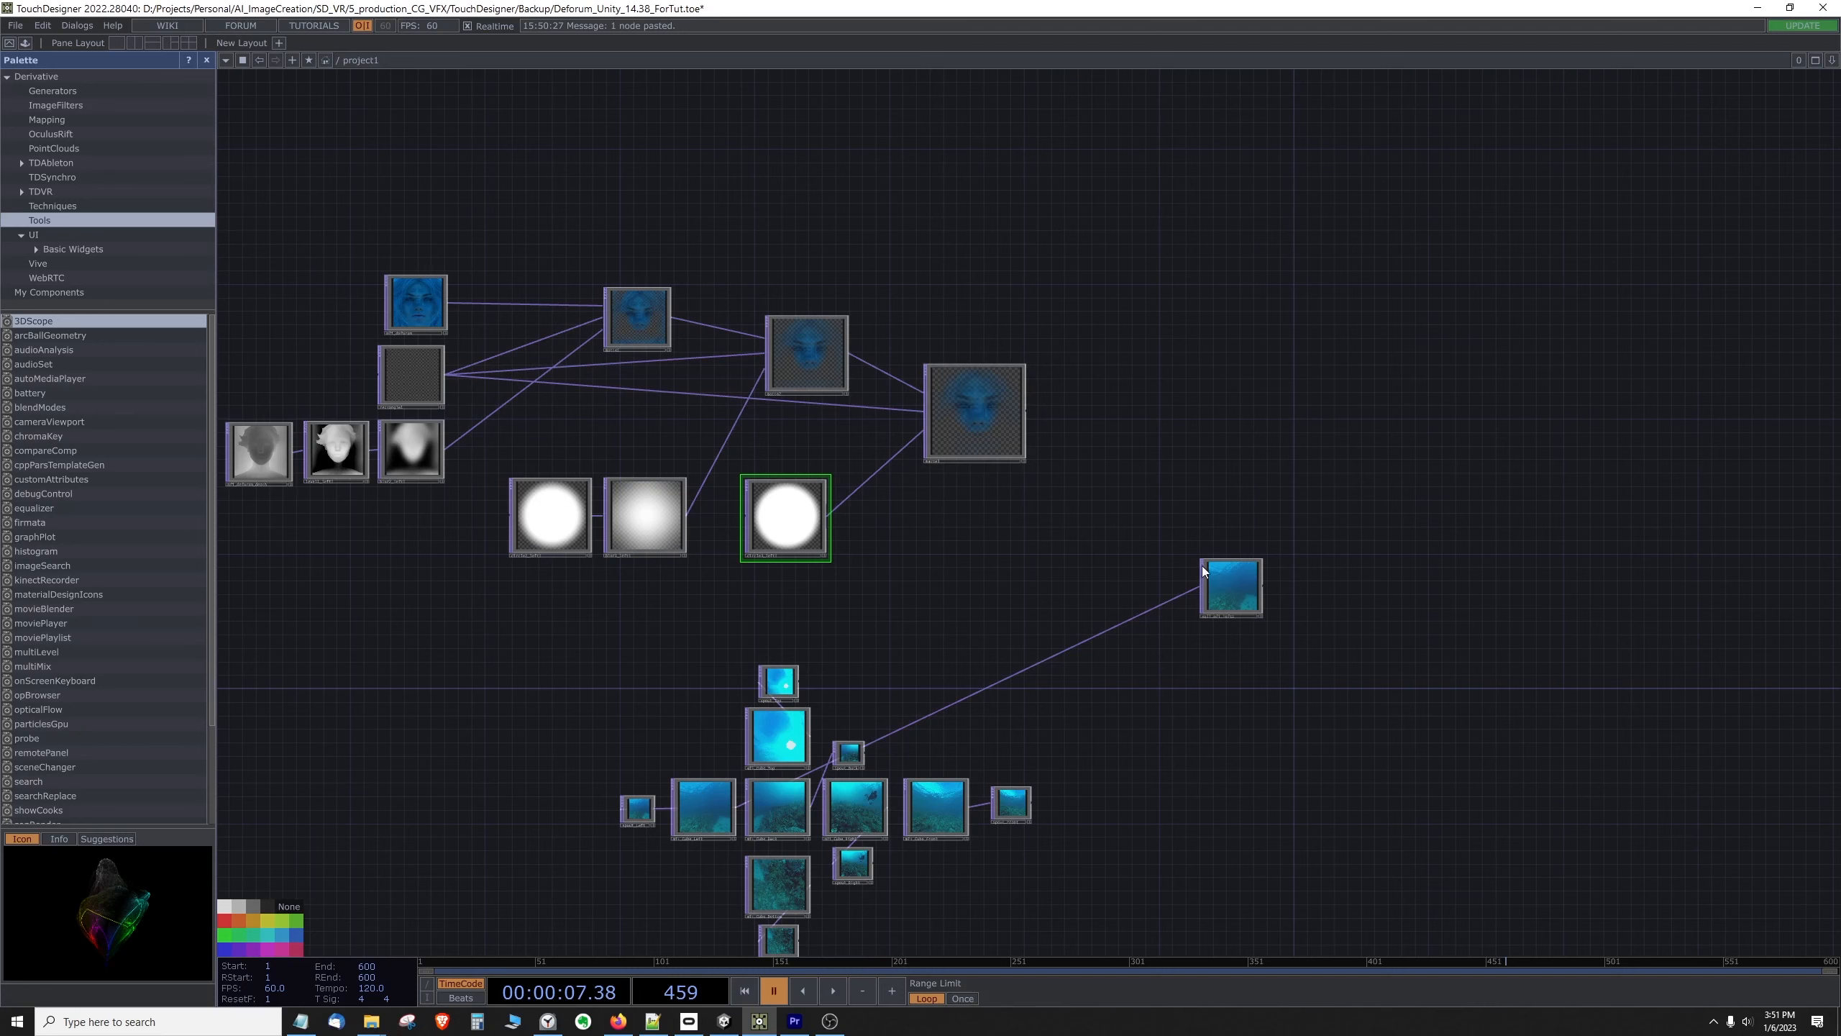
drag(1242, 585, 1006, 564)
scroll(1006, 565, up, 5)
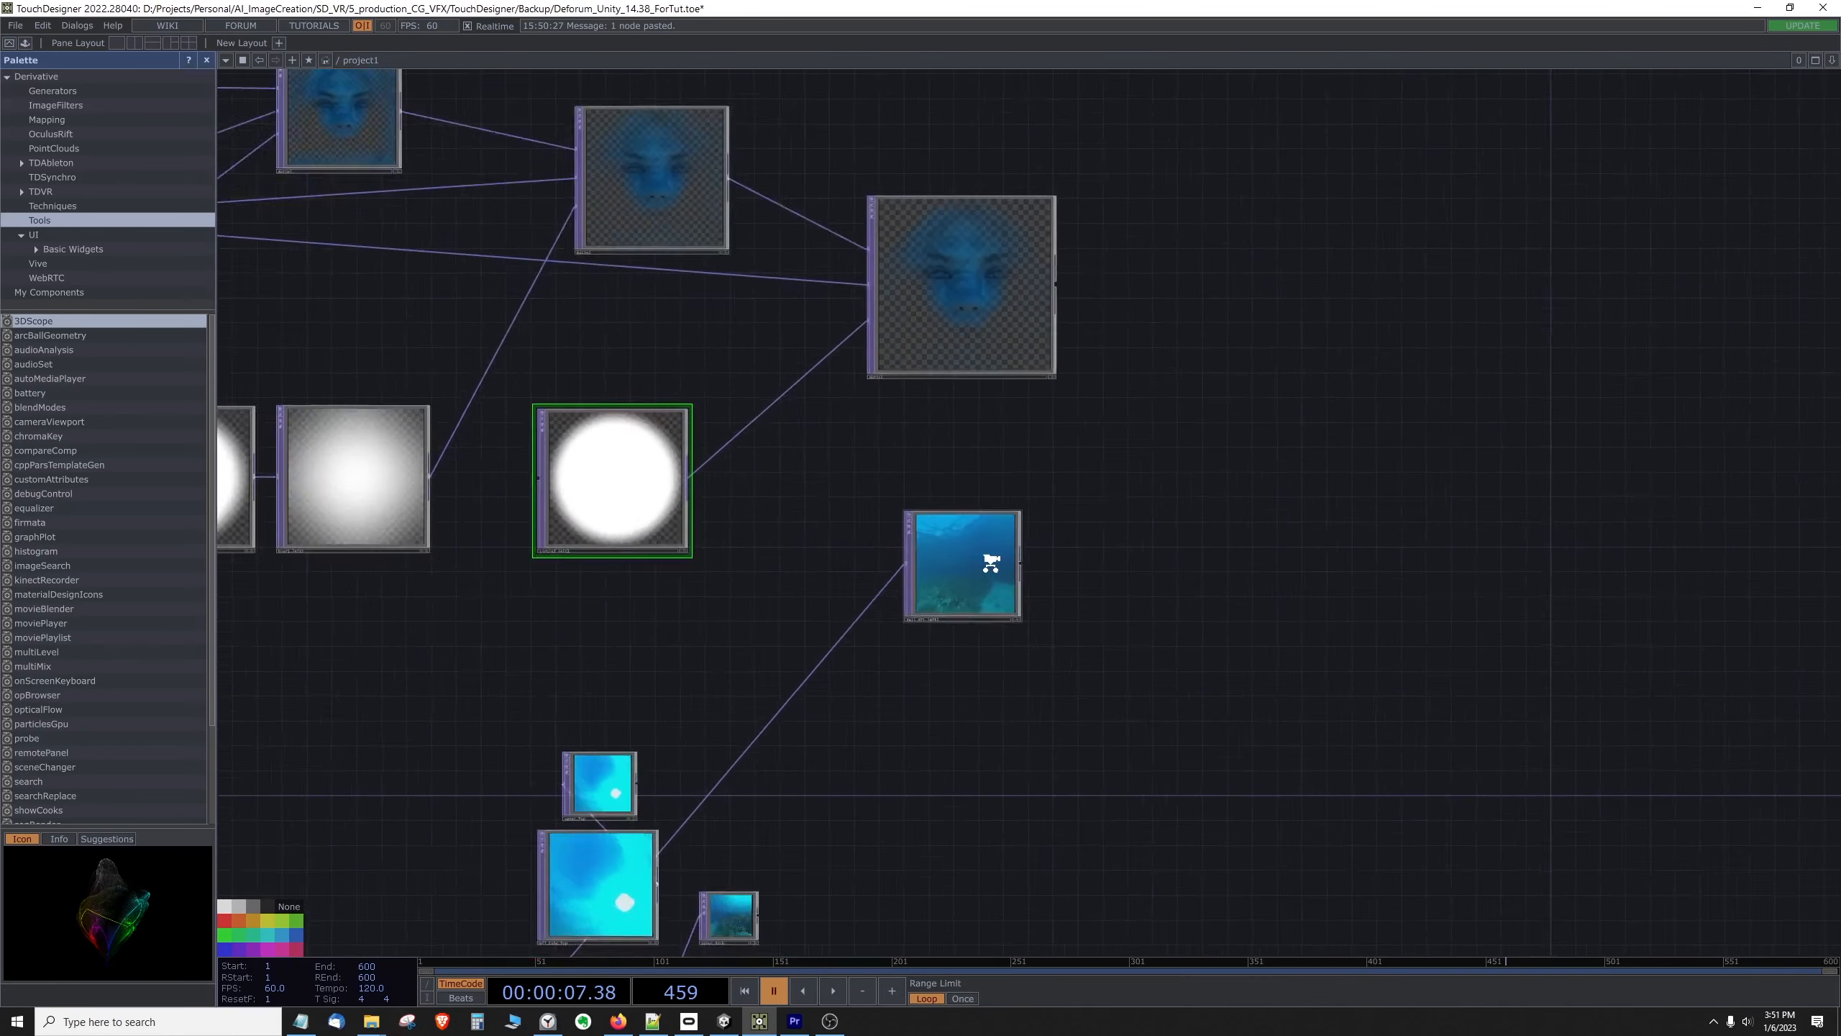
drag(745, 728, 690, 766)
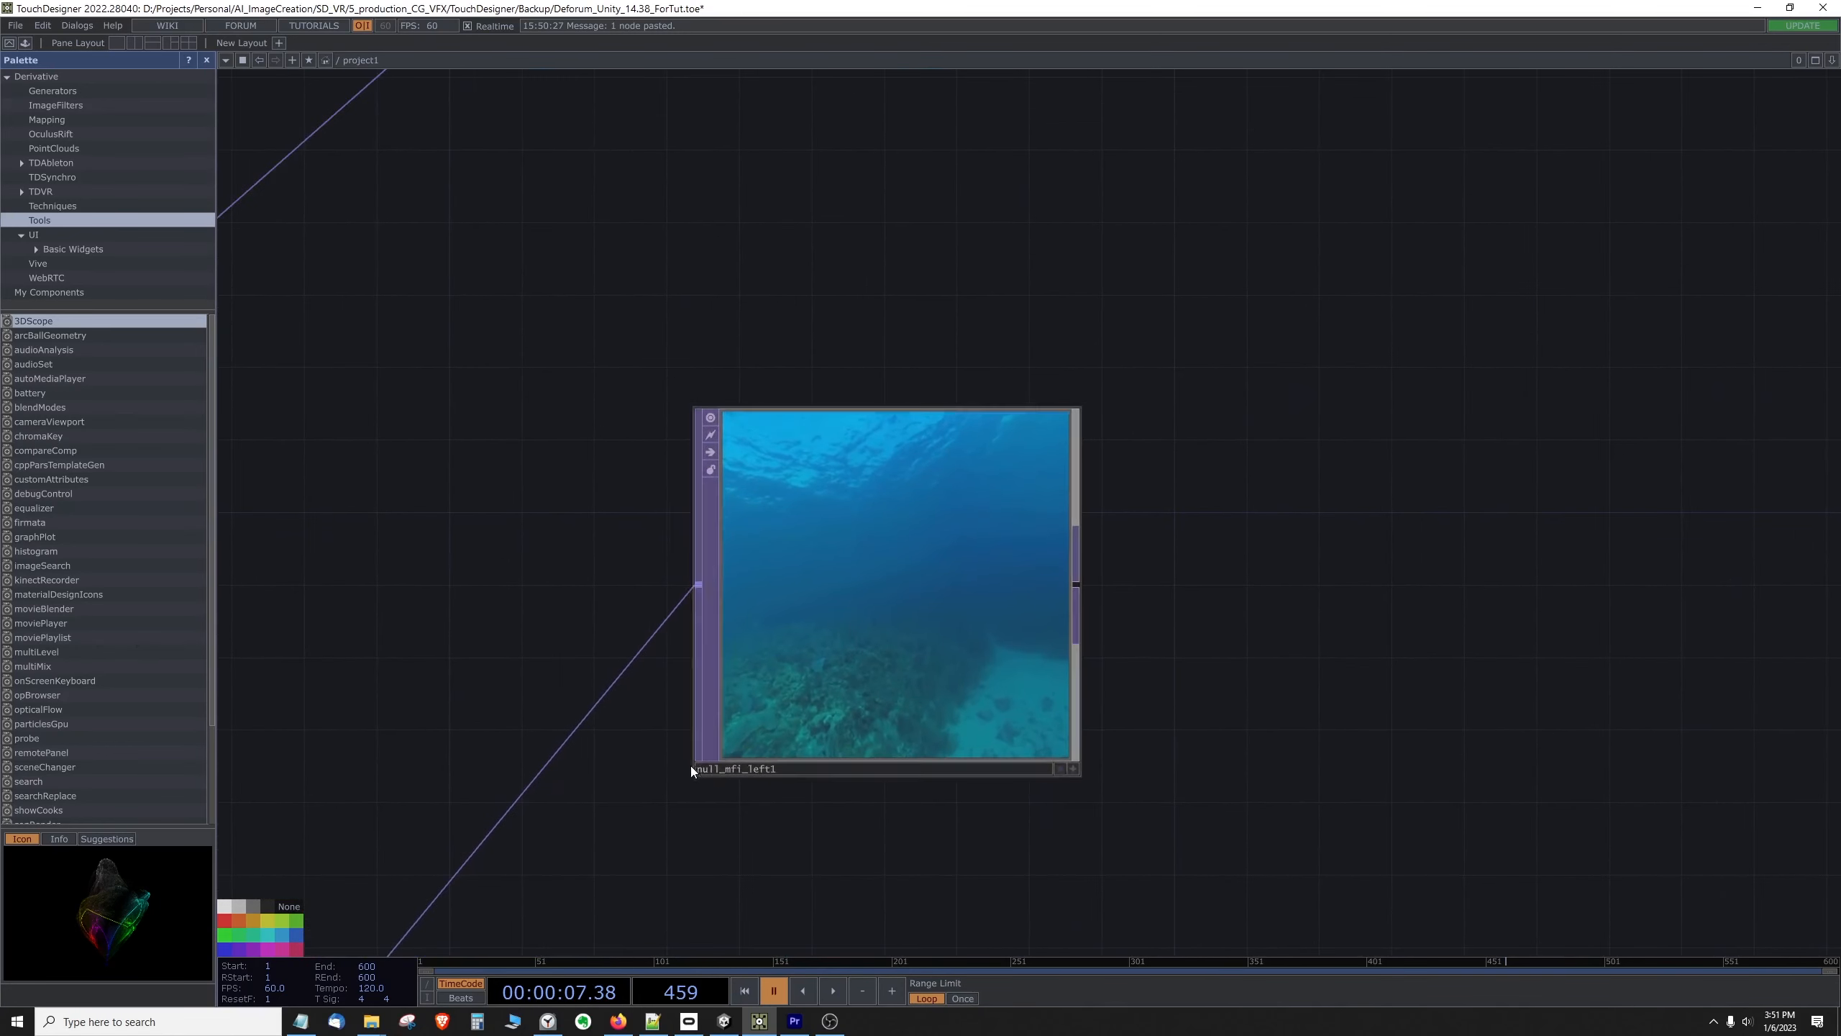
scroll(844, 642, down, 5)
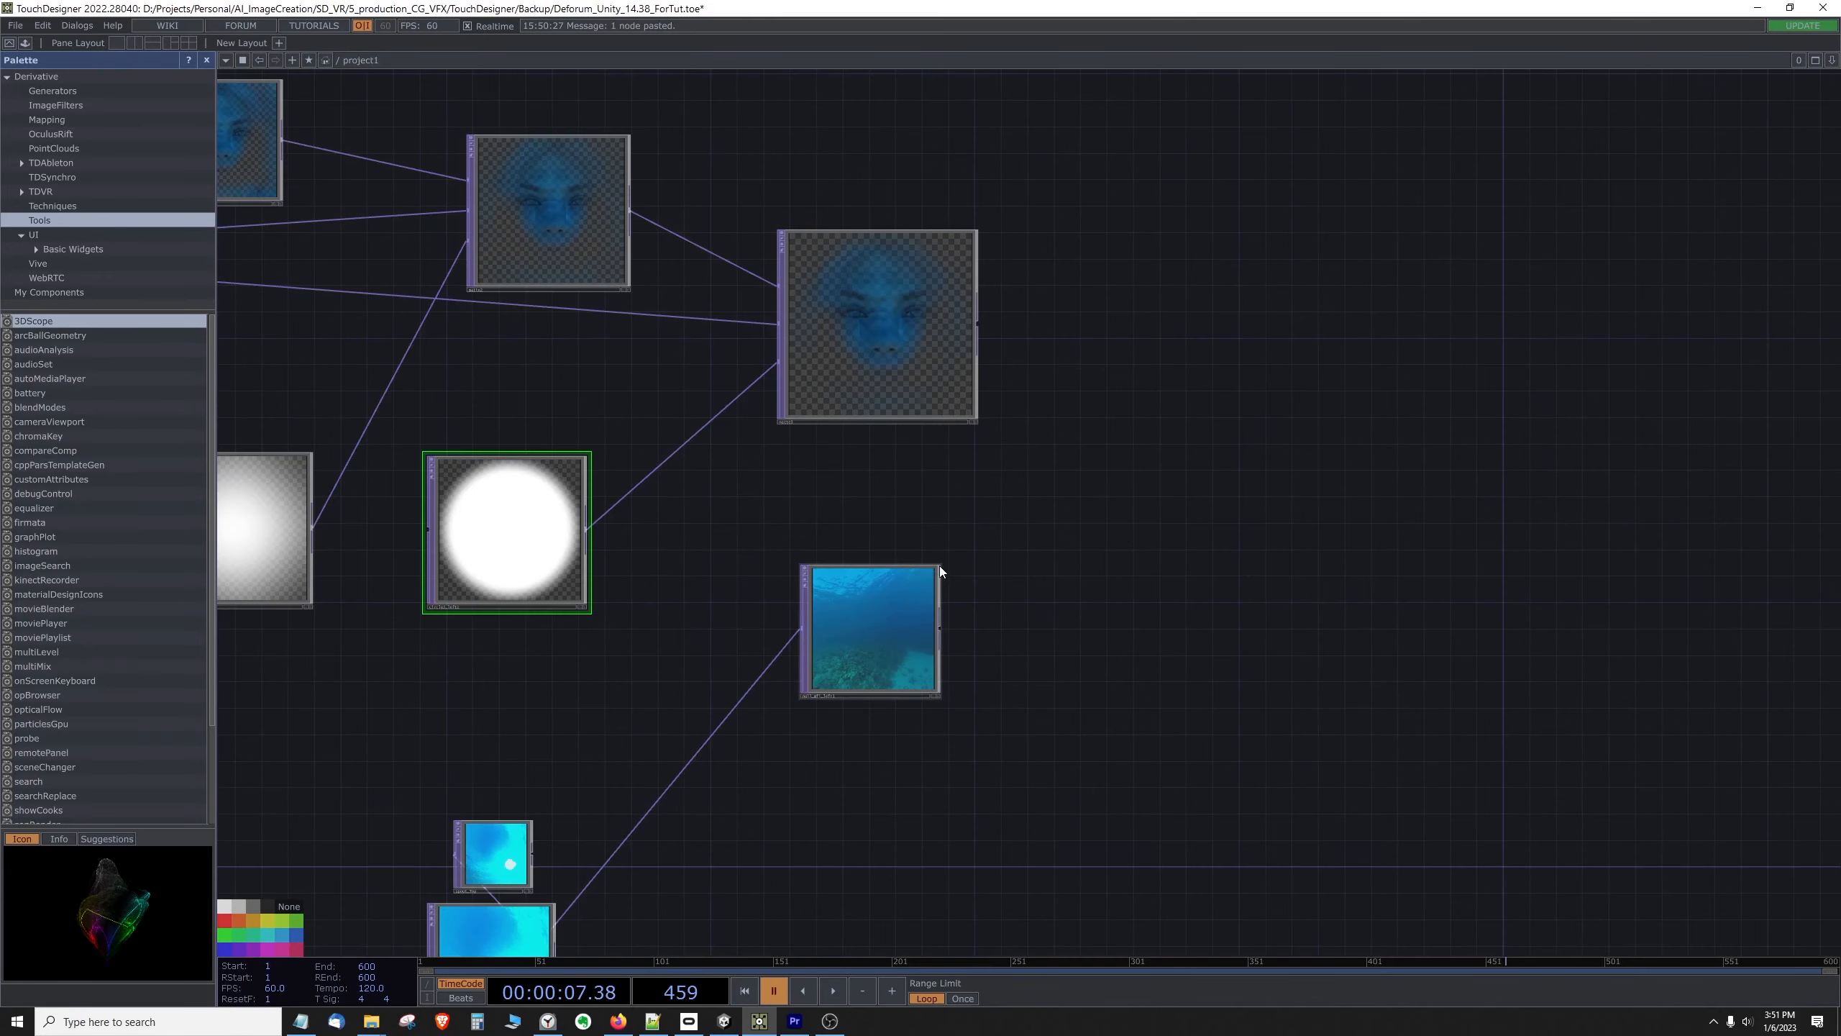
mouse_move(939, 566)
mouse_down()
mouse_move(1017, 493)
mouse_move(920, 557)
mouse_up()
scroll(960, 543, down, 5)
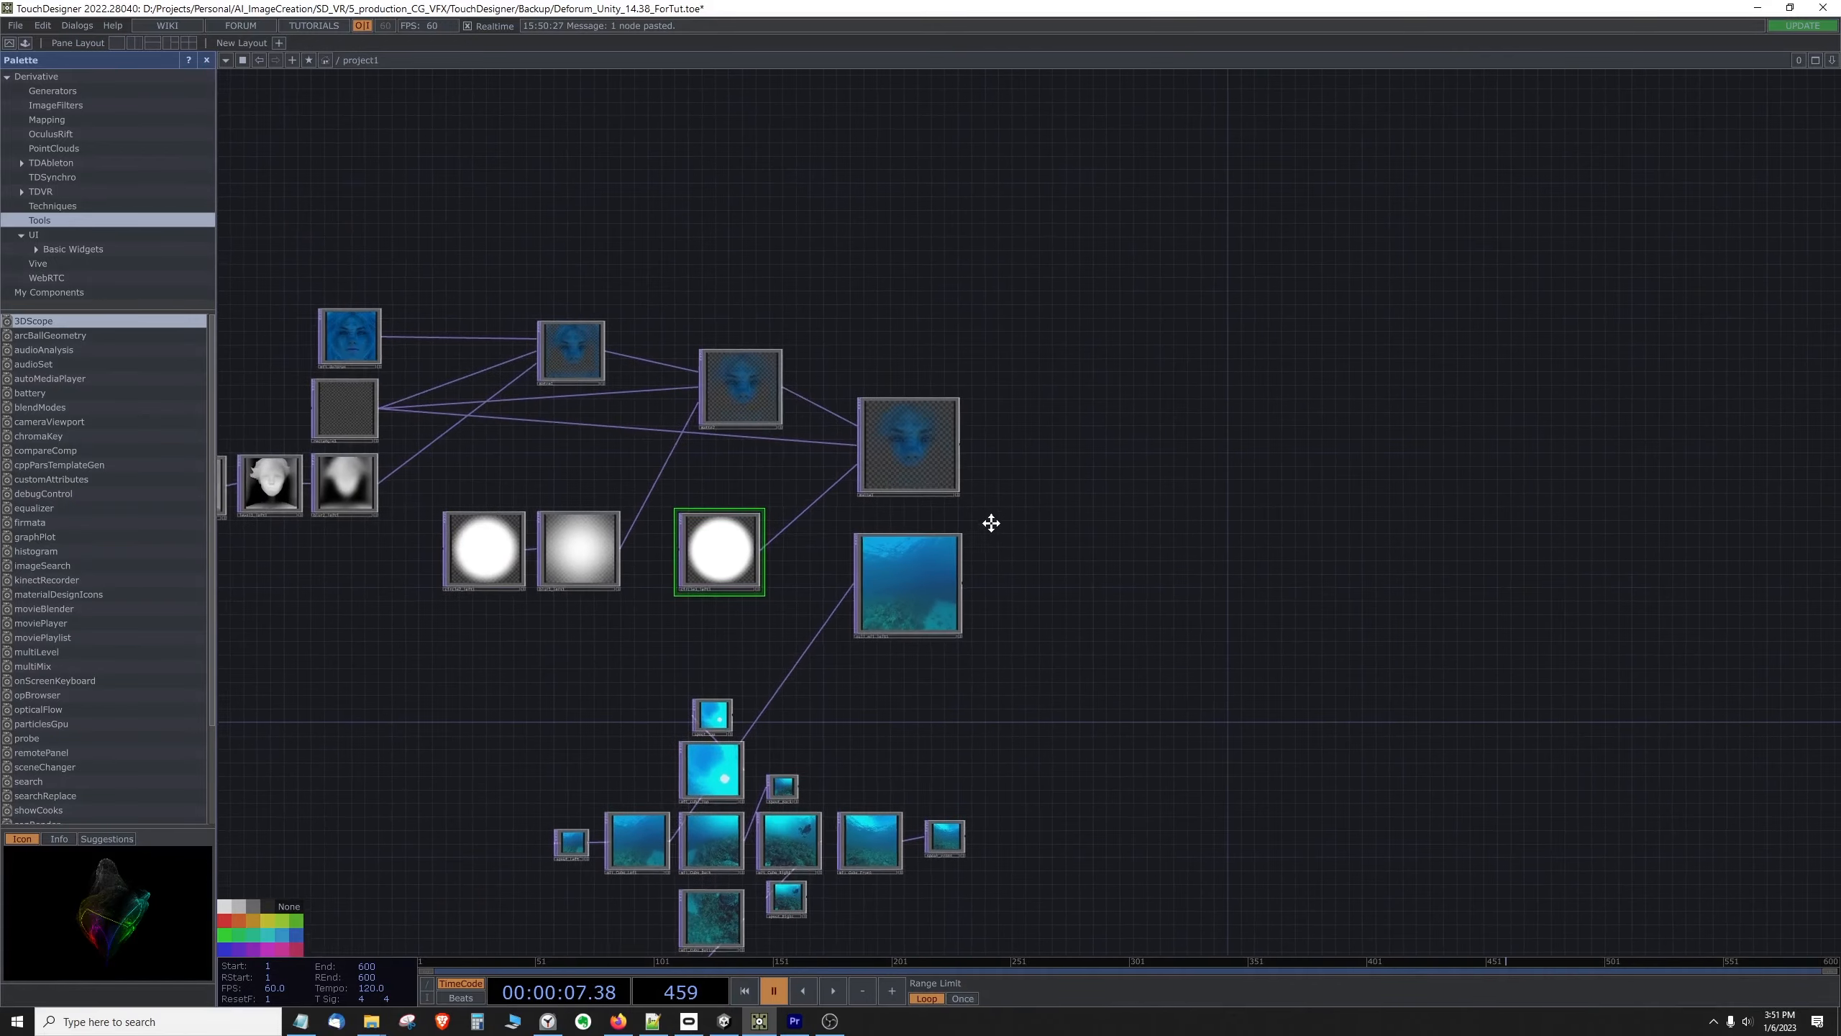
Step: Add a Composite TOP beyond the third Matte and the left-face null, and enlarge its node
right_click(1061, 491)
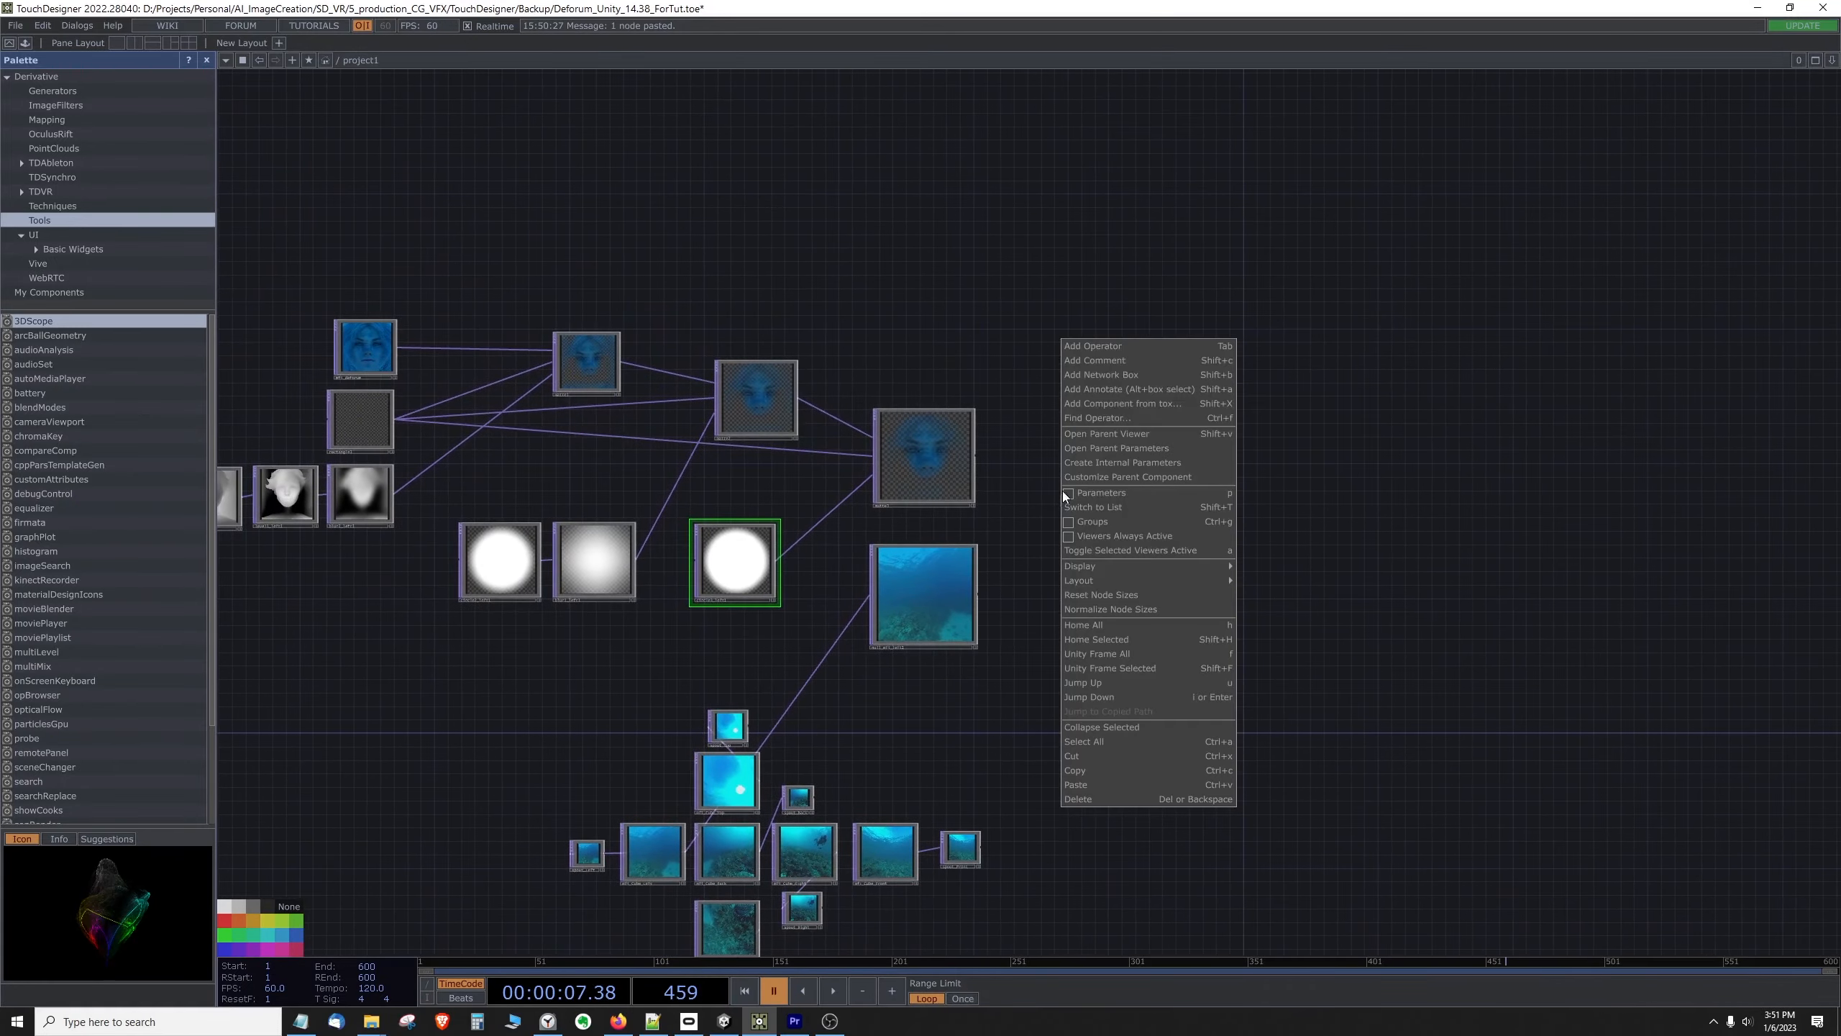
click(1147, 347)
text(comp)
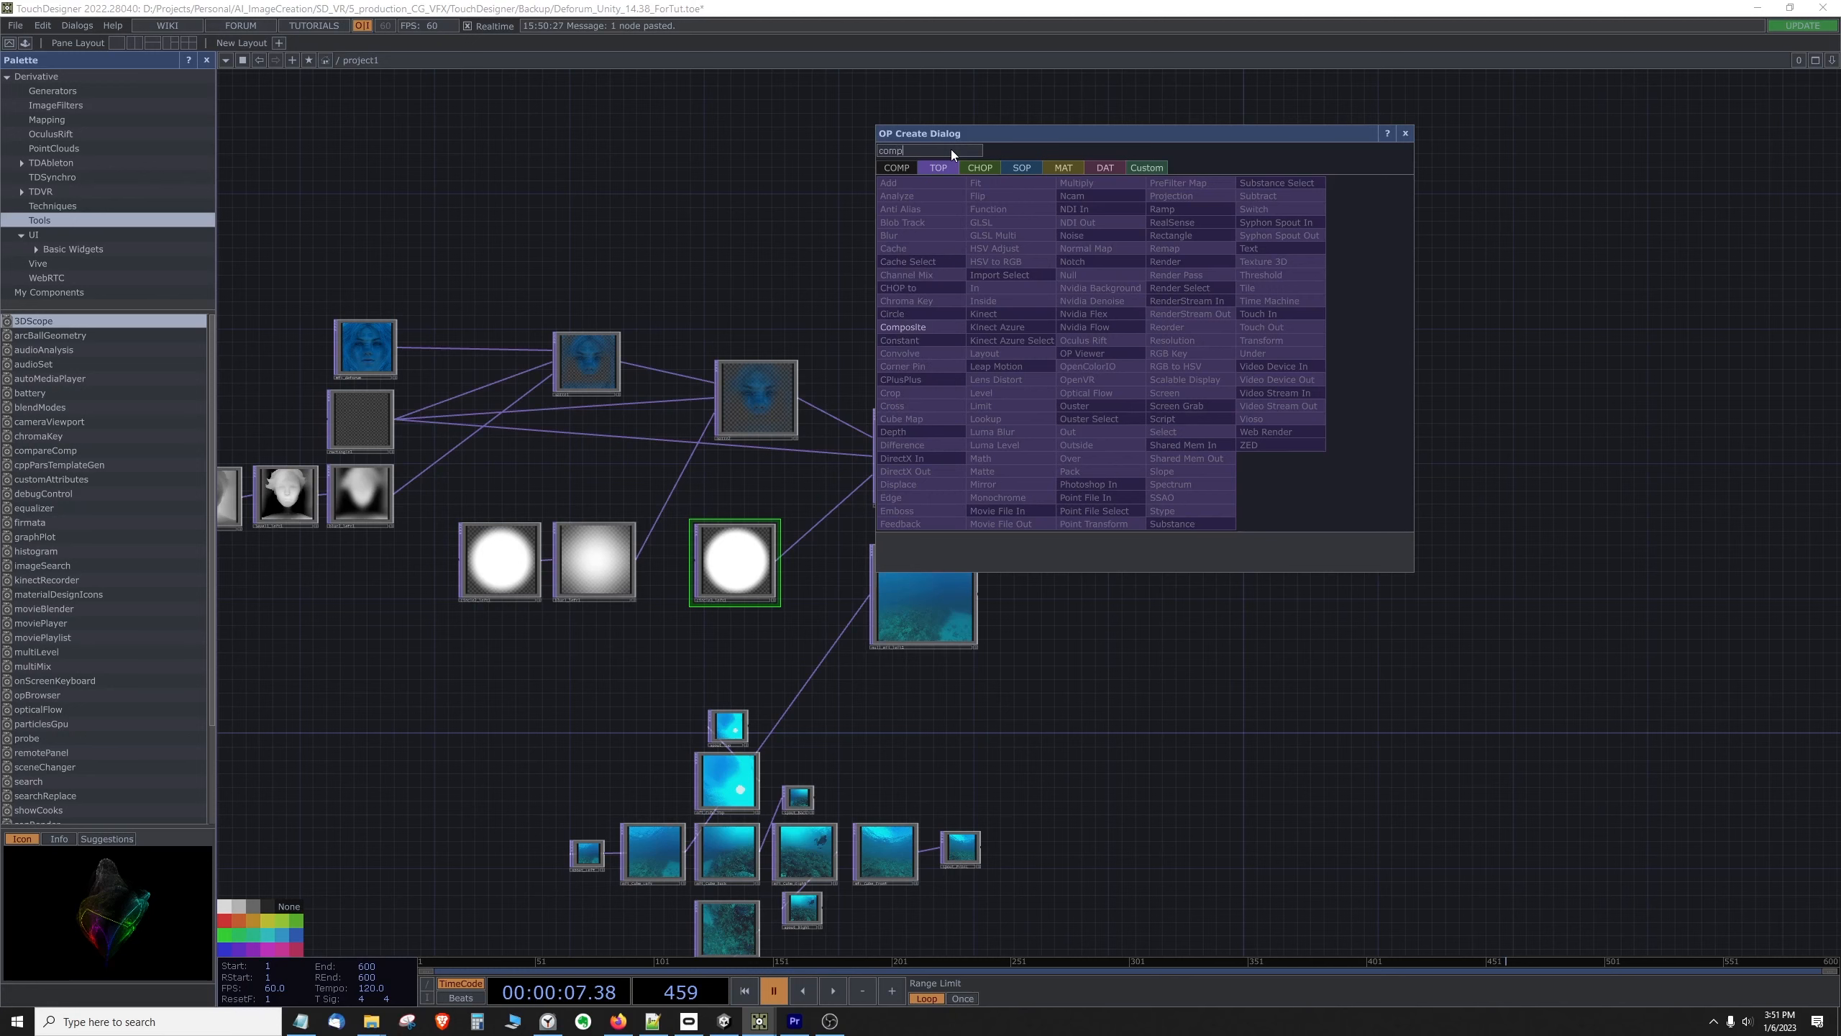
click(925, 328)
click(1062, 466)
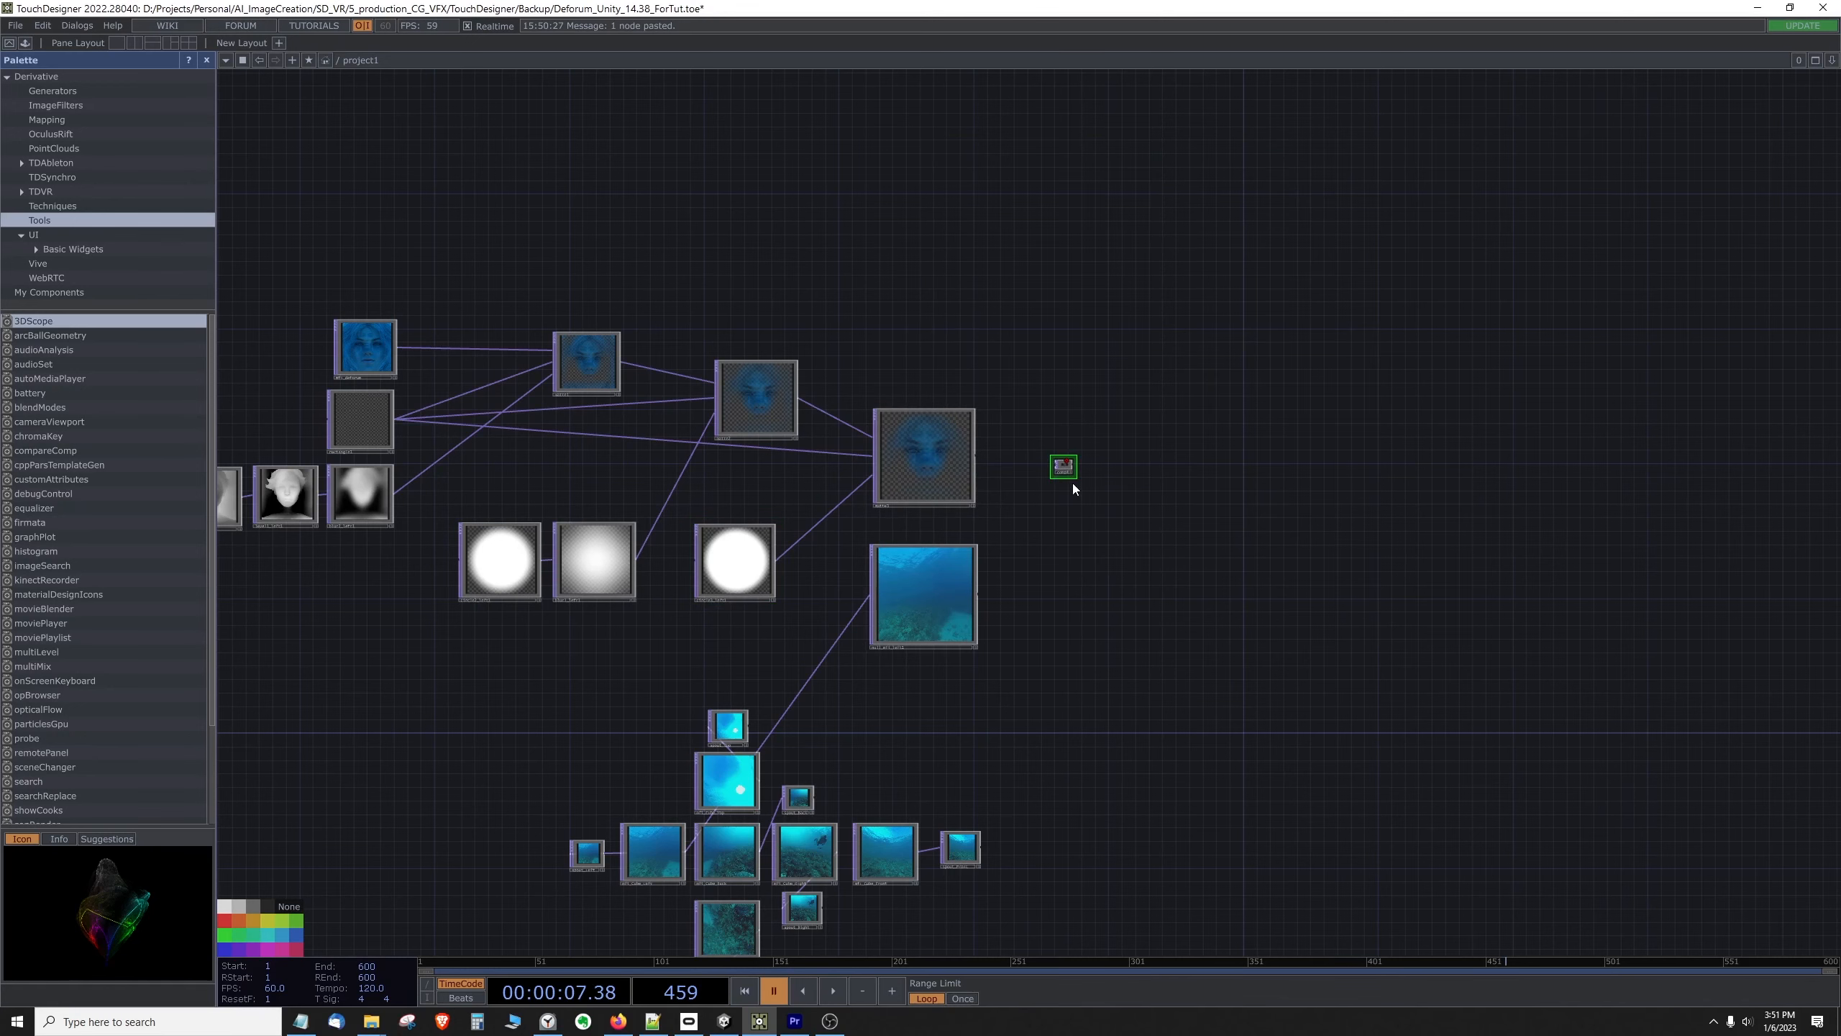
drag(1075, 479, 1203, 597)
drag(1165, 535, 1162, 531)
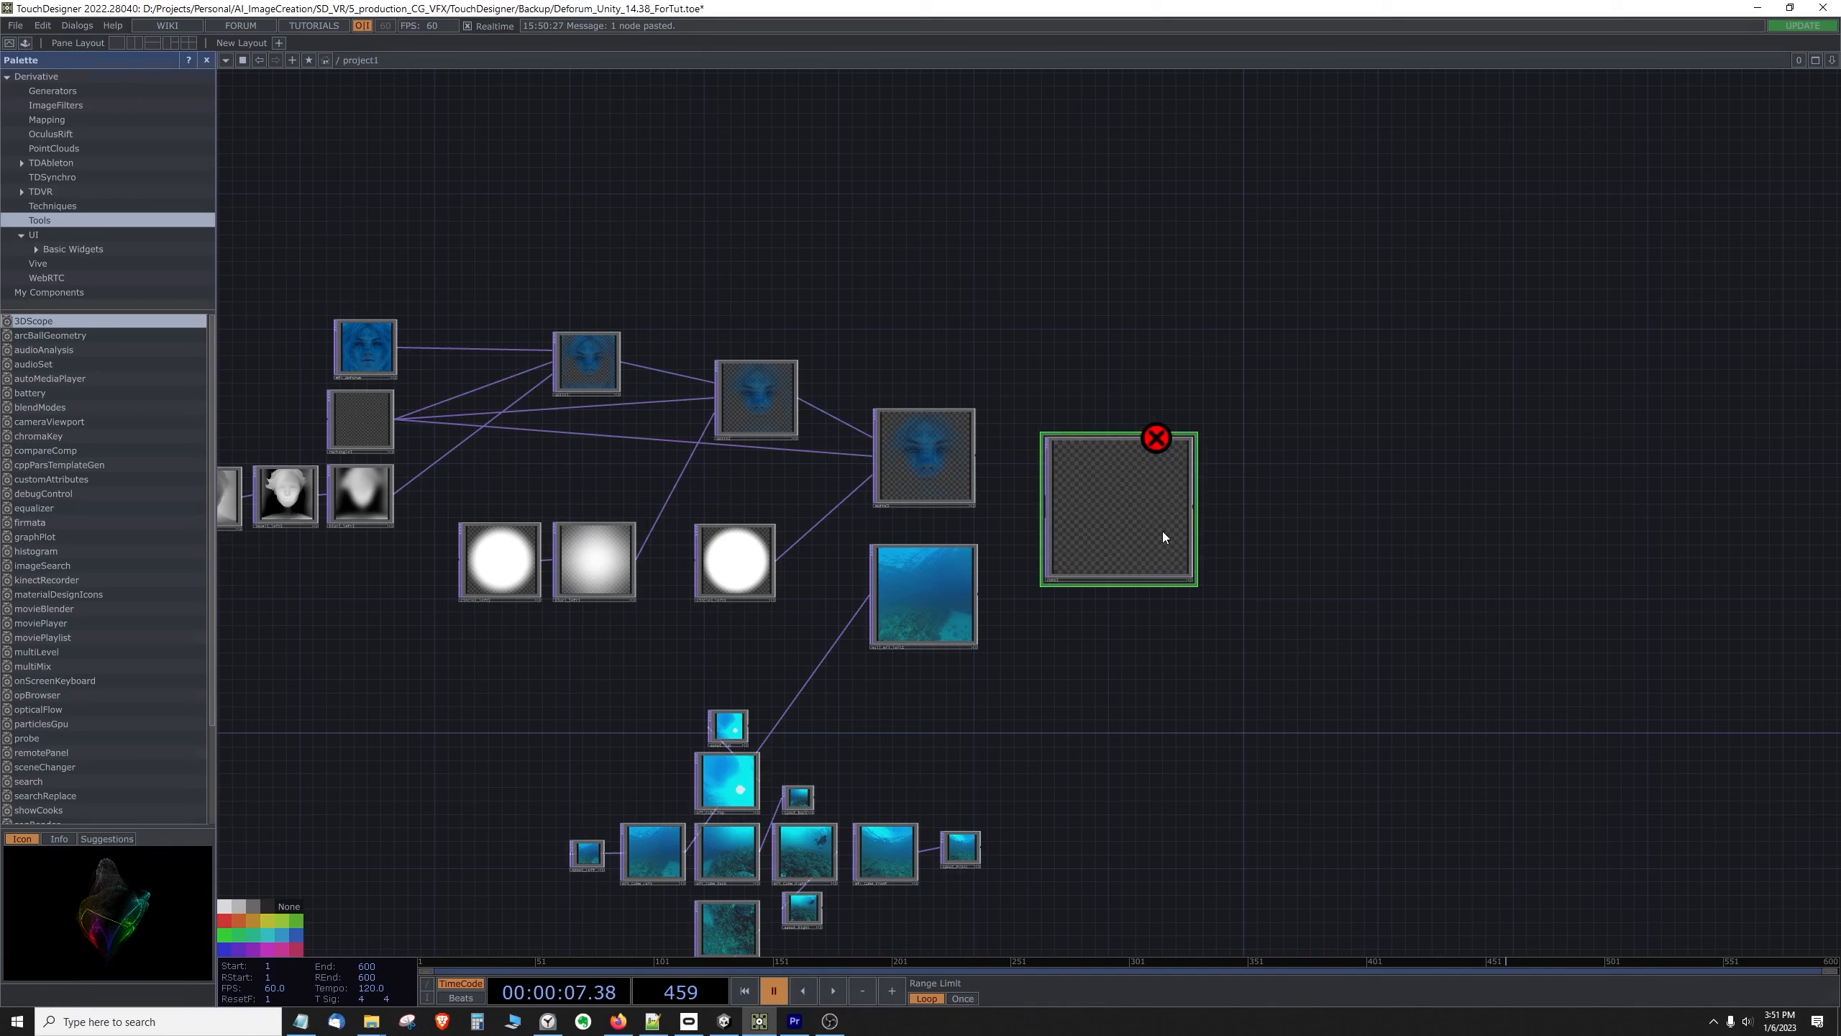
Step: Wire the third Matte into the Composite first and the left-face underwater null second
click(954, 439)
click(952, 579)
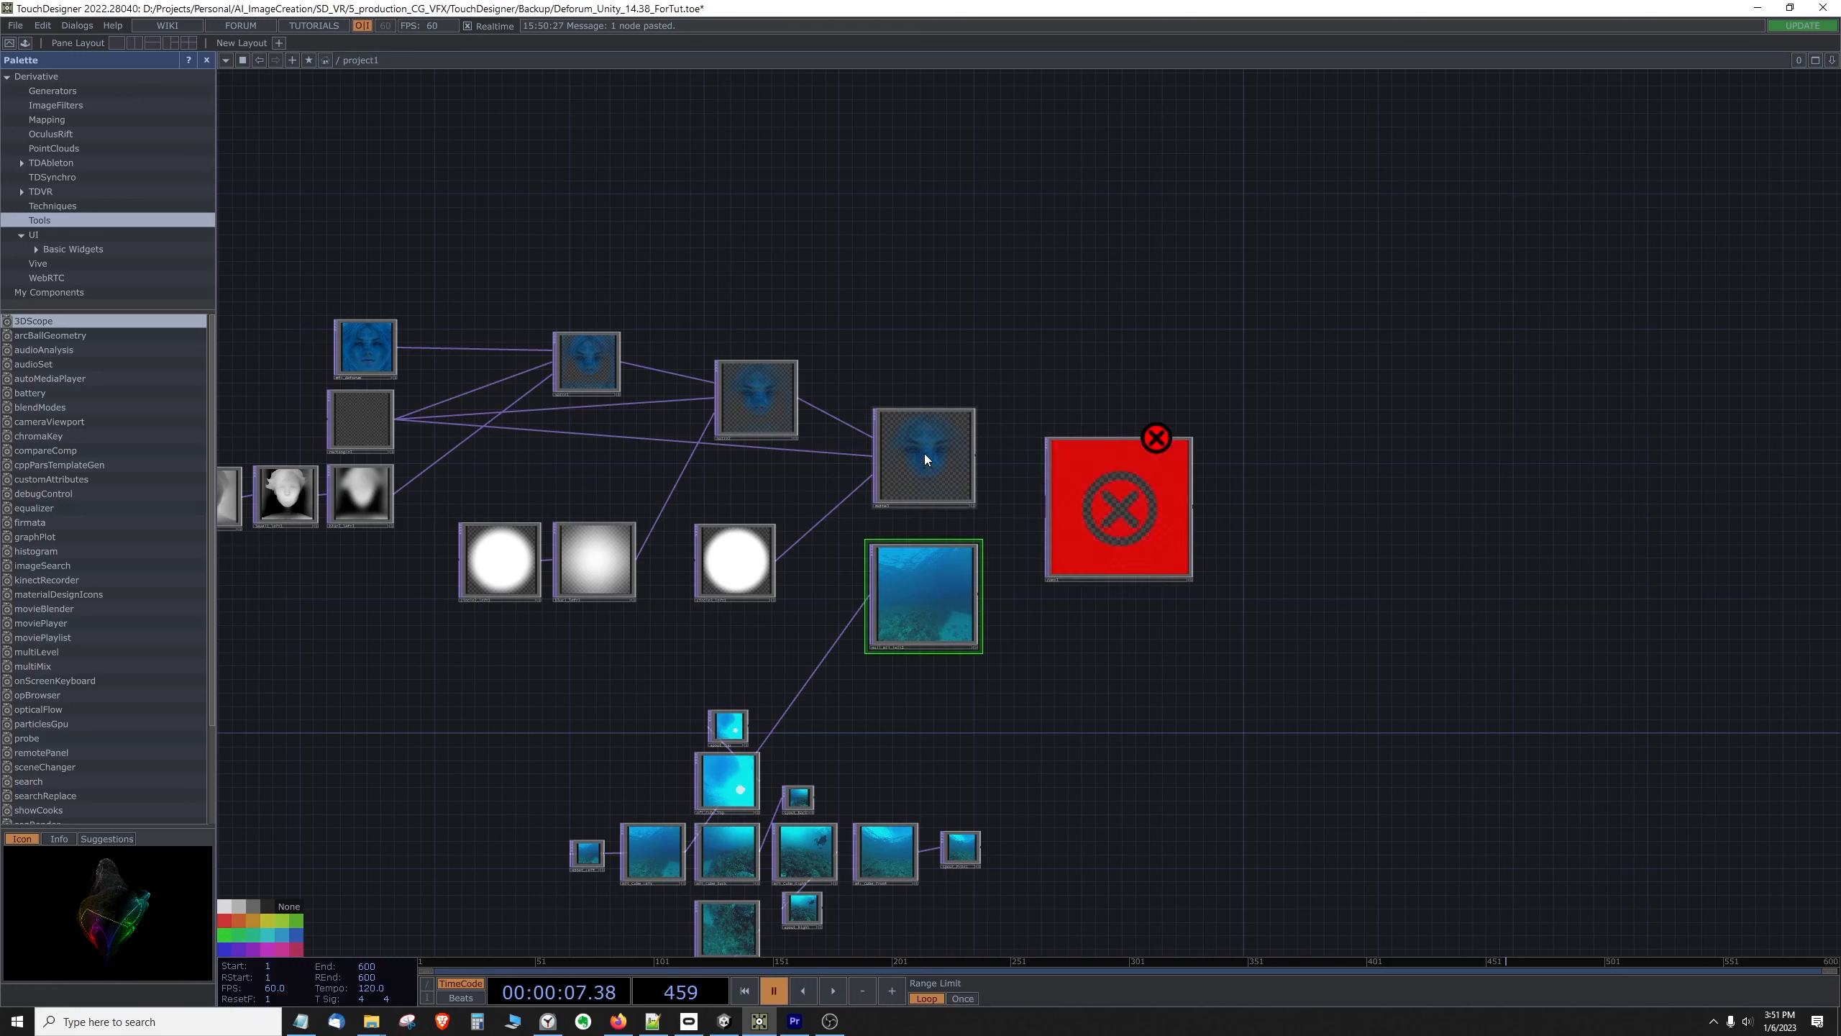
click(924, 453)
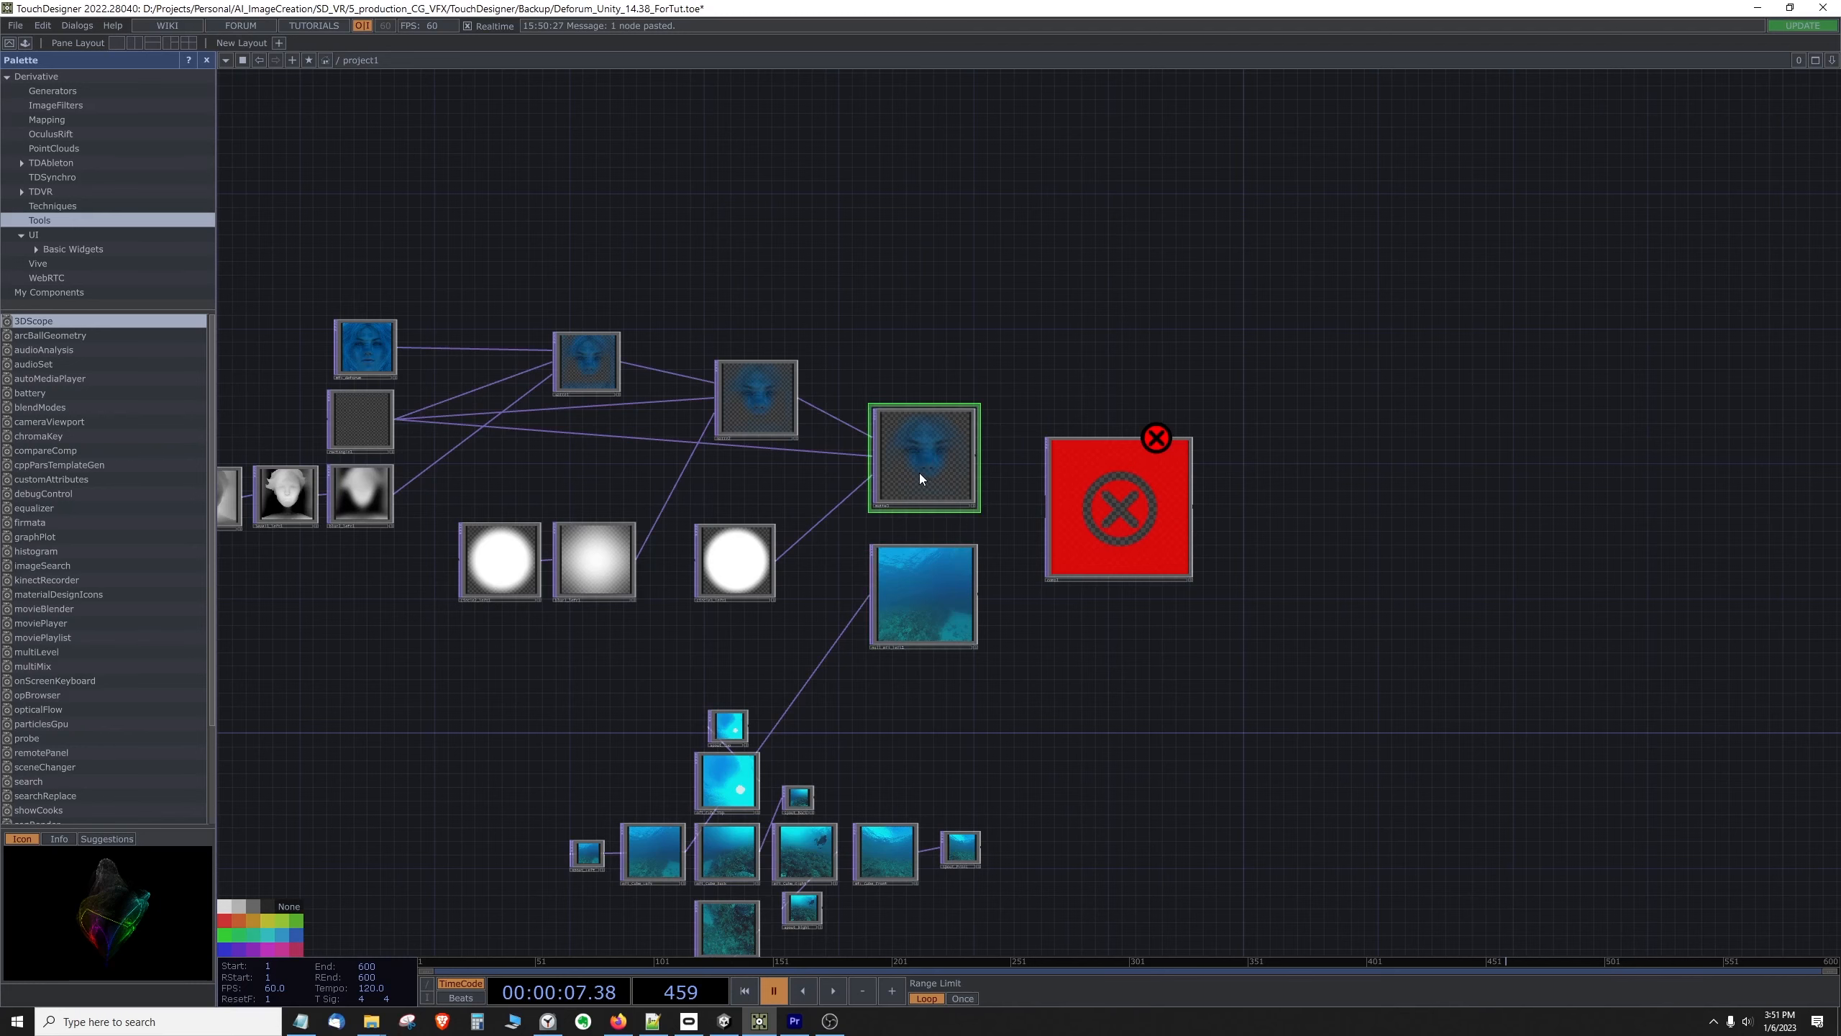
click(923, 580)
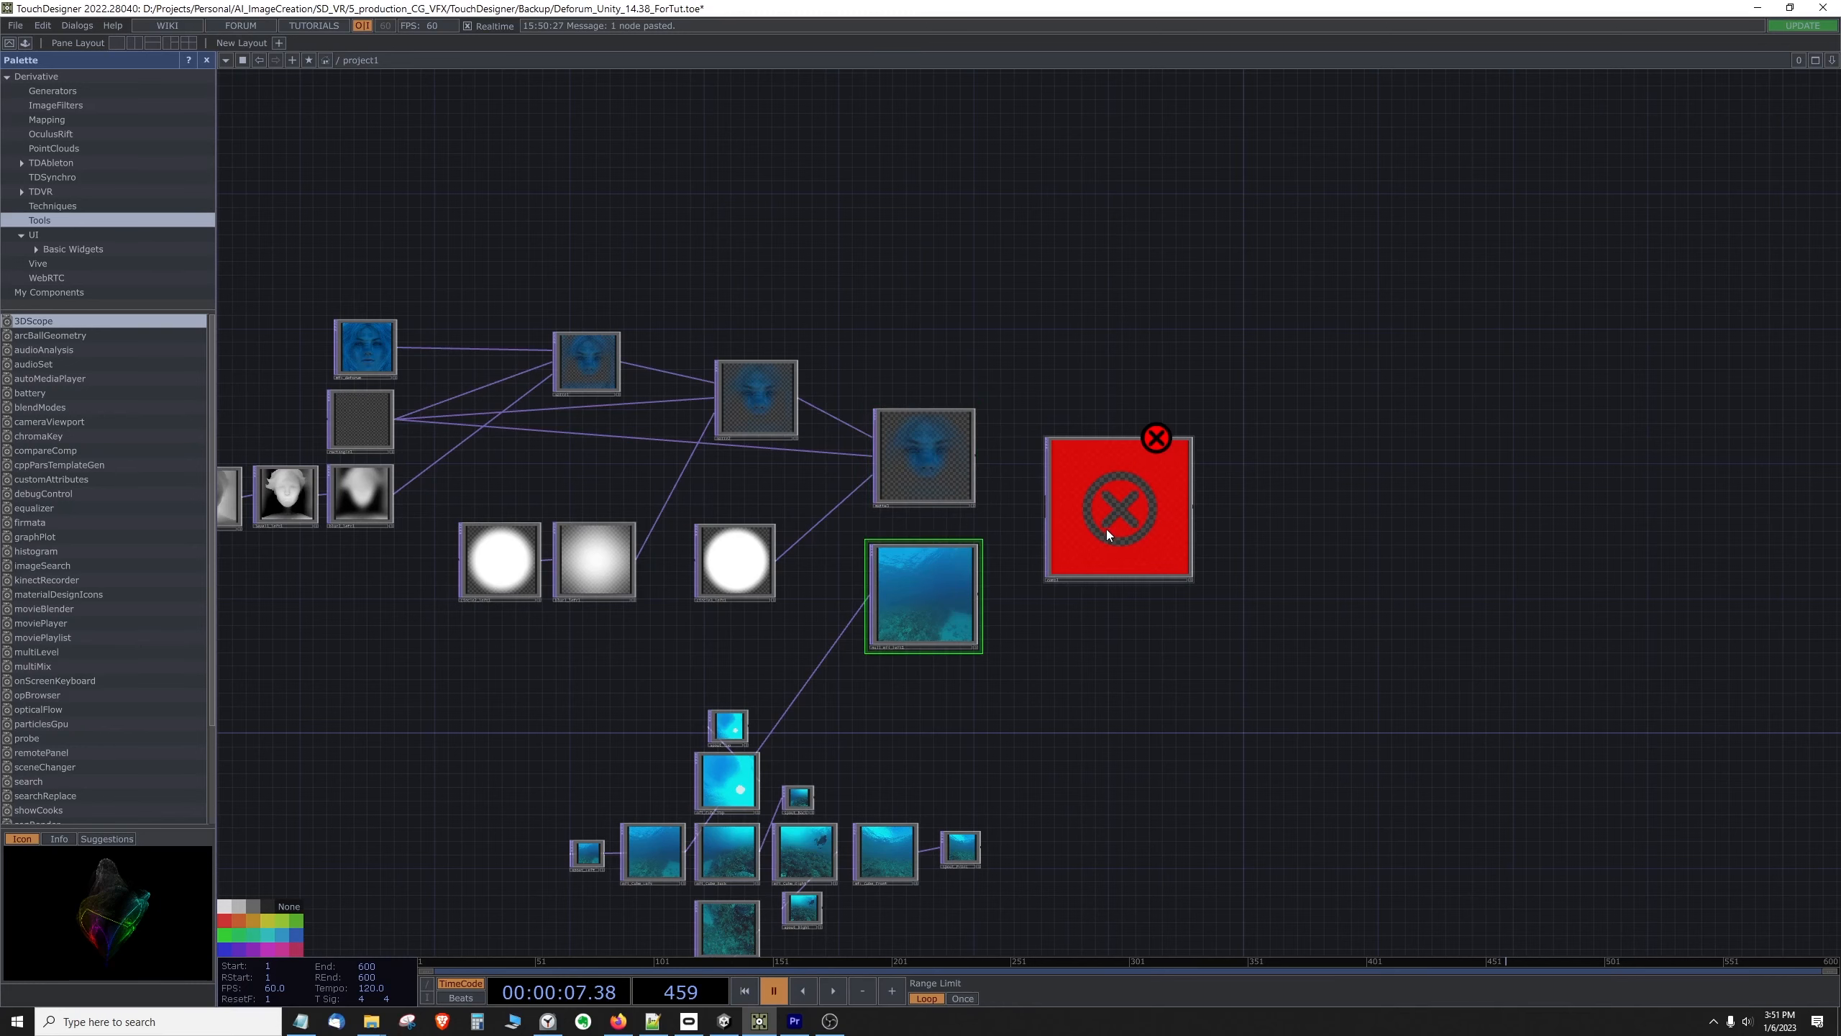
scroll(1104, 537, up, 2)
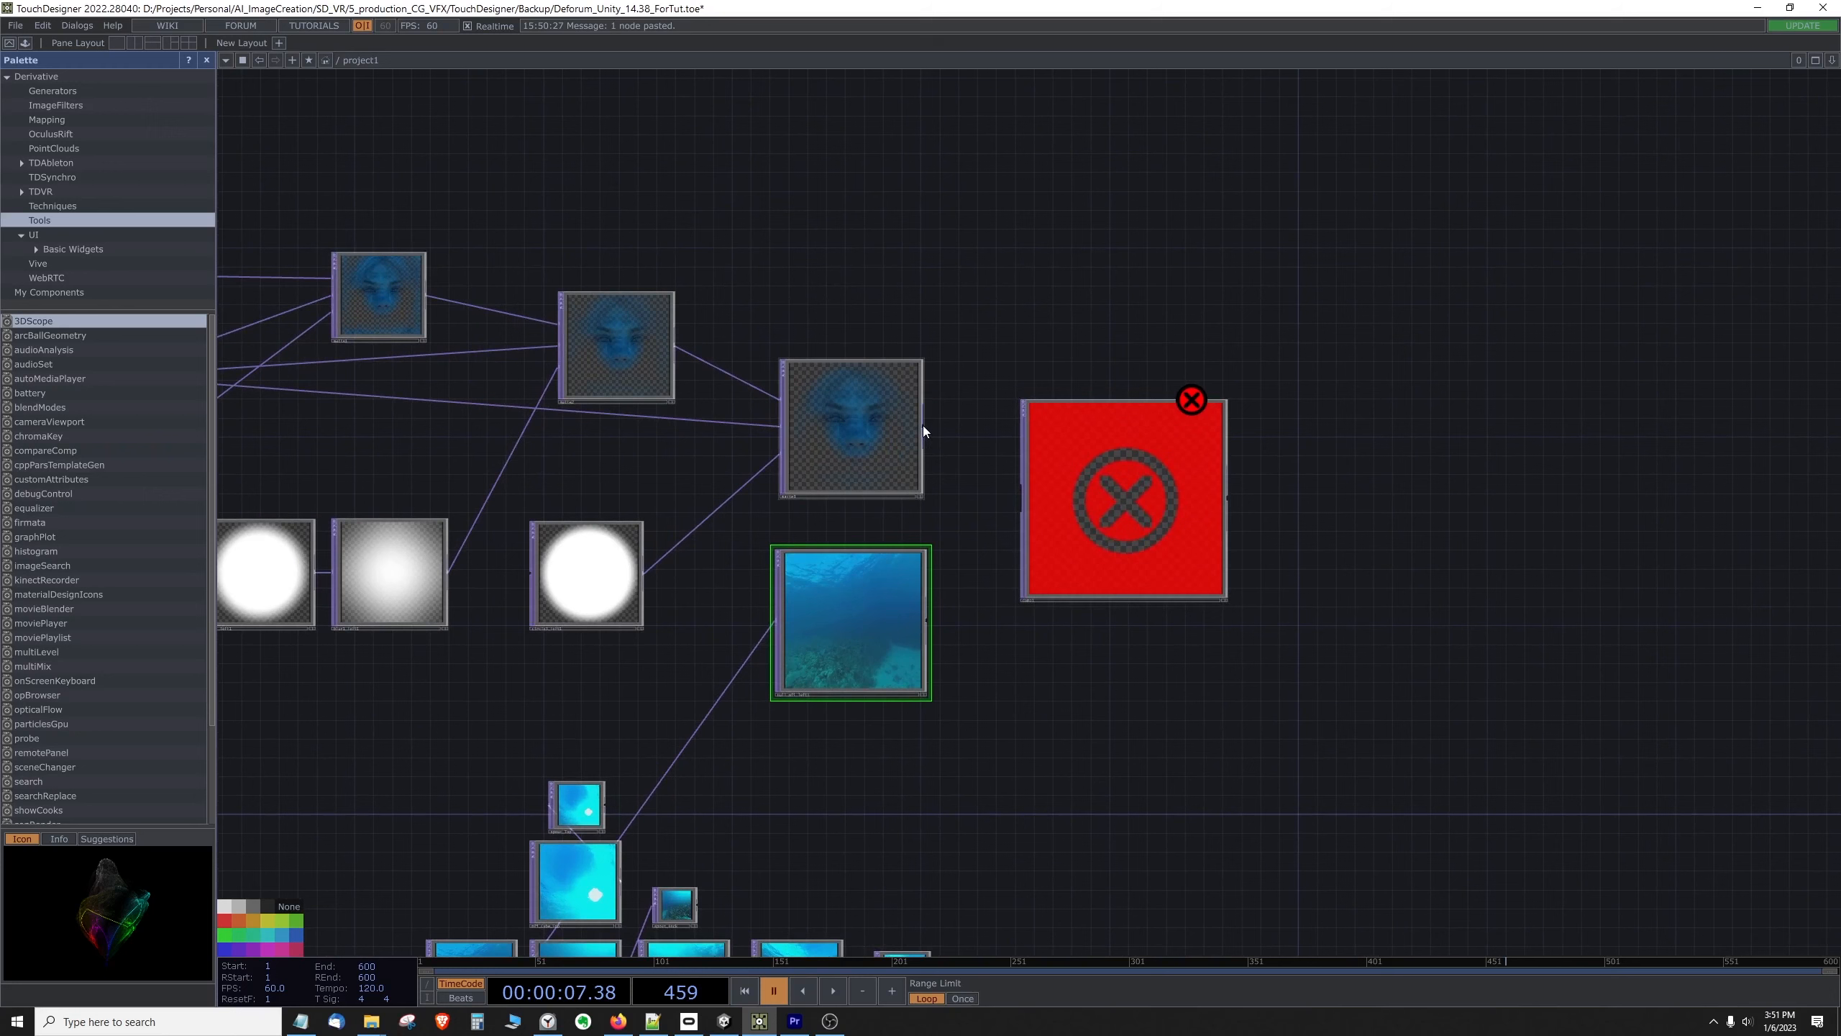
drag(923, 425, 1024, 498)
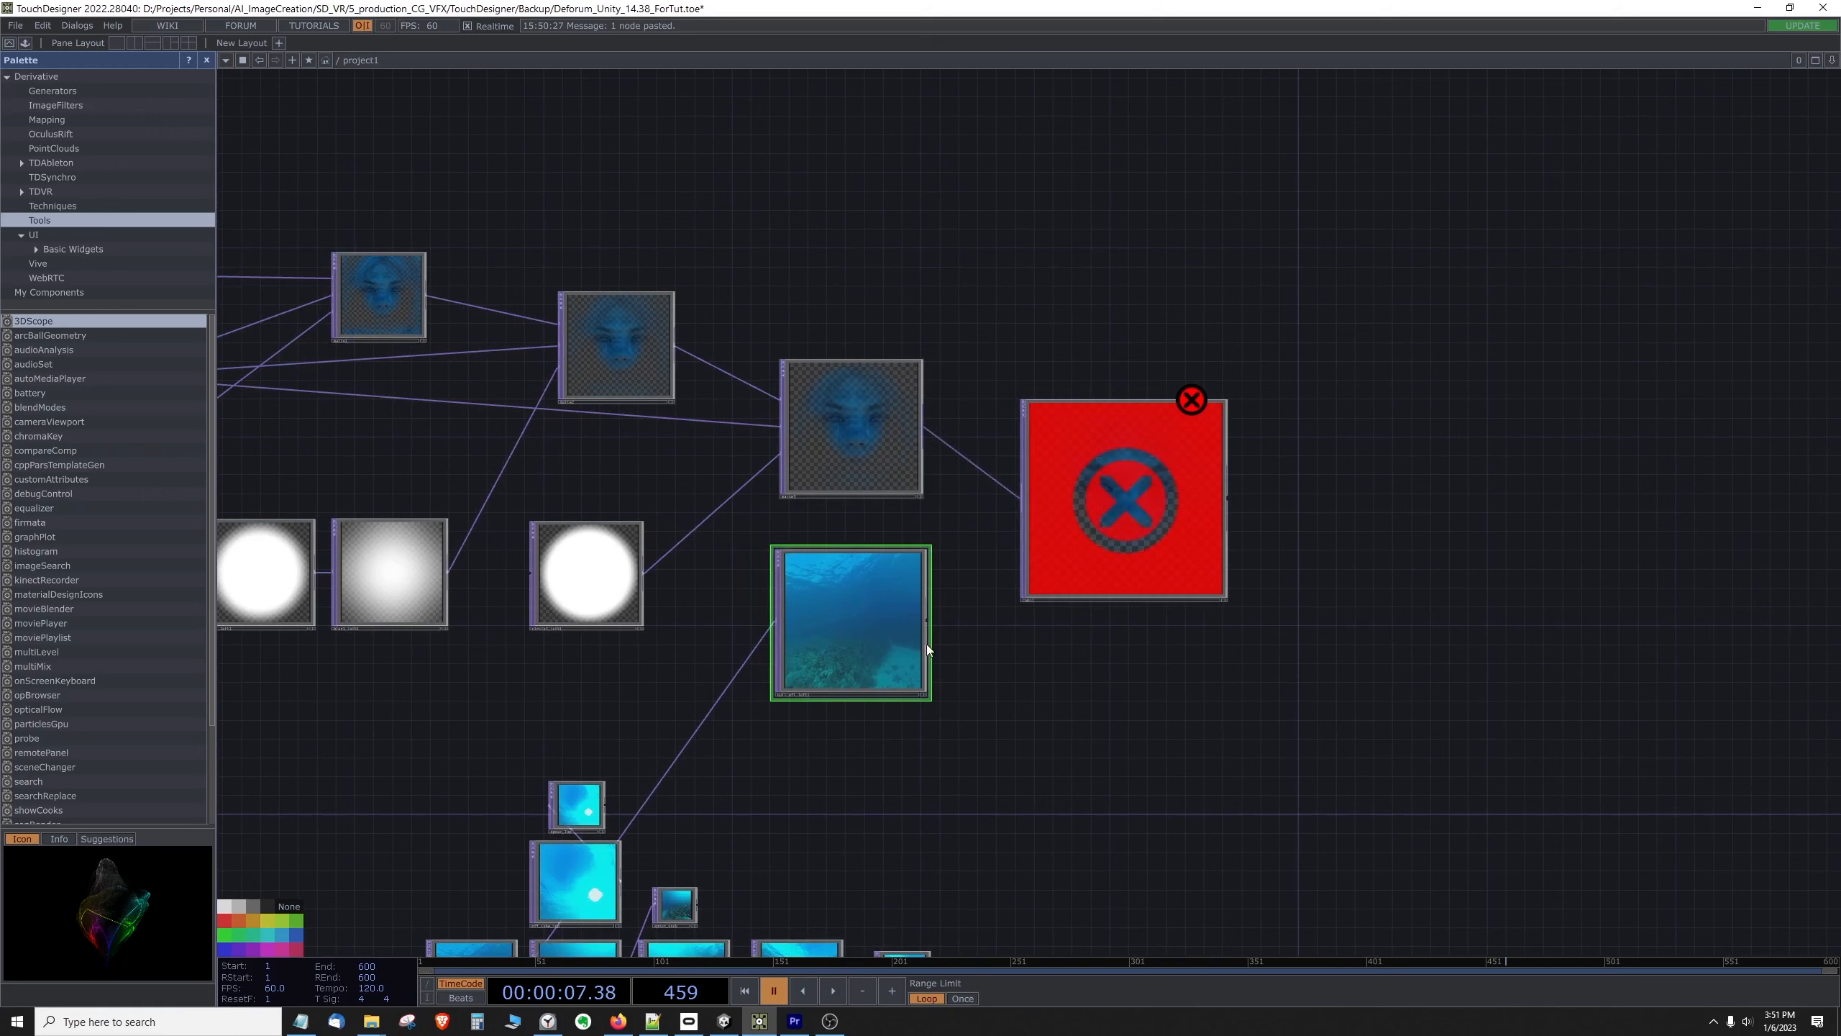
drag(930, 624, 950, 590)
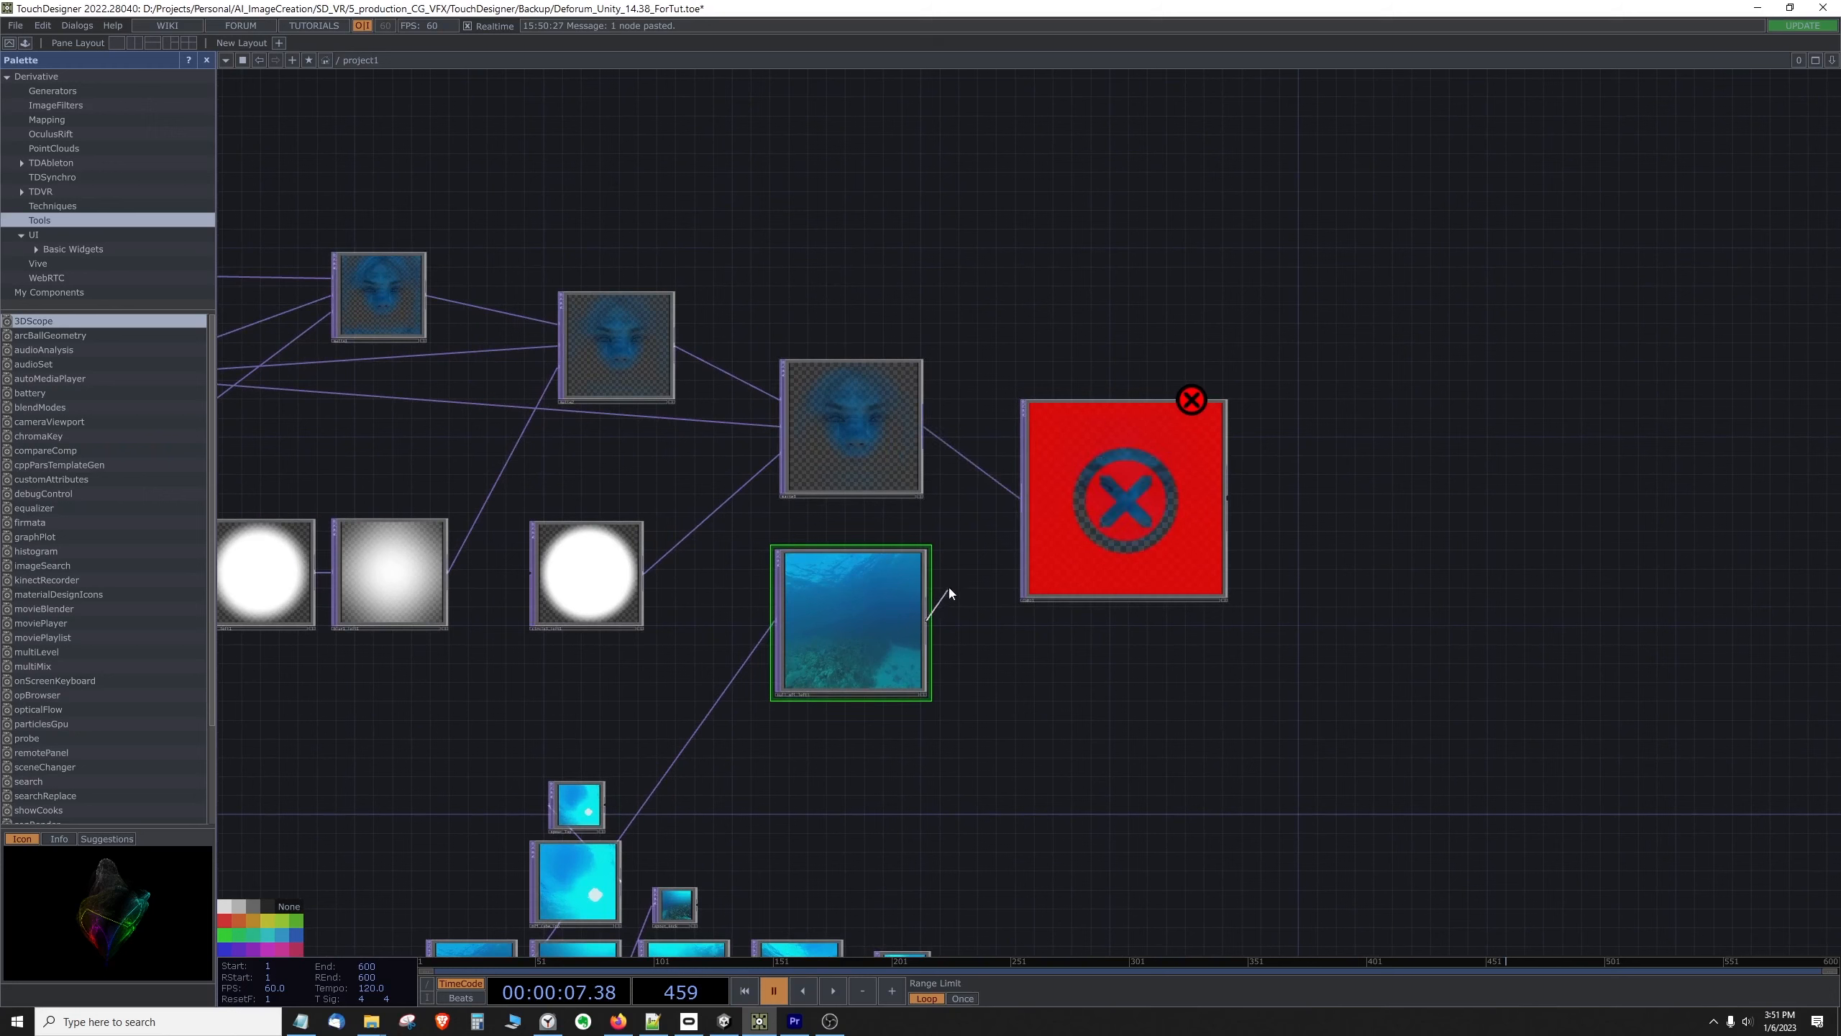
drag(1013, 527, 1029, 507)
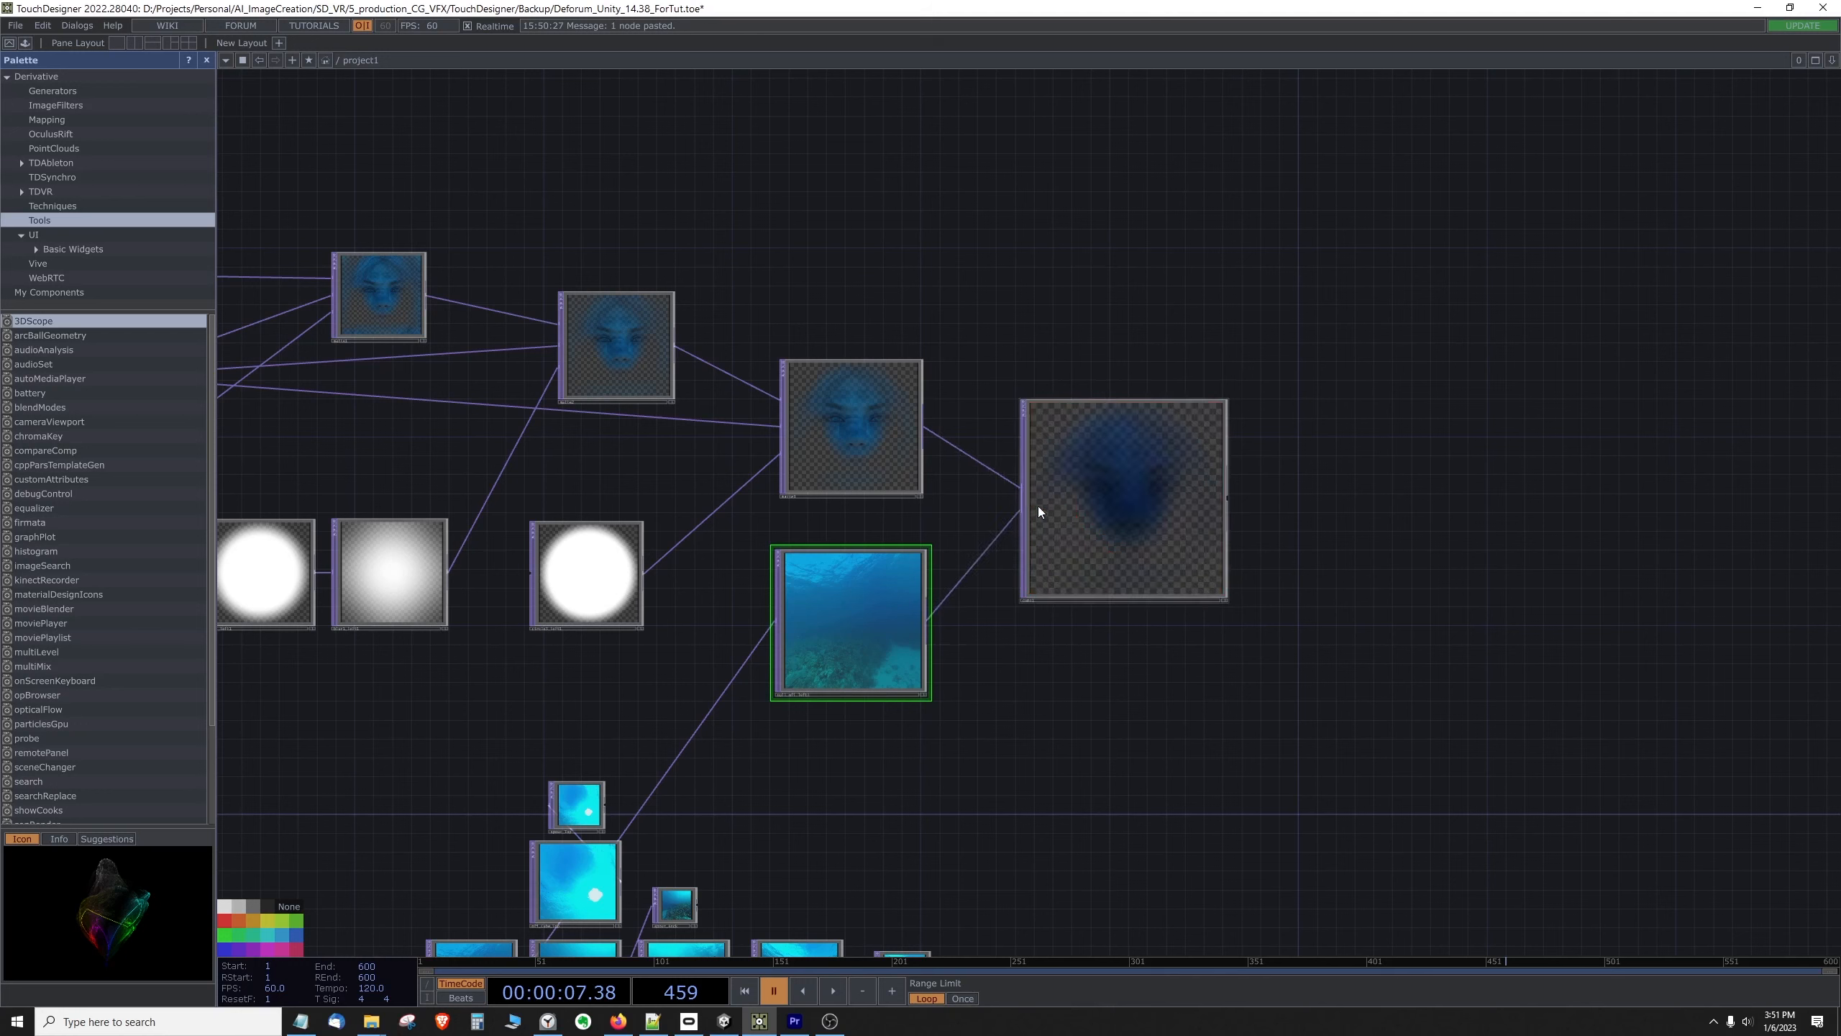
Step: Set the Composite's operation to Atop and close its parameters
right_click(1118, 437)
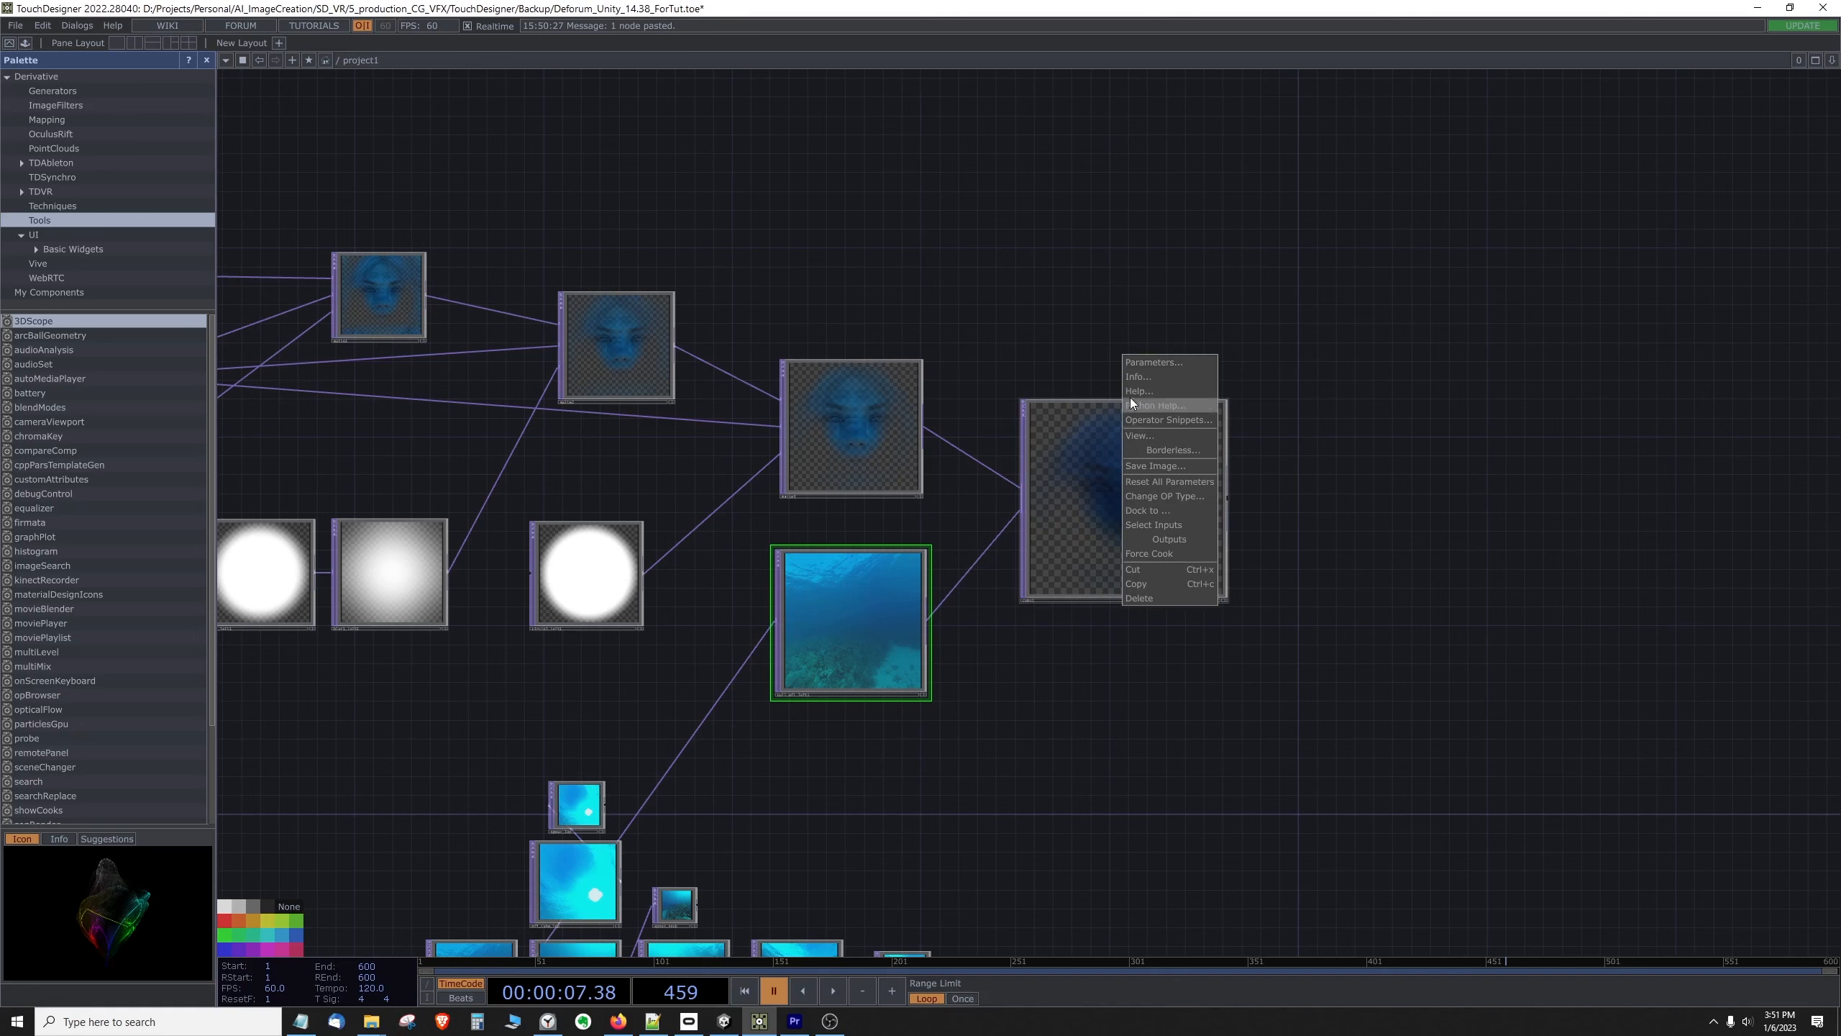
click(1151, 357)
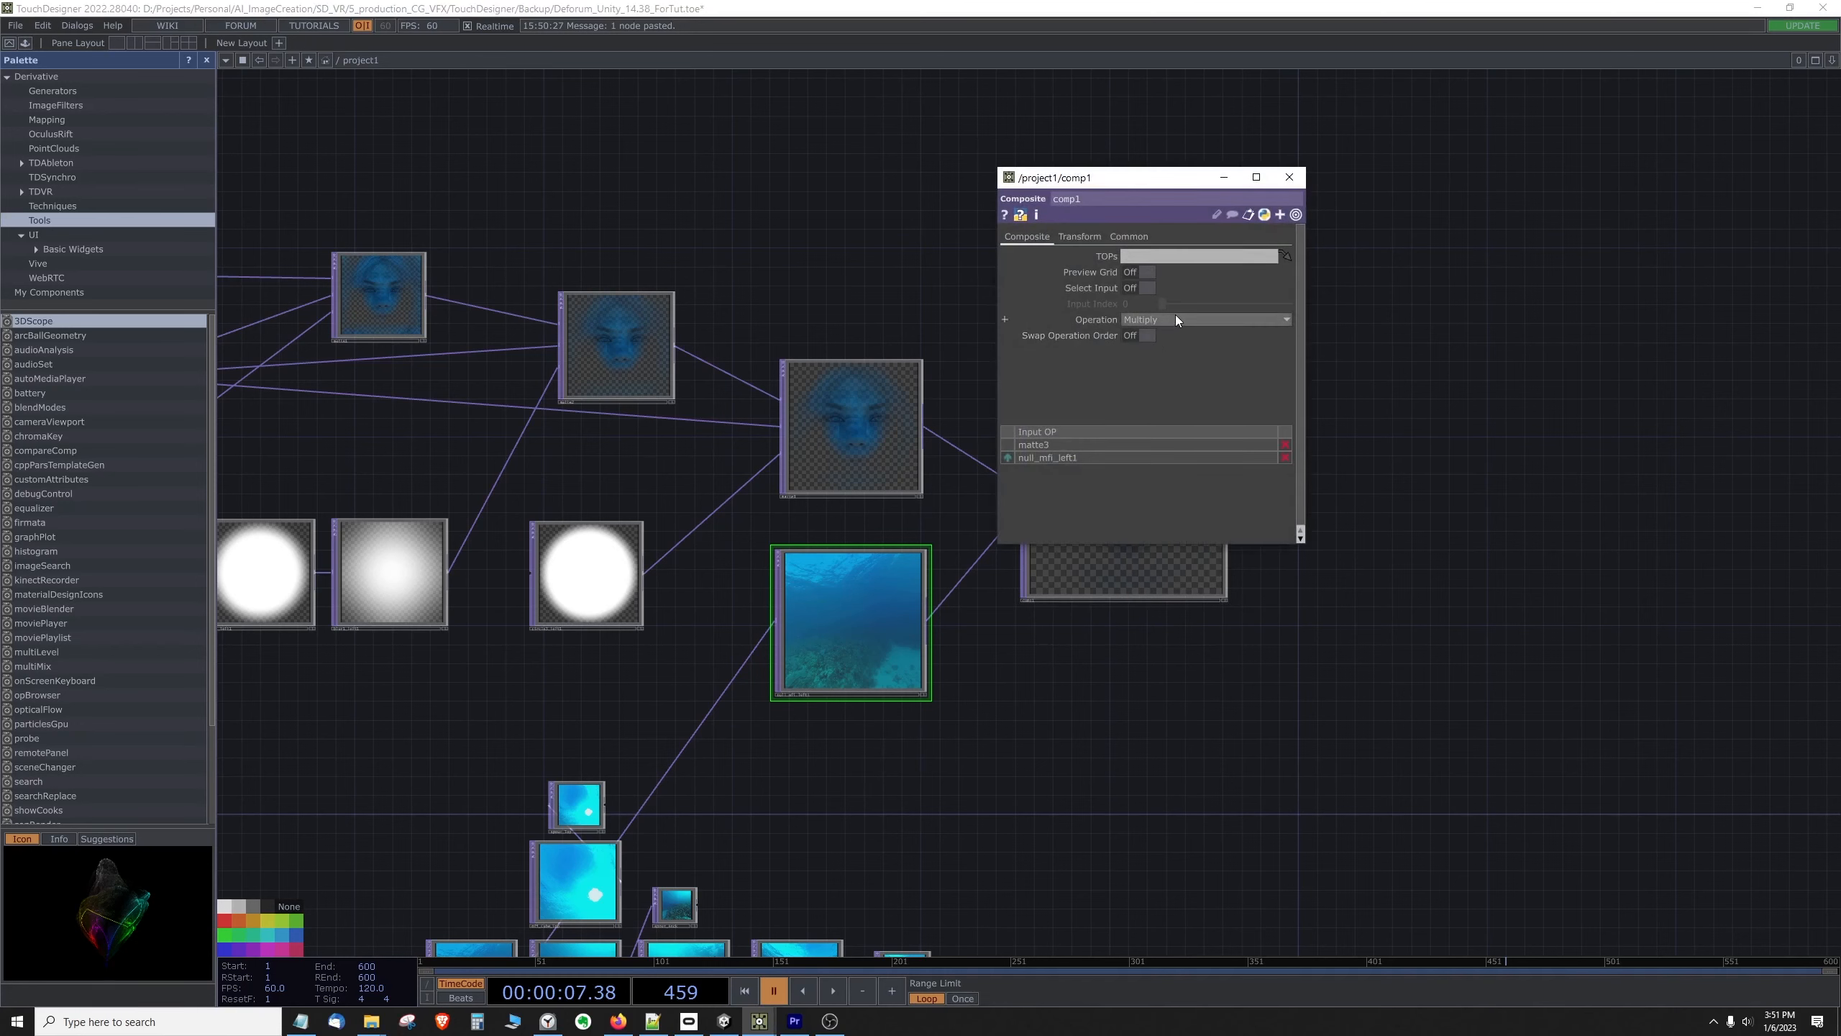
drag(1138, 186, 1424, 226)
click(1447, 360)
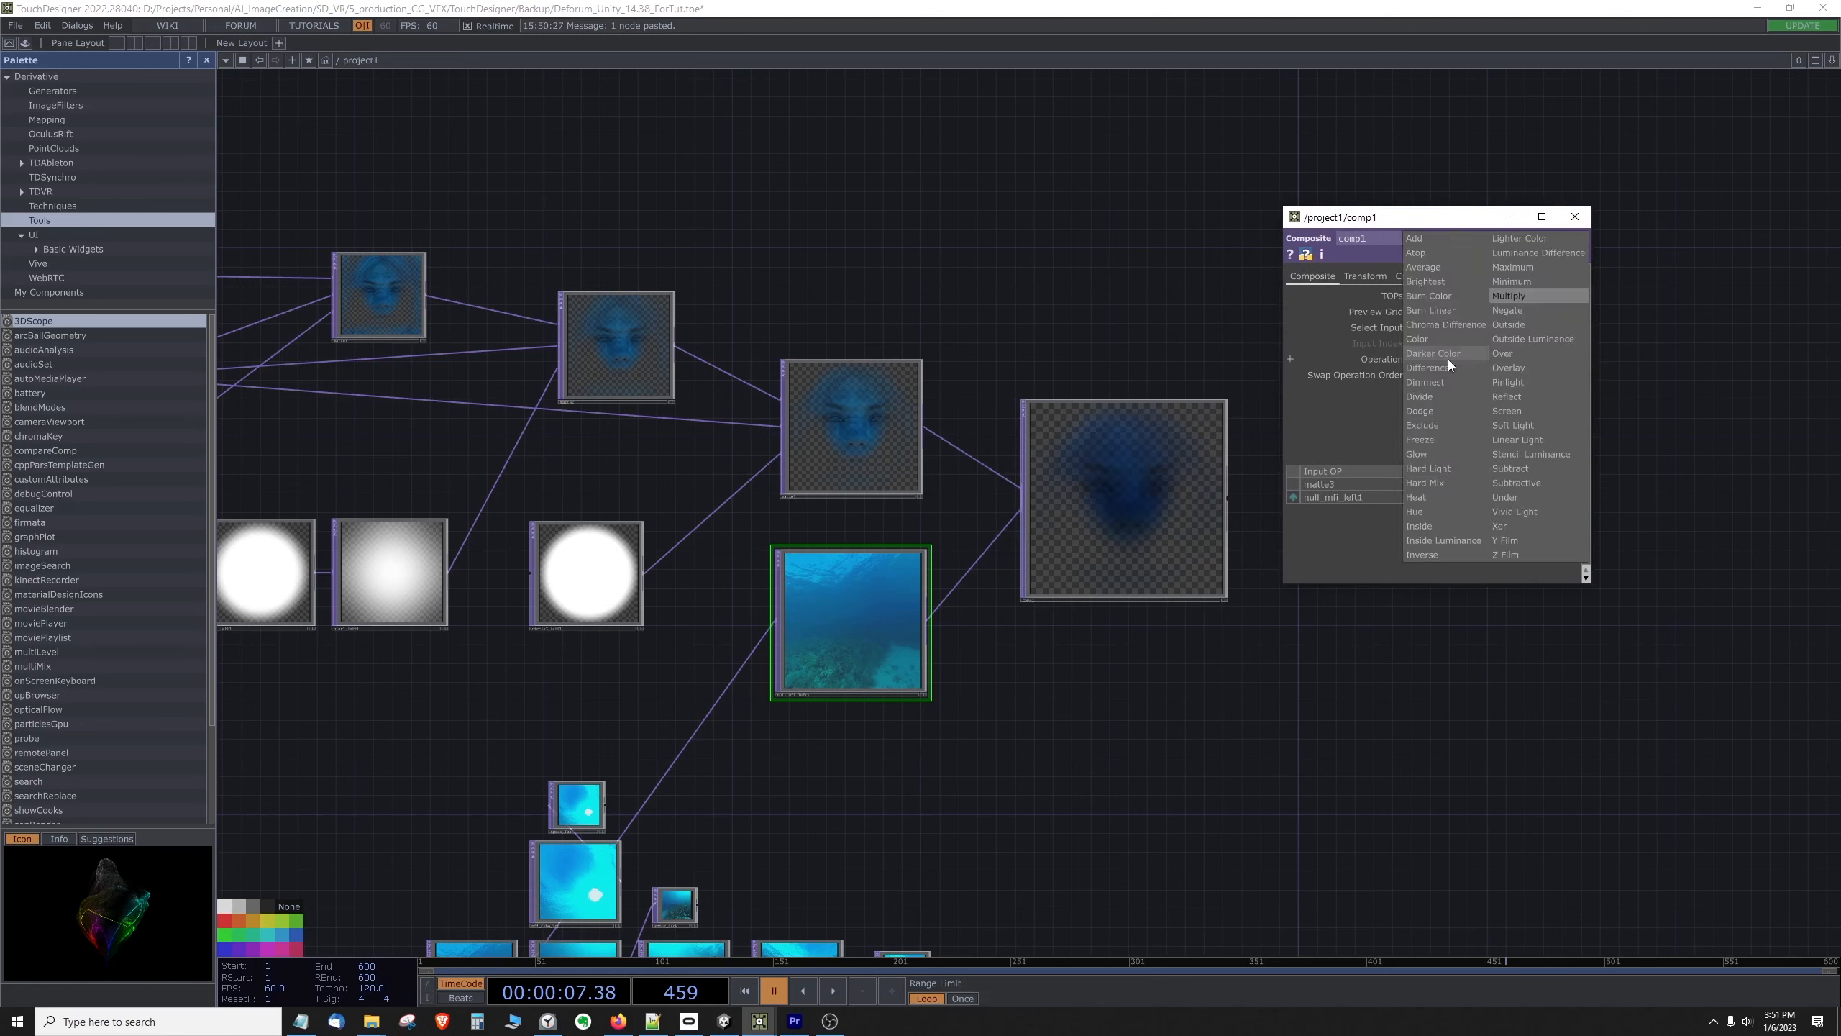
click(1424, 253)
click(1575, 216)
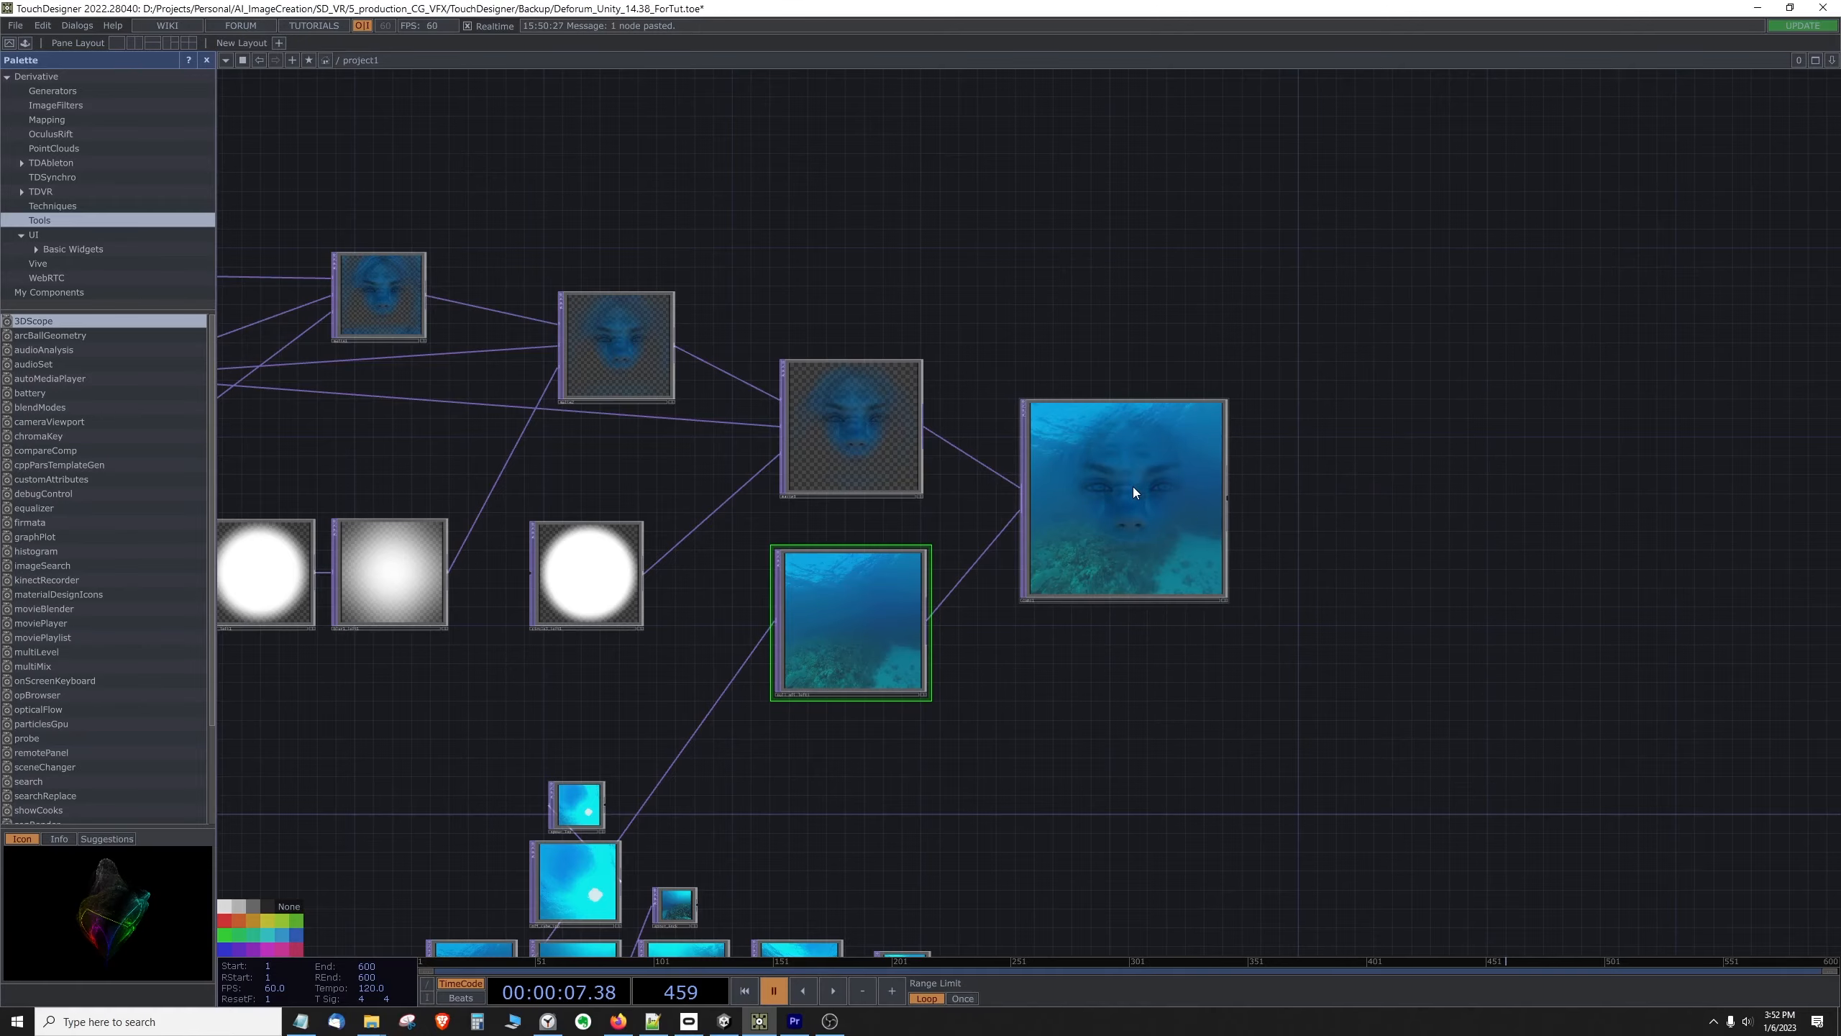
Step: Scale the Composite's face overlay to 0.35 in both width and height using its transform parameters
scroll(1133, 492, down, 2)
scroll(1132, 487, up, 5)
scroll(1130, 484, down, 3)
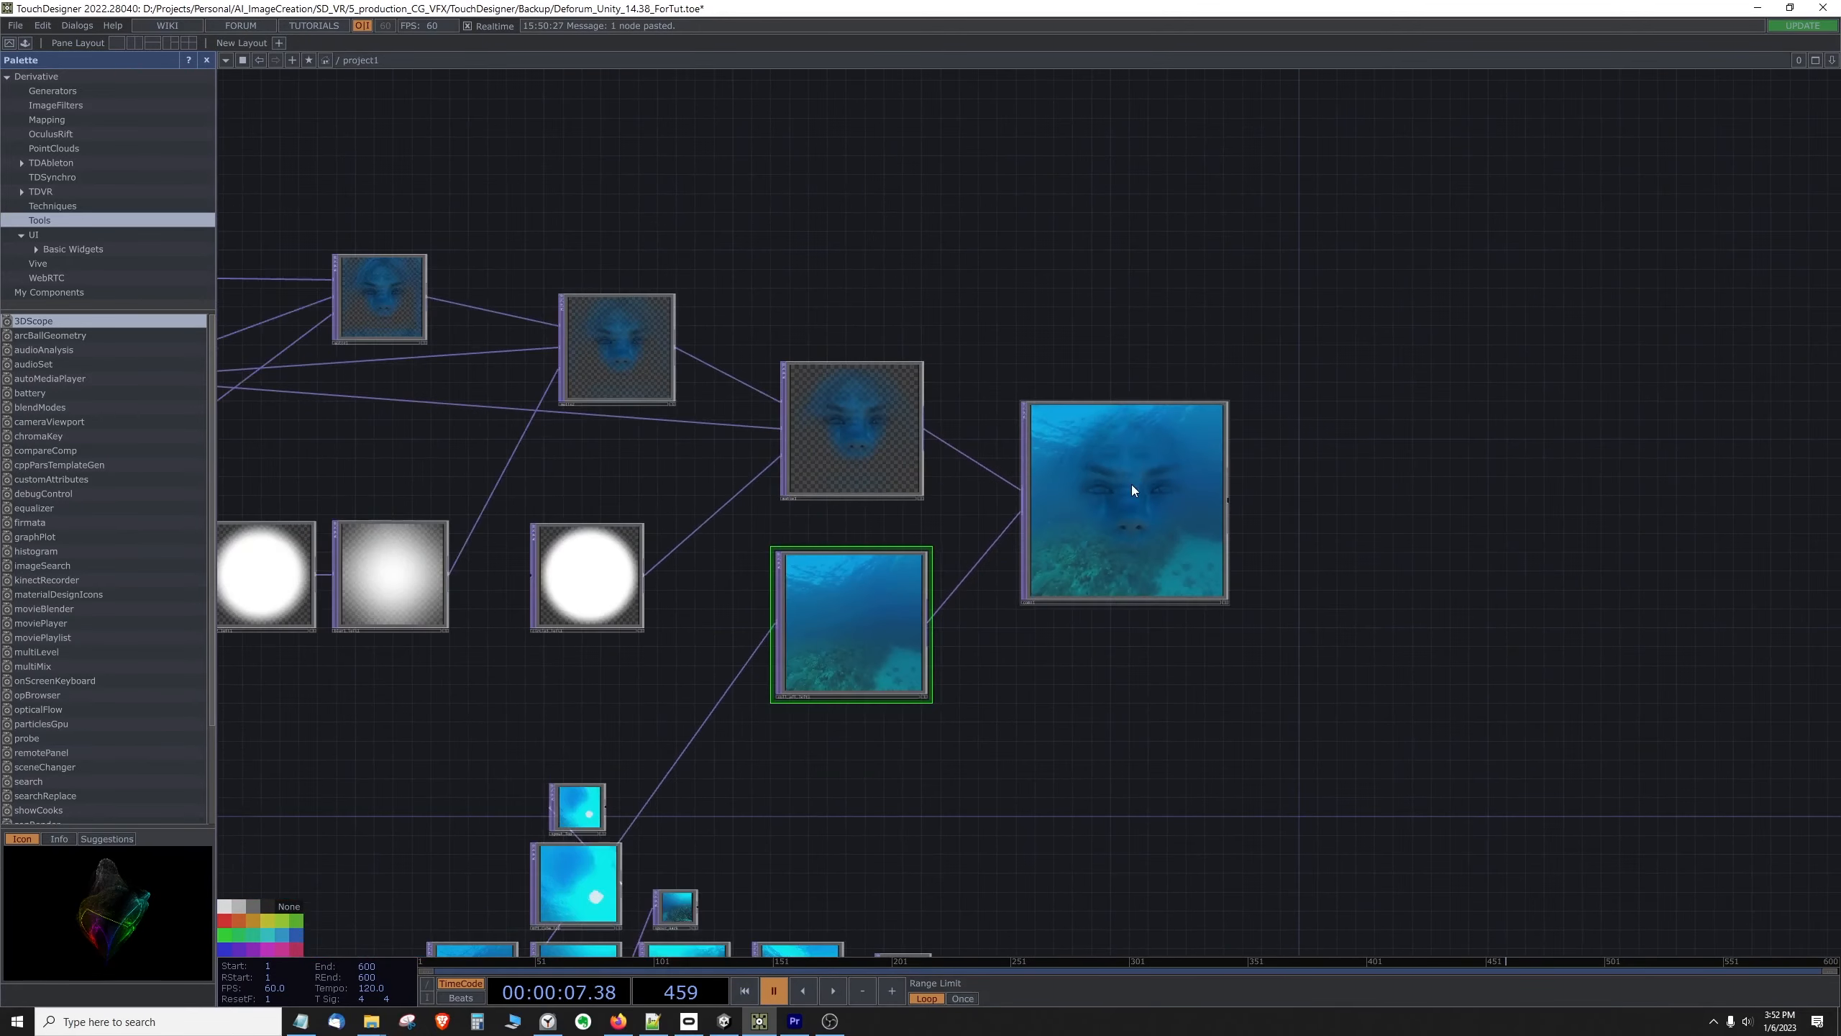
right_click(1127, 475)
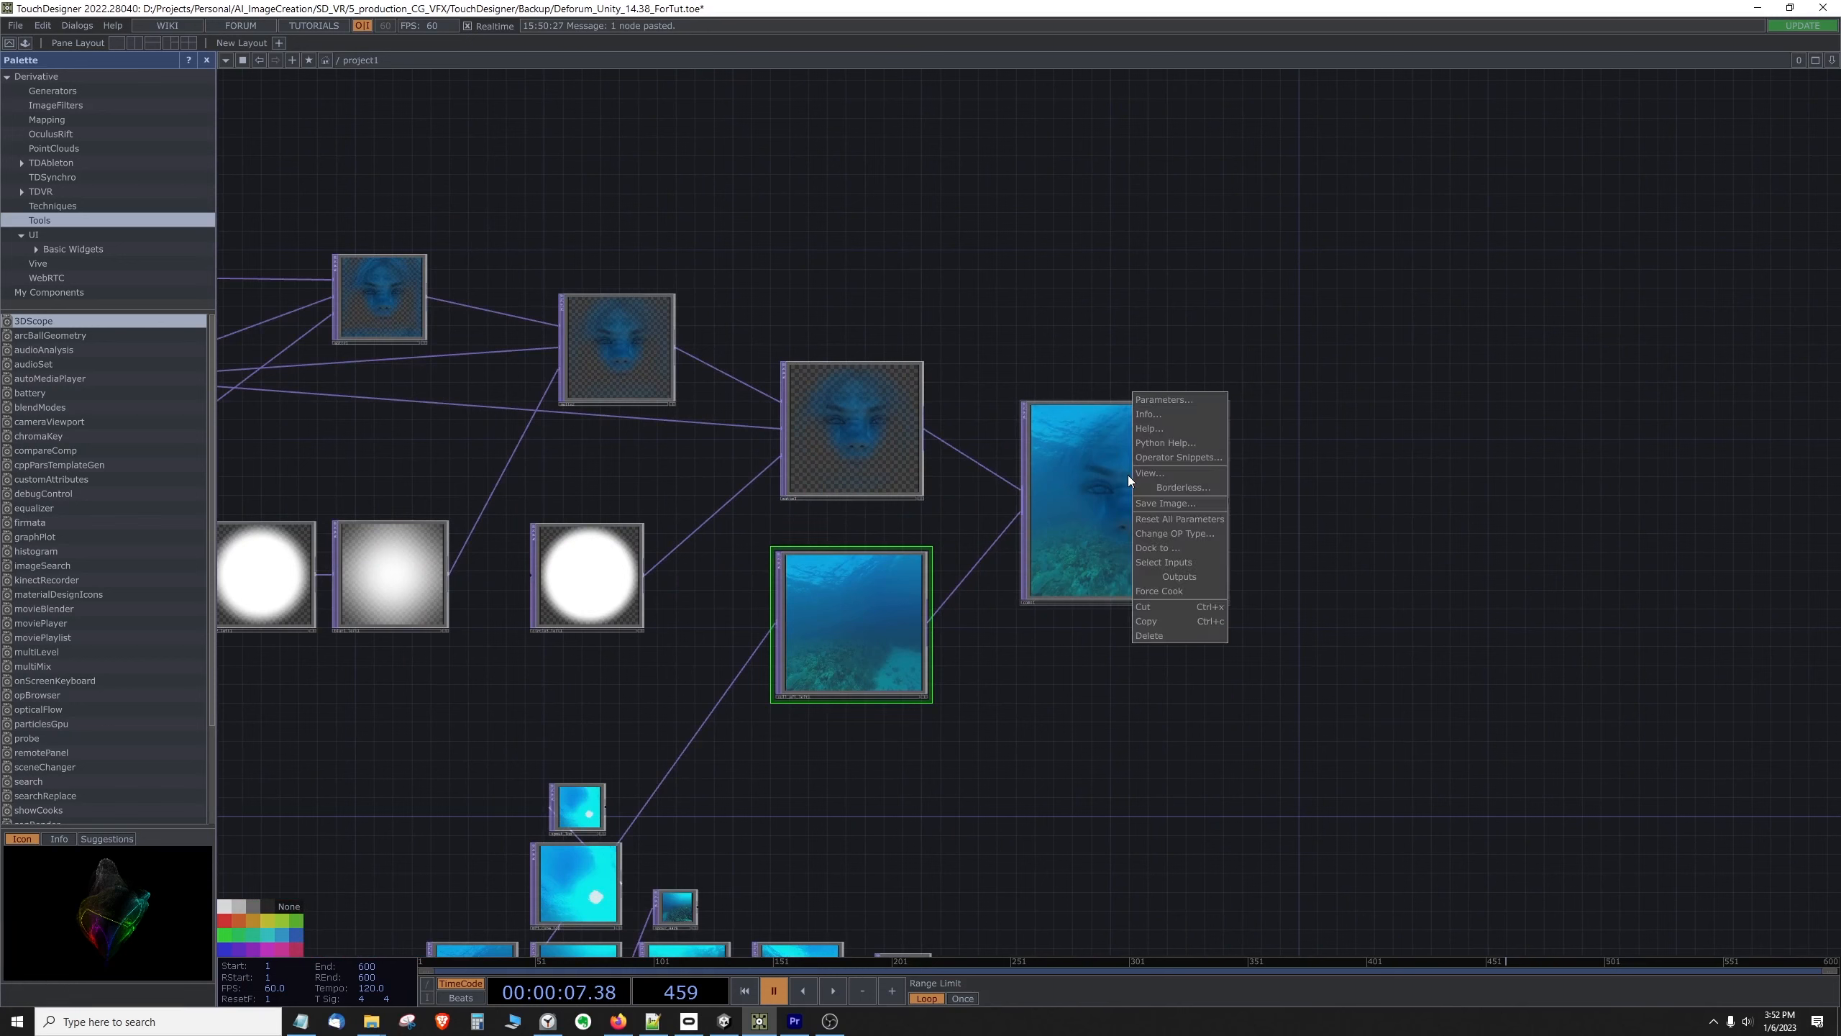
click(1163, 405)
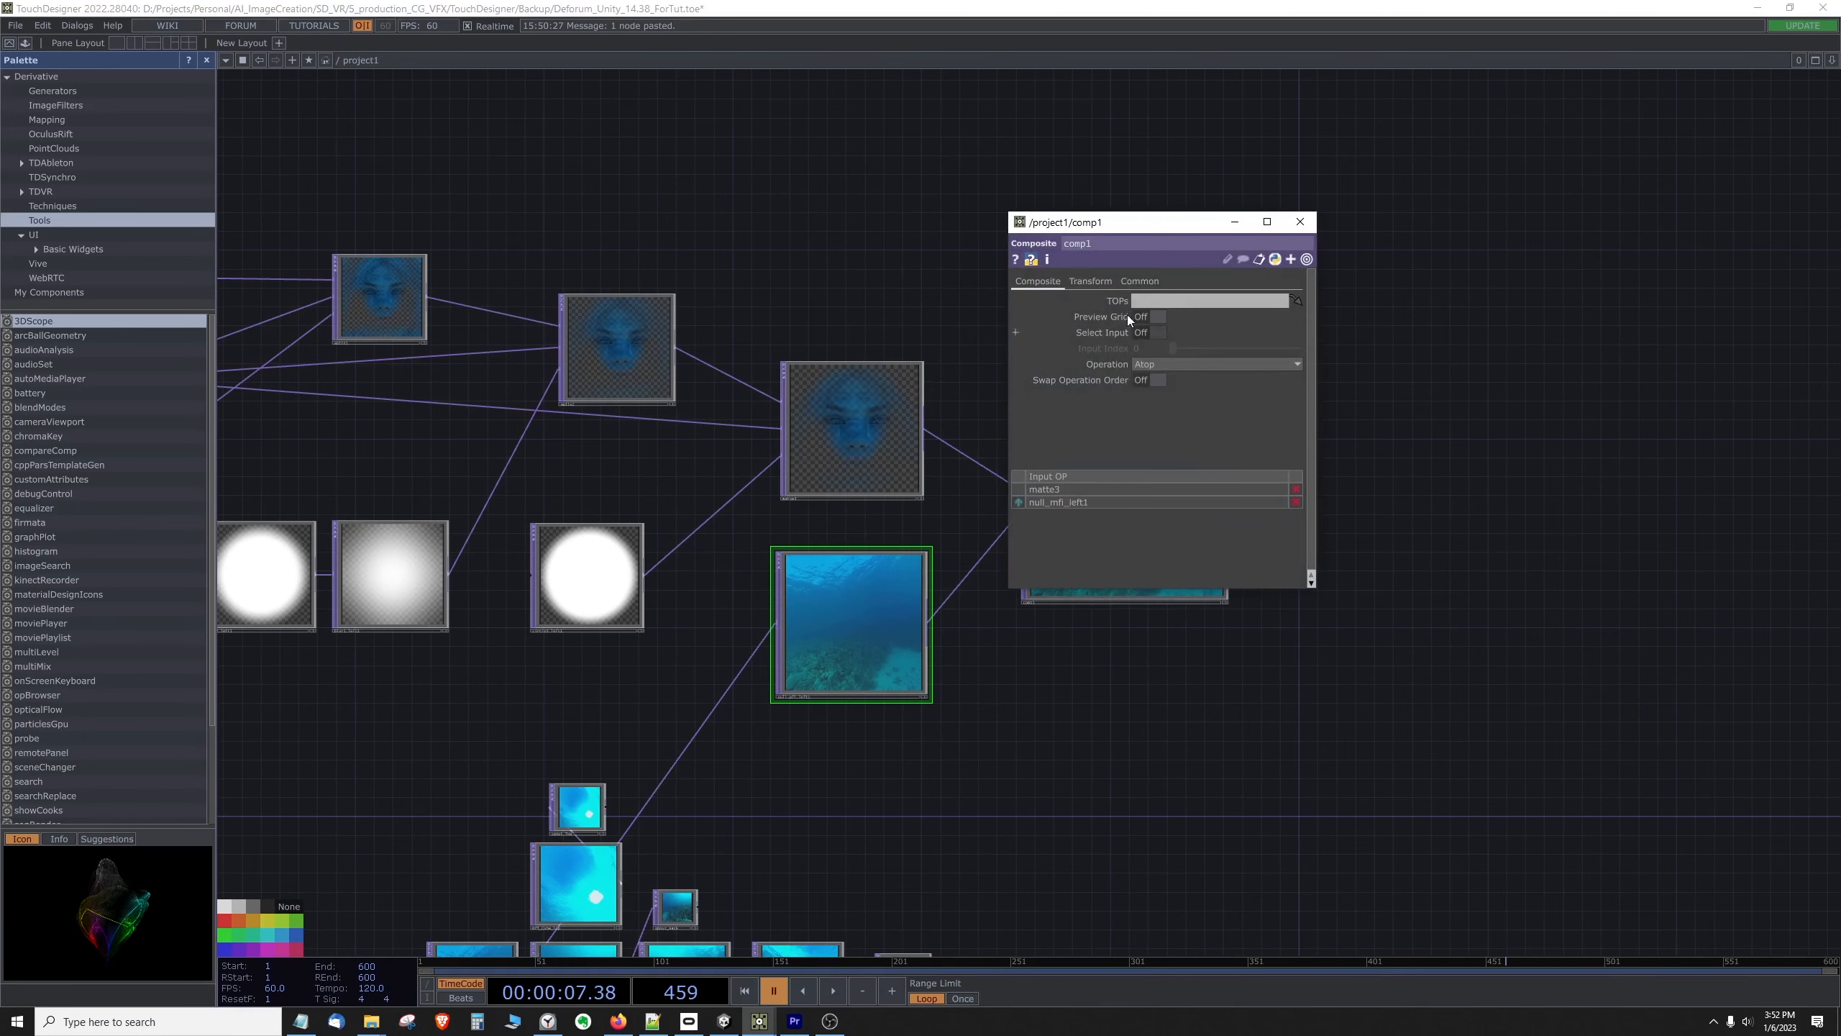
click(1083, 284)
drag(1131, 223, 1358, 239)
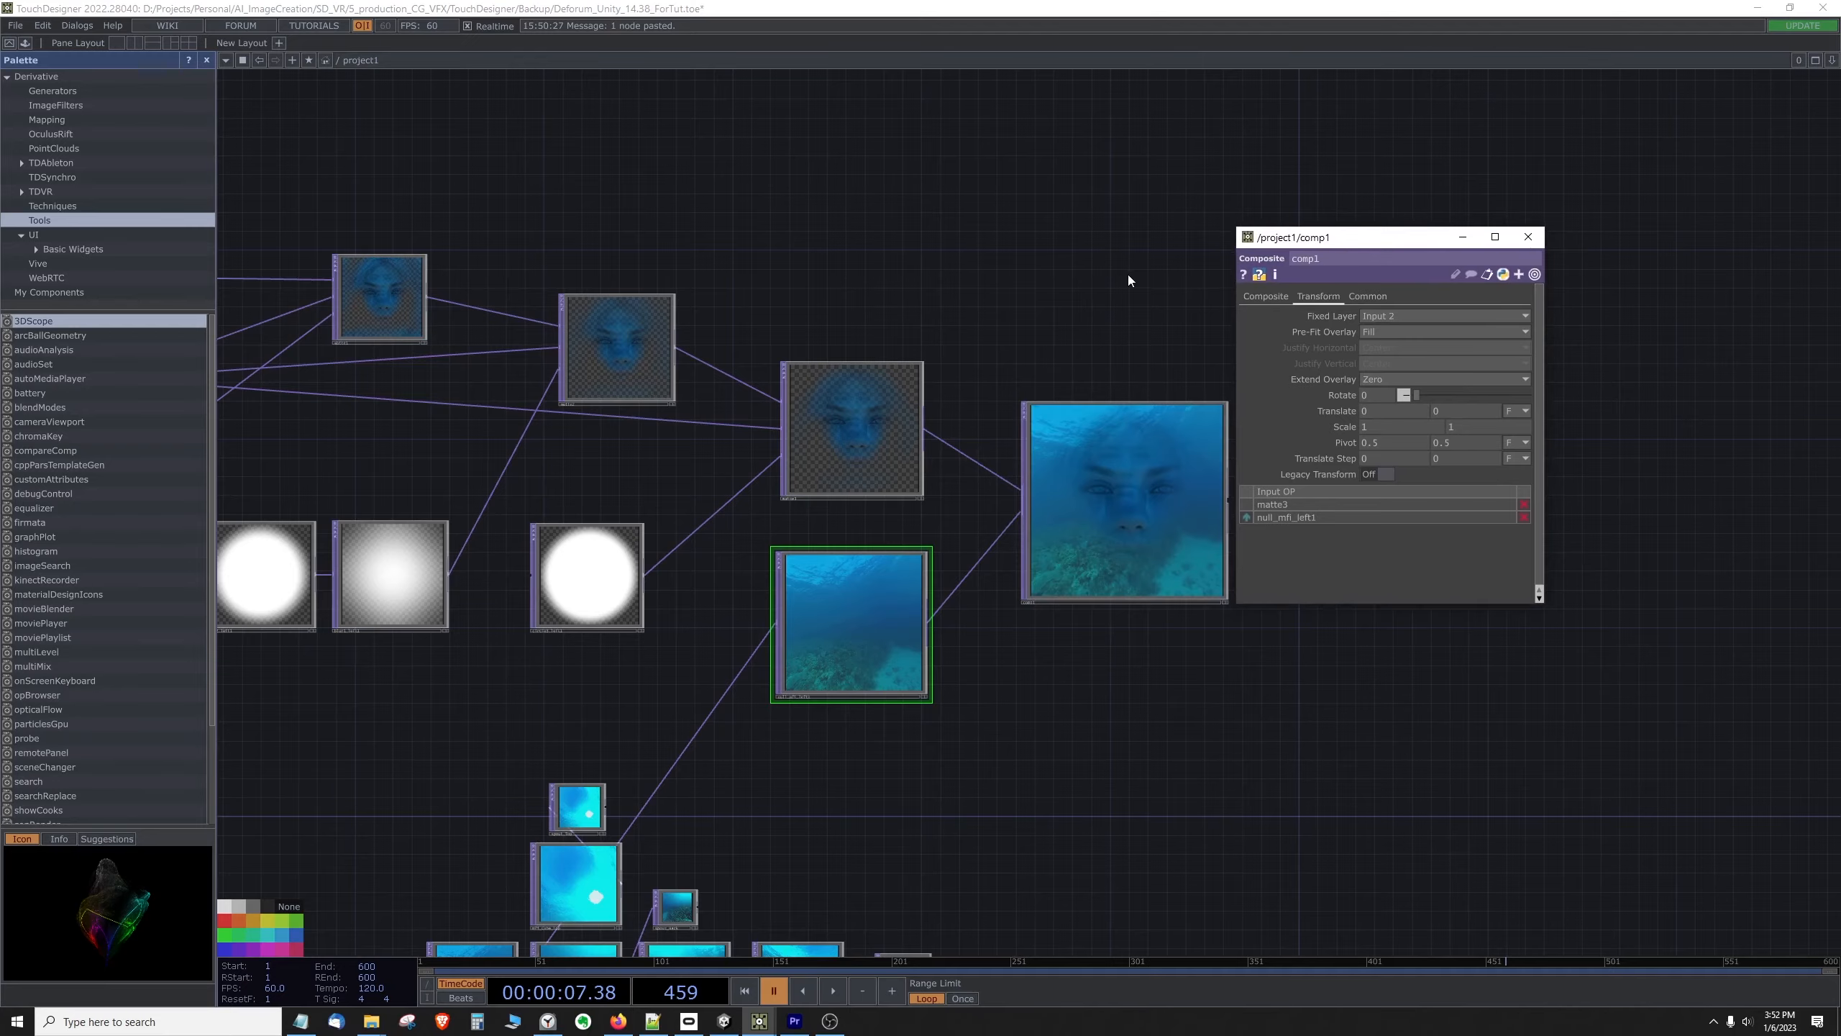
drag(1153, 294, 1016, 300)
drag(1342, 243, 1249, 300)
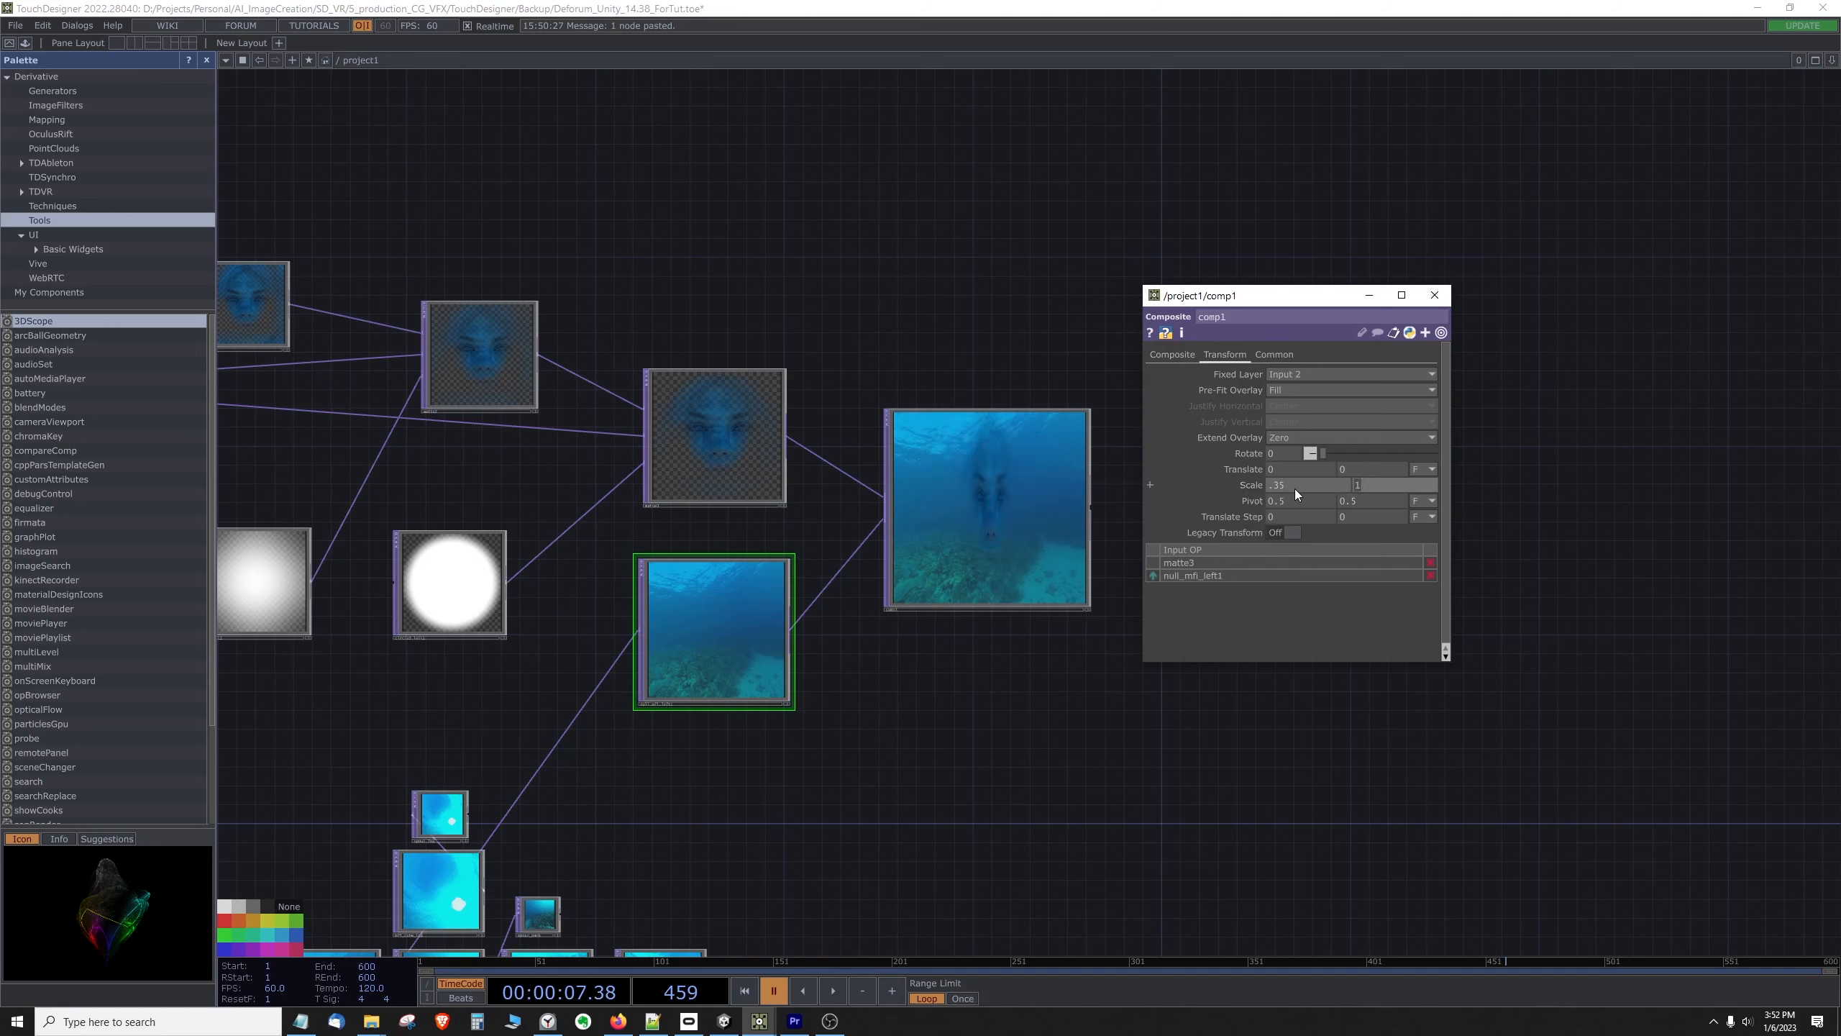
text(.35)
key(Return)
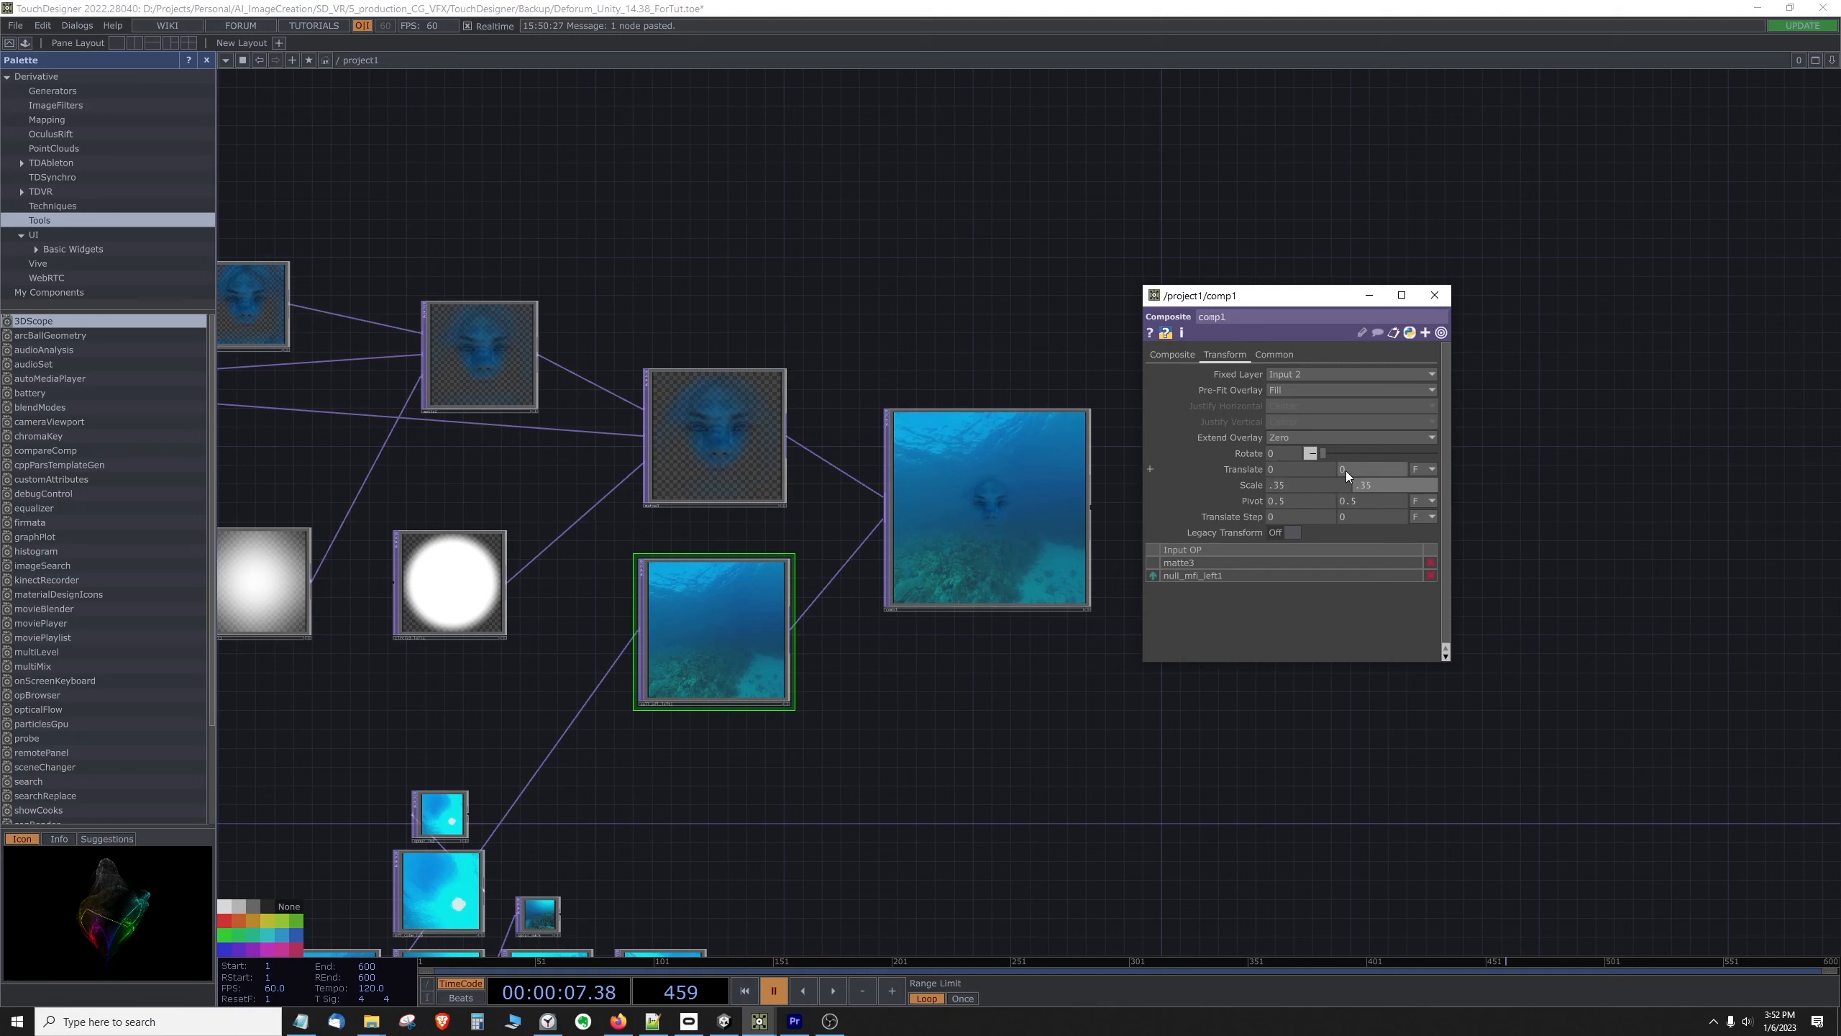
Step: Raise the face overlay by setting the Composite's vertical Translate to 0.1, and close its parameters
middle_drag(1342, 465, 1342, 465)
middle_drag(1353, 469, 1363, 471)
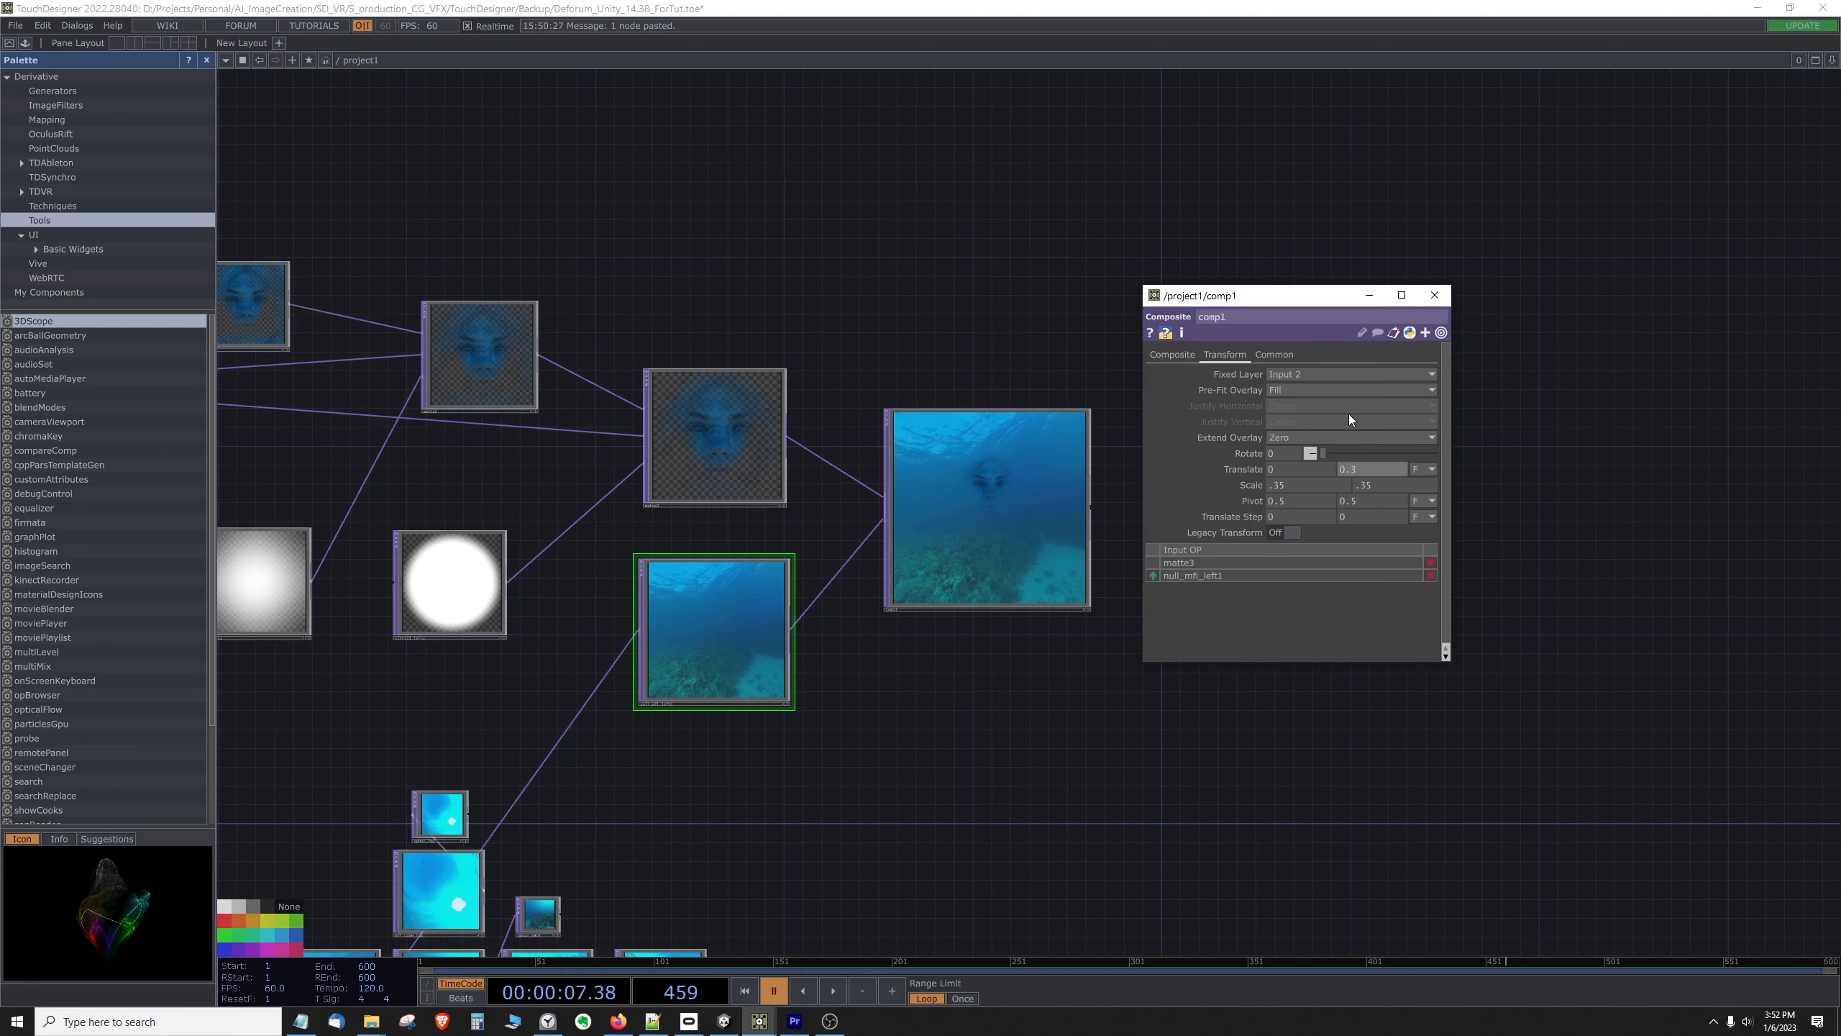
click(1434, 297)
scroll(1164, 500, down, 3)
scroll(879, 608, up, 8)
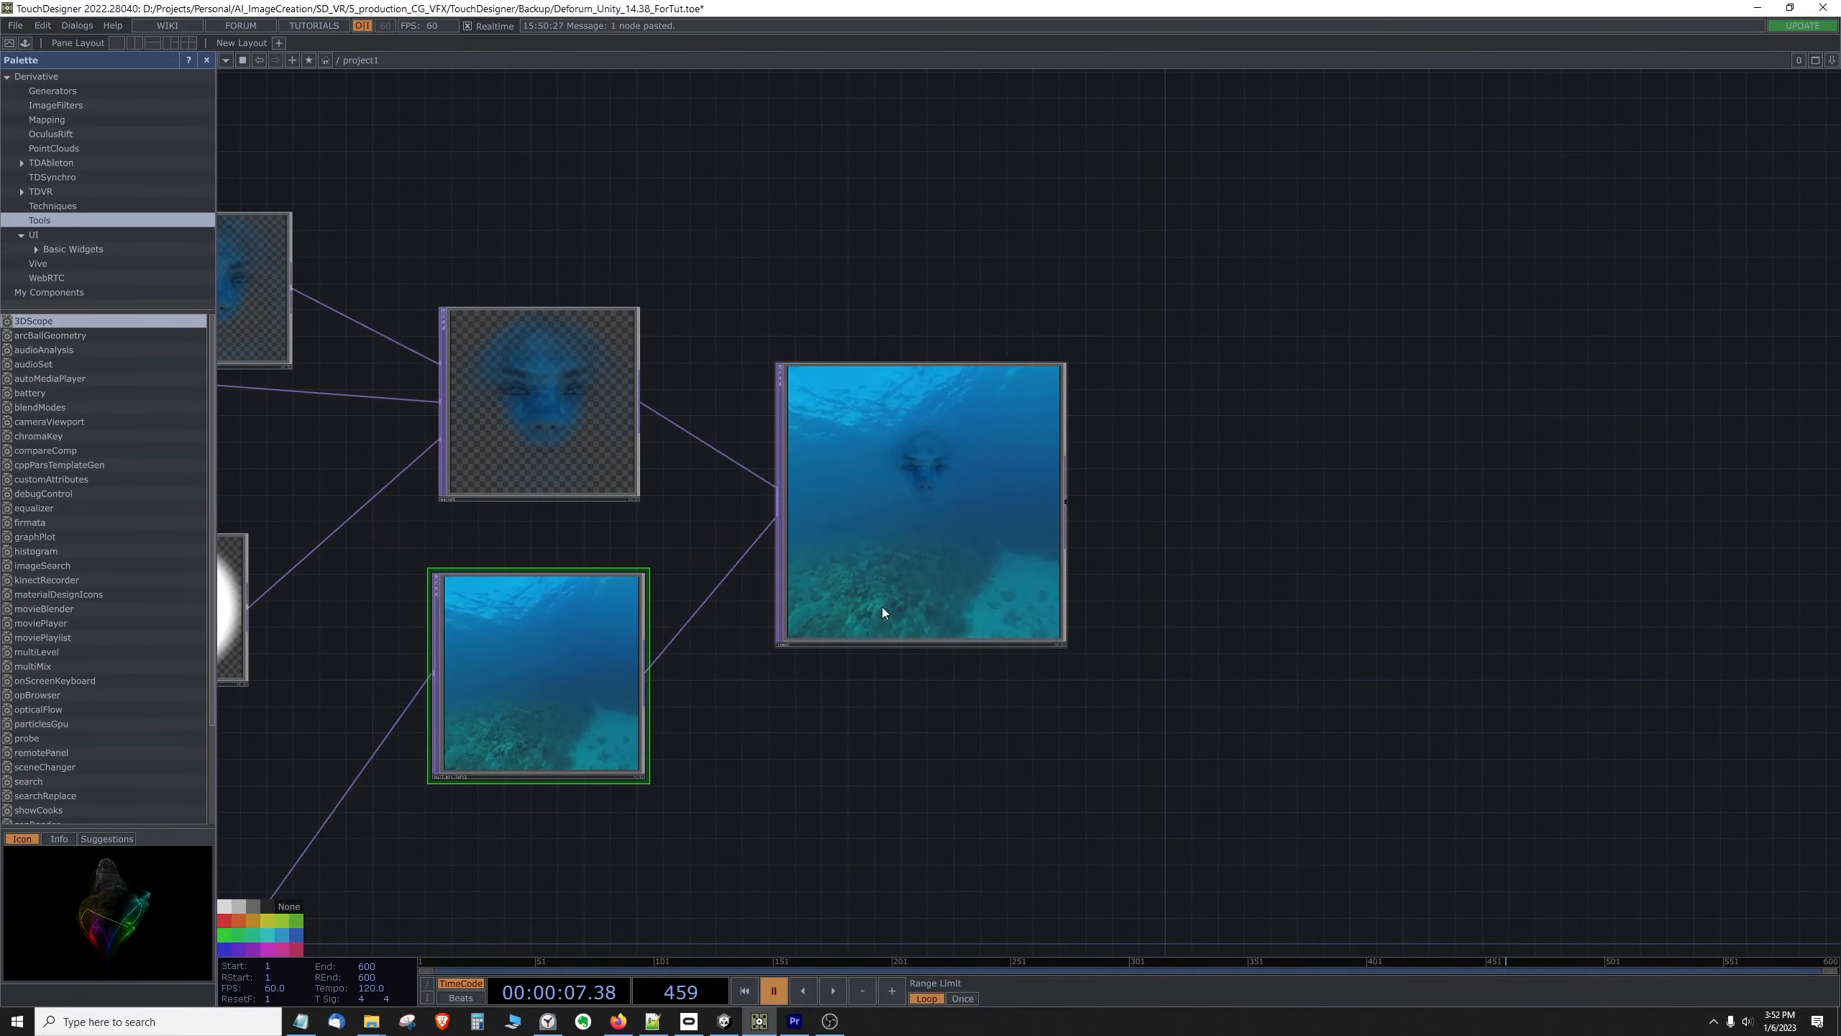
scroll(838, 665, down, 8)
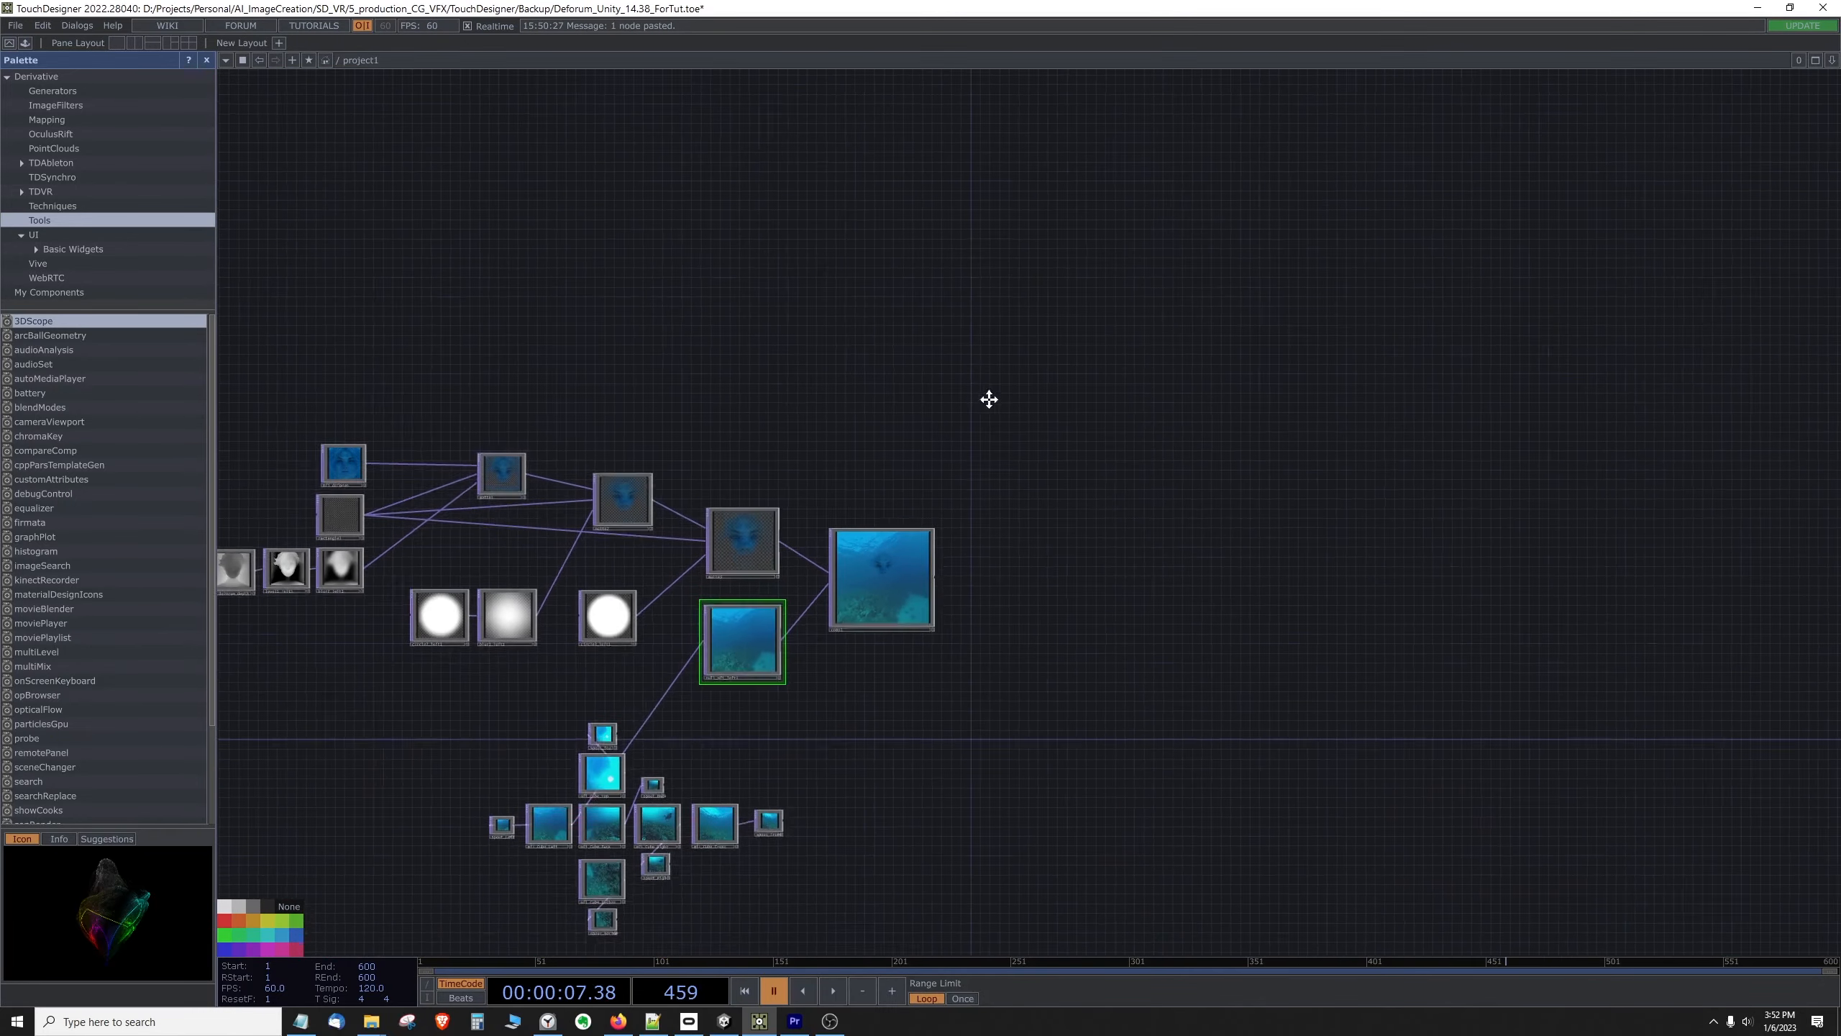
drag(924, 595, 1134, 530)
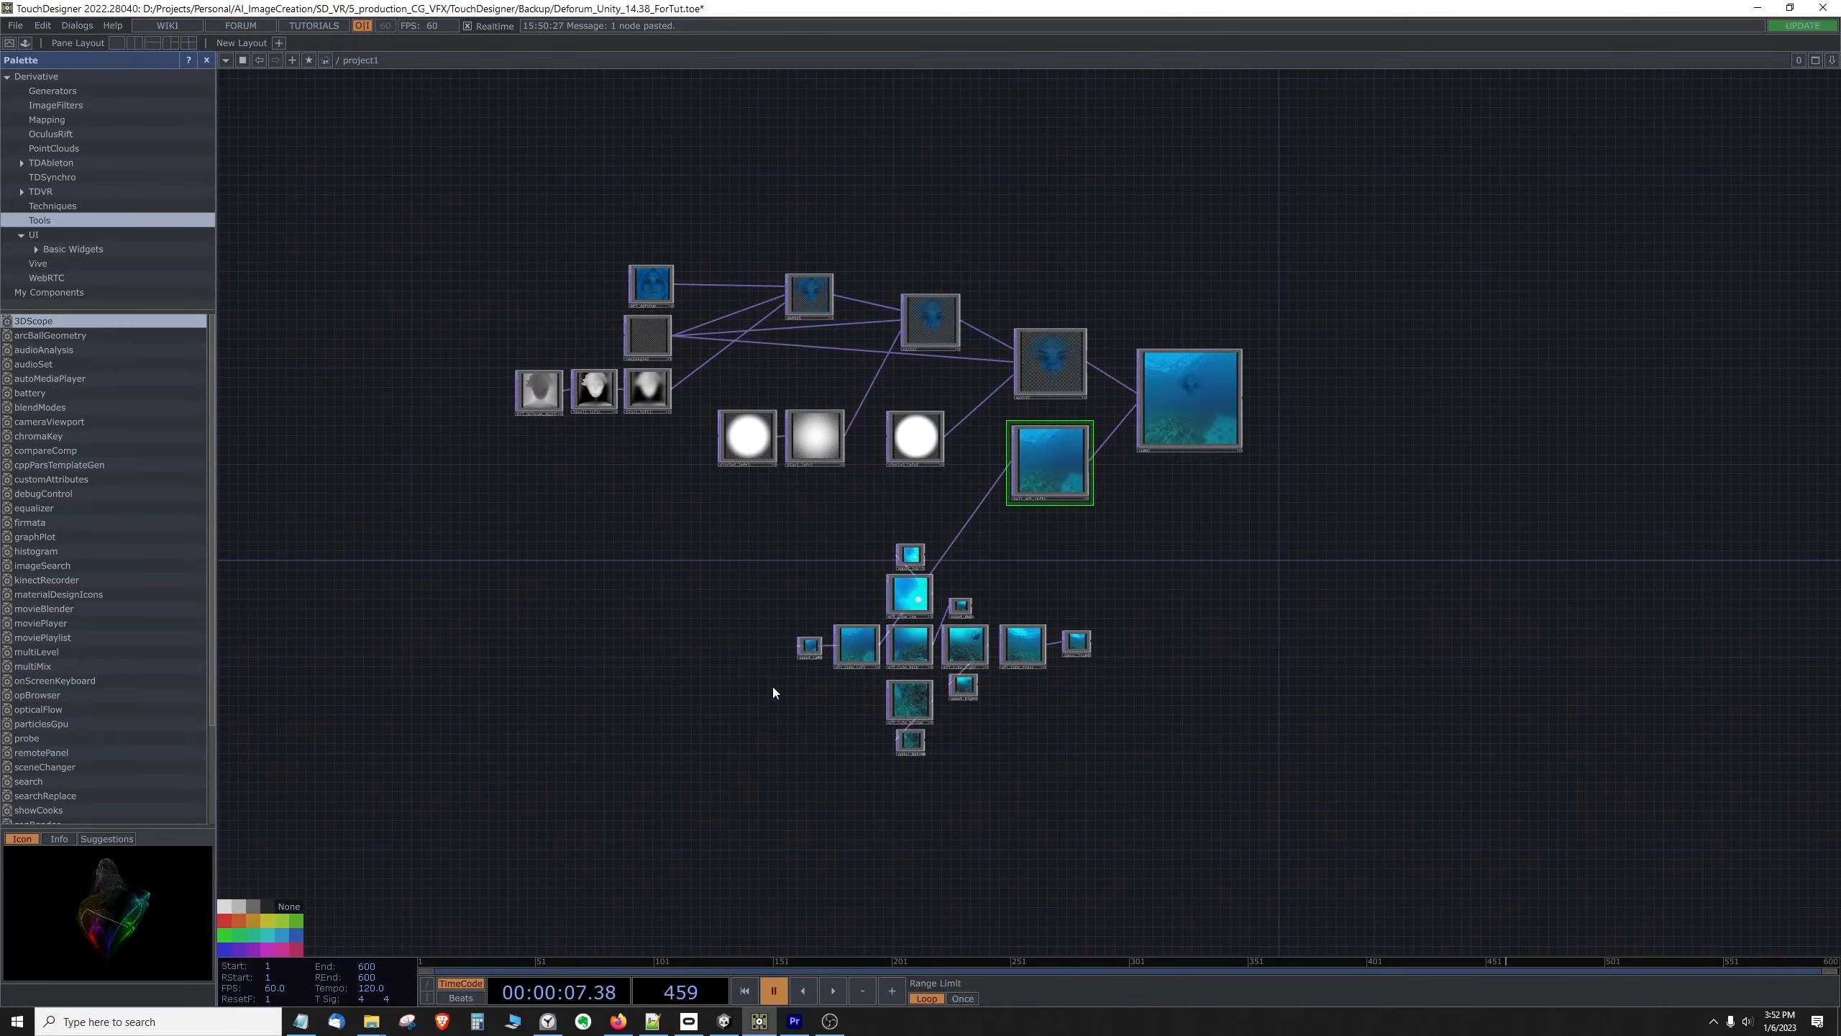
Step: Move the spout_Left node away from the left cube face and place it beside the Composite's output
scroll(773, 687, up, 5)
drag(793, 639, 723, 688)
scroll(768, 704, up, 4)
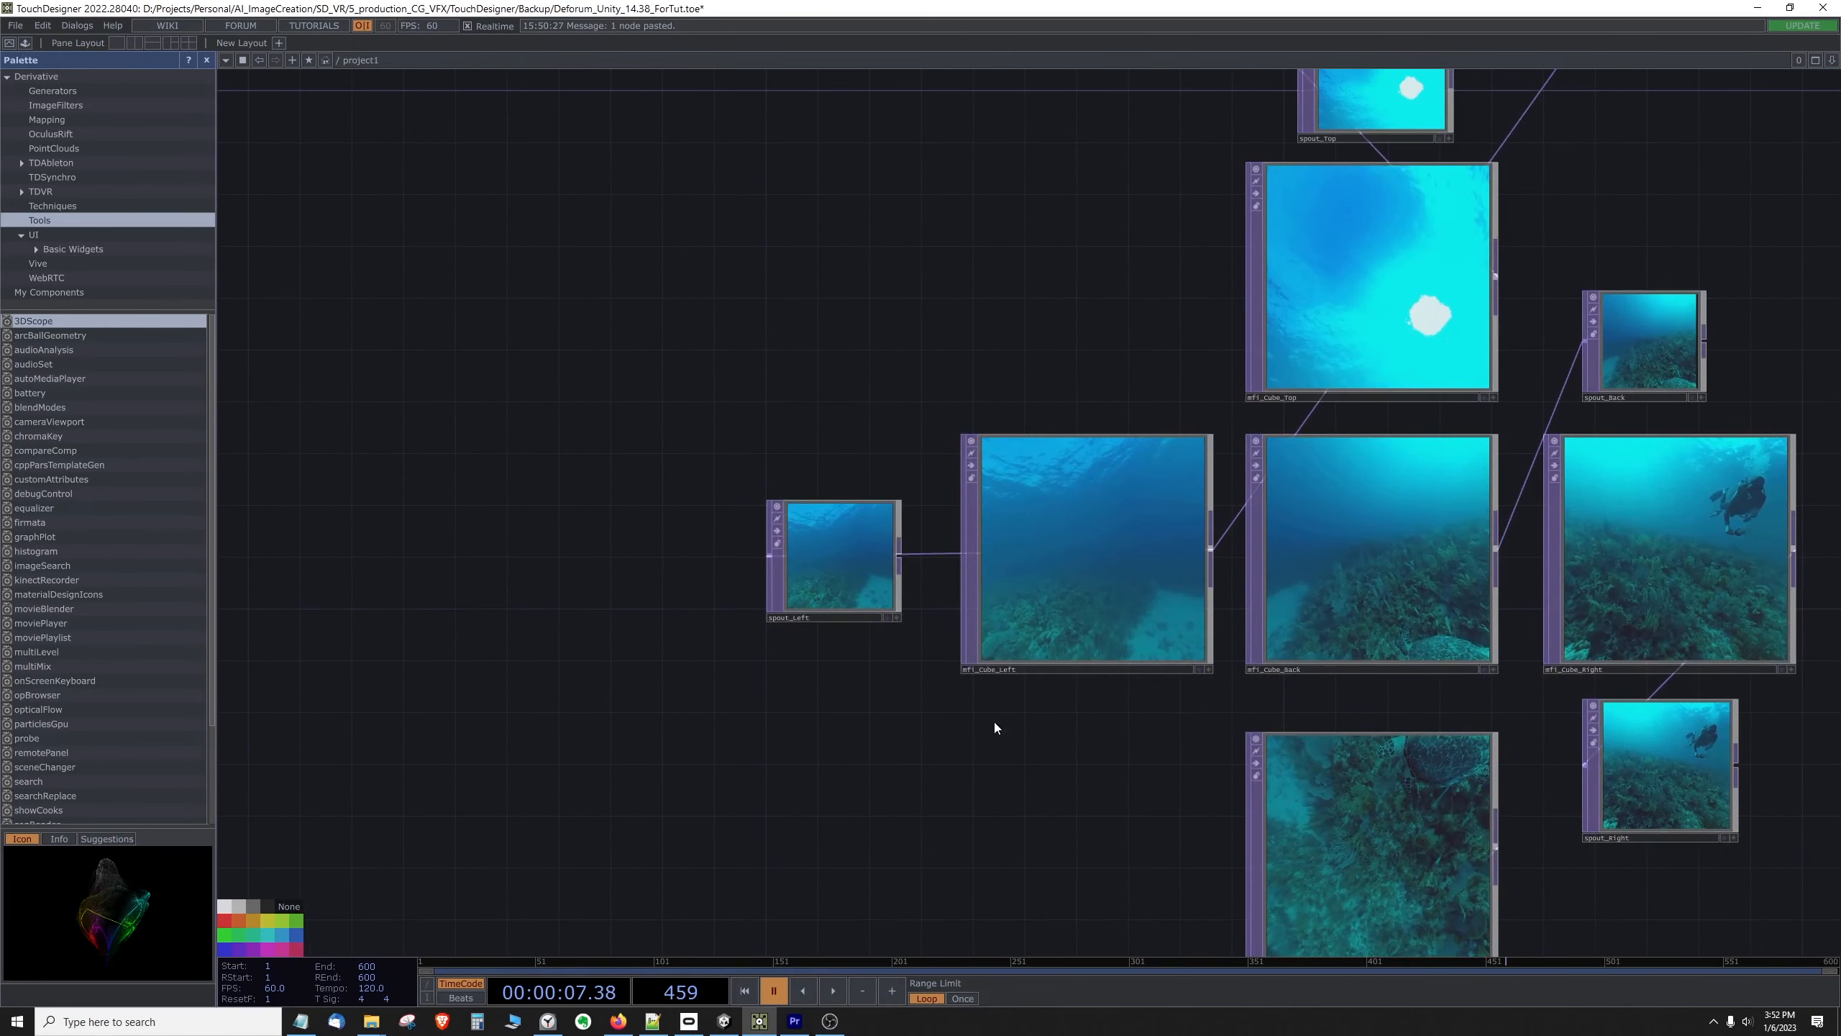
click(1050, 579)
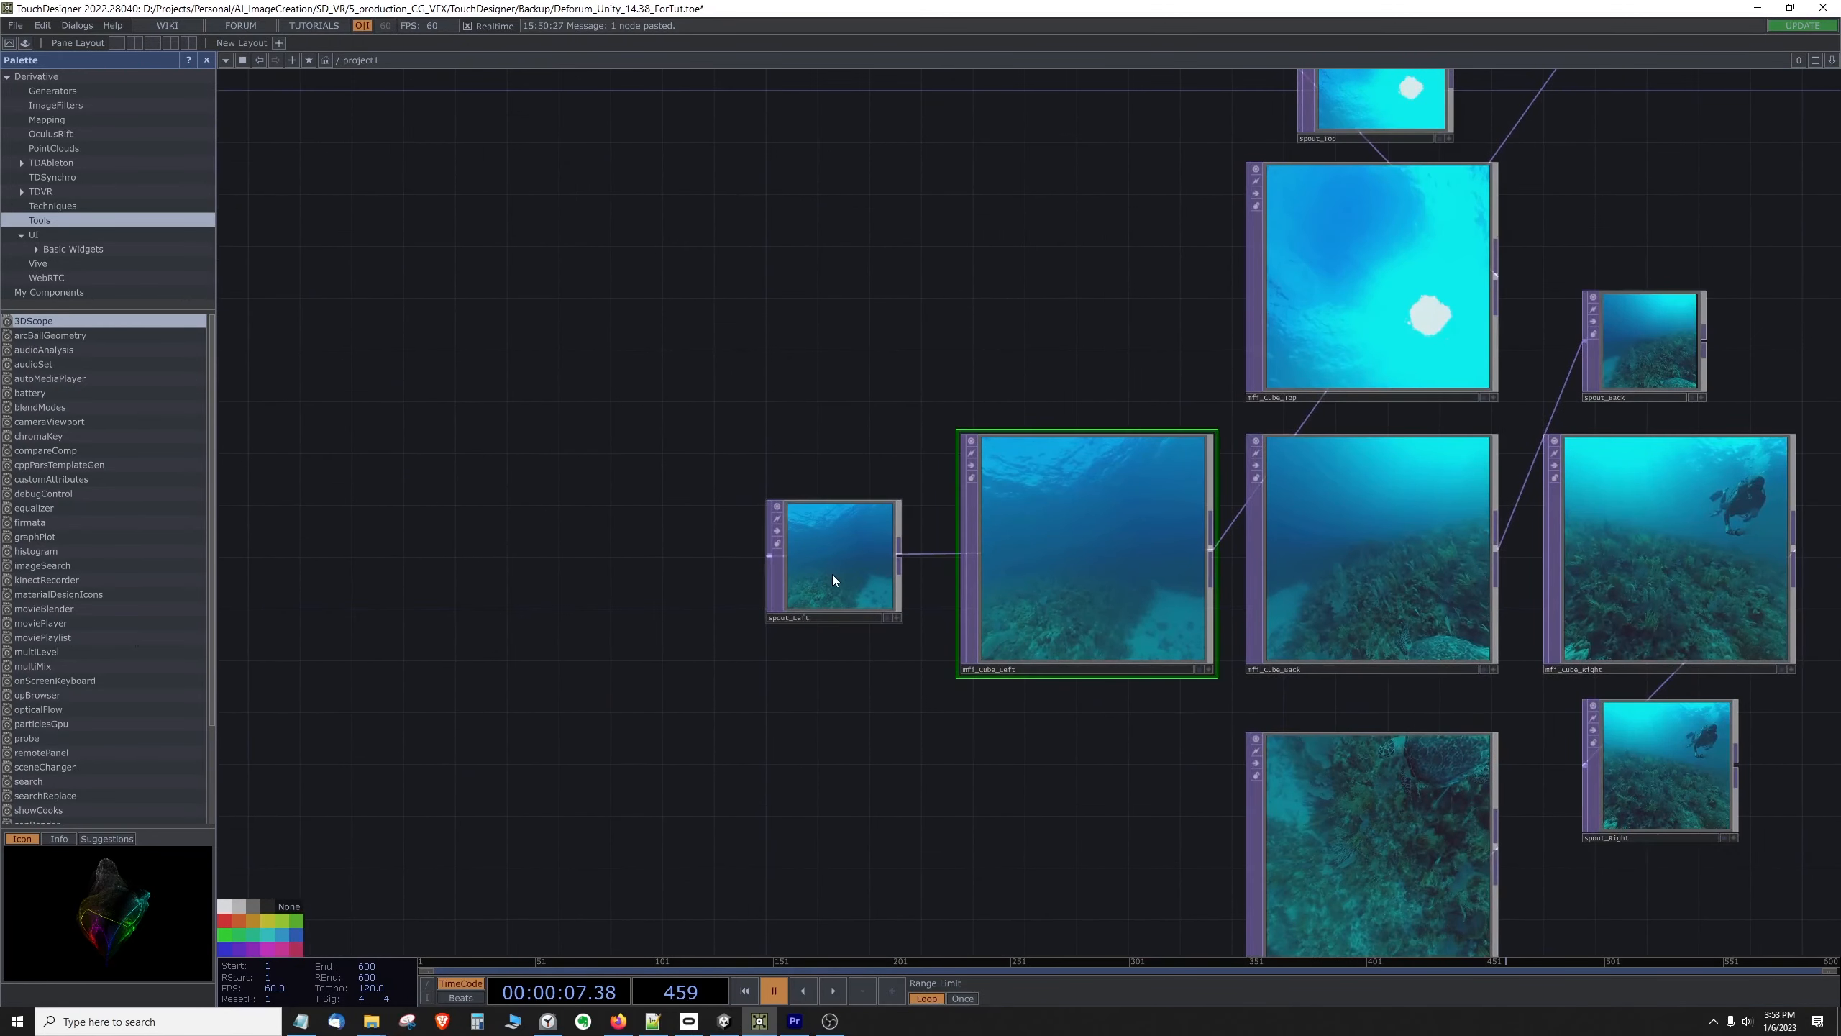
mouse_move(833, 577)
mouse_down()
mouse_move(825, 533)
mouse_move(815, 549)
mouse_up()
drag(926, 345, 675, 436)
scroll(669, 438, down, 4)
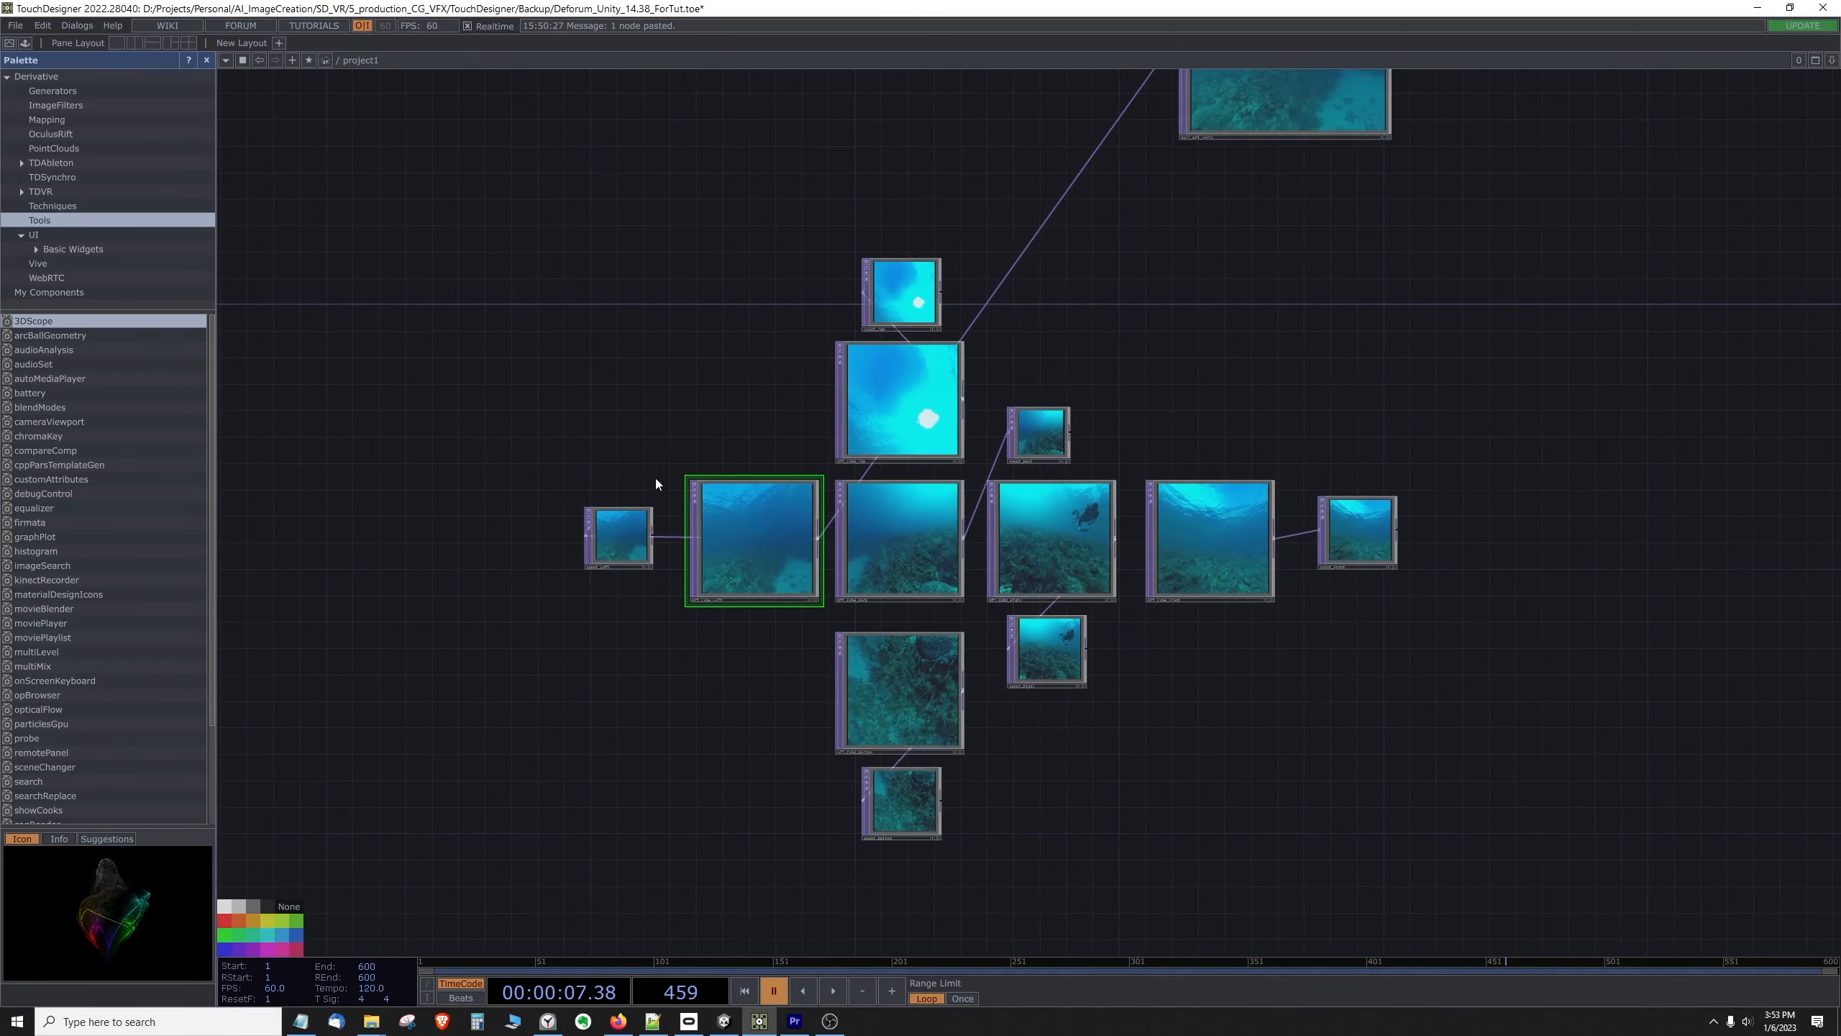
drag(623, 528, 1554, 163)
drag(1470, 388, 1115, 712)
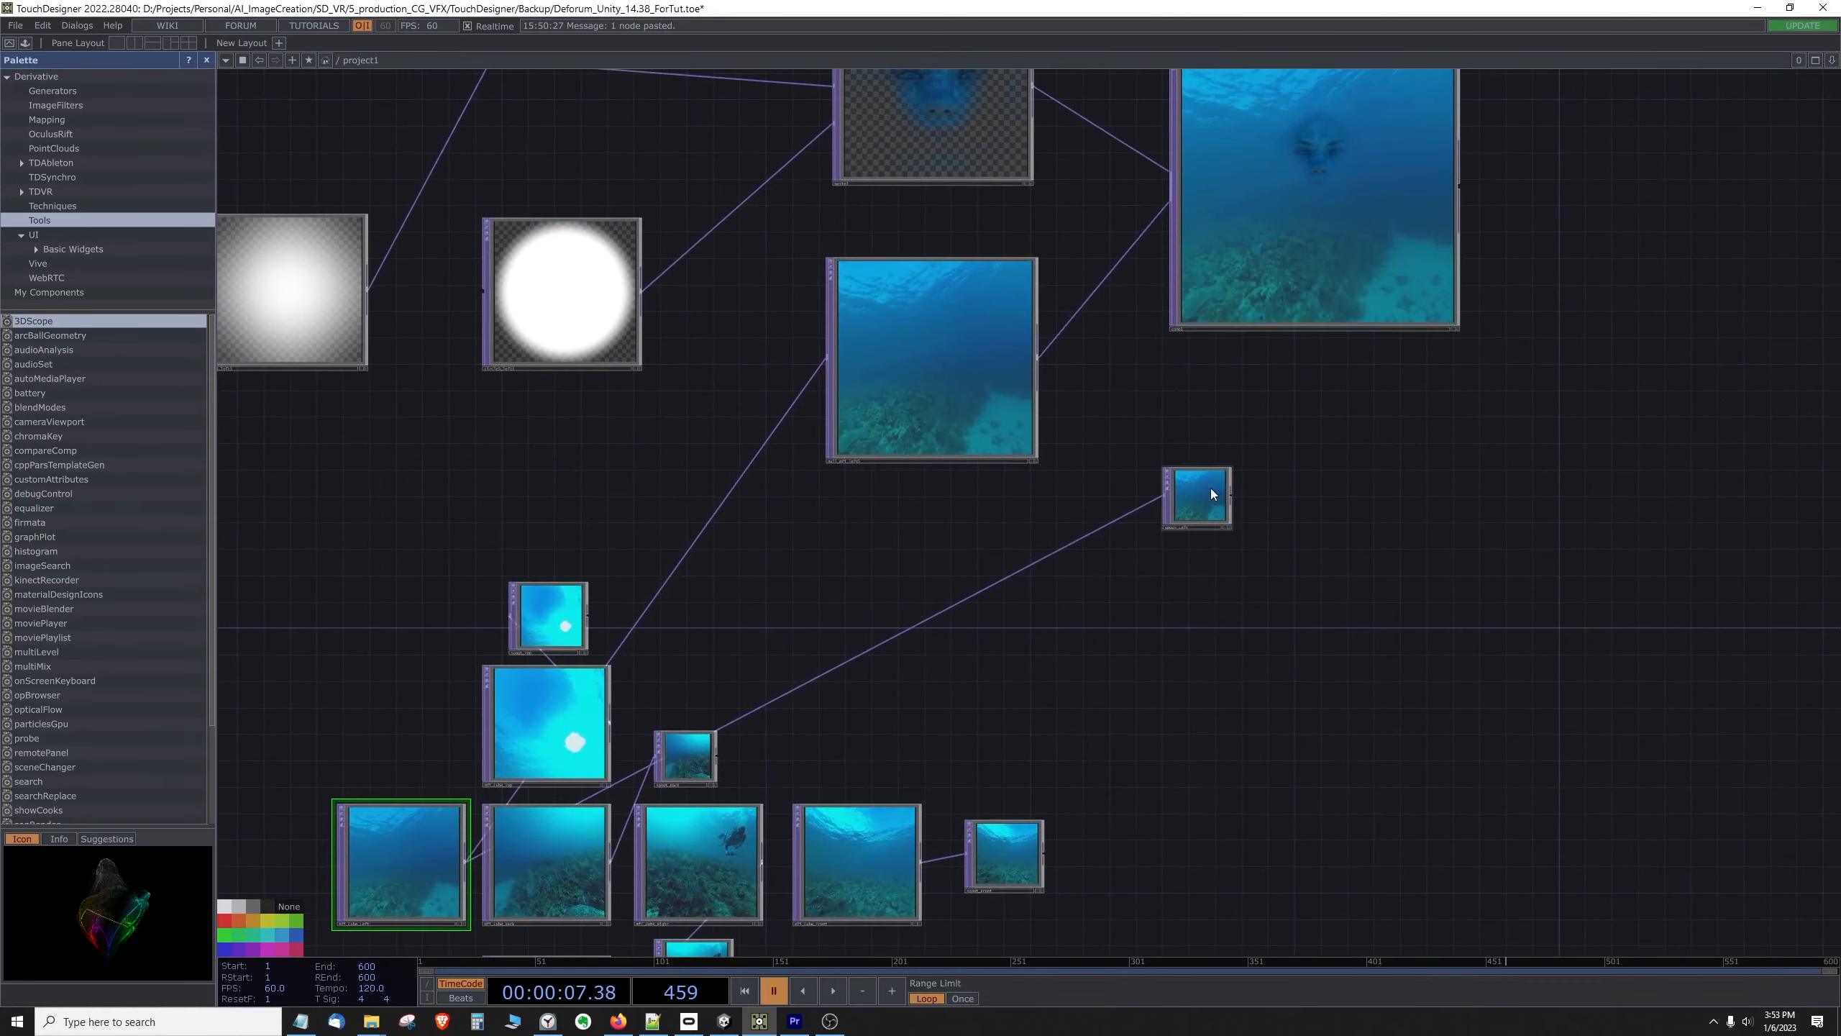
drag(1211, 494, 955, 641)
drag(1158, 510, 1367, 333)
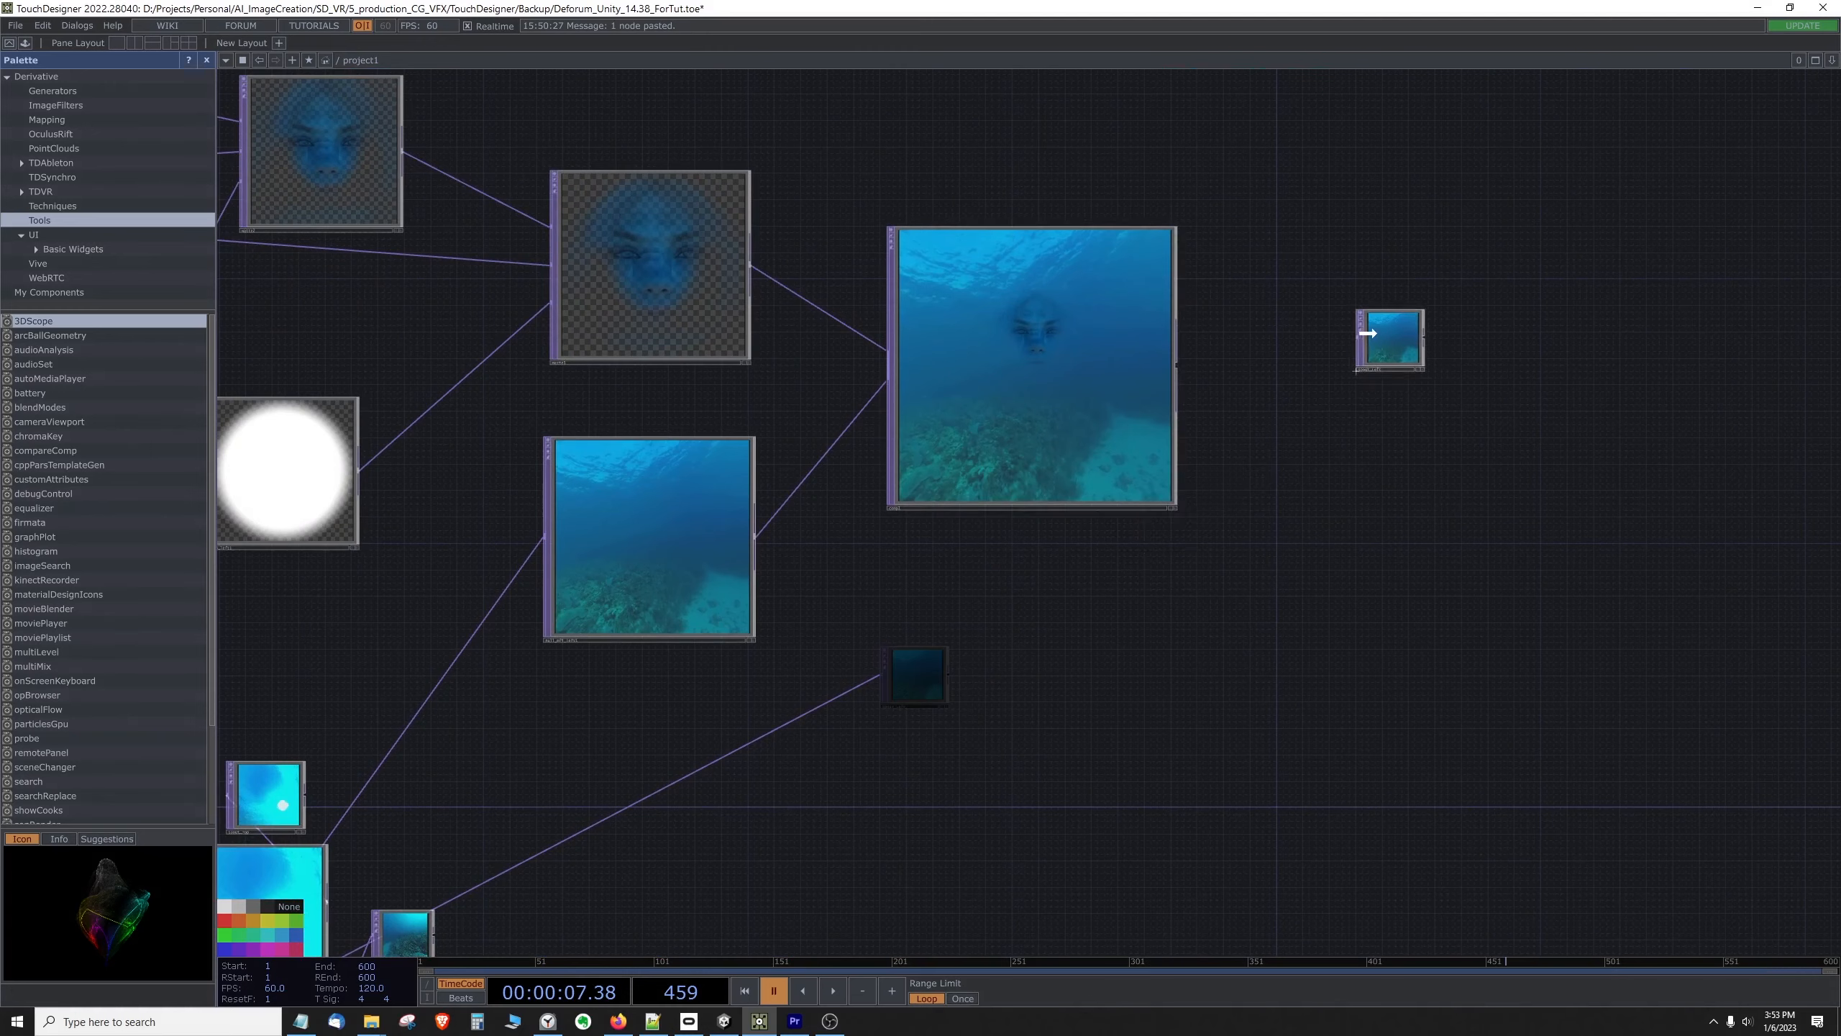
Step: Disconnect spout_Left from its old left-face source, wire the Composite's output into it, and place it closer to the Composite
right_click(1301, 371)
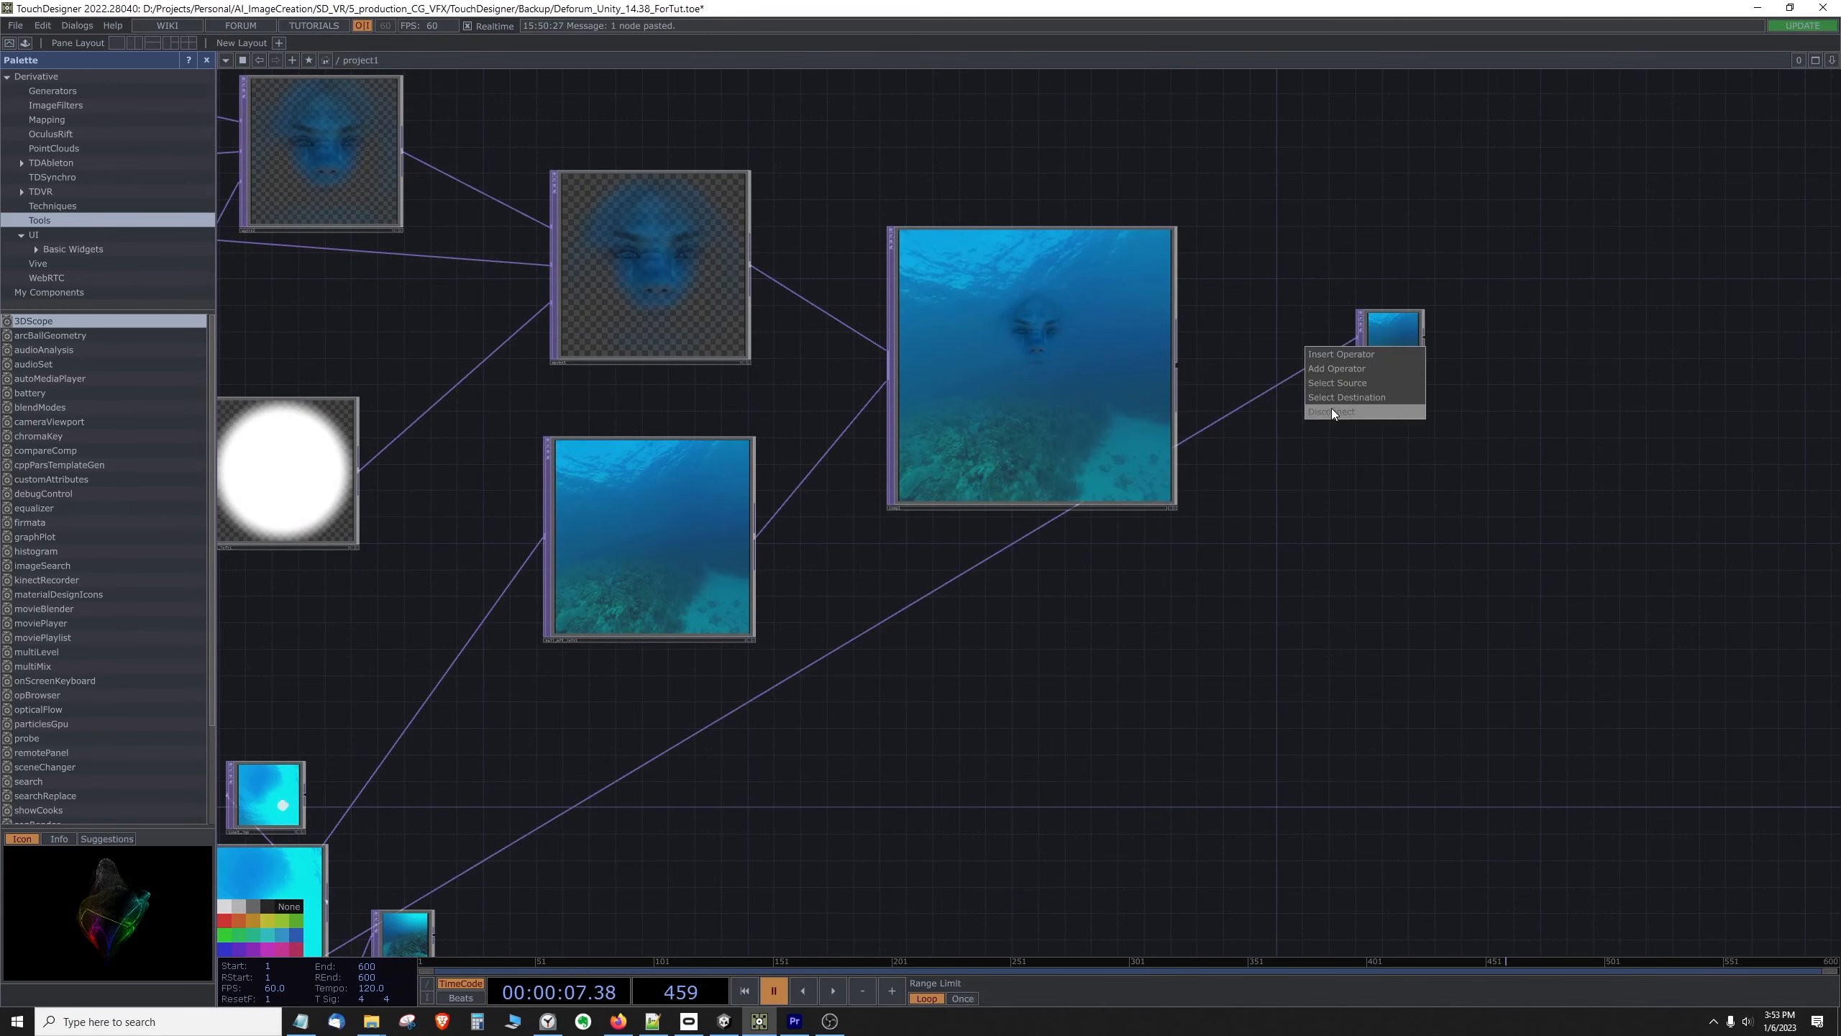
click(1332, 409)
click(1178, 364)
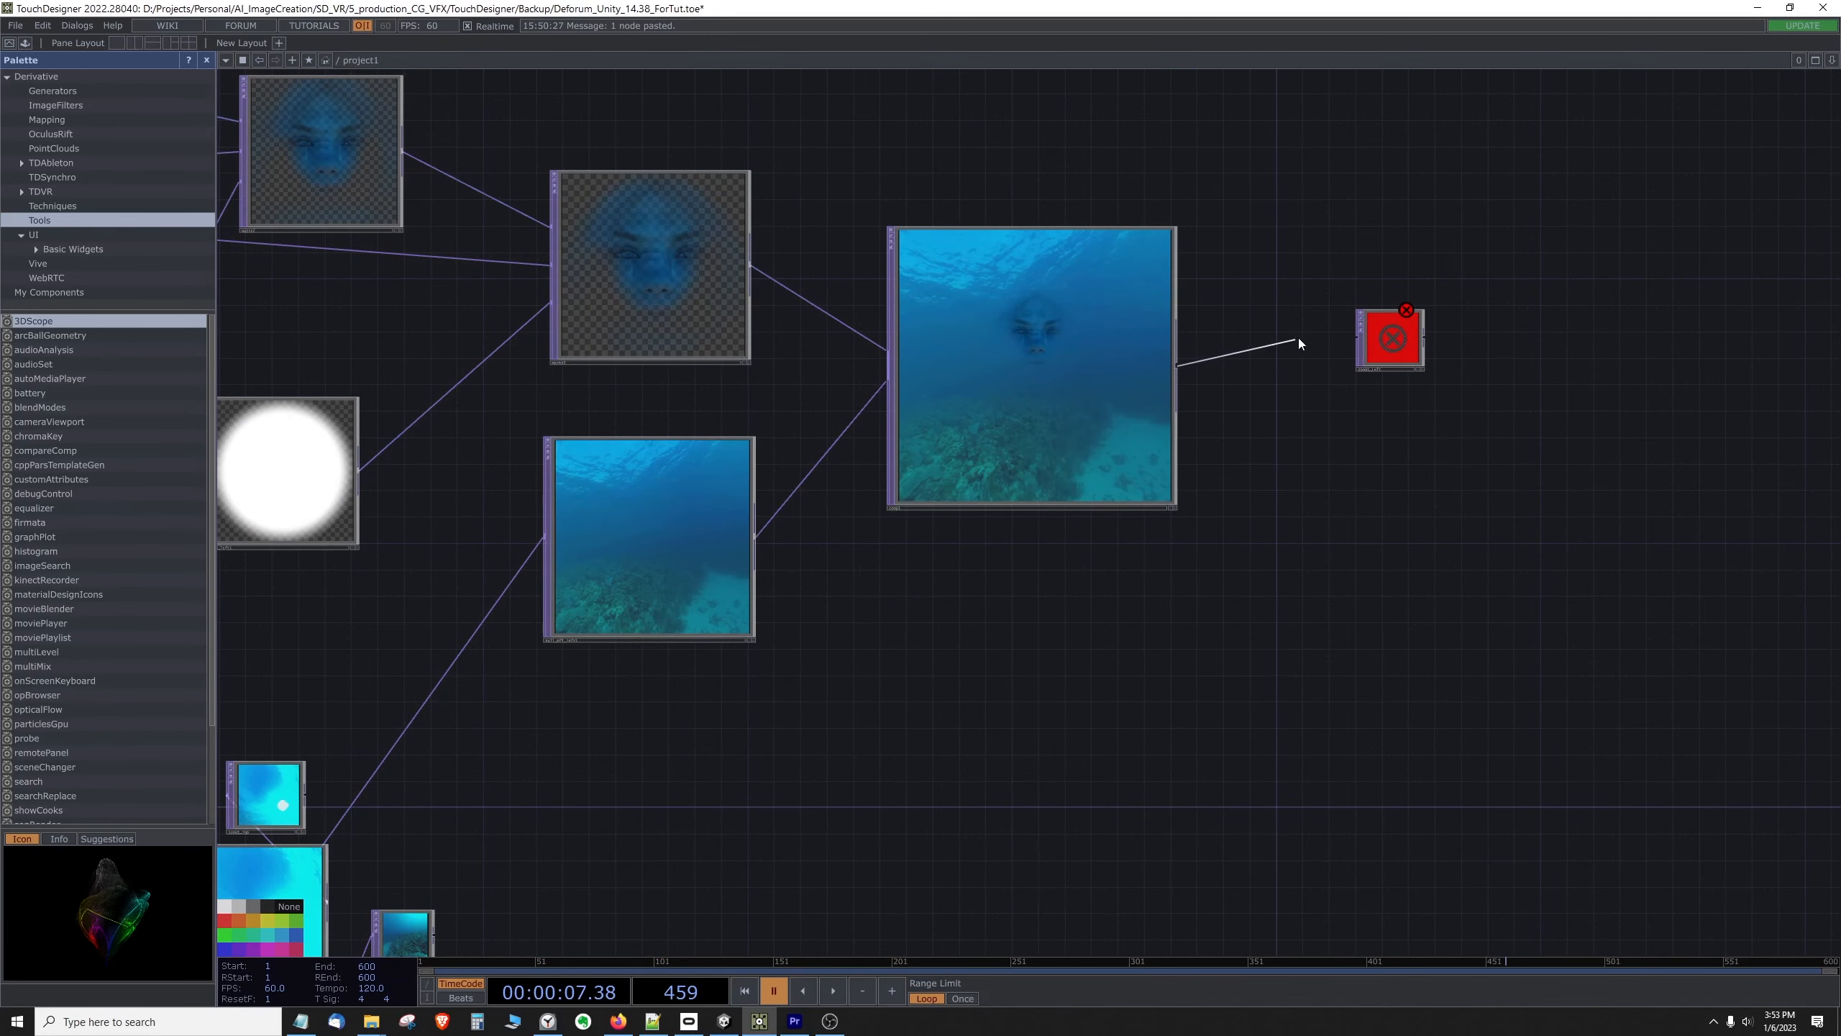
drag(1389, 347, 1312, 350)
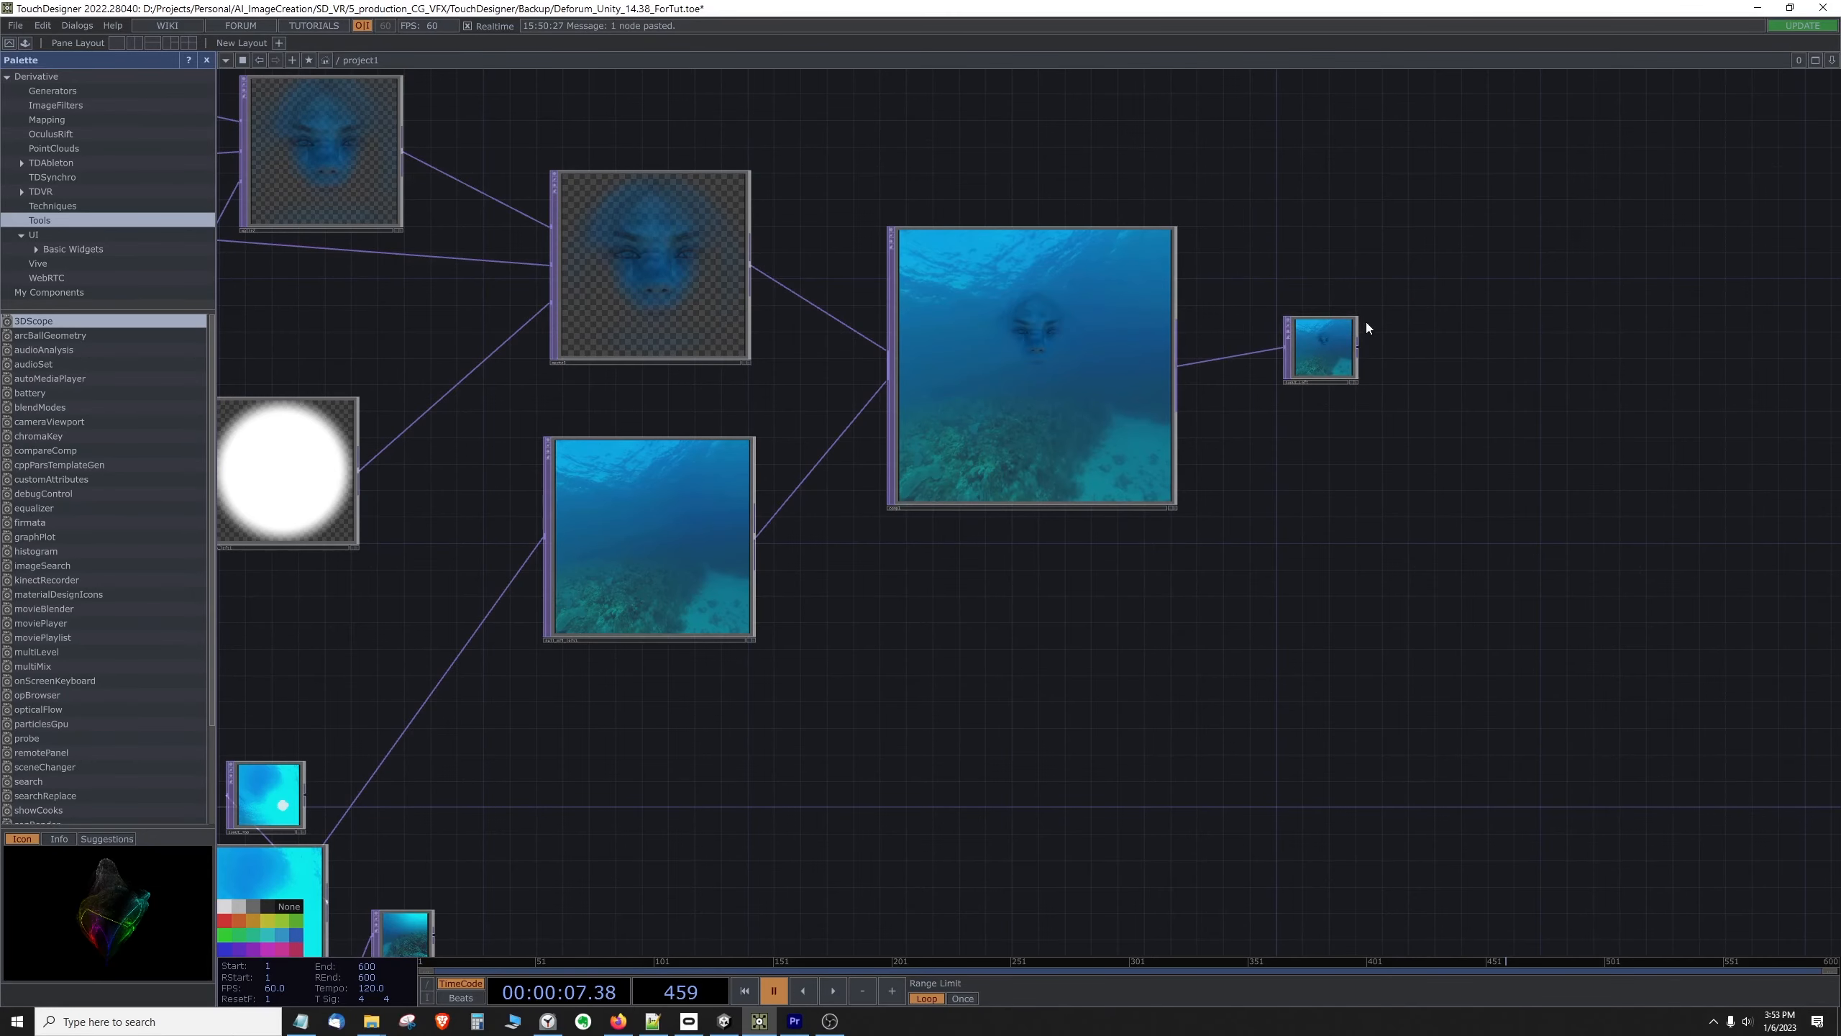
drag(1361, 316, 1533, 144)
drag(1483, 239, 1424, 334)
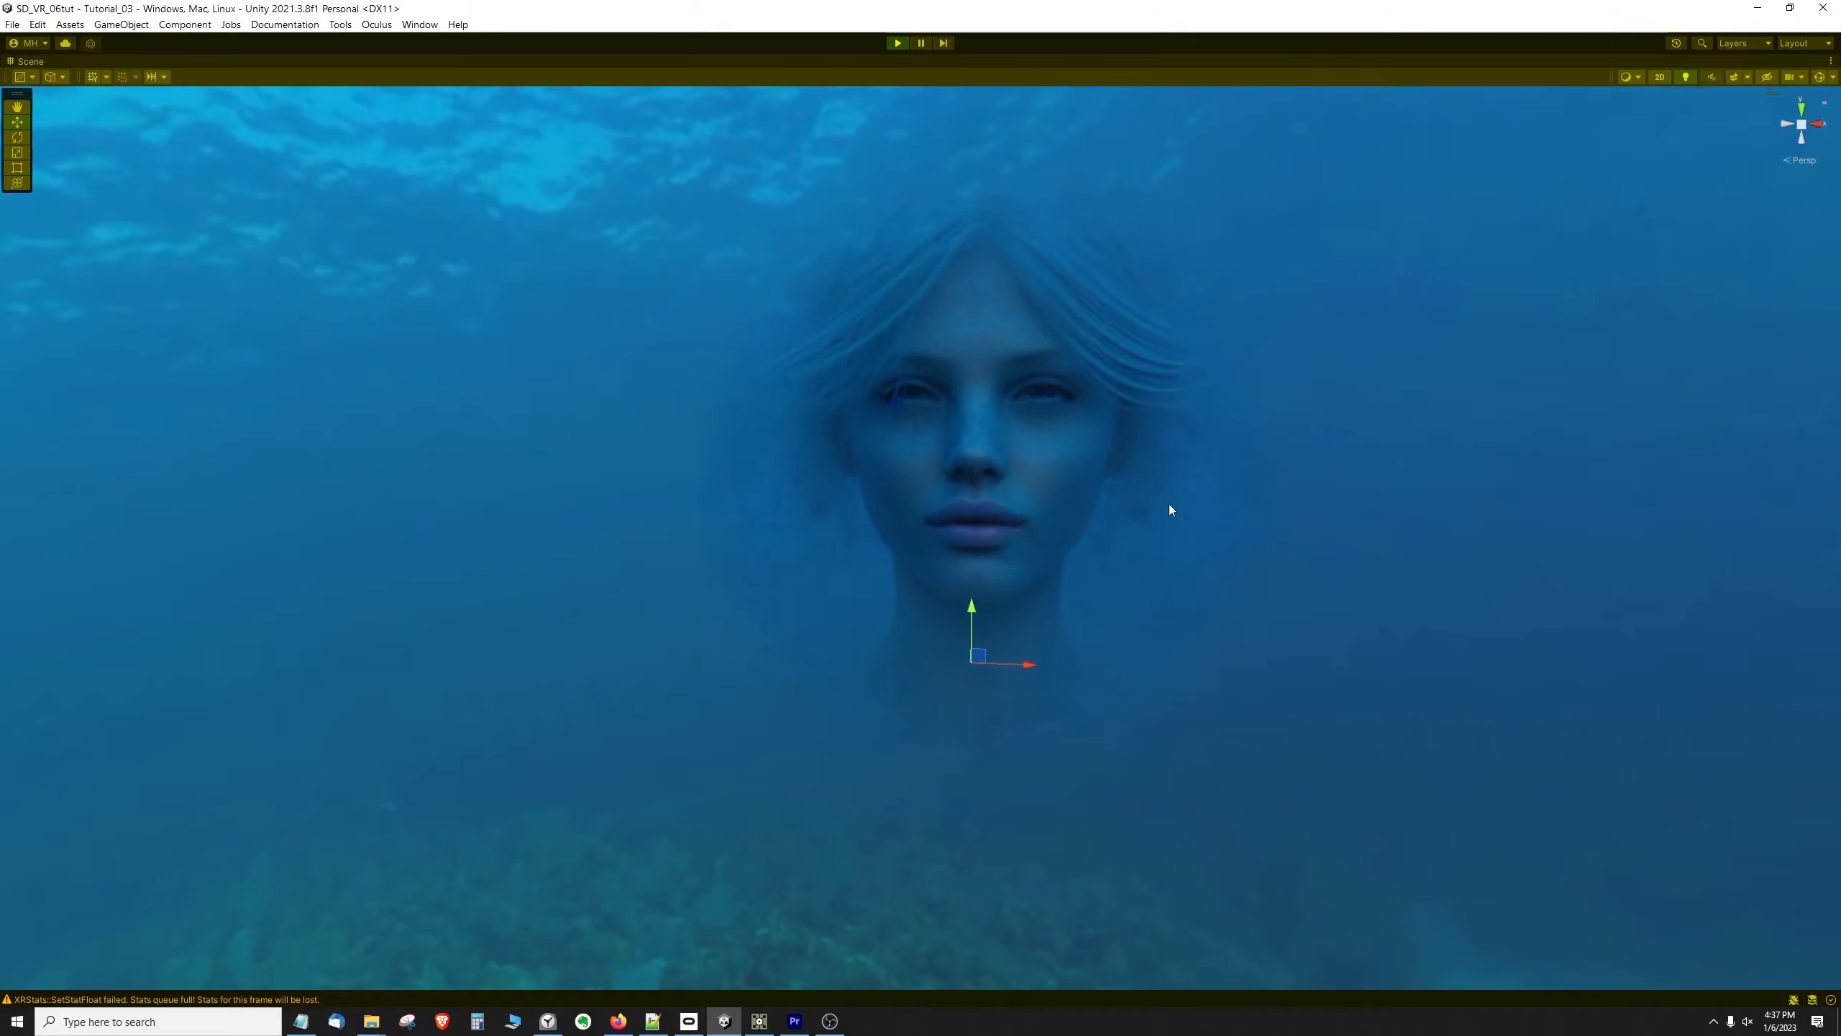
Step: Stop Play mode in Unity
click(898, 43)
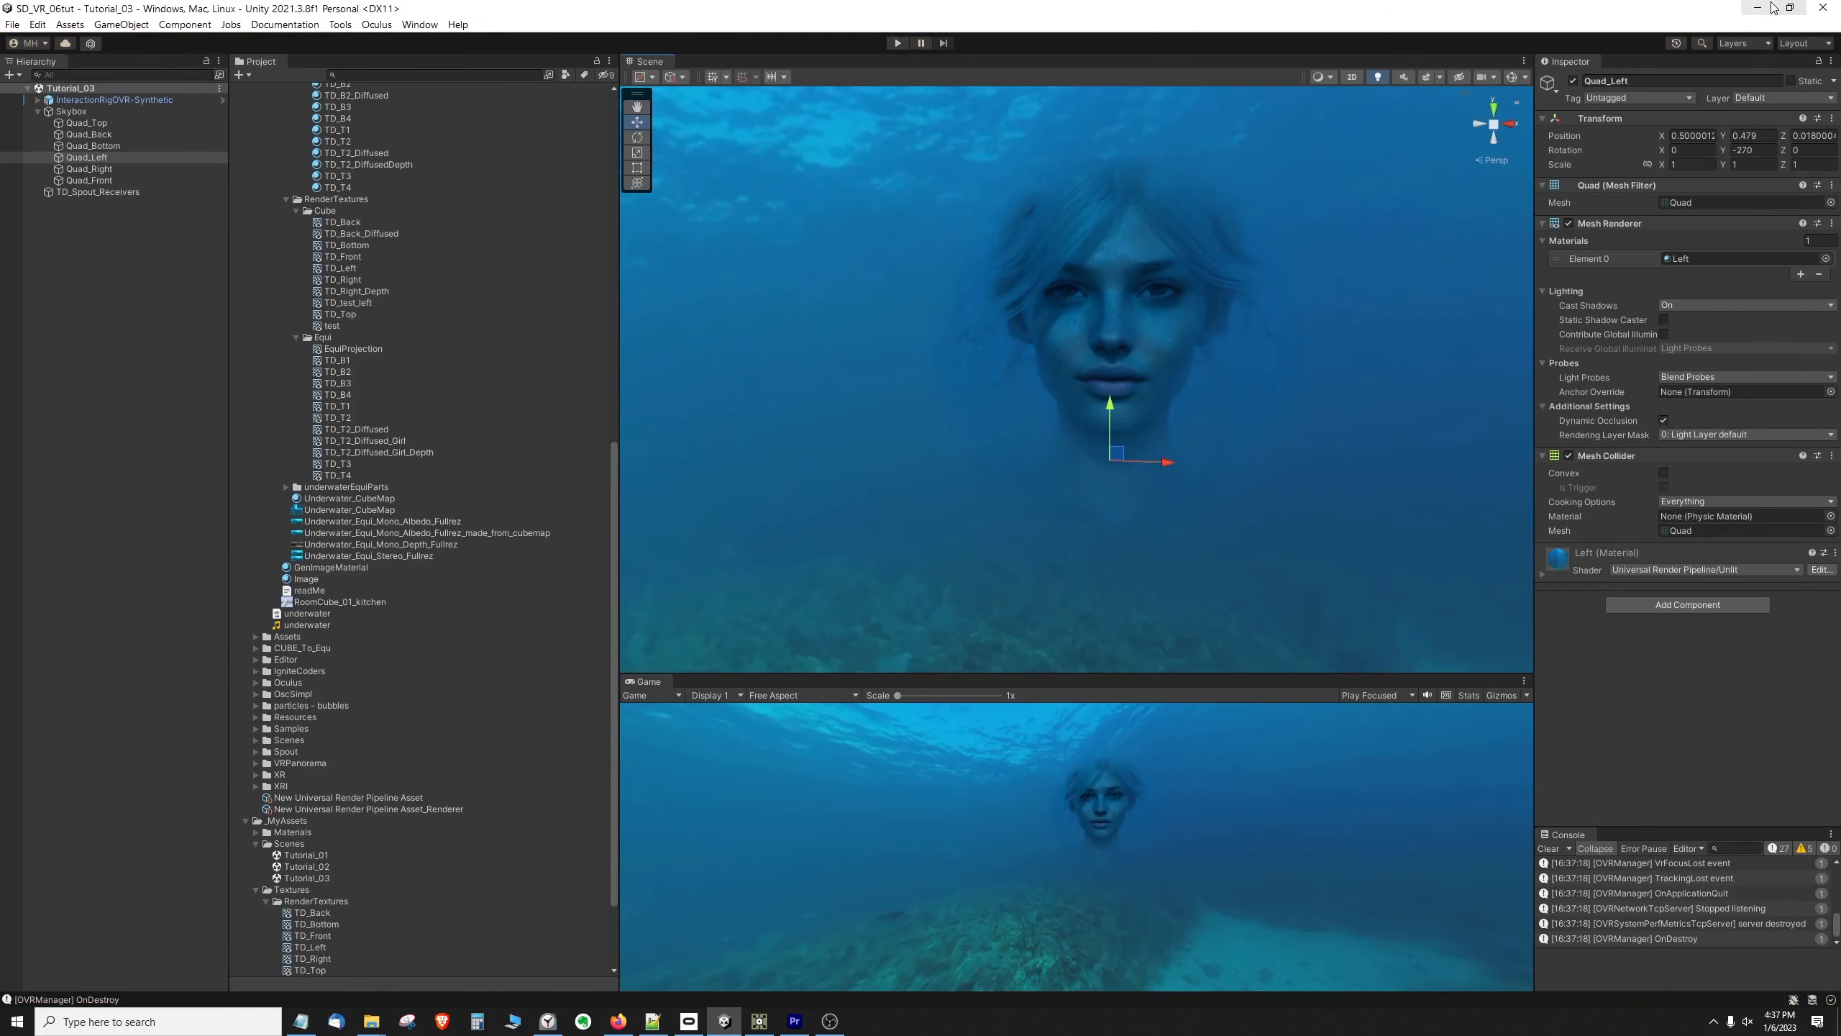